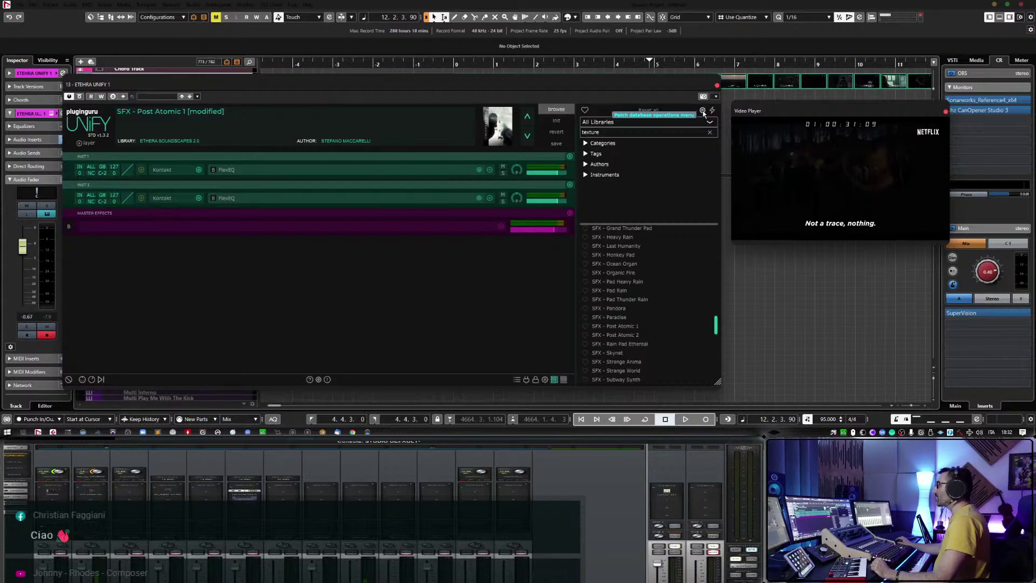
# Filter the Unify patch browser to the Ethera Gold 2.5 library and try to clear the search text.
pyautogui.click(702, 111)
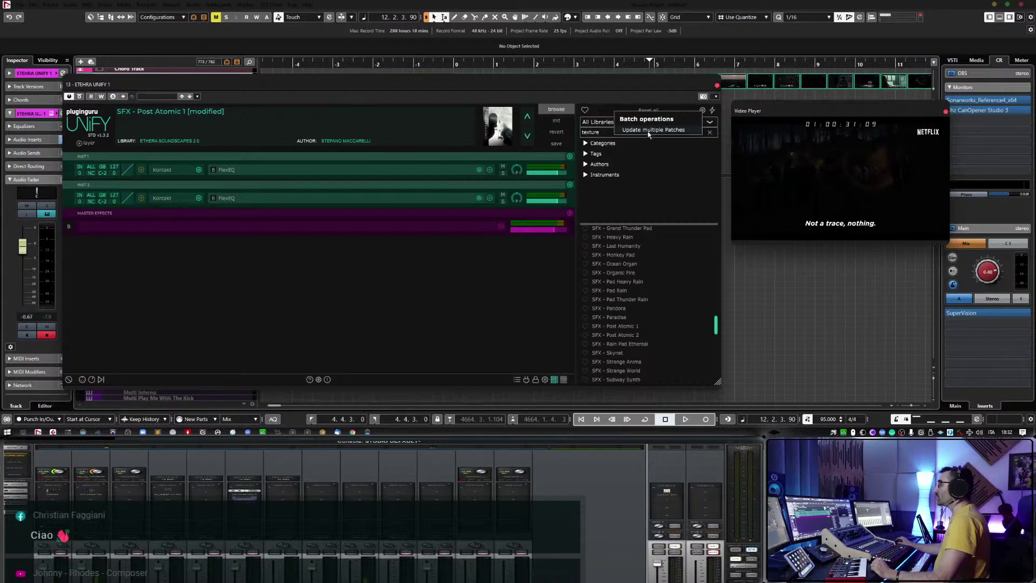
pyautogui.click(657, 96)
pyautogui.click(620, 122)
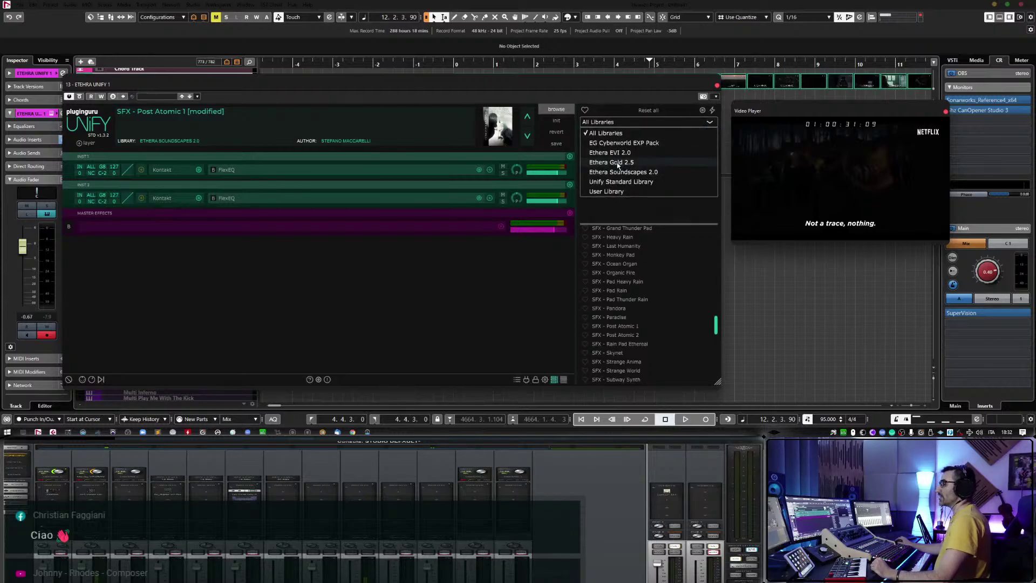
pyautogui.click(619, 162)
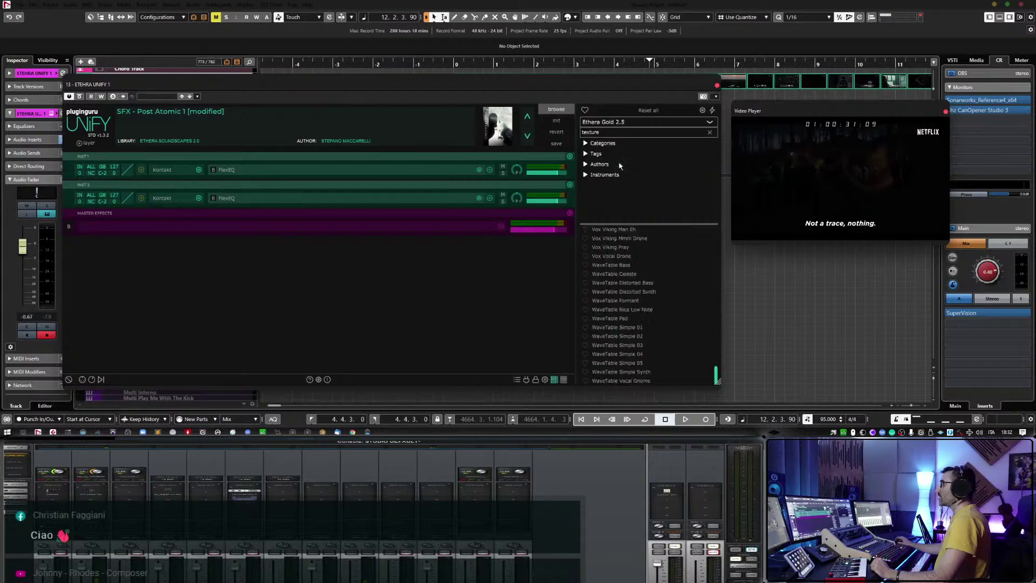
pyautogui.click(592, 132)
pyautogui.hotkey('ctrl', 'a')
pyautogui.press('BackSpace')
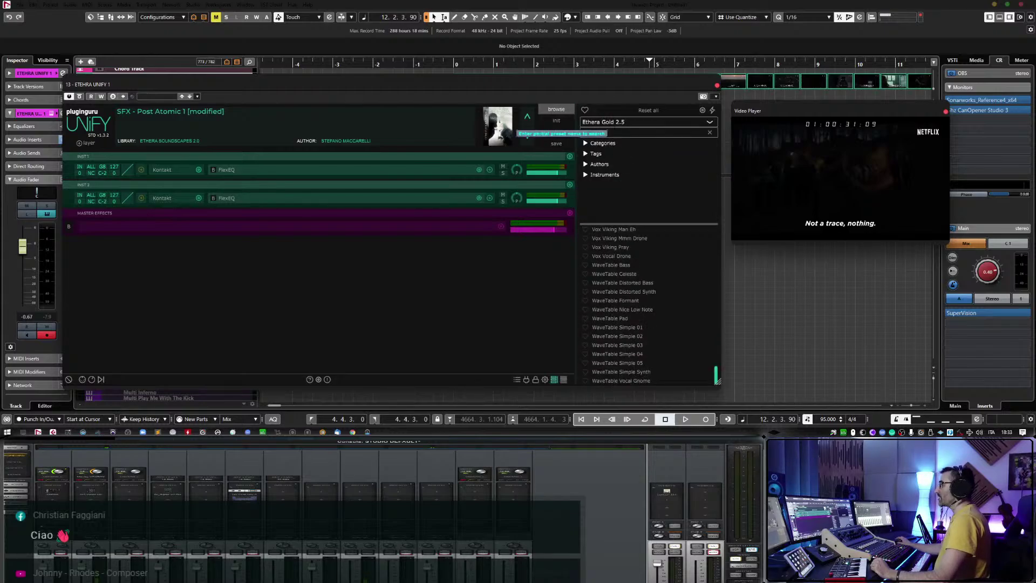
# Bring up the Update multiple Patches batch operation for the selected library, and cancel it without starting.
pyautogui.click(702, 110)
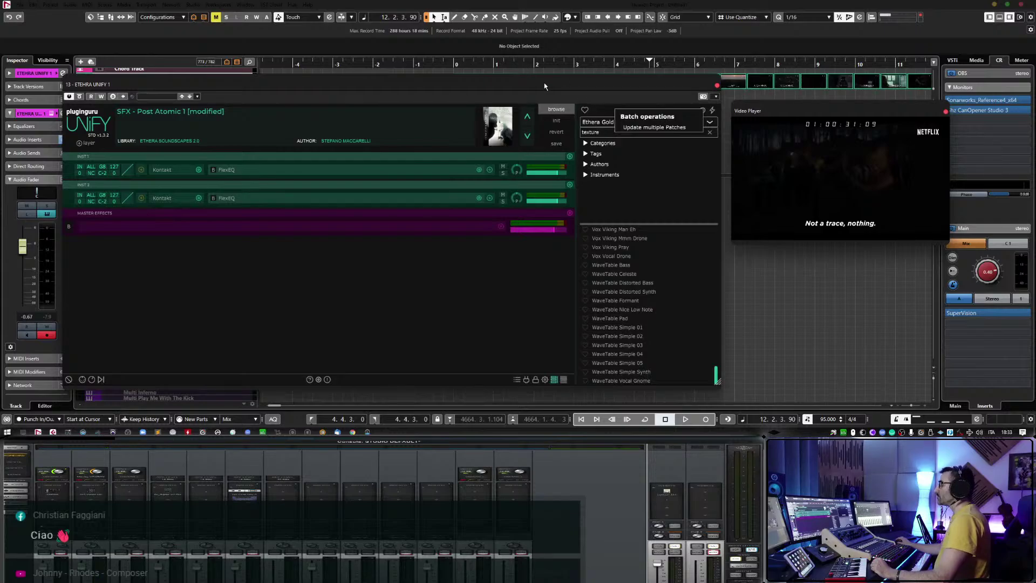
pyautogui.click(642, 129)
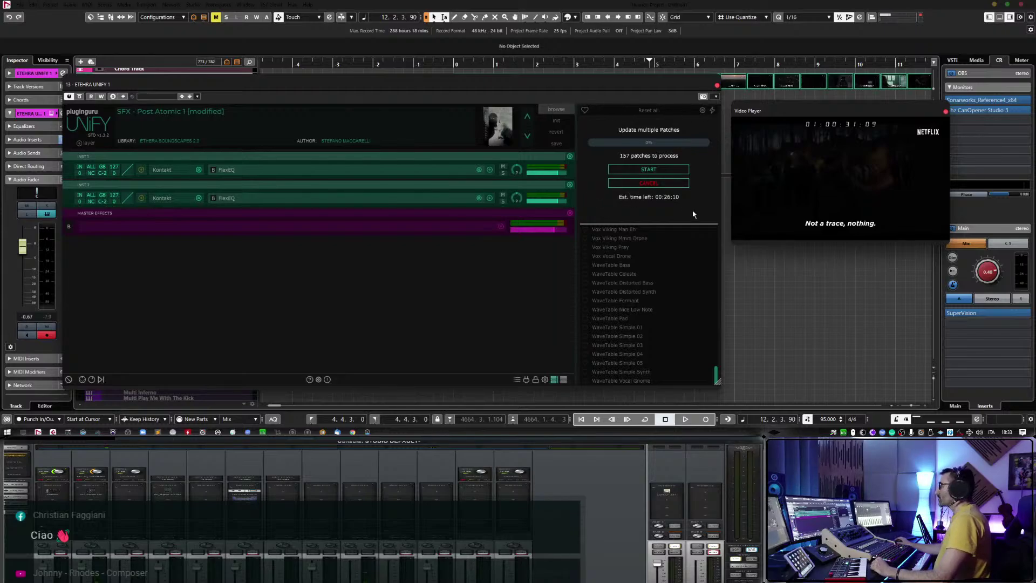
pyautogui.click(650, 184)
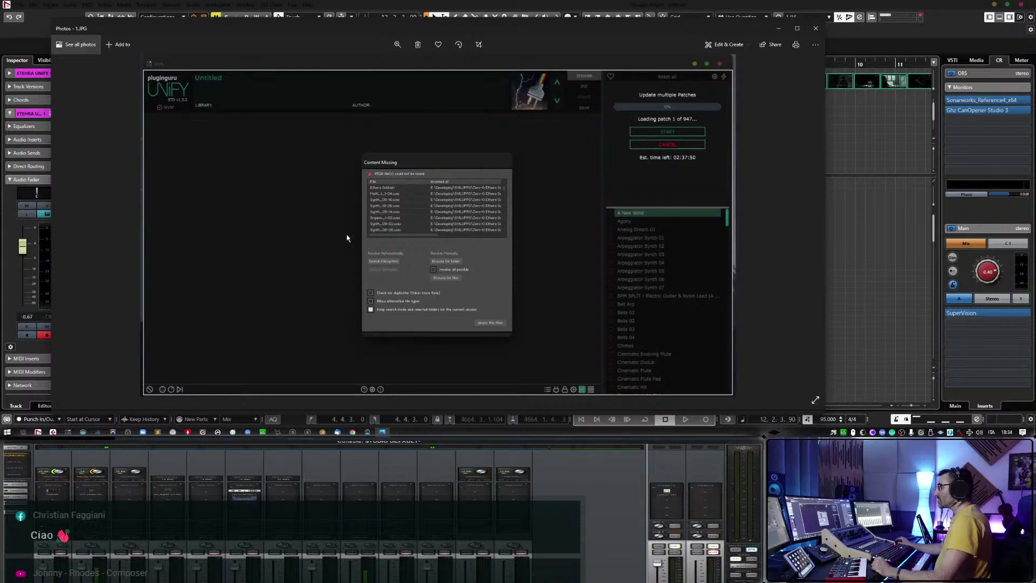
# Review the Unify screenshots 1.JPG and 2.JPG on resolving missing content, and close the photo viewer.
pyautogui.press('Right')
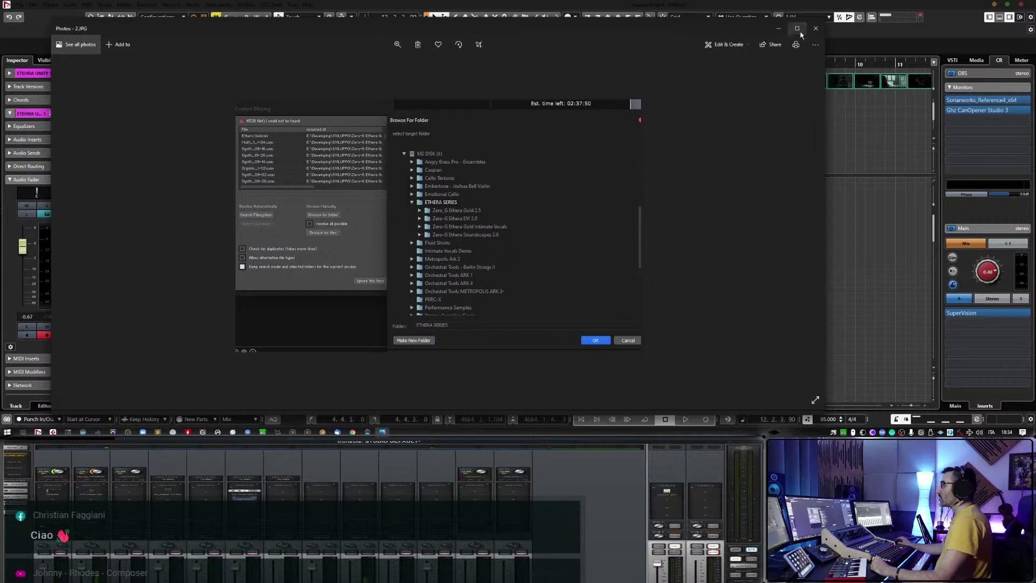
pyautogui.press('Left')
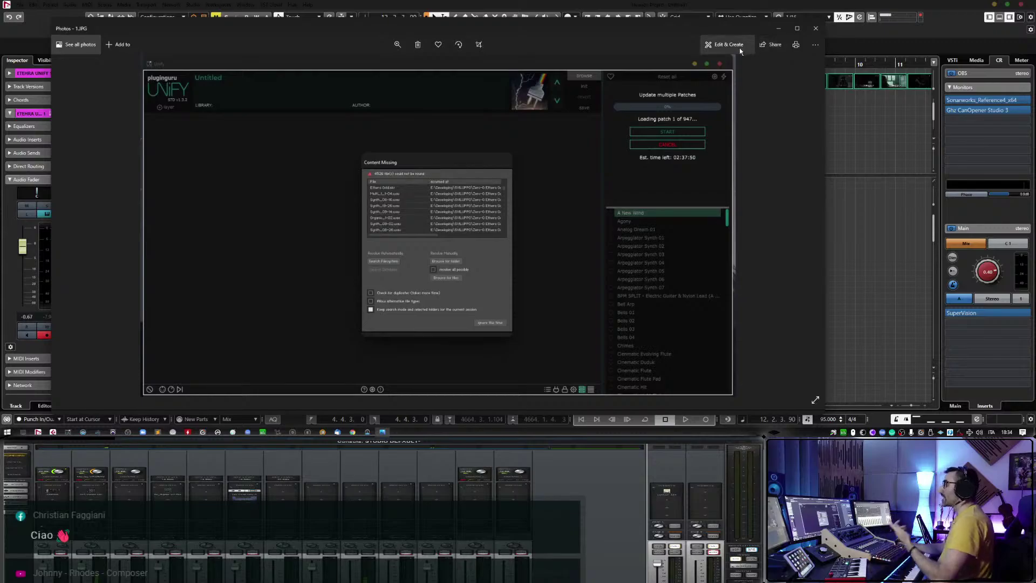
pyautogui.click(817, 31)
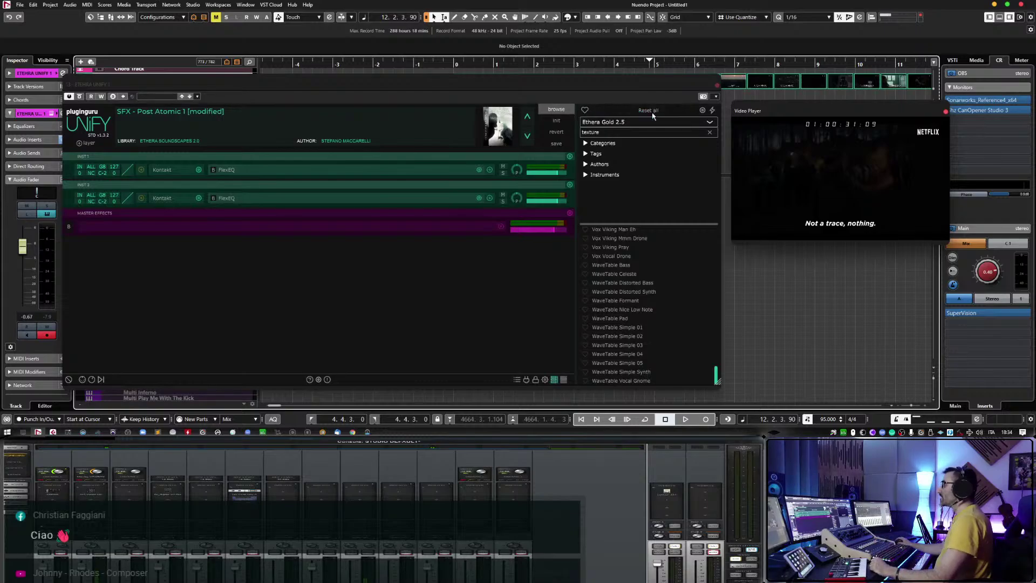
# Dismiss the library list, and make the Unify plugin window narrower and reposition it clear of the Video Player.
pyautogui.click(639, 121)
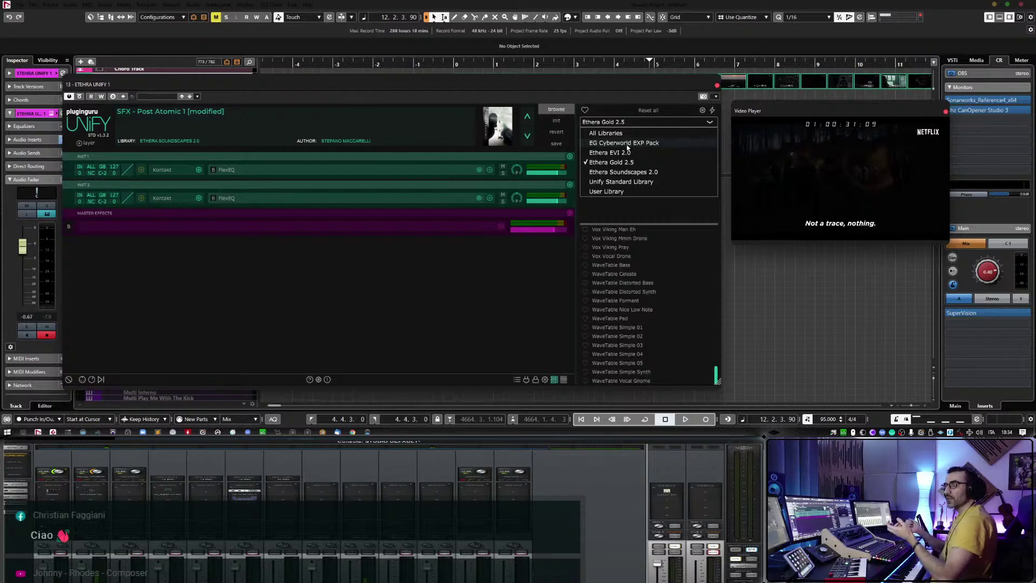
pyautogui.click(612, 77)
pyautogui.moveTo(623, 79)
pyautogui.mouseDown()
pyautogui.moveTo(676, 78)
pyautogui.moveTo(639, 71)
pyautogui.mouseUp()
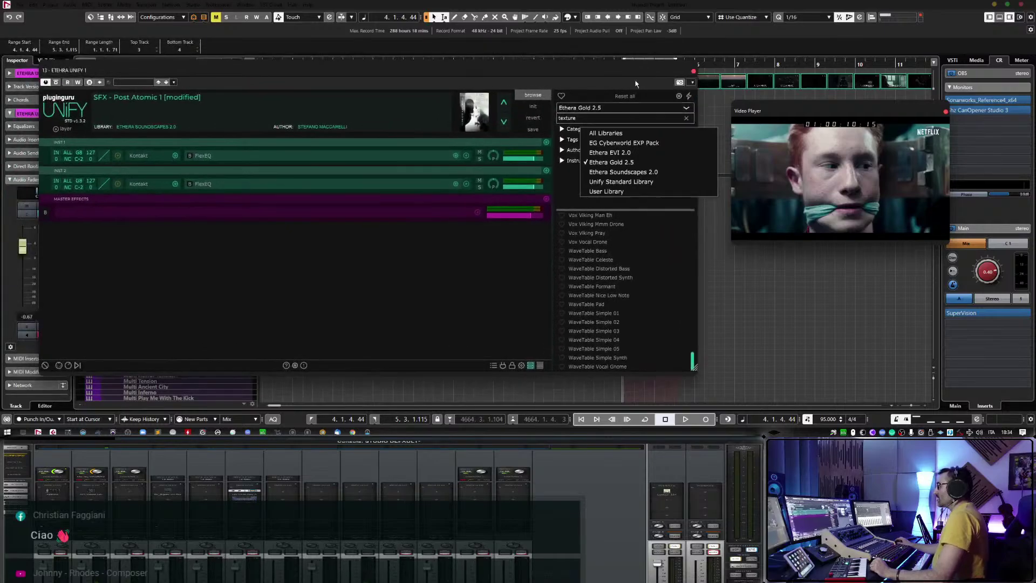
pyautogui.moveTo(695, 368); pyautogui.dragTo(620, 391)
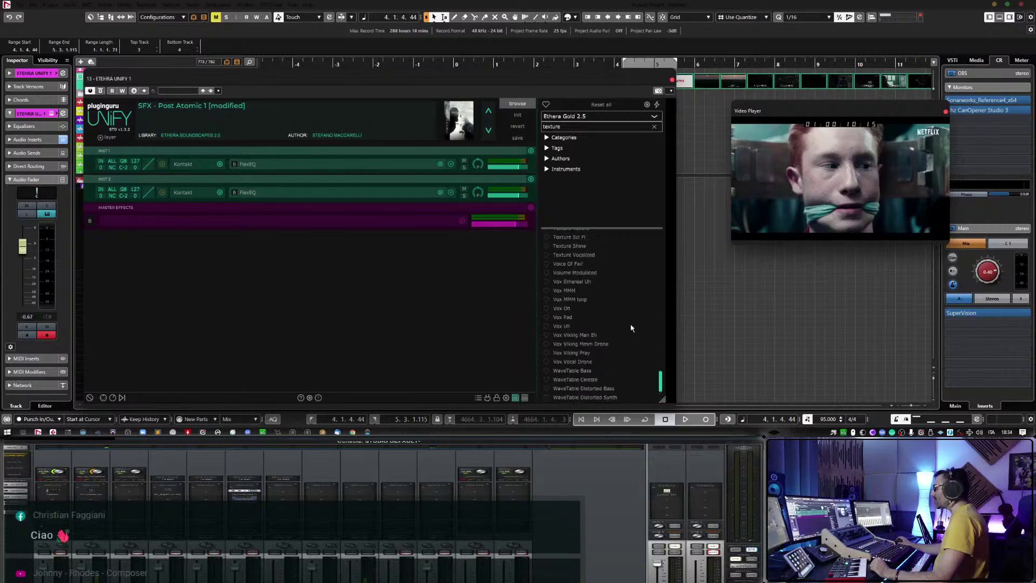
pyautogui.scroll(15, 631, 328)
pyautogui.moveTo(603, 77); pyautogui.dragTo(574, 49)
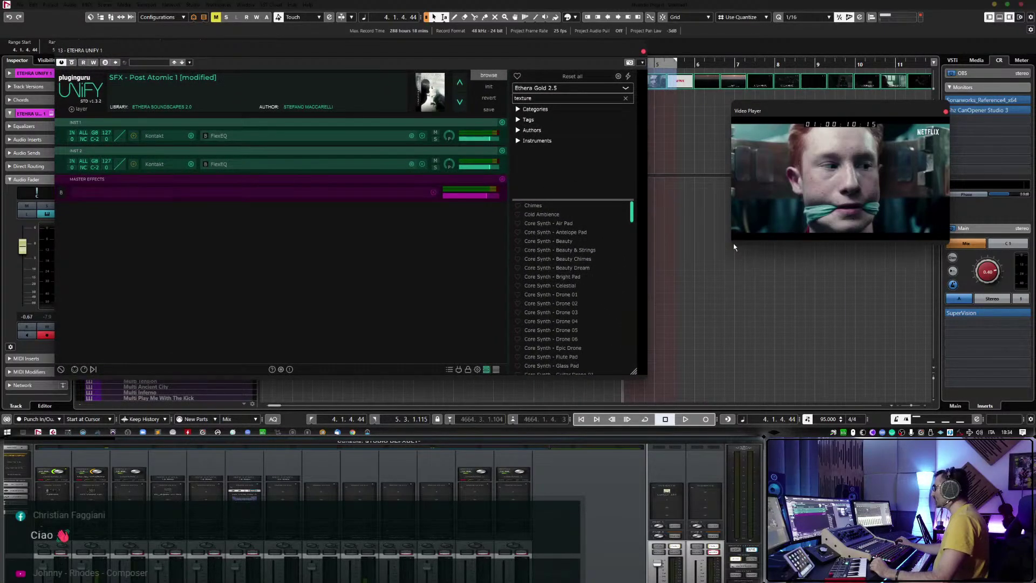
# Enlarge the Video Player window and place it beside the plugin window.
pyautogui.moveTo(732, 241); pyautogui.dragTo(663, 252)
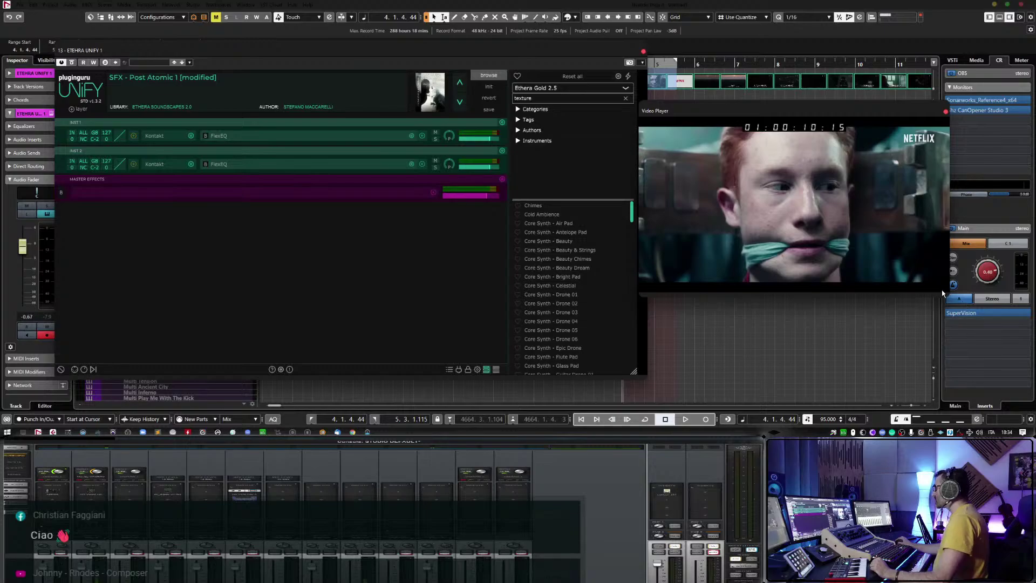
pyautogui.moveTo(943, 292); pyautogui.dragTo(919, 275)
pyautogui.moveTo(773, 109); pyautogui.dragTo(859, 100)
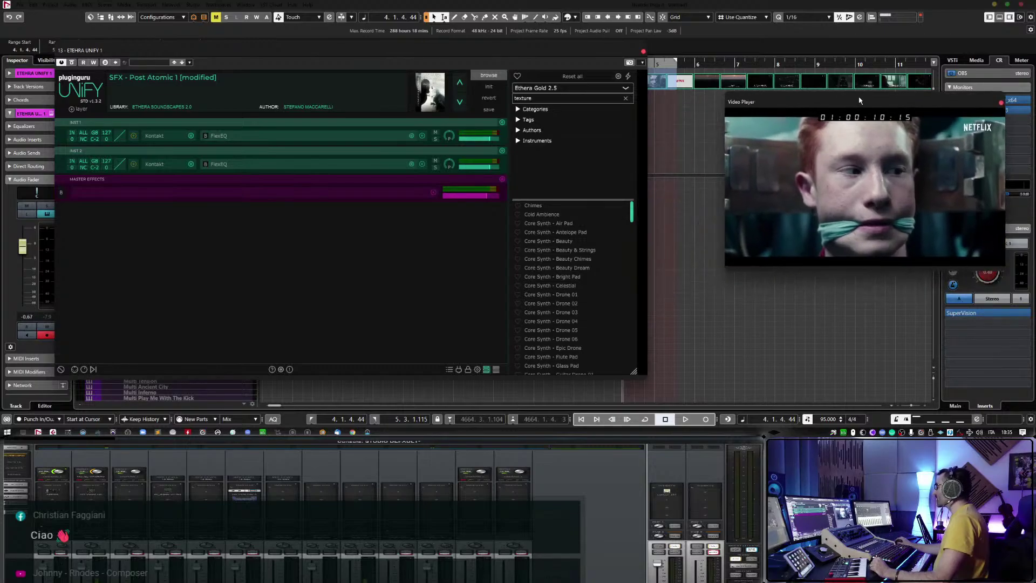
# Close the Unify plugin window and look through the project's track list down to the VEP tracks.
pyautogui.moveTo(581, 49); pyautogui.dragTo(702, 66)
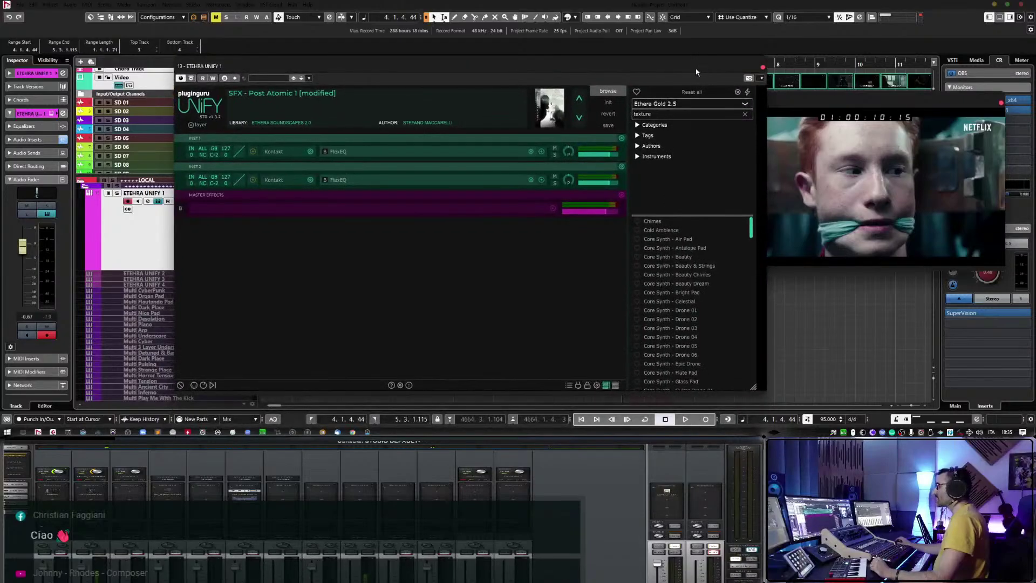
pyautogui.scroll(-10, 158, 197)
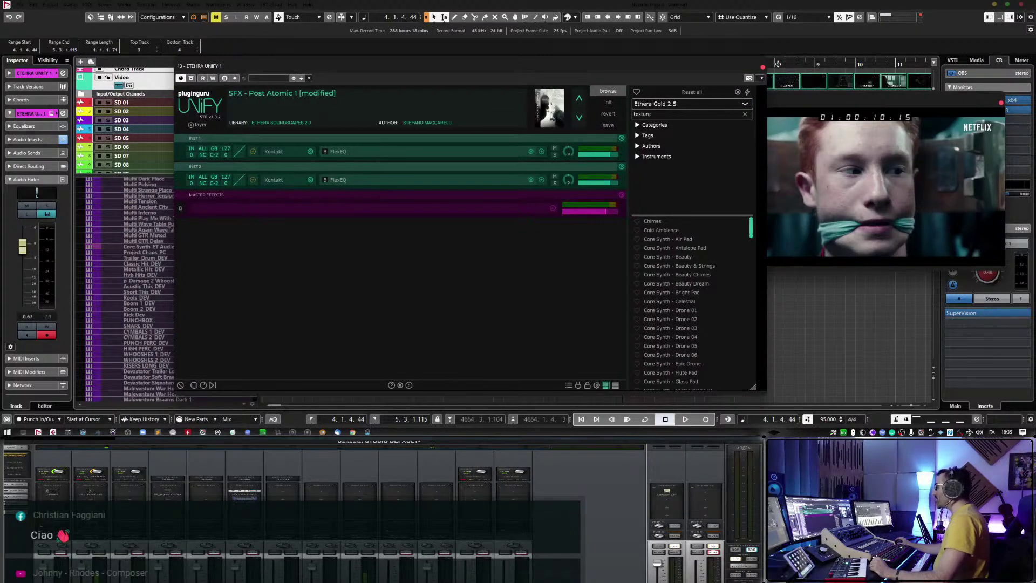
pyautogui.hotkey('ctrl', 'w')
pyautogui.scroll(-10, 411, 267)
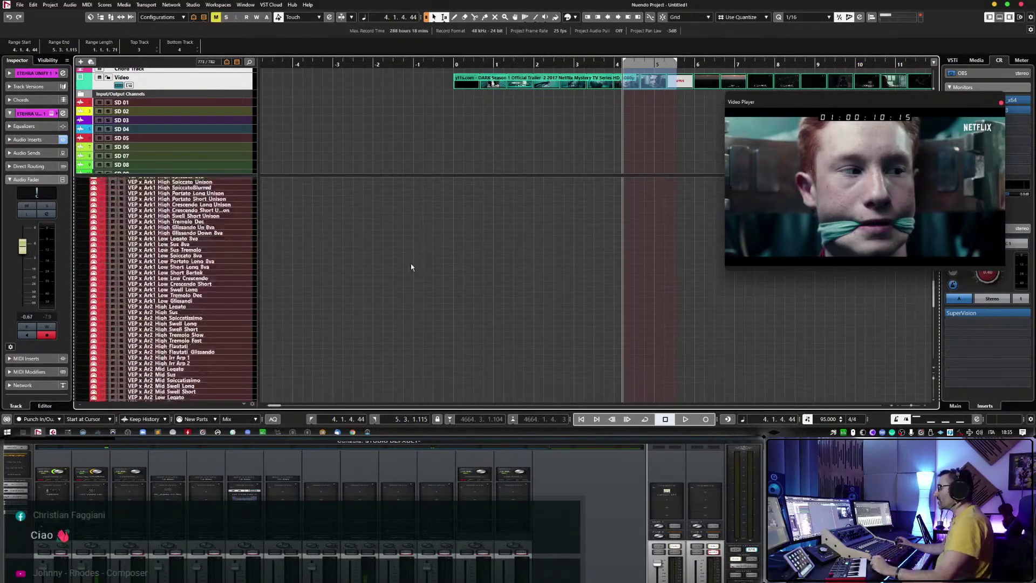
pyautogui.scroll(-15, 411, 267)
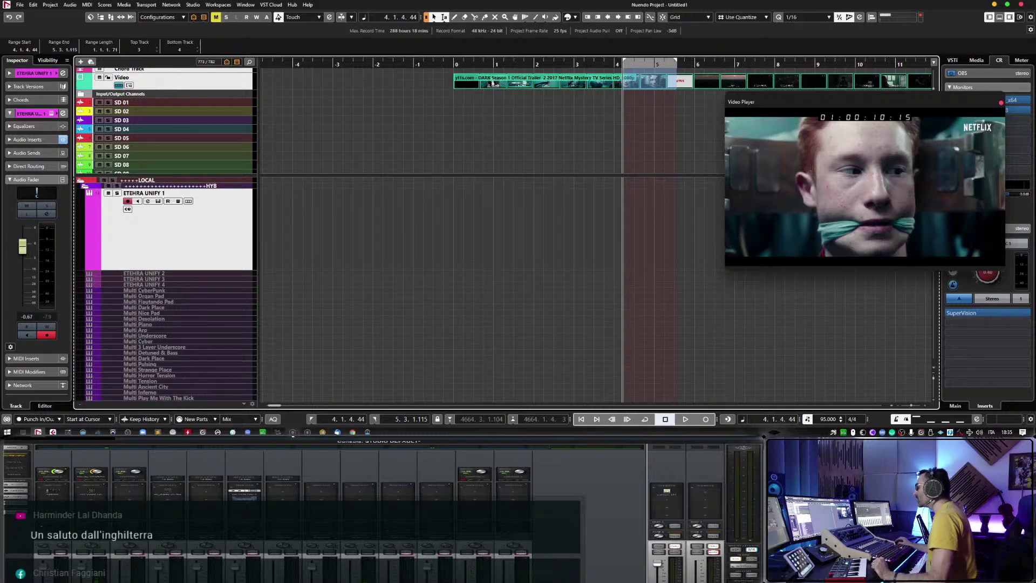
# Switch to Vienna Ensemble Pro Server and move its window so the STRINGS VEP 1 mixer is fully in view.
pyautogui.moveTo(367, 433)
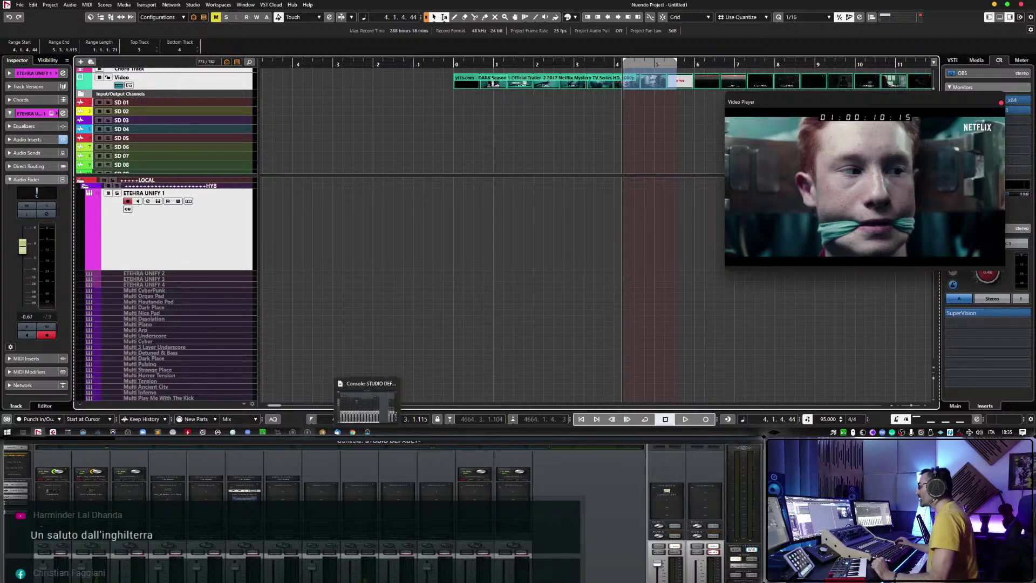
pyautogui.hotkey('alt', 'Tab')
pyautogui.hotkey('alt', 'Tab')
pyautogui.hotkey('alt', 'Tab')
pyautogui.hotkey('alt', 'Tab')
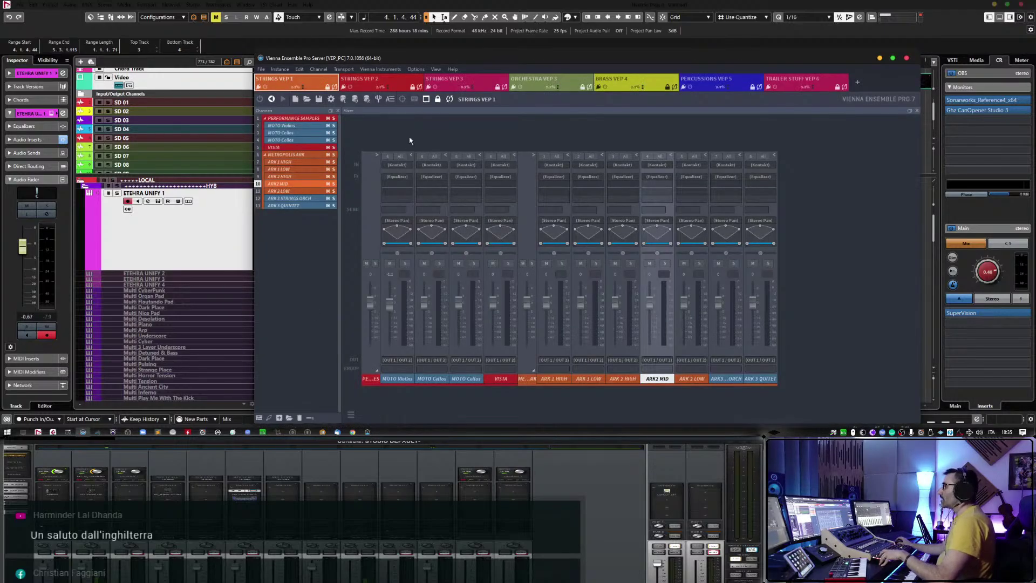
pyautogui.moveTo(397, 58); pyautogui.dragTo(293, 28)
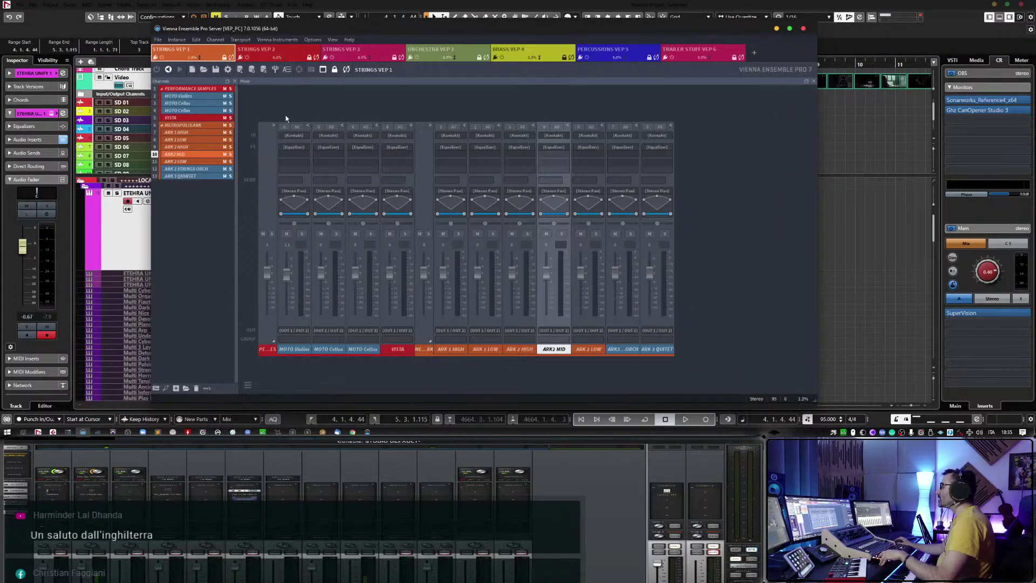
# Look through the Vienna Ensemble Pro instances from STRINGS VEP 2 to TRAILER STUFF VEP 6, and minimize the server window.
pyautogui.click(310, 55)
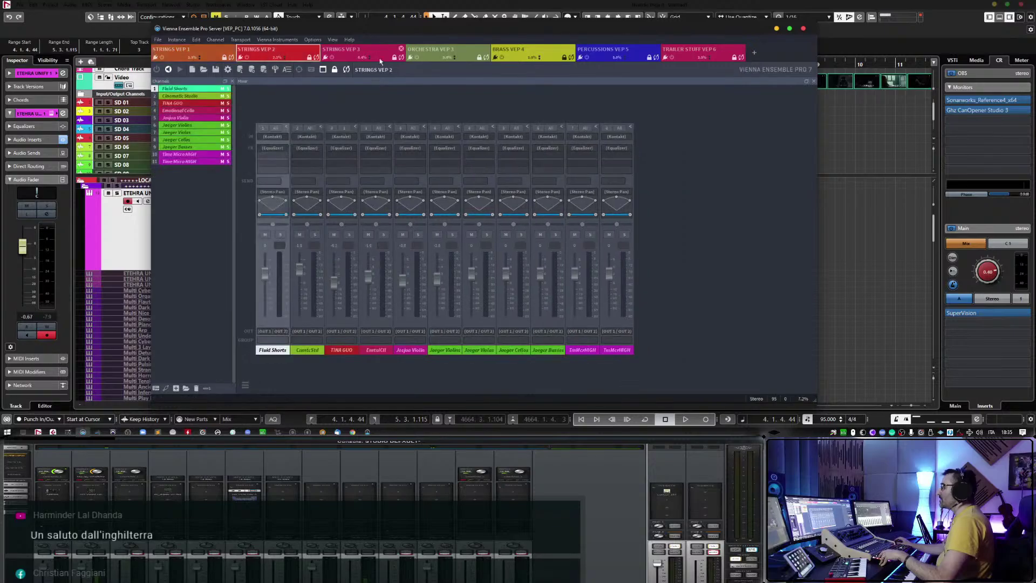
pyautogui.click(379, 58)
pyautogui.click(431, 52)
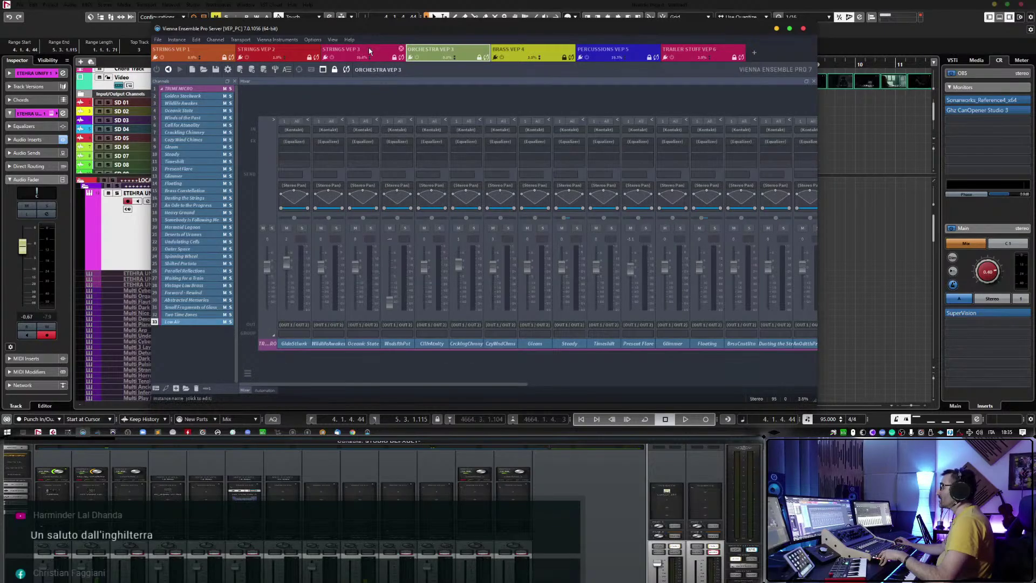
pyautogui.click(508, 47)
pyautogui.click(620, 51)
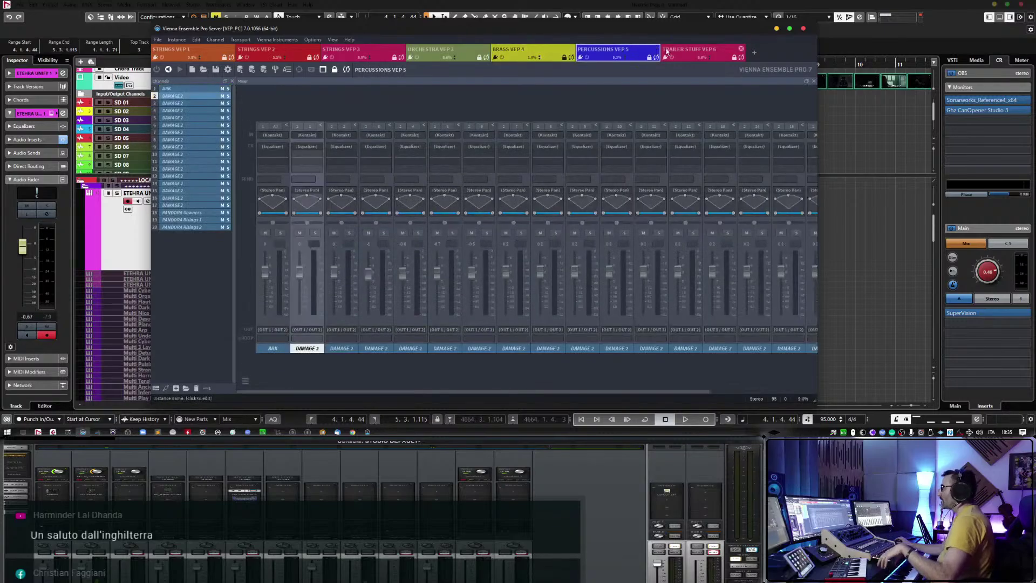
pyautogui.click(668, 52)
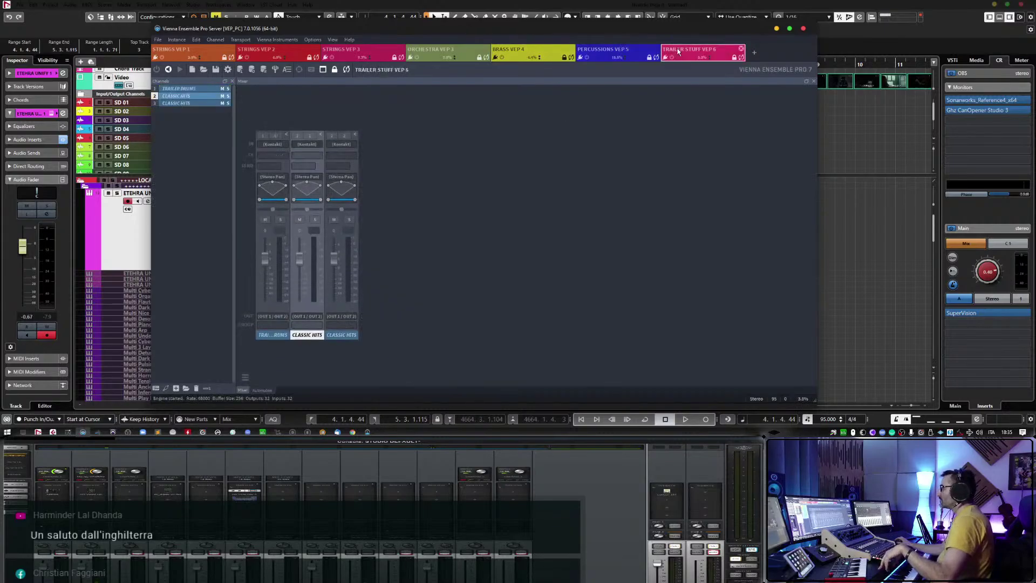
pyautogui.click(776, 29)
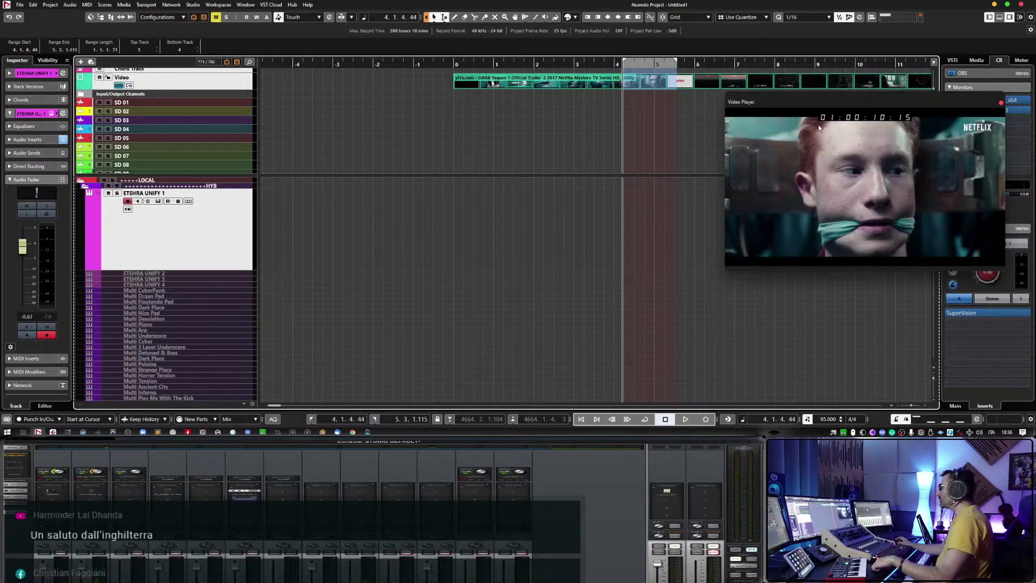
# Hide the project's Control Room zone and place the project cursor at about bar -1, ahead of the video clip.
pyautogui.press('Escape')
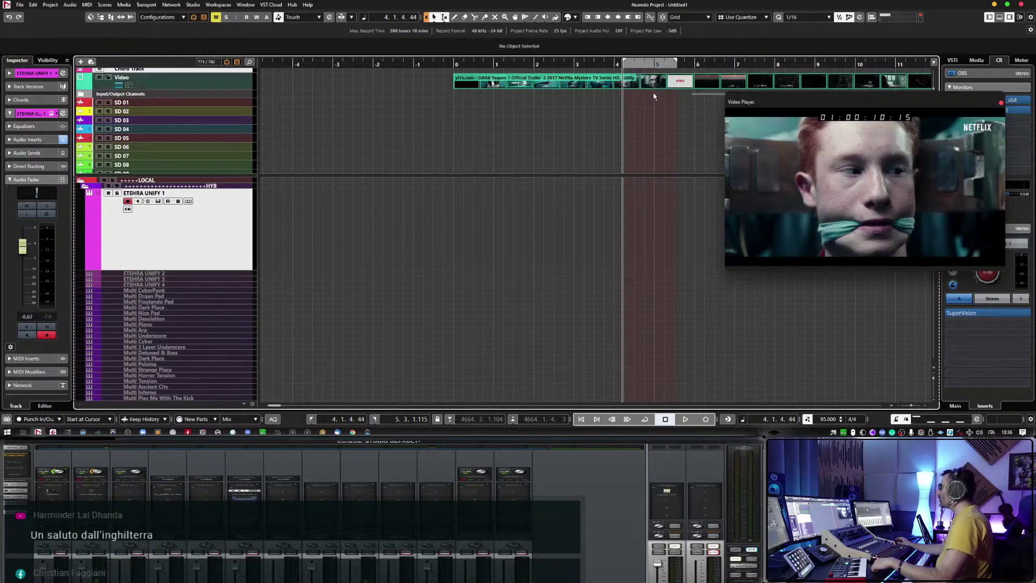
pyautogui.click(1010, 17)
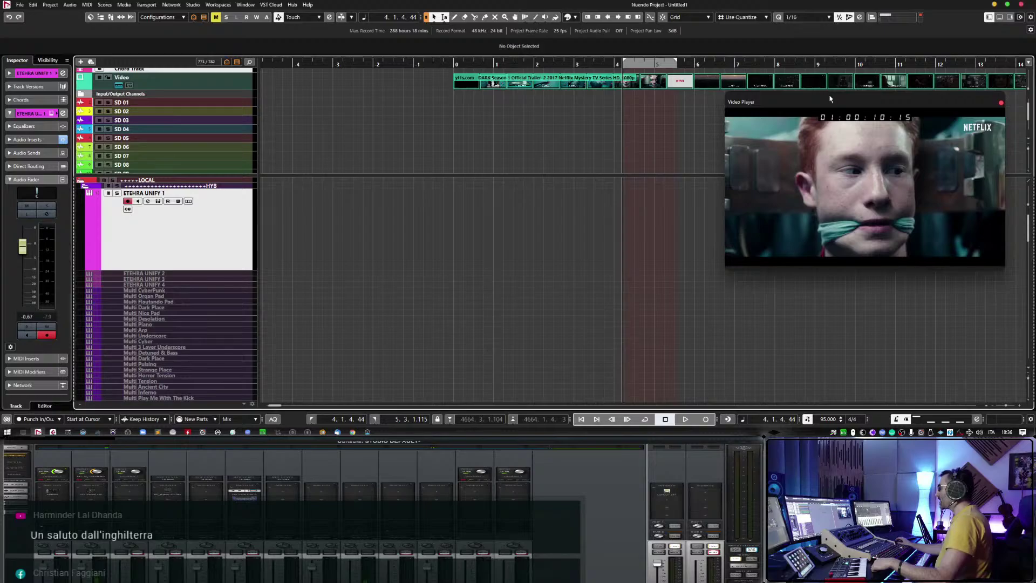
pyautogui.click(442, 64)
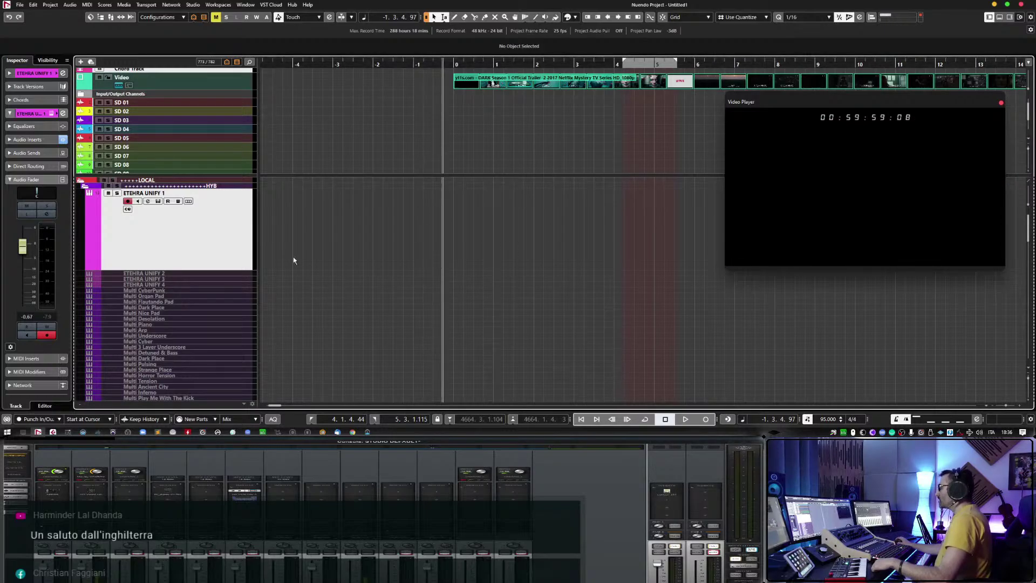
# Open the ETEHRA UNIFY 1 instrument window beside the Video Player and raise the track's fader slightly above 0 dB.
pyautogui.click(158, 201)
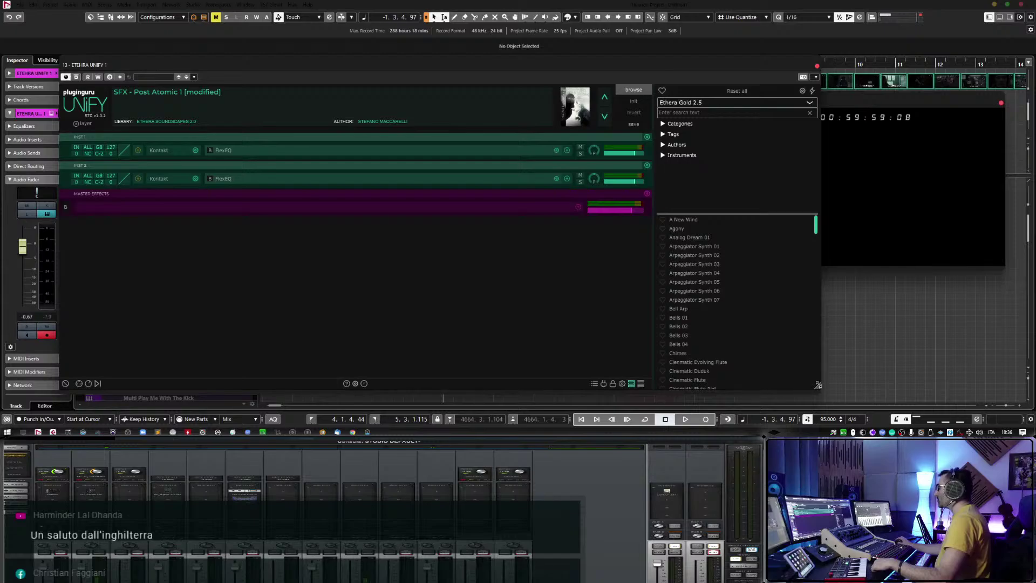
pyautogui.moveTo(538, 68); pyautogui.dragTo(582, 61)
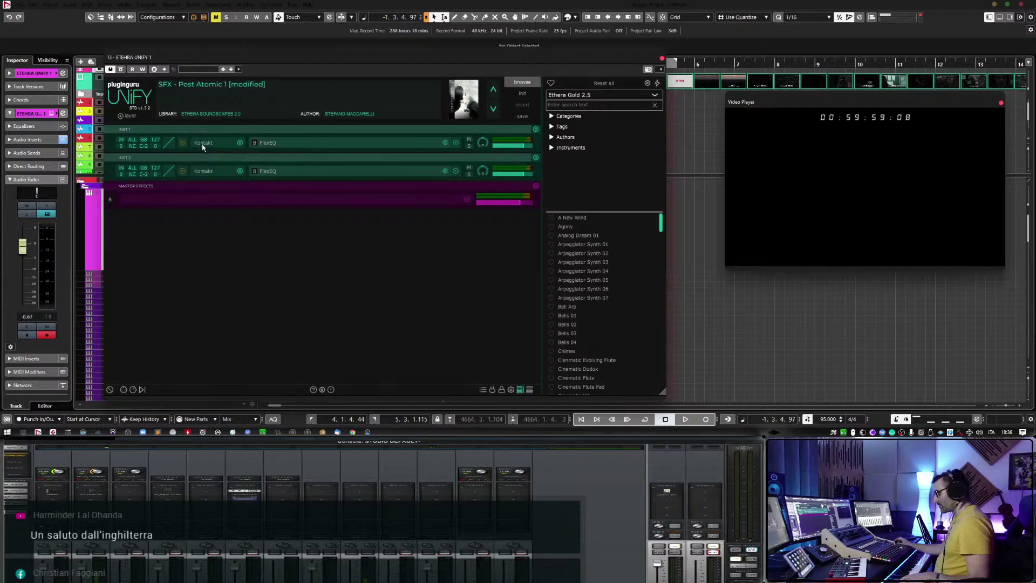
pyautogui.keyDown('ctrl'); pyautogui.click(24, 246); pyautogui.keyUp('ctrl')
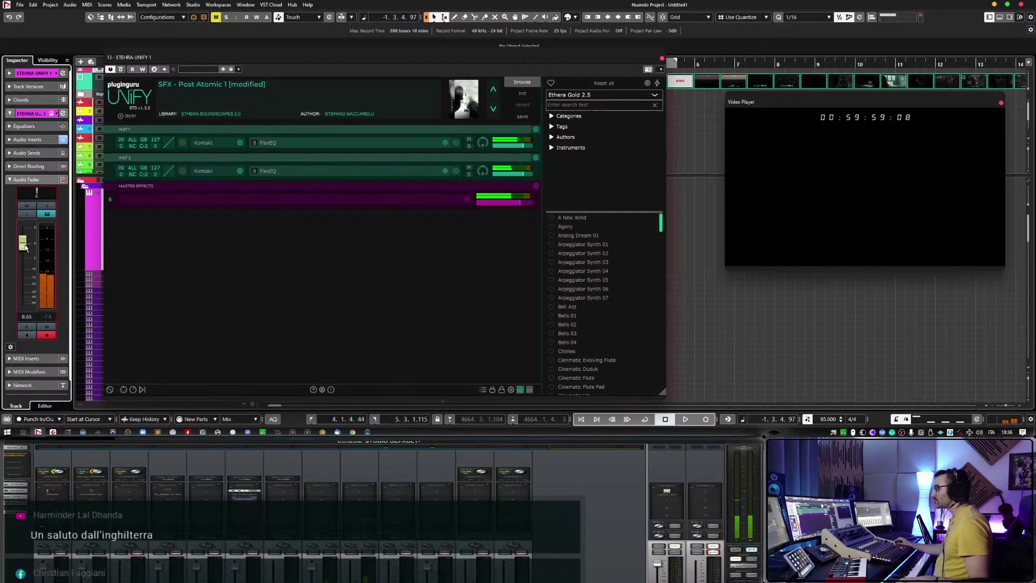
pyautogui.moveTo(24, 247); pyautogui.dragTo(25, 245)
pyautogui.click(224, 180)
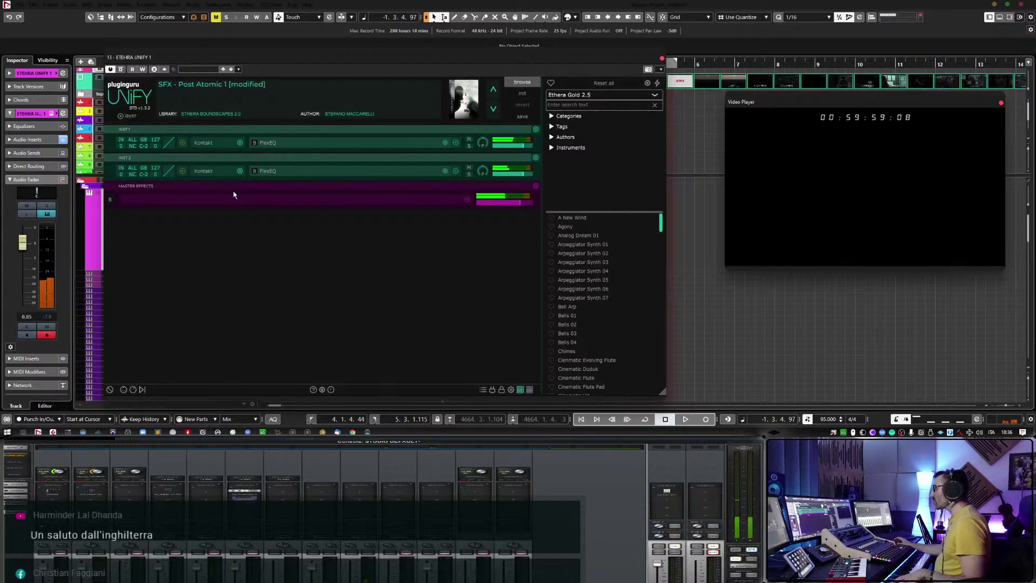
# View the Kontakt instrument loaded in layer INST 2, and close its window again.
pyautogui.click(210, 171)
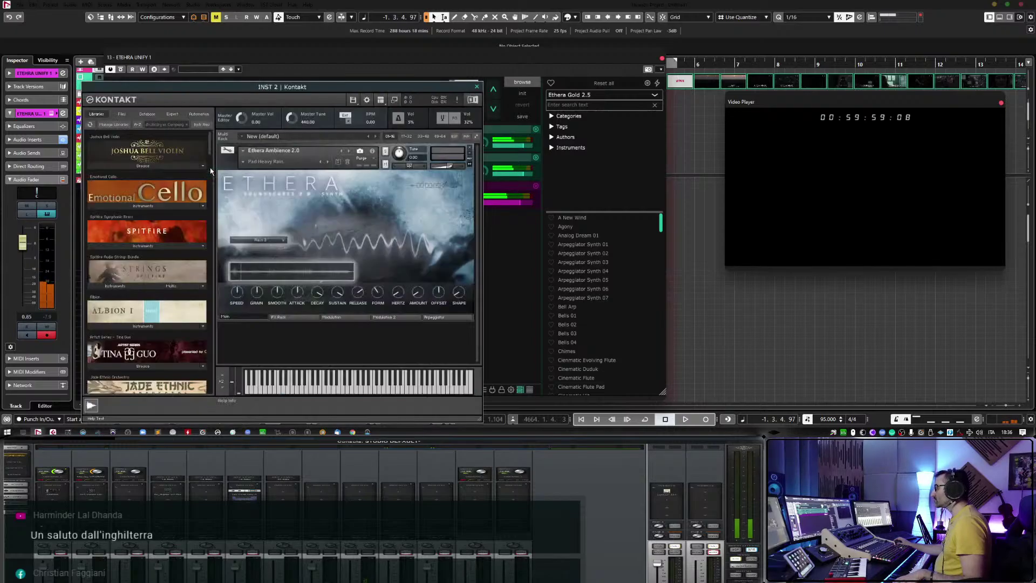
pyautogui.click(477, 86)
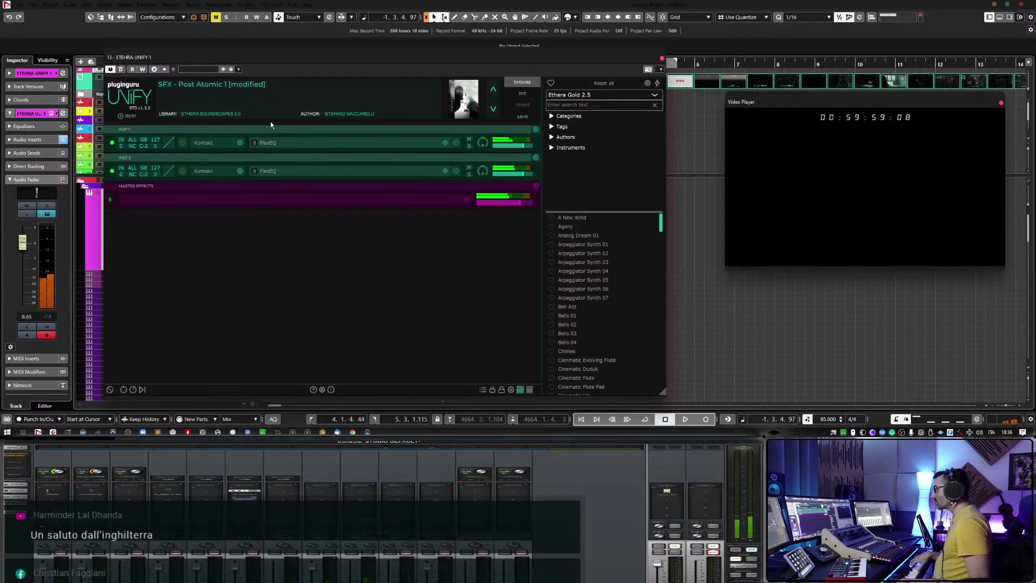
# Move the Unify window aside to uncover the start of the video clip, and place the project cursor at about bar -1.
pyautogui.moveTo(529, 58); pyautogui.dragTo(491, 52)
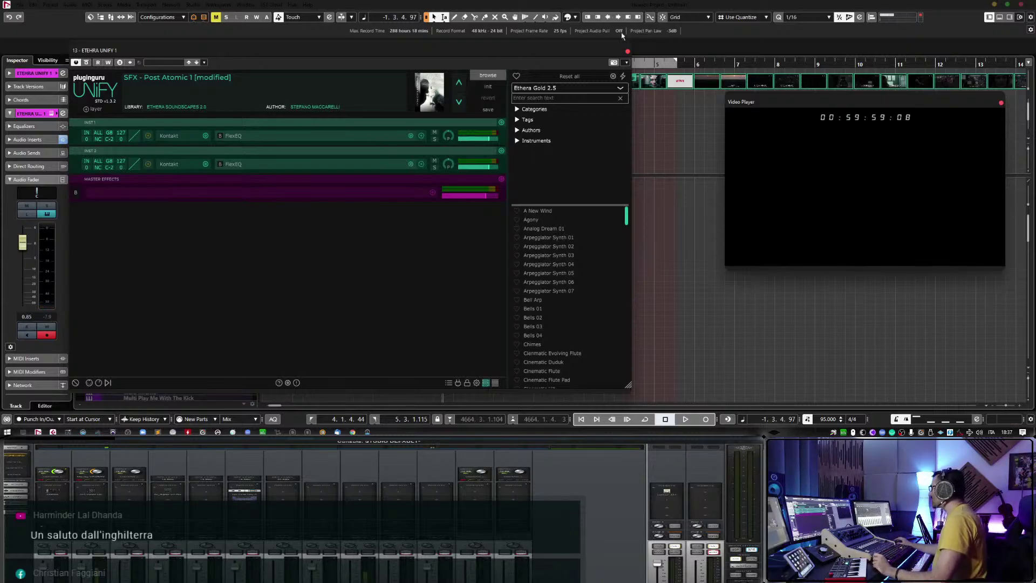
pyautogui.moveTo(607, 47); pyautogui.dragTo(352, 46)
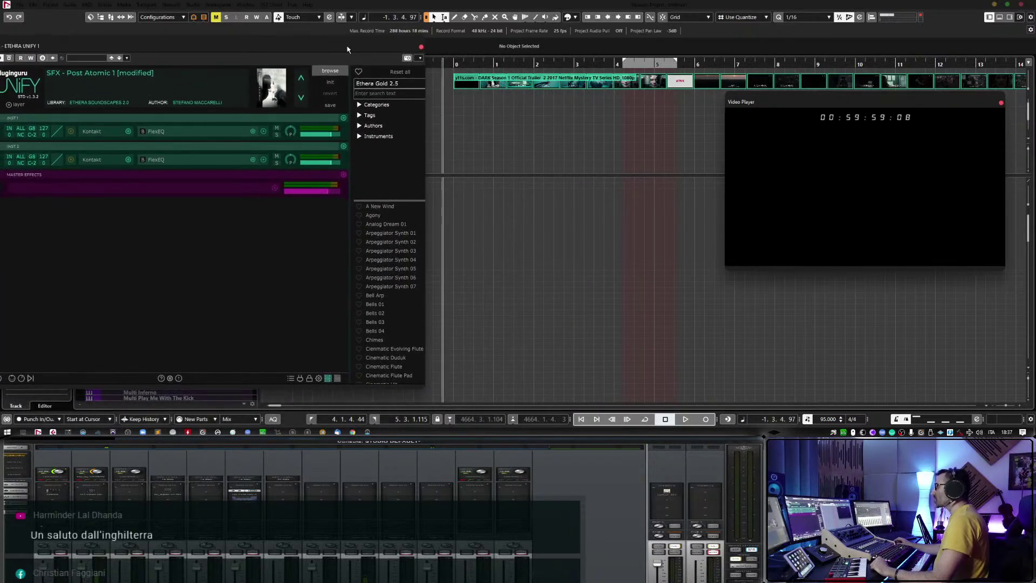
pyautogui.click(438, 63)
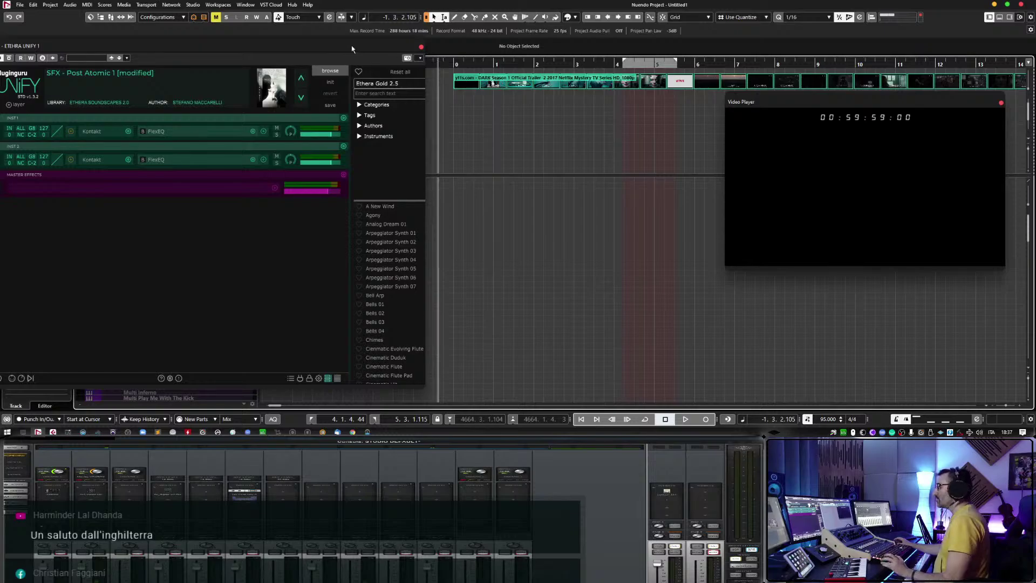
pyautogui.moveTo(352, 48); pyautogui.dragTo(372, 52)
# Play the trailer from about bar -1, ahead of the clip, and stop at about timecode 01:00:21.
pyautogui.press('space')
pyautogui.press('space')
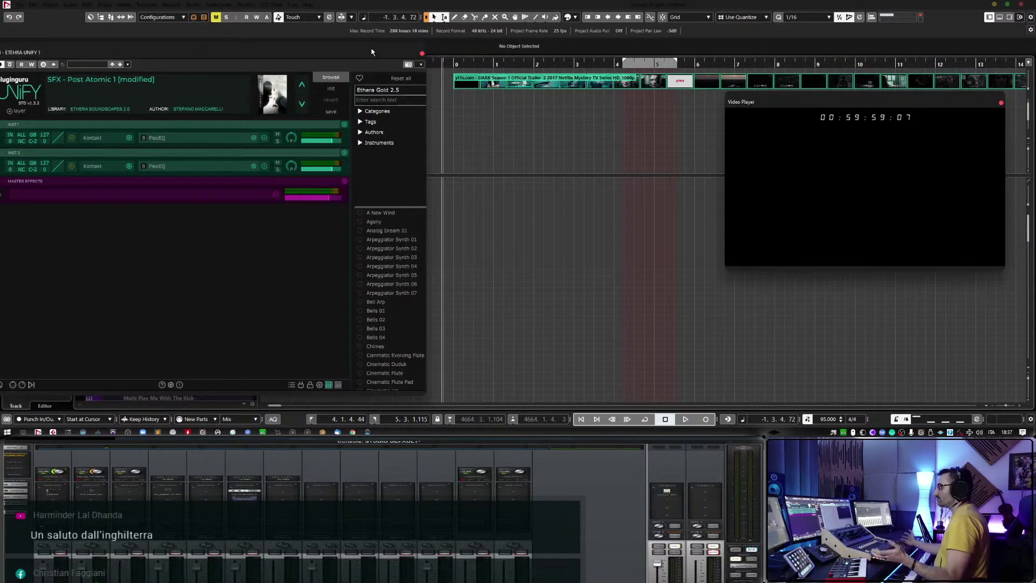
pyautogui.click(439, 64)
pyautogui.press('space')
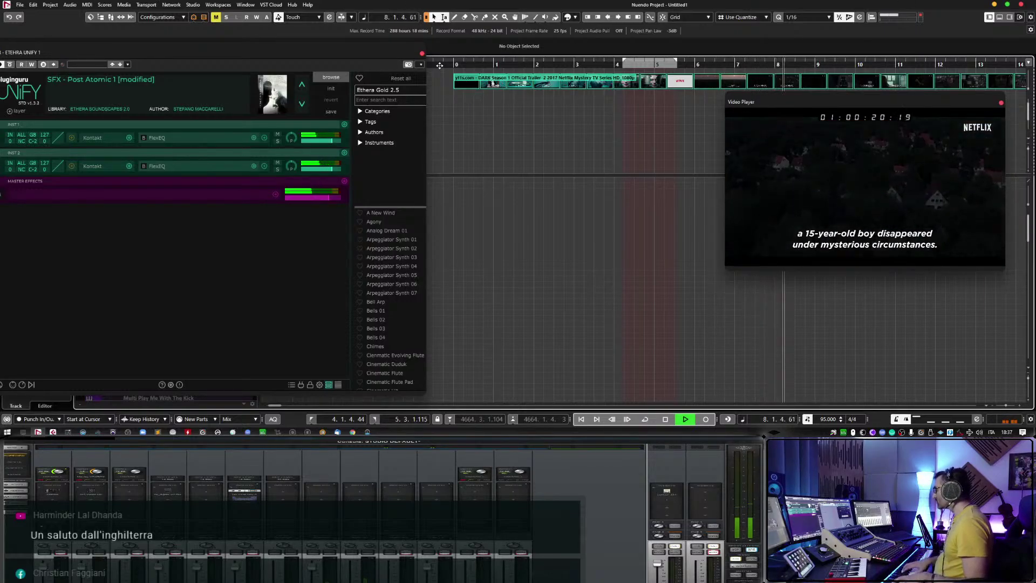
pyautogui.press('space')
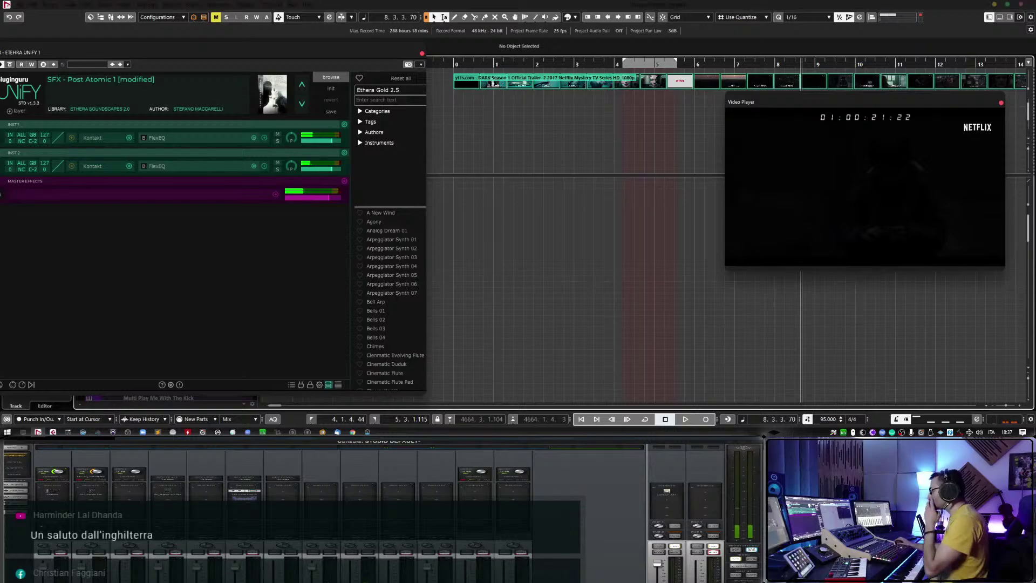
# Search the Ethera Gold 2.5 library for "texture dark" and widen the Unify window so the patch names are readable.
pyautogui.click(390, 100)
pyautogui.write('texut')
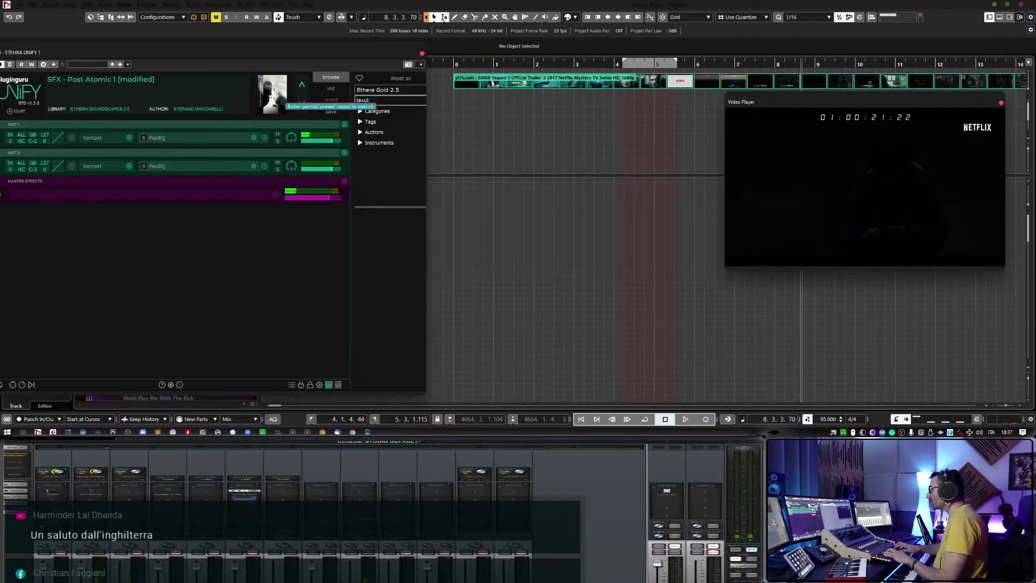
pyautogui.press('BackSpace')
pyautogui.write('ture')
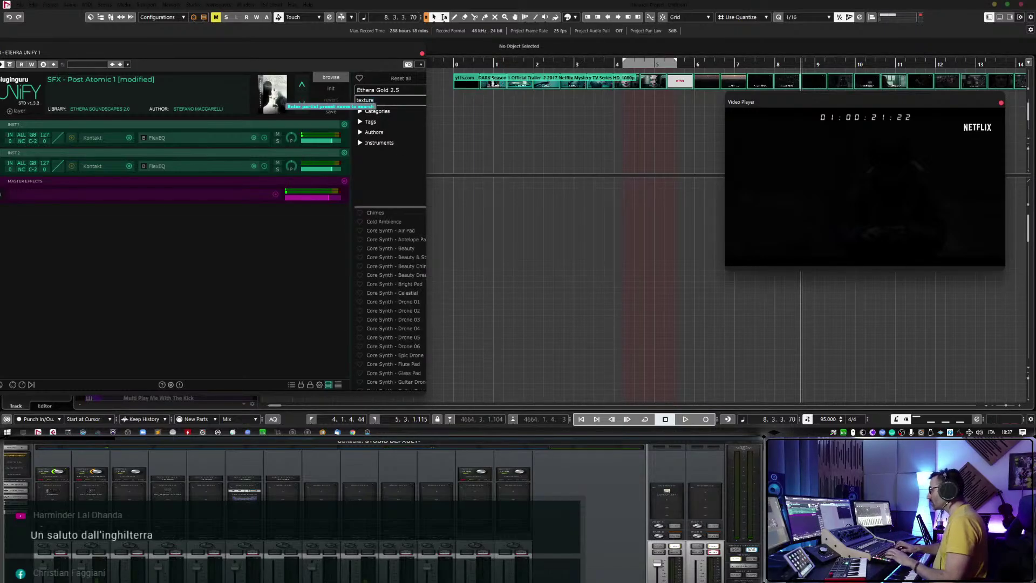
pyautogui.write(' adfr')
pyautogui.press('BackSpace')
pyautogui.press('BackSpace')
pyautogui.press('BackSpace')
pyautogui.write('dark')
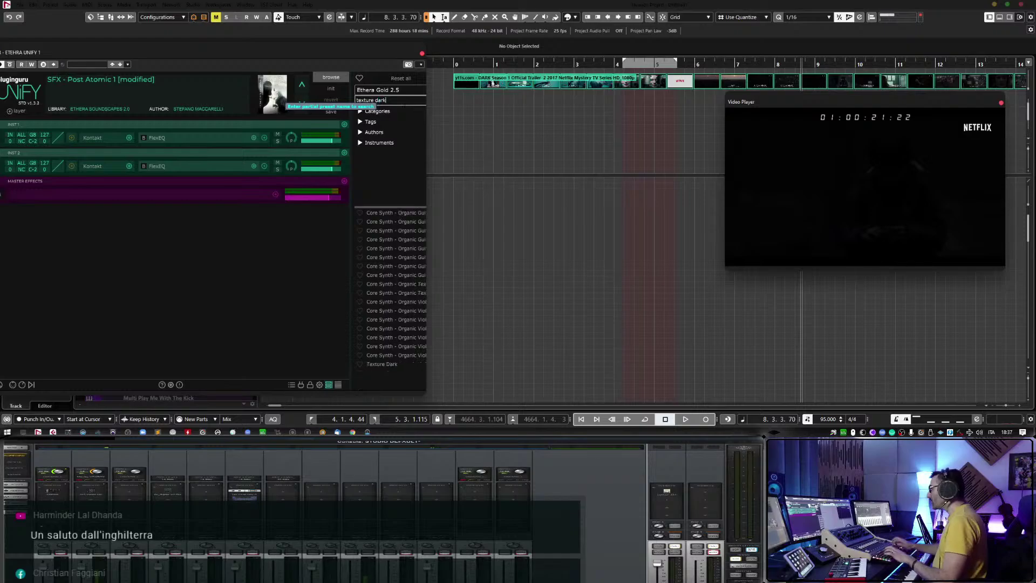
pyautogui.moveTo(428, 125); pyautogui.dragTo(544, 129)
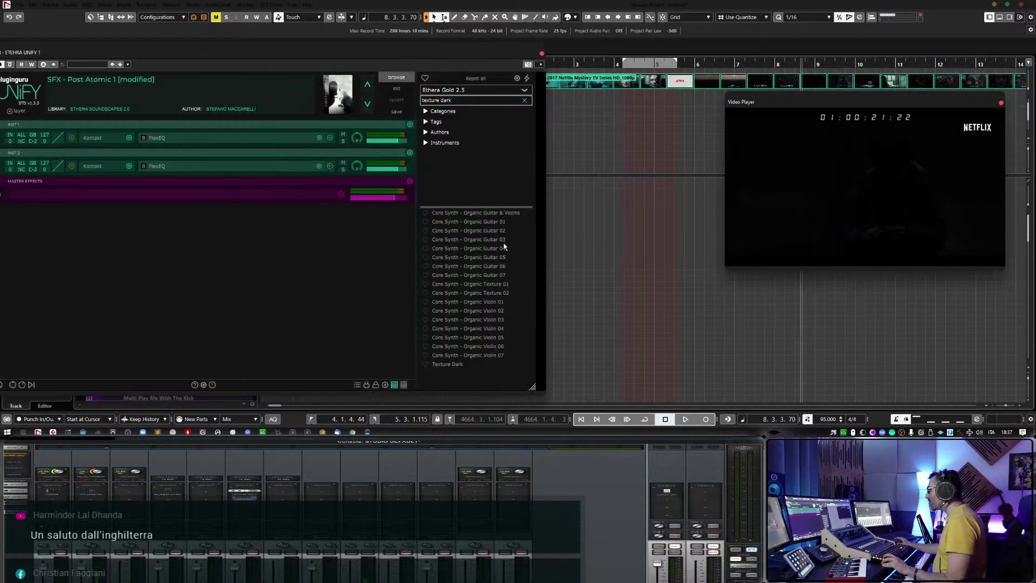
# Switch the patch browser to All Libraries and search for "texture dark".
pyautogui.click(469, 90)
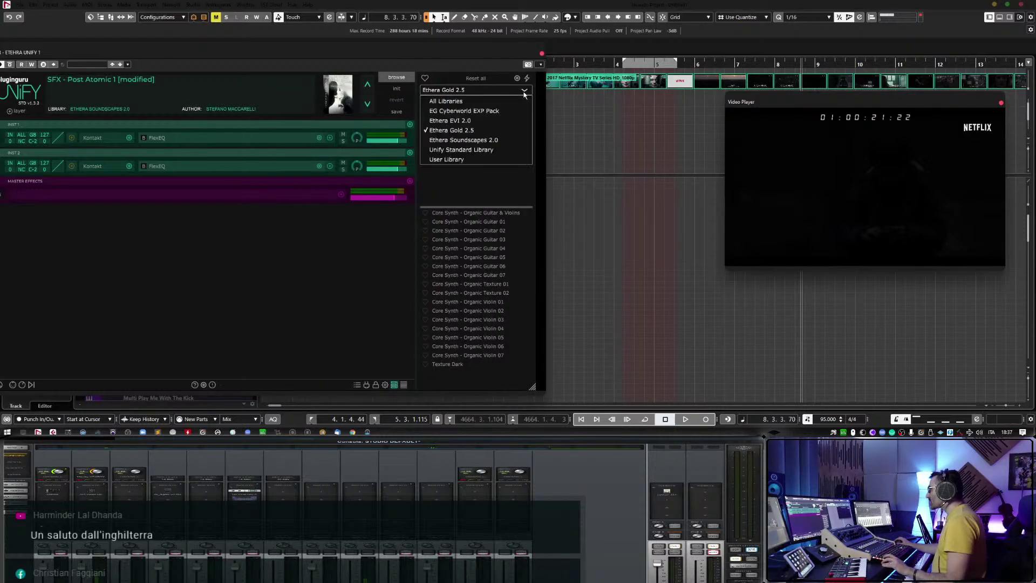
pyautogui.click(469, 102)
pyautogui.hotkey('ctrl', 'a')
pyautogui.write('texut')
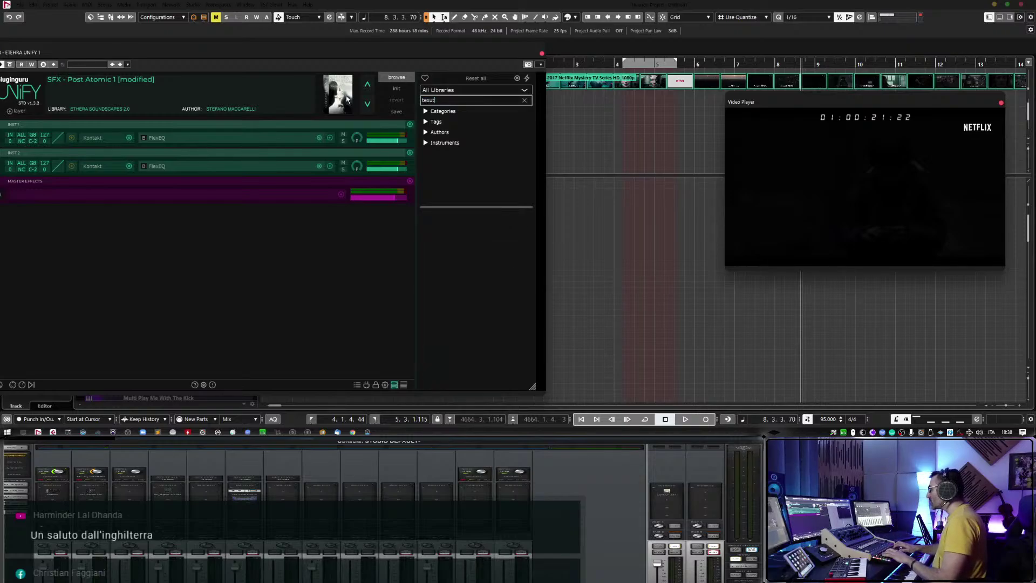
pyautogui.press('BackSpace')
pyautogui.press('BackSpace')
pyautogui.press('BackSpace')
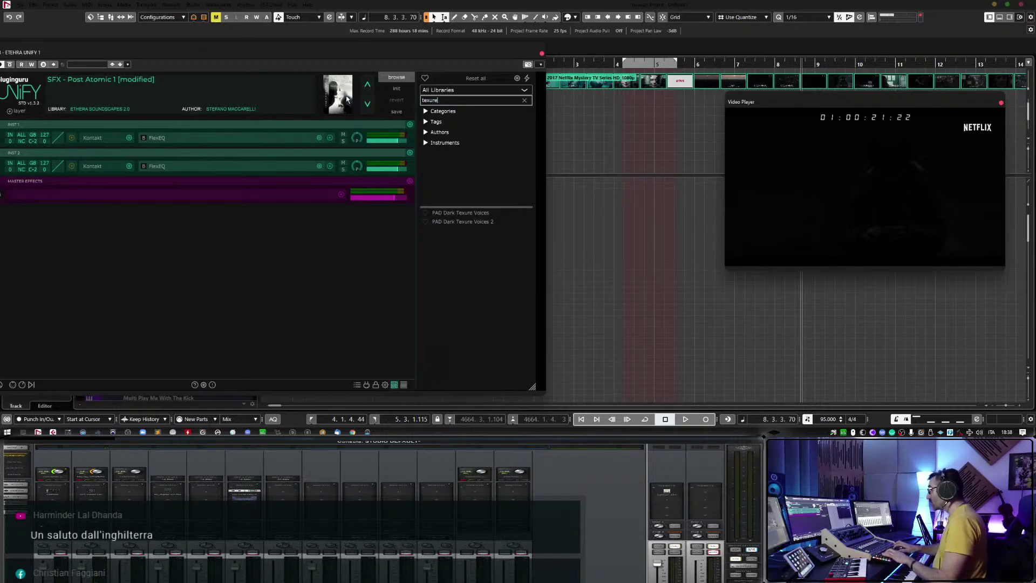
pyautogui.press('BackSpace')
pyautogui.press('BackSpace')
pyautogui.press('BackSpace')
pyautogui.press('BackSpace')
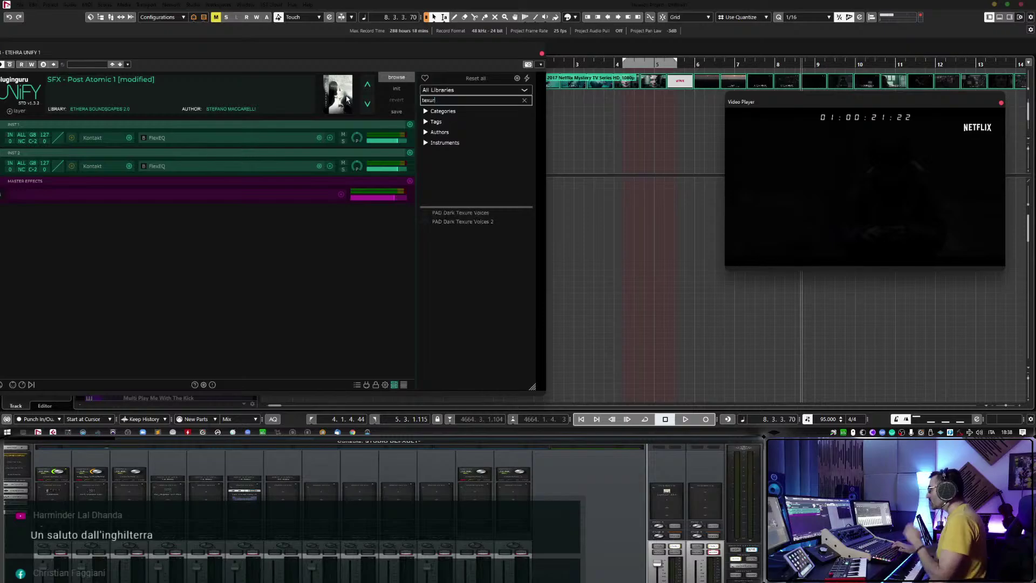
pyautogui.write('texutre')
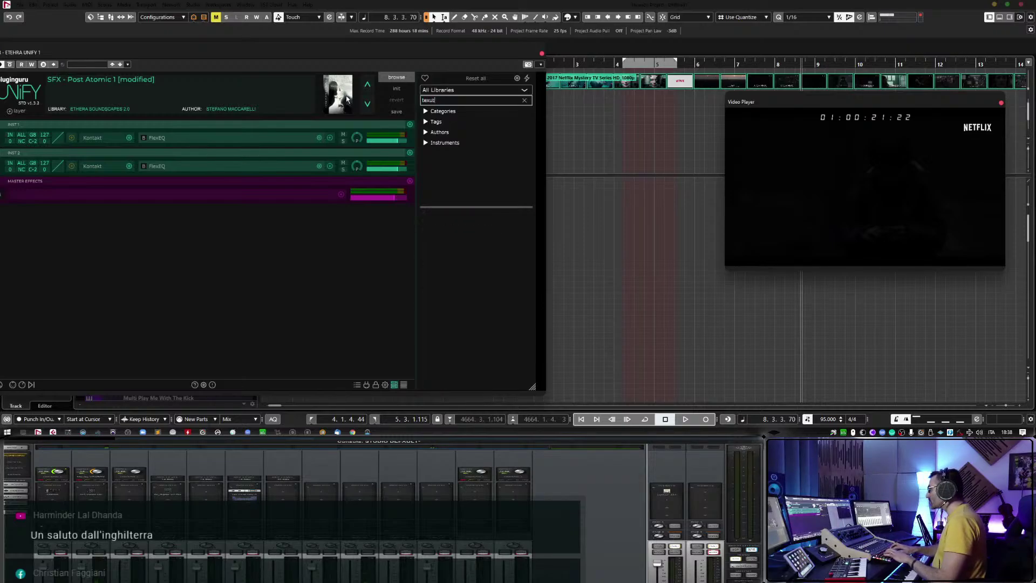
pyautogui.write('ture')
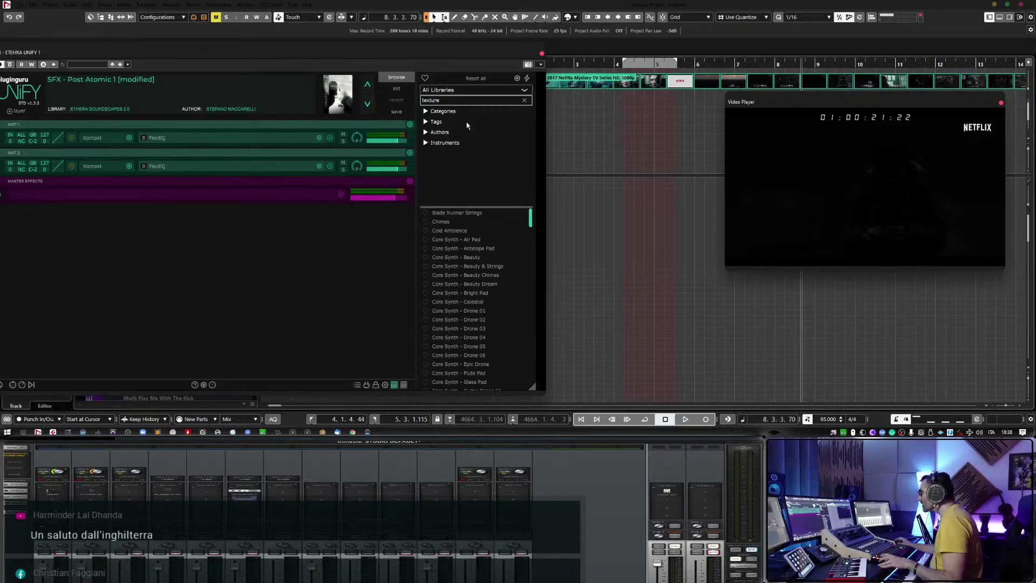
pyautogui.write(' dark')
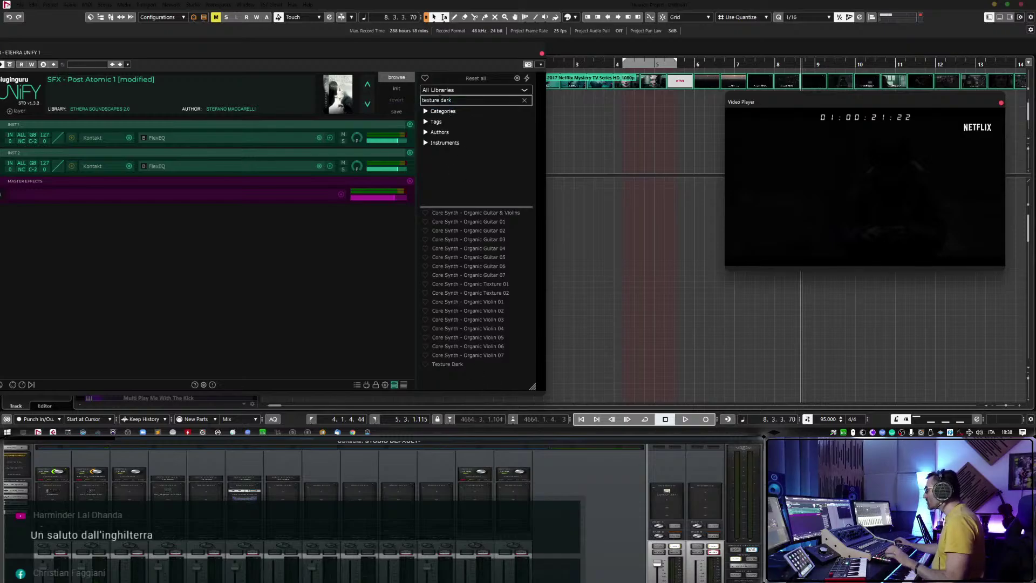
# Shorten the patch search to "dark" and load the Low Range patch from the results.
pyautogui.hotkey('ctrl', 'Left')
pyautogui.hotkey('ctrl', 'BackSpace')
pyautogui.scroll(-15, 462, 326)
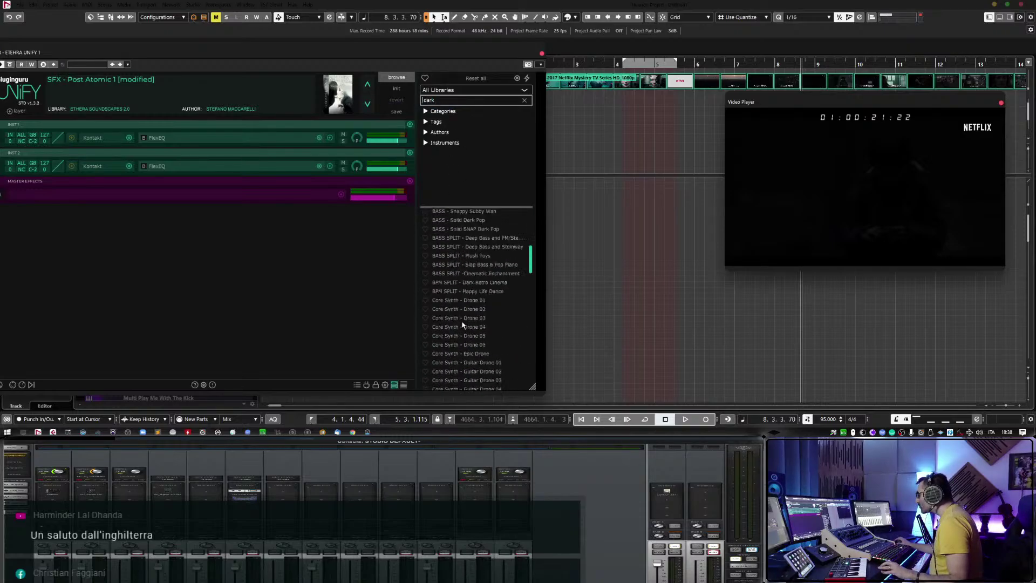
pyautogui.scroll(-6, 462, 323)
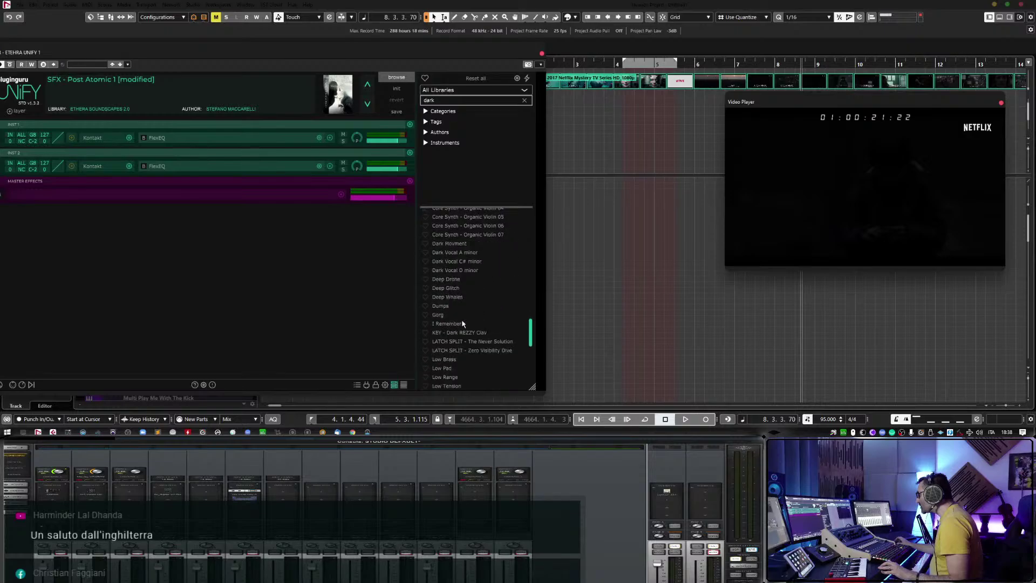
pyautogui.scroll(-3, 462, 316)
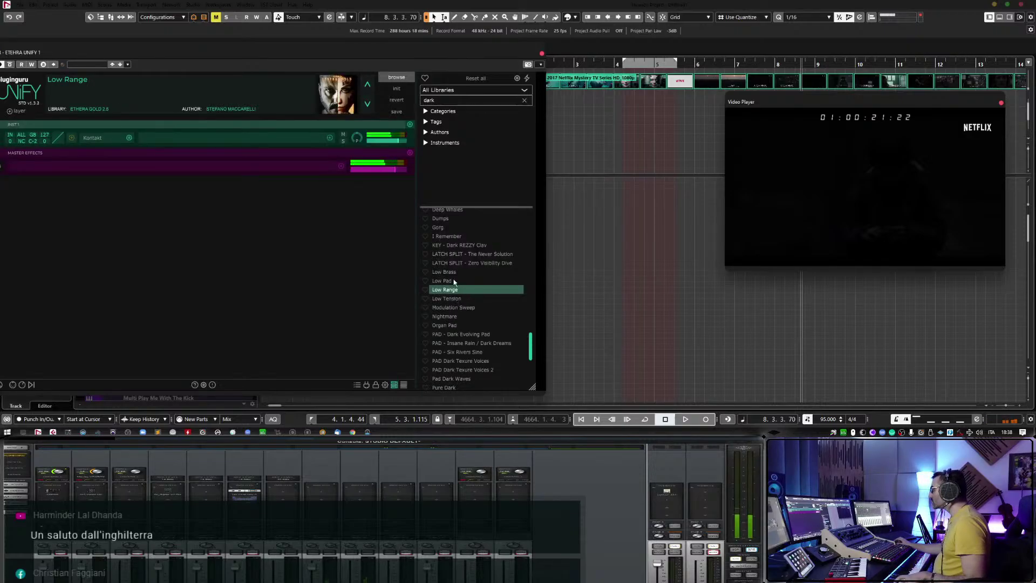
# Audition the Nightmare patch and load PAD Dark Texure Voices in its place.
pyautogui.click(452, 316)
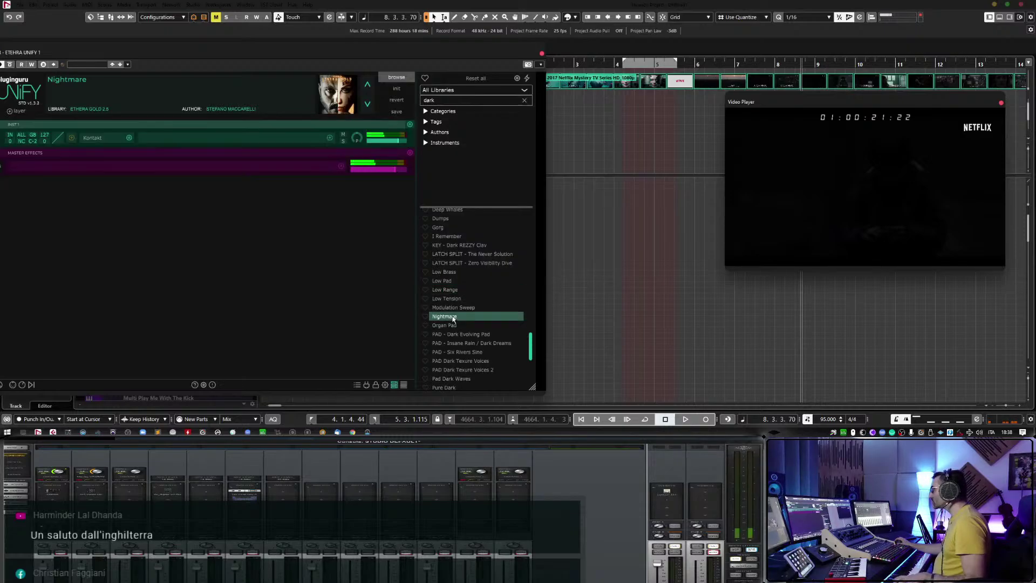
pyautogui.click(464, 361)
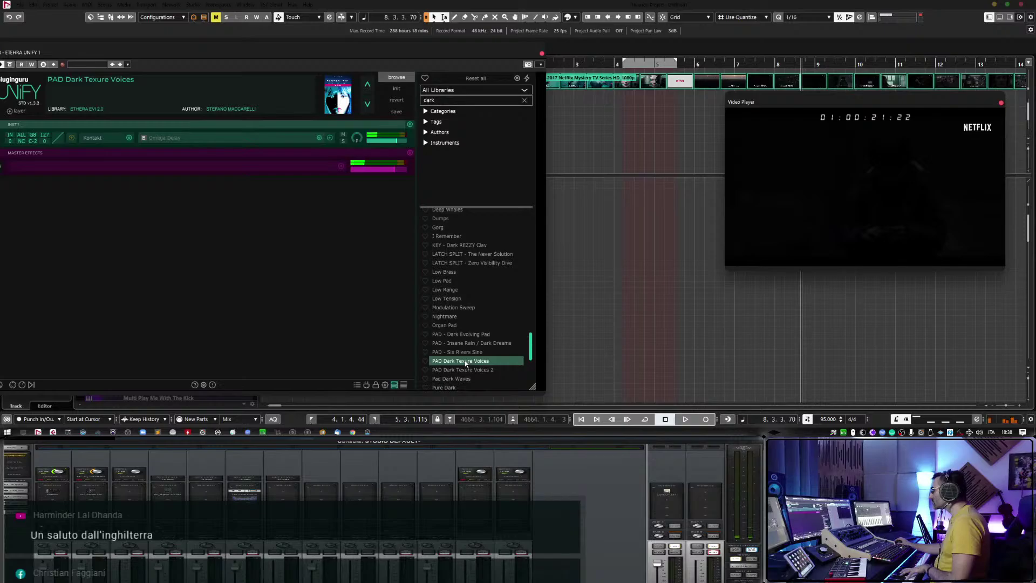
pyautogui.scroll(-2, 466, 362)
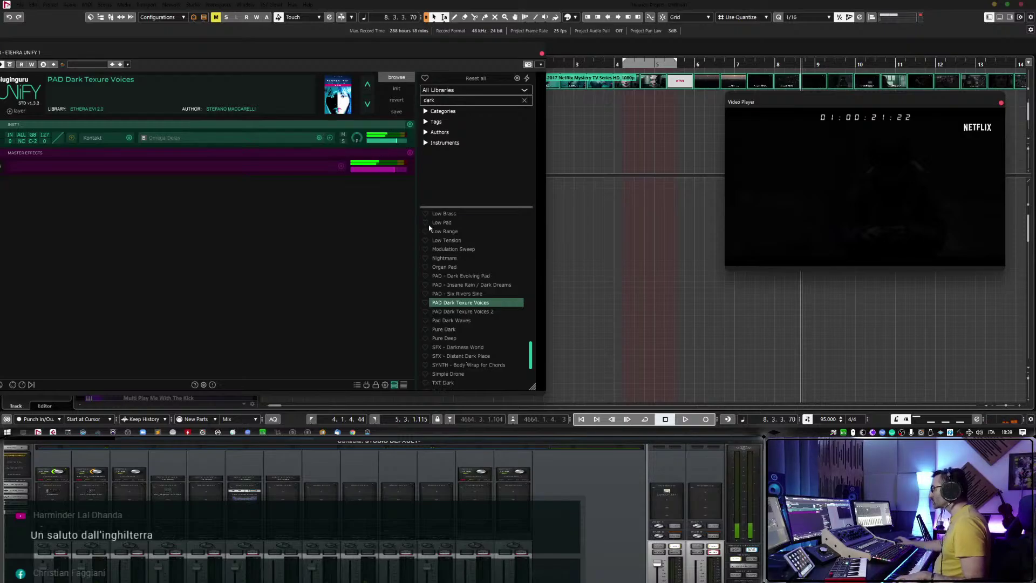
# Raise the ETEHRA UNIFY 1 track's fader to 3.74, moving the Unify window off the Inspector and back.
pyautogui.moveTo(401, 143)
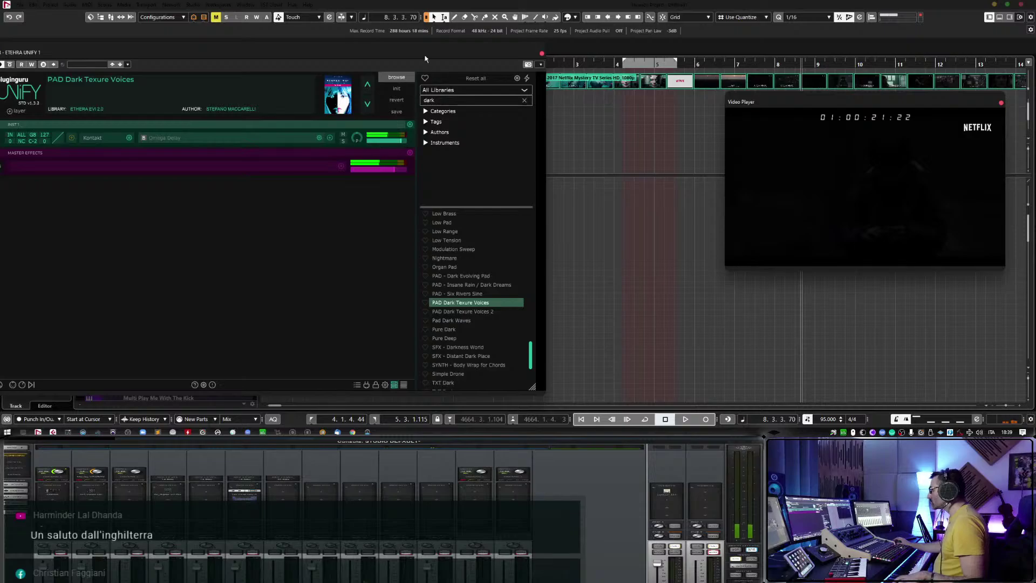
pyautogui.moveTo(550, 55); pyautogui.dragTo(804, 69)
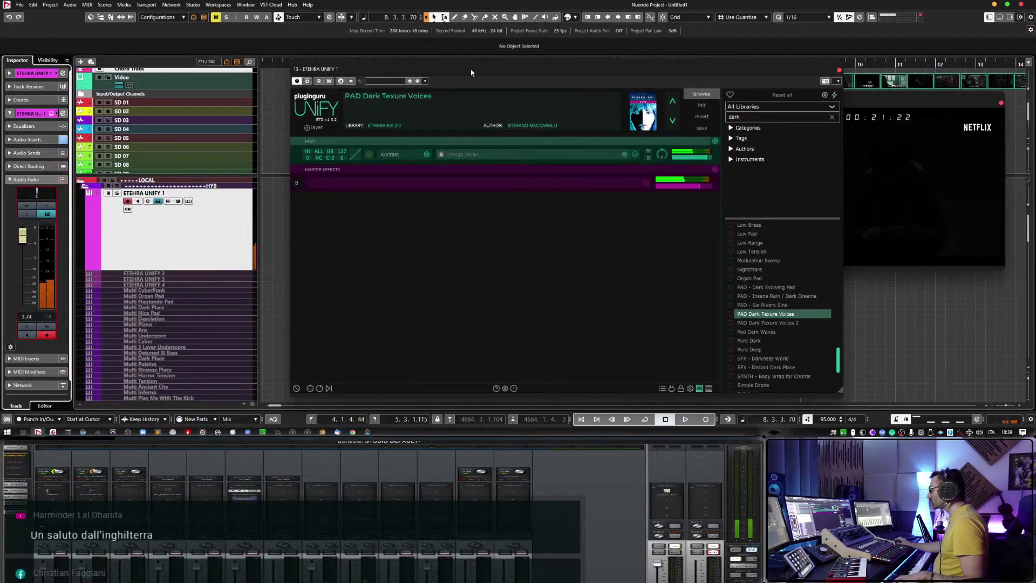
pyautogui.moveTo(471, 73); pyautogui.dragTo(182, 34)
# Play the video briefly, and narrow and reposition the Unify window so the whole start of the clip is uncovered.
pyautogui.press('space')
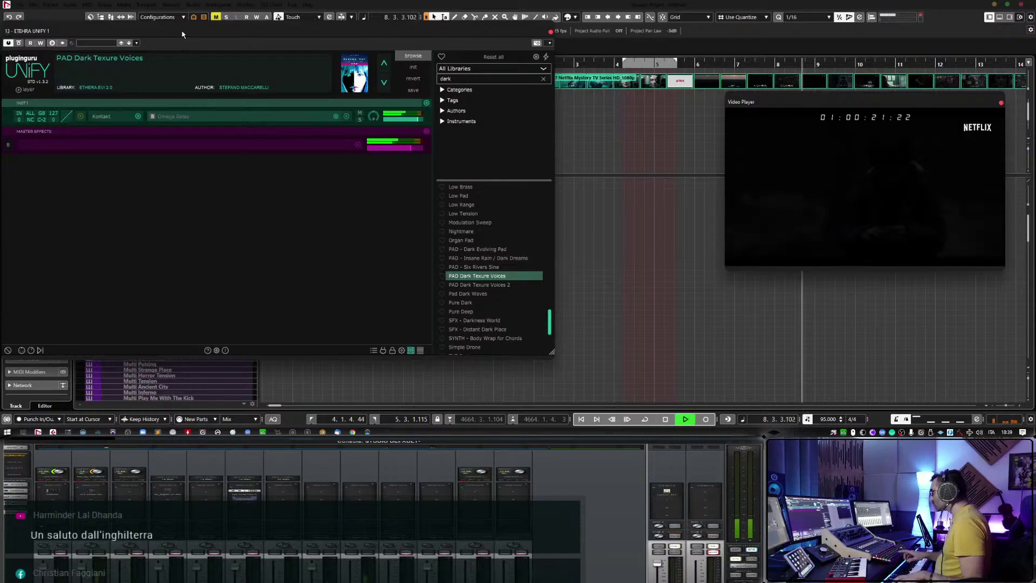
pyautogui.press('space')
pyautogui.moveTo(399, 33); pyautogui.dragTo(374, 69)
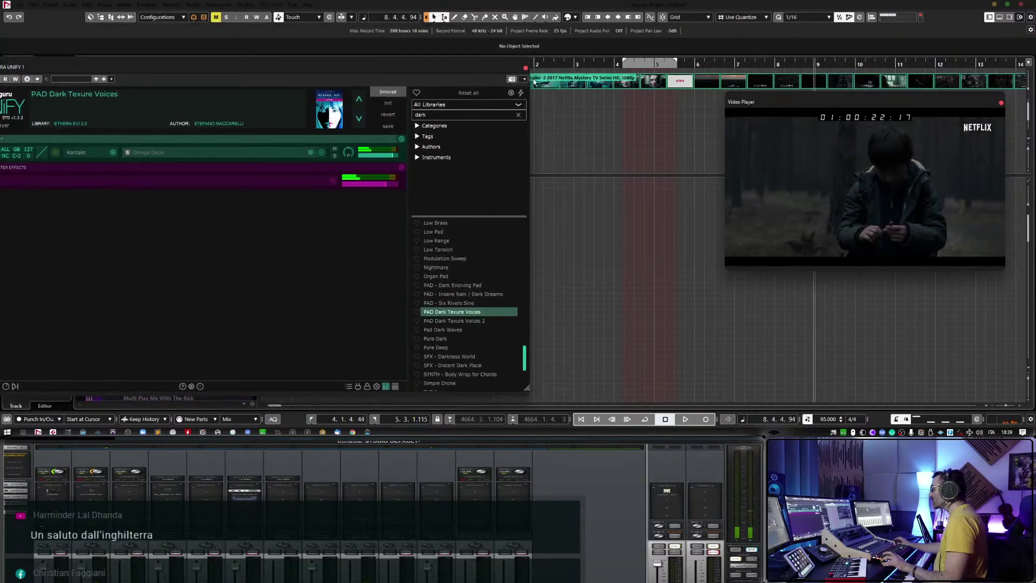
pyautogui.moveTo(532, 76); pyautogui.dragTo(410, 76)
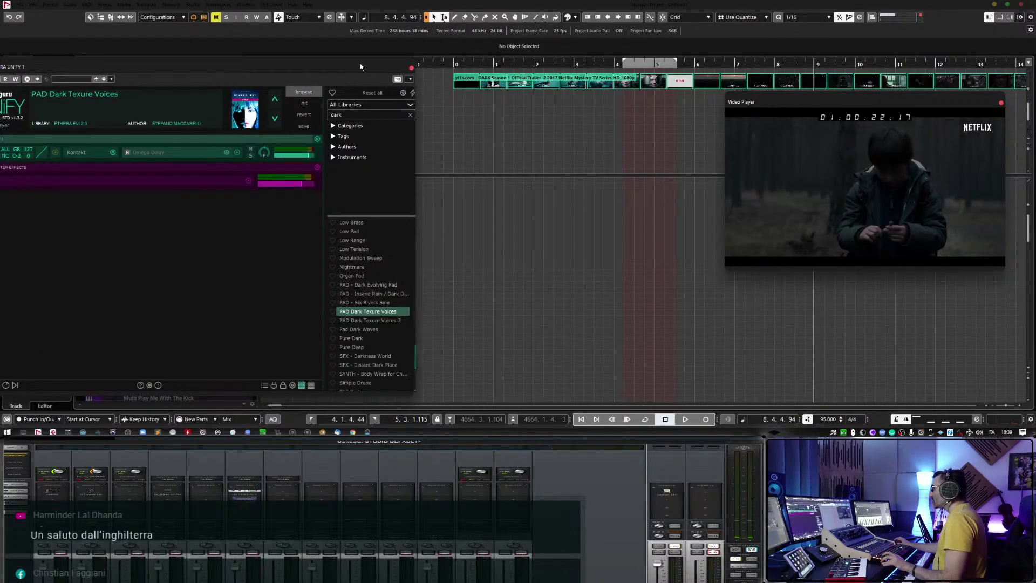
pyautogui.moveTo(324, 66); pyautogui.dragTo(351, 46)
# Audition PAD Dark Texure Voices against the trailer from about bar -1 to about timecode 01:00:22.
pyautogui.click(449, 62)
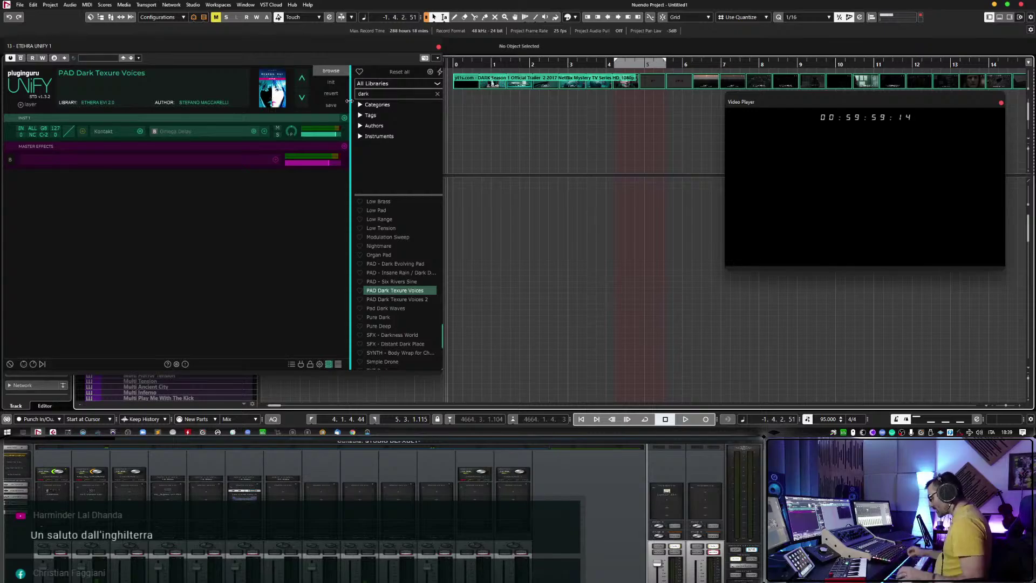
pyautogui.press('space')
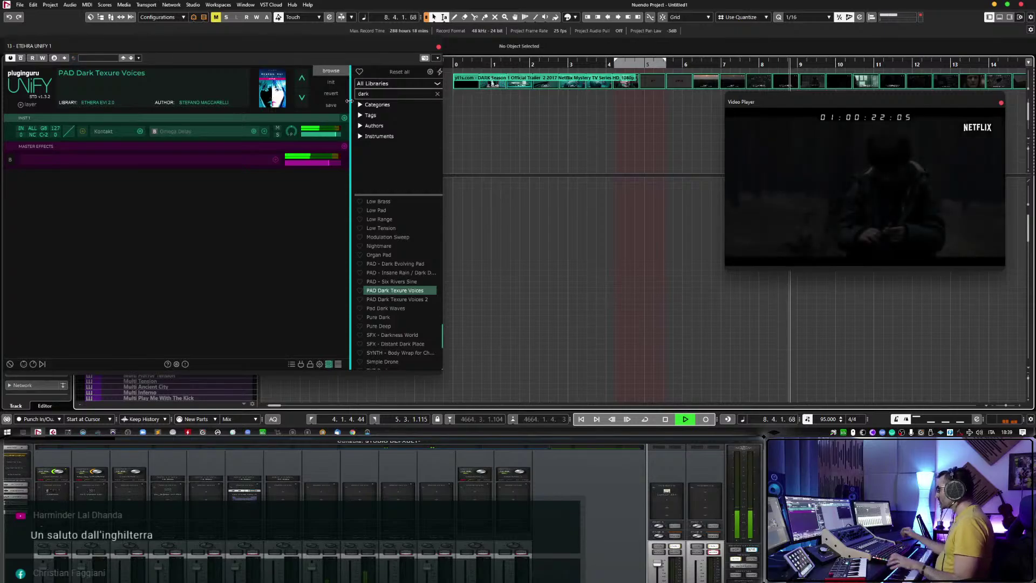
pyautogui.press('space')
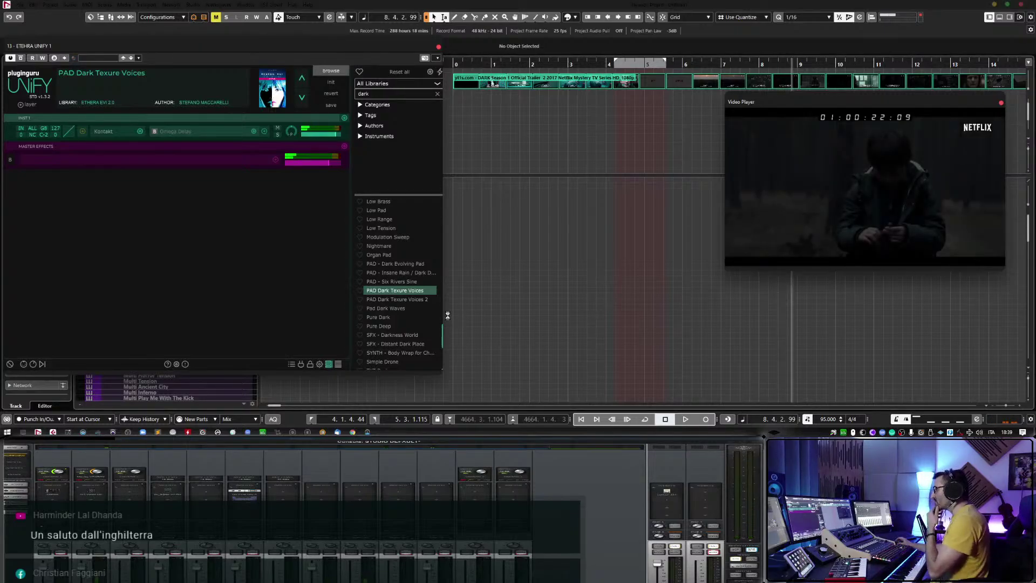
# Load the PAD Dark Texure Voices 2 patch and move the Unify window clear of the Inspector.
pyautogui.press('Down')
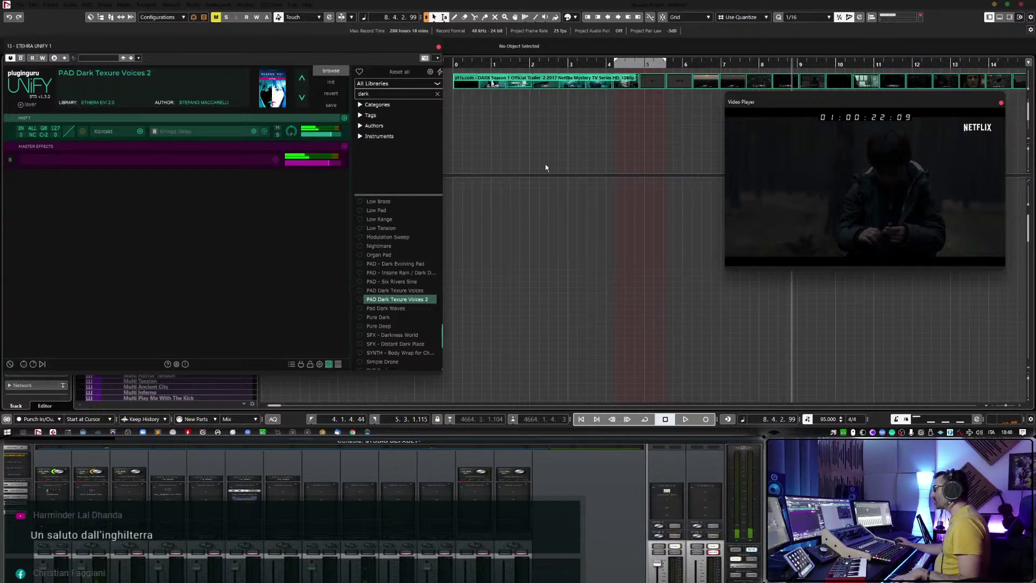
pyautogui.hotkey('alt', 'i')
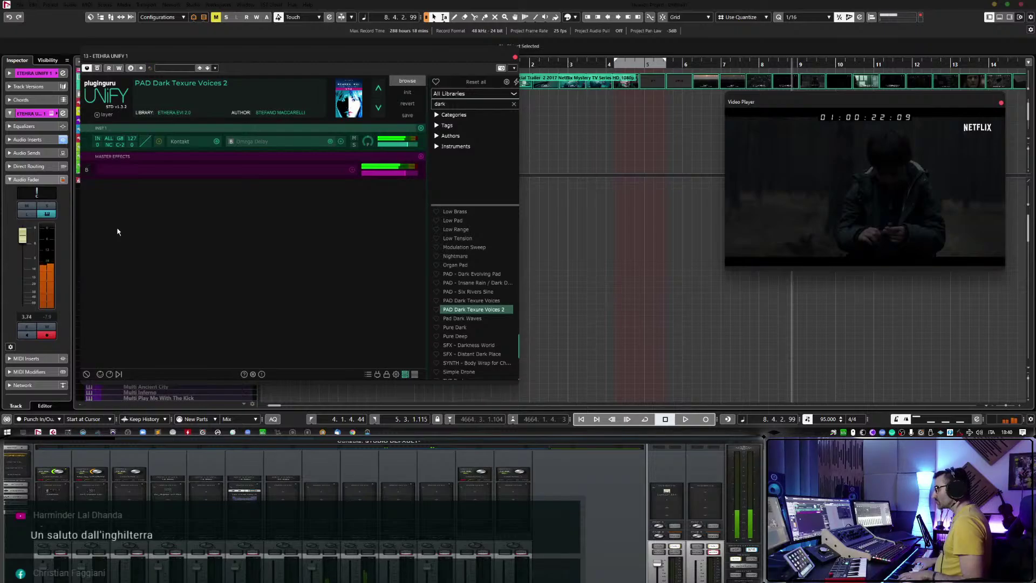
# Audition PAD Dark Texure Voices 2 against the trailer from about timecode 01:00:22 to 01:00:40.
pyautogui.press('space')
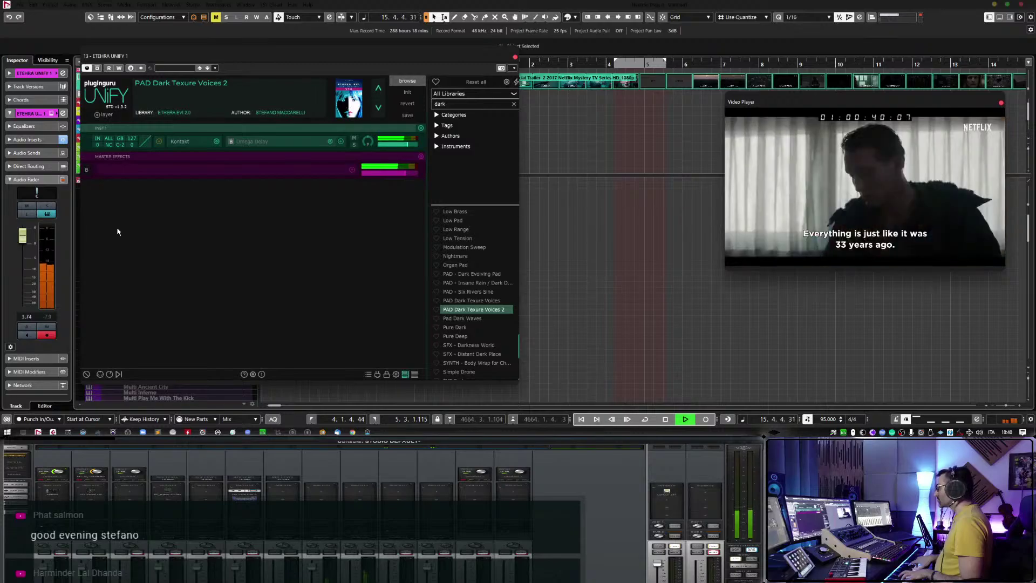
pyautogui.press('space')
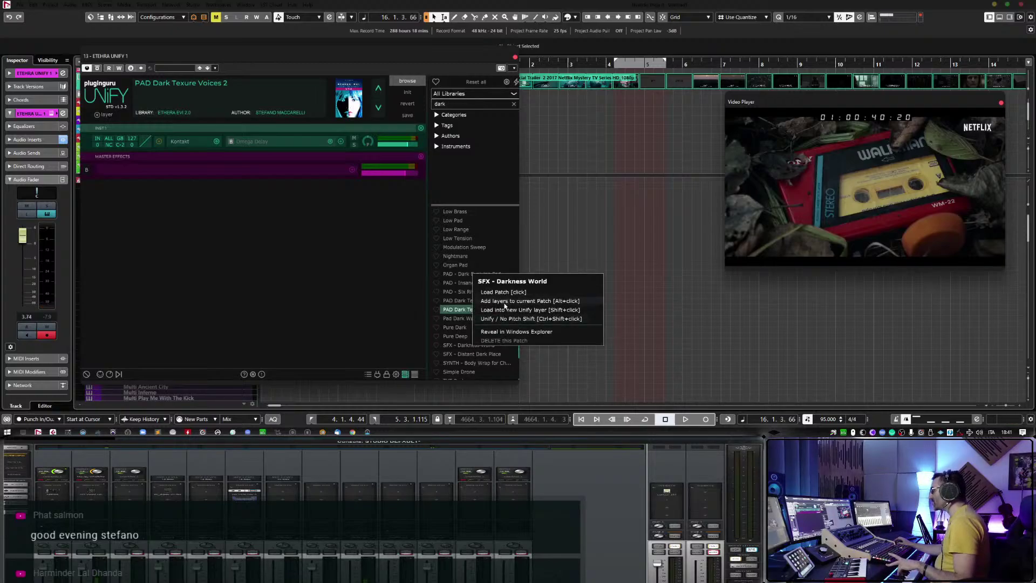
# Add SFX - Darkness World as a layer to the current patch, shift the Unify window, and audition the blend until about bar 9.
pyautogui.click(470, 330)
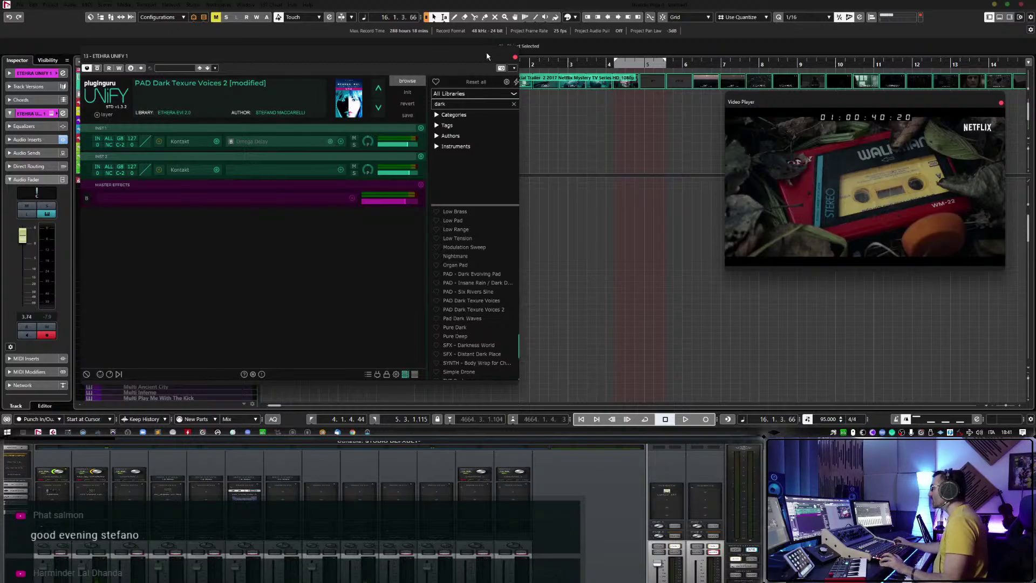
pyautogui.moveTo(486, 56); pyautogui.dragTo(443, 63)
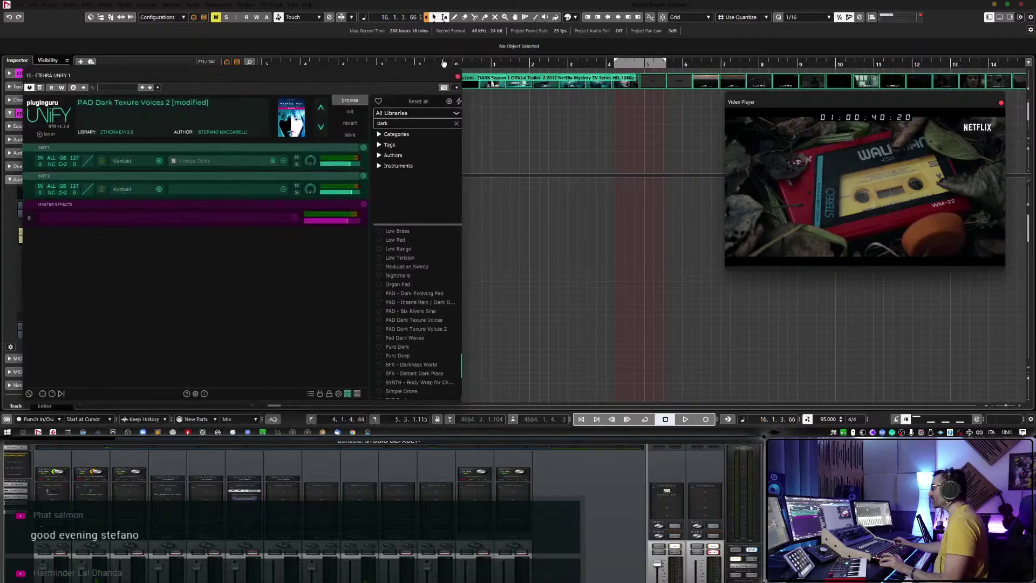
pyautogui.press('Home')
pyautogui.press('space')
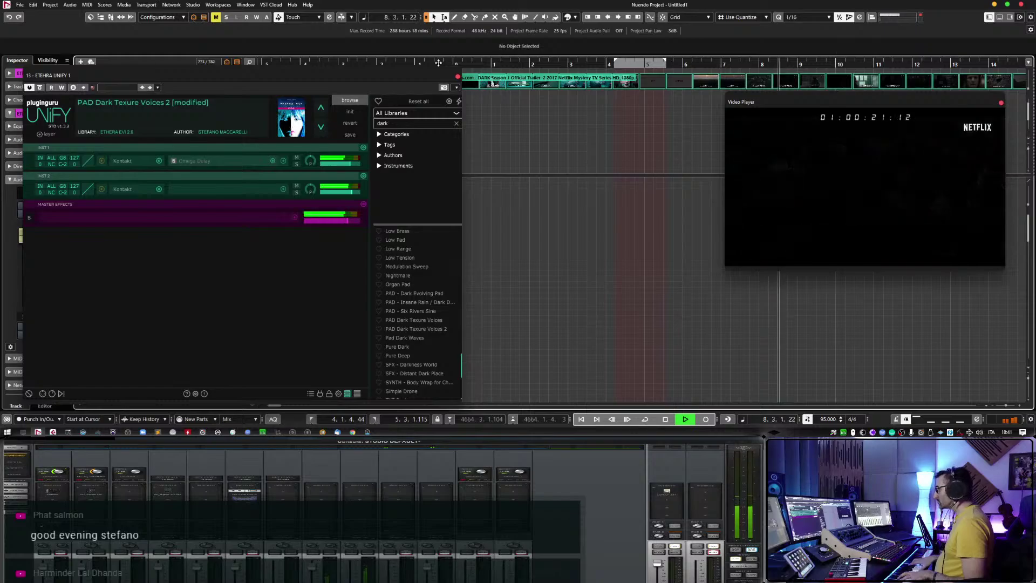
pyautogui.press('space')
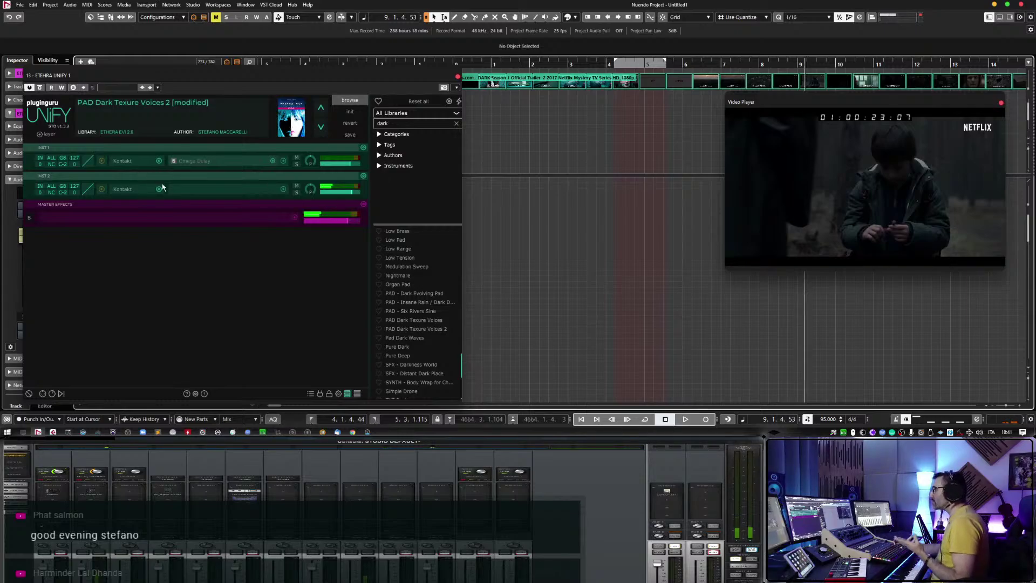
# Inspect the Kontakt instruments behind the patch's INST 1 and INST 2 layers, closing each window after viewing.
pyautogui.click(123, 161)
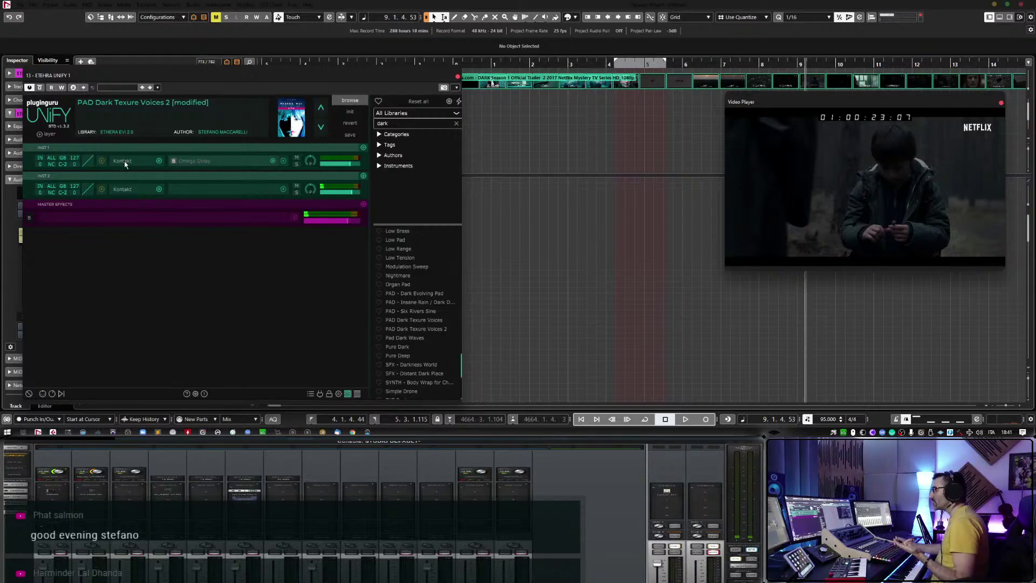
pyautogui.click(477, 87)
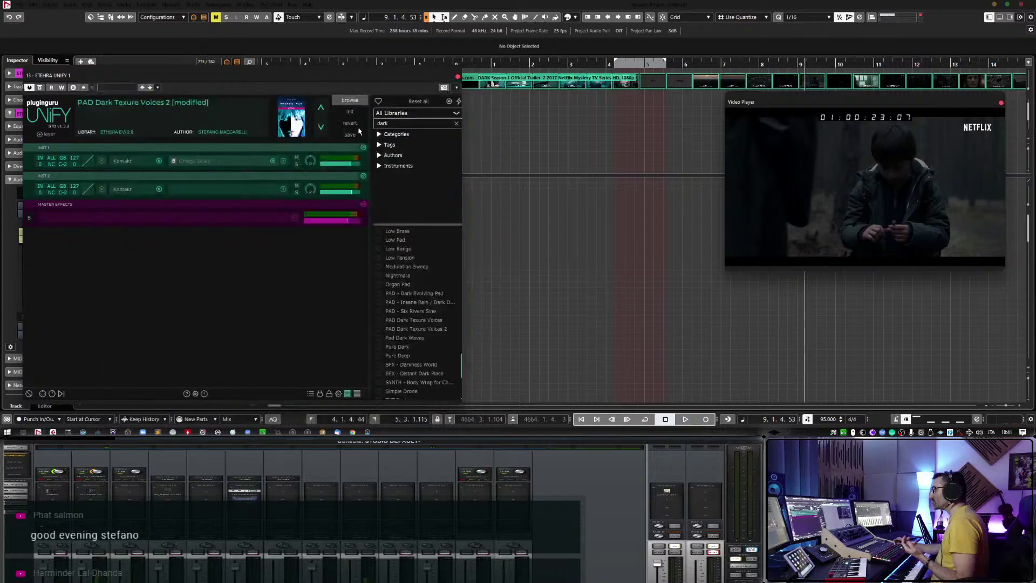
pyautogui.click(123, 189)
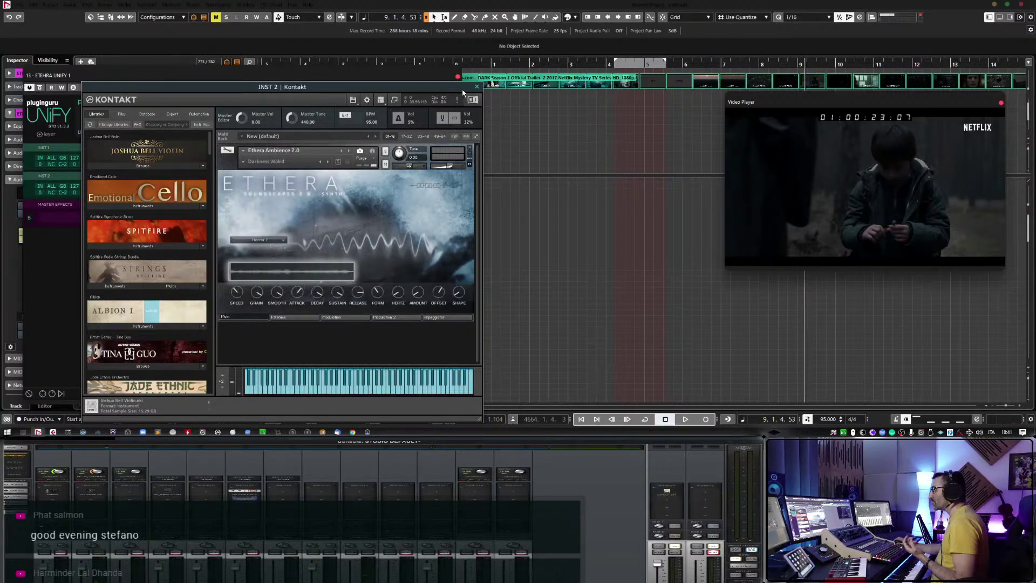
pyautogui.click(477, 87)
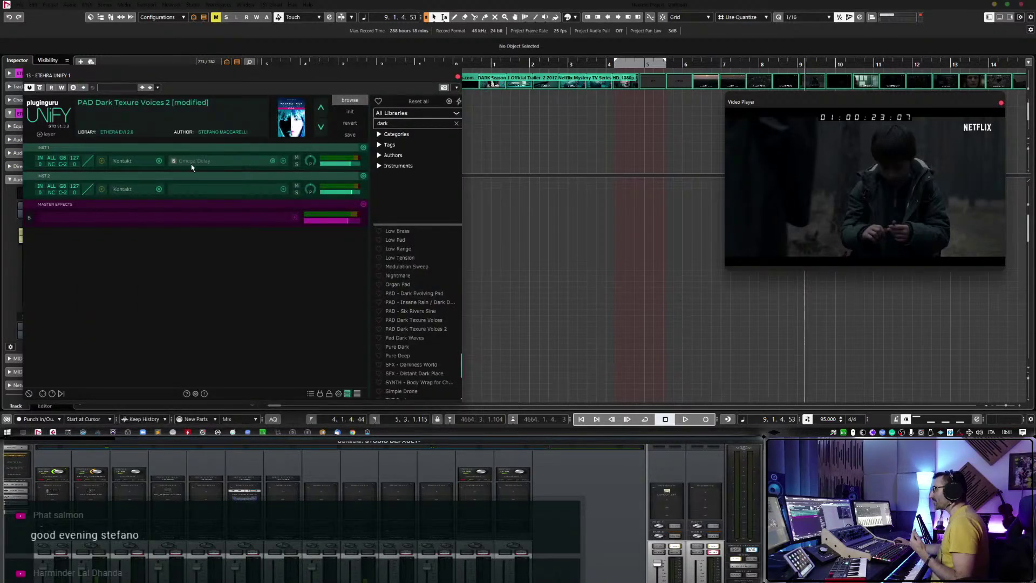
pyautogui.click(123, 161)
pyautogui.click(477, 87)
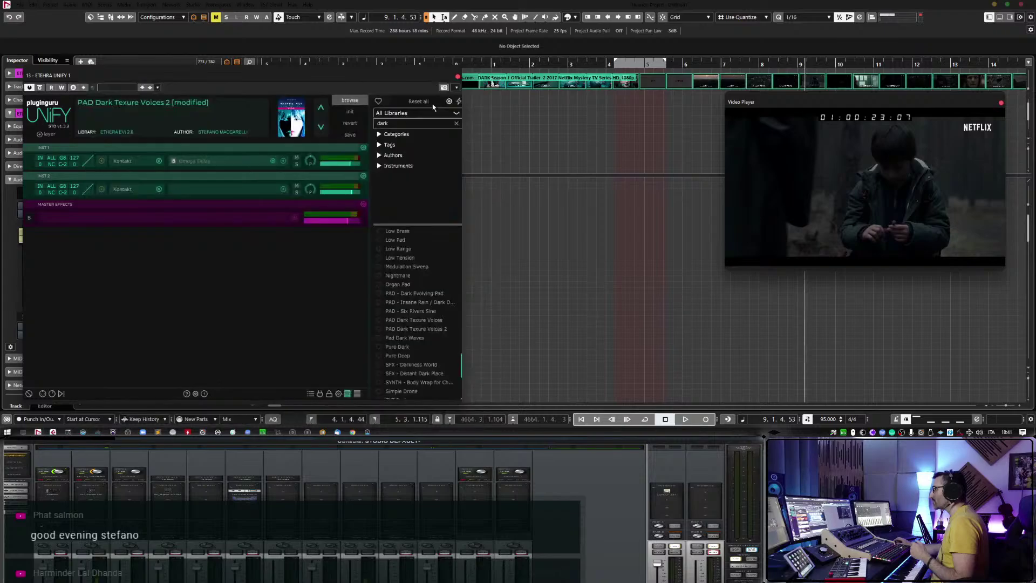
pyautogui.click(123, 189)
pyautogui.click(477, 86)
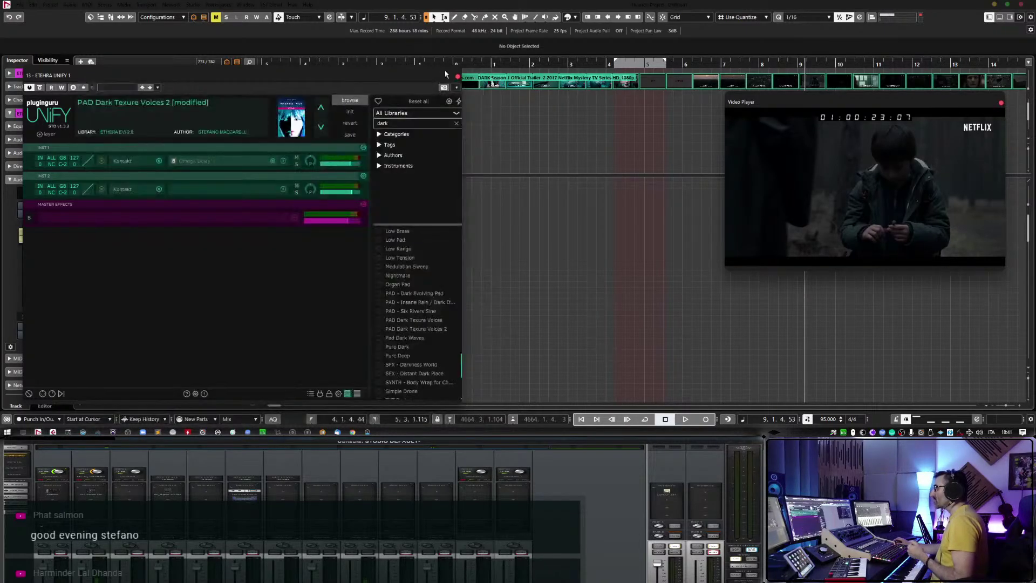
# Record a sustained chord on ETEHRA UNIFY 1 from about bar -2 to bar 5, and quantize the notes to 1/4.
pyautogui.click(458, 78)
pyautogui.click(405, 65)
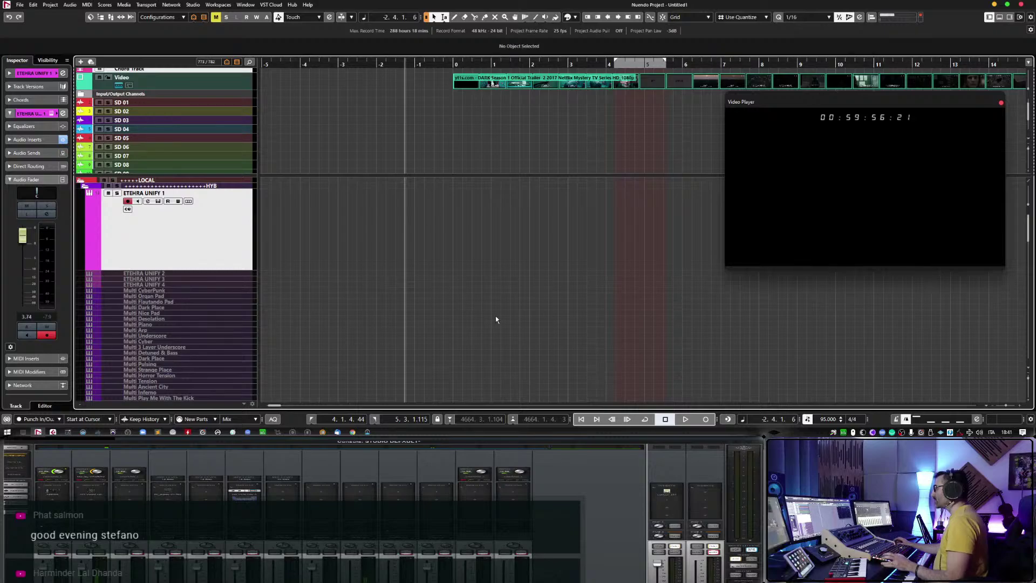
pyautogui.press('KP_Multiply')
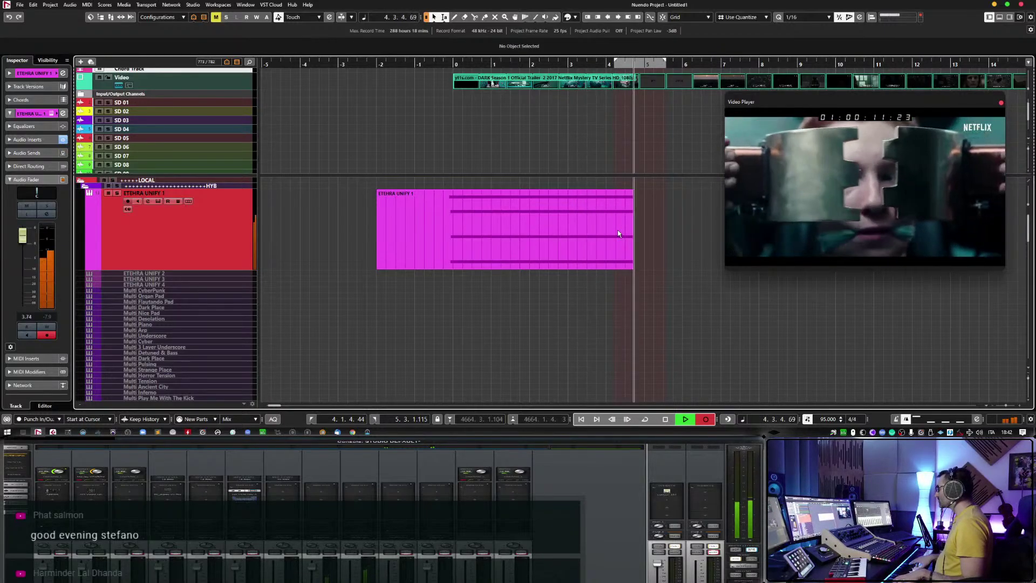
pyautogui.press('space')
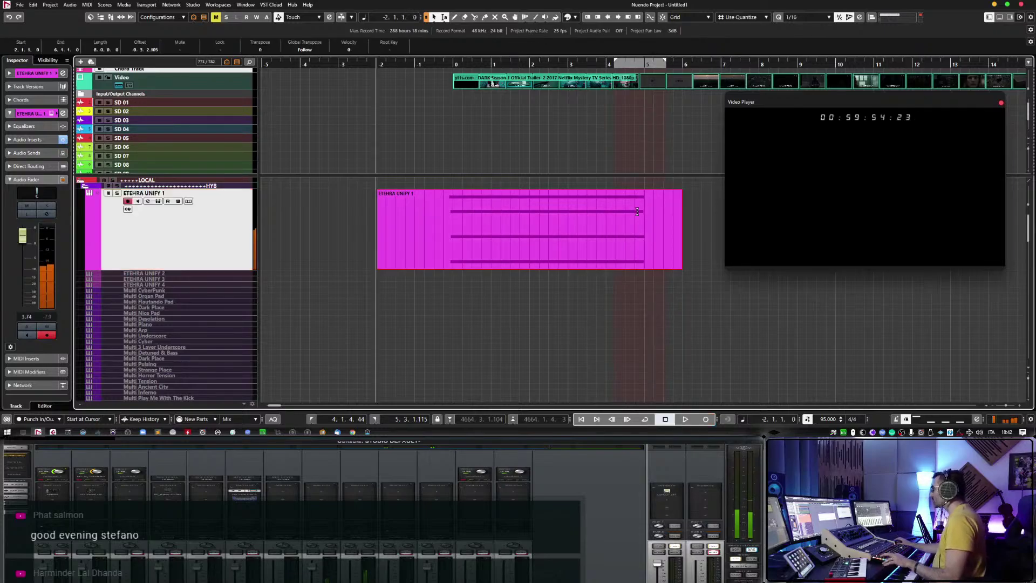
pyautogui.click(802, 17)
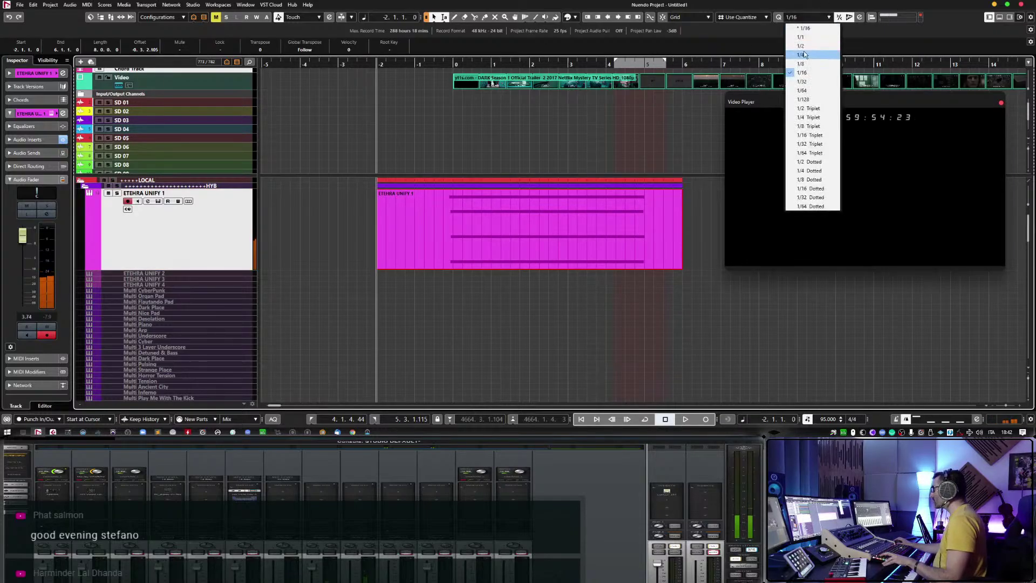
pyautogui.click(793, 42)
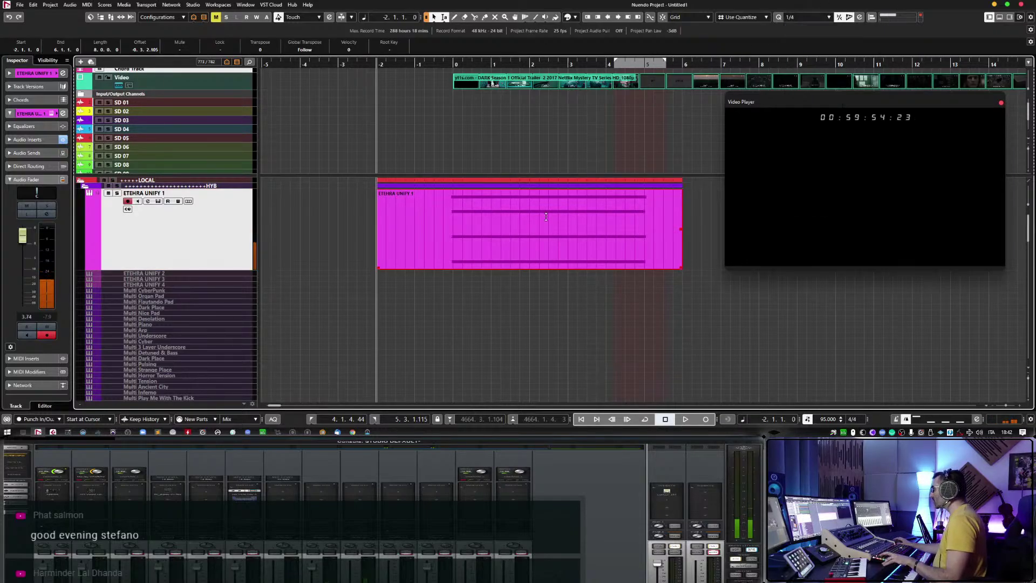
# Increase the height of the ETEHRA UNIFY 2 track and open its Unify instrument in a smaller window.
pyautogui.click(165, 274)
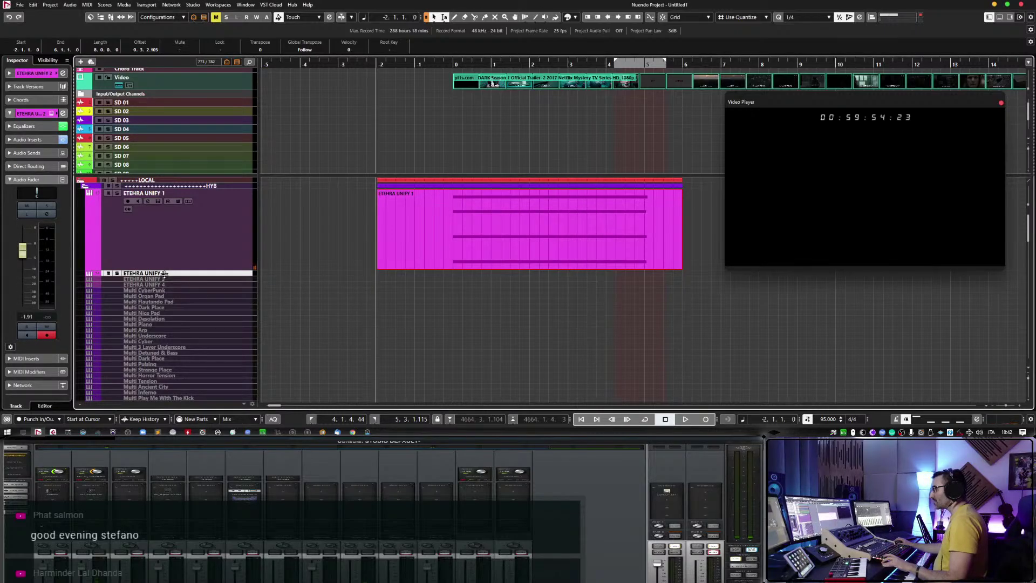
pyautogui.moveTo(165, 274); pyautogui.dragTo(160, 299)
pyautogui.click(158, 283)
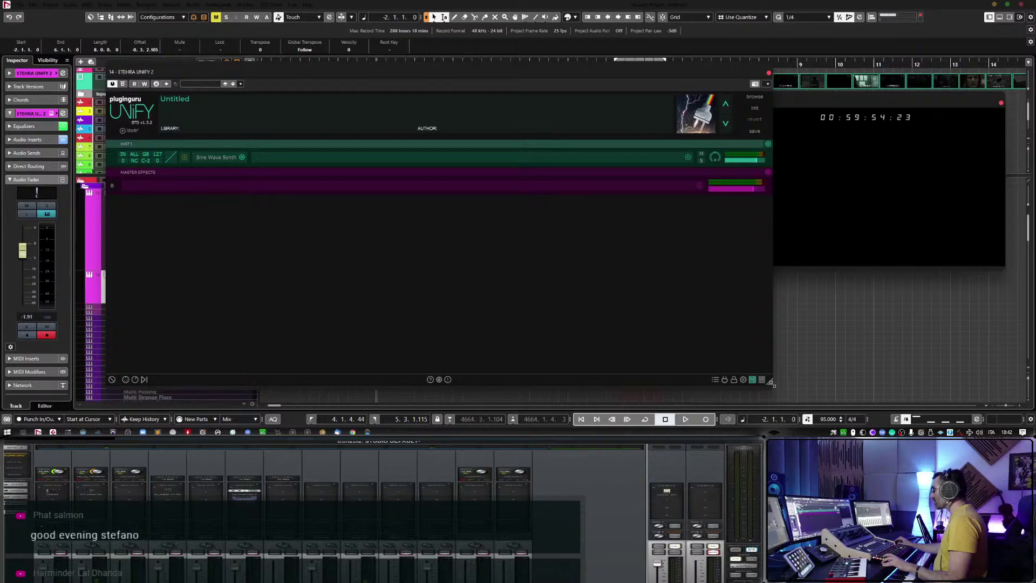
pyautogui.moveTo(771, 382); pyautogui.dragTo(595, 333)
# Find and load the SFX Deep Hit patch with the search "deep hit", and raise the ETEHRA UNIFY 2 fader to 1.05.
pyautogui.click(576, 97)
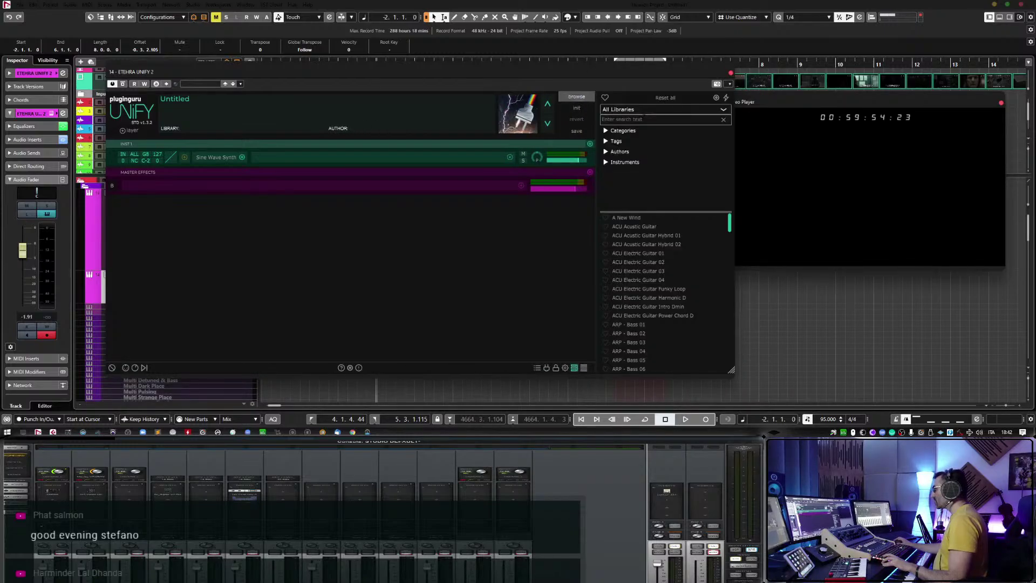
pyautogui.write('deep')
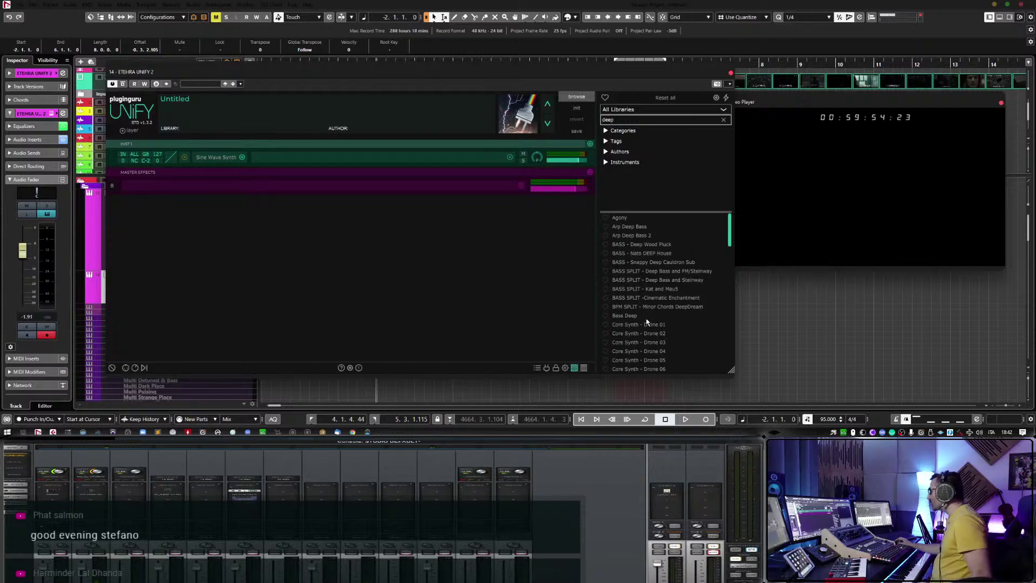
pyautogui.write(' hit')
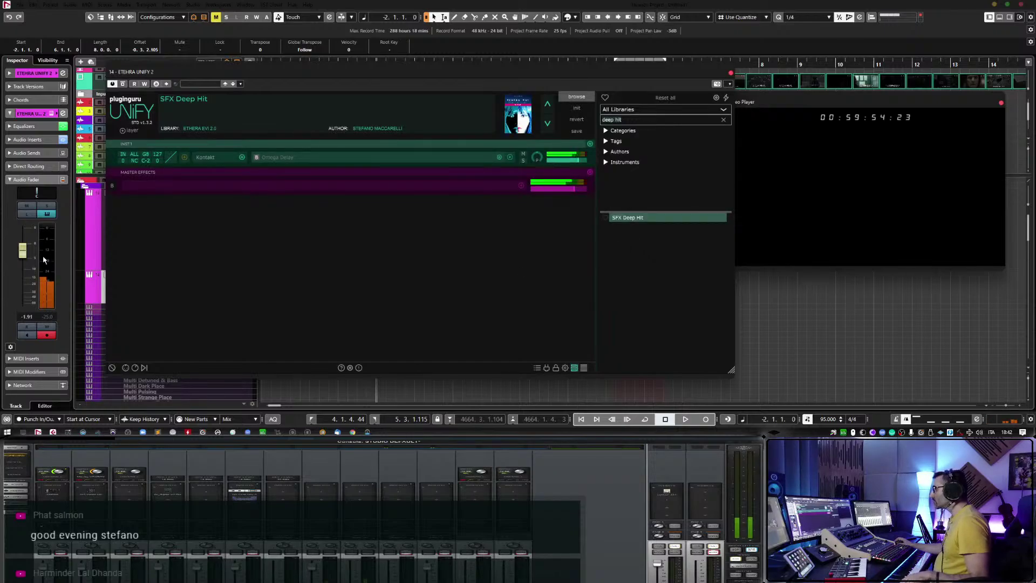
pyautogui.moveTo(22, 250); pyautogui.dragTo(22, 245)
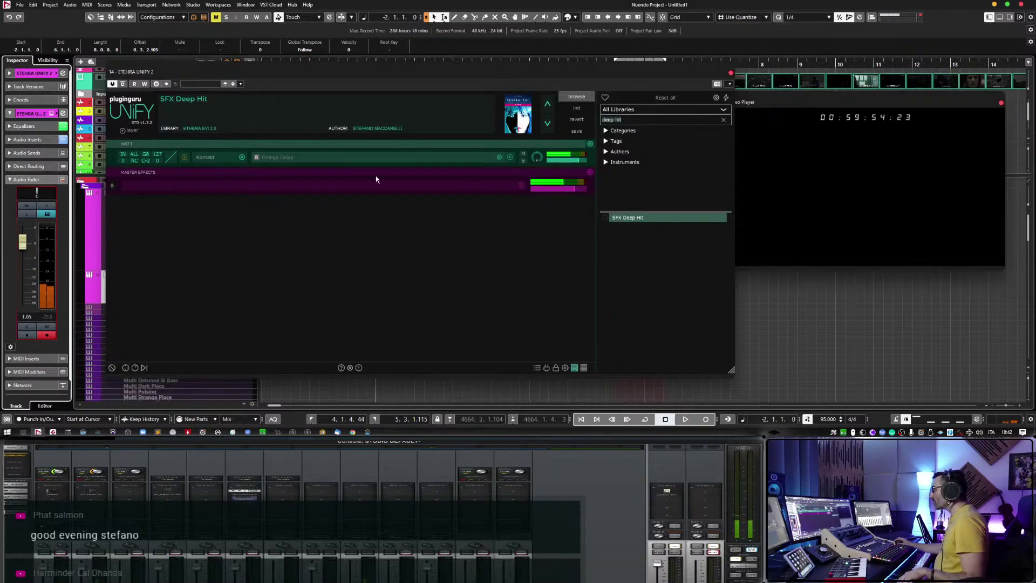
pyautogui.click(731, 73)
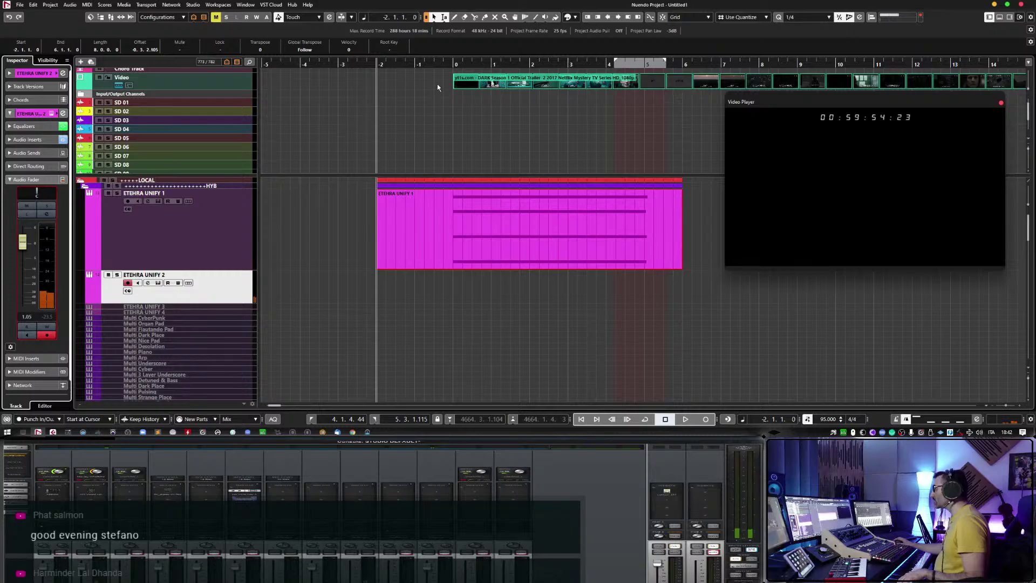
# Play the recorded pad against the trailer from just before bar 0 to about bar 6.
pyautogui.click(440, 67)
pyautogui.press('space')
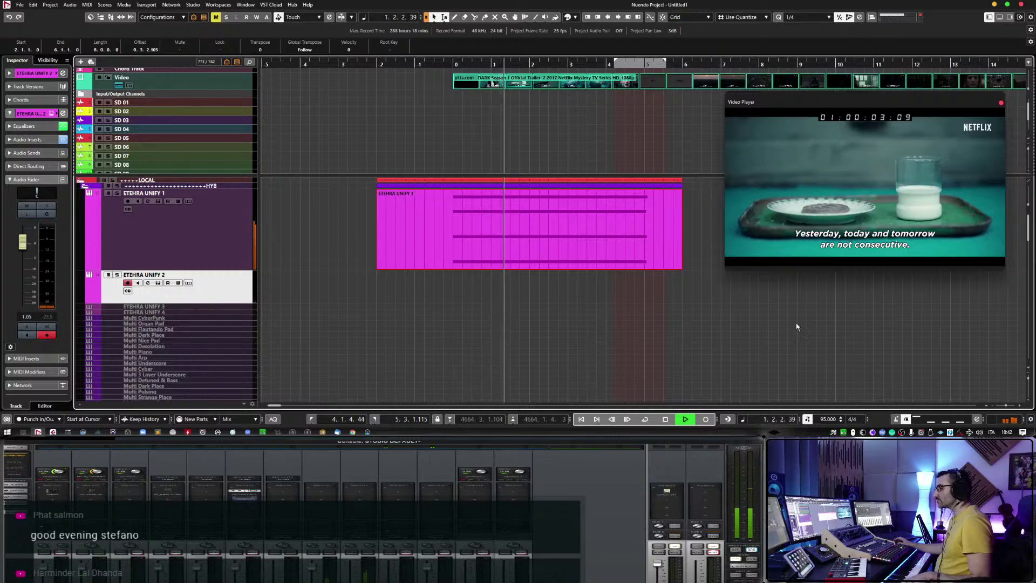
pyautogui.hscroll(3, 733, 314)
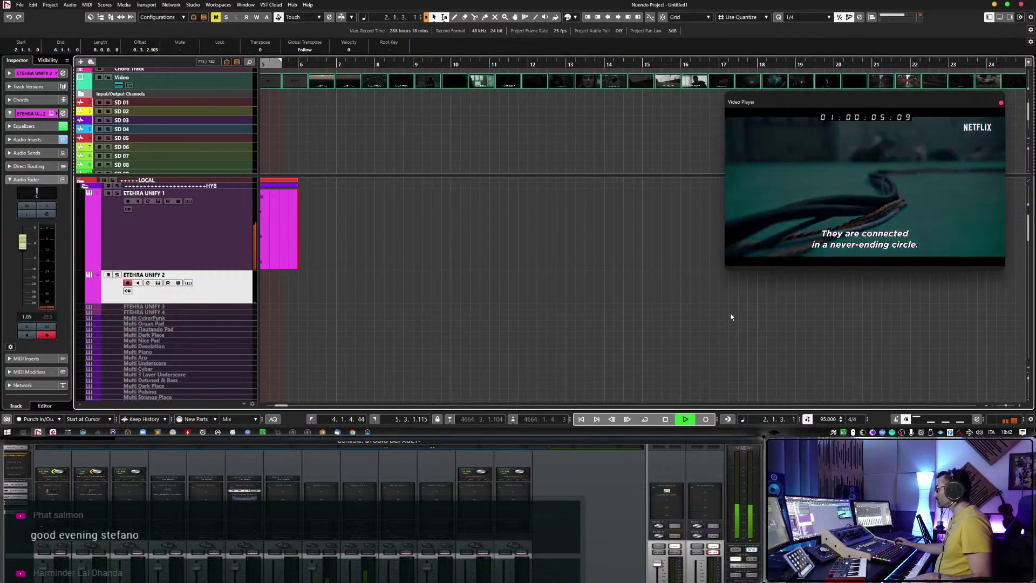
pyautogui.hscroll(-2, 731, 317)
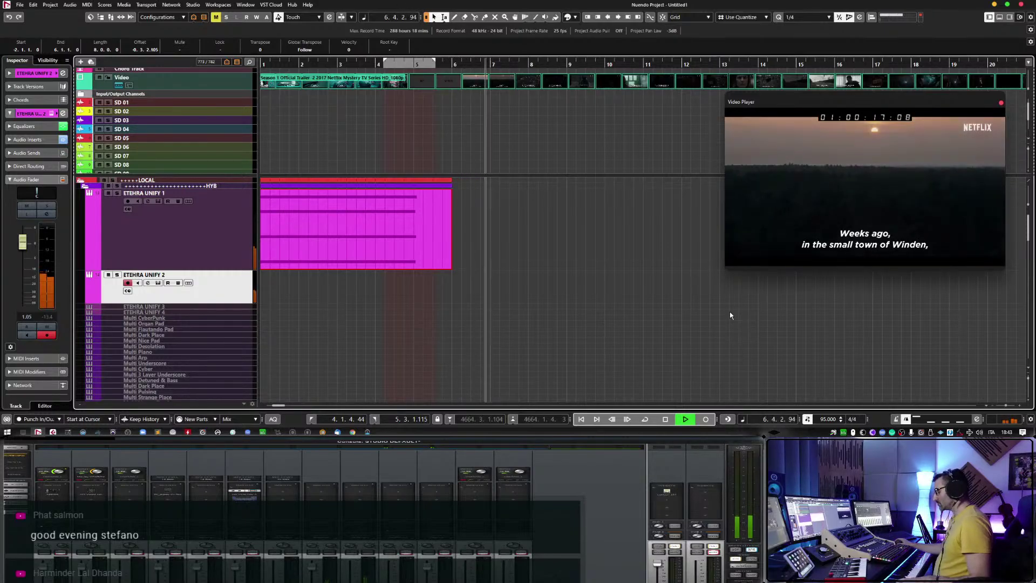
pyautogui.click(665, 419)
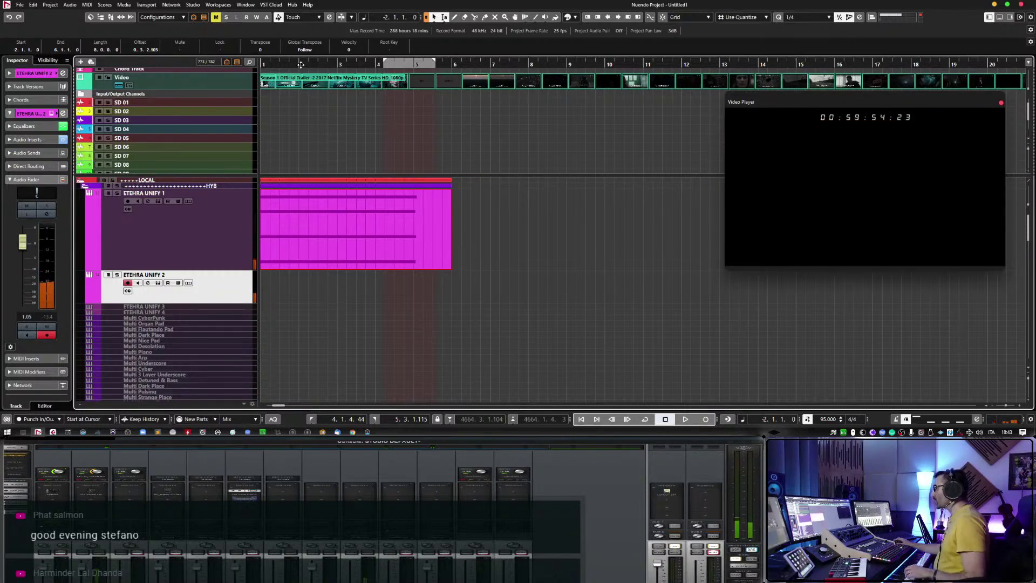
# Record four long deep hits on ETEHRA UNIFY 2, starting the take at bar 2 and playing to about bar 17.
pyautogui.press('KP_Multiply')
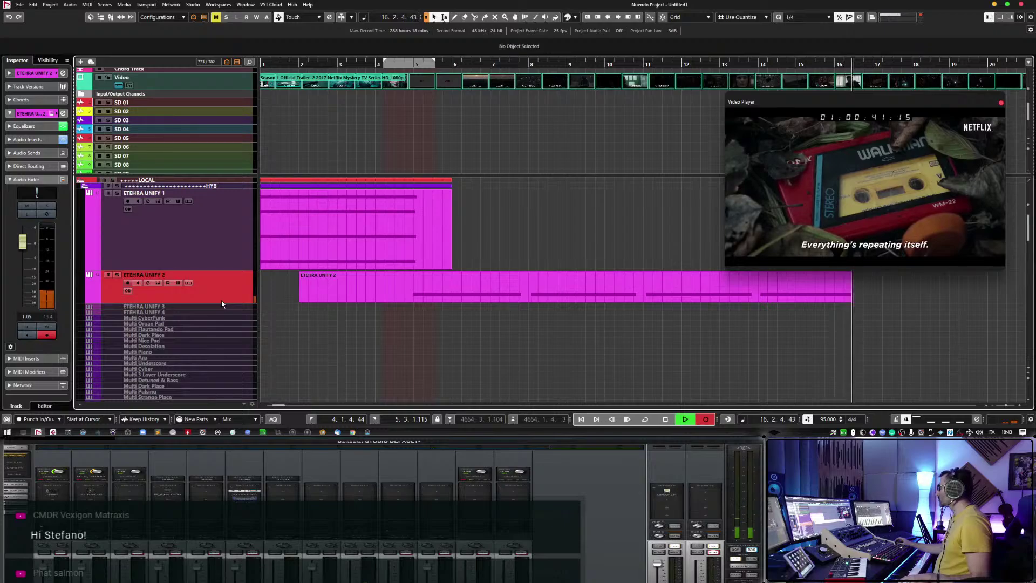
pyautogui.press('space')
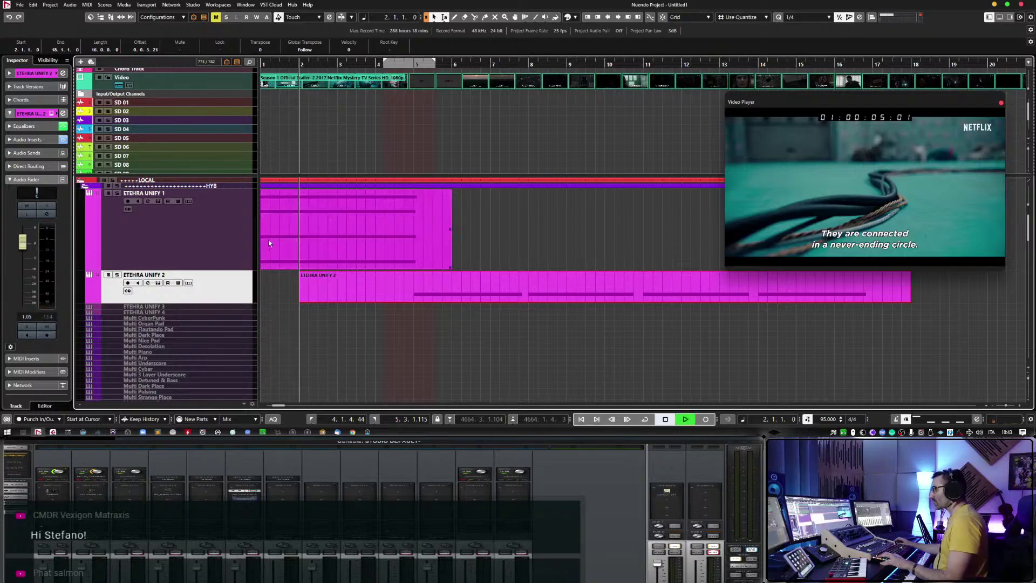
# Play both parts from bar 2 and lower the ETEHRA UNIFY 1 fader to 0.00 during playback.
pyautogui.press('space')
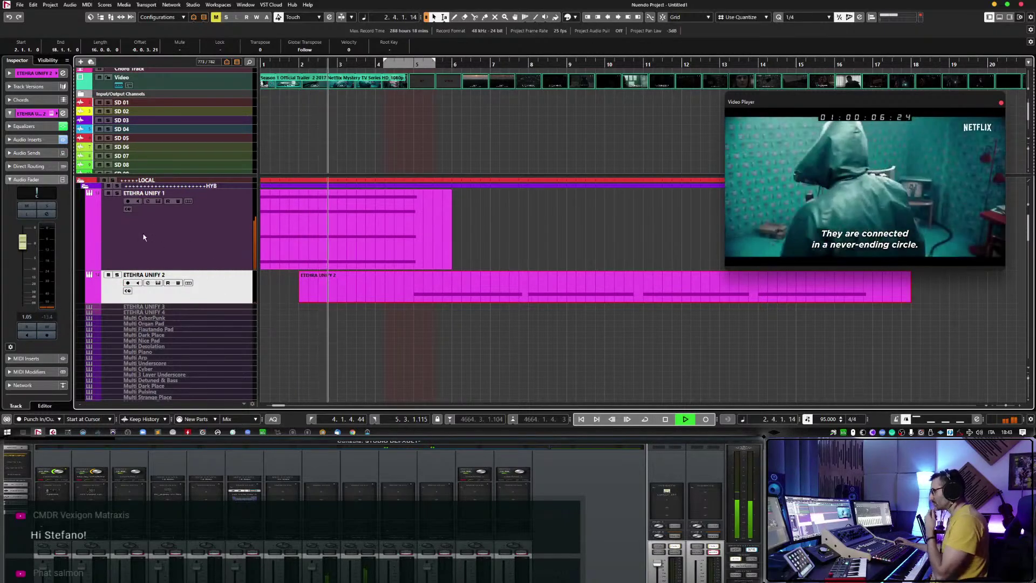
pyautogui.click(162, 232)
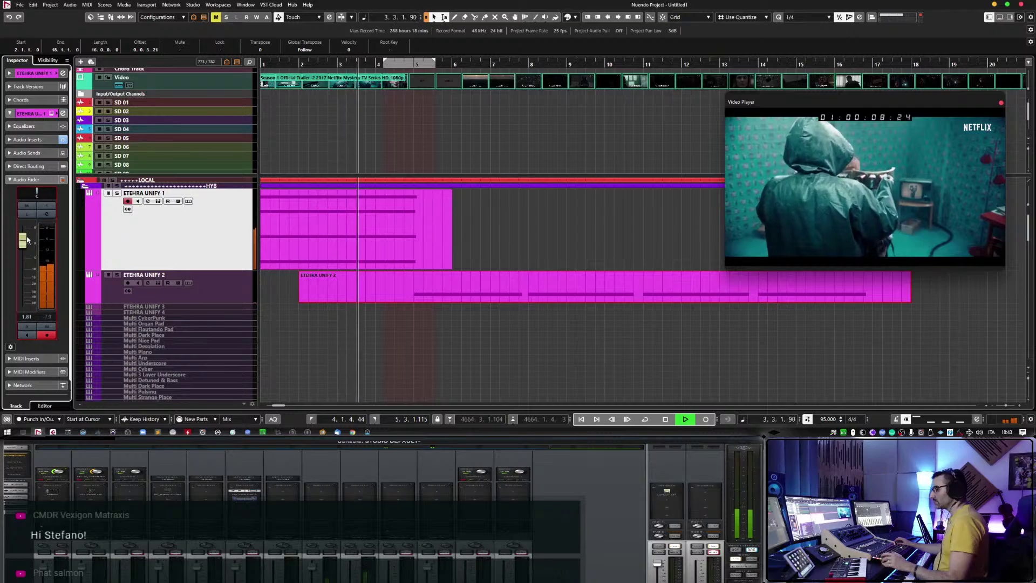
pyautogui.moveTo(26, 240); pyautogui.dragTo(24, 245)
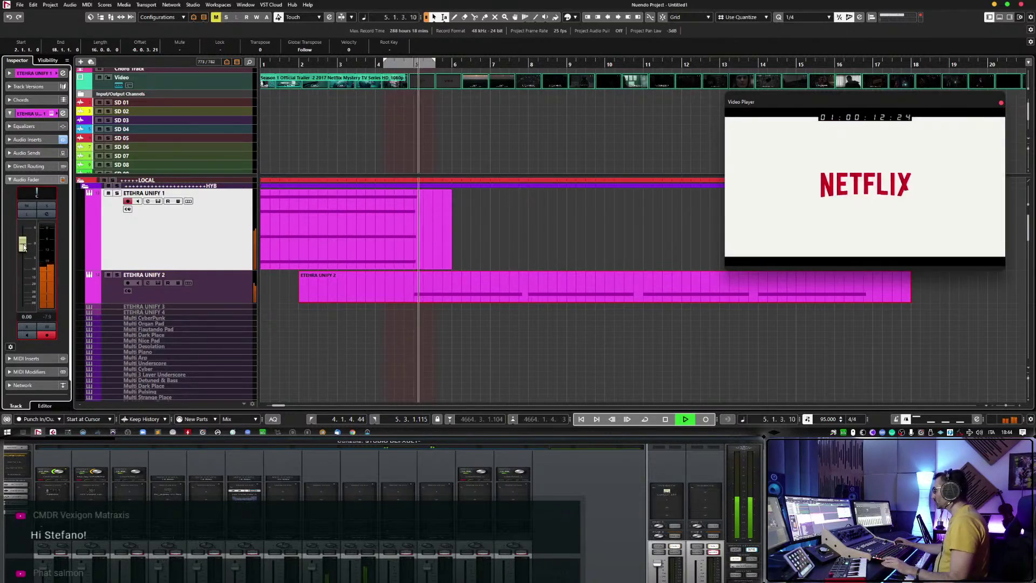
pyautogui.press('space')
# Enlarge the ETEHRA UNIFY 3 track, open its Unify instrument and show the patch browser.
pyautogui.click(181, 306)
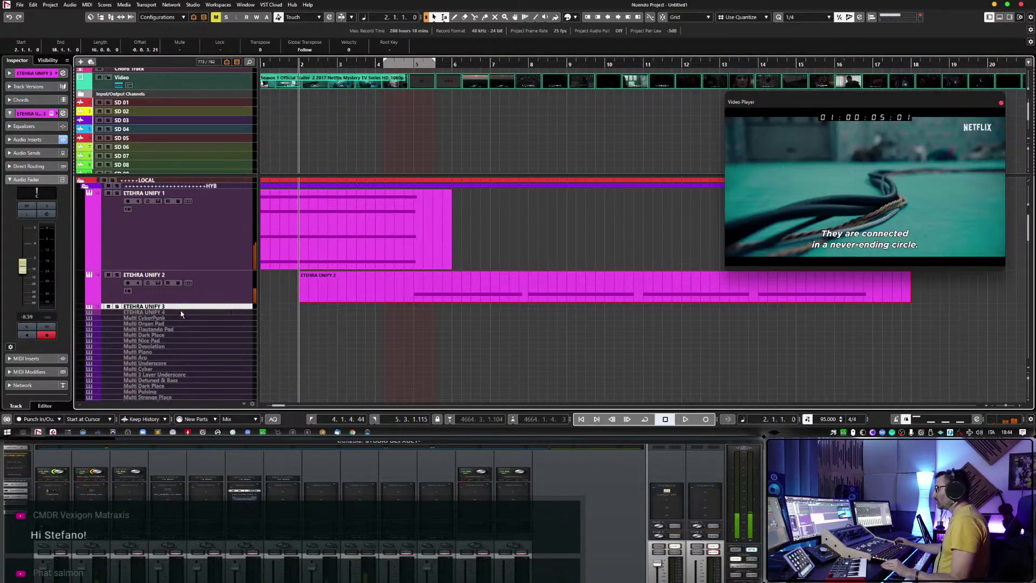
pyautogui.moveTo(180, 308); pyautogui.dragTo(171, 322)
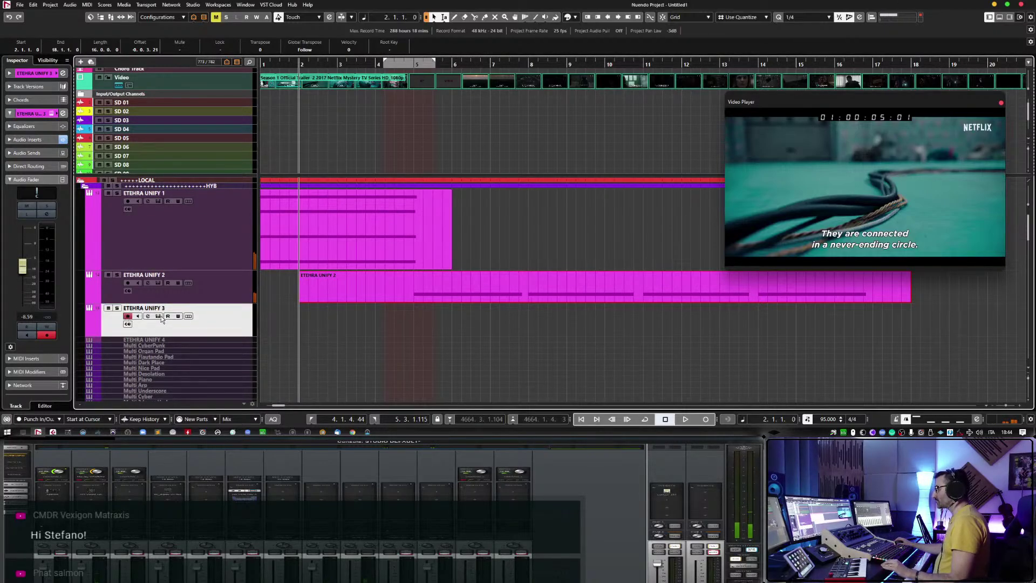
pyautogui.click(159, 316)
pyautogui.click(573, 142)
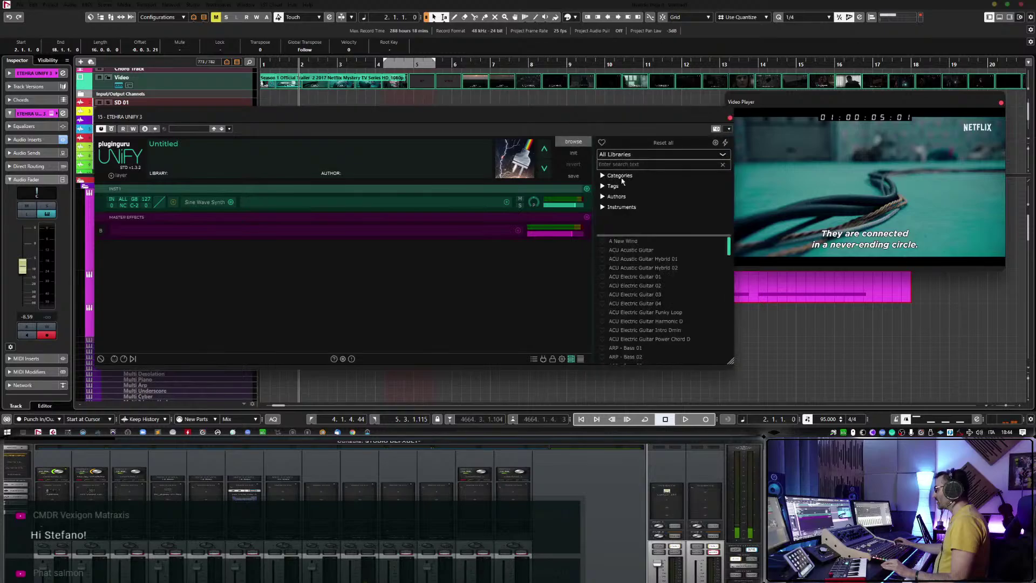
# Find and load the Piano Radio patch on ETEHRA UNIFY 3 with the search "piano radio".
pyautogui.click(636, 164)
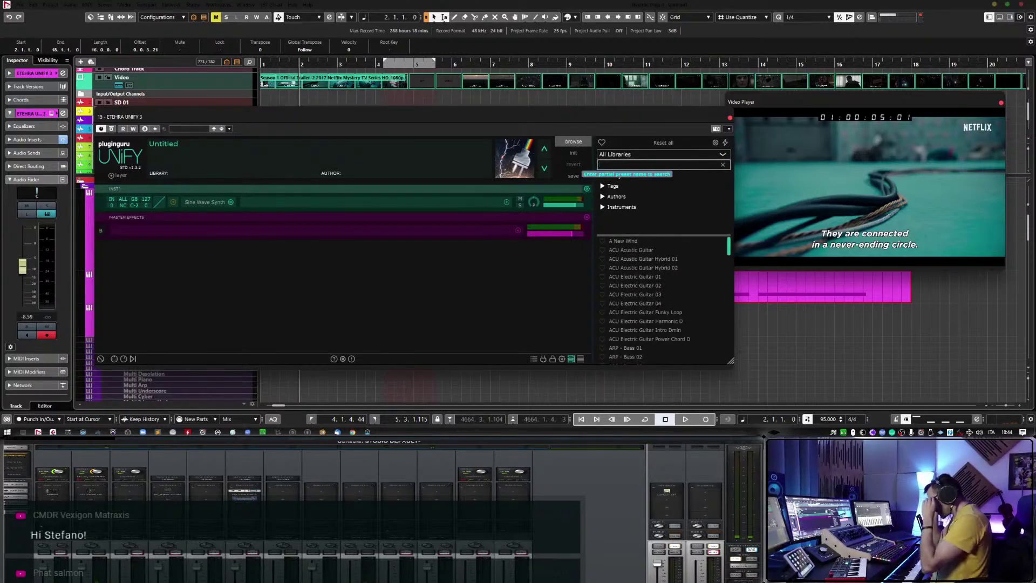
pyautogui.write('pa')
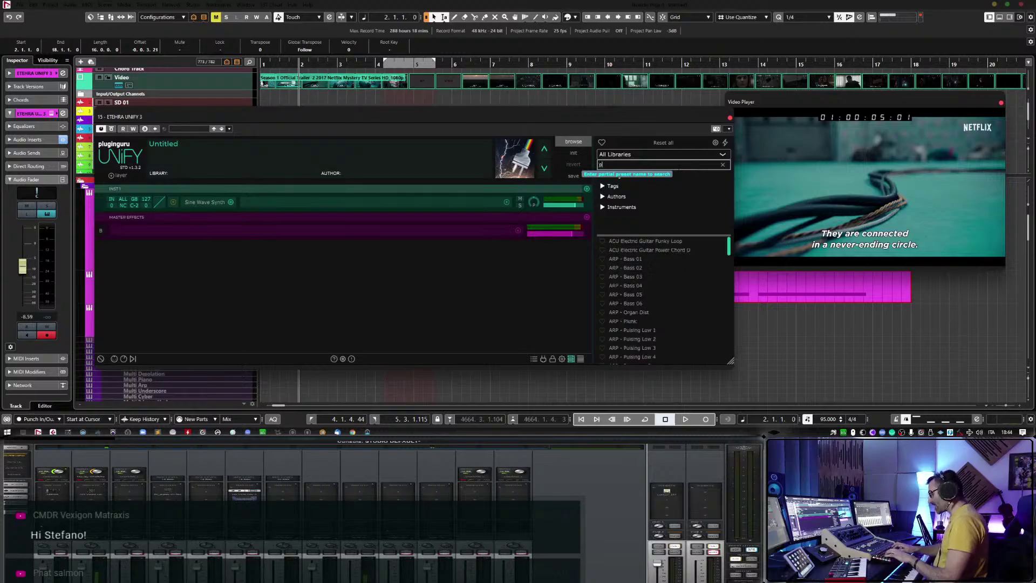
pyautogui.press('BackSpace')
pyautogui.press('BackSpace')
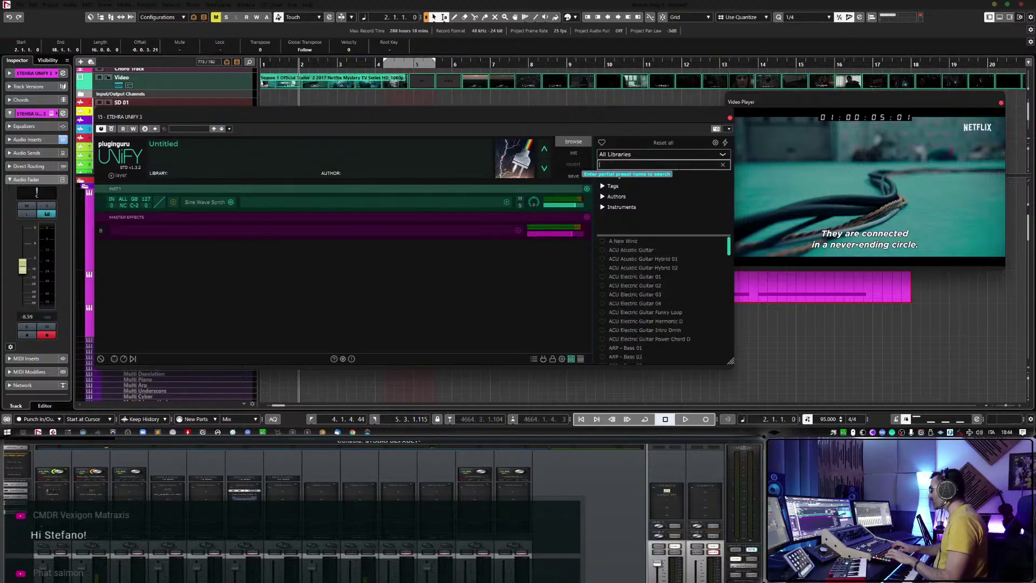
pyautogui.write('piano')
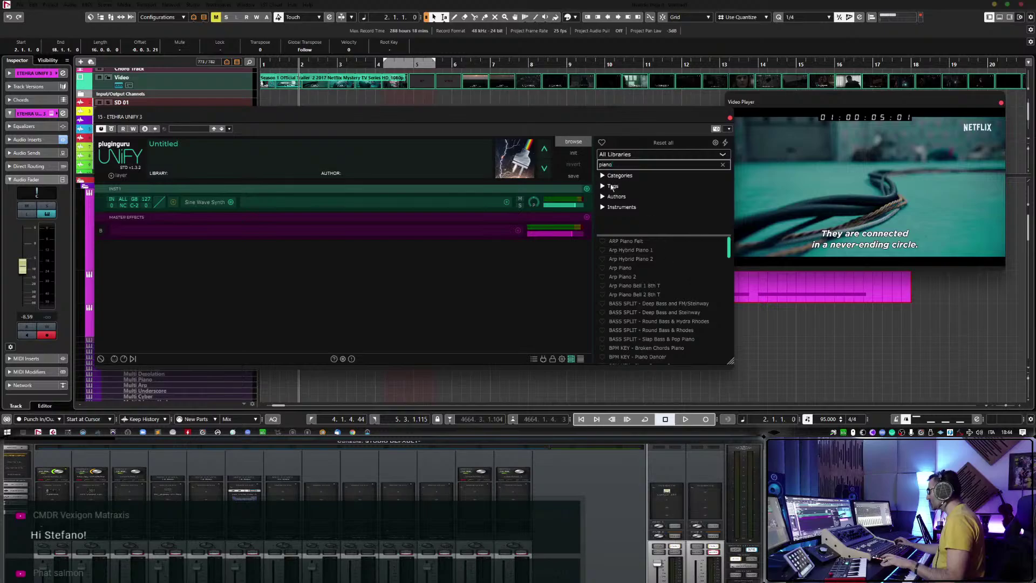
pyautogui.write(' radio')
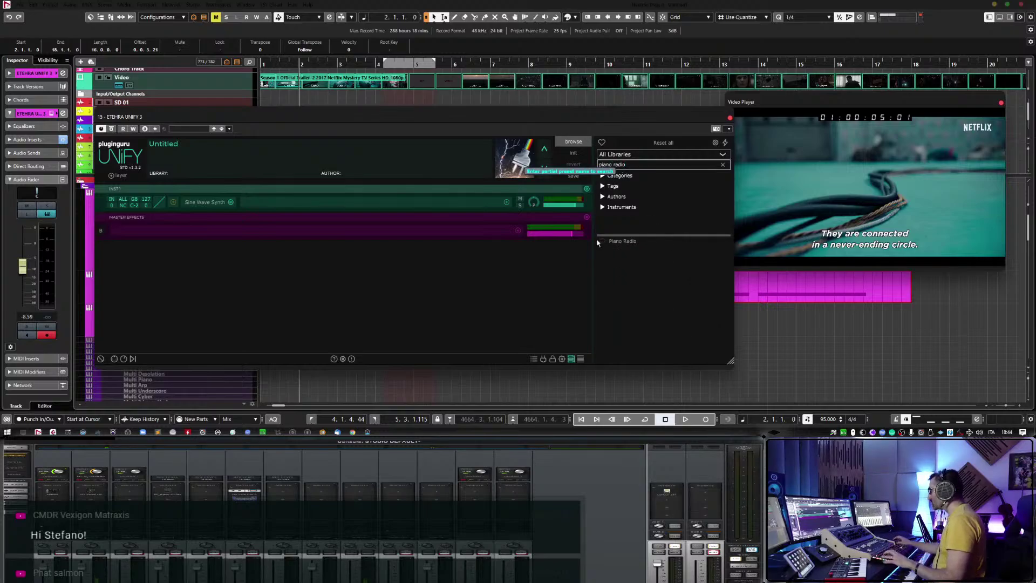
pyautogui.doubleClick(631, 240)
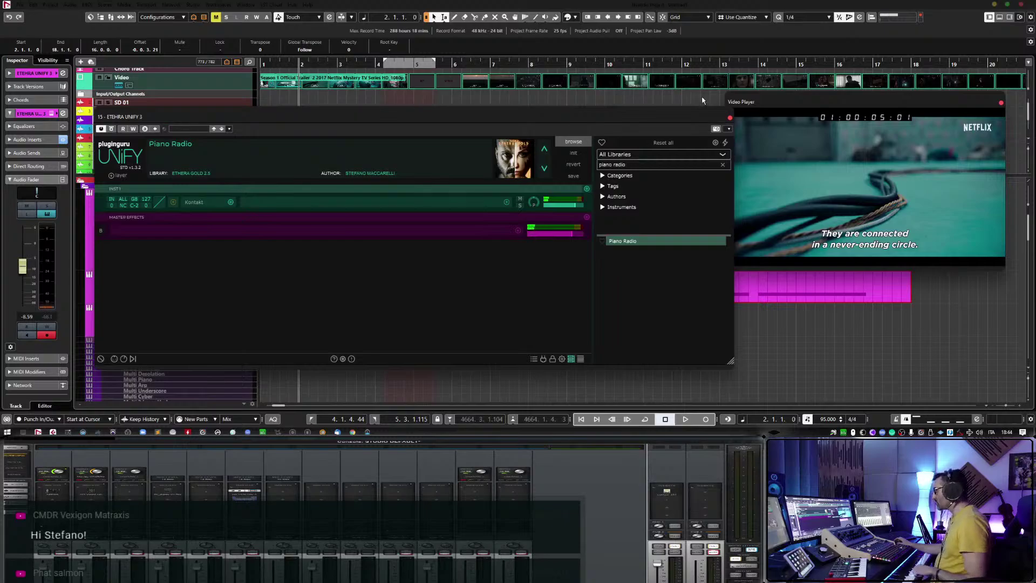
pyautogui.click(730, 118)
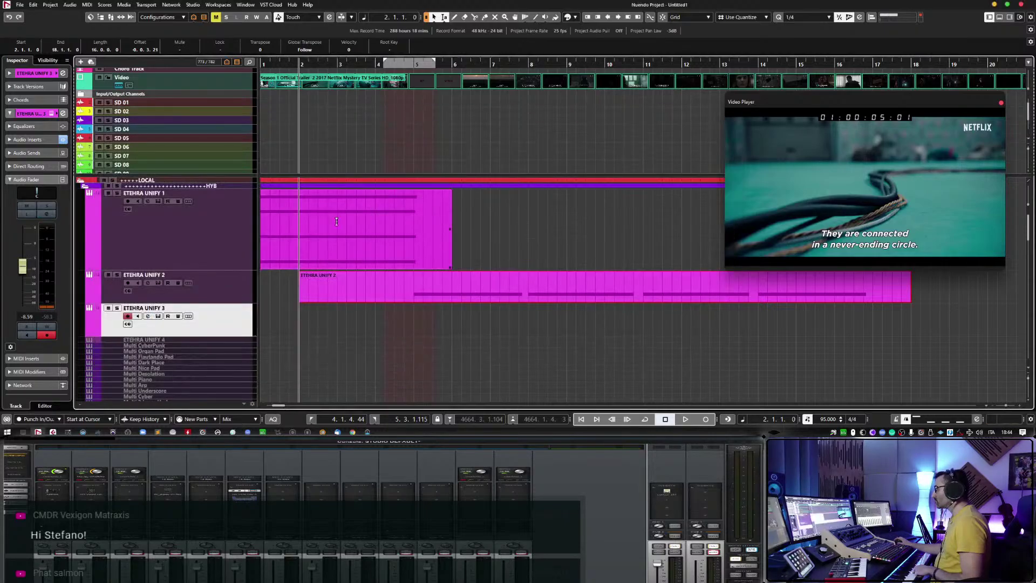
# Examine the Kontakt instrument and its layers inside the Piano Radio patch.
pyautogui.click(159, 316)
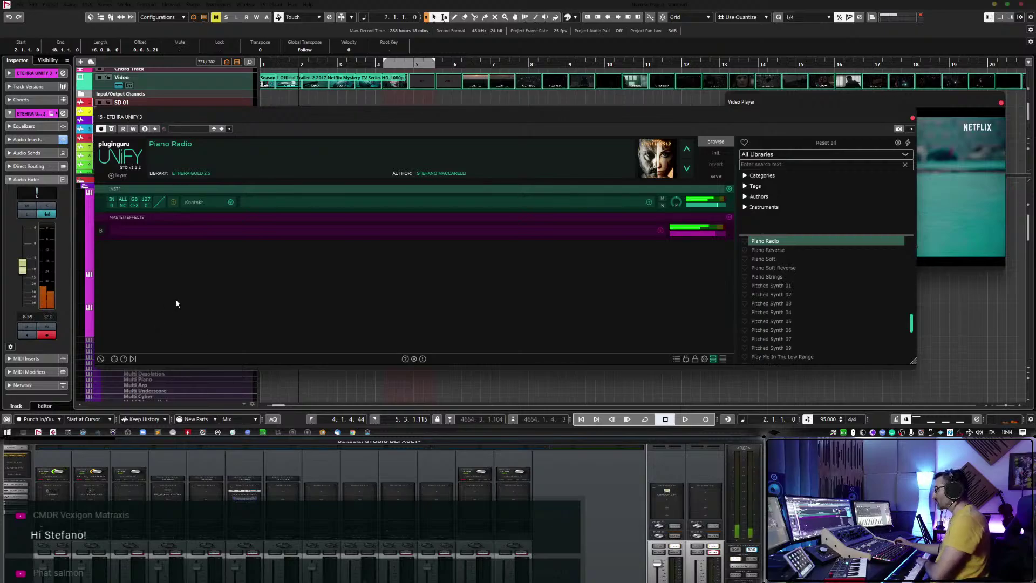
pyautogui.click(912, 118)
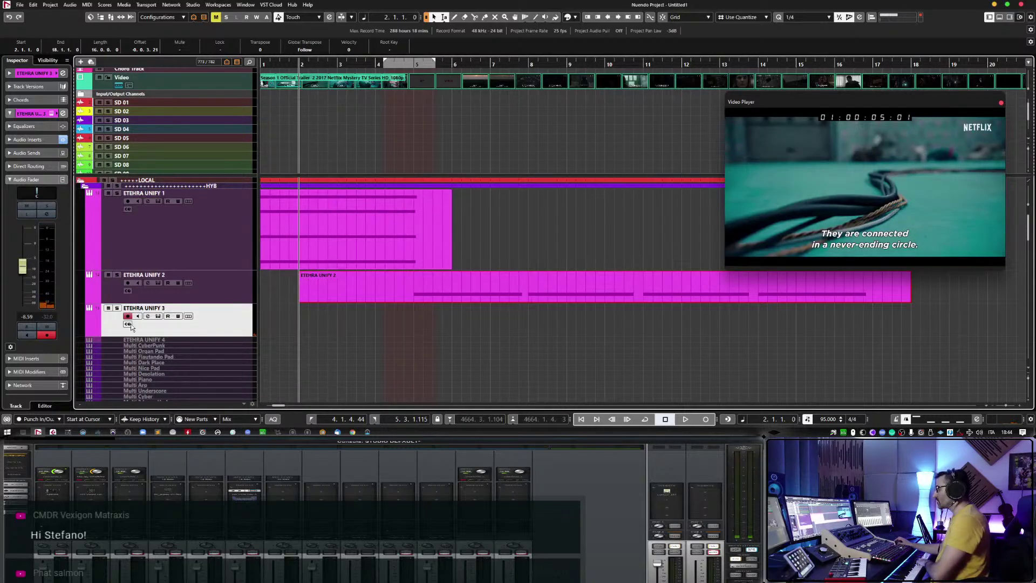
pyautogui.click(157, 316)
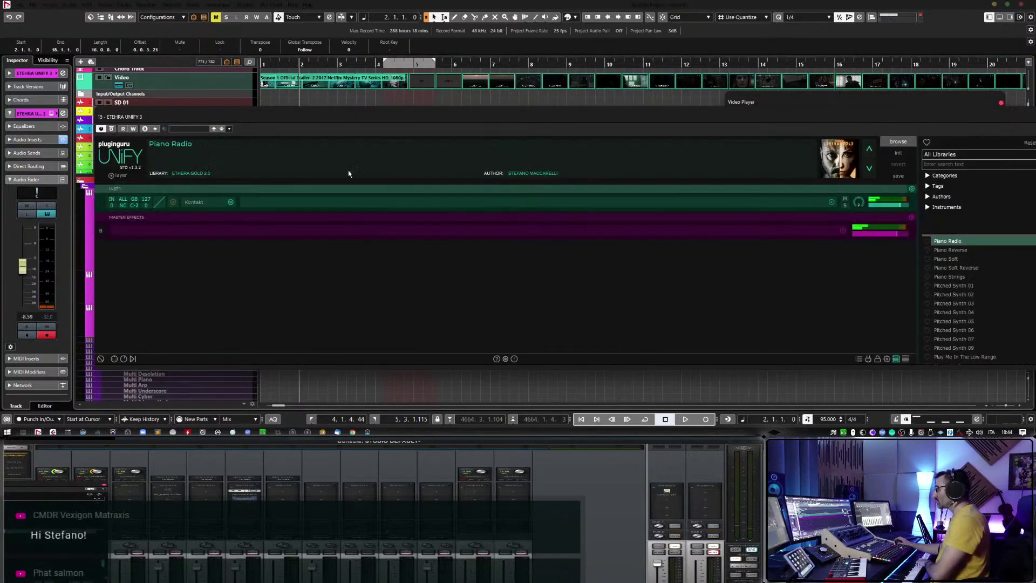
pyautogui.click(198, 208)
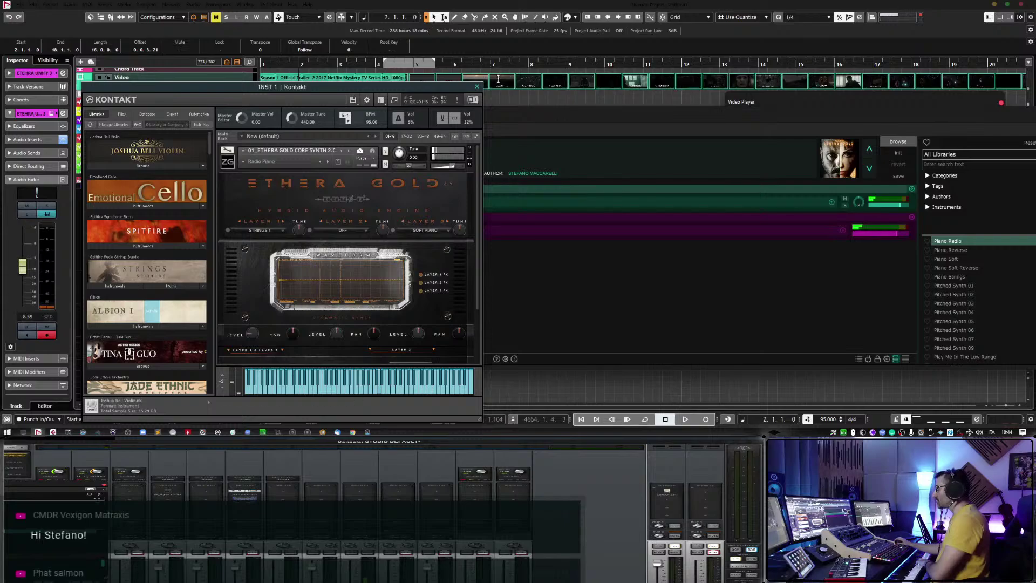
pyautogui.click(477, 87)
# Play the pad and deep hits from just before bar 0 to about bar 17, with the ETEHRA UNIFY 3 fader raised to -3.36.
pyautogui.click(283, 71)
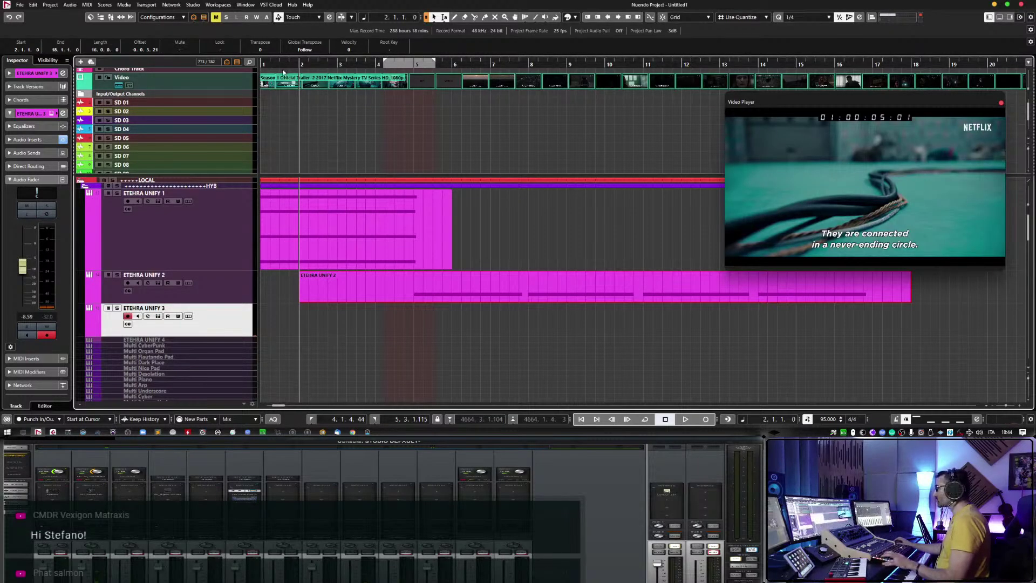
pyautogui.moveTo(291, 67); pyautogui.dragTo(452, 77)
pyautogui.click(483, 65)
pyautogui.press('space')
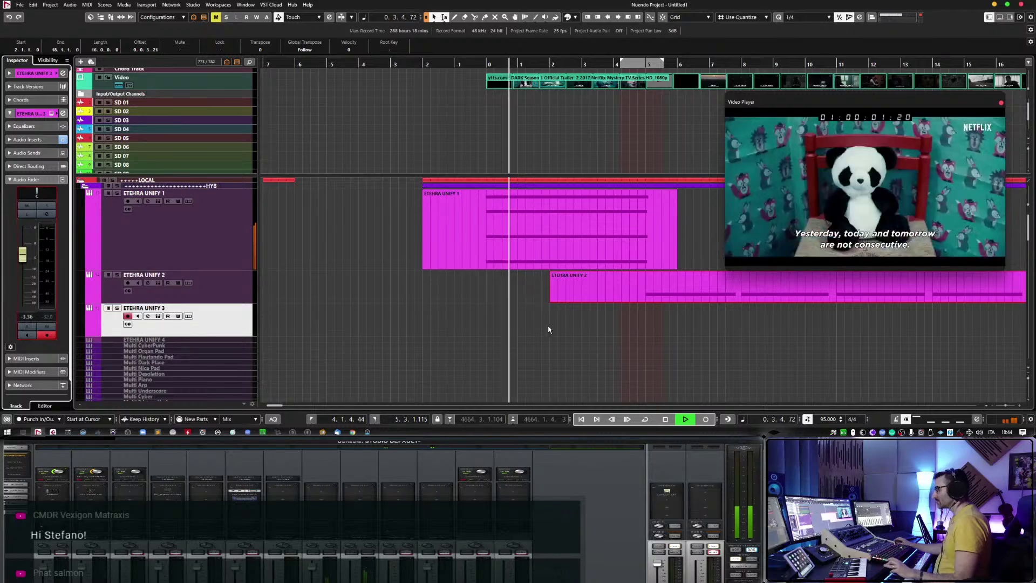
pyautogui.hscroll(5, 547, 326)
pyautogui.hscroll(-3, 547, 326)
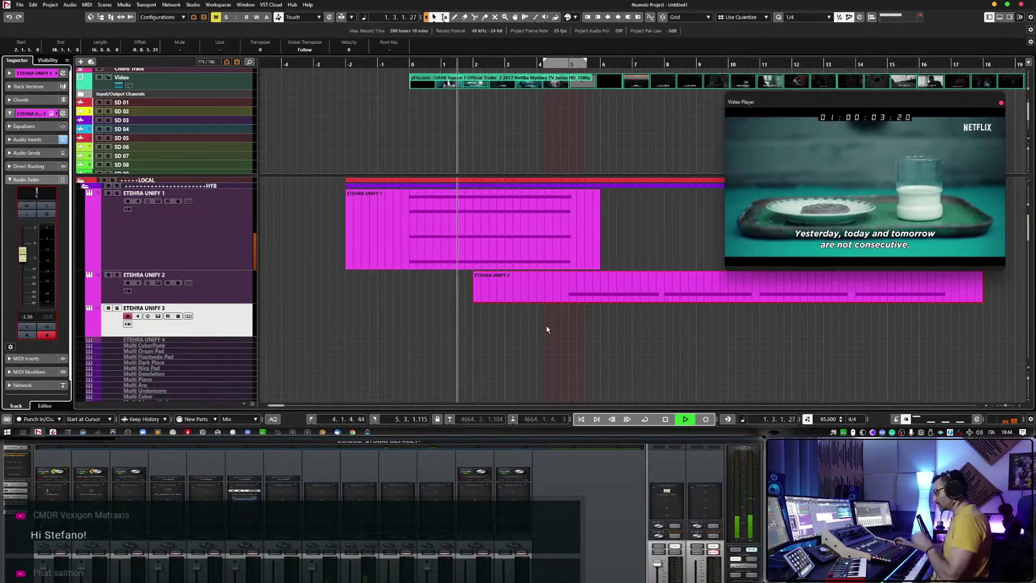
pyautogui.scroll(-2, 546, 329)
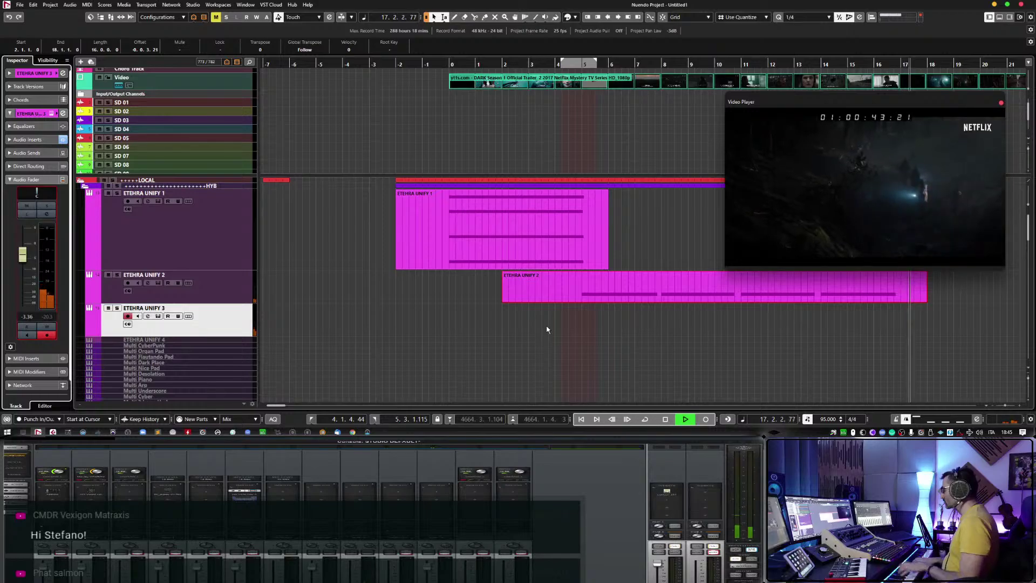
pyautogui.press('space')
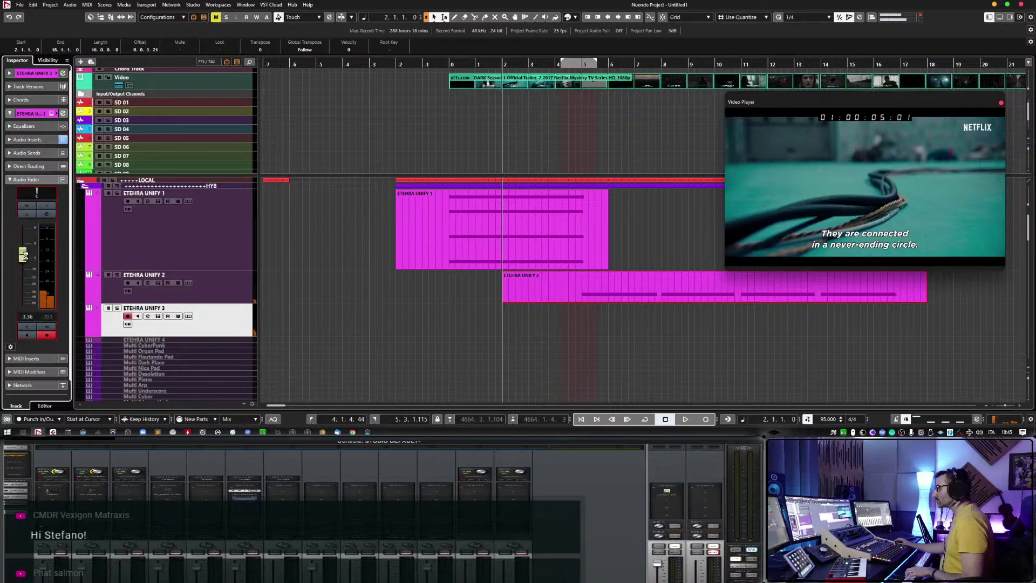
# Show the audio sends of ETEHRA UNIFY 3, try VALHALLA SHORT at -2.60 and switch that send back off.
pyautogui.click(33, 154)
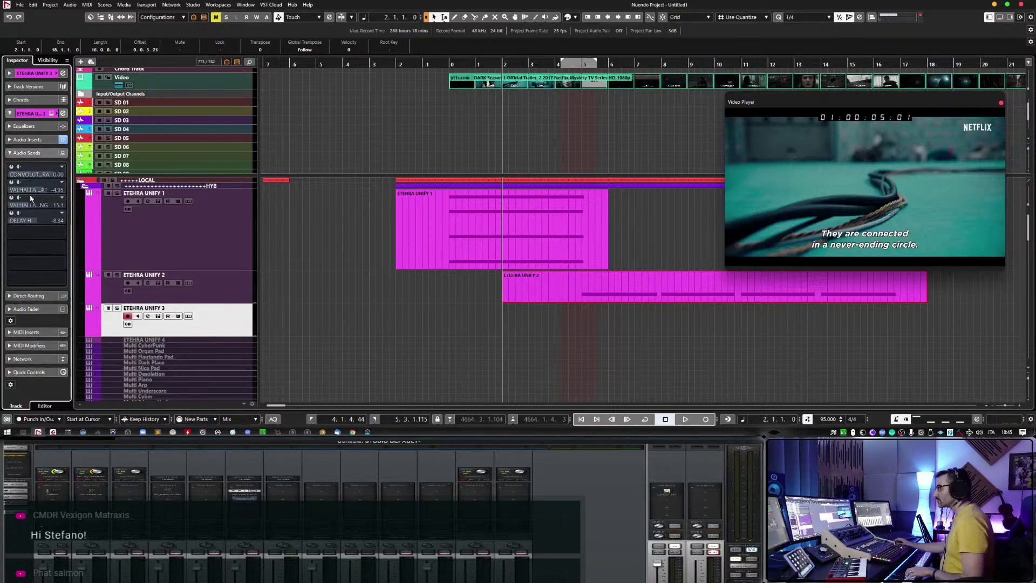
pyautogui.click(10, 183)
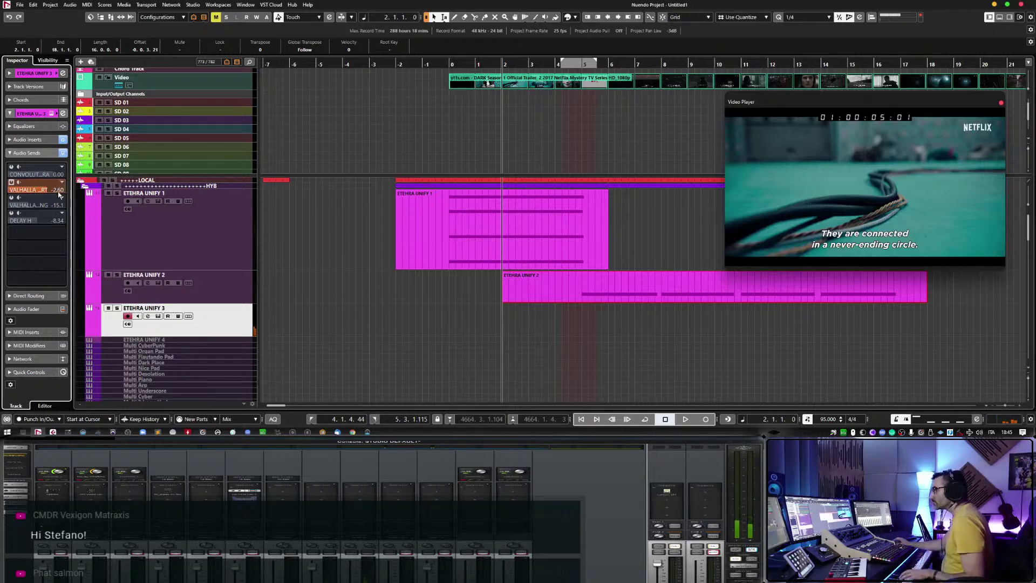
pyautogui.click(11, 183)
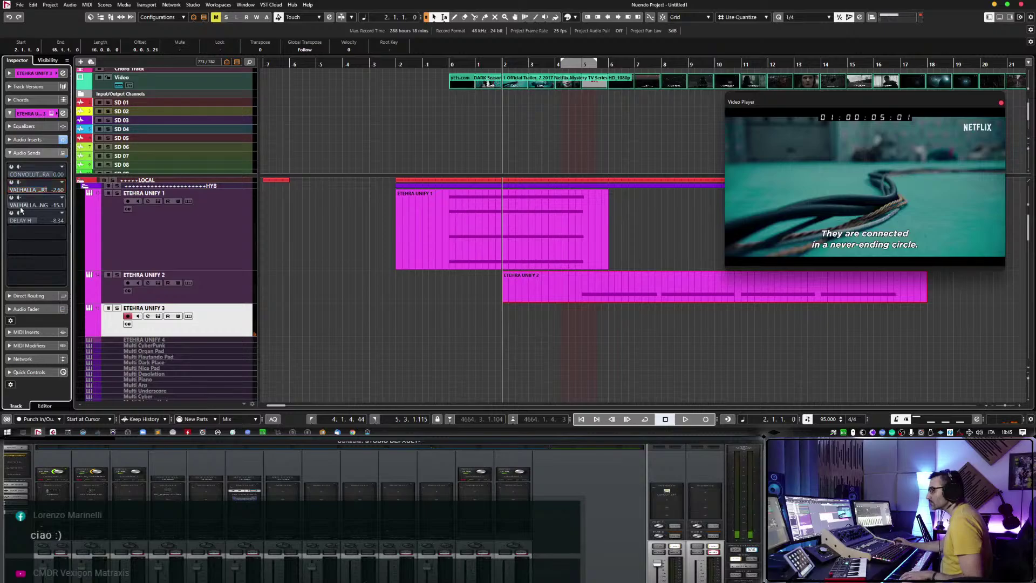
# Add an active BLACKHOLE send at 2.70 to ETEHRA UNIFY 3 and play the trailer to about bar 16.
pyautogui.click(62, 234)
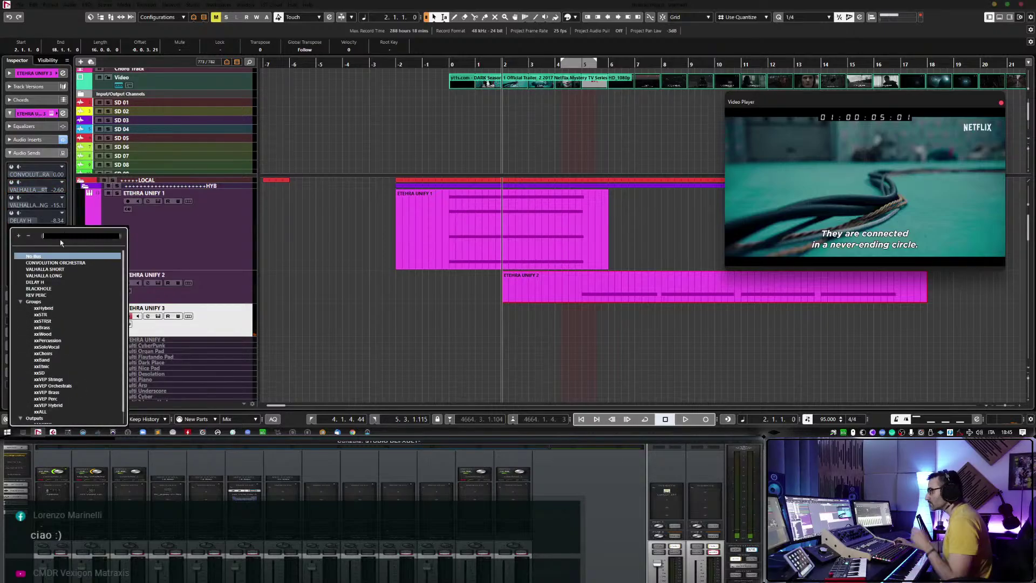
pyautogui.click(44, 288)
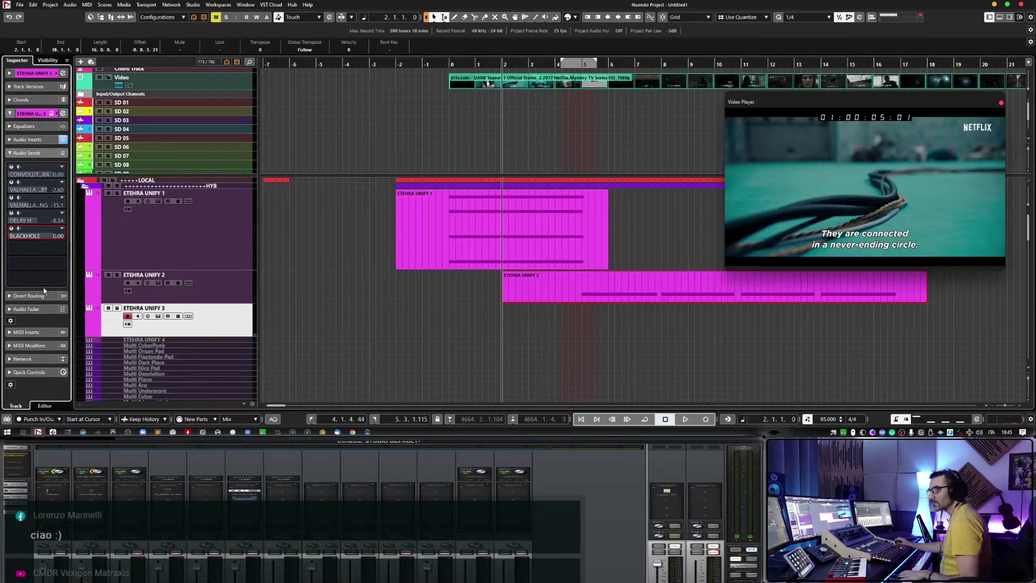
pyautogui.click(11, 228)
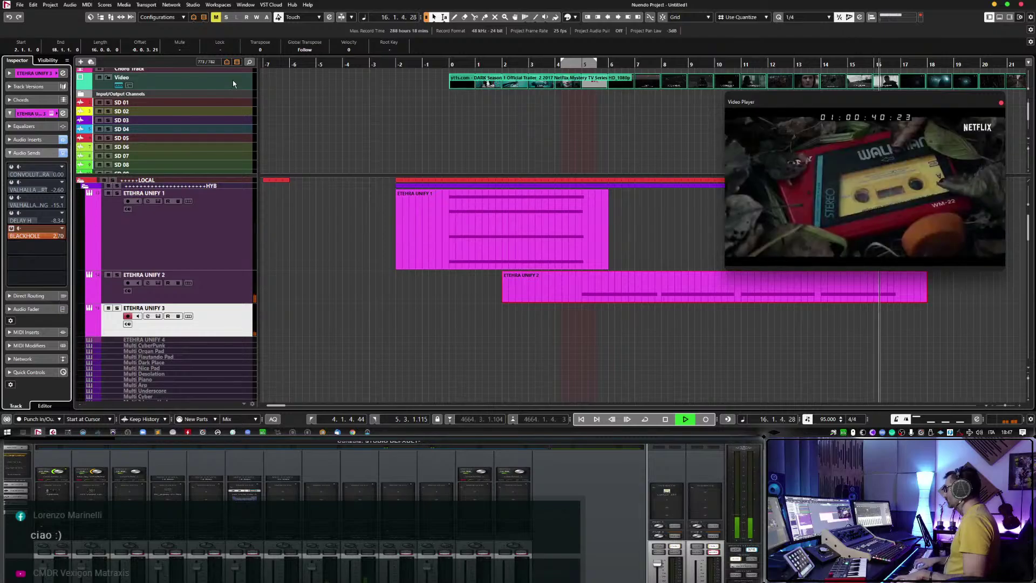
pyautogui.press('space')
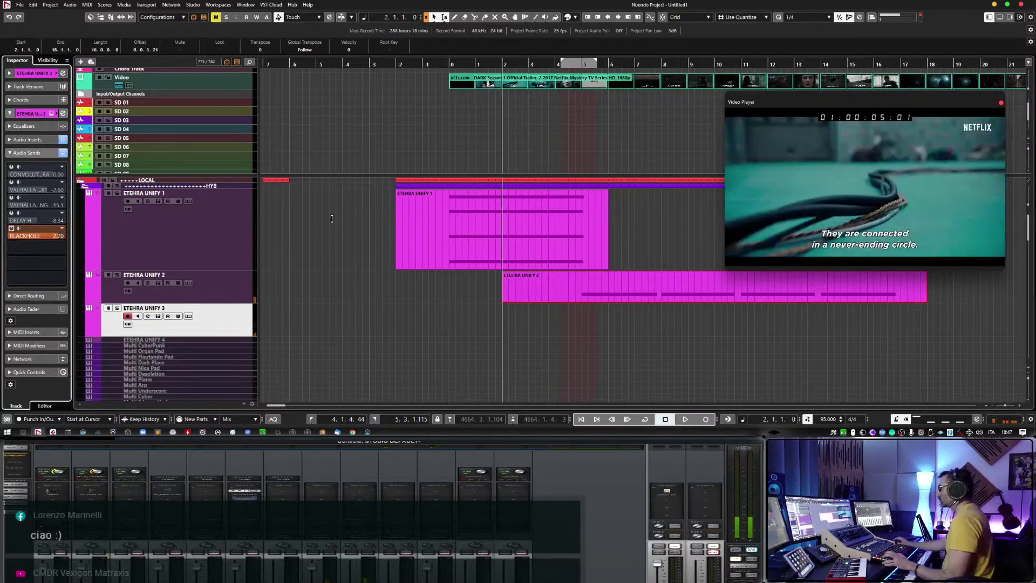
# Record a trial piano take on ETEHRA UNIFY 3 from bar 2 to about bar 8 and delete it.
pyautogui.click(504, 64)
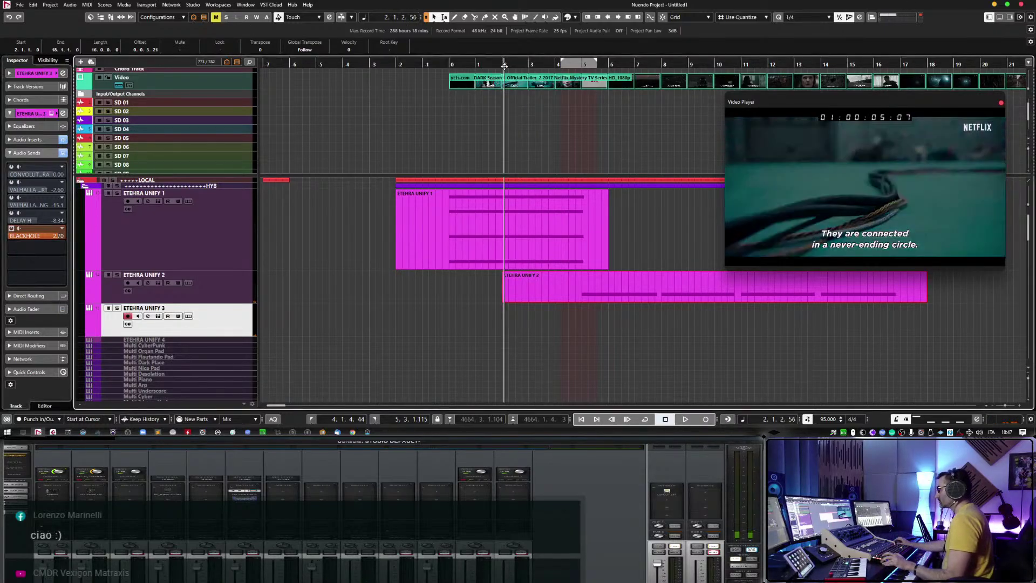
pyautogui.press('KP_Multiply')
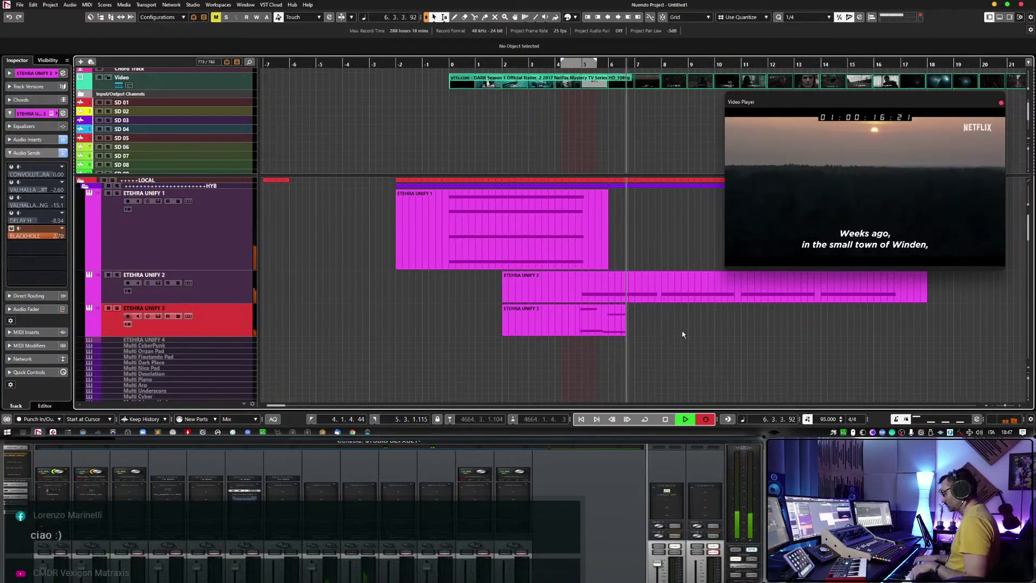
pyautogui.press('space')
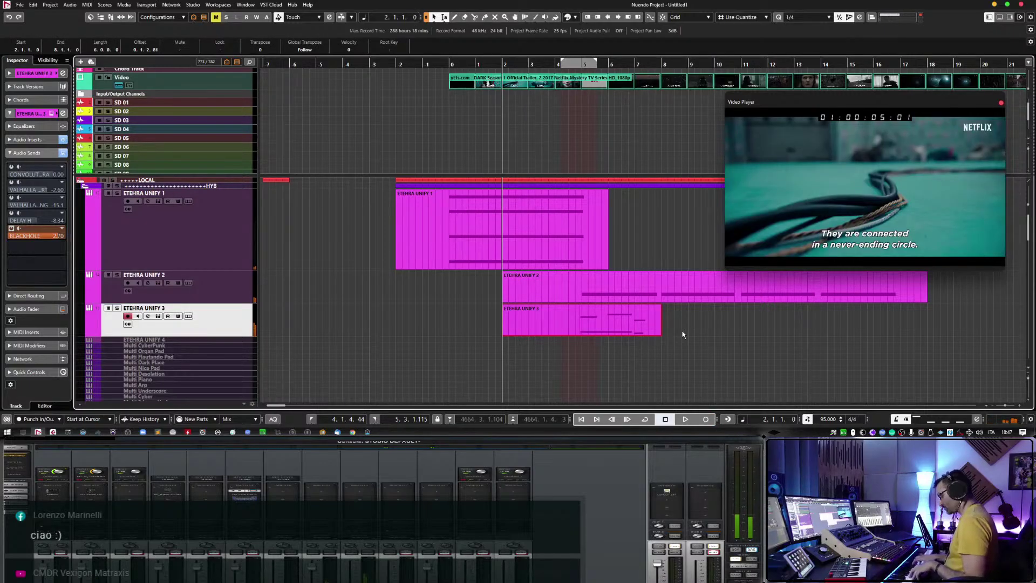
pyautogui.press('Delete')
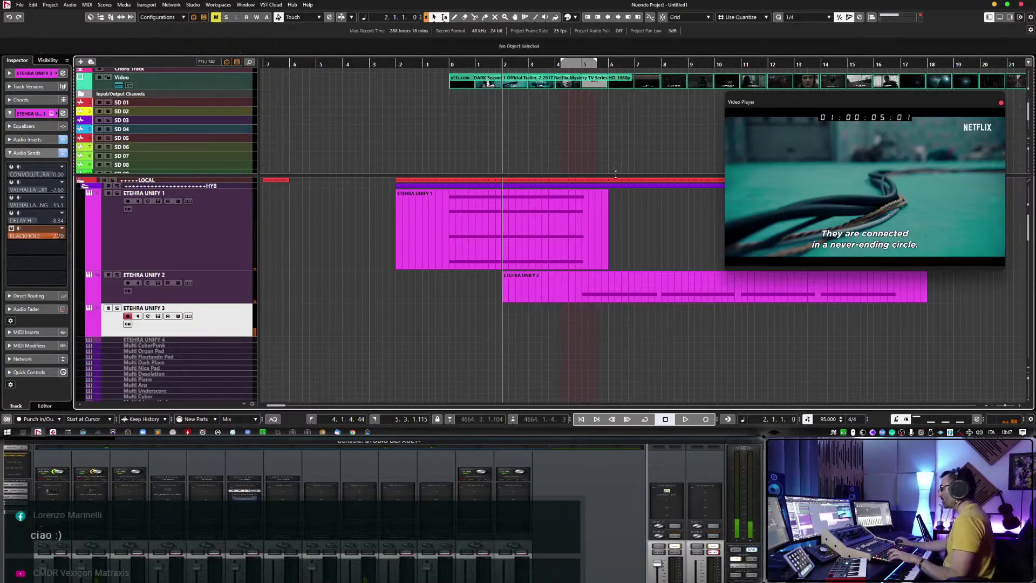
# Record a two-voice piano line on ETEHRA UNIFY 3, punching in at bar 3 during playback and playing to about bar 12.
pyautogui.press('space')
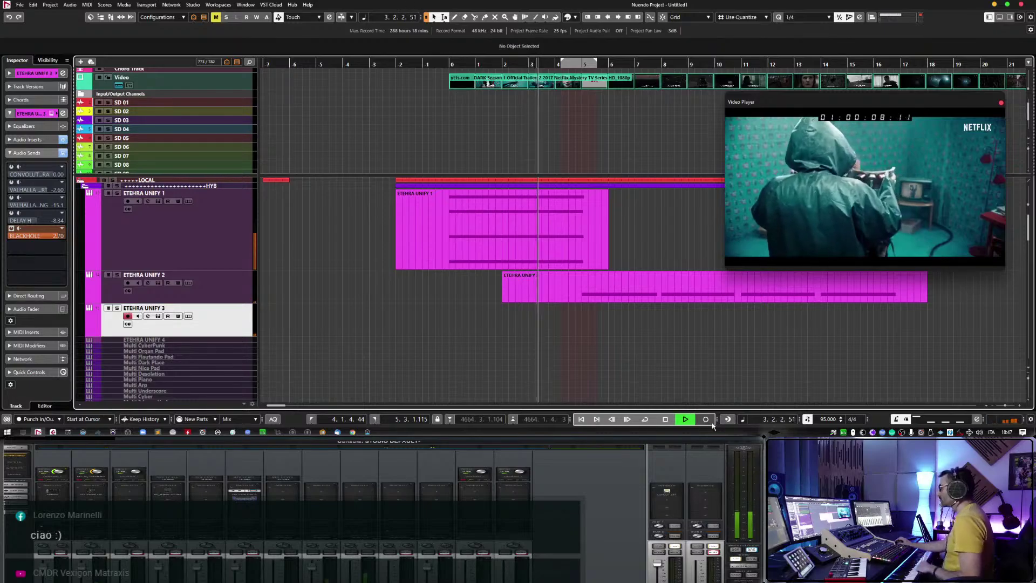
pyautogui.click(709, 420)
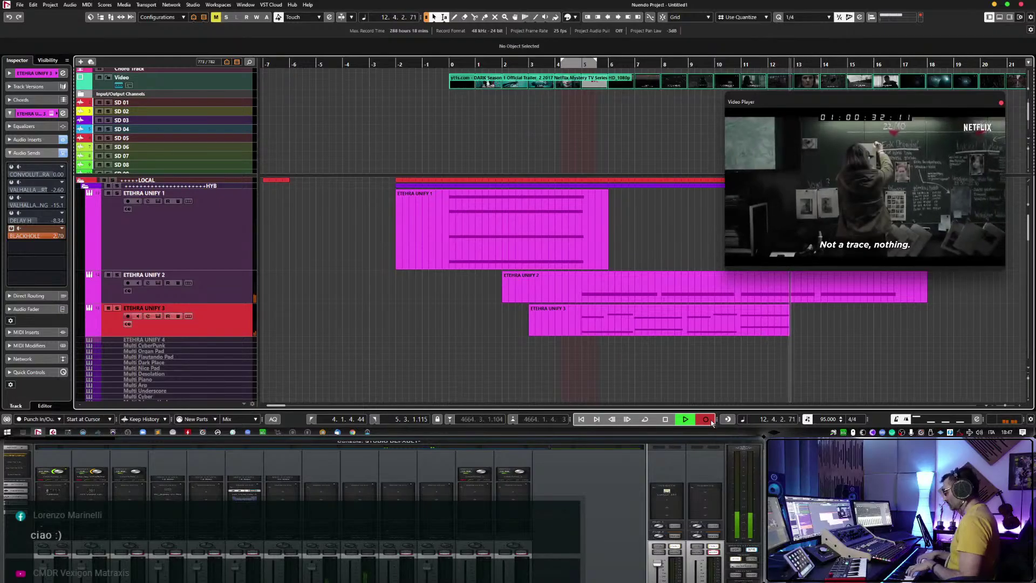
pyautogui.press('space')
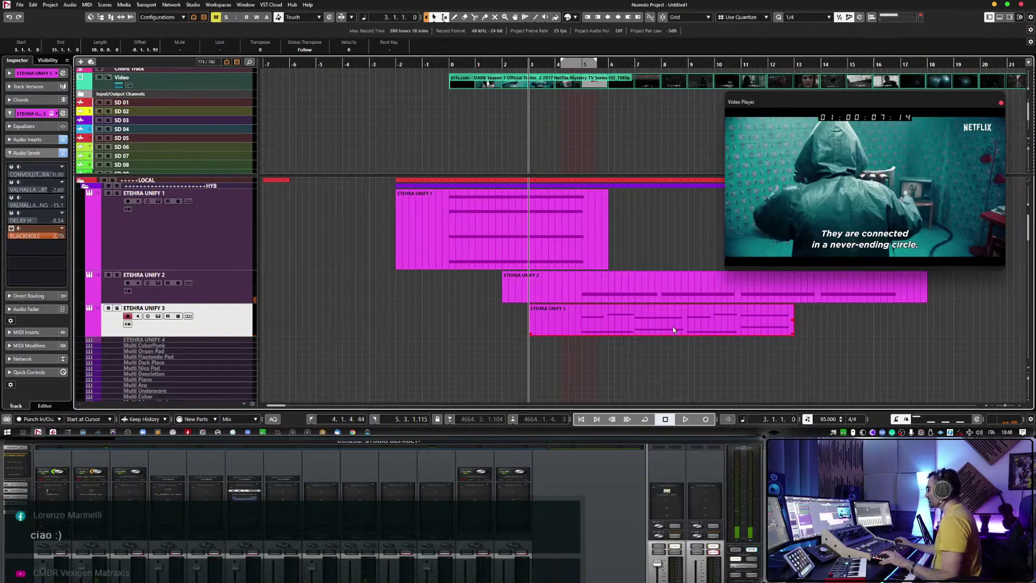
# Play the trailer with the recorded piano line from bar 3 to about bar 13.
pyautogui.press('KP_1')
pyautogui.press('space')
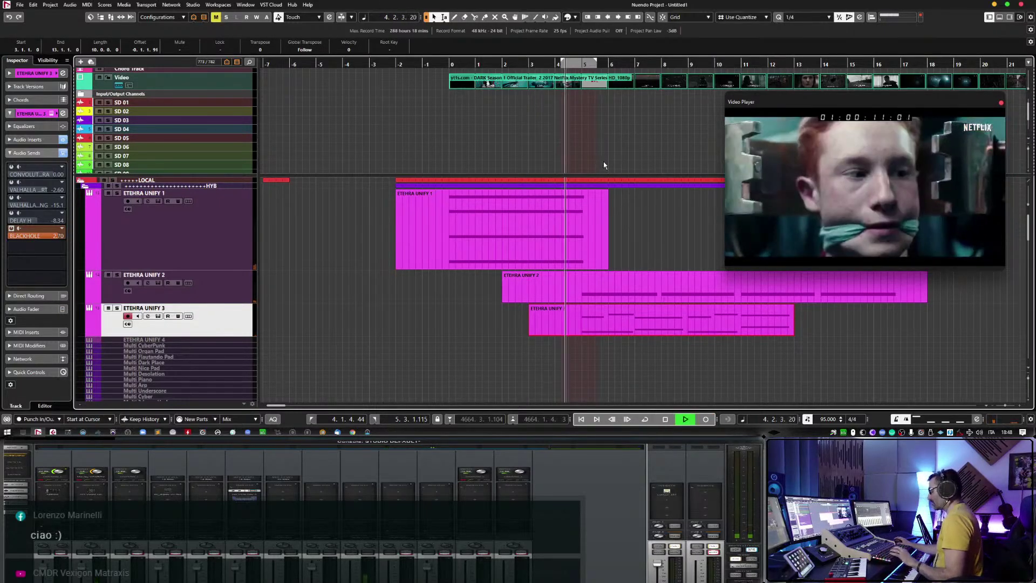
pyautogui.press('h')
pyautogui.press('h')
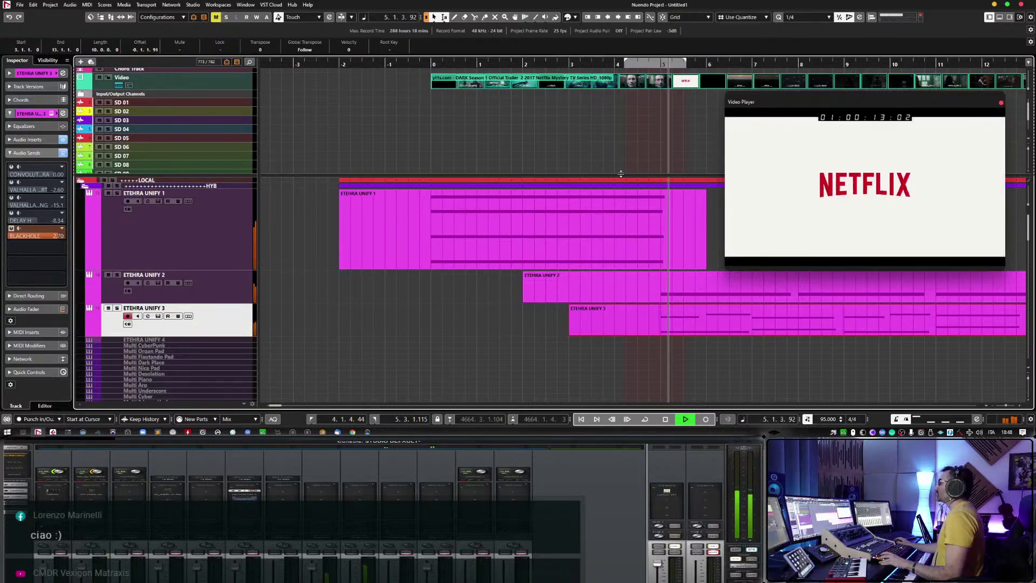
pyautogui.press('g')
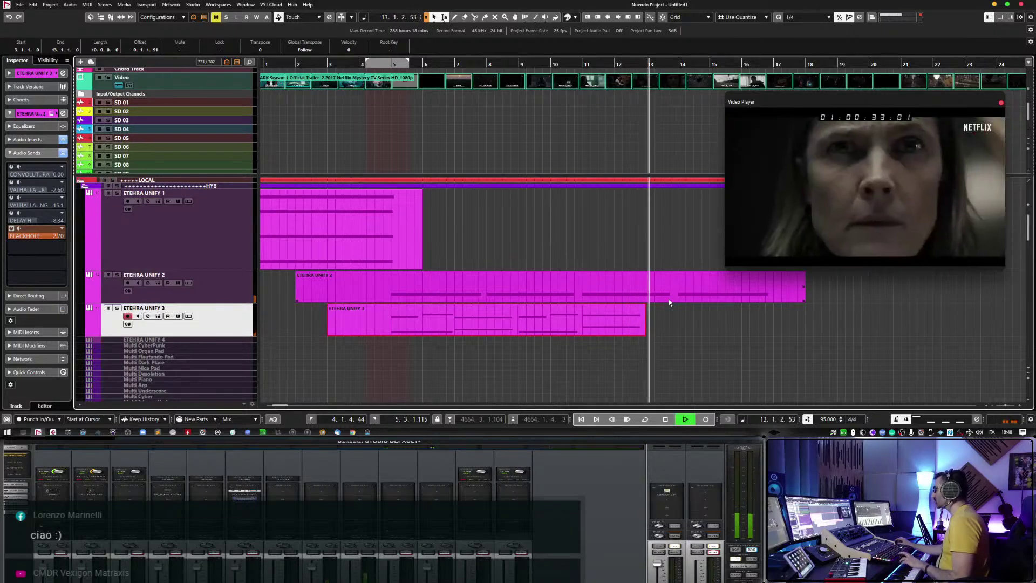
pyautogui.press('space')
# Shorten the third note of the ETEHRA UNIFY 2 part to end at bar 13 and delete the note at bar 14.
pyautogui.rightClick(675, 285)
pyautogui.click(665, 281)
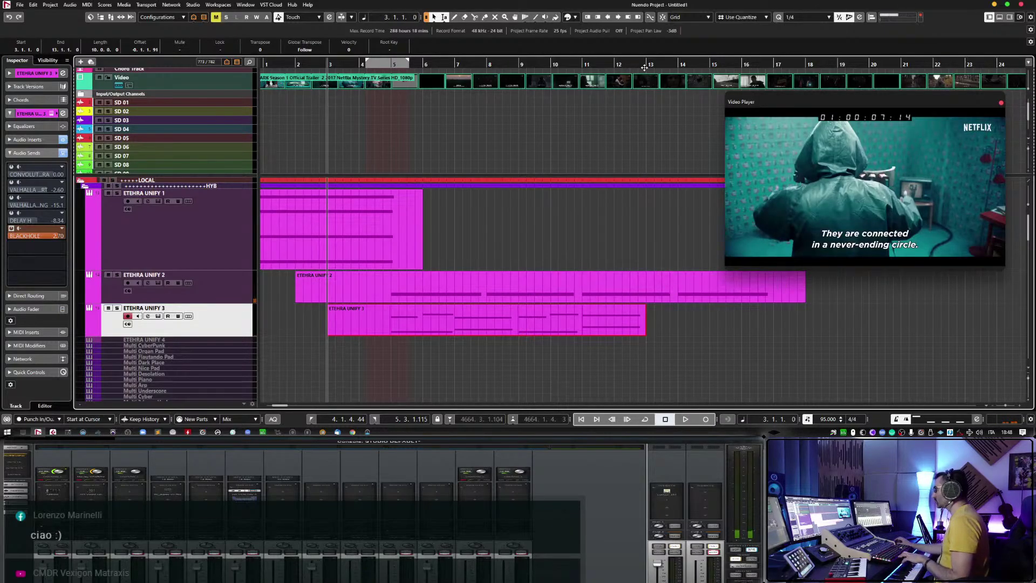
pyautogui.click(648, 292)
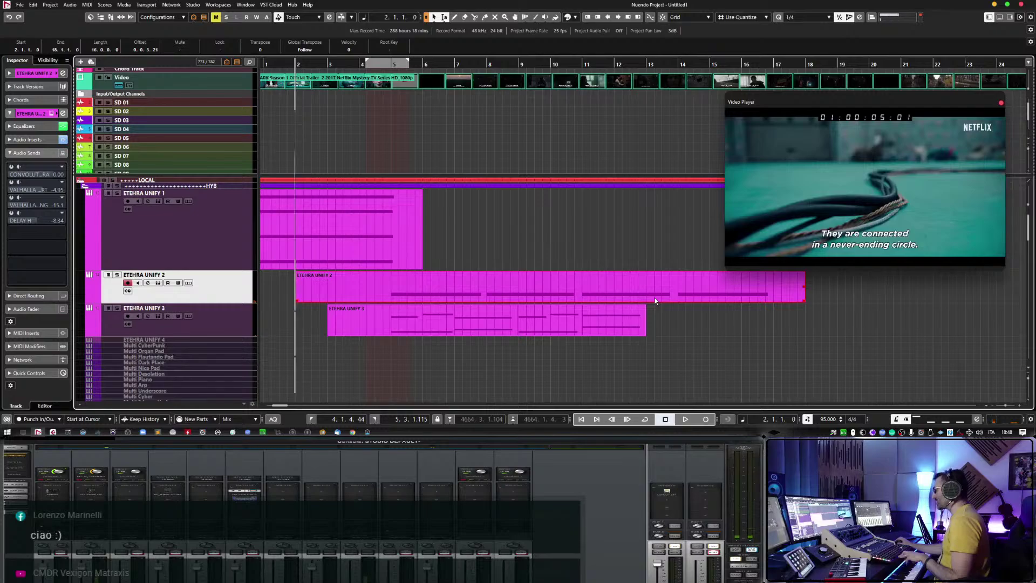
pyautogui.doubleClick(655, 301)
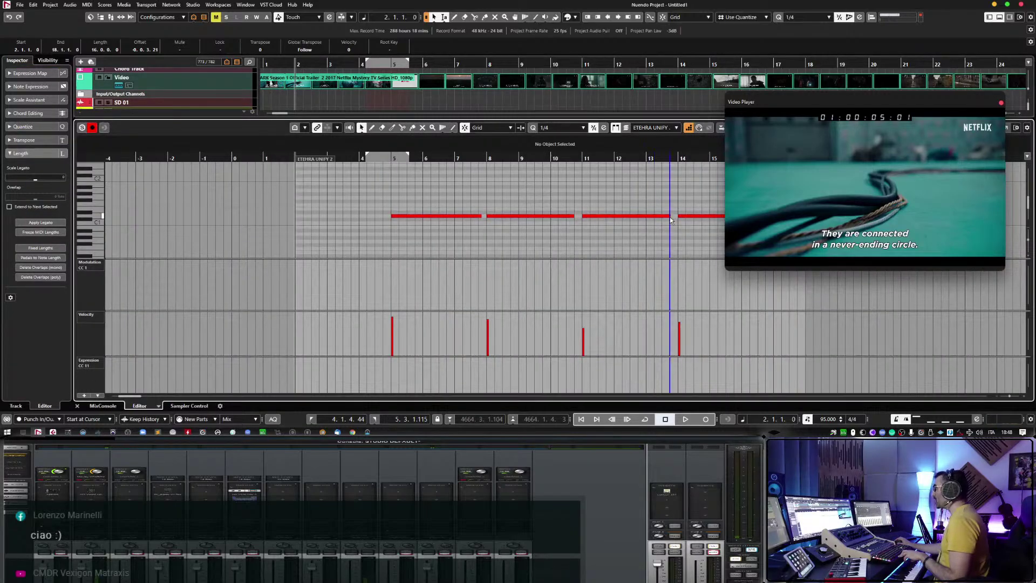
pyautogui.moveTo(669, 216); pyautogui.dragTo(647, 216)
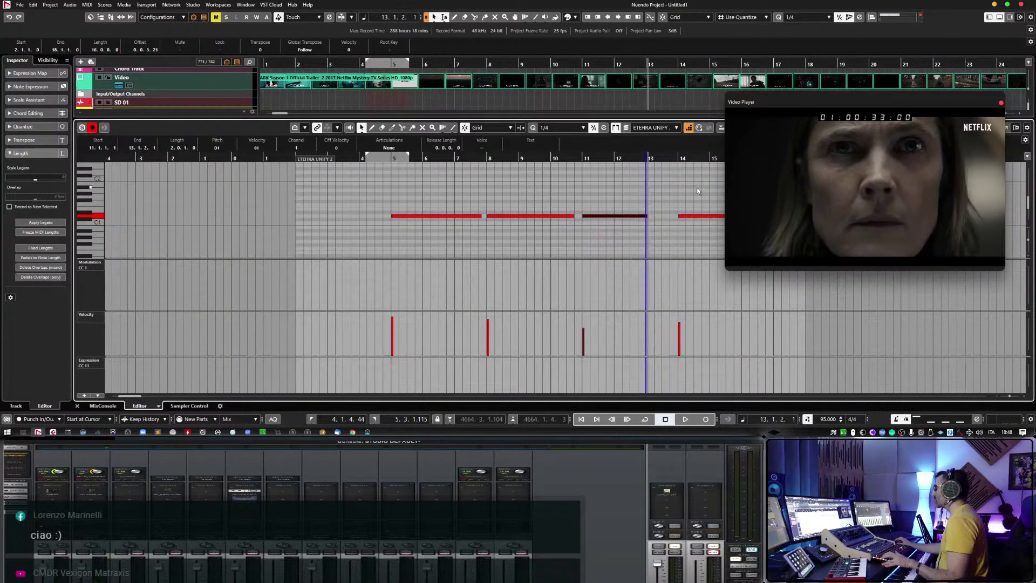
pyautogui.click(684, 216)
pyautogui.press('Delete')
pyautogui.click(998, 17)
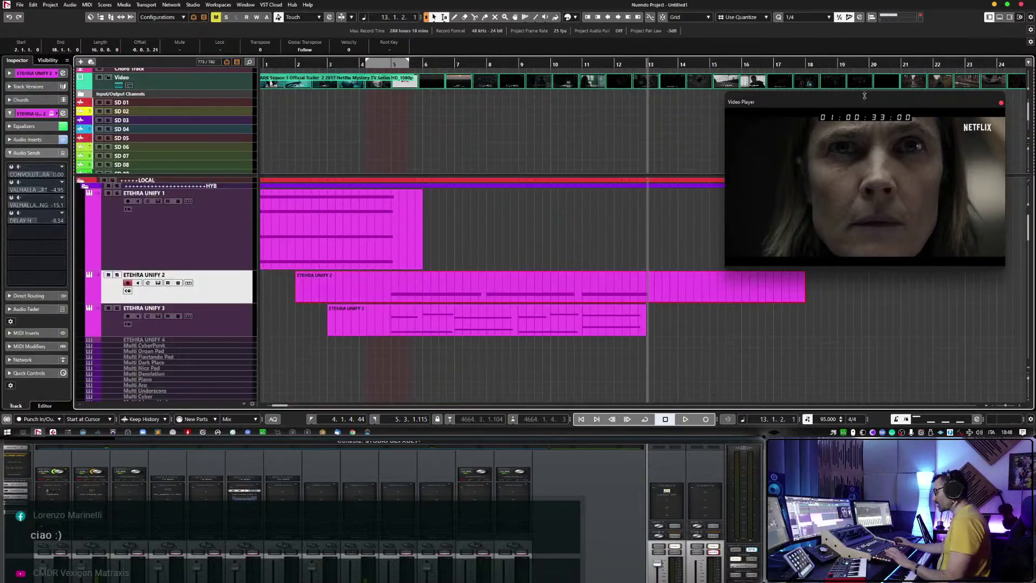
# Play the trailer from around its start and increase the height of the ETEHRA UNIFY 3 track.
pyautogui.click(389, 63)
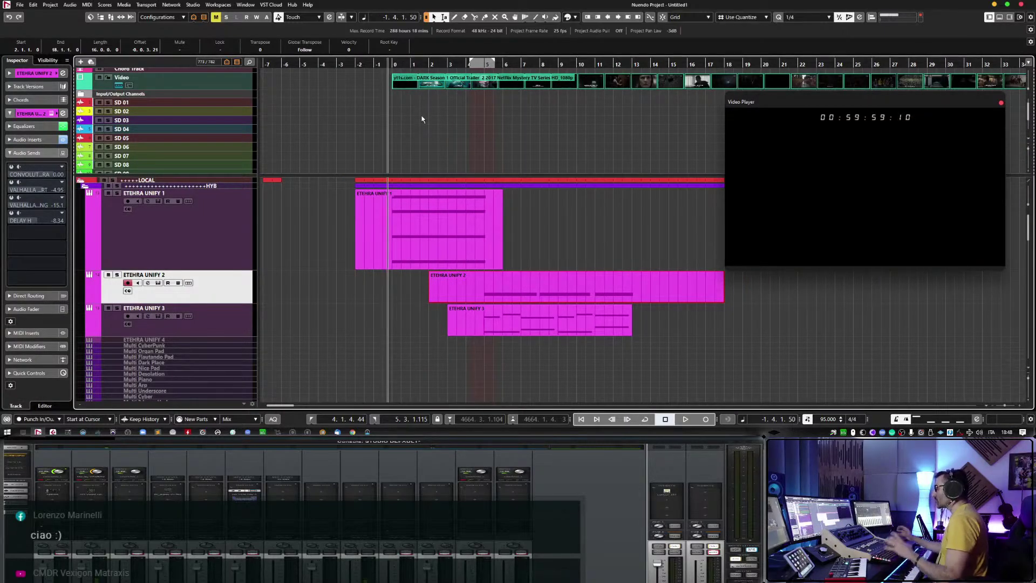
pyautogui.press('h')
pyautogui.click(563, 192)
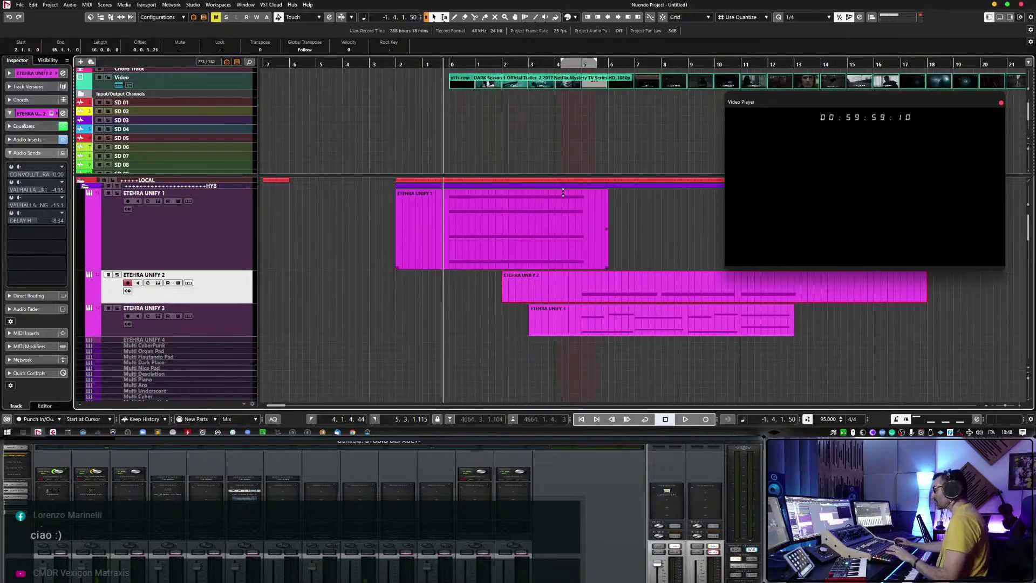
pyautogui.press('space')
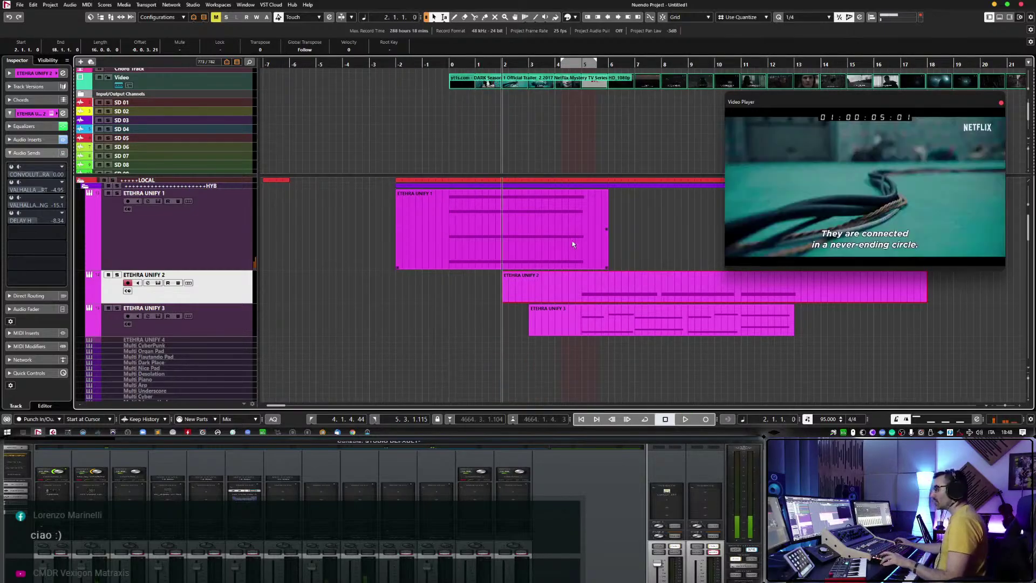
pyautogui.click(450, 63)
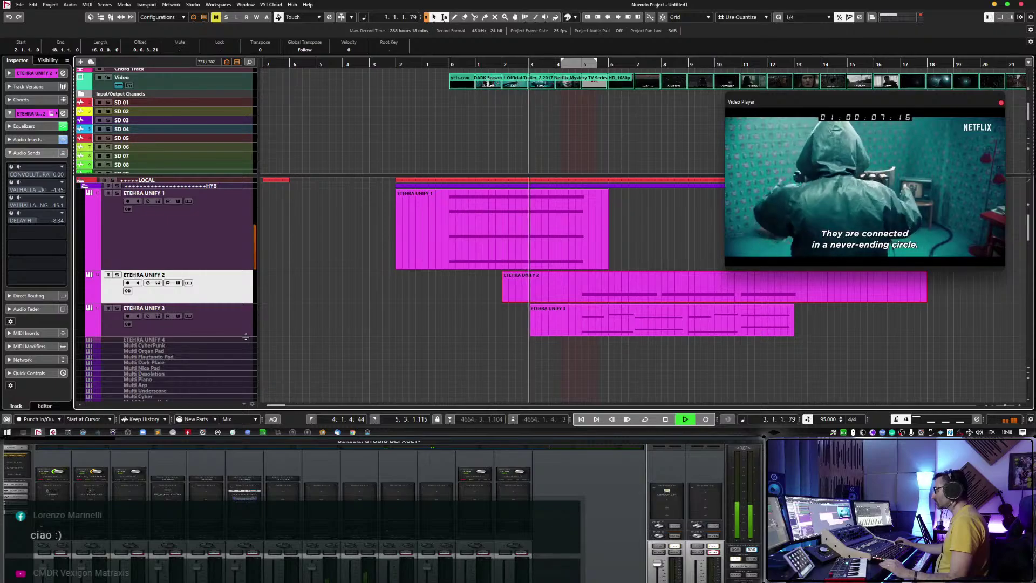
pyautogui.moveTo(245, 338); pyautogui.dragTo(244, 352)
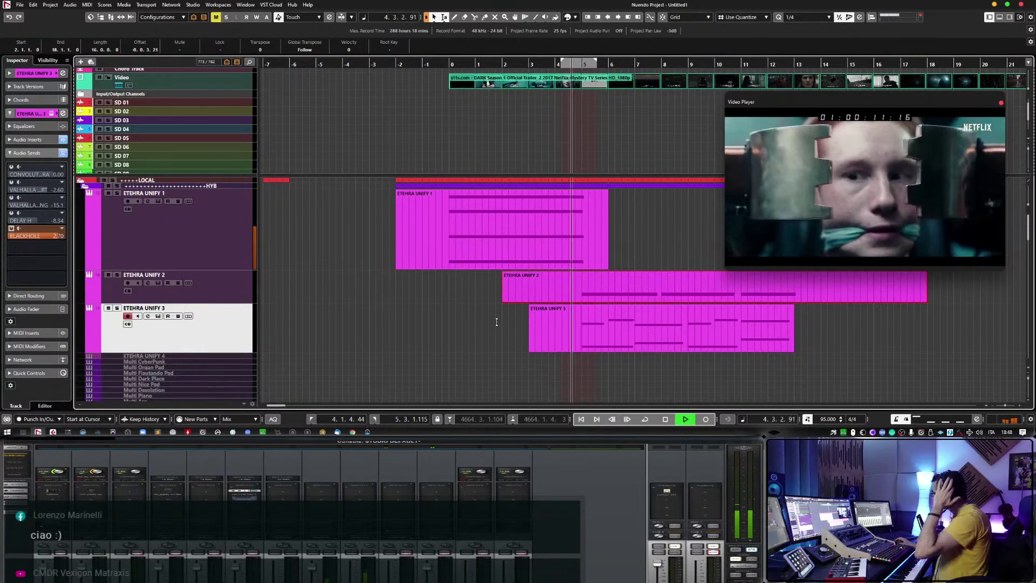
pyautogui.scroll(-2, 497, 322)
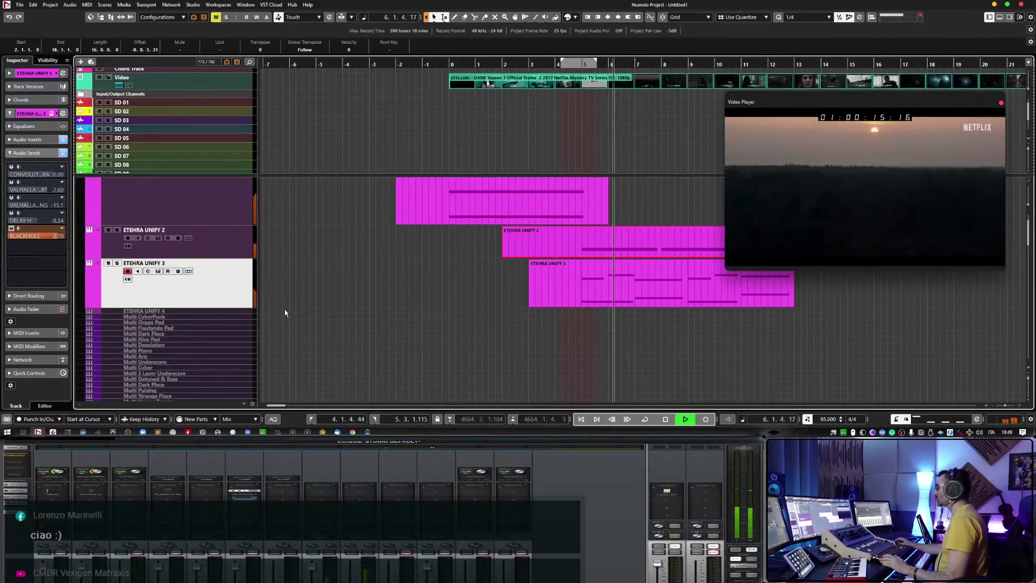
# Stop playback, duplicate the ETEHRA UNIFY 3 track and delete the copied MIDI part from the duplicate.
pyautogui.rightClick(206, 293)
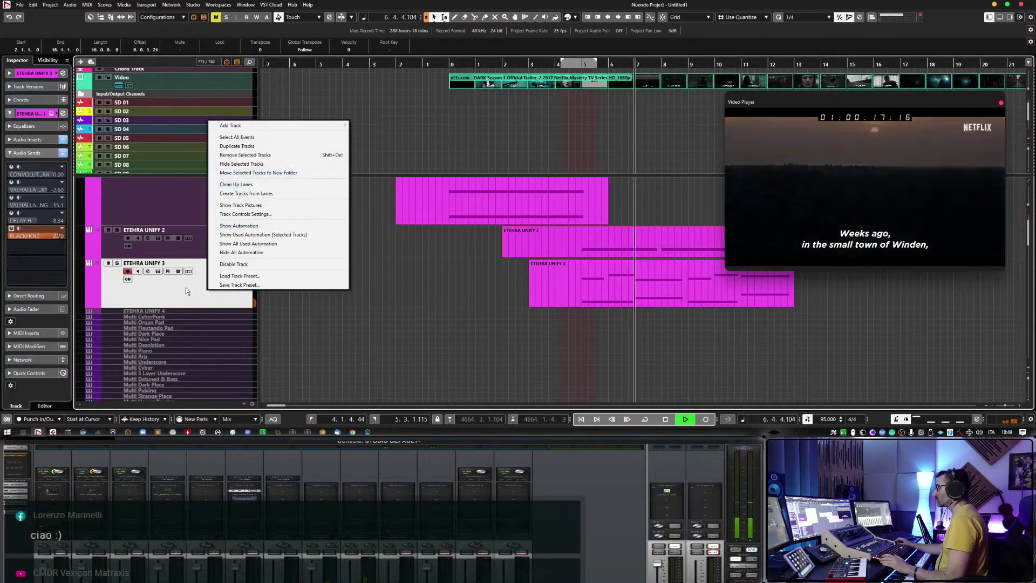
pyautogui.click(214, 293)
pyautogui.rightClick(214, 293)
pyautogui.press('space')
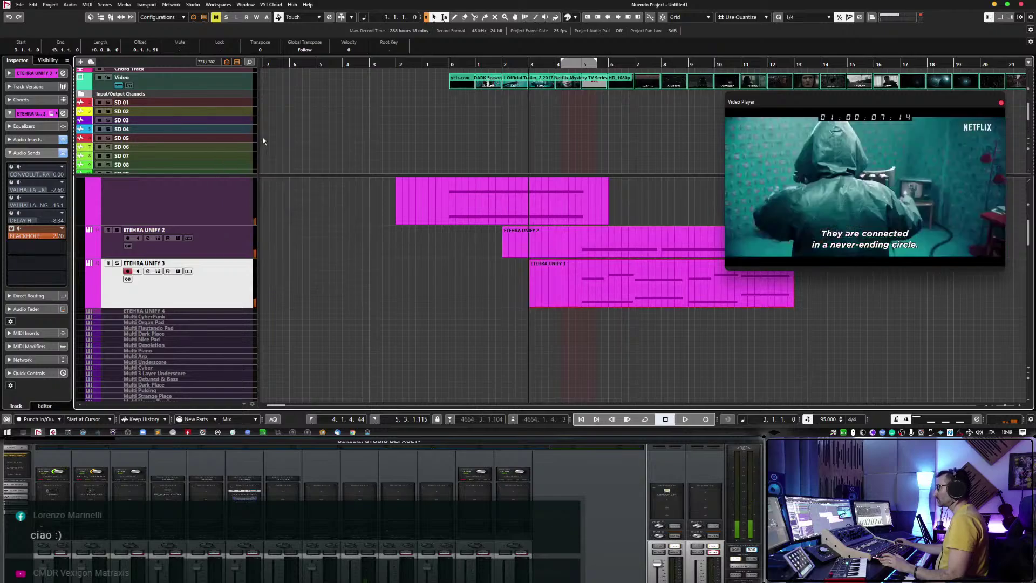
pyautogui.click(705, 237)
pyautogui.rightClick(210, 122)
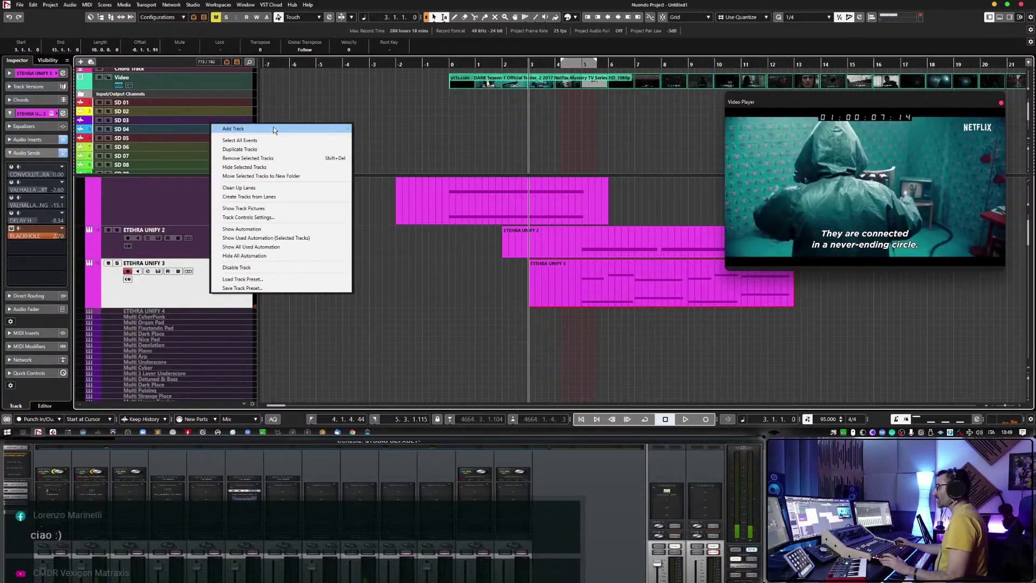
pyautogui.click(257, 153)
pyautogui.press('Escape')
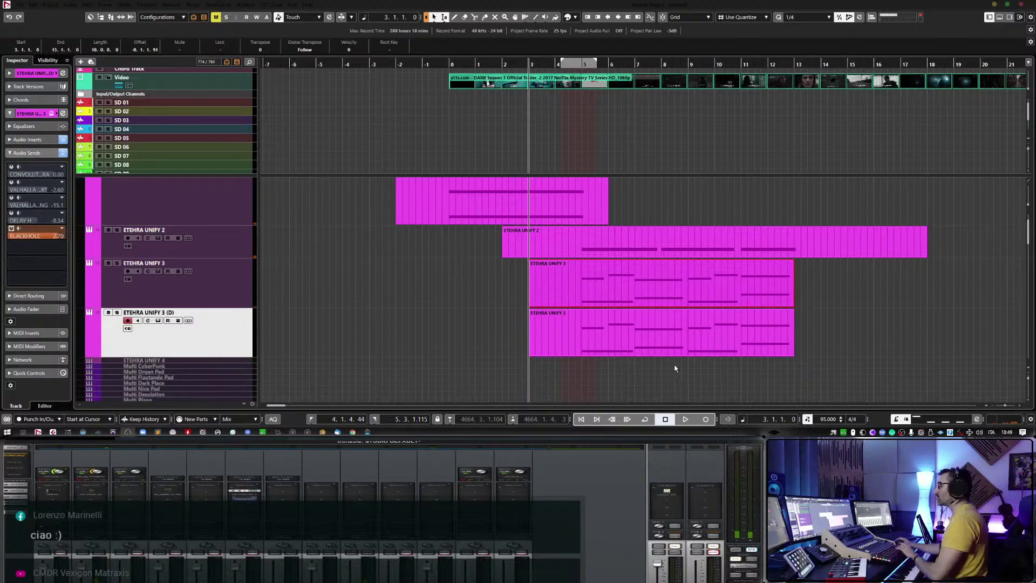
pyautogui.press('Delete')
# Browse Unify presets on the duplicated track in an enlarged window, trying Piano Reverse and loading Play Me In The Low Range.
pyautogui.click(168, 321)
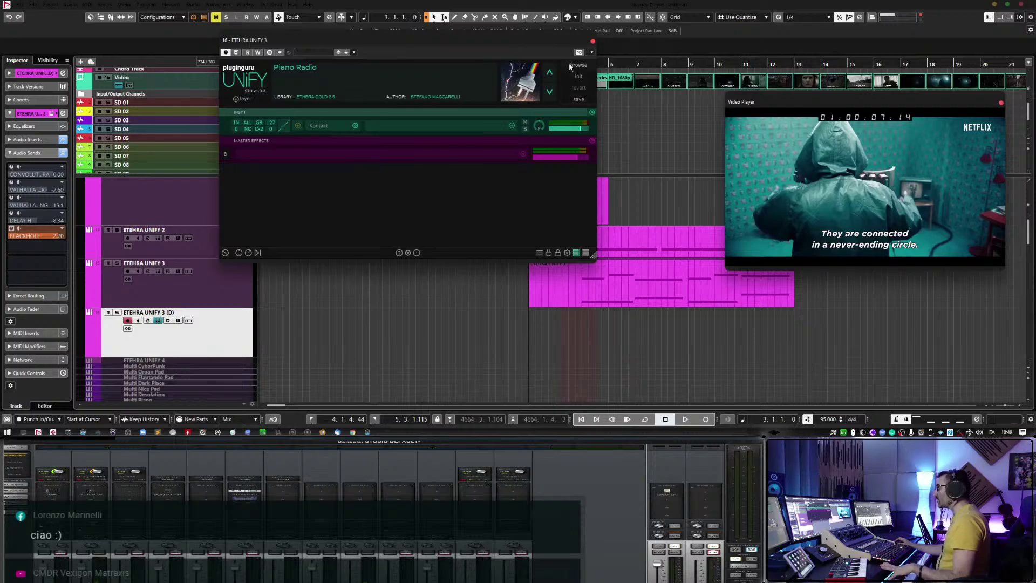
pyautogui.click(571, 66)
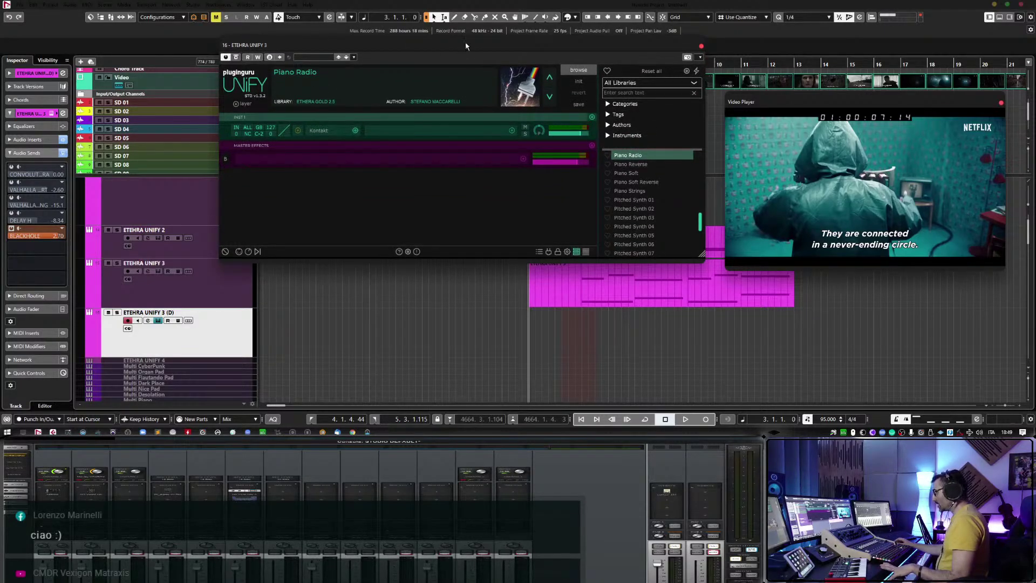
pyautogui.moveTo(466, 47); pyautogui.dragTo(263, 45)
pyautogui.moveTo(501, 253); pyautogui.dragTo(516, 305)
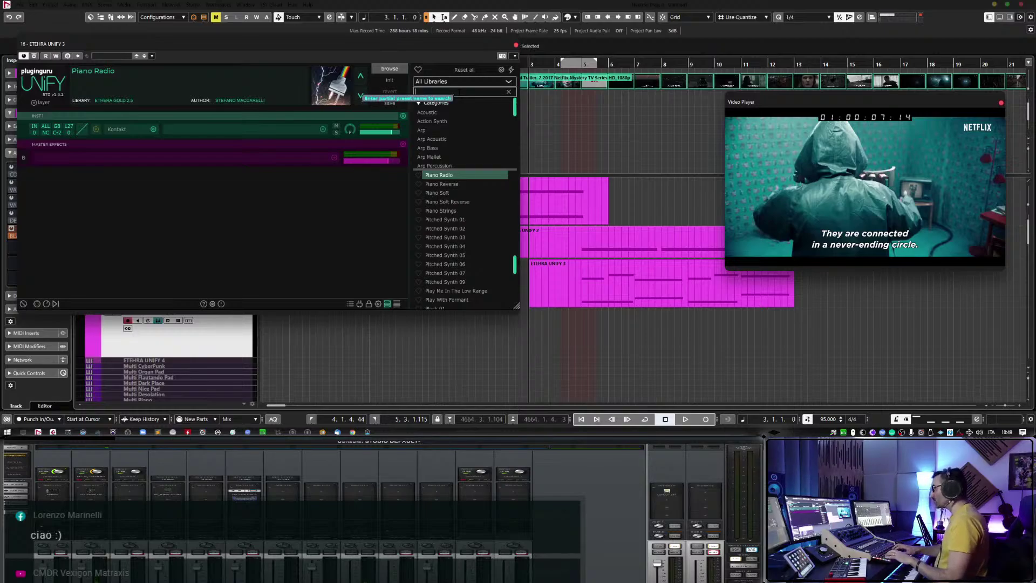
pyautogui.click(458, 184)
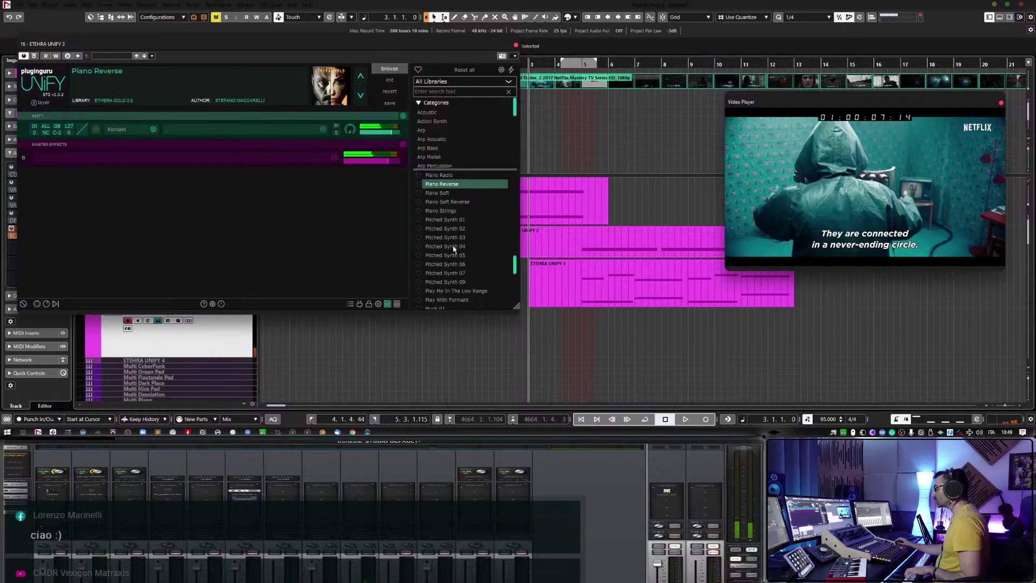
pyautogui.scroll(-1, 453, 295)
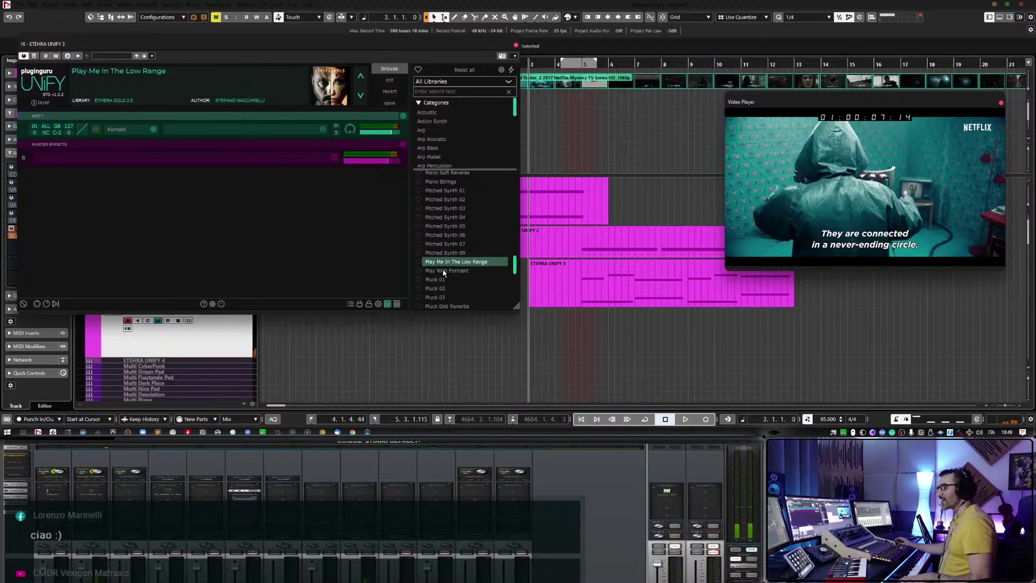
pyautogui.scroll(1, 443, 273)
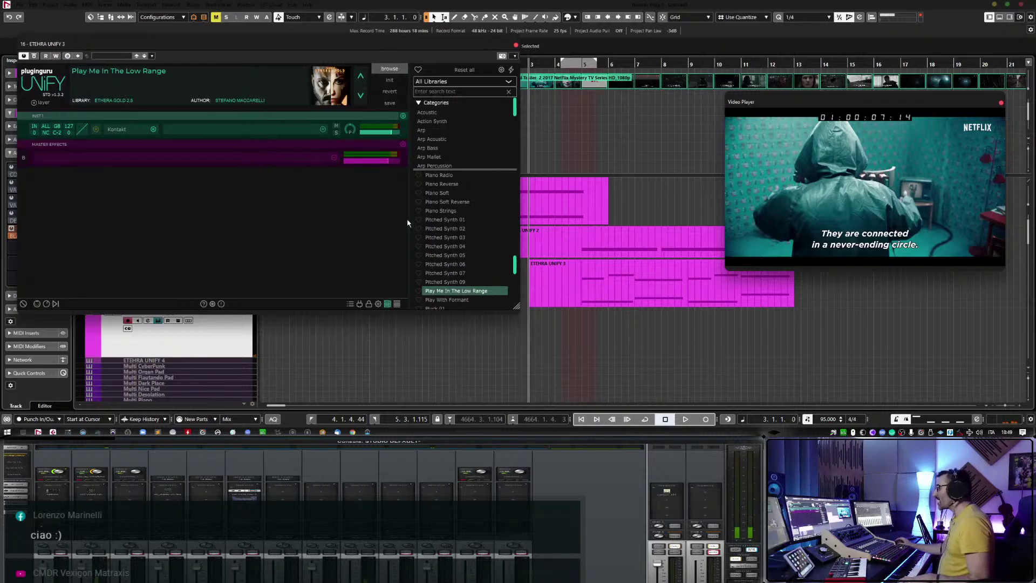
# Show the Kontakt instrument behind the Play Me In The Low Range patch, and close the Kontakt and Unify windows.
pyautogui.click(115, 130)
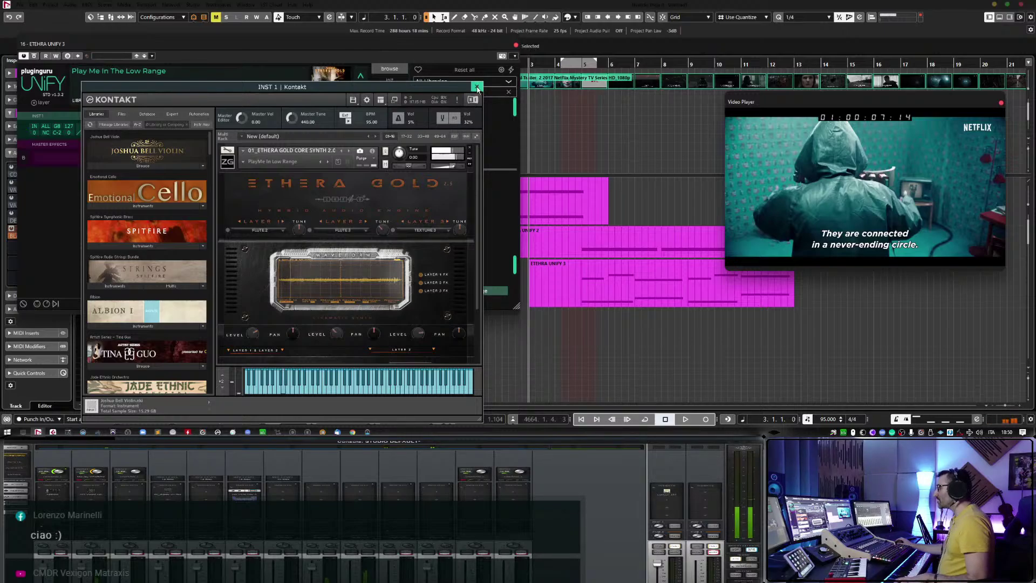
pyautogui.click(476, 87)
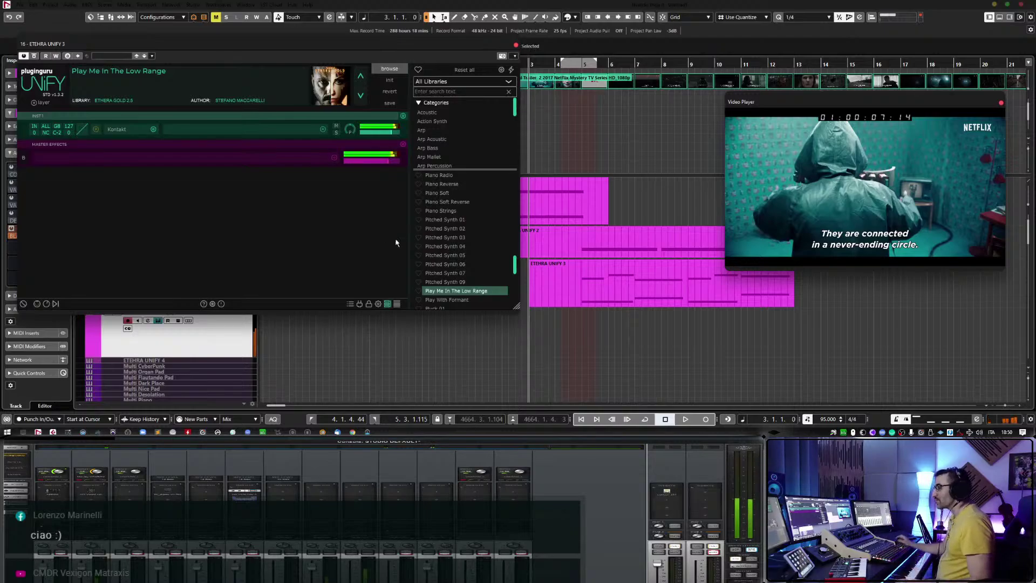
pyautogui.click(516, 46)
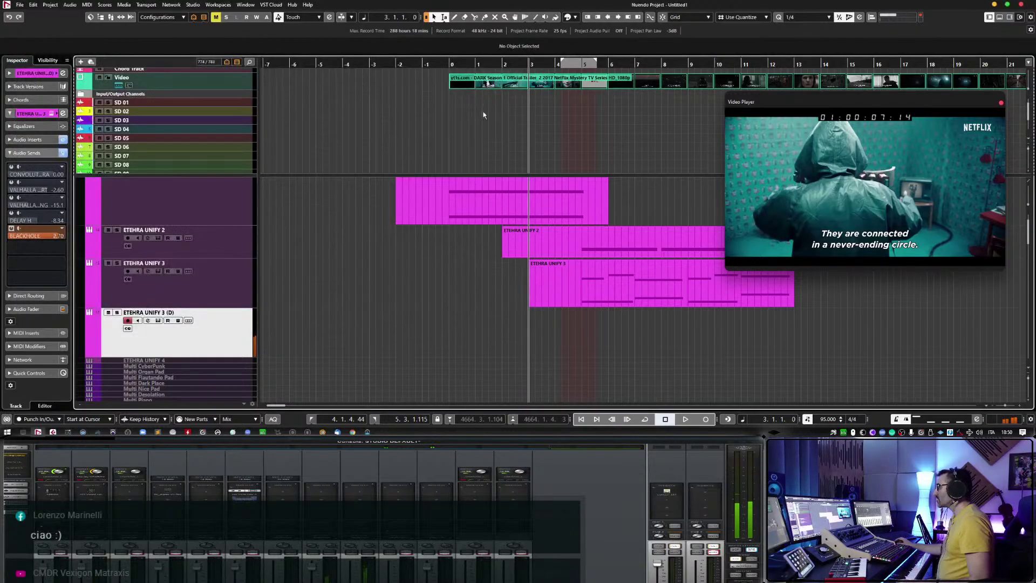
# Rehearse against the trailer from before its start, and record a low line on ETEHRA UNIFY 3 (D) from bar -1 to about bar 13.
pyautogui.click(430, 64)
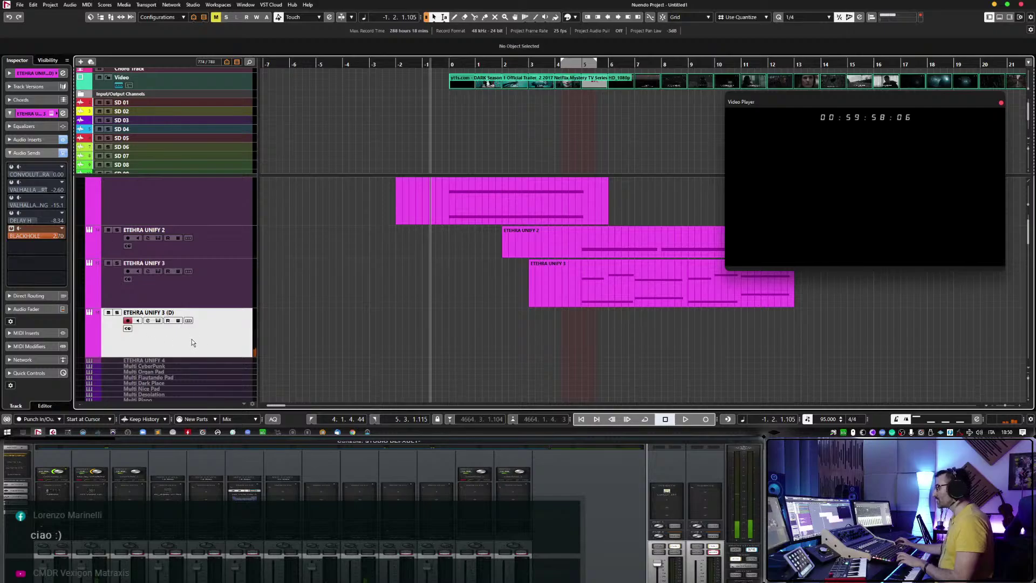
pyautogui.press('space')
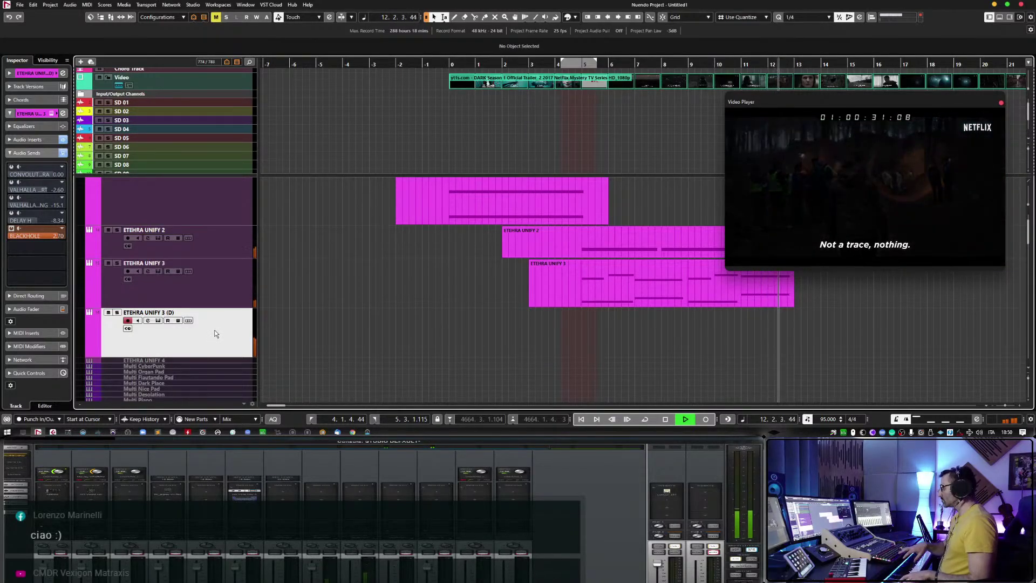
pyautogui.click(417, 63)
pyautogui.click(685, 421)
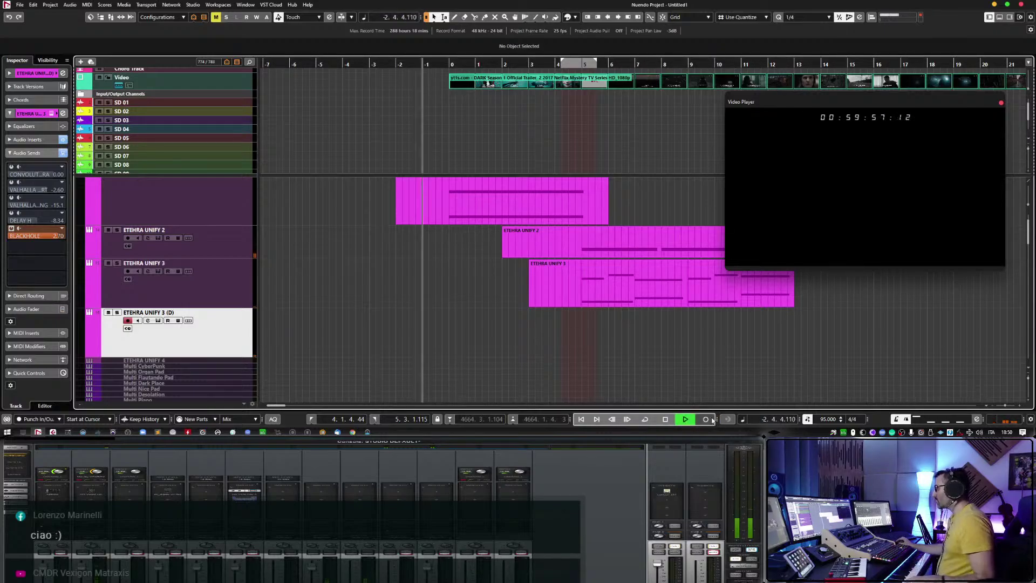
pyautogui.press('KP_Multiply')
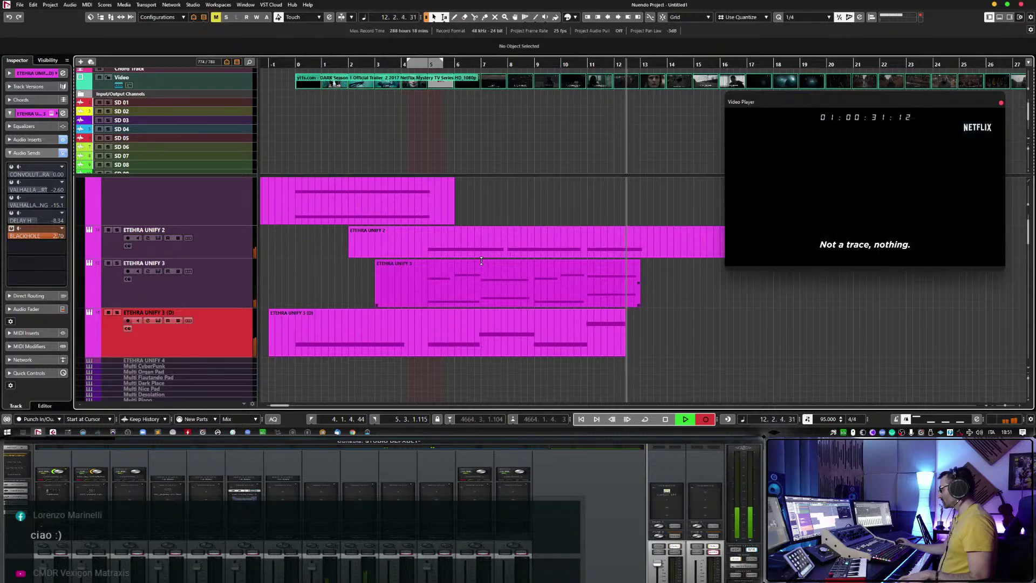
pyautogui.press('space')
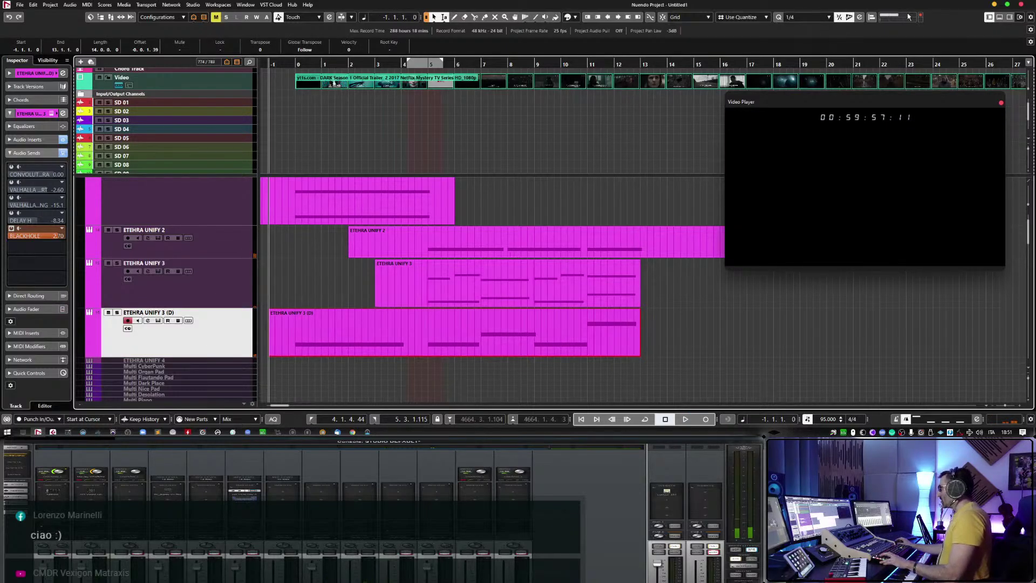
# Split the ETEHRA UNIFY 2 part at bars 8 and 11, matching the starts of its second and third notes.
pyautogui.click(823, 18)
pyautogui.click(817, 53)
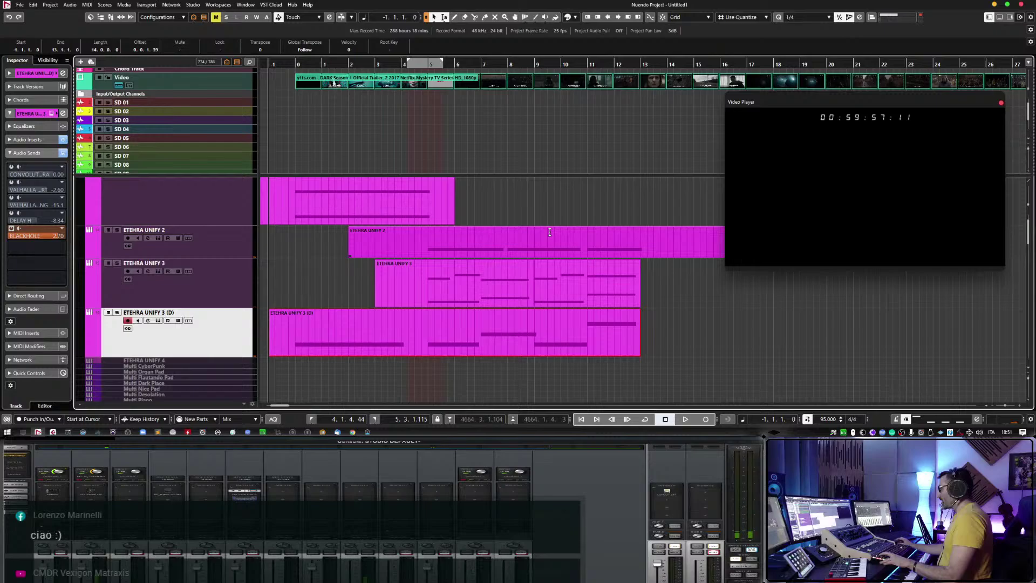
pyautogui.click(513, 251)
pyautogui.doubleClick(512, 251)
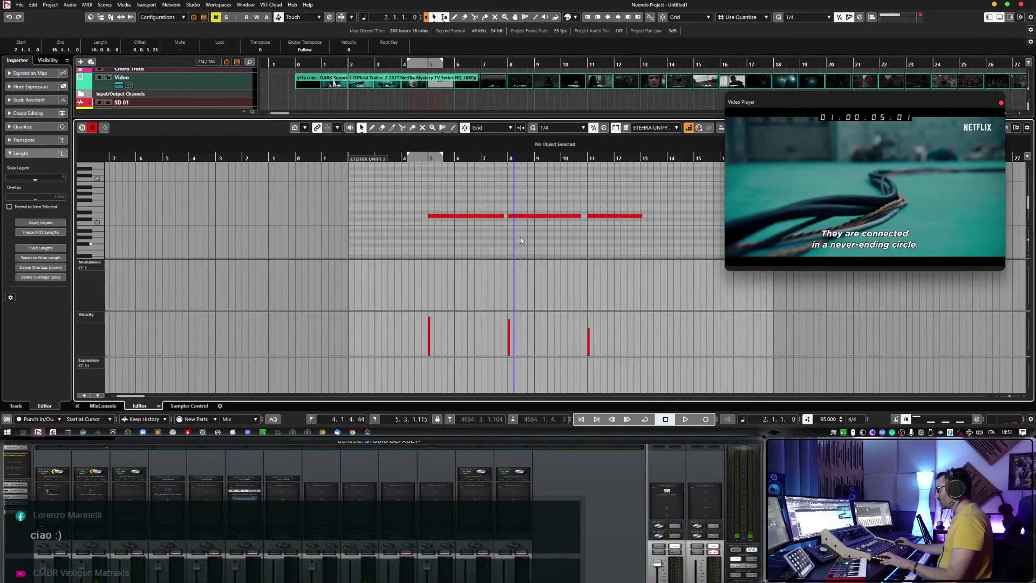
pyautogui.click(999, 17)
pyautogui.rightClick(542, 276)
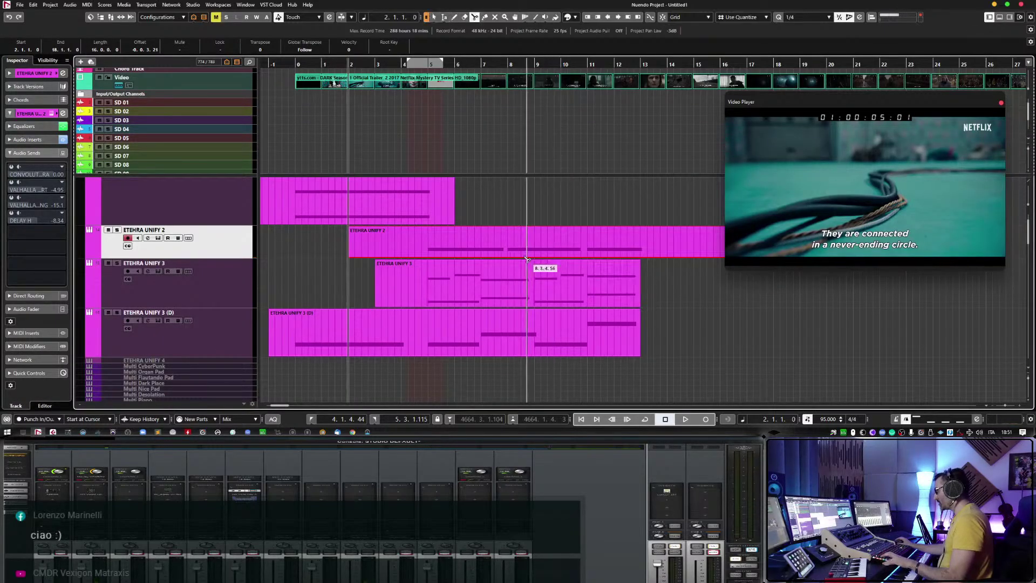
pyautogui.click(553, 271)
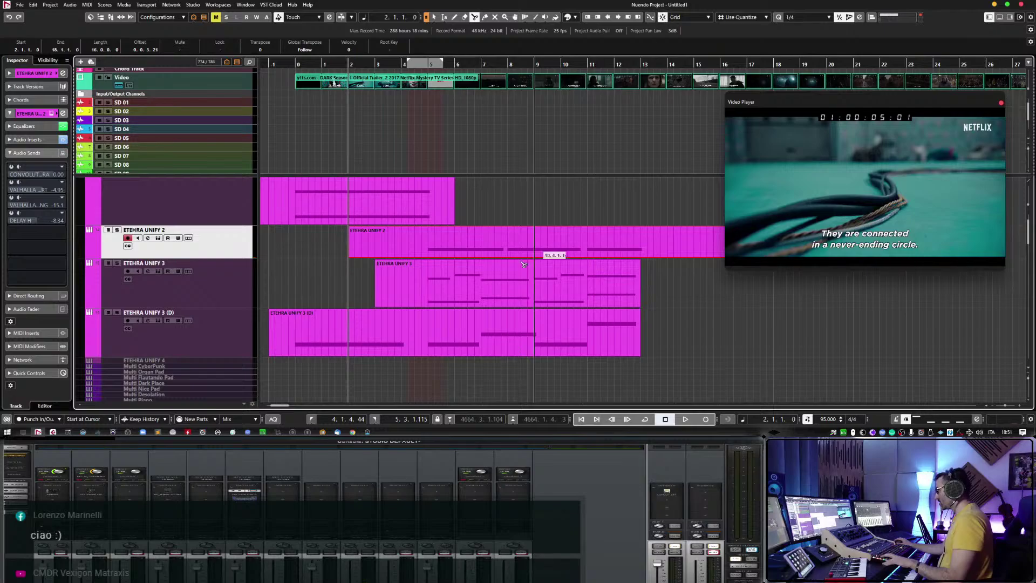
pyautogui.click(511, 249)
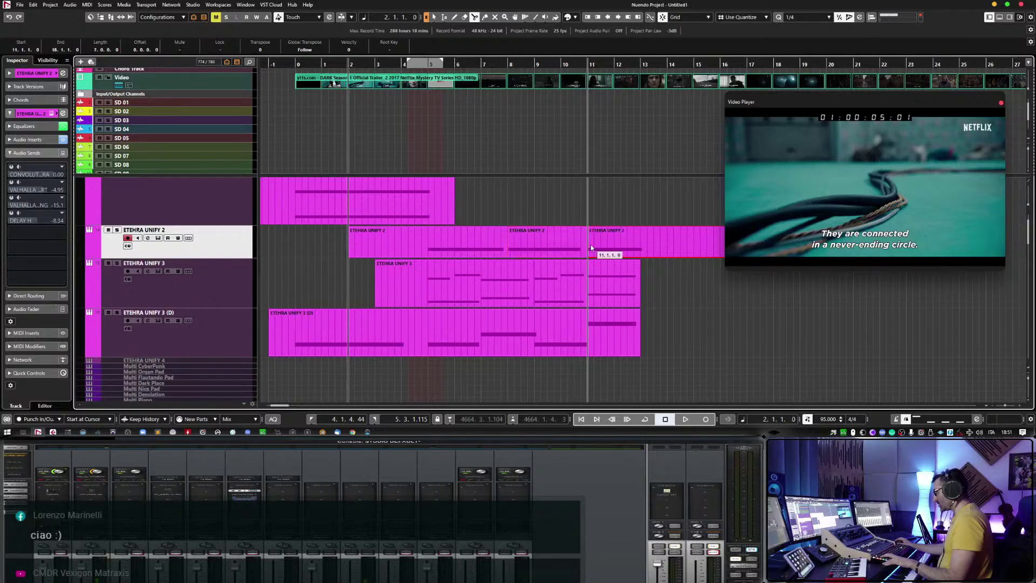
# Move the middle ETEHRA UNIFY 2 segment to start at bar 9 and shift the last segment past bar 13.
pyautogui.press('1')
pyautogui.click(610, 249)
pyautogui.press('Delete')
pyautogui.moveTo(522, 246); pyautogui.dragTo(553, 247)
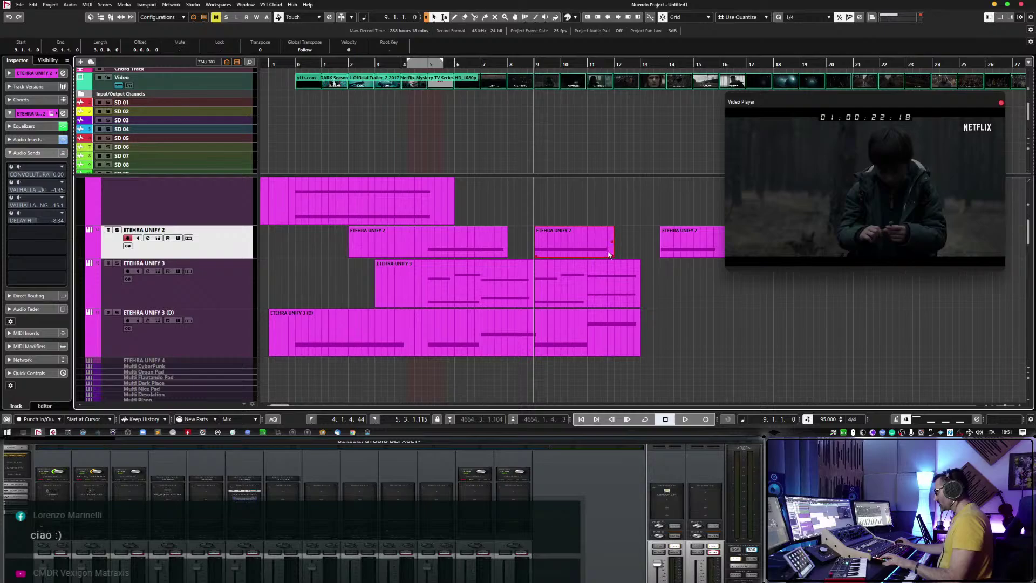
# Play the arrangement against the trailer and move the last ETEHRA UNIFY 2 segment to start at bar 13.
pyautogui.press('space')
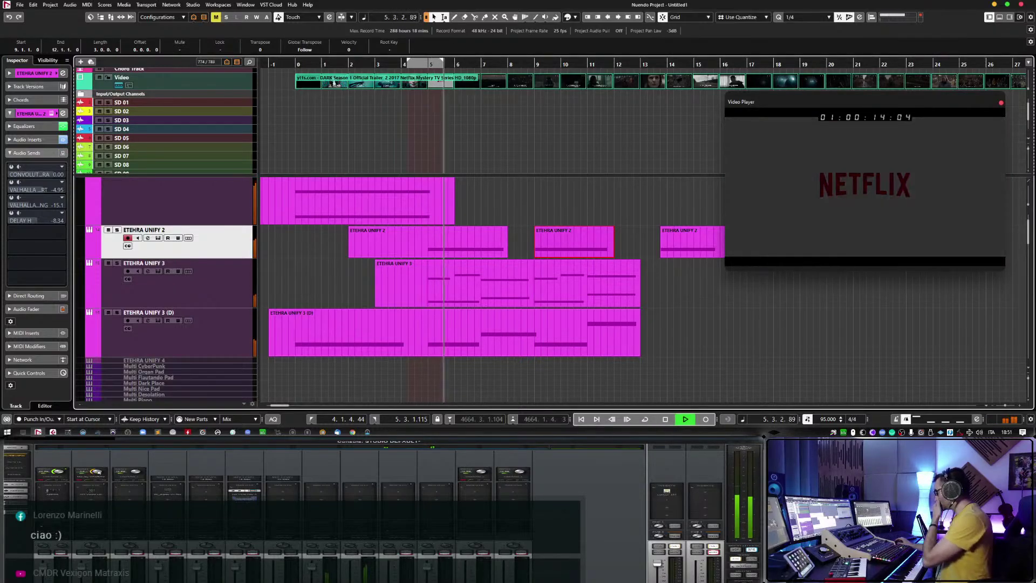
pyautogui.click(71, 477)
pyautogui.click(510, 289)
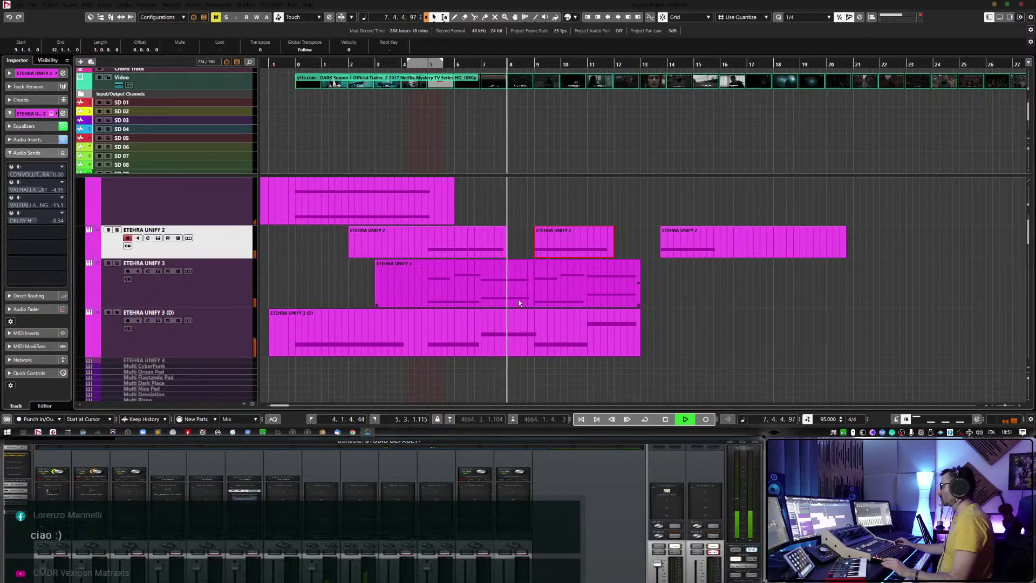
pyautogui.moveTo(710, 251); pyautogui.dragTo(695, 246)
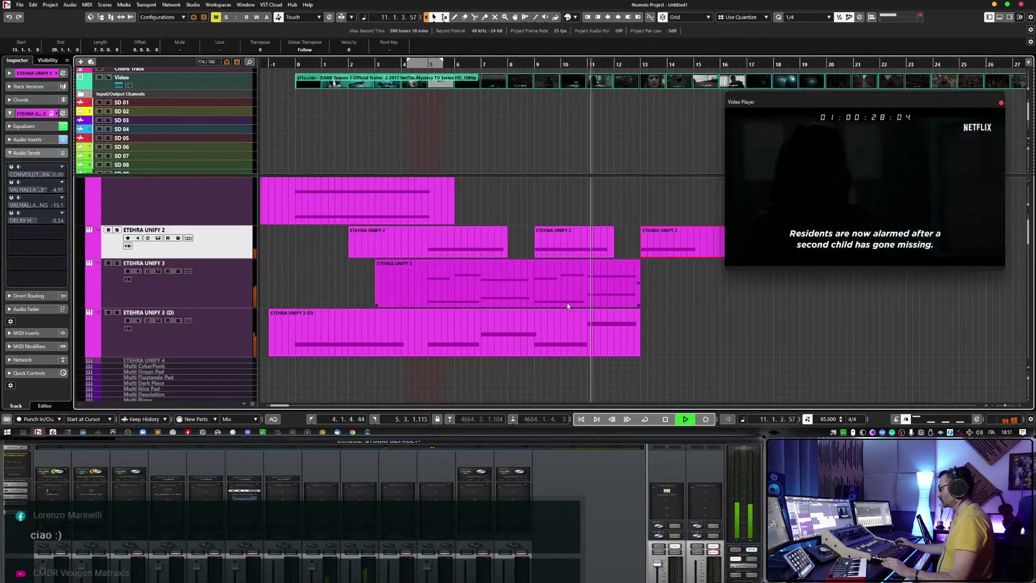
pyautogui.hscroll(-3, 565, 304)
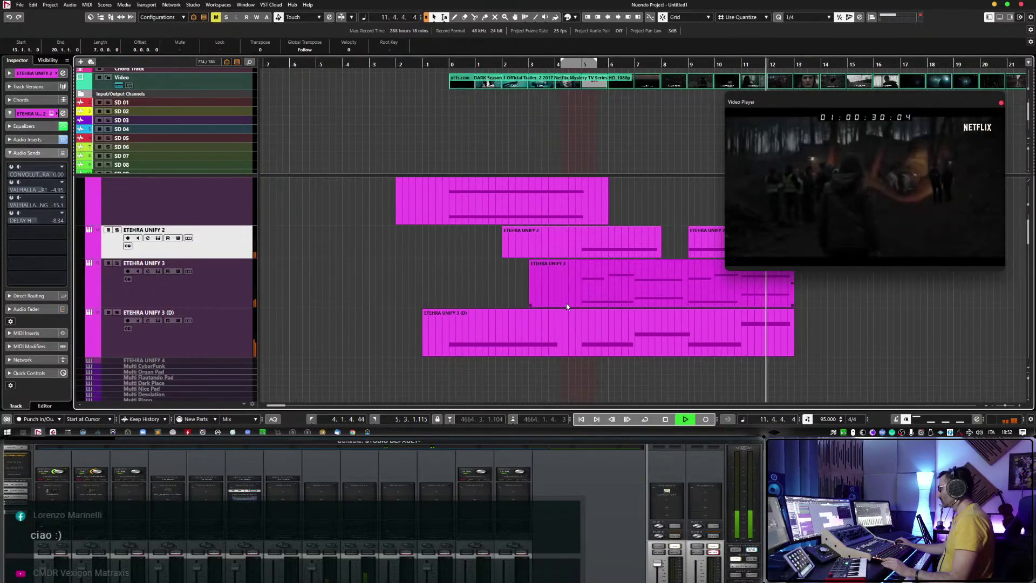
pyautogui.press('space')
# Duplicate the ETEHRA UNIFY 3 (D) track, leaving the copy without a MIDI part.
pyautogui.rightClick(207, 341)
pyautogui.click(248, 236)
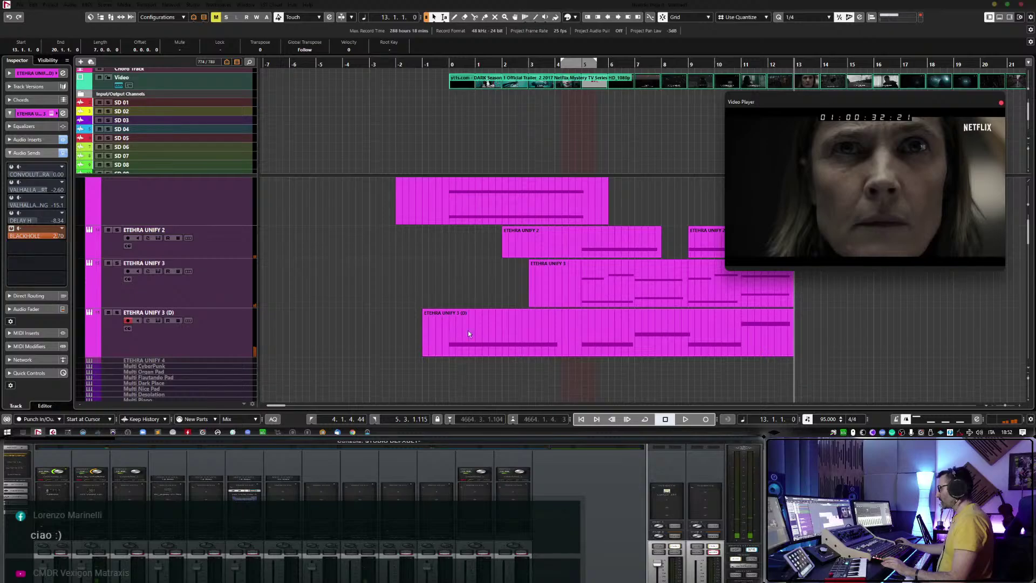
pyautogui.hotkey('ctrl', 'd')
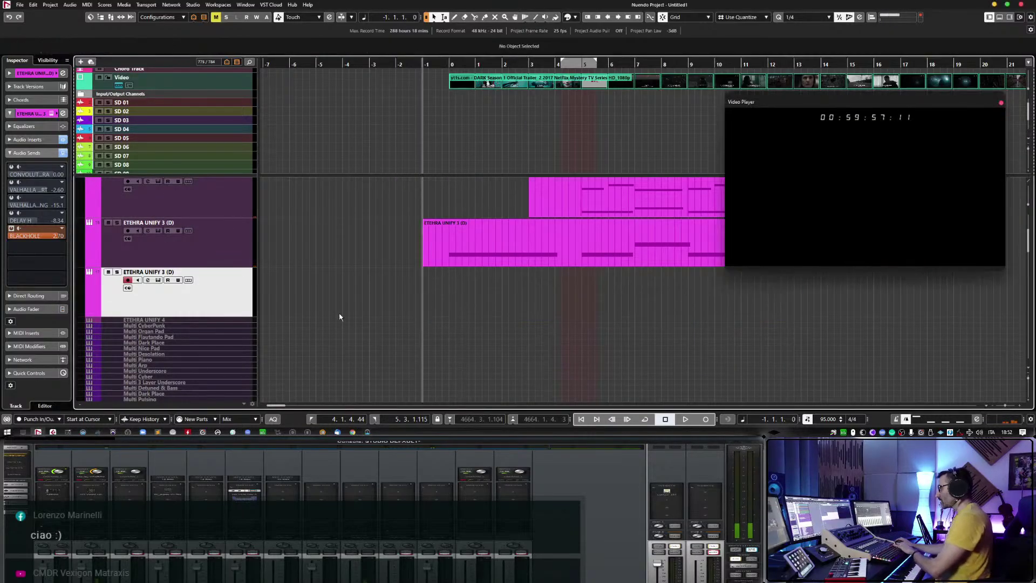
# Search the Unify presets on the duplicated track for "drum" and load Synth Drum 02.
pyautogui.click(159, 280)
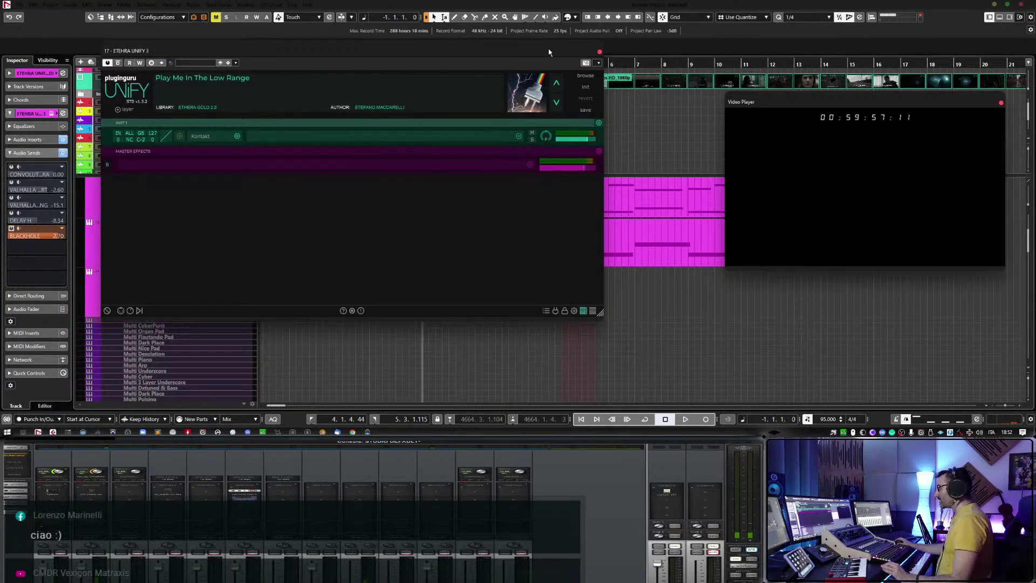
pyautogui.moveTo(548, 52); pyautogui.dragTo(549, 88)
pyautogui.click(592, 113)
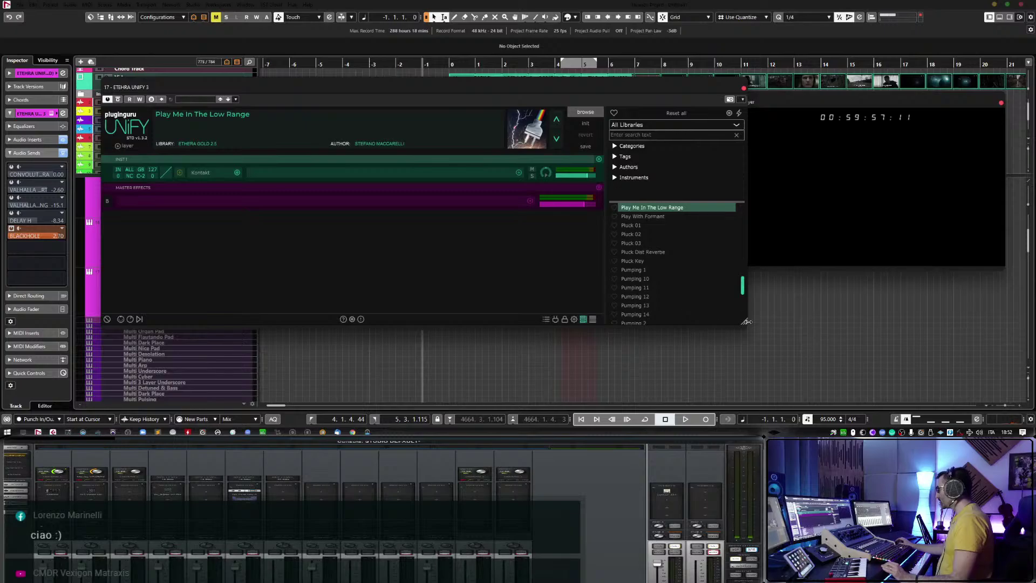
pyautogui.moveTo(741, 323); pyautogui.dragTo(532, 356)
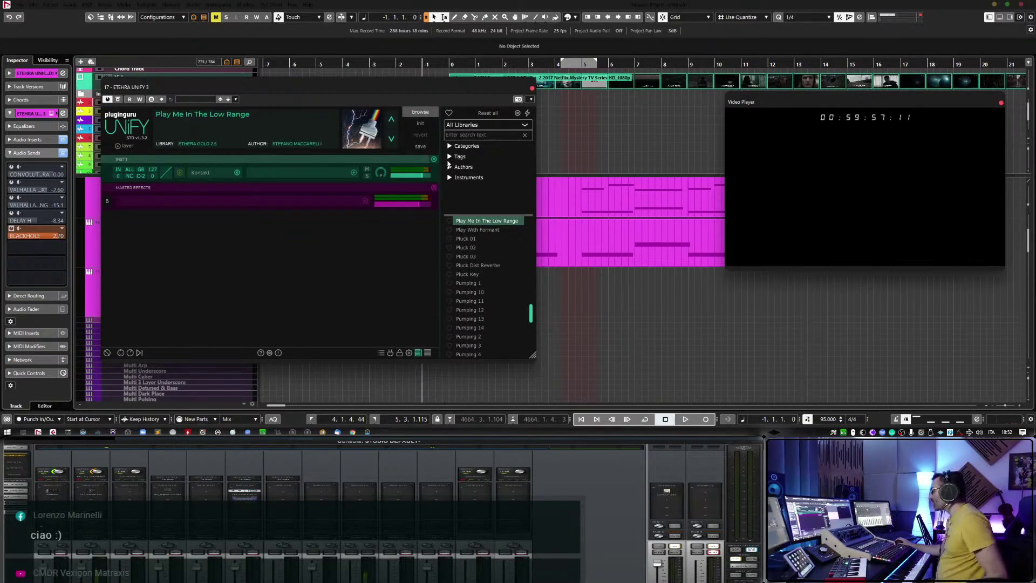
pyautogui.click(475, 135)
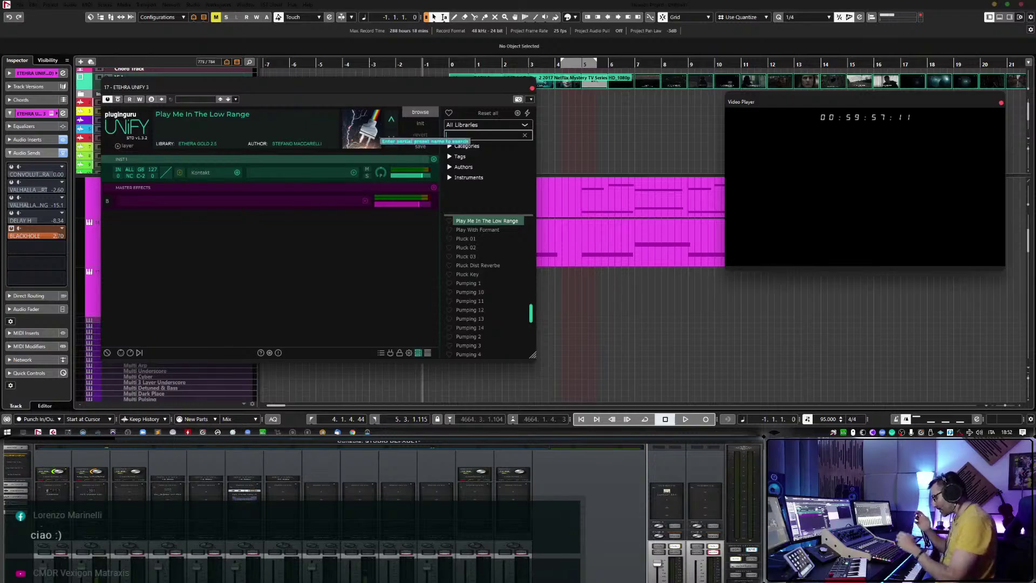
pyautogui.write('drum')
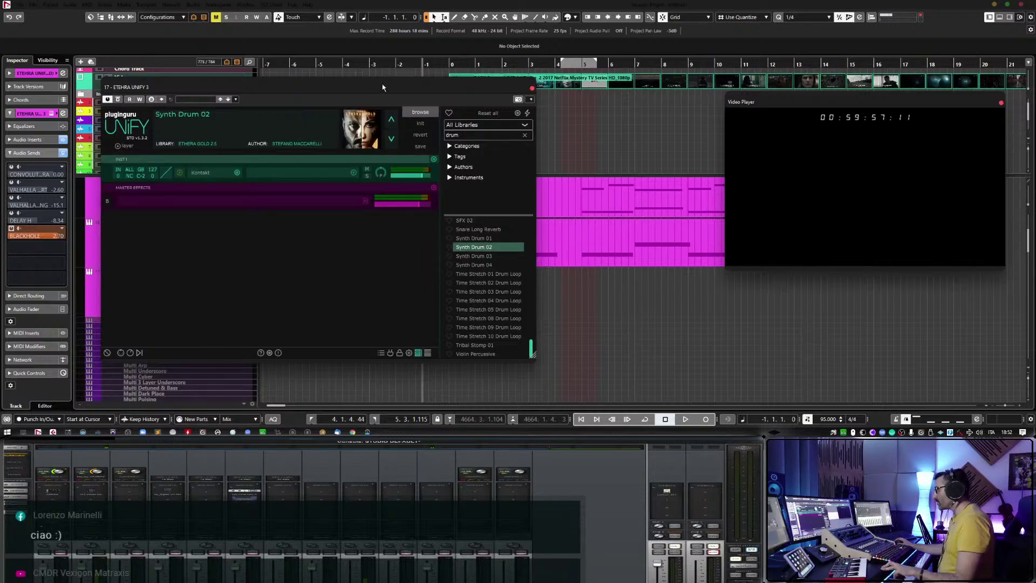
pyautogui.moveTo(383, 87); pyautogui.dragTo(570, 65)
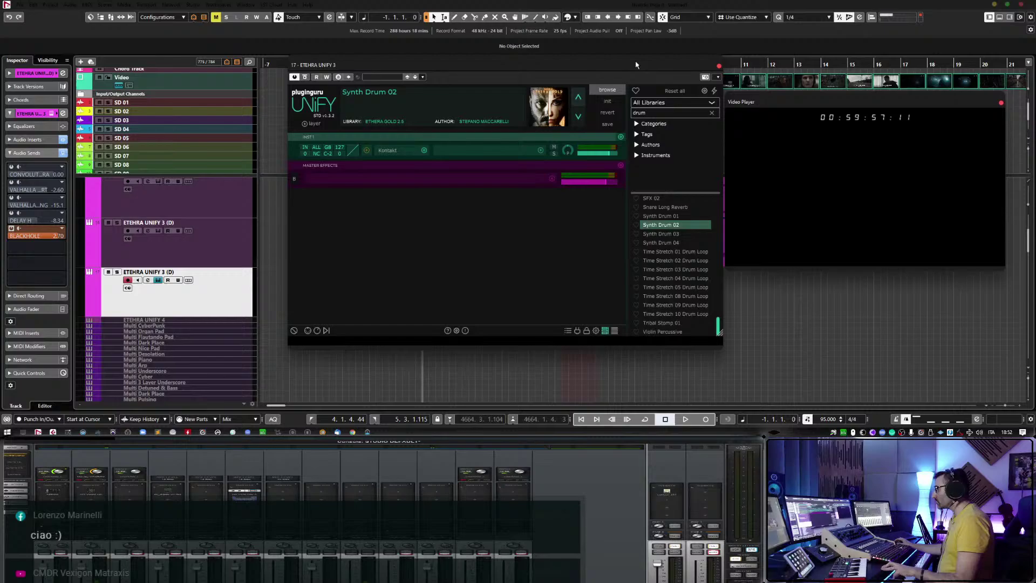
# Check the new track's audio sends and set its volume fader to 0.00 dB.
pyautogui.click(13, 153)
pyautogui.click(29, 179)
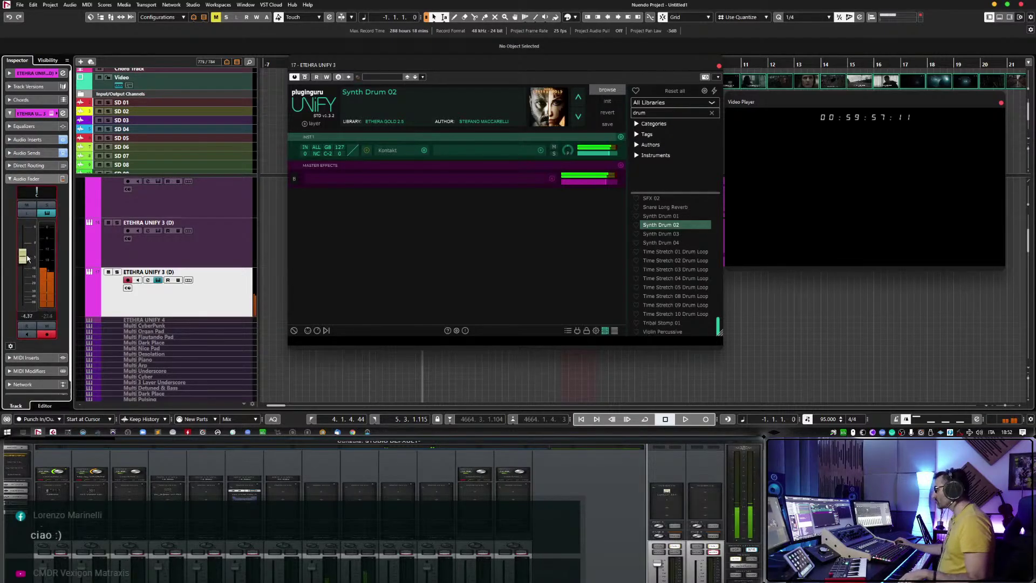
pyautogui.click(37, 153)
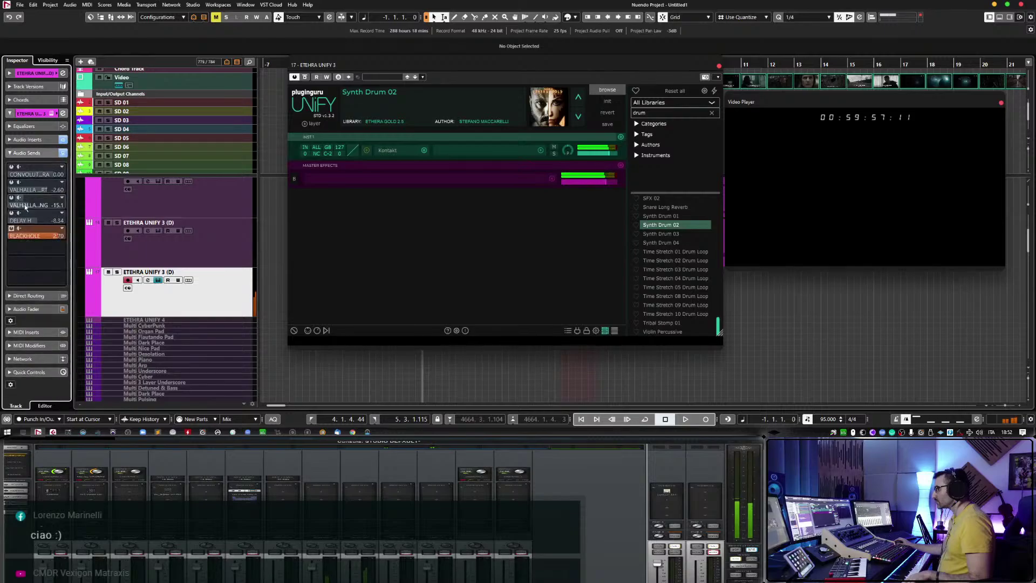
pyautogui.click(36, 153)
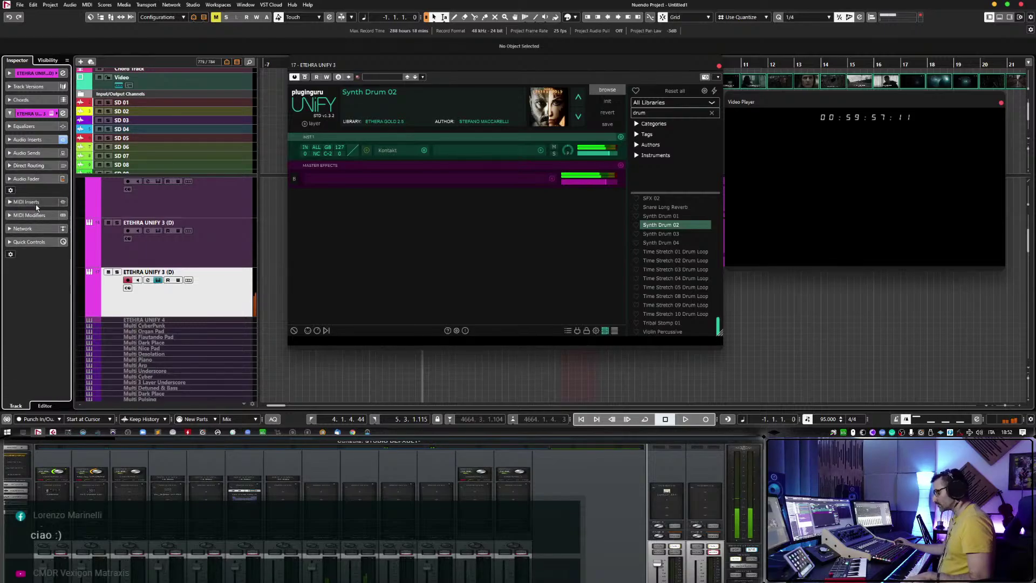
pyautogui.click(36, 179)
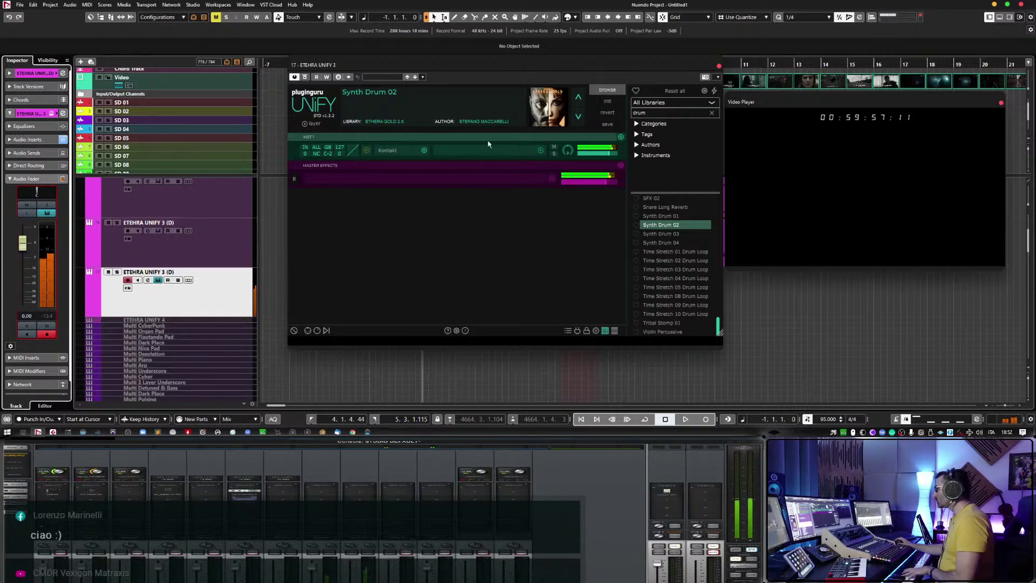
# Show the Kontakt instrument behind the Synth Drum 02 patch, and close the Kontakt and Unify windows.
pyautogui.click(396, 150)
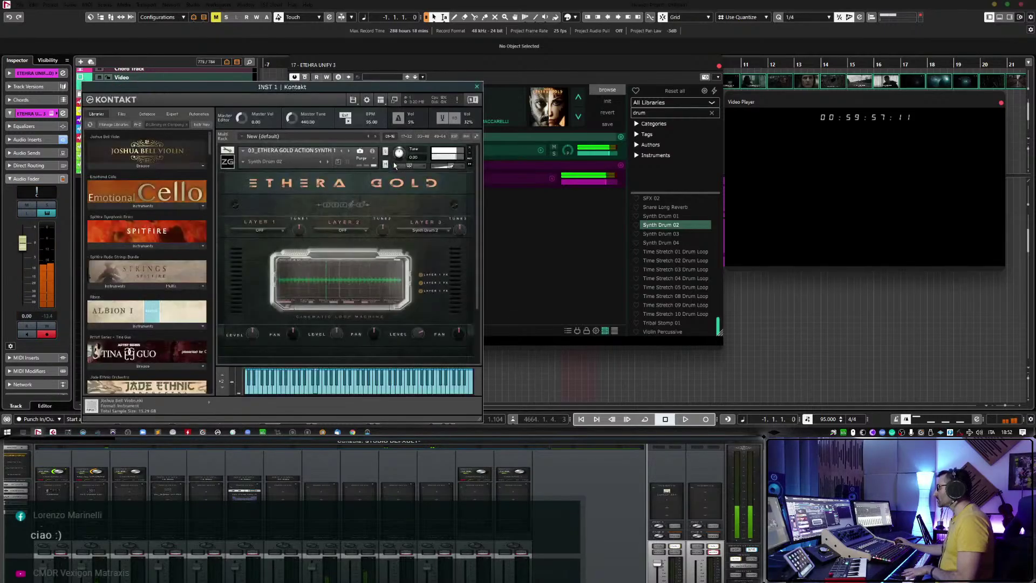
pyautogui.click(476, 87)
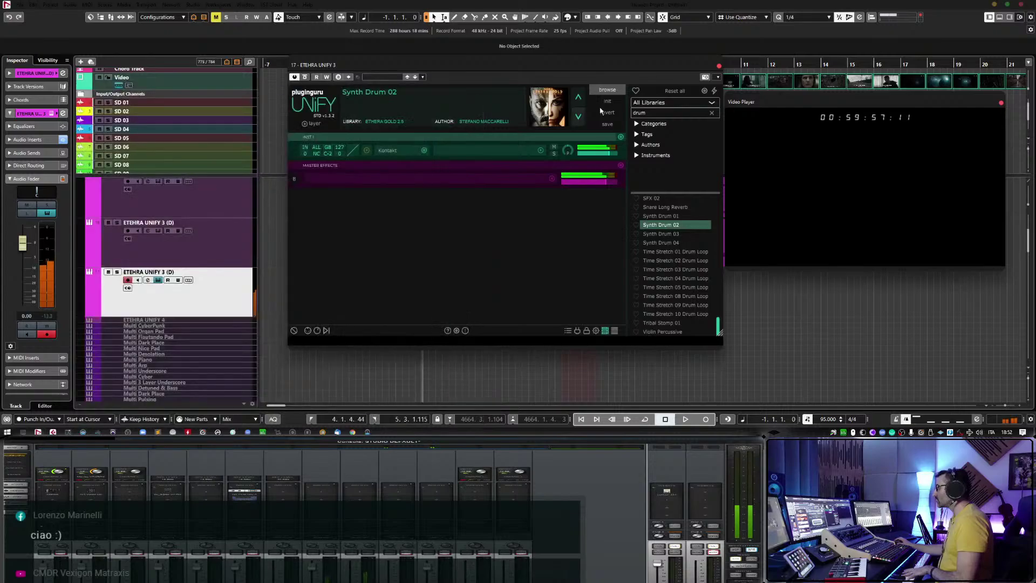
pyautogui.click(719, 66)
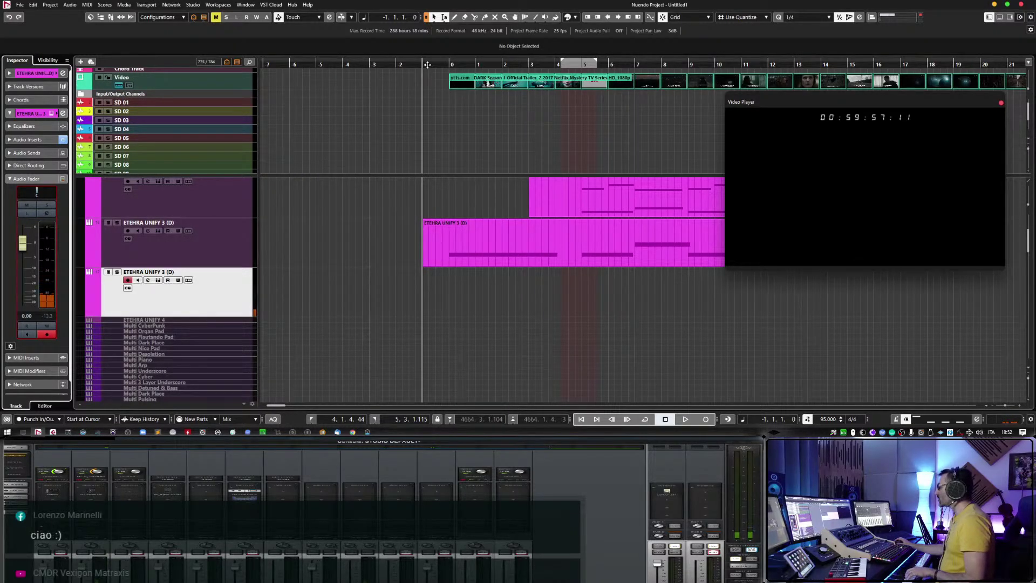
# Rehearse the drum sound against the trailer while adjusting the track's volume fader to -1.14 dB, and stop playback.
pyautogui.press('space')
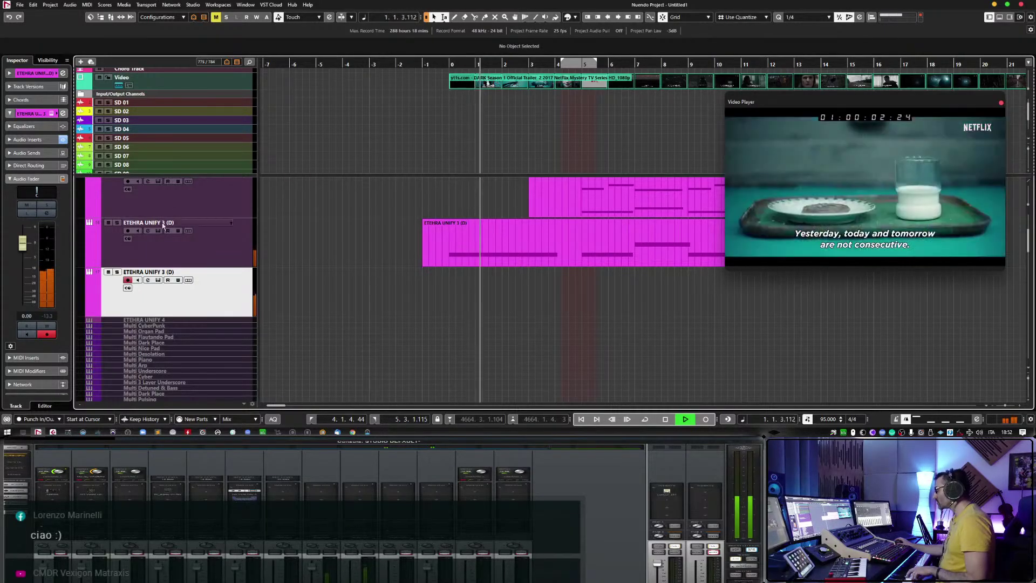
pyautogui.moveTo(24, 244); pyautogui.dragTo(28, 260)
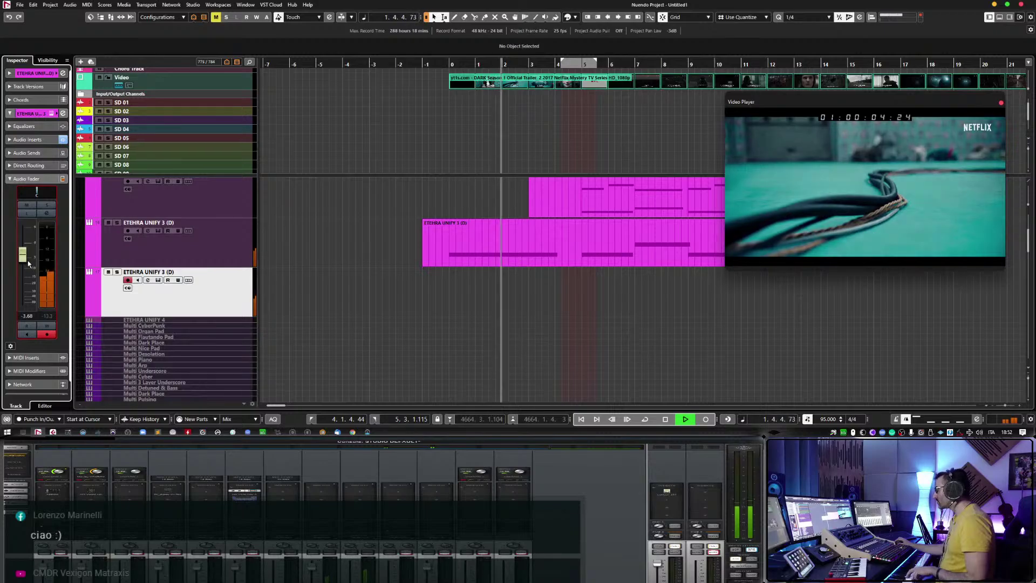
pyautogui.scroll(3, 28, 260)
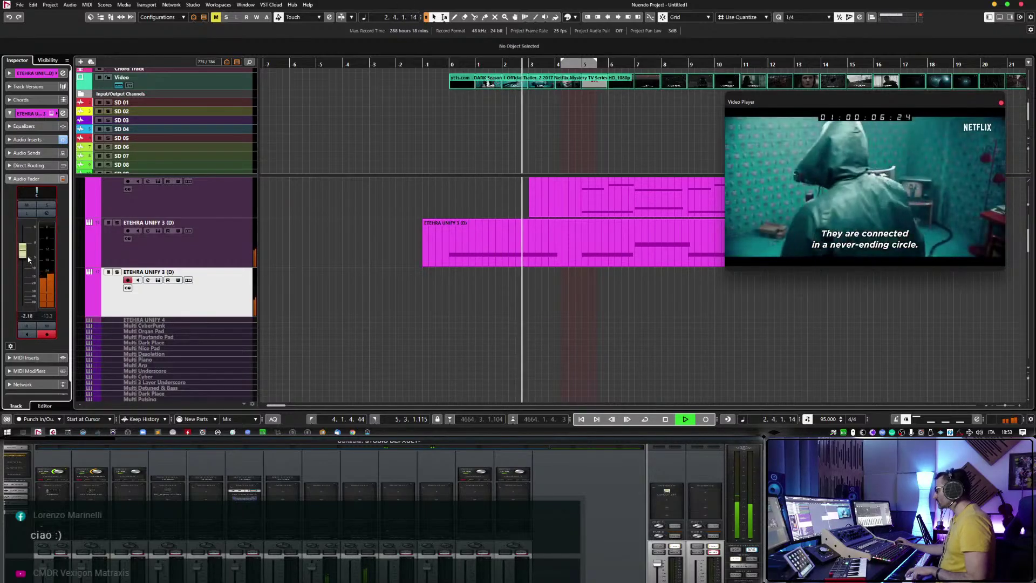
pyautogui.scroll(2, 28, 260)
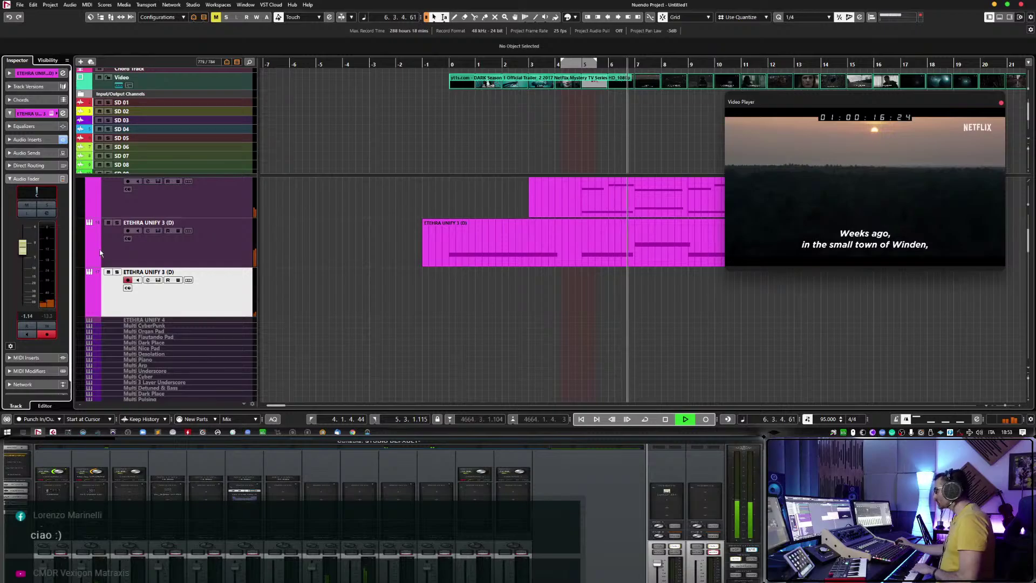
pyautogui.press('space')
# Try Synth Drum 03 and load Synth Drum 04 in Unify, set the track volume to -3.36 dB, and move the shrunken window off the arrangement.
pyautogui.click(157, 280)
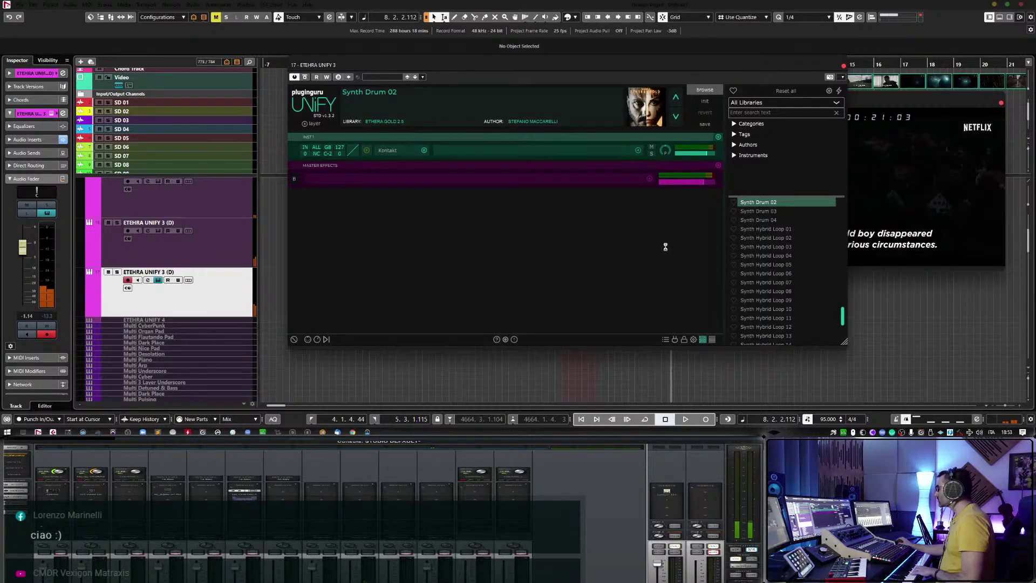
pyautogui.press('Down')
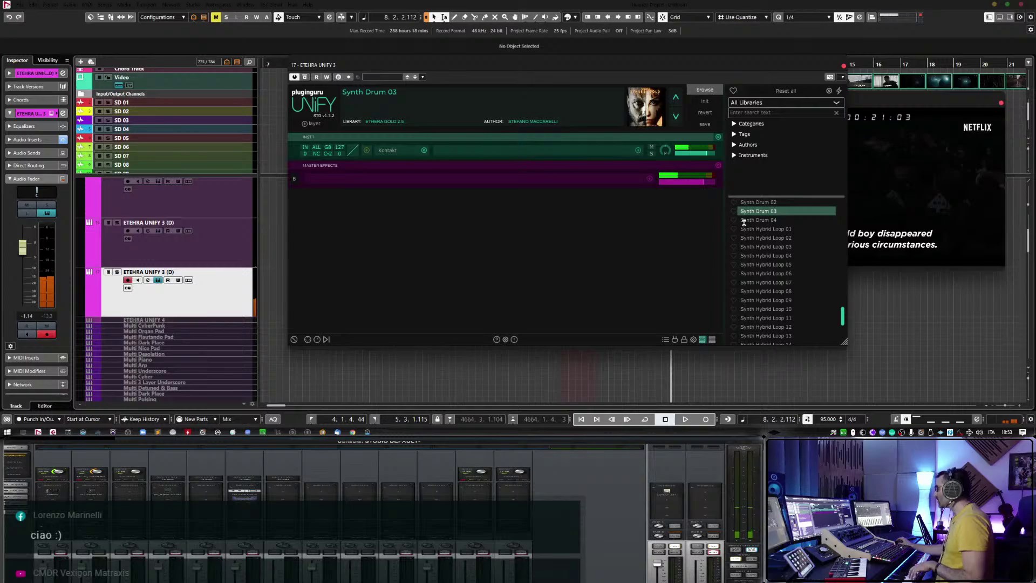
pyautogui.click(742, 220)
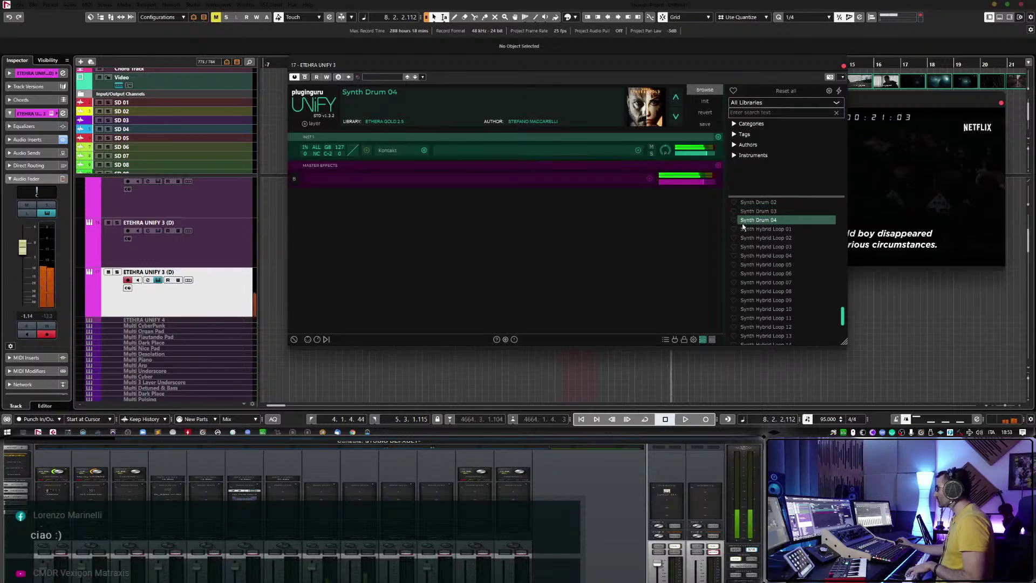
pyautogui.click(22, 260)
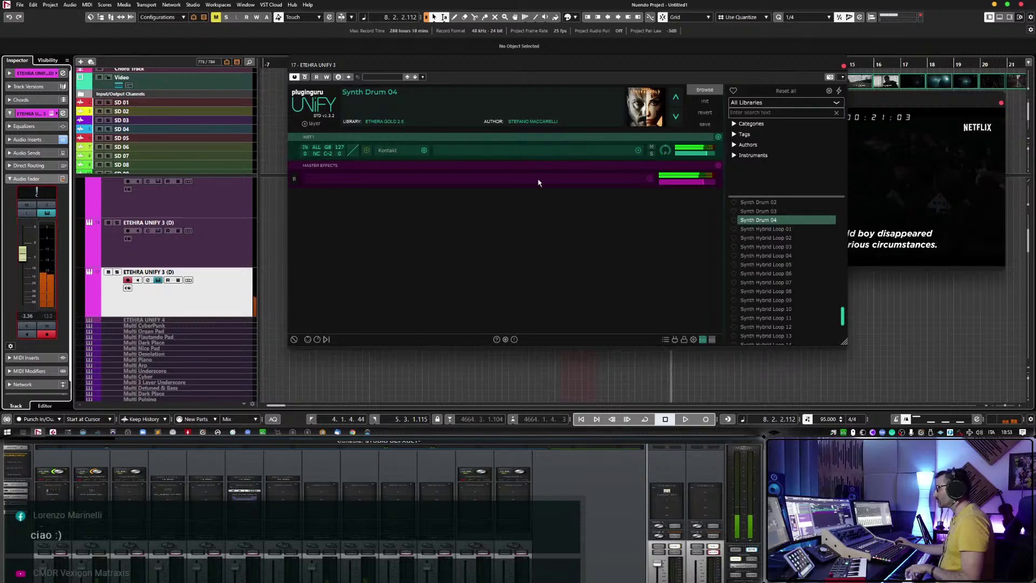
pyautogui.moveTo(842, 343); pyautogui.dragTo(733, 339)
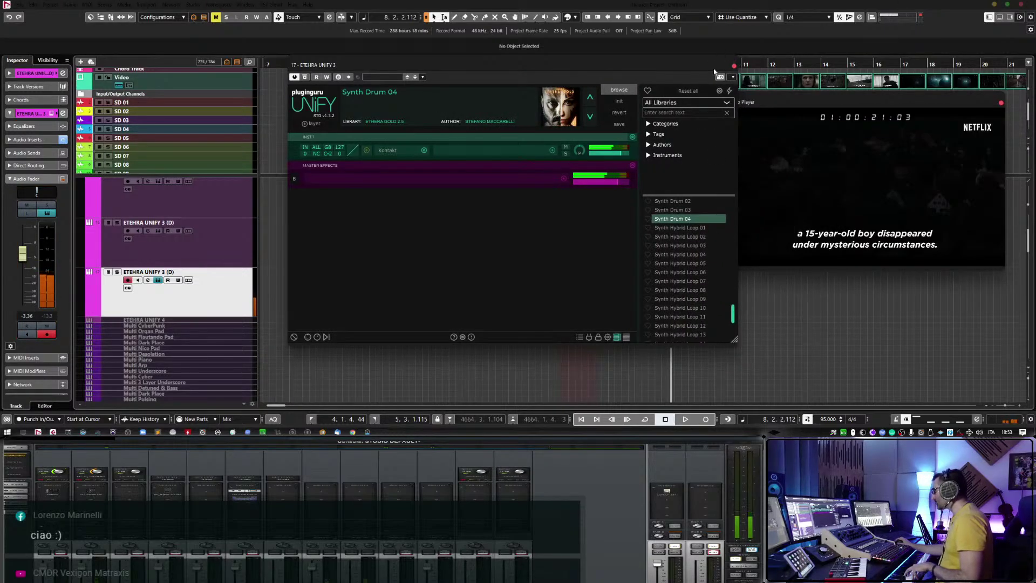
pyautogui.moveTo(714, 71); pyautogui.dragTo(454, 69)
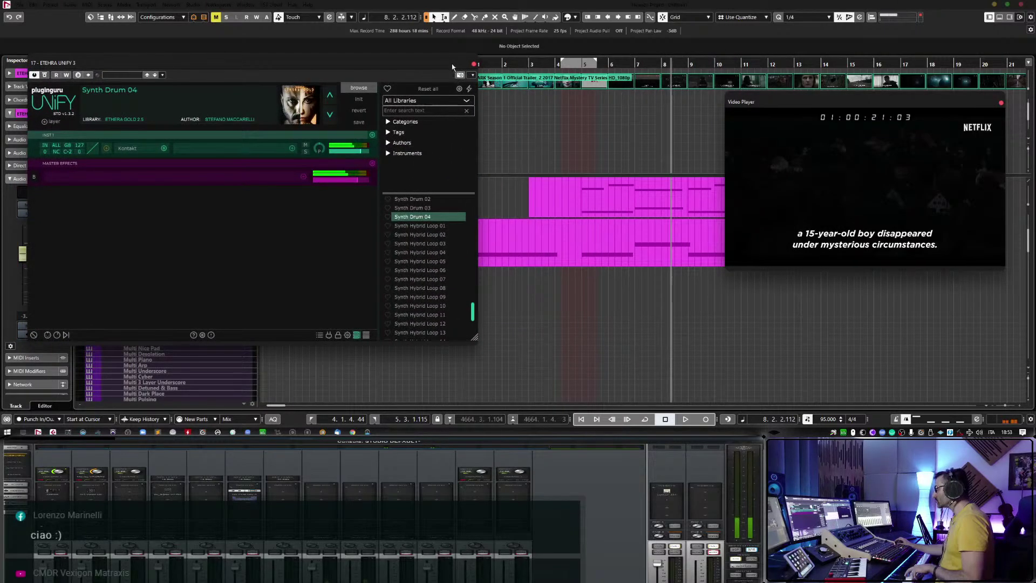
# Show the Kontakt instrument behind the Synth Drum 04 patch, and close the Kontakt and Unify windows.
pyautogui.click(139, 149)
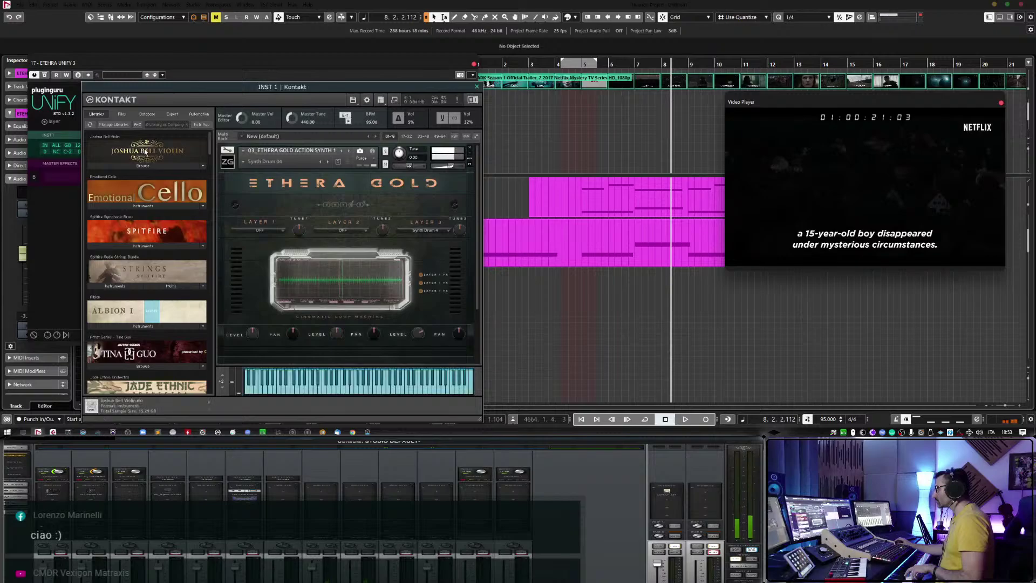
pyautogui.click(476, 88)
pyautogui.click(474, 64)
# Rehearse Synth Drum 04 against the trailer from just before bar 0, lower the track's volume fader to -15.3 dB, and stop playback.
pyautogui.doubleClick(410, 67)
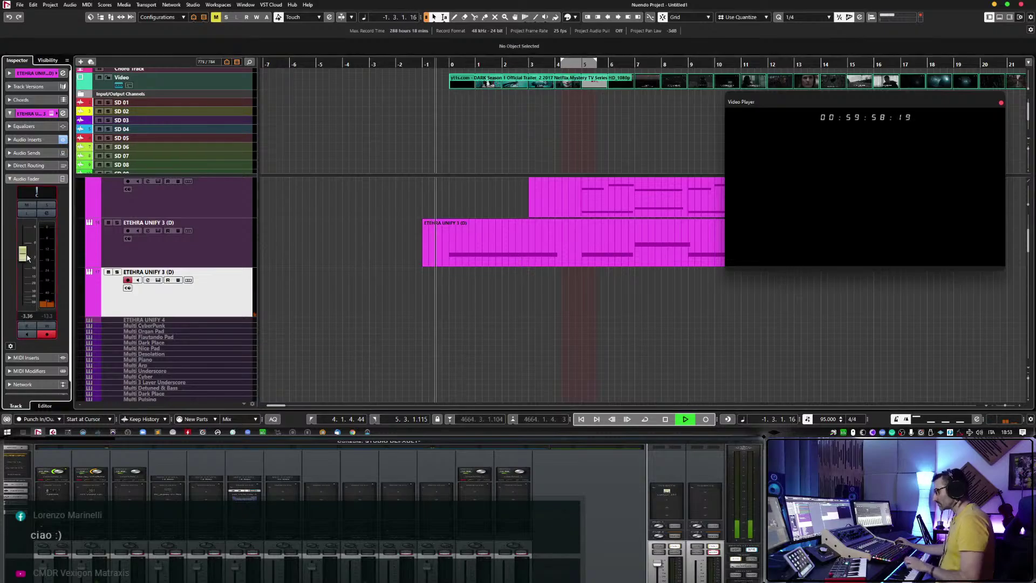
pyautogui.moveTo(27, 258); pyautogui.dragTo(27, 278)
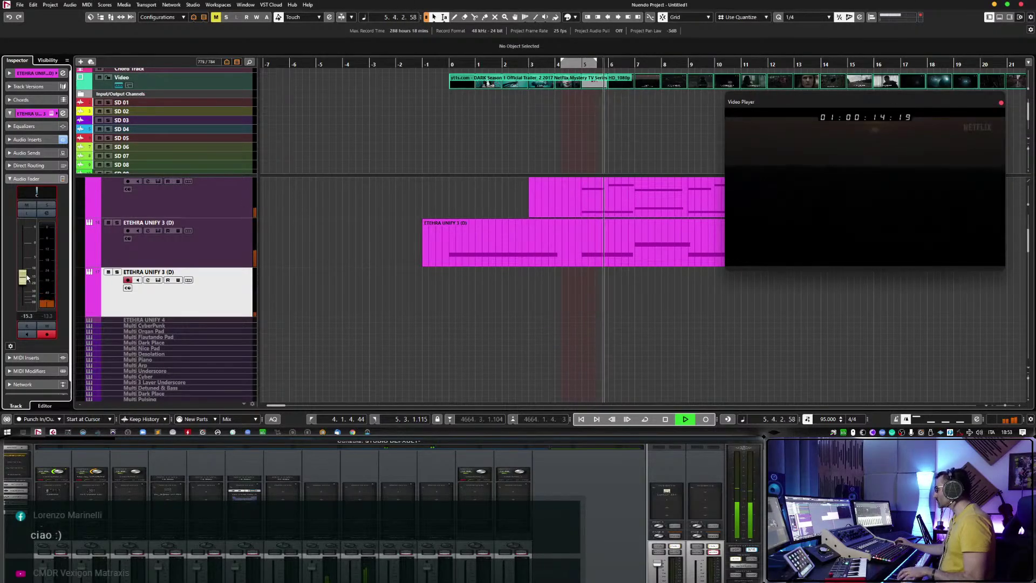
pyautogui.press('space')
# Reopen the track's Unify instrument and try the Synth Hybrid Loop 06 and Synth Hybrid Loop 09 patches.
pyautogui.click(147, 279)
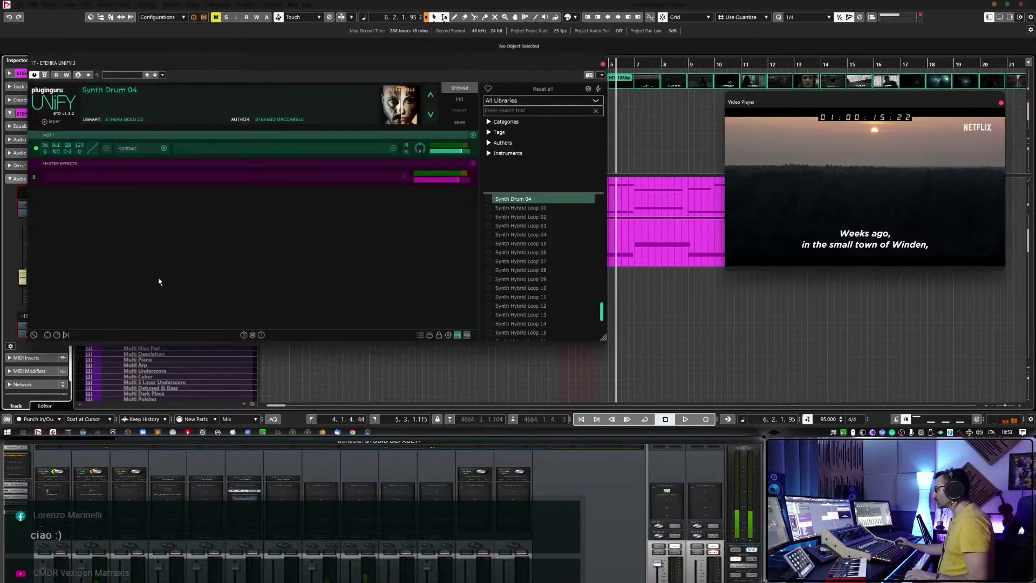
pyautogui.click(526, 262)
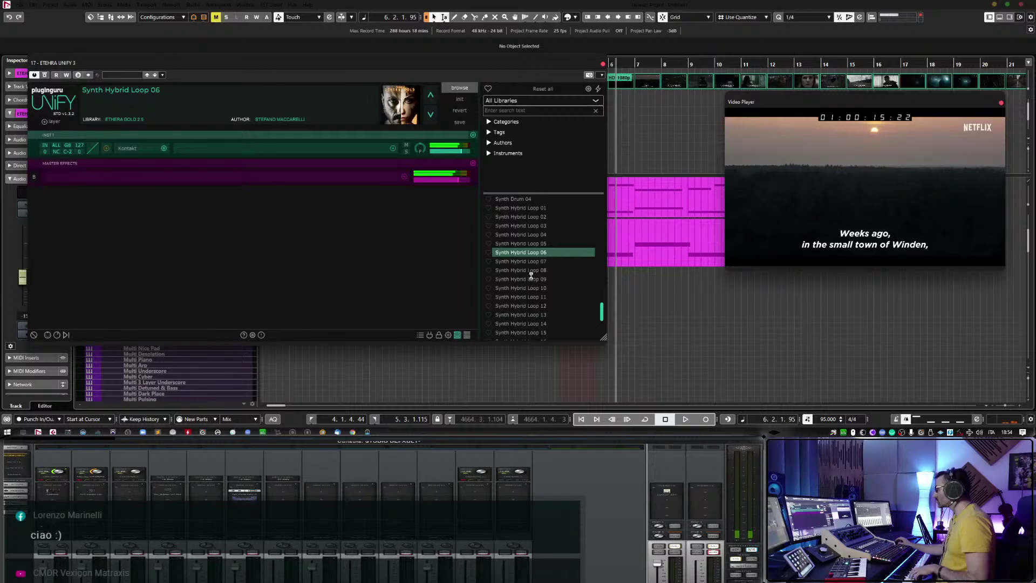
pyautogui.click(531, 276)
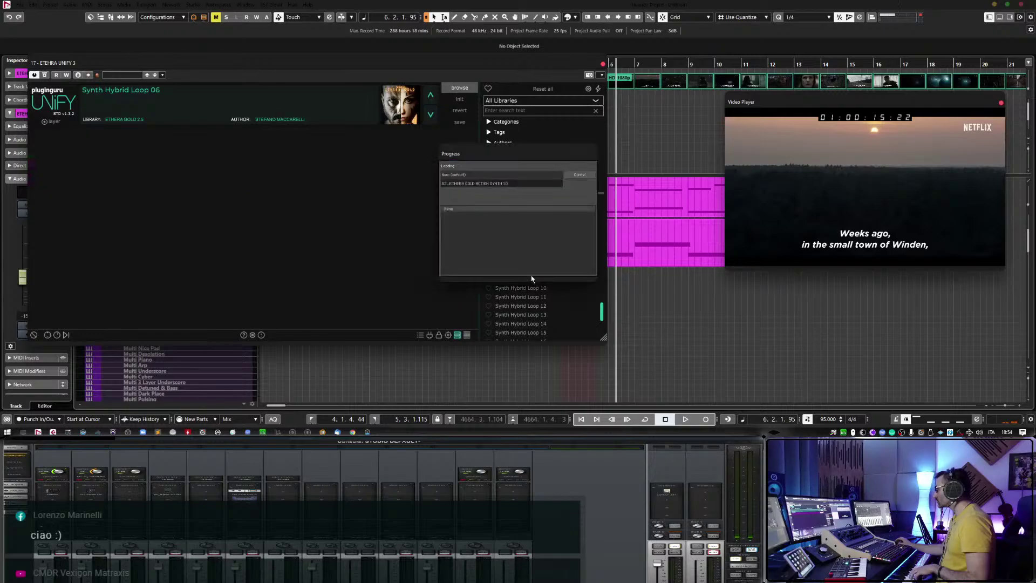
# Search the Unify presets for "drum loop", load Time Stretch 01 Drum Loop, and raise the track's volume fader.
pyautogui.click(509, 110)
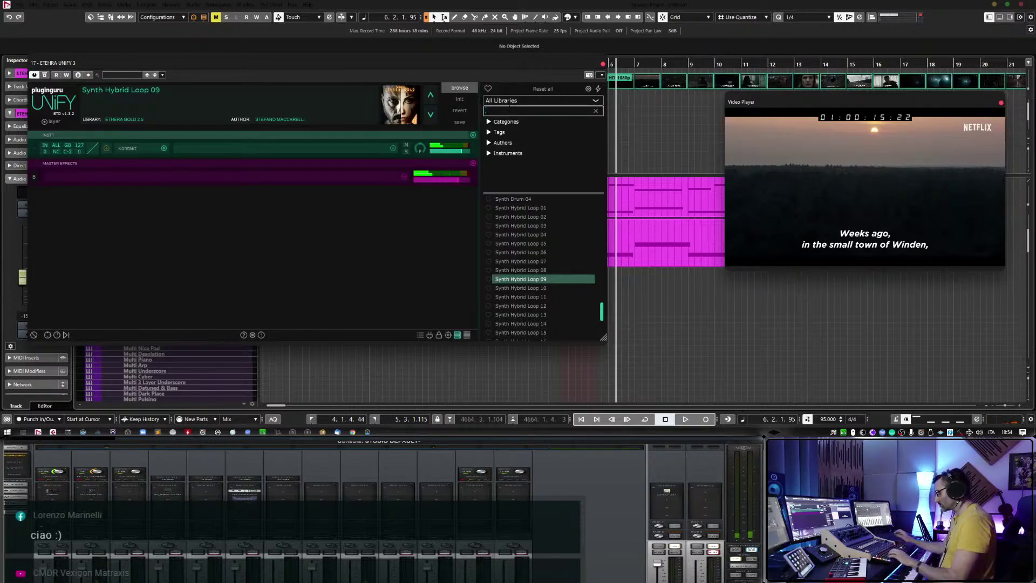
pyautogui.write('drum loop')
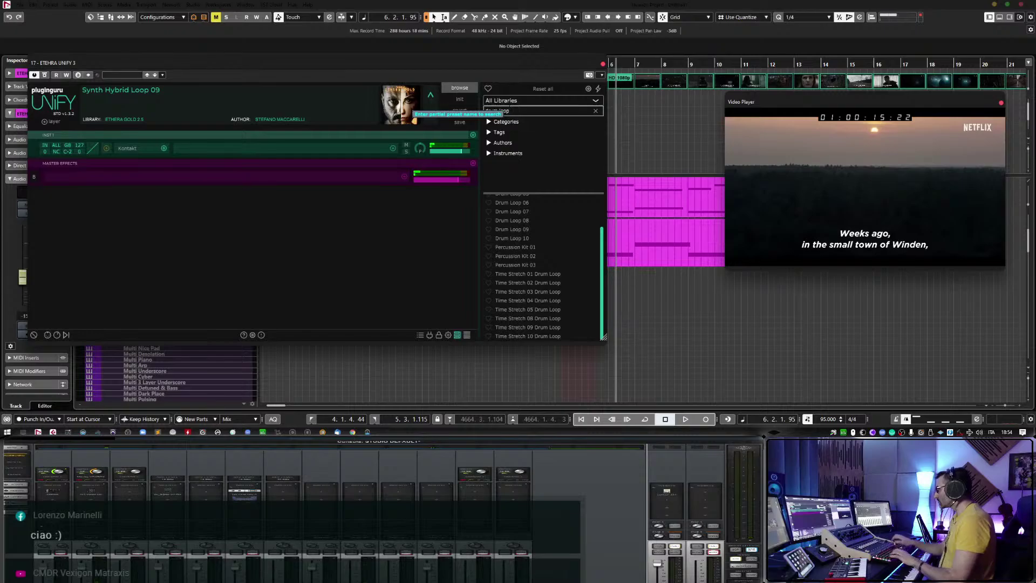
pyautogui.scroll(3, 559, 295)
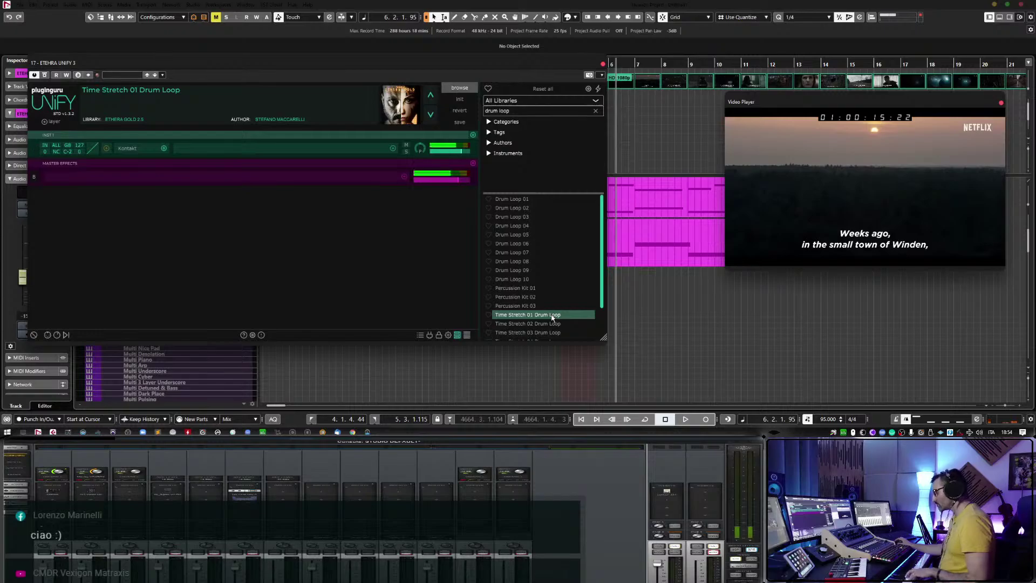
pyautogui.moveTo(22, 278); pyautogui.dragTo(23, 247)
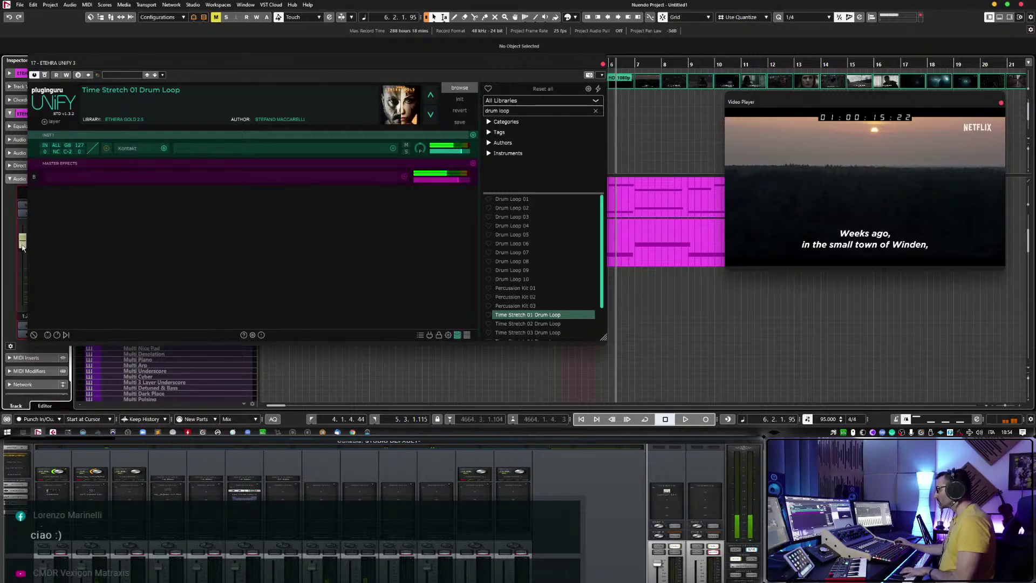
# Try Time Stretch 02 Drum Loop and Time Stretch 04 Drum Loop, and lower the track's volume fader slightly.
pyautogui.click(507, 325)
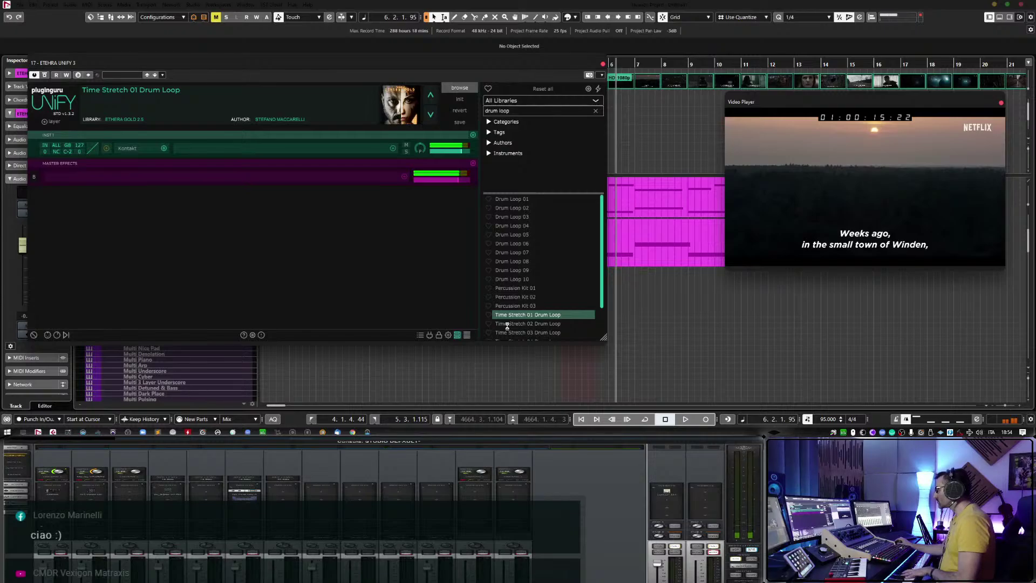
pyautogui.click(507, 324)
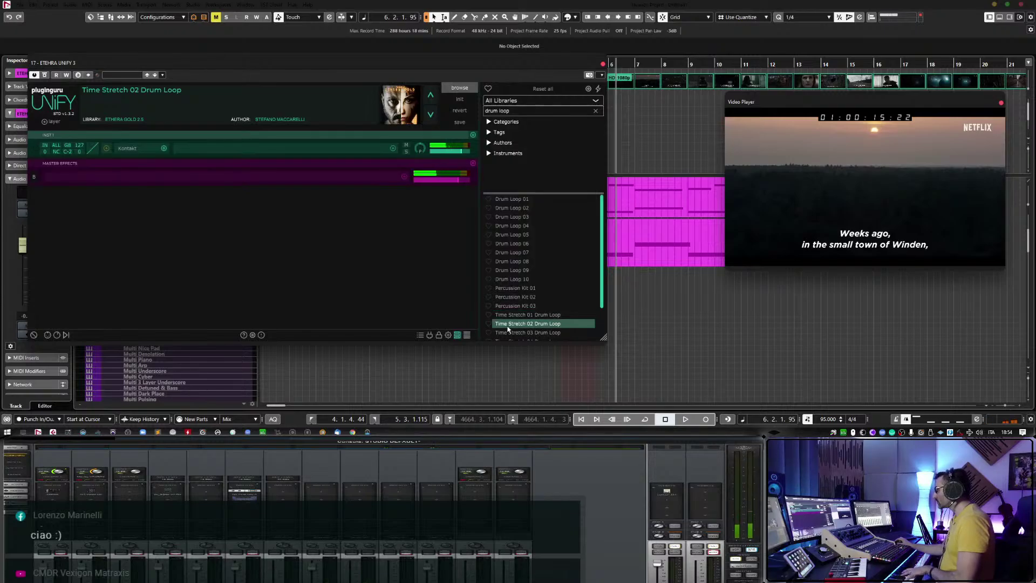
pyautogui.scroll(-3, 514, 319)
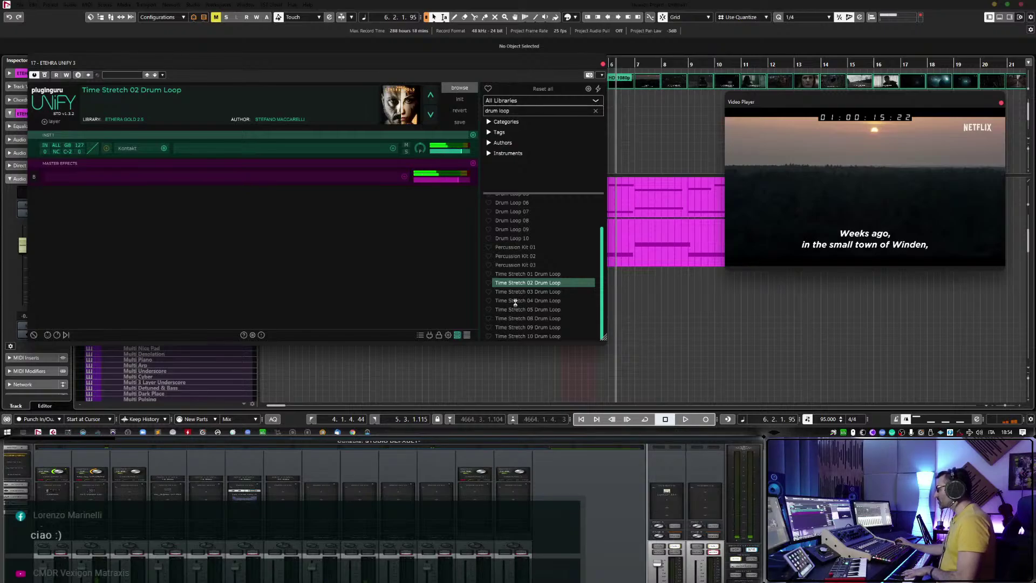
pyautogui.click(514, 301)
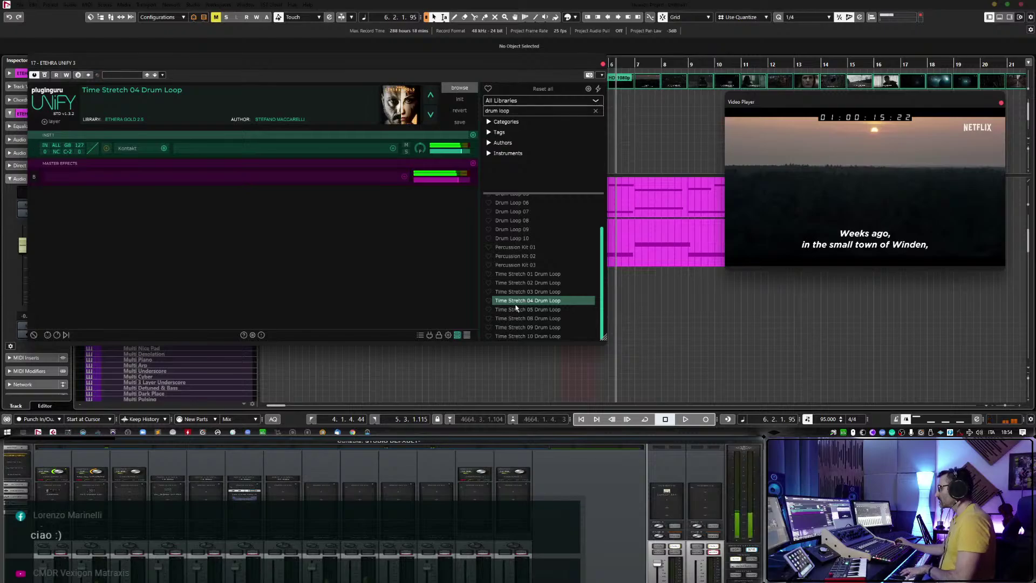
pyautogui.moveTo(23, 247); pyautogui.dragTo(23, 251)
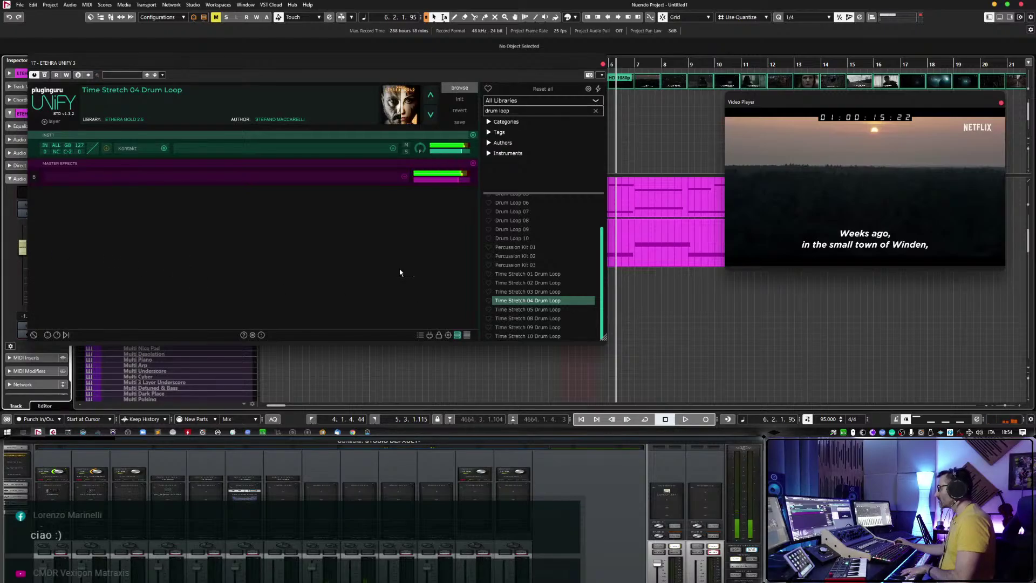
# Load Time Stretch 08 Drum Loop, set the track volume to 0.44 dB, and move the Unify window clear of the track's fader.
pyautogui.click(544, 319)
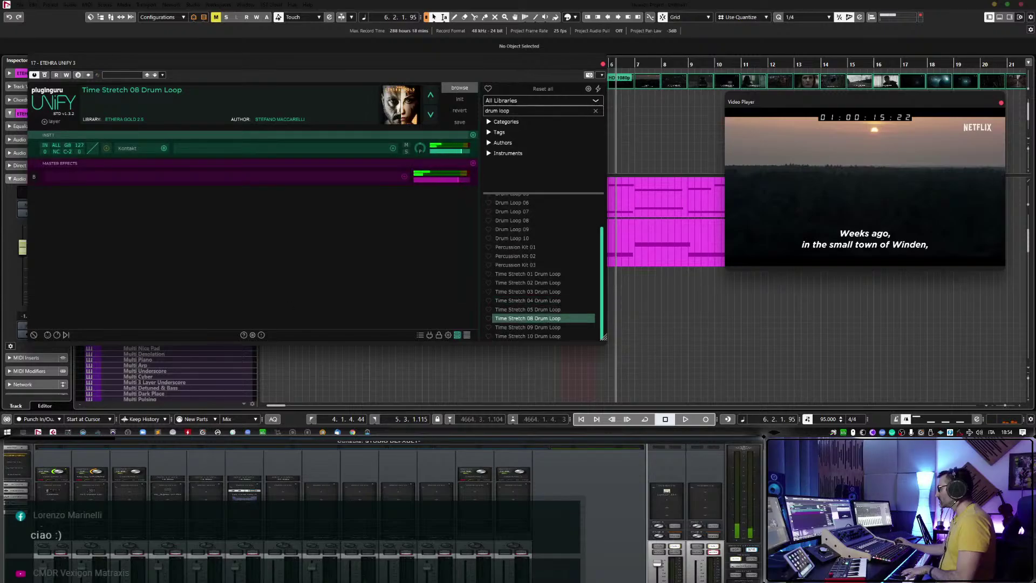
pyautogui.moveTo(23, 249); pyautogui.dragTo(22, 244)
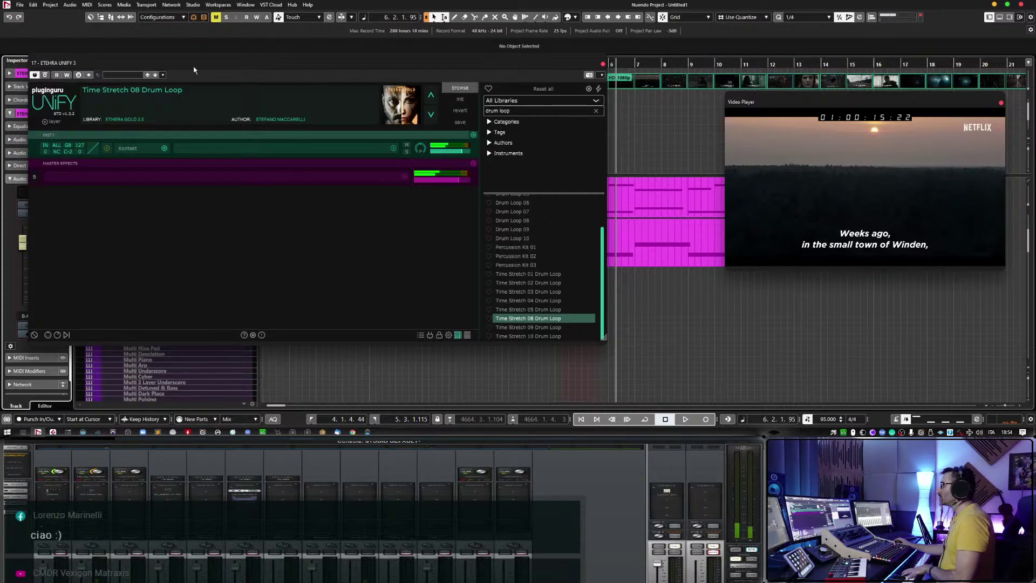
pyautogui.moveTo(194, 70); pyautogui.dragTo(306, 93)
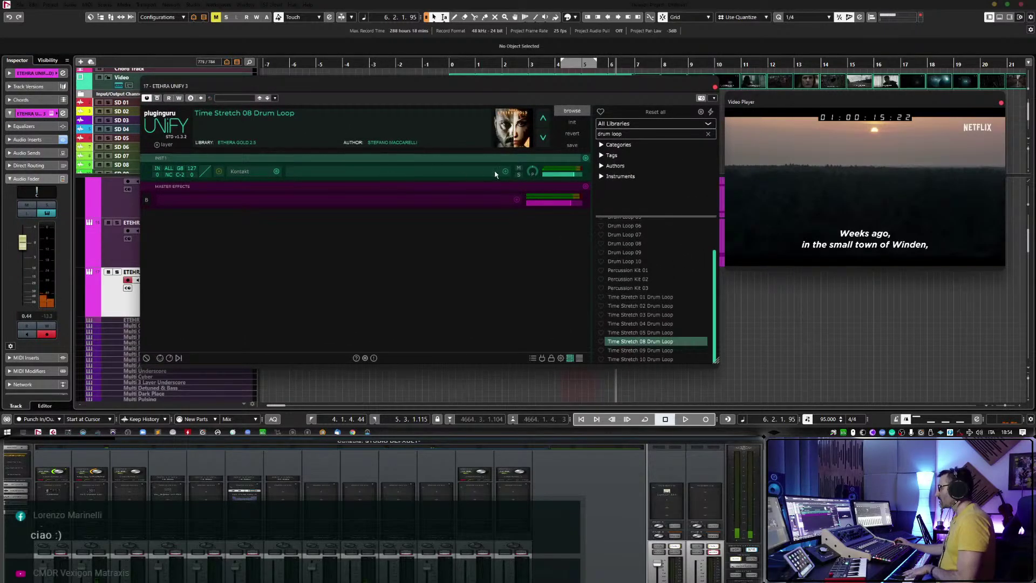
# Add the Unify Standard Omega Delay effect to the Kontakt layer of Time Stretch 08 Drum Loop.
pyautogui.click(505, 173)
pyautogui.moveTo(540, 177)
pyautogui.moveTo(595, 178)
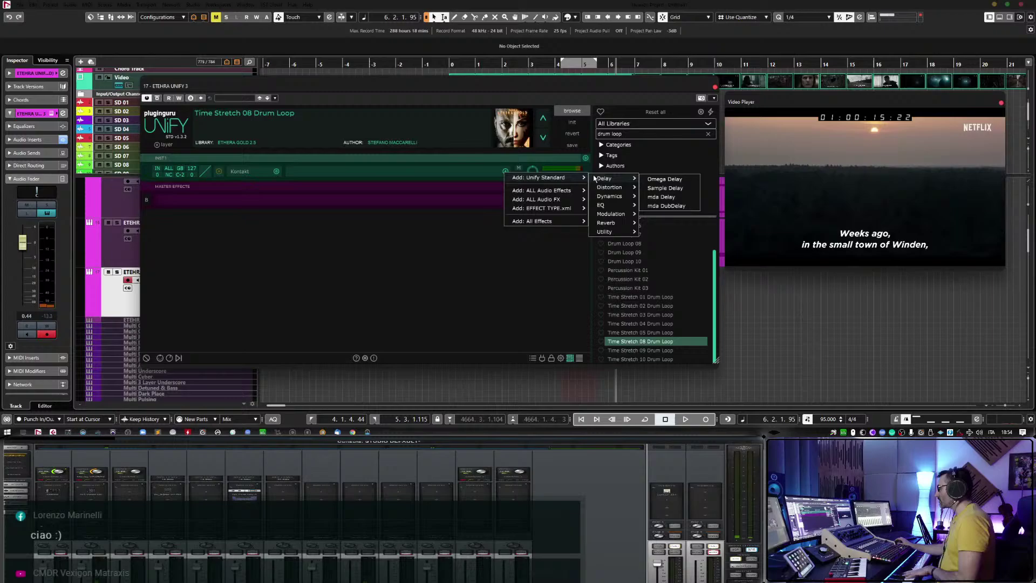
pyautogui.click(664, 179)
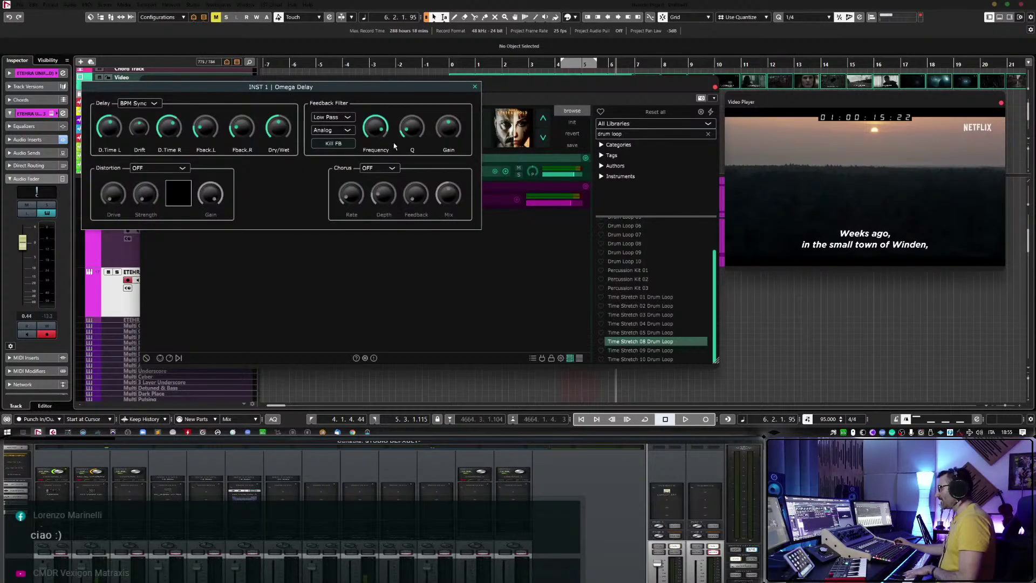
# Raise Omega Delay's feedback, dry/wet mix to 51 % and filter gain, set the track volume to 0.65 dB, and close both plugin windows.
pyautogui.moveTo(323, 87); pyautogui.dragTo(453, 147)
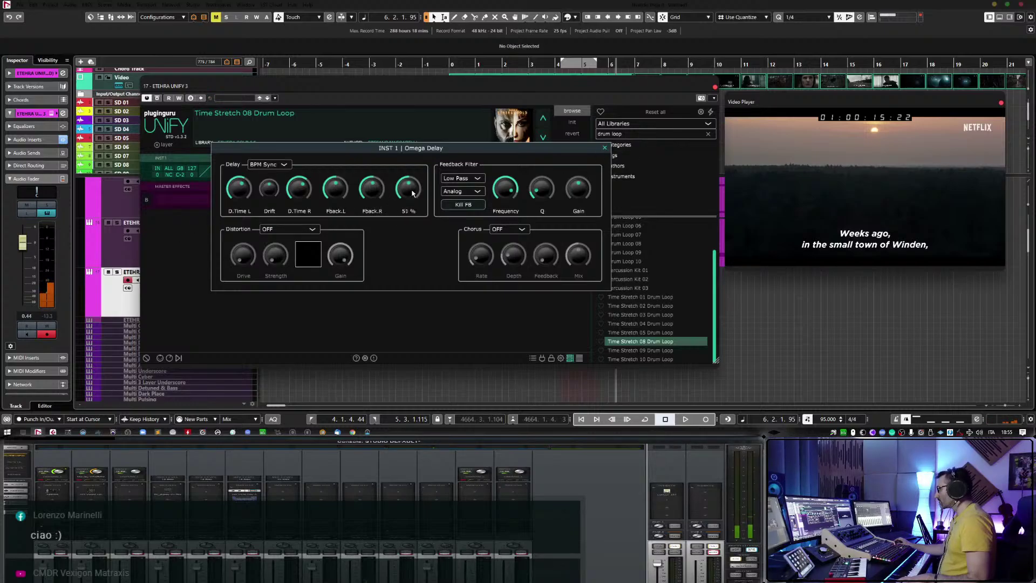
pyautogui.moveTo(579, 186); pyautogui.dragTo(586, 175)
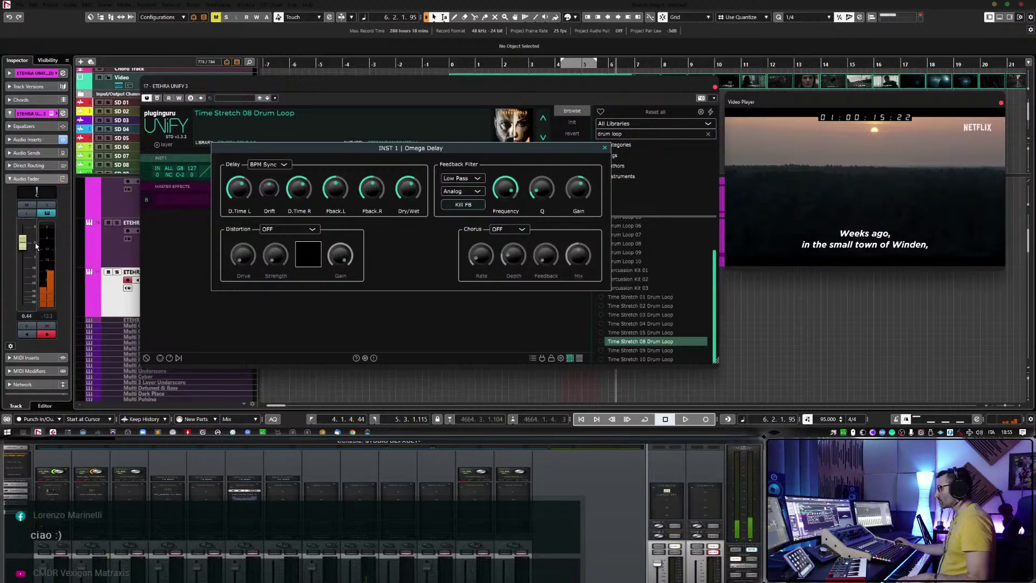
pyautogui.moveTo(29, 246); pyautogui.dragTo(29, 248)
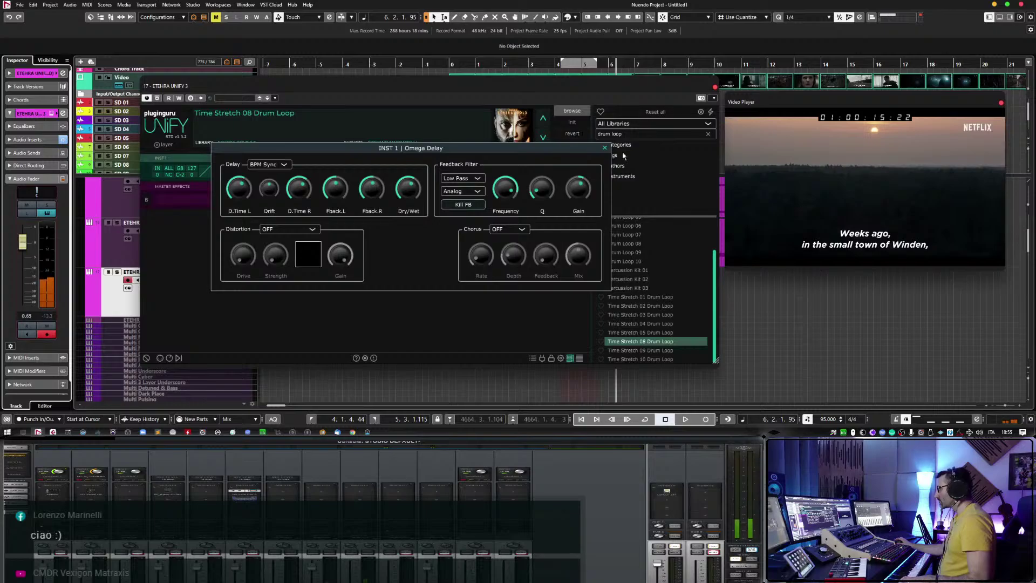
pyautogui.click(604, 147)
pyautogui.click(715, 87)
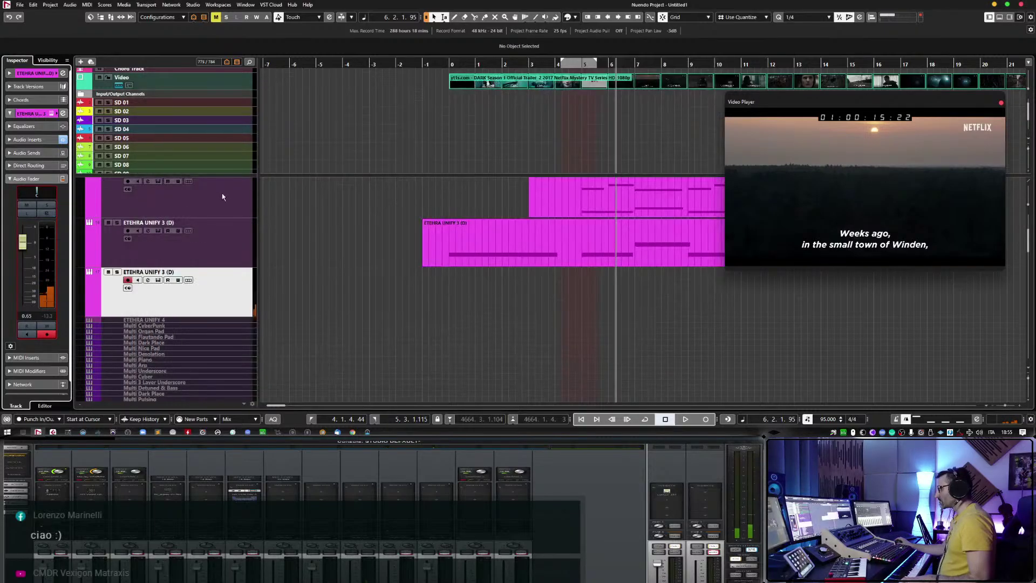
# Rehearse the drum loop against the trailer from just before bar 0, set the track volume to -1.91 dB, and stop playback.
pyautogui.click(434, 65)
pyautogui.press('space')
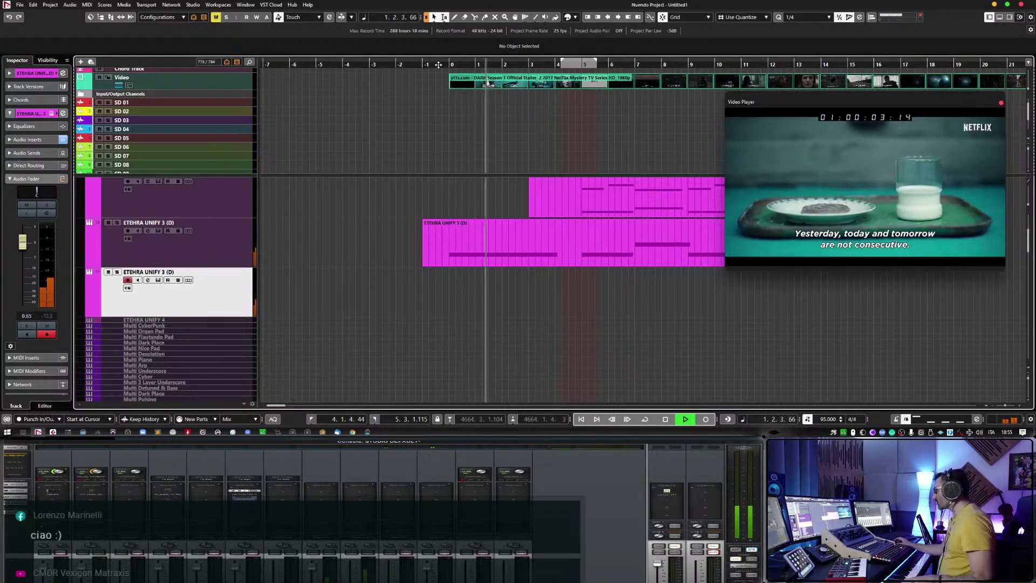
pyautogui.moveTo(22, 241); pyautogui.dragTo(24, 262)
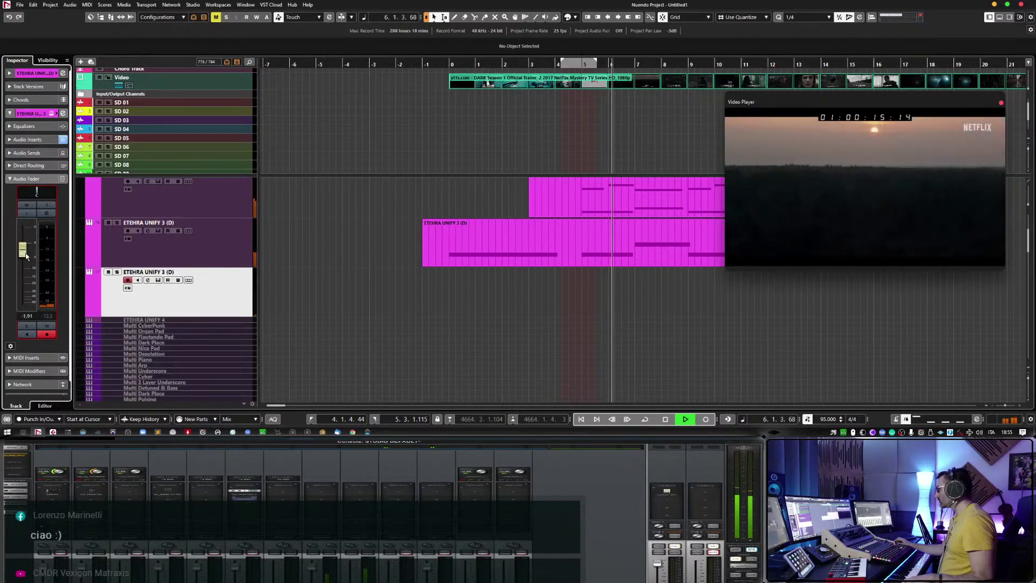
pyautogui.press('space')
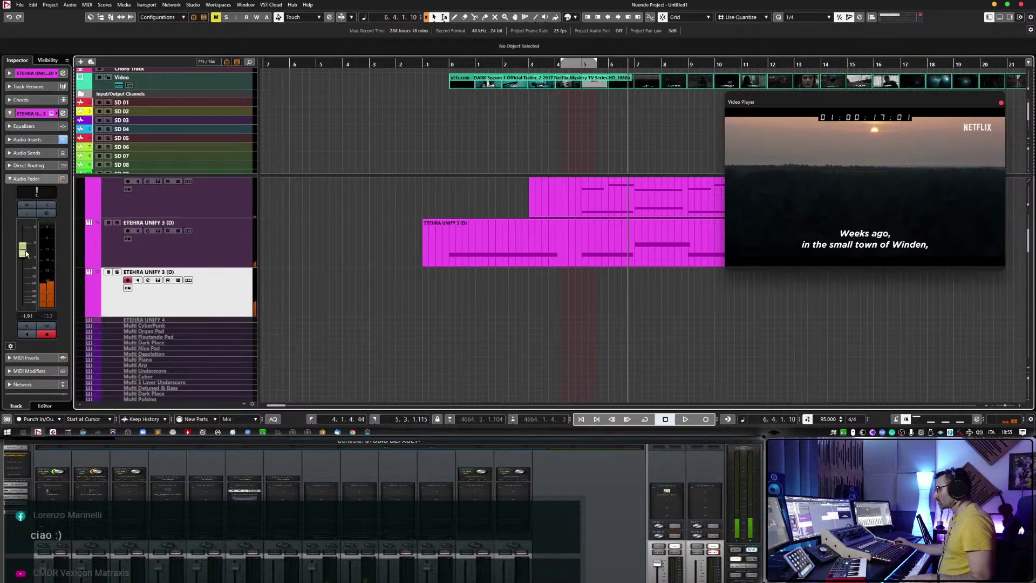
# Reopen Unify, examine the Kontakt instrument and its layer controls behind Time Stretch 08 Drum Loop, and close the Kontakt window.
pyautogui.click(161, 281)
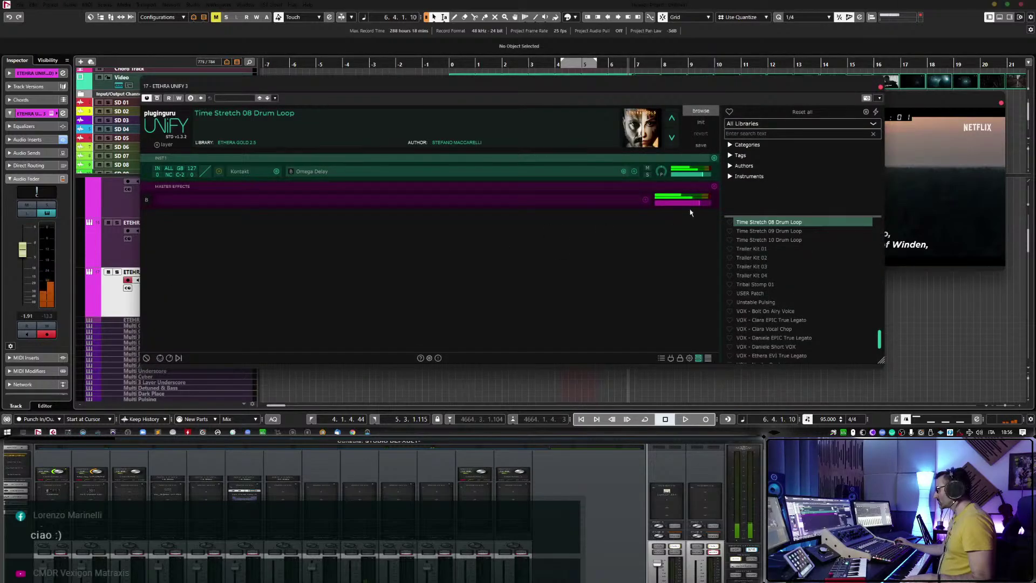
pyautogui.click(245, 171)
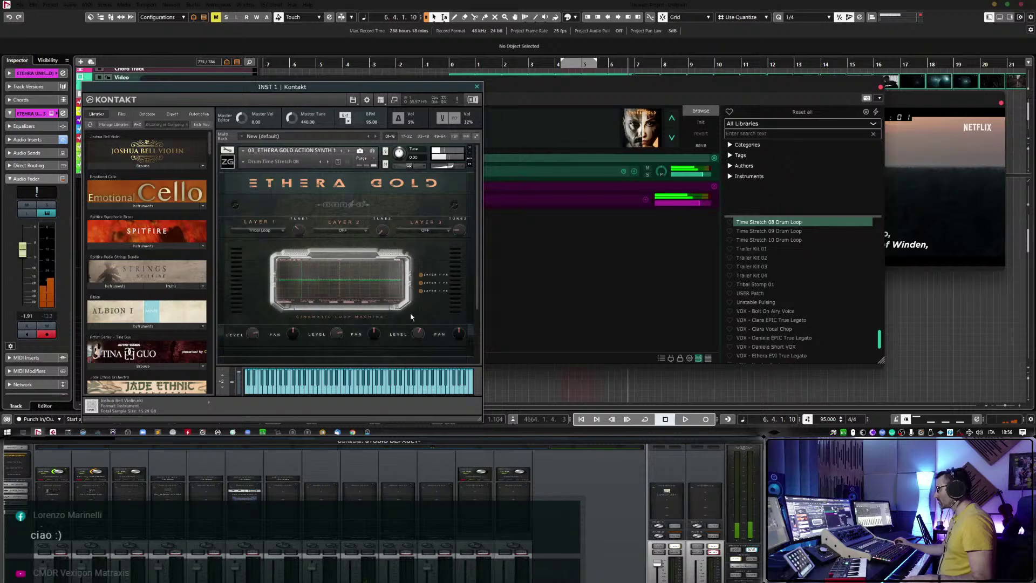
pyautogui.scroll(-3, 477, 200)
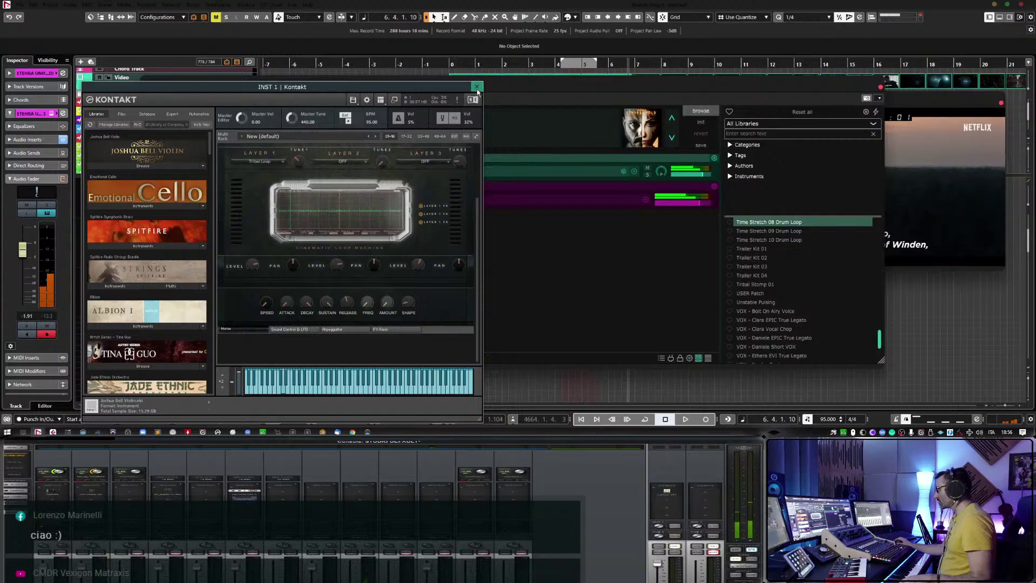
pyautogui.click(476, 86)
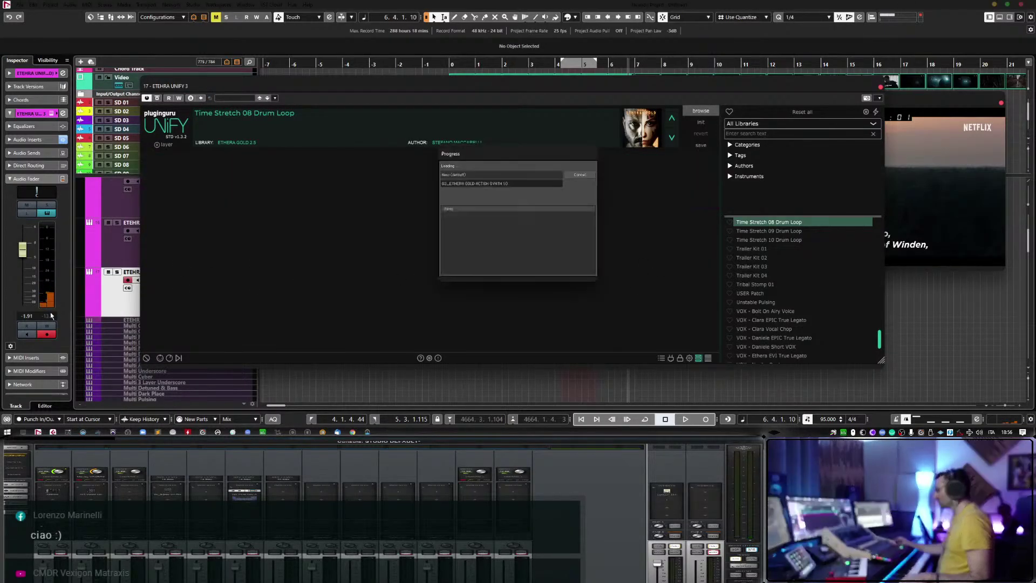
# Load Time Stretch 09 Drum Loop, look through the patches after it, set the track volume to -0.55 dB, and close Unify.
pyautogui.moveTo(23, 250); pyautogui.dragTo(24, 256)
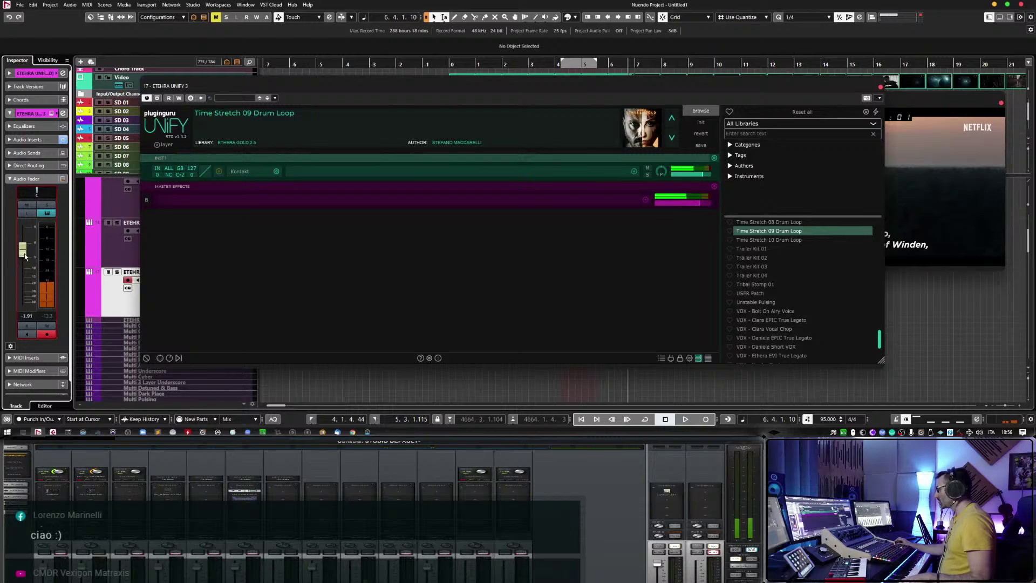
pyautogui.scroll(-1, 829, 271)
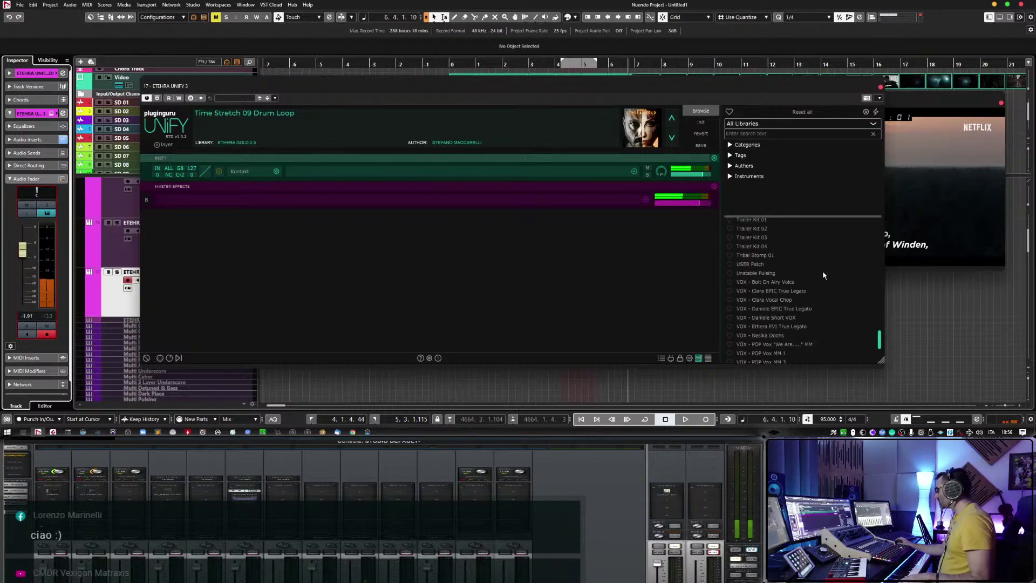
pyautogui.scroll(-3, 812, 278)
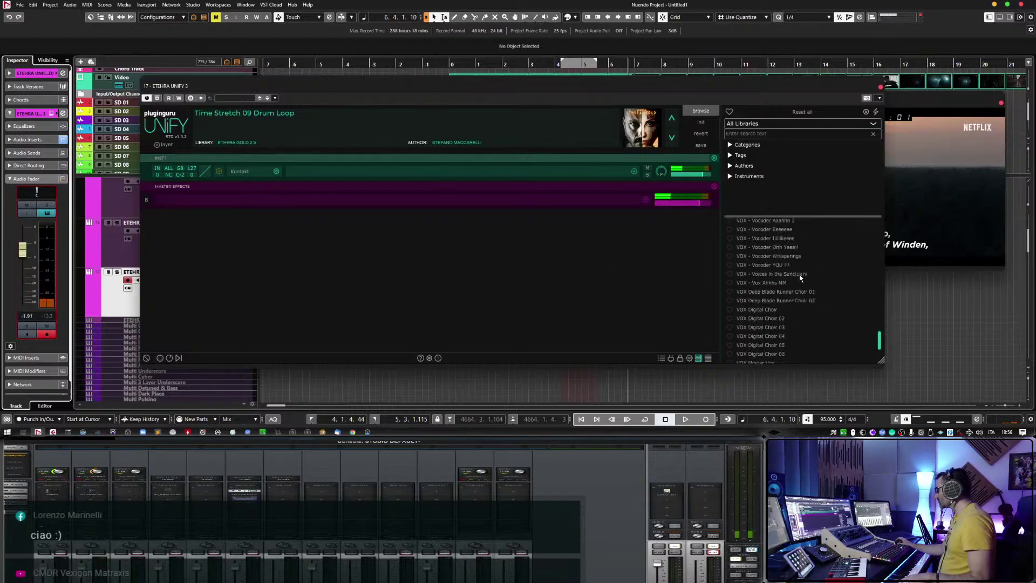
pyautogui.scroll(-5, 800, 277)
pyautogui.scroll(-3, 781, 299)
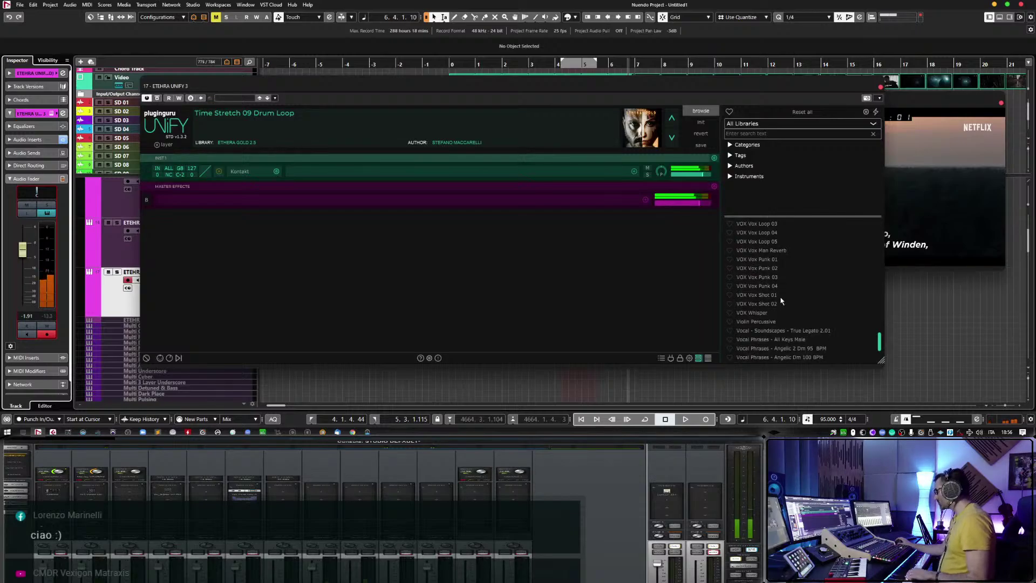
pyautogui.moveTo(21, 255)
pyautogui.mouseDown()
pyautogui.moveTo(27, 244)
pyautogui.moveTo(27, 252)
pyautogui.mouseUp()
pyautogui.click(879, 88)
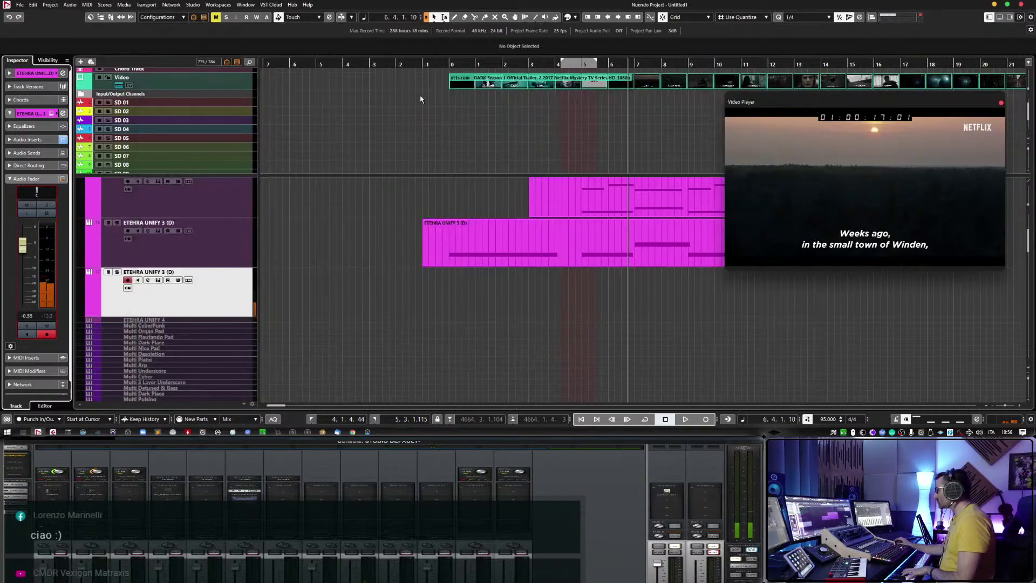
# Rehearse the drum loop against the trailer from just before bar 0, set the track volume to -0.11 dB, and return to bar -1.
pyautogui.click(438, 64)
pyautogui.press('space')
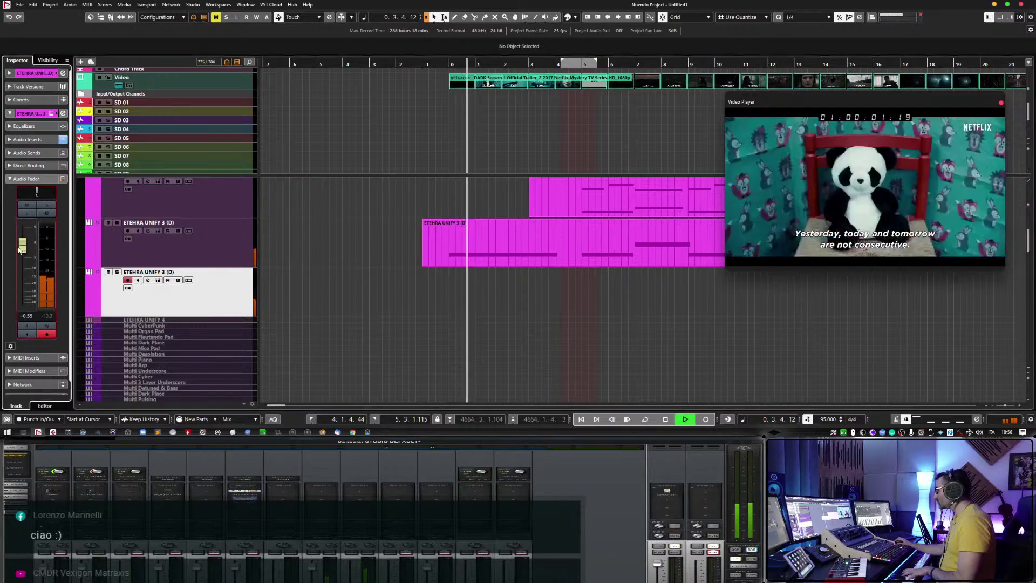
pyautogui.moveTo(22, 250); pyautogui.dragTo(21, 244)
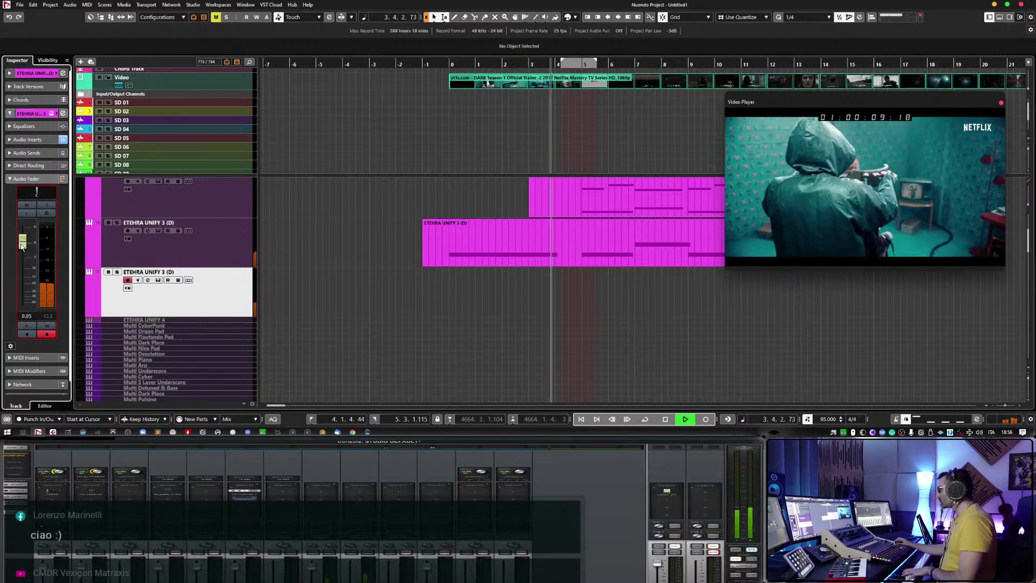
pyautogui.moveTo(22, 245); pyautogui.dragTo(22, 250)
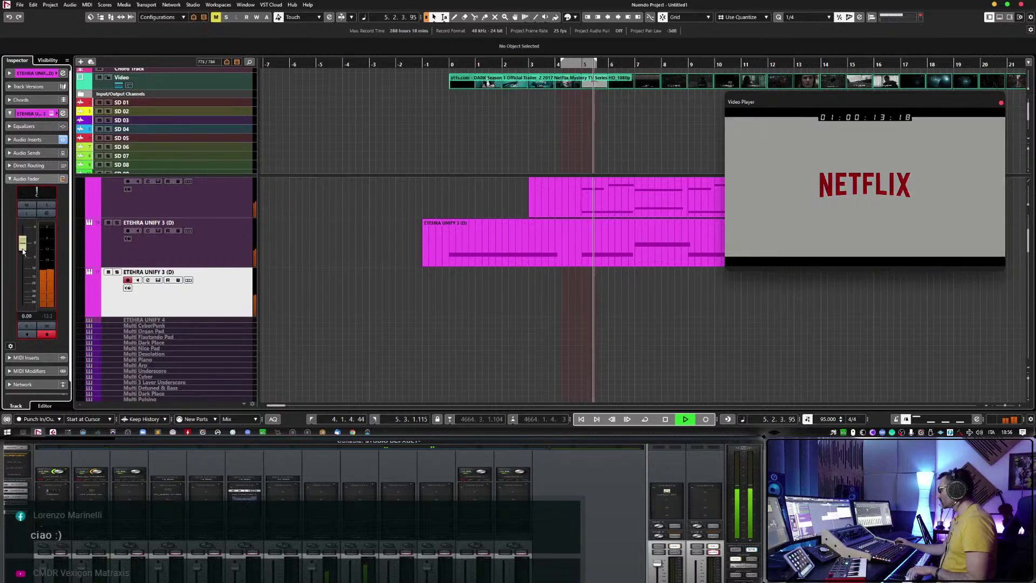
pyautogui.press('space')
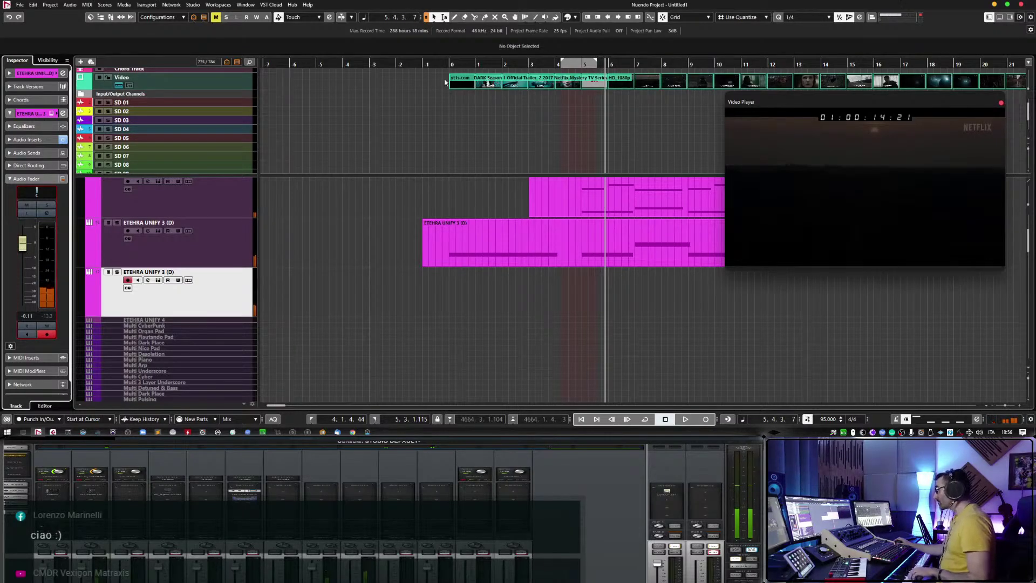
pyautogui.press('KP_0')
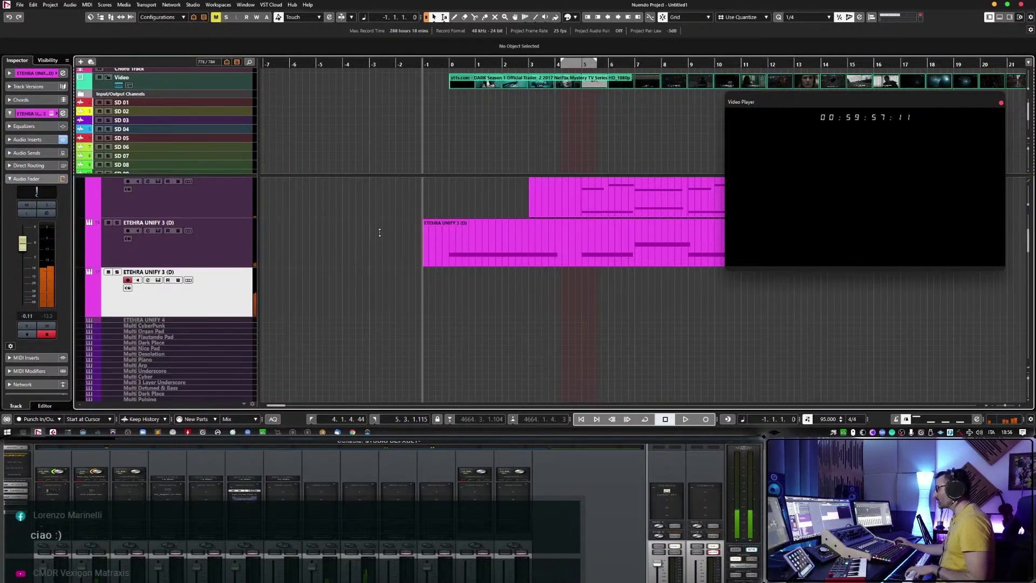
# Cut the drum loop track's lowest equalizer band by 10 dB at 108.4 Hz and collapse the equalizer section.
pyautogui.click(24, 126)
pyautogui.moveTo(21, 156); pyautogui.dragTo(24, 161)
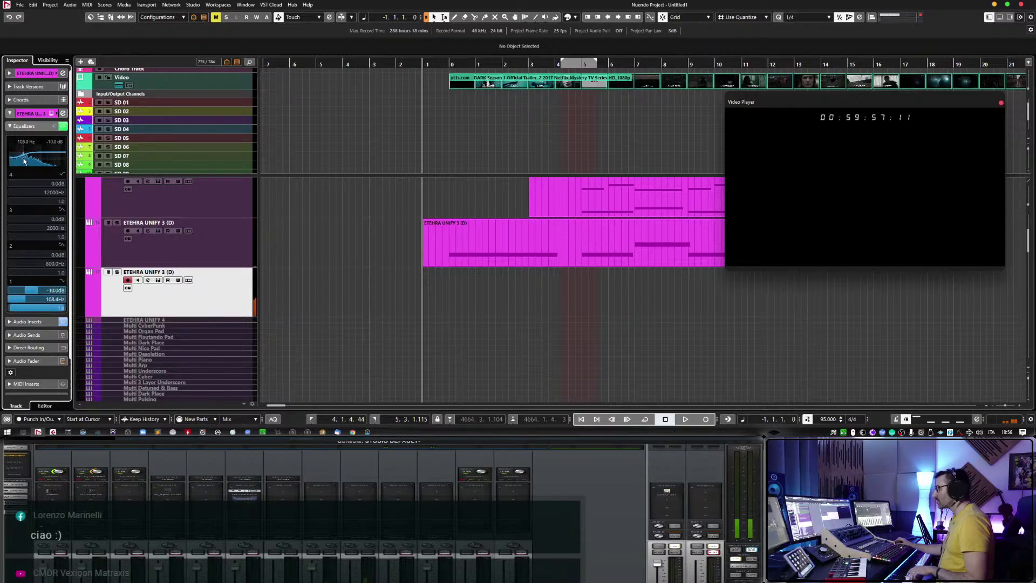
pyautogui.click(24, 126)
# Place the playhead at -2.3.1.0, and adjust the gate depth and threshold in the KM channel's API Vision Channel Strip.
pyautogui.click(409, 65)
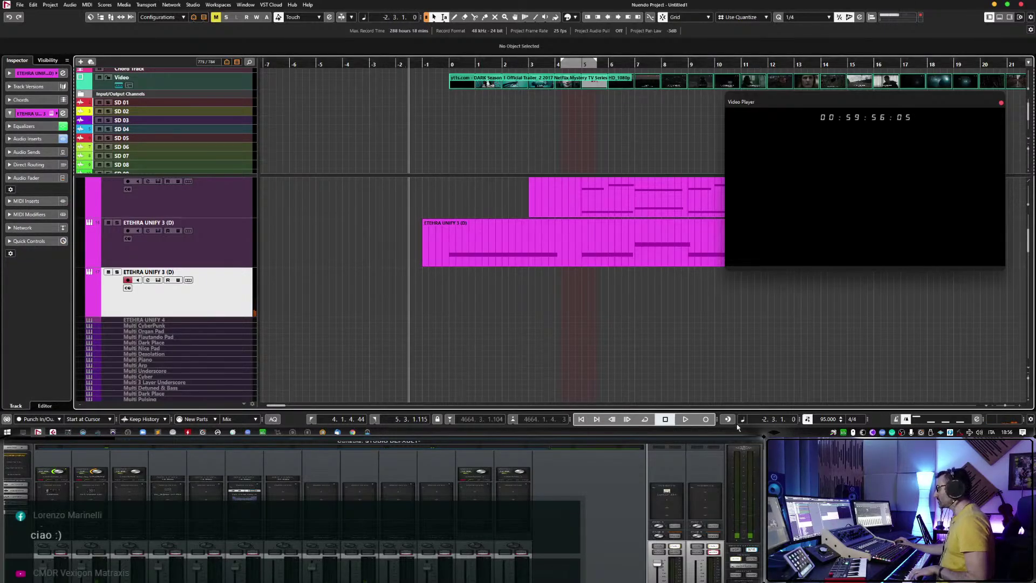
pyautogui.press('F8')
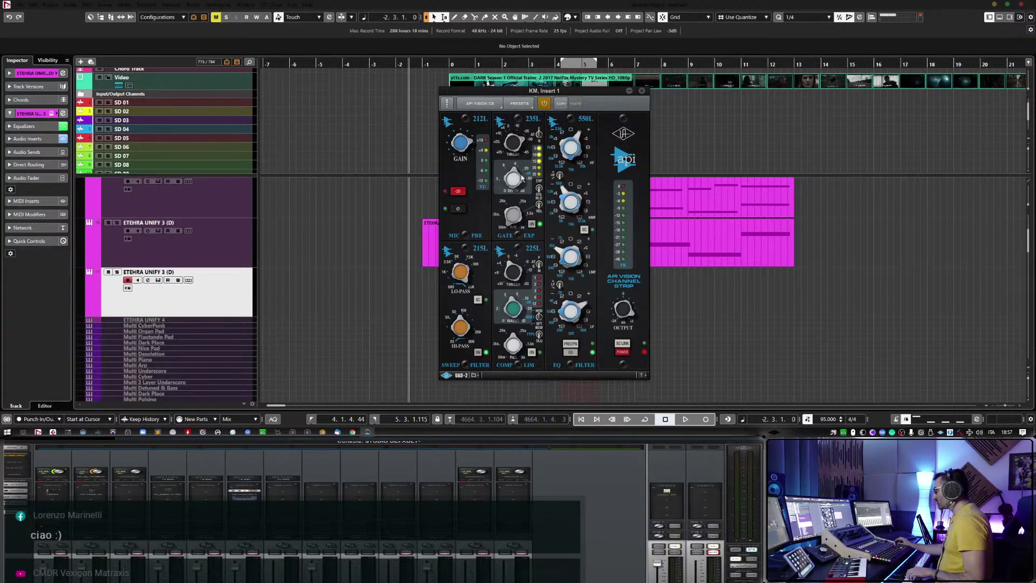
pyautogui.moveTo(521, 178); pyautogui.dragTo(522, 184)
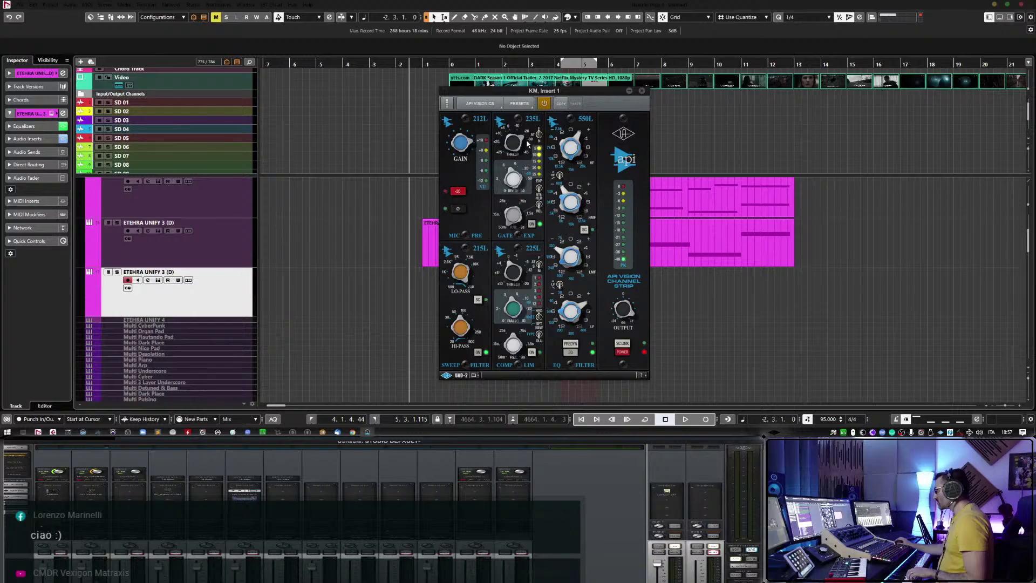
pyautogui.moveTo(527, 143); pyautogui.dragTo(527, 153)
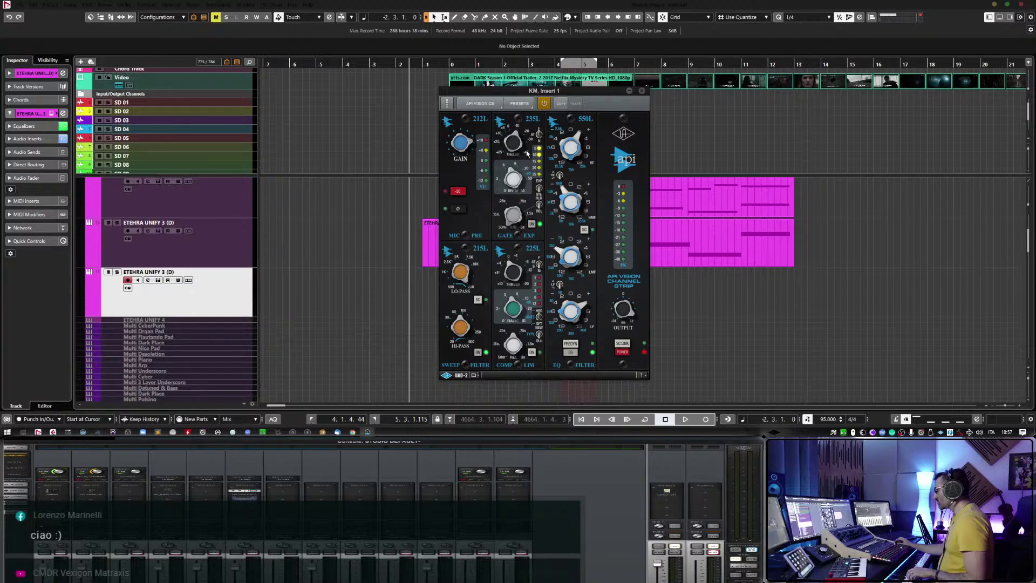
pyautogui.click(642, 91)
pyautogui.press('F8')
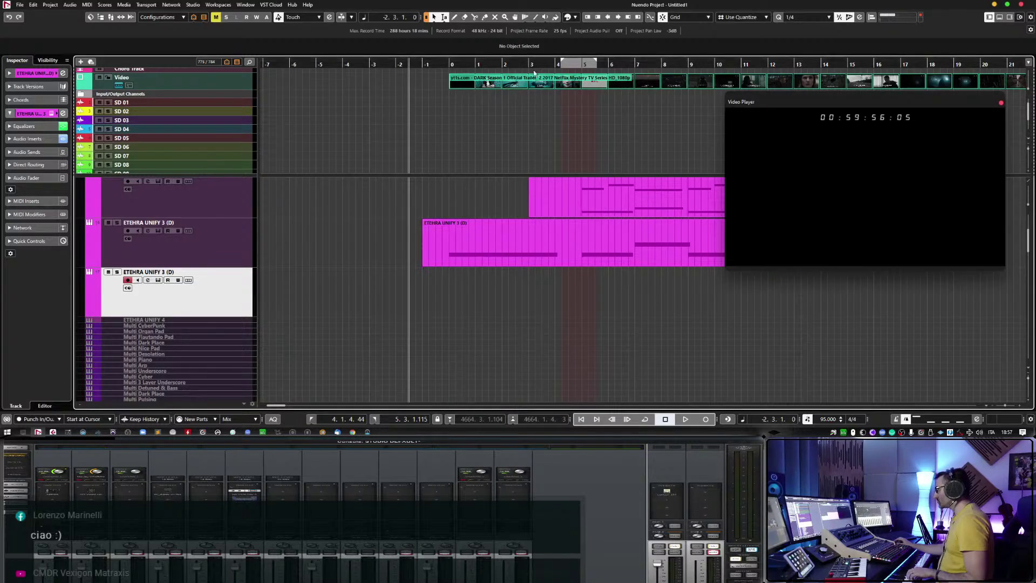
# Record the Time Stretch 09 drum loop on the lower ETEHRA UNIFY 3 (D) track from bar -1 to bar 6.
pyautogui.click(100, 473)
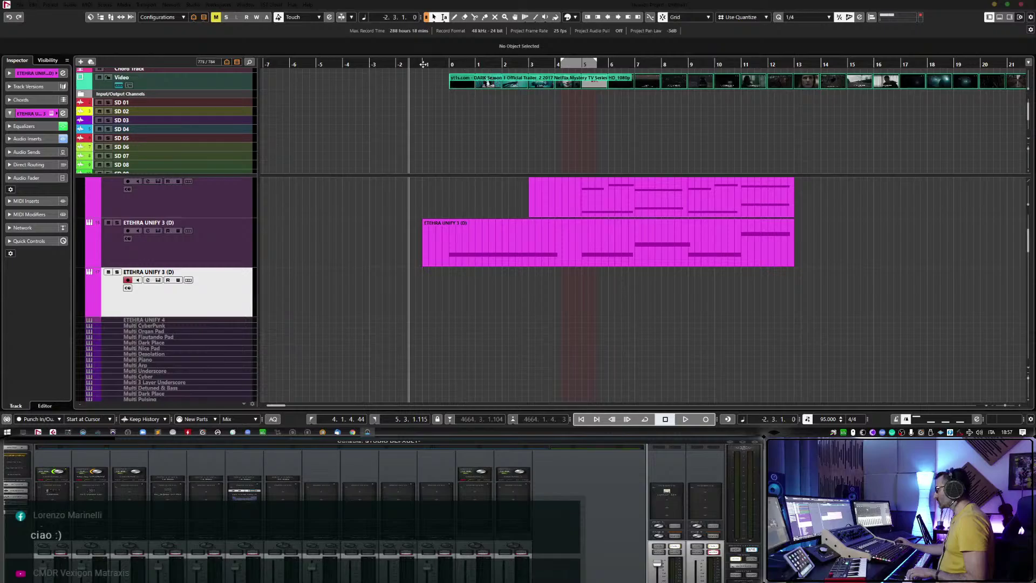
pyautogui.press('F8')
pyautogui.press('space')
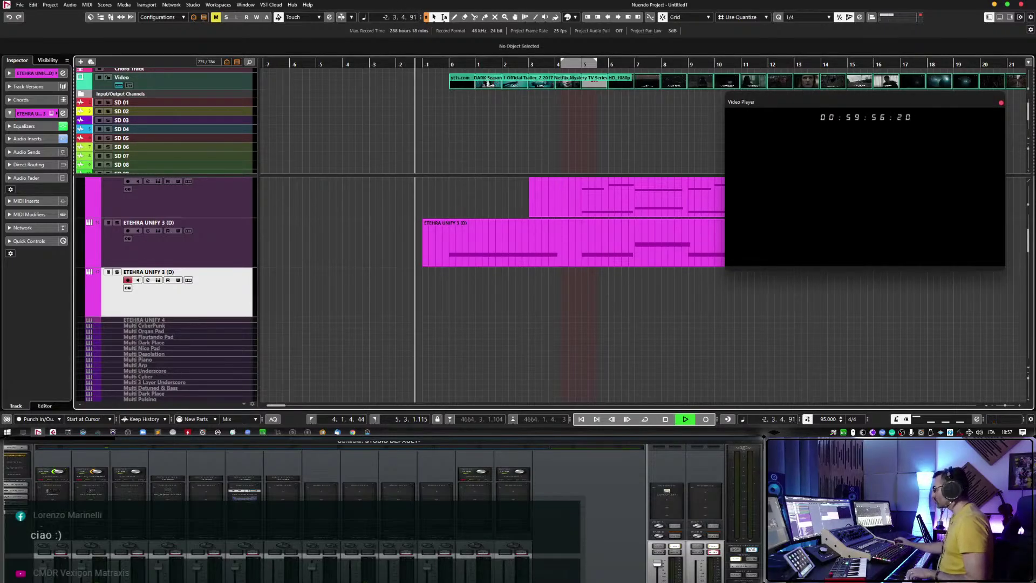
pyautogui.press('KP_Multiply')
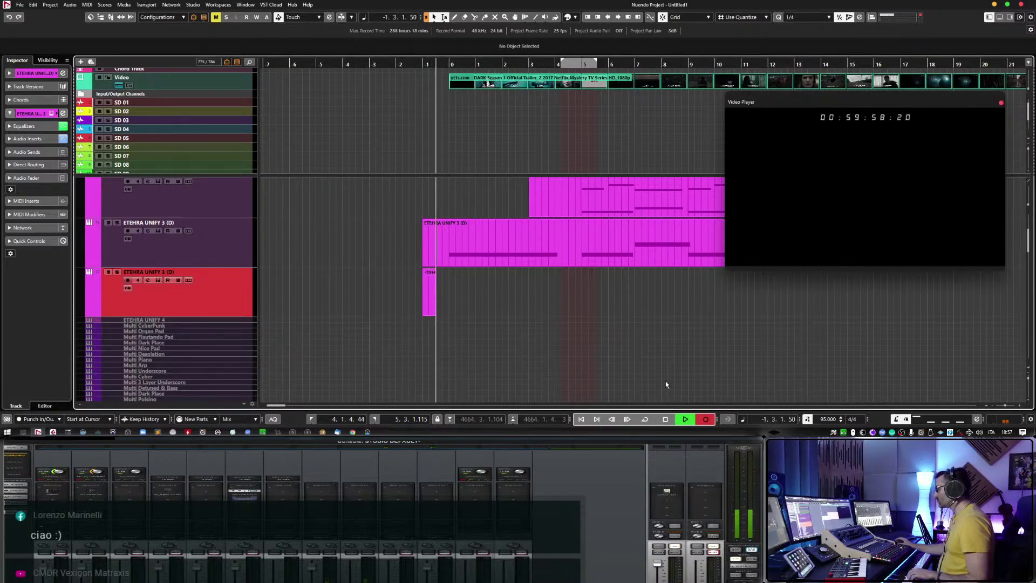
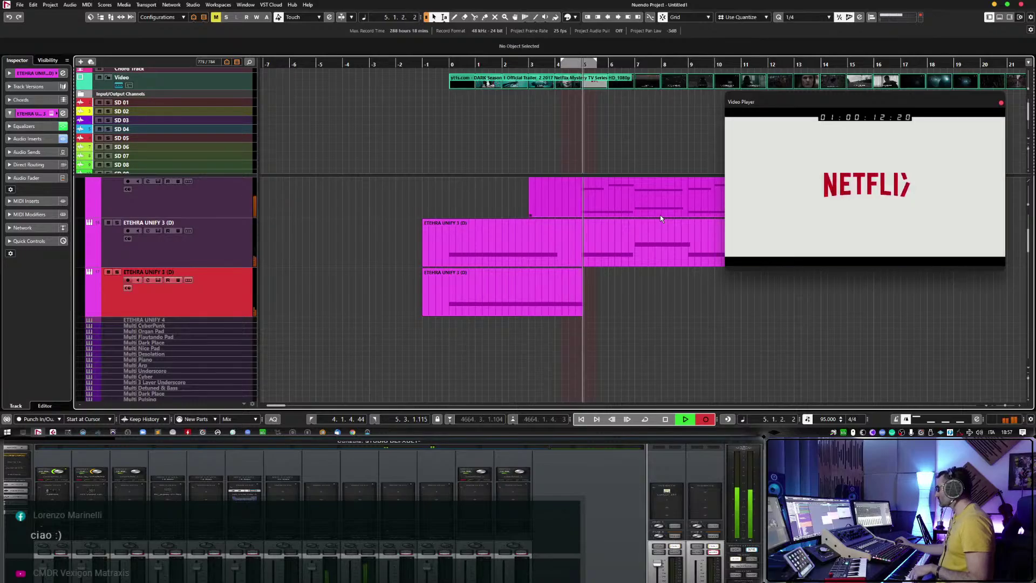
pyautogui.press('space')
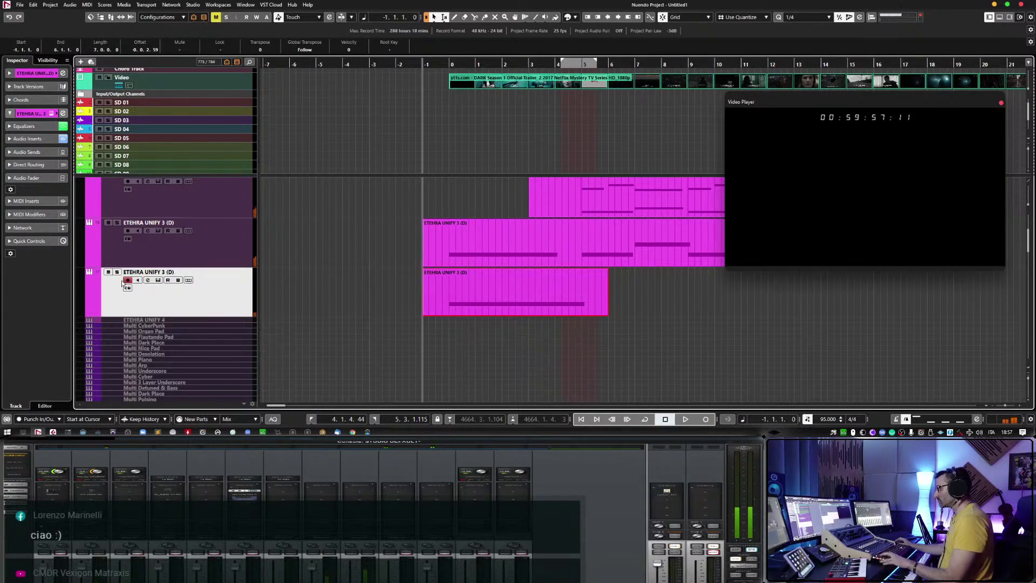
# Select the ETEHRA UNIFY 4 track, open its Unify instrument briefly, and check the KM channel's API Vision Channel Strip.
pyautogui.click(156, 320)
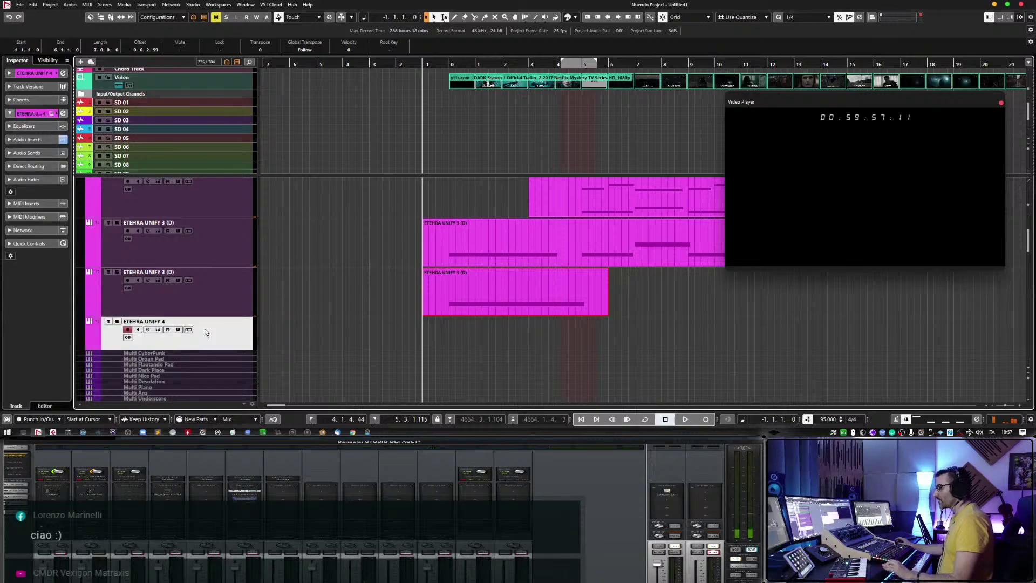
pyautogui.scroll(-1, 241, 344)
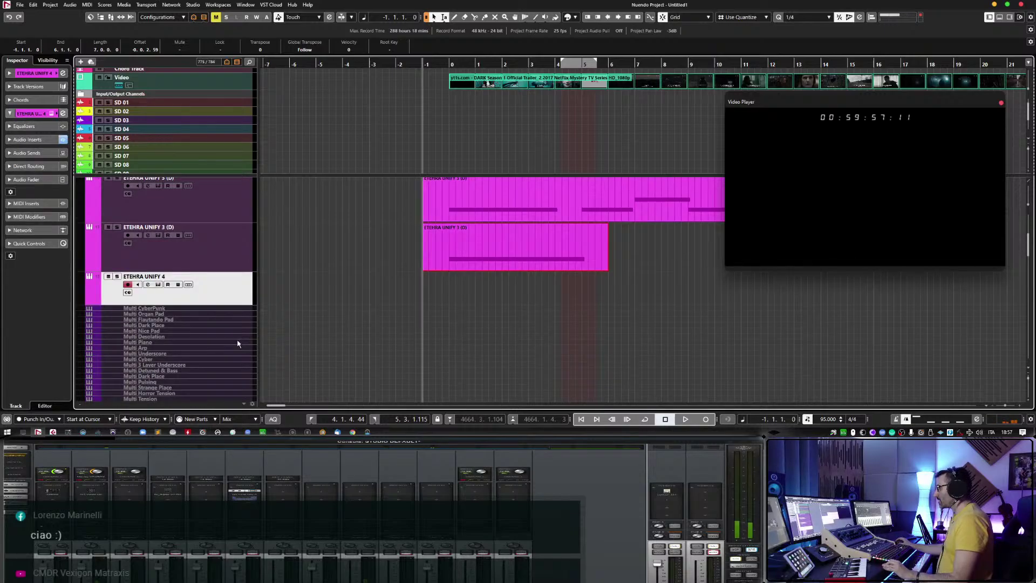
pyautogui.click(160, 286)
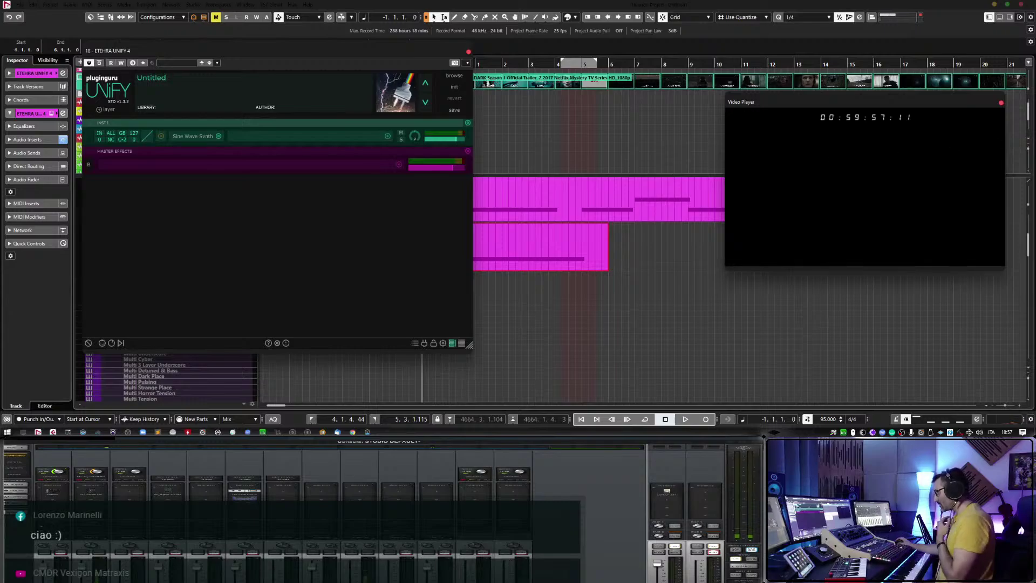
pyautogui.hotkey('ctrl', 'w')
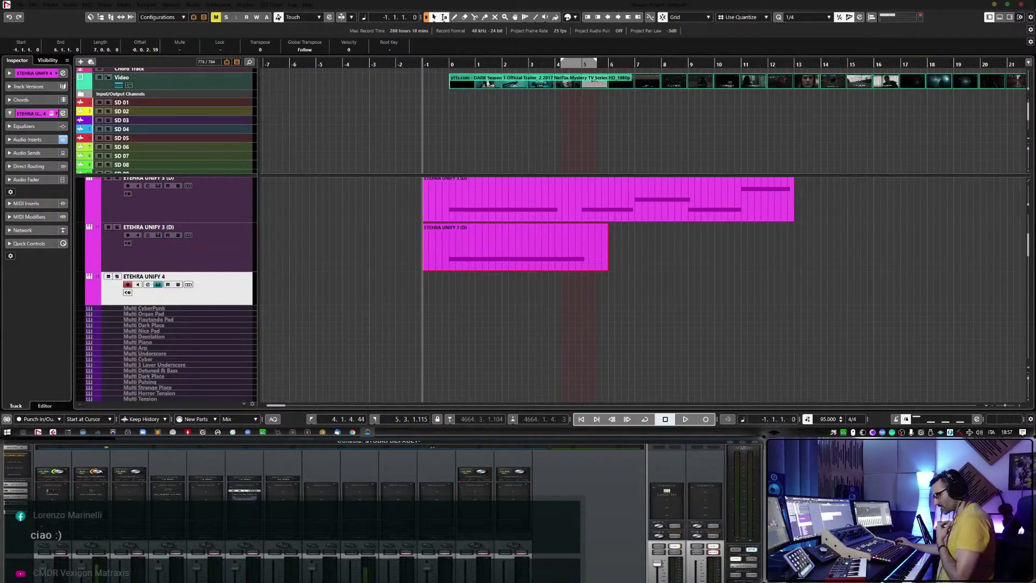
pyautogui.click(90, 494)
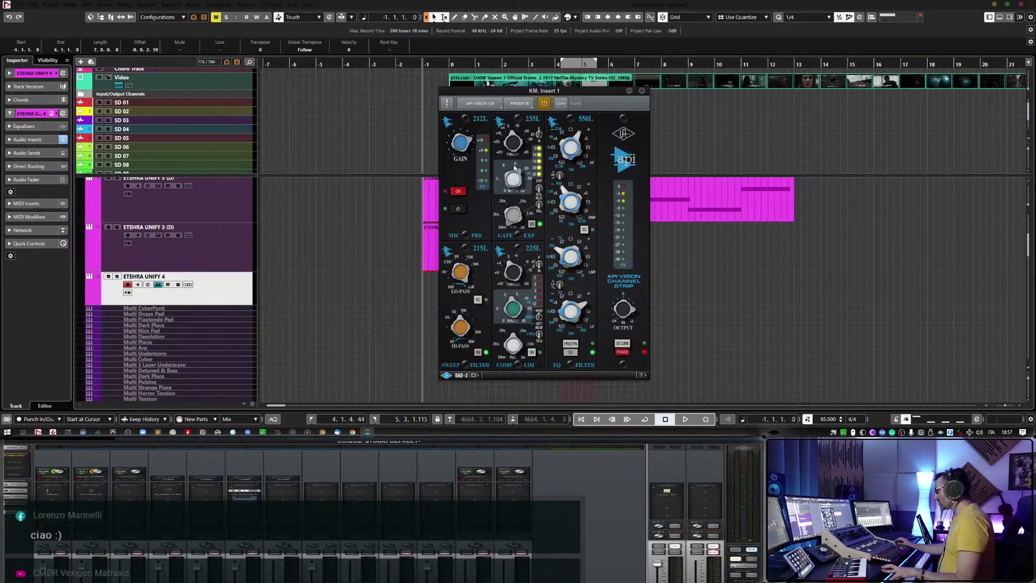
pyautogui.click(641, 90)
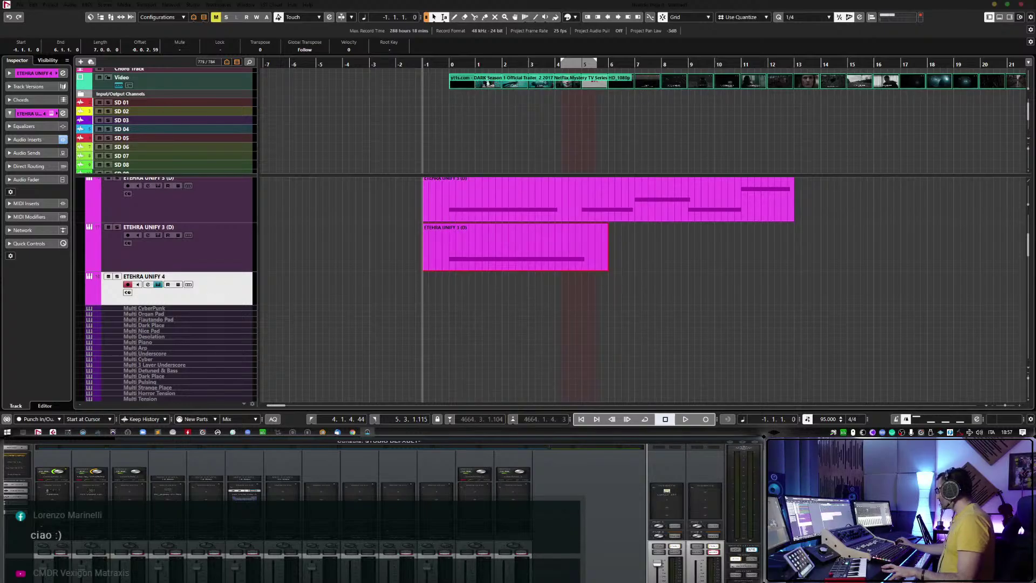
# Open Unify on the ETEHRA UNIFY 4 track and search its patch browser for "metal".
pyautogui.click(157, 285)
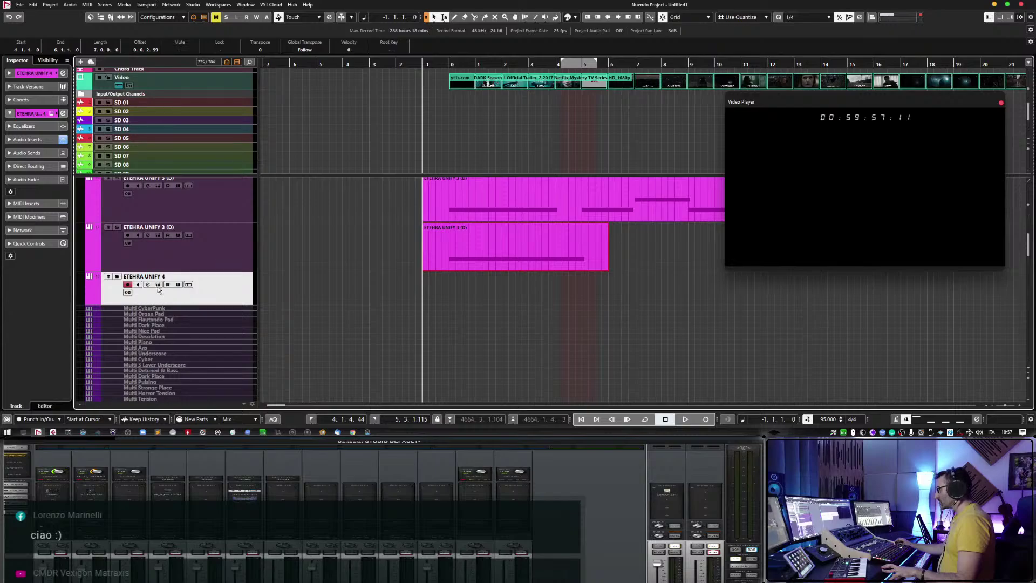
pyautogui.click(454, 75)
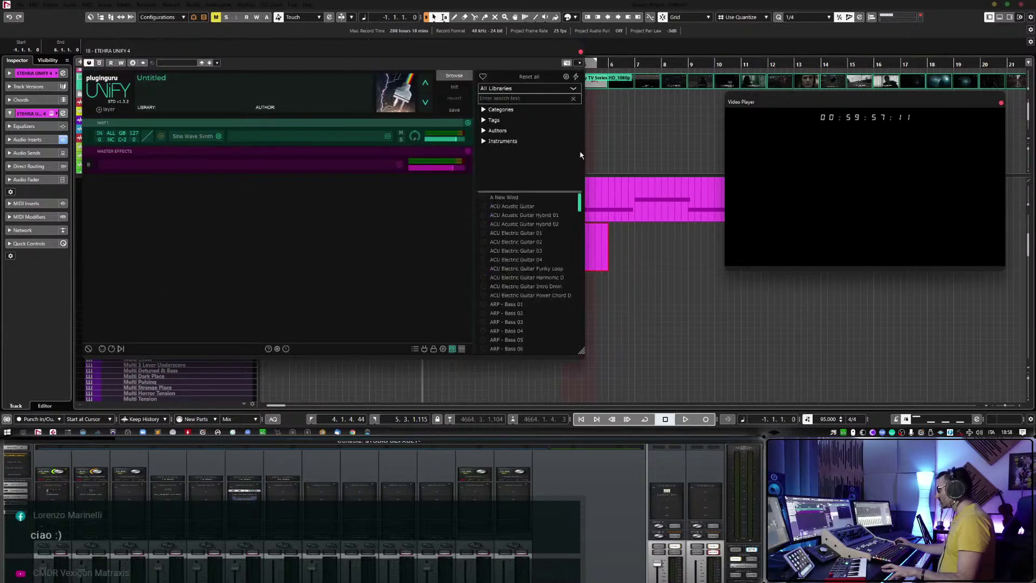
pyautogui.click(486, 98)
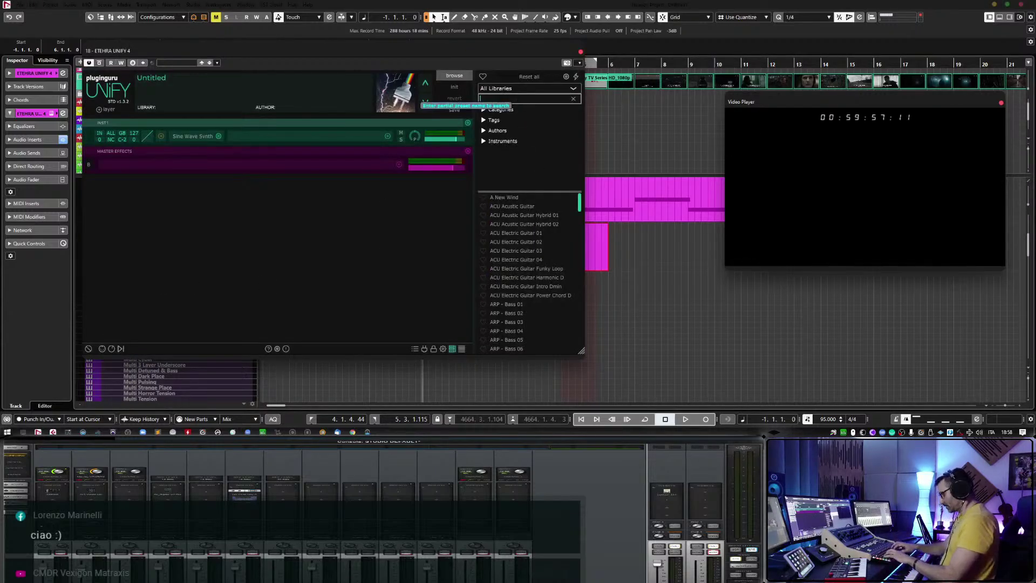
pyautogui.write('metal')
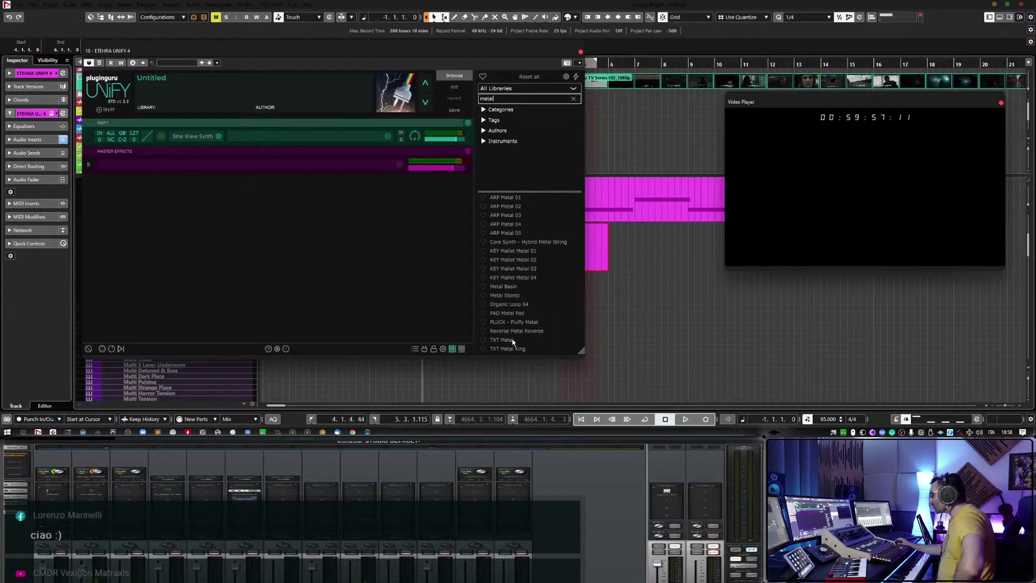
# Audition the Metal Basin patch, inspect its Kontakt instrument, and load Metal Stomp in its place.
pyautogui.click(517, 286)
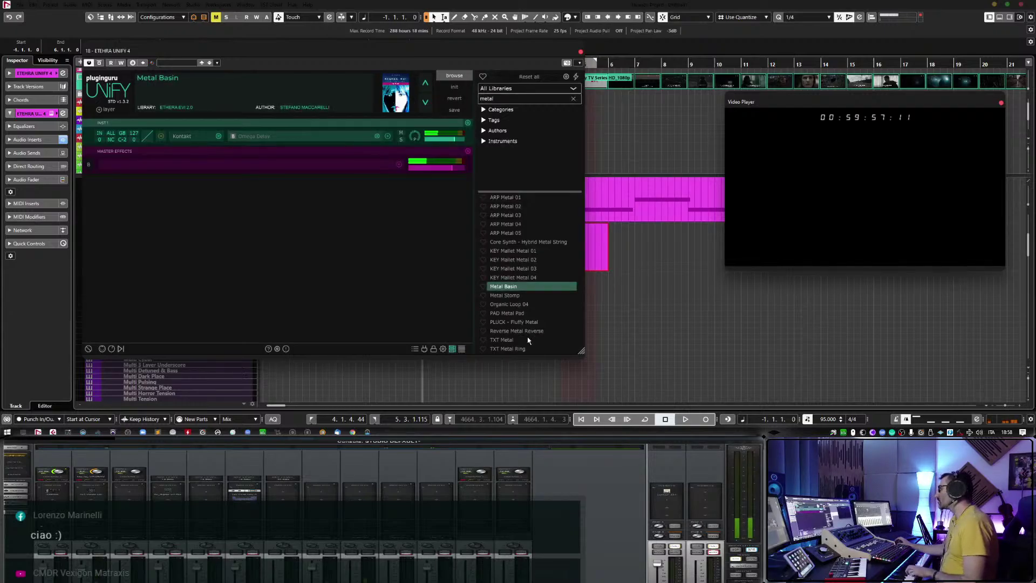
pyautogui.click(192, 139)
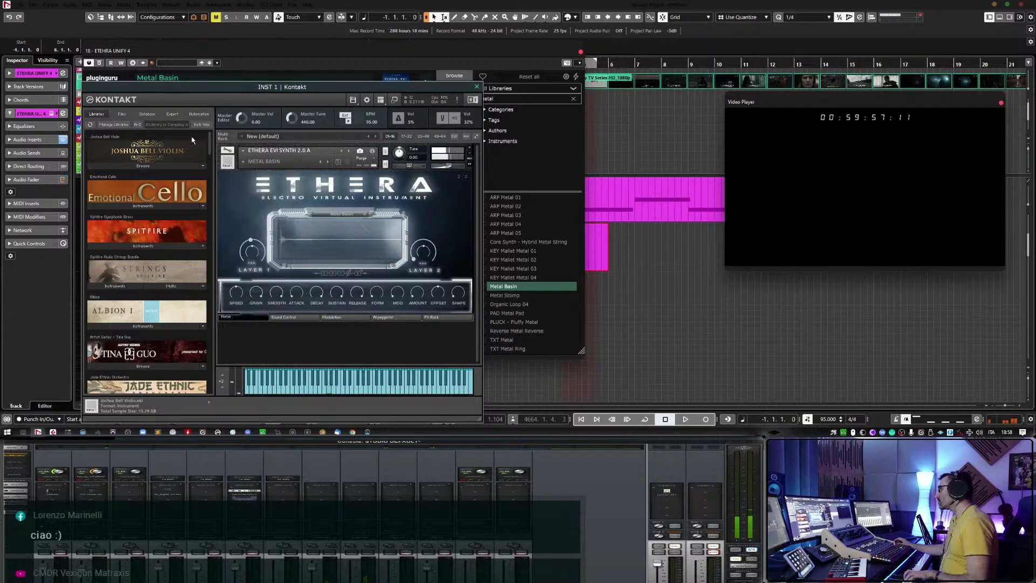
pyautogui.click(476, 87)
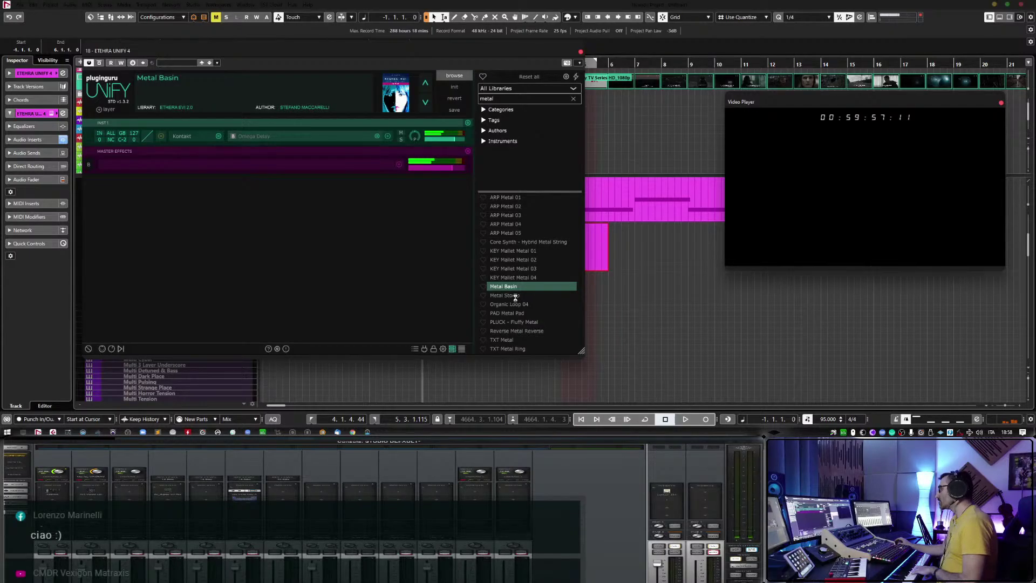
pyautogui.click(513, 295)
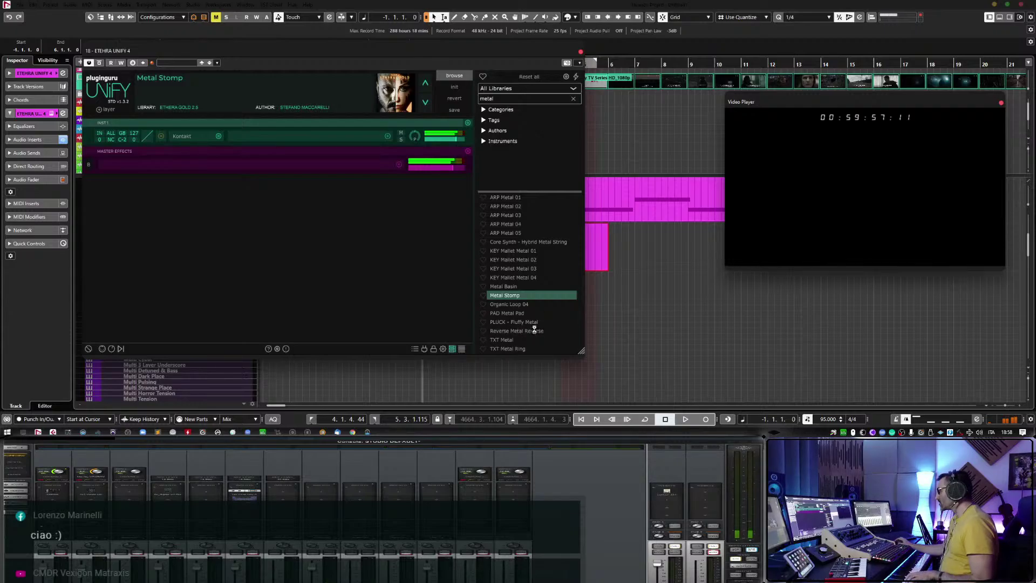
# Audition the Reverse Metal Reverse patch, load TXT Metal in its place, and inspect its Kontakt instrument.
pyautogui.click(516, 330)
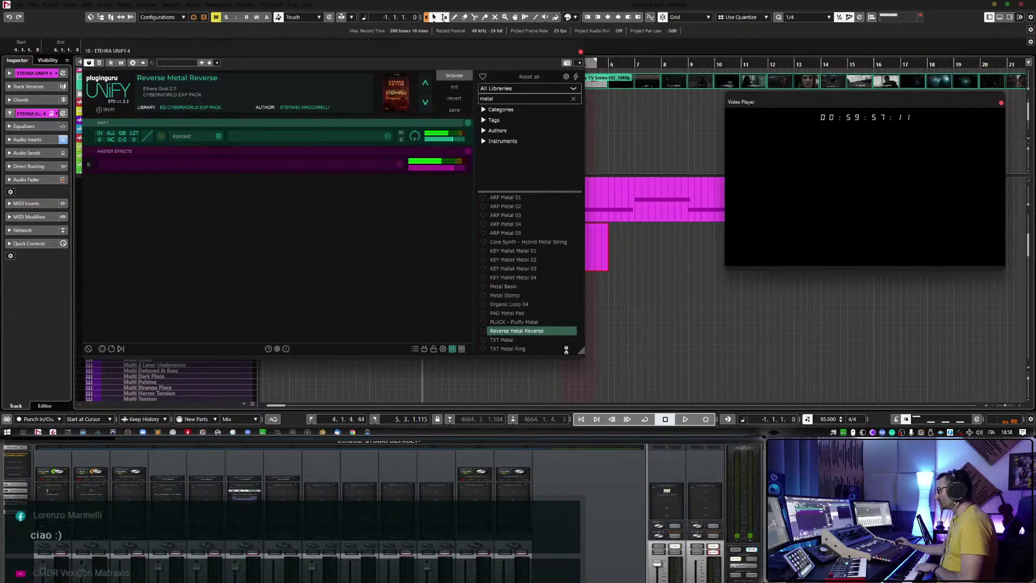
pyautogui.press('Down')
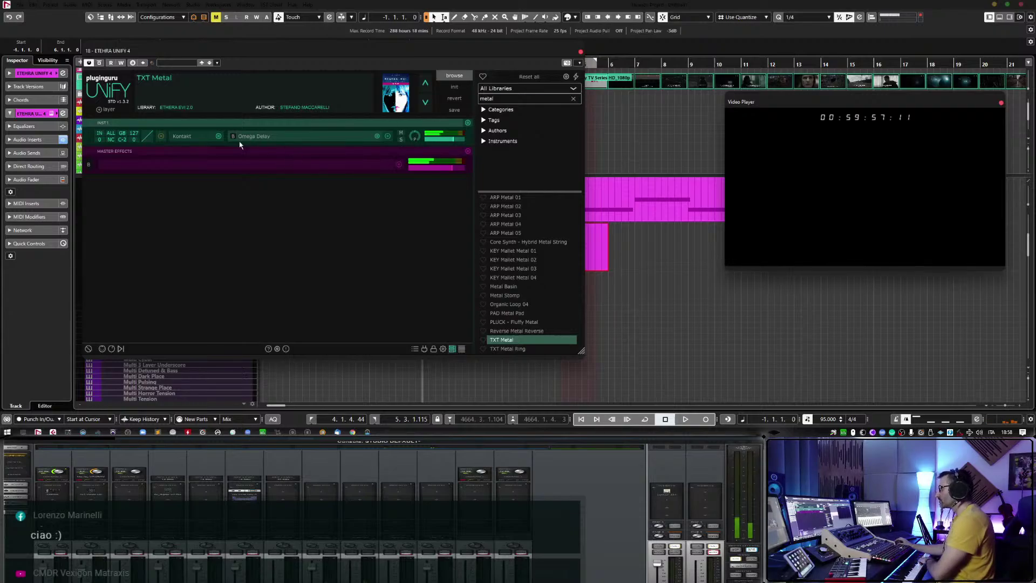
pyautogui.click(180, 137)
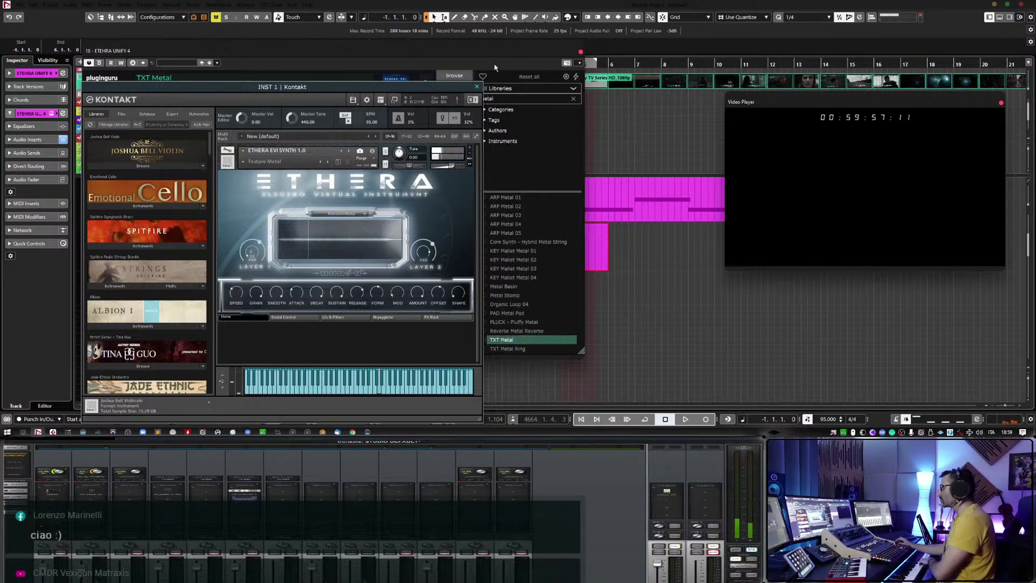
pyautogui.click(478, 87)
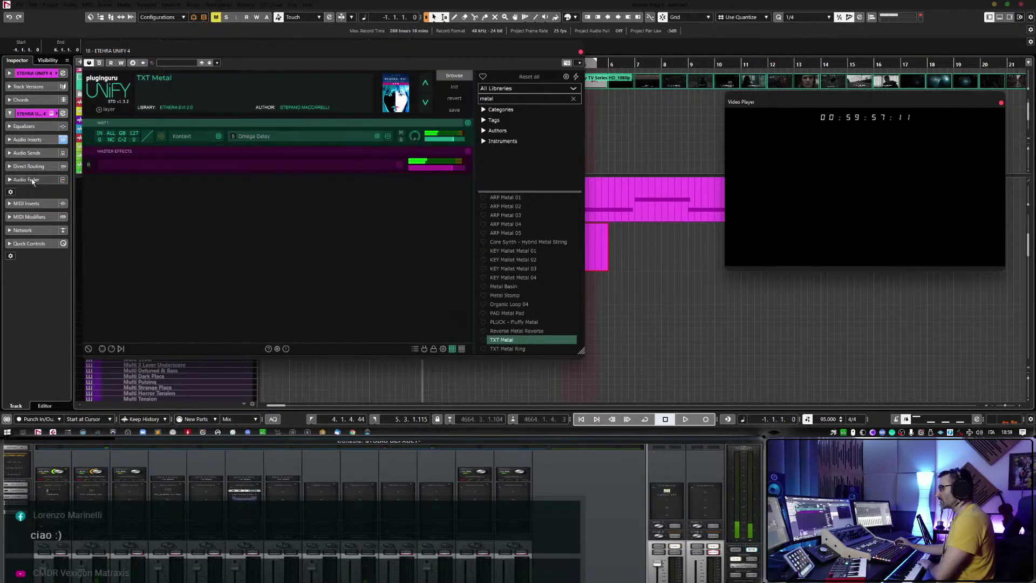
# Check the ETEHRA UNIFY 4 channel's volume fader and insert effects.
pyautogui.click(28, 179)
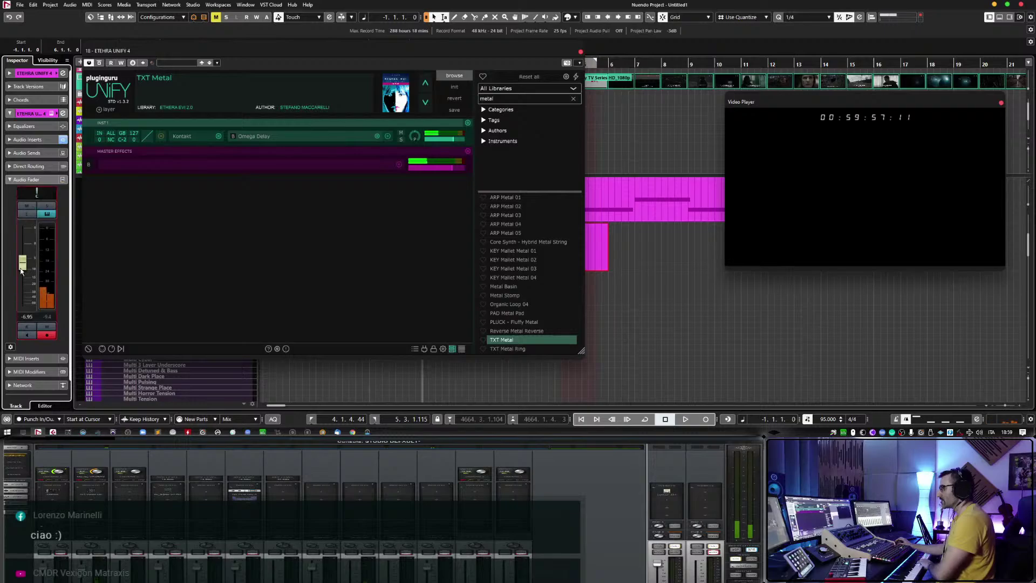
pyautogui.click(28, 180)
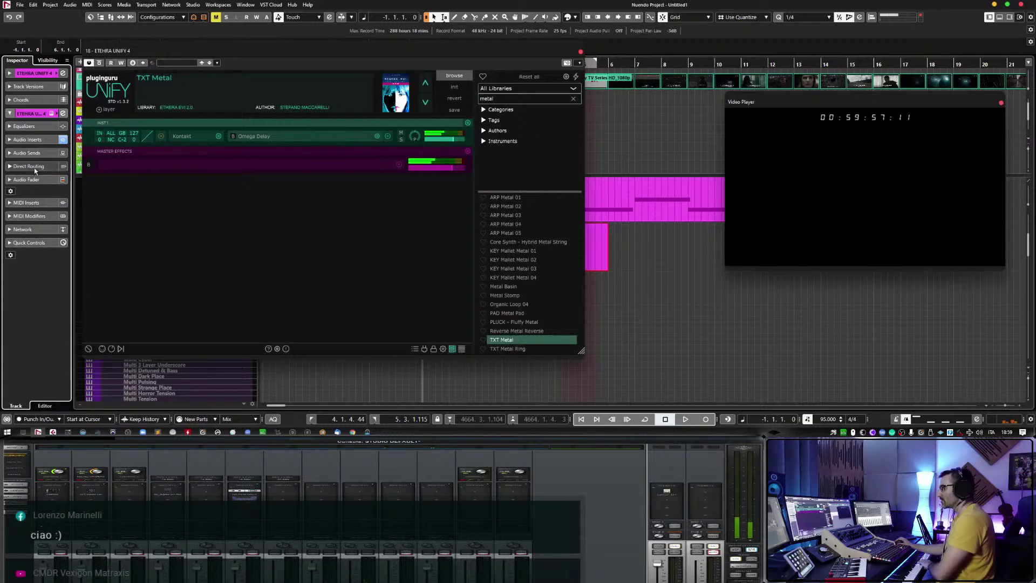
pyautogui.click(57, 141)
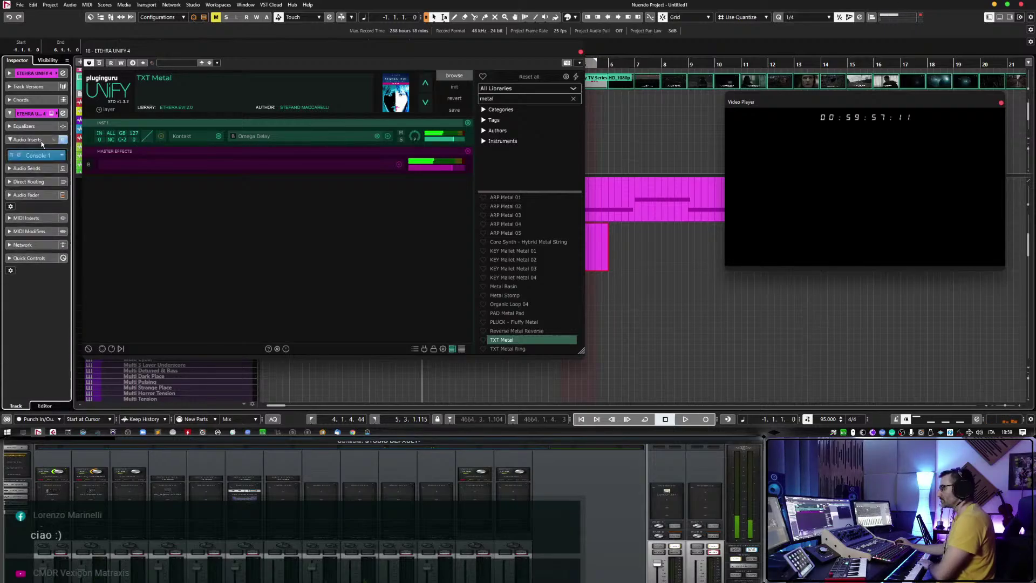
pyautogui.click(39, 140)
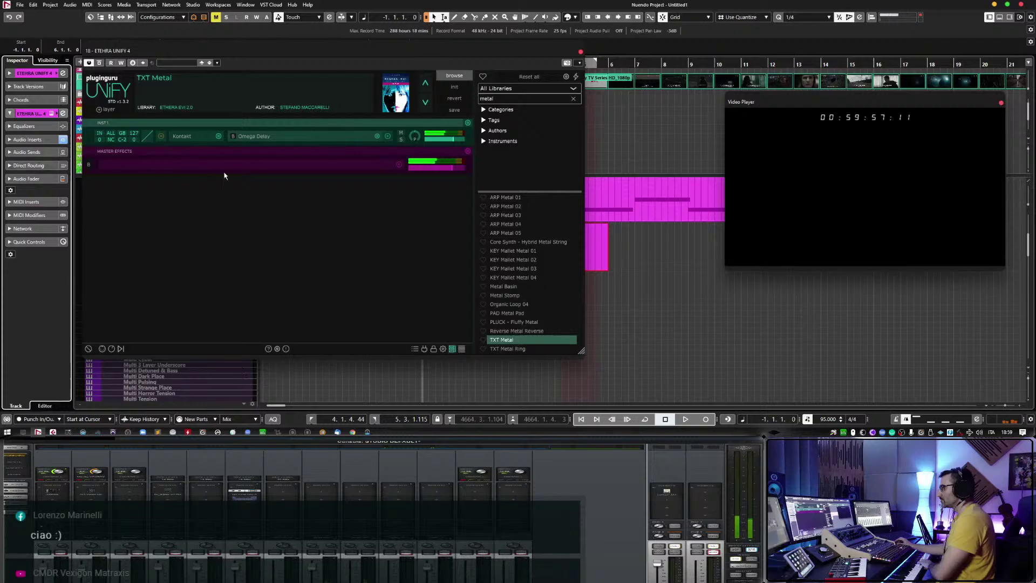
# Set the ValhallaRoom reverb on the ETEHRA UNIFY 4 channel to 60.4% mix, 47.4 ms predelay and 6620 Hz high cut.
pyautogui.click(43, 142)
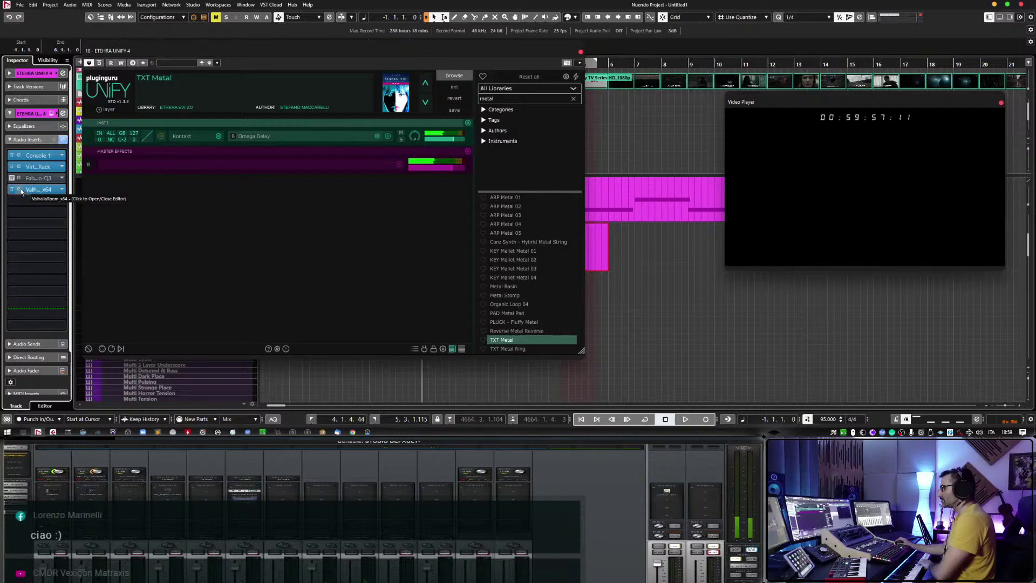
pyautogui.click(21, 191)
pyautogui.click(719, 203)
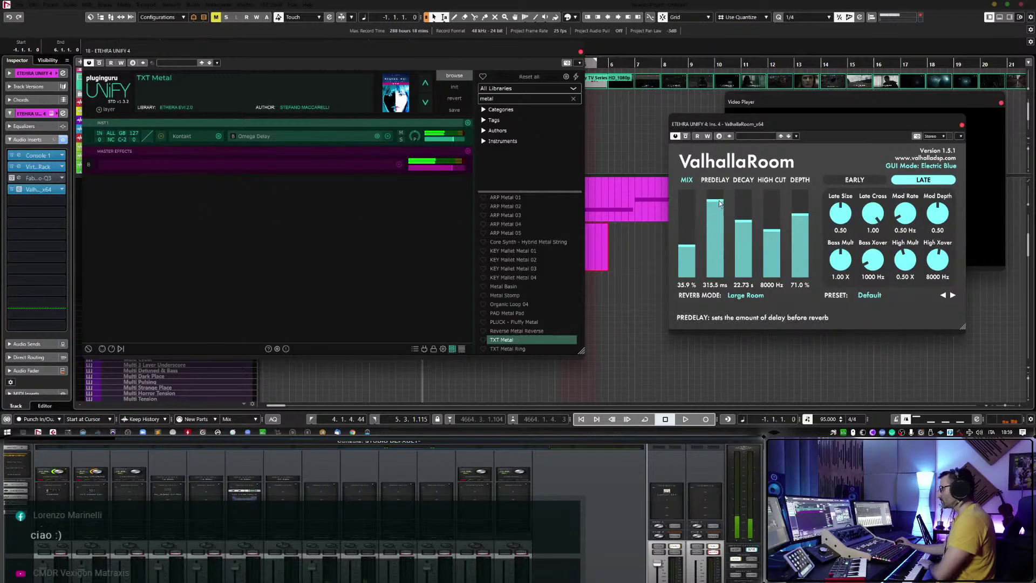
pyautogui.moveTo(686, 245); pyautogui.dragTo(771, 239)
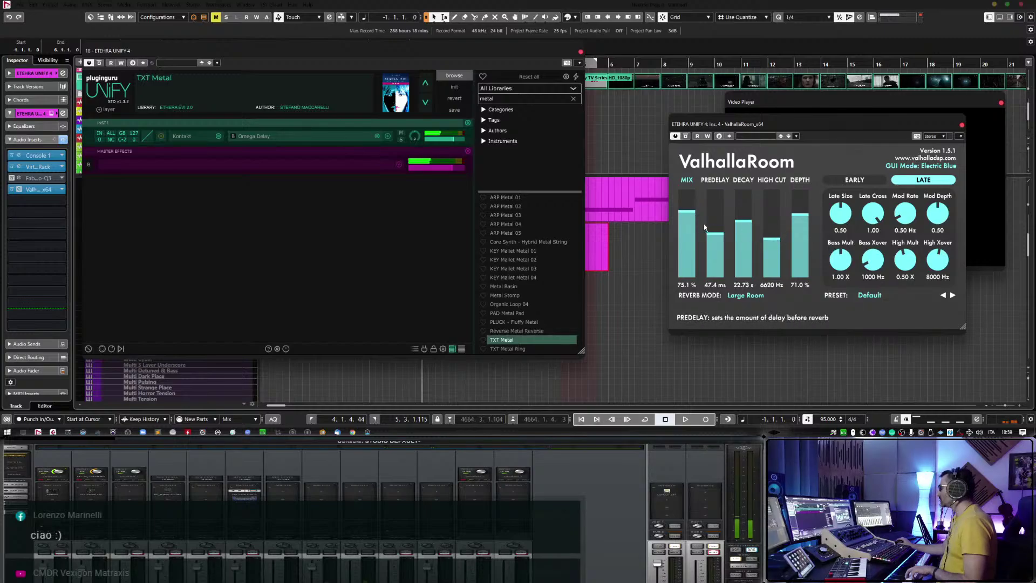
pyautogui.moveTo(687, 211); pyautogui.dragTo(694, 227)
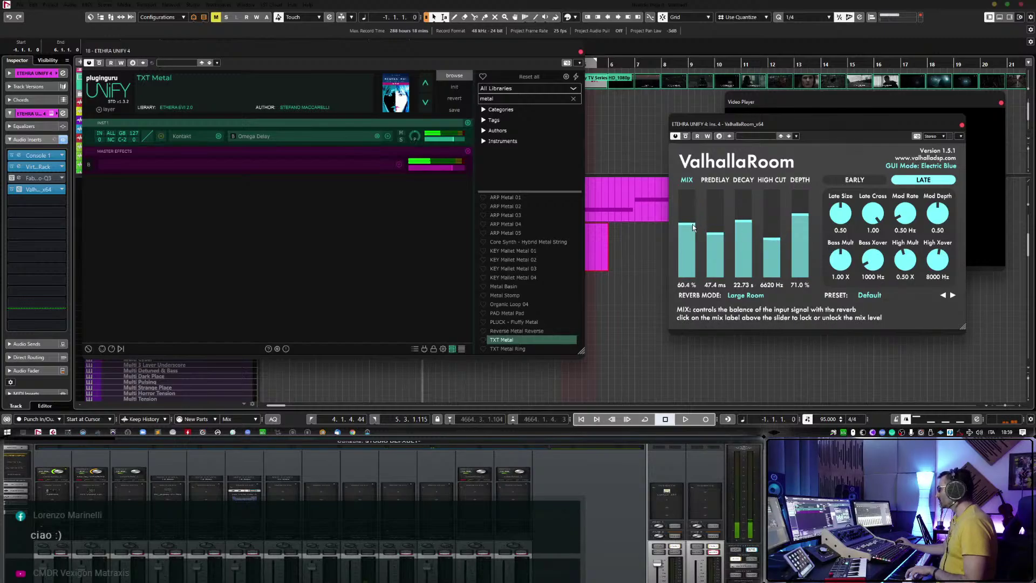
pyautogui.click(961, 124)
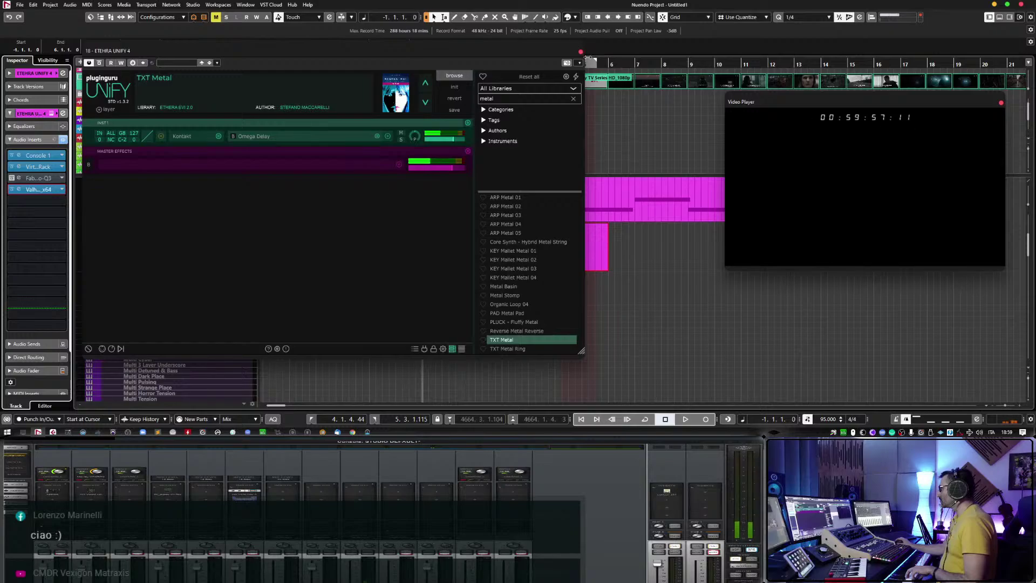
# Recheck TXT Metal's Kontakt instrument, close the instrument windows, and play the trailer from bar -1 with the existing layers.
pyautogui.click(192, 137)
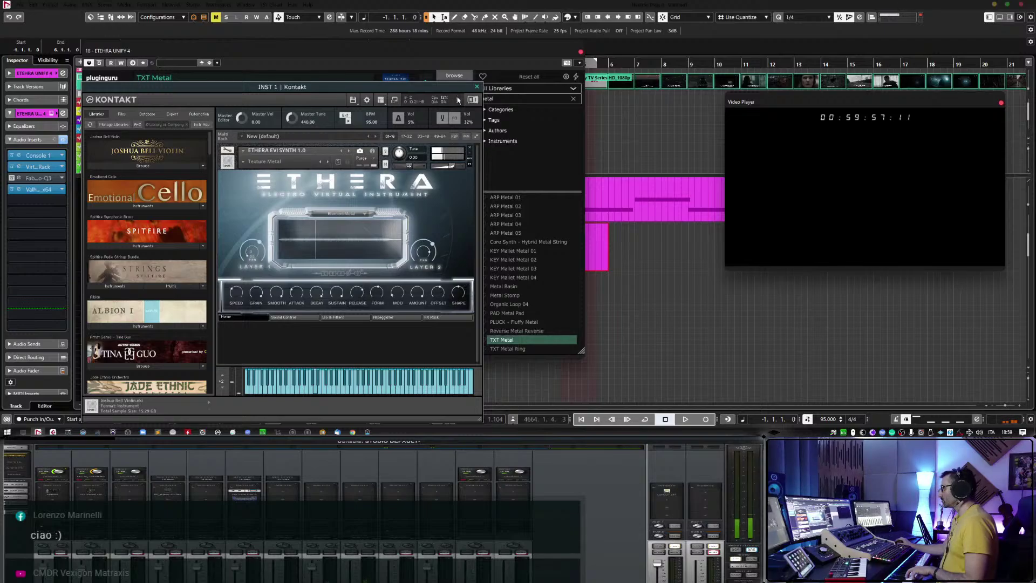
pyautogui.click(476, 86)
pyautogui.click(581, 51)
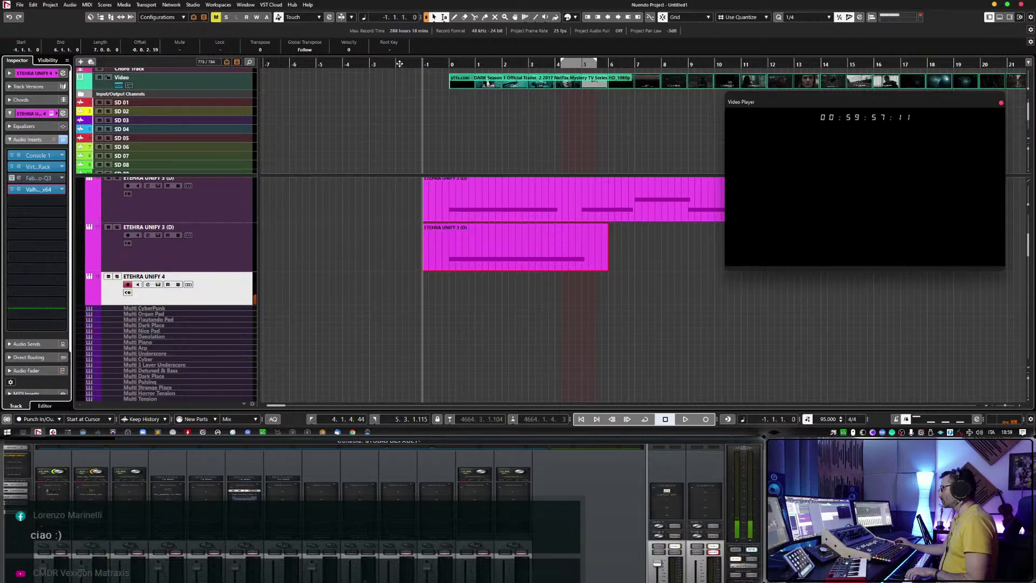
pyautogui.press('space')
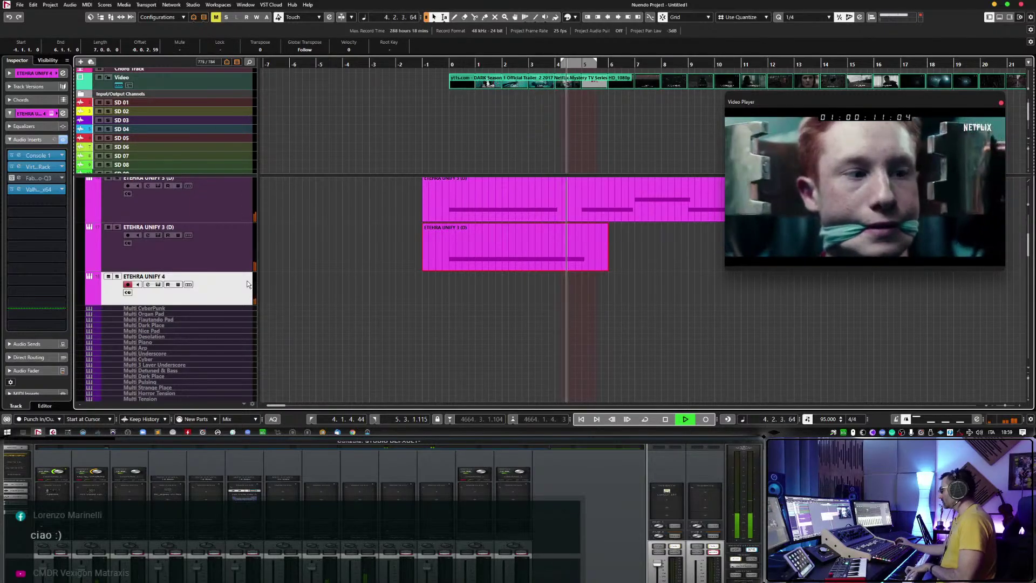
pyautogui.press('space')
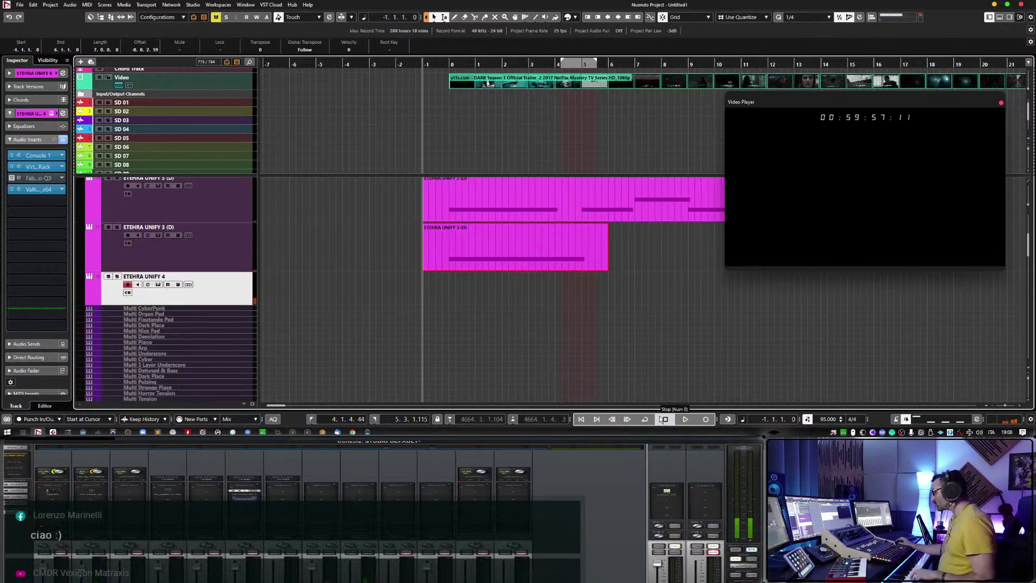
# Record a sustained TXT Metal note on the ETEHRA UNIFY 4 track from bar -1 to bar 6 and check it in the Key Editor.
pyautogui.click(705, 419)
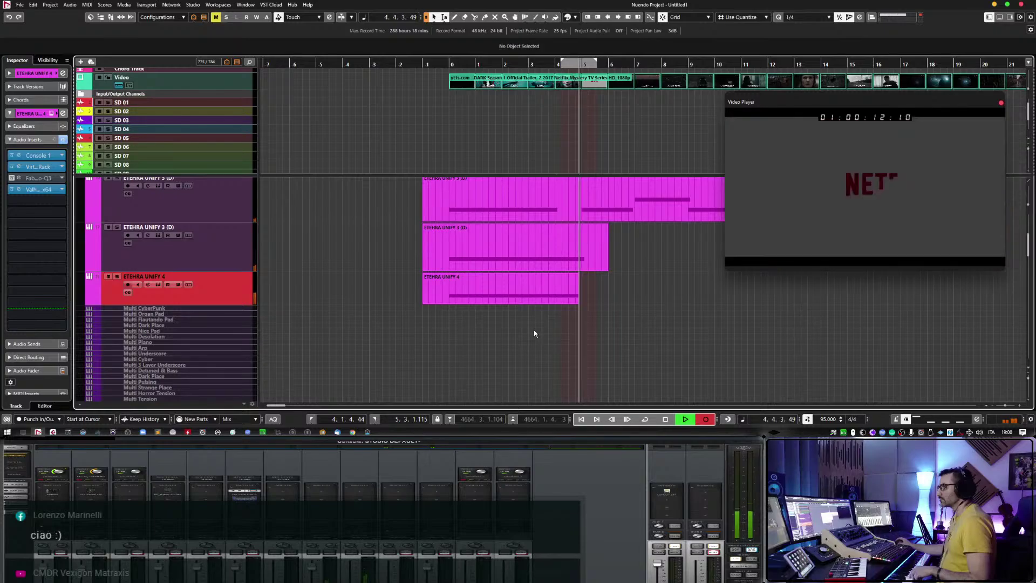
pyautogui.press('space')
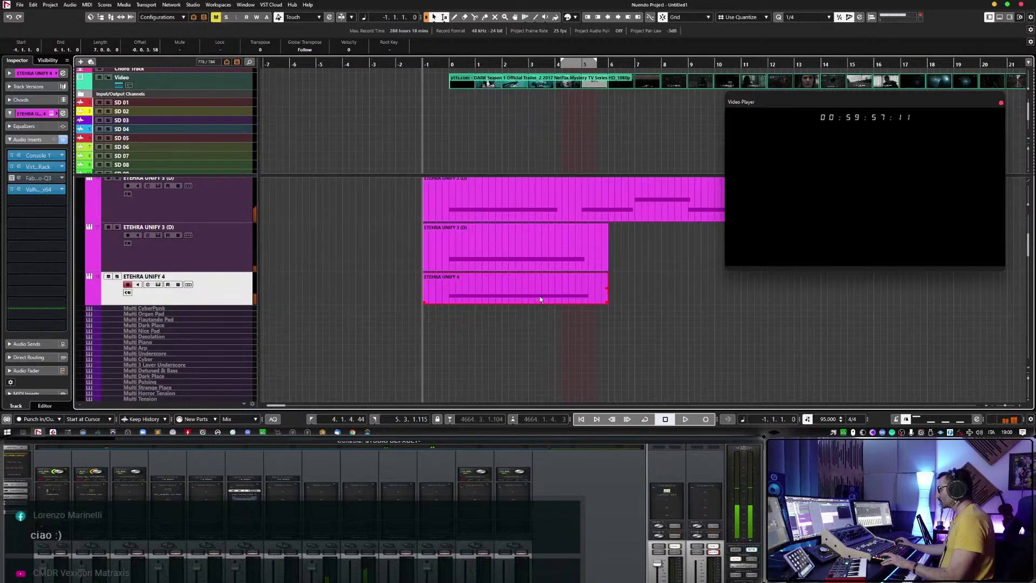
pyautogui.doubleClick(540, 299)
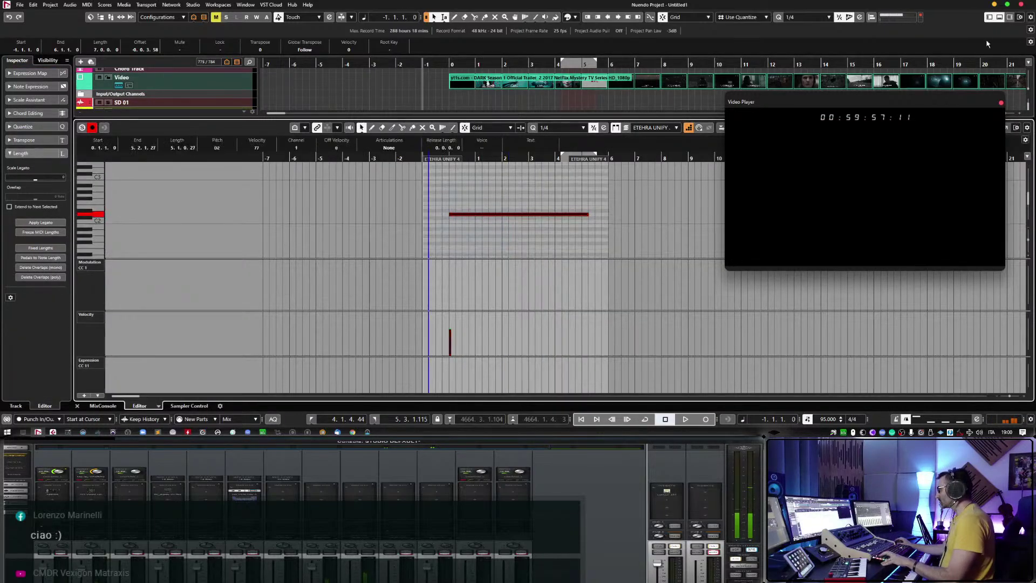
pyautogui.hotkey('ctrl', 'alt', 'e')
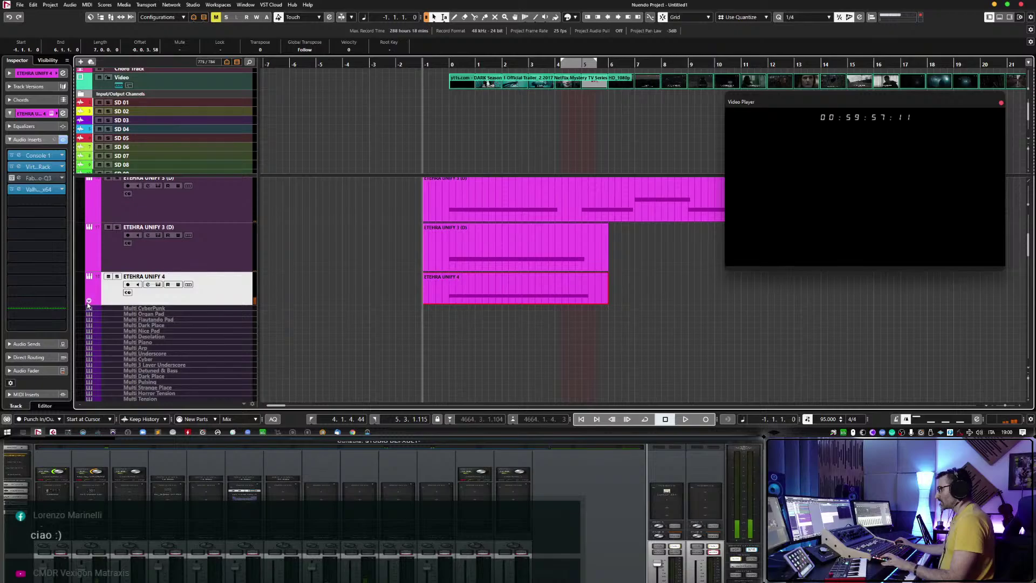
# Show the ETEHRA UNIFY 4 volume automation lane, enable reading, add a point of -8.03 just before bar 0, and enlarge the lane.
pyautogui.click(88, 301)
pyautogui.click(108, 311)
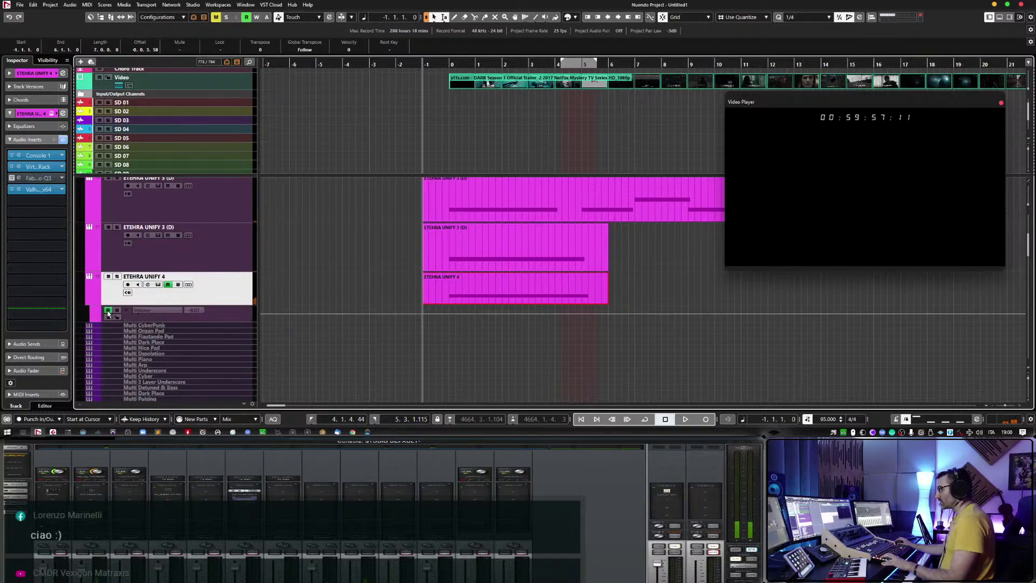
pyautogui.click(446, 312)
pyautogui.moveTo(239, 321); pyautogui.dragTo(239, 362)
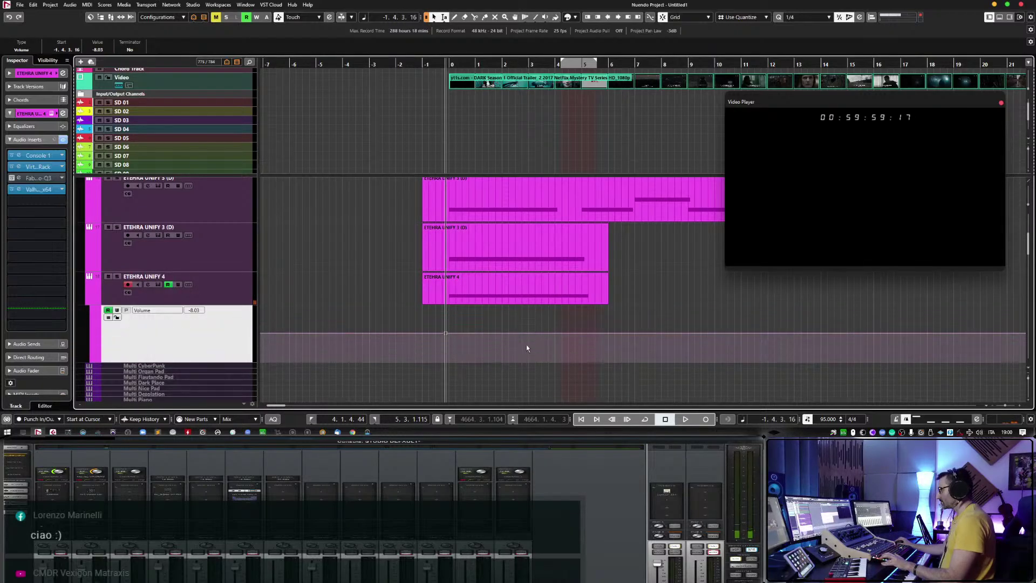
# Shape the volume fade during playback with points at -9.64 on bar 0, about -25.9 at 4.4.1.0, and silence at 5.4.1.0.
pyautogui.press('space')
pyautogui.moveTo(607, 350); pyautogui.dragTo(572, 345)
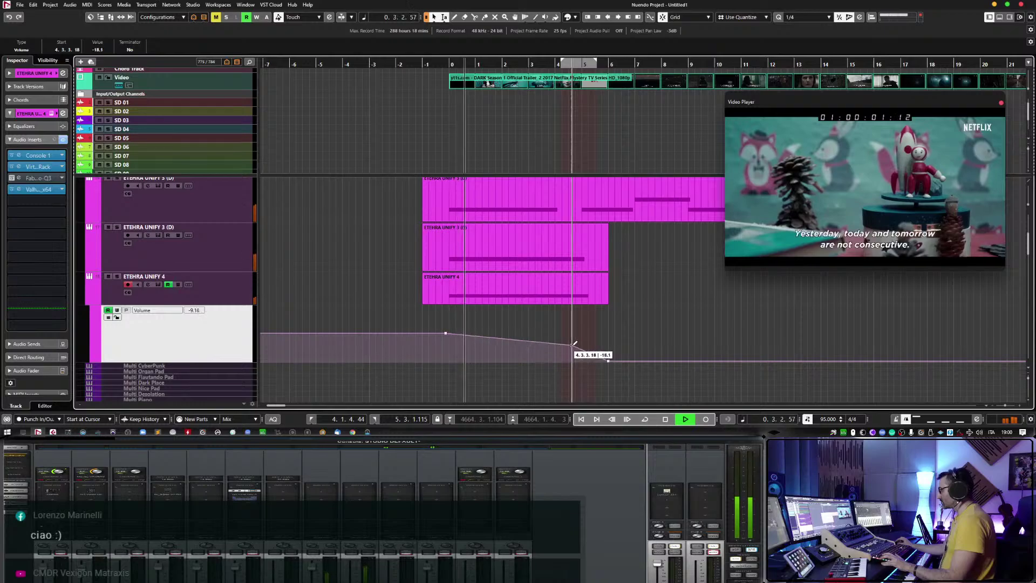
pyautogui.click(607, 362)
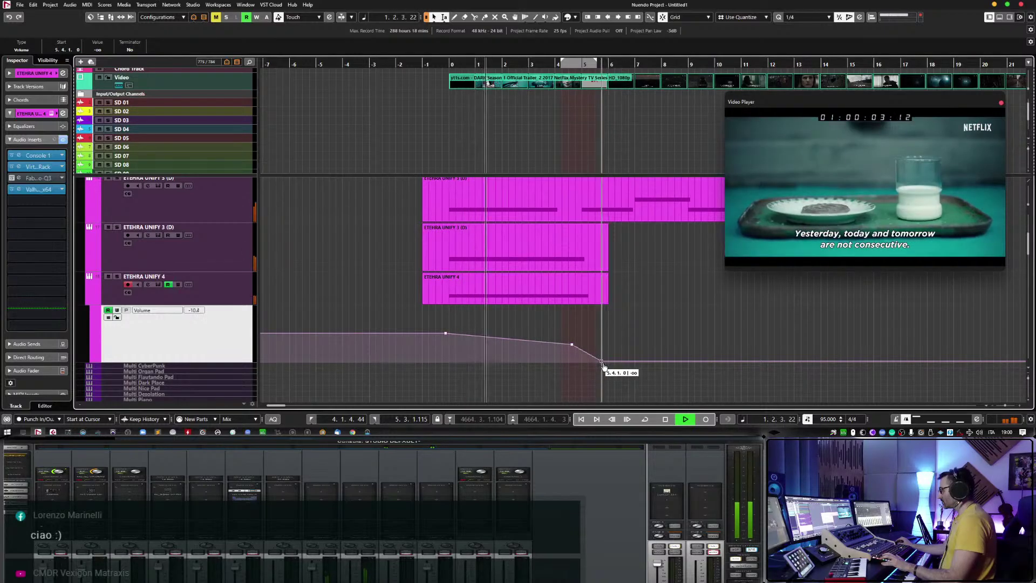
pyautogui.moveTo(572, 345); pyautogui.dragTo(575, 348)
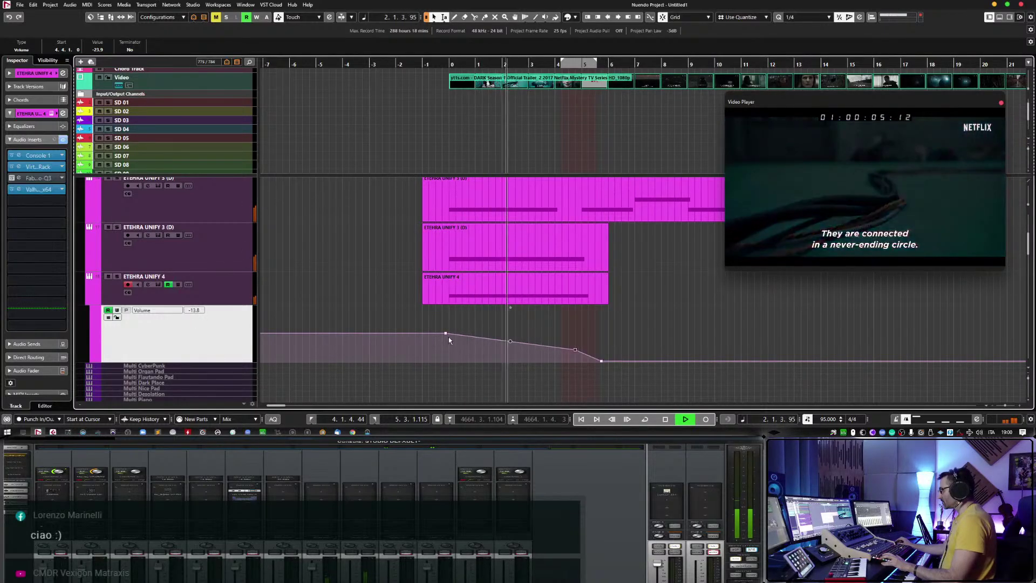
pyautogui.moveTo(445, 333); pyautogui.dragTo(448, 338)
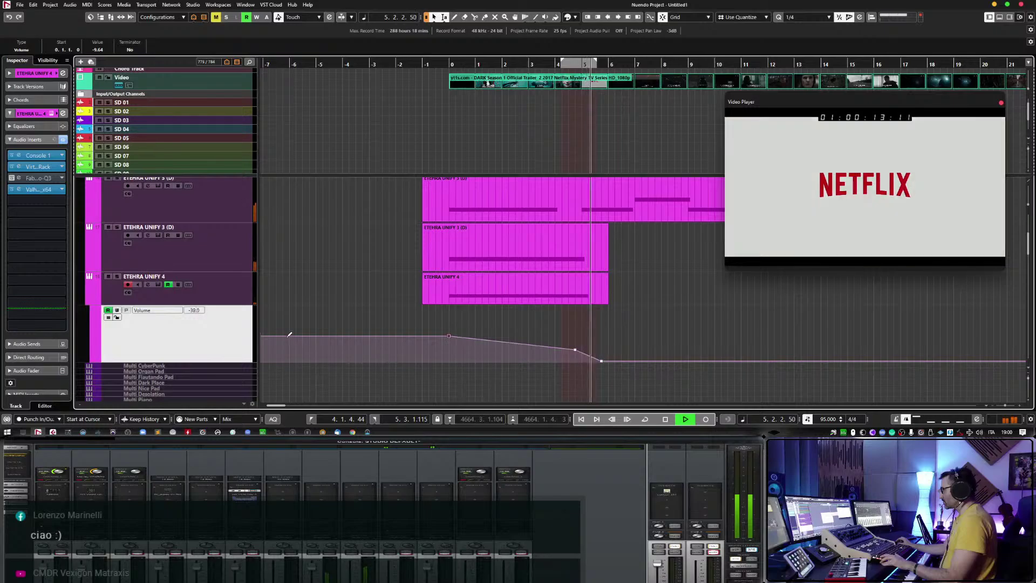
pyautogui.click(549, 317)
pyautogui.press('space')
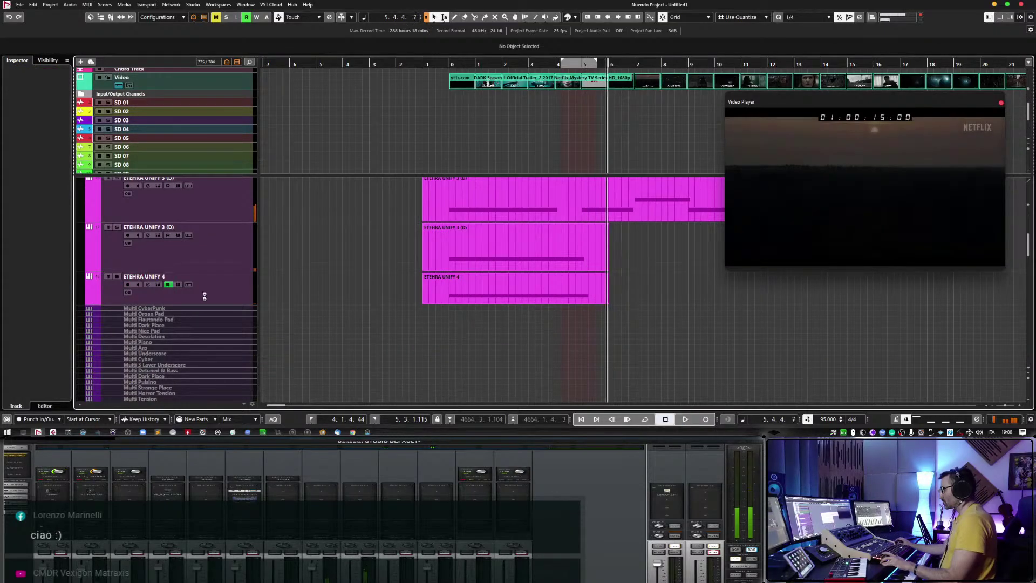
# Duplicate the ETEHRA UNIFY 4 track, delete the copied part, and turn off automation reading on the duplicate.
pyautogui.rightClick(307, 293)
pyautogui.click(304, 199)
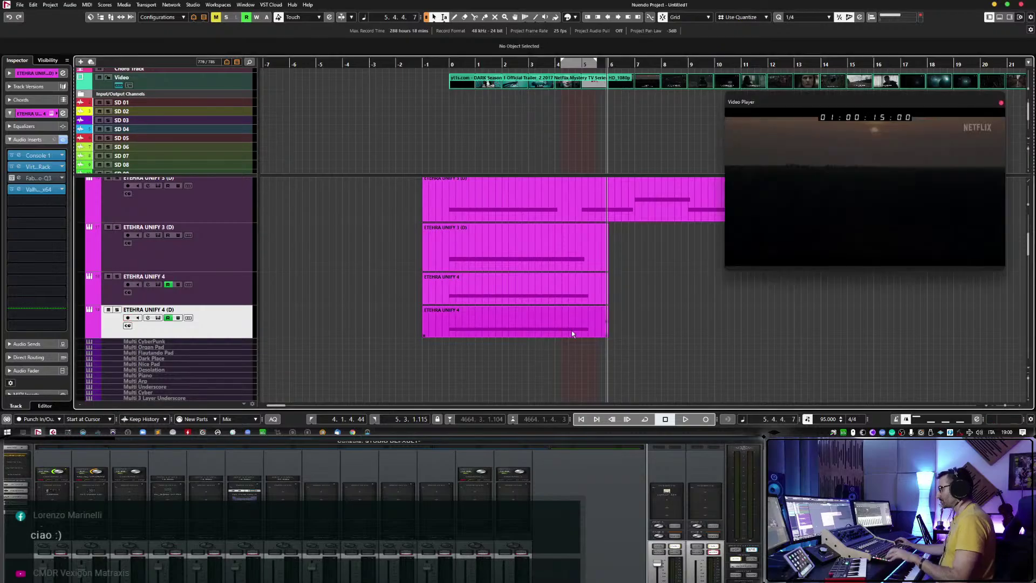
pyautogui.click(571, 330)
pyautogui.press('Delete')
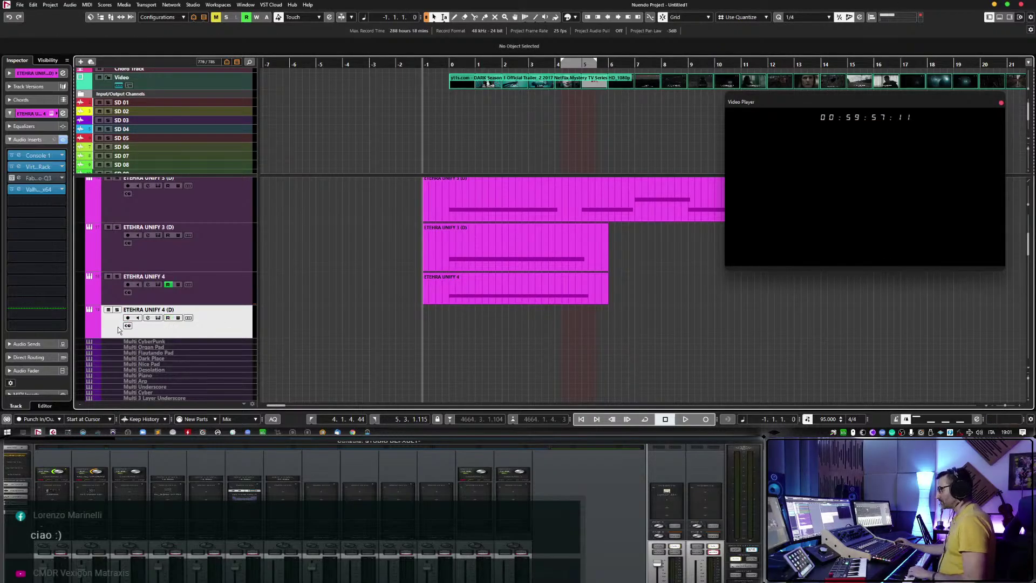
pyautogui.click(90, 334)
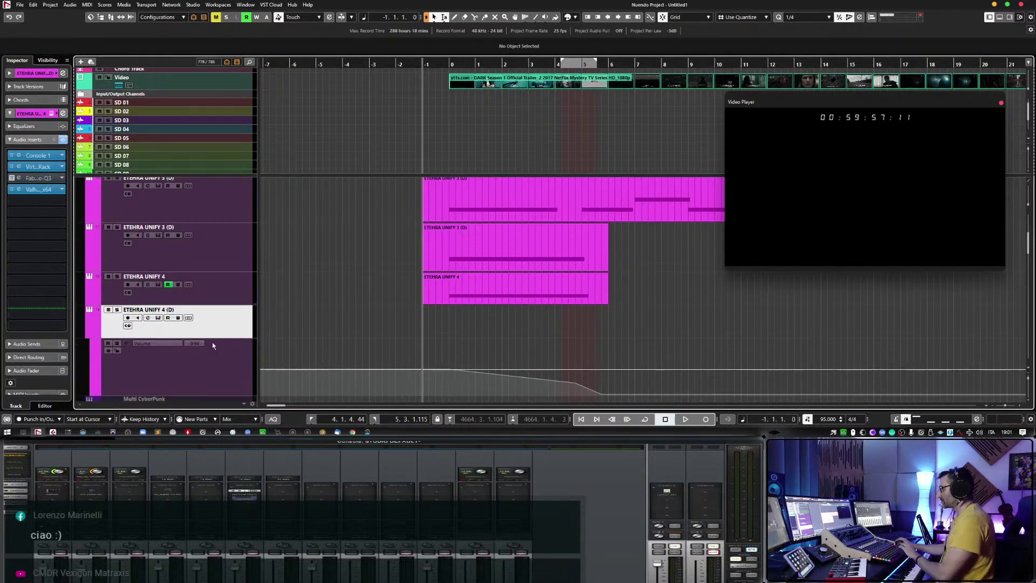
pyautogui.click(90, 334)
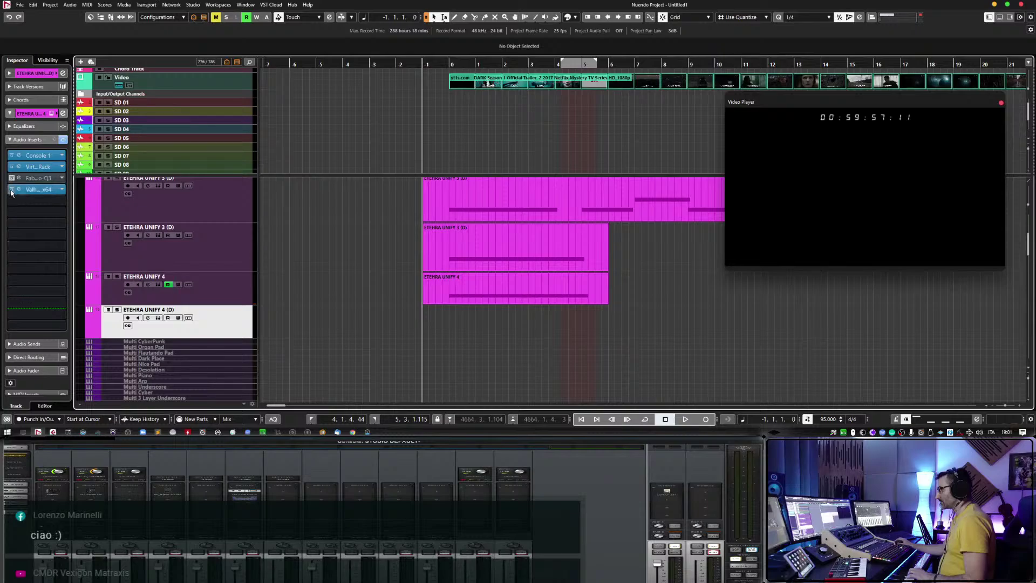
# Bypass ValhallaRoom on the ETEHRA UNIFY 4 (D) track and open its Unify instrument with the patch browser shown.
pyautogui.click(160, 318)
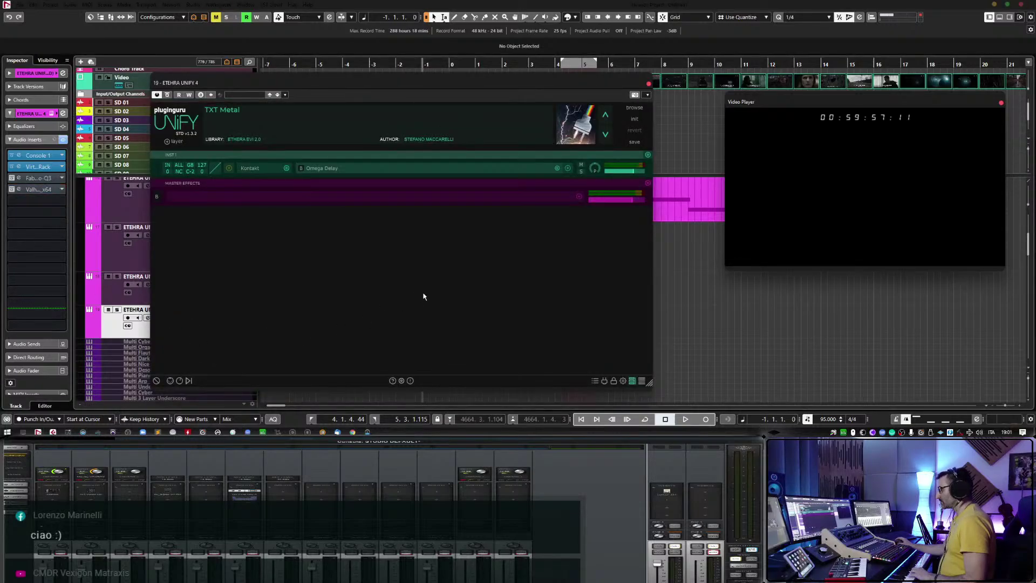
pyautogui.click(649, 110)
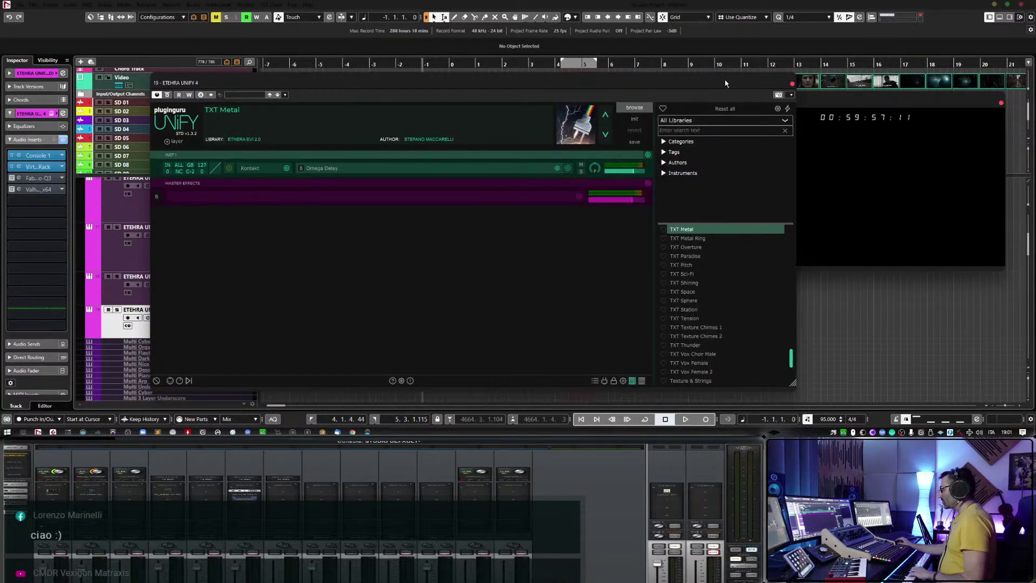
pyautogui.moveTo(725, 83); pyautogui.dragTo(632, 82)
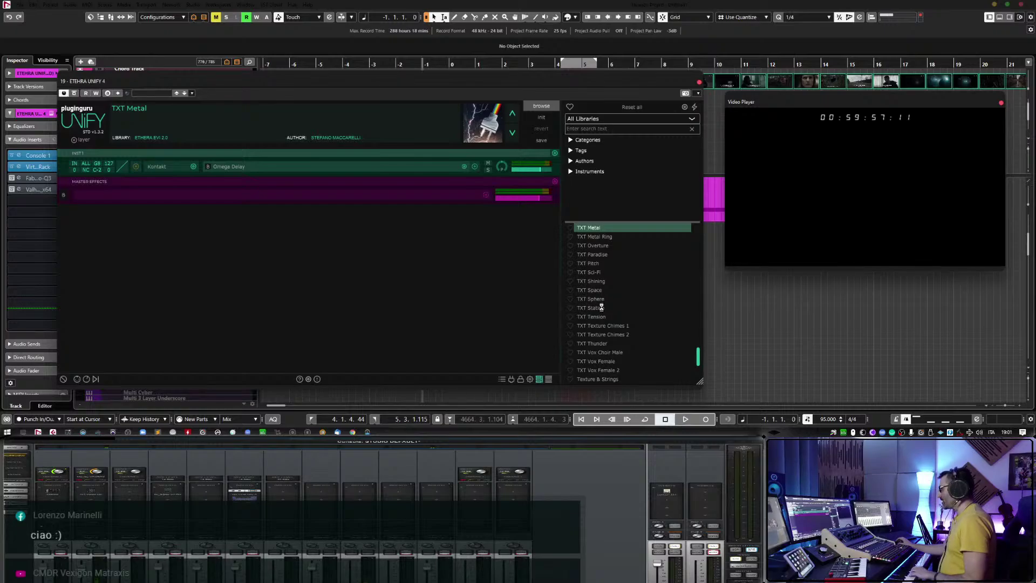
# Audition the TXT Sphere and TXT Tension patches in the Unify instrument.
pyautogui.click(601, 307)
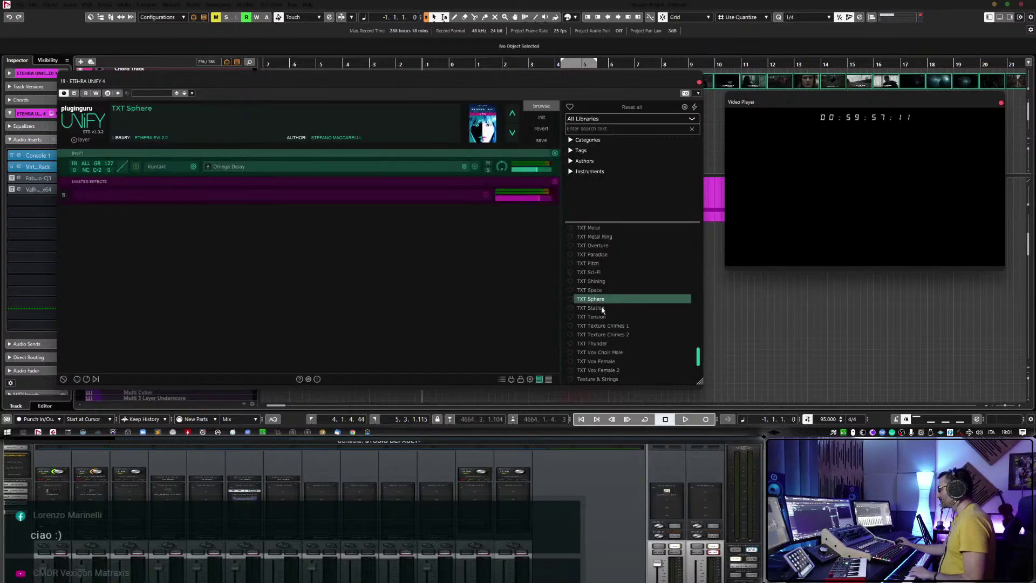
pyautogui.moveTo(527, 76); pyautogui.dragTo(761, 58)
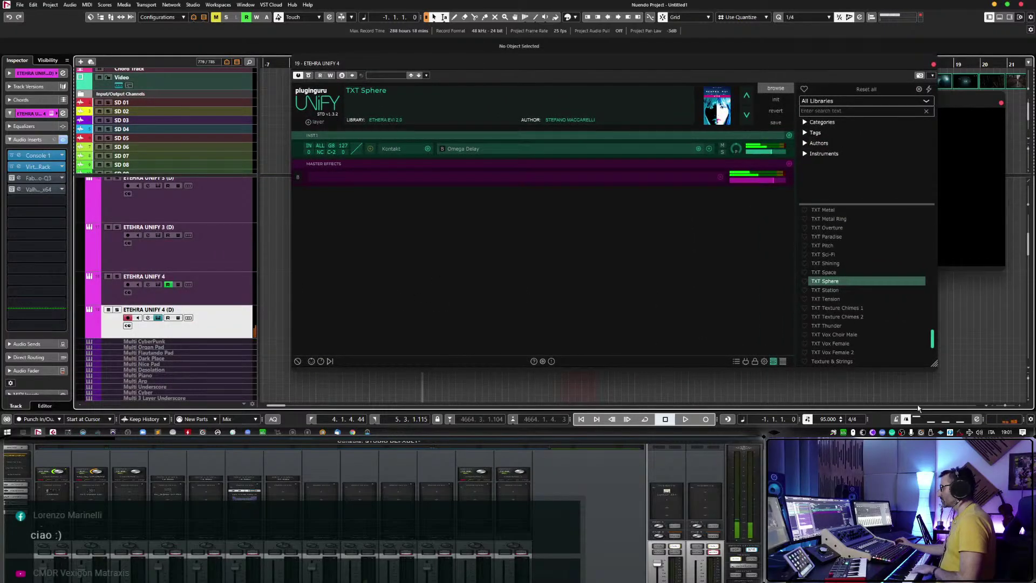
pyautogui.moveTo(853, 85); pyautogui.dragTo(634, 89)
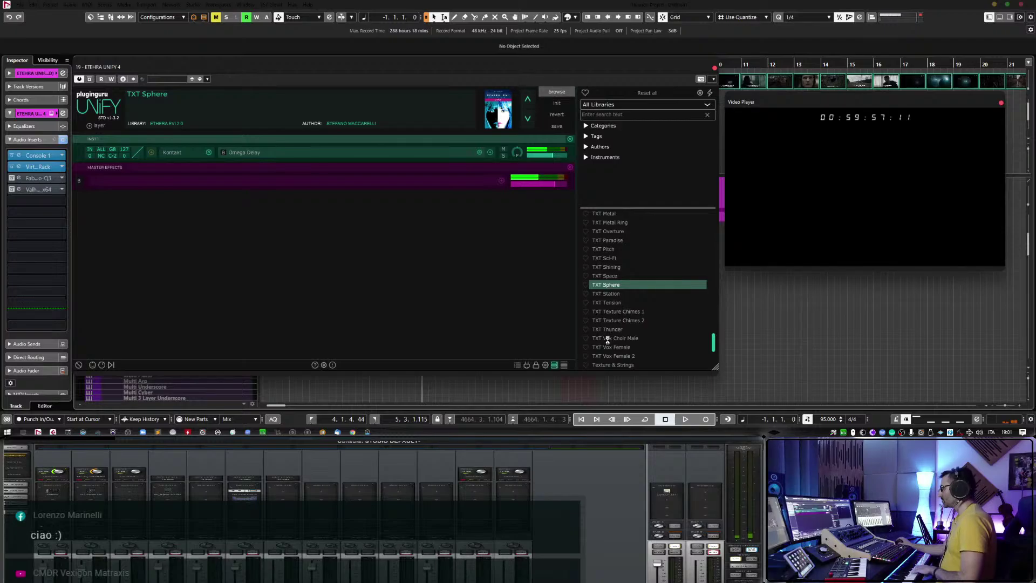
pyautogui.press('Down')
pyautogui.press('Down')
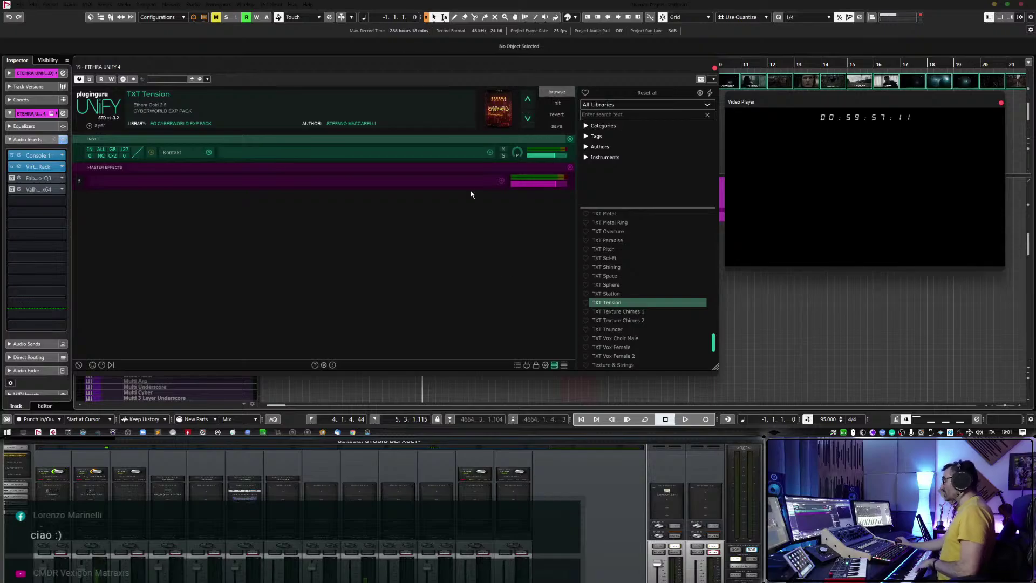
# Shrink and reposition the Unify window, and load the TXT Texture Chimes 1 patch.
pyautogui.moveTo(716, 370); pyautogui.dragTo(611, 356)
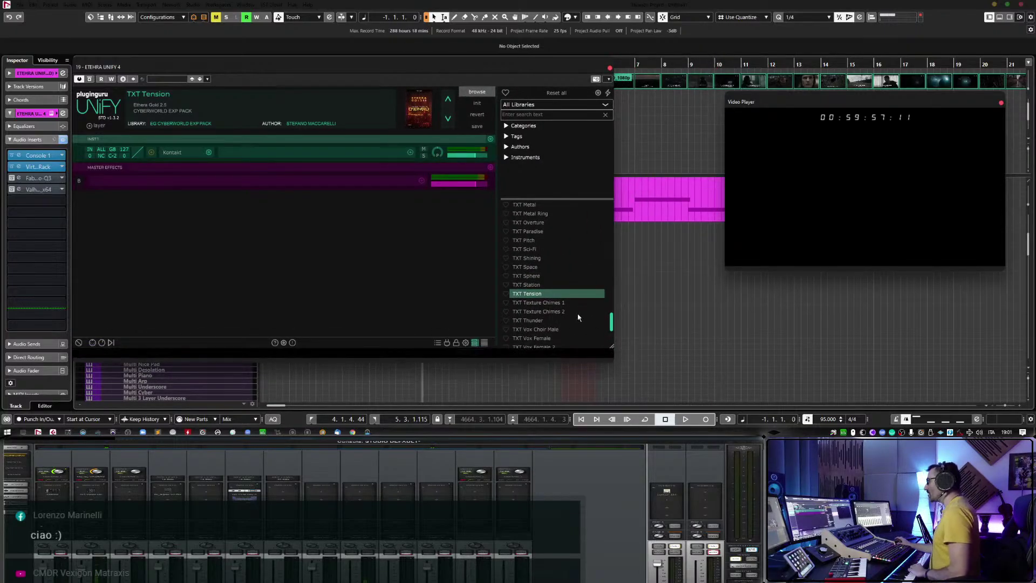
pyautogui.moveTo(497, 70); pyautogui.dragTo(517, 90)
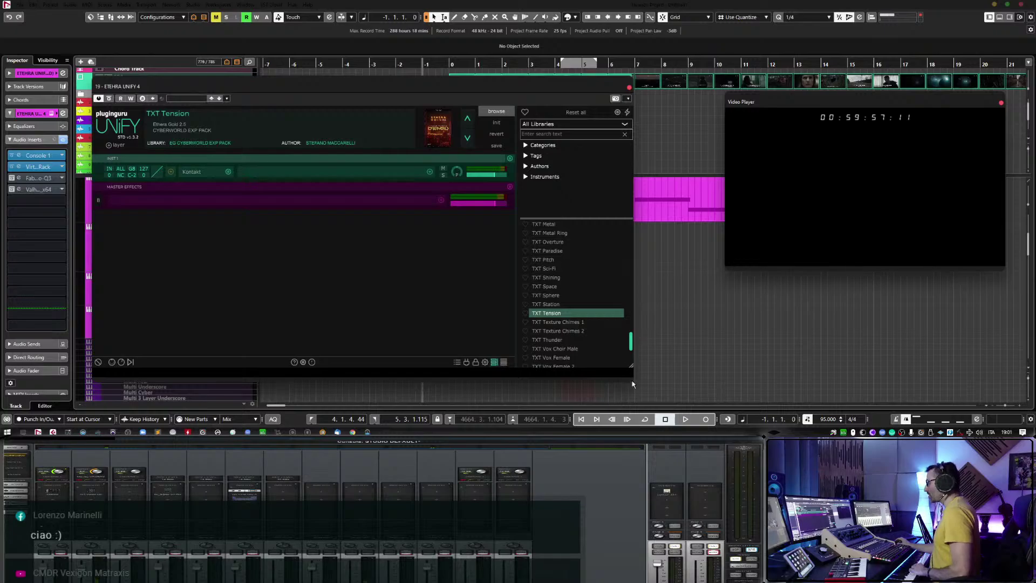
pyautogui.moveTo(631, 379); pyautogui.dragTo(631, 369)
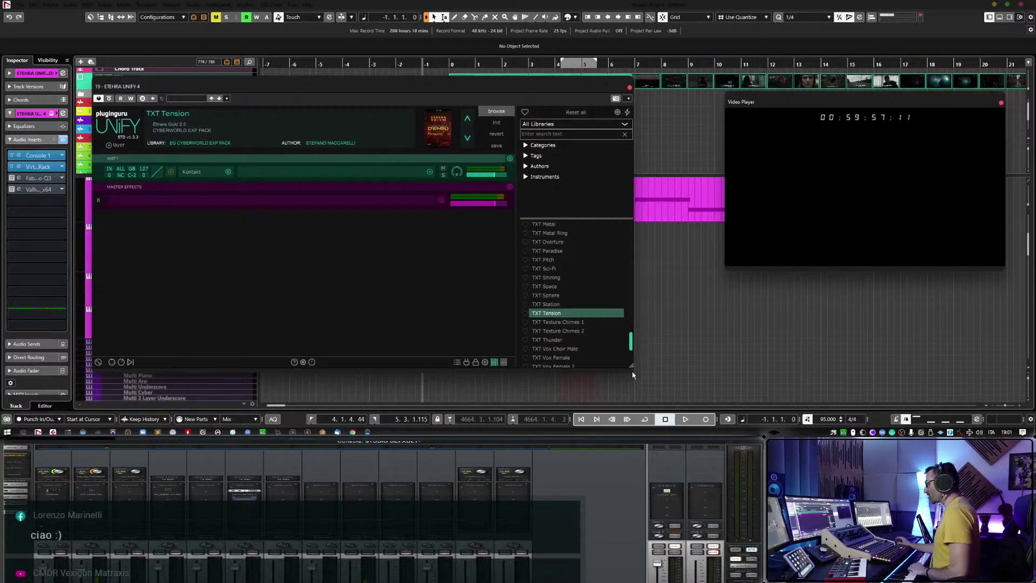
pyautogui.moveTo(467, 92); pyautogui.dragTo(478, 97)
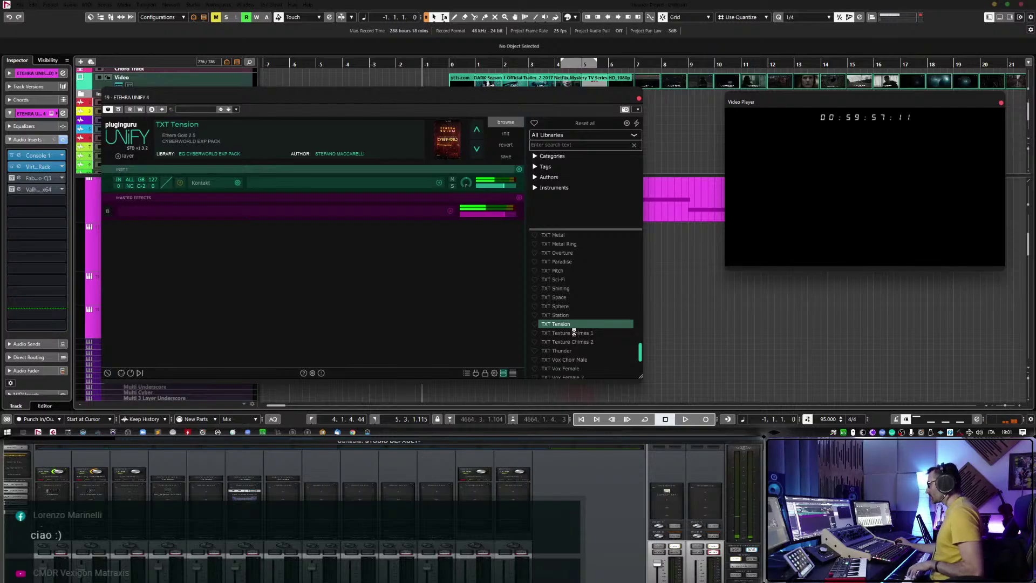
pyautogui.click(575, 333)
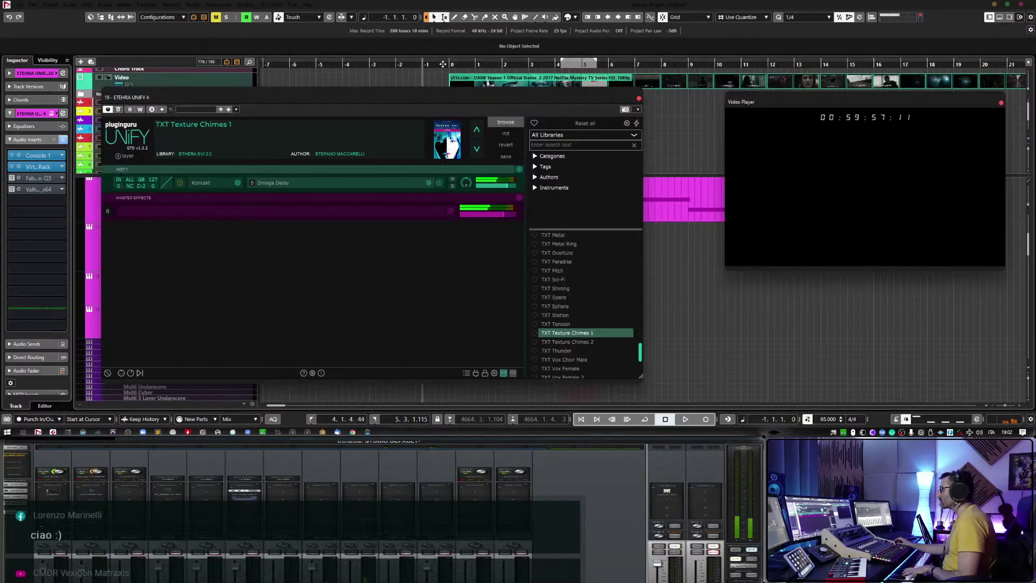
# Play the trailer to try the chimes patch against the picture, inspect its Kontakt instrument, and close both instrument windows.
pyautogui.doubleClick(442, 64)
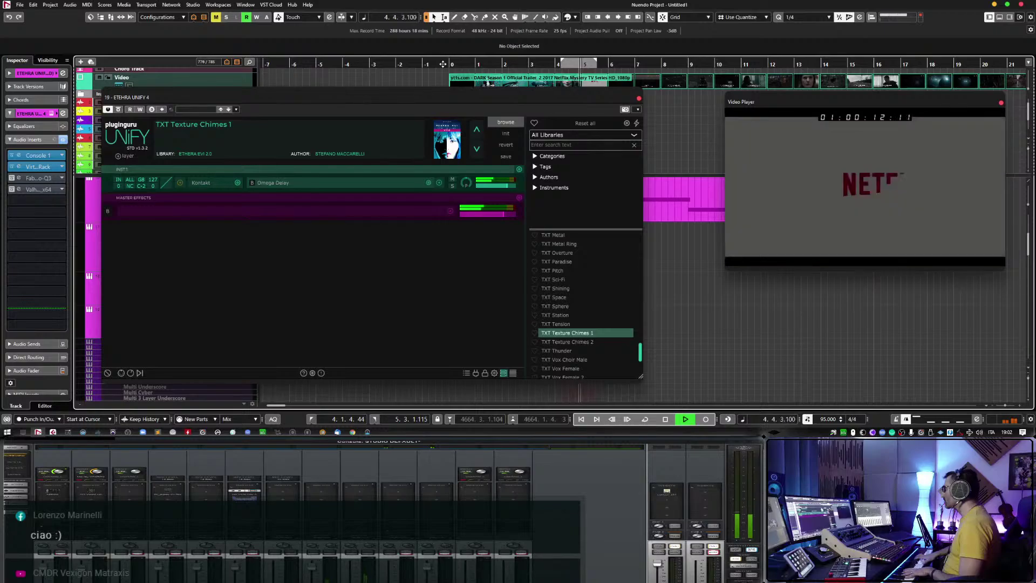
pyautogui.press('space')
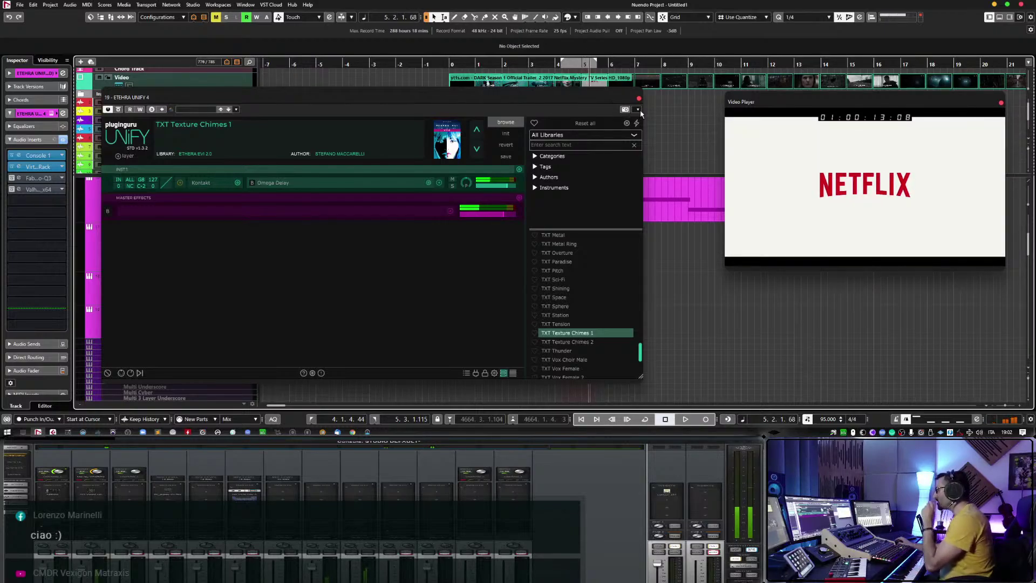
pyautogui.click(206, 186)
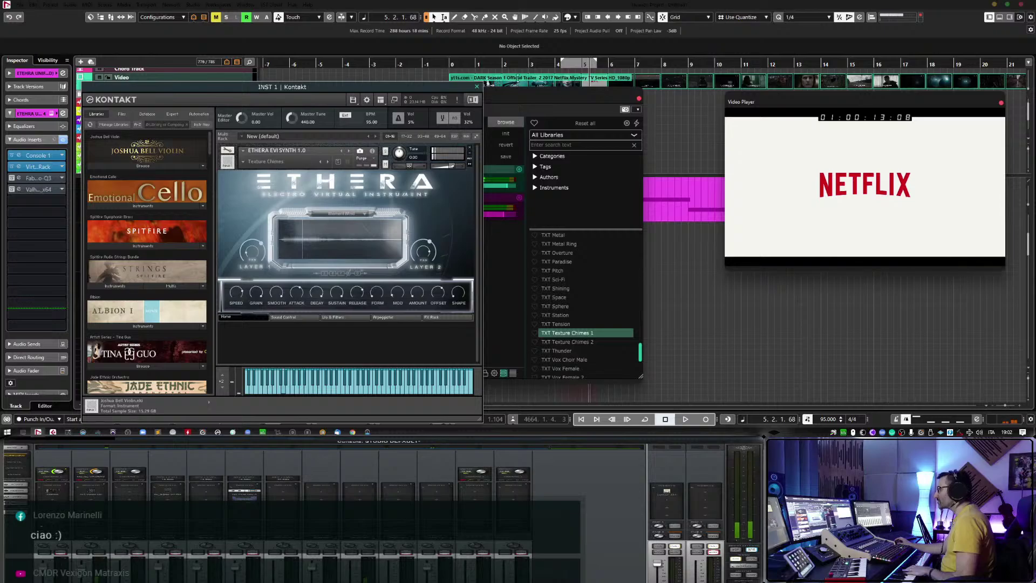
pyautogui.click(477, 88)
pyautogui.click(639, 100)
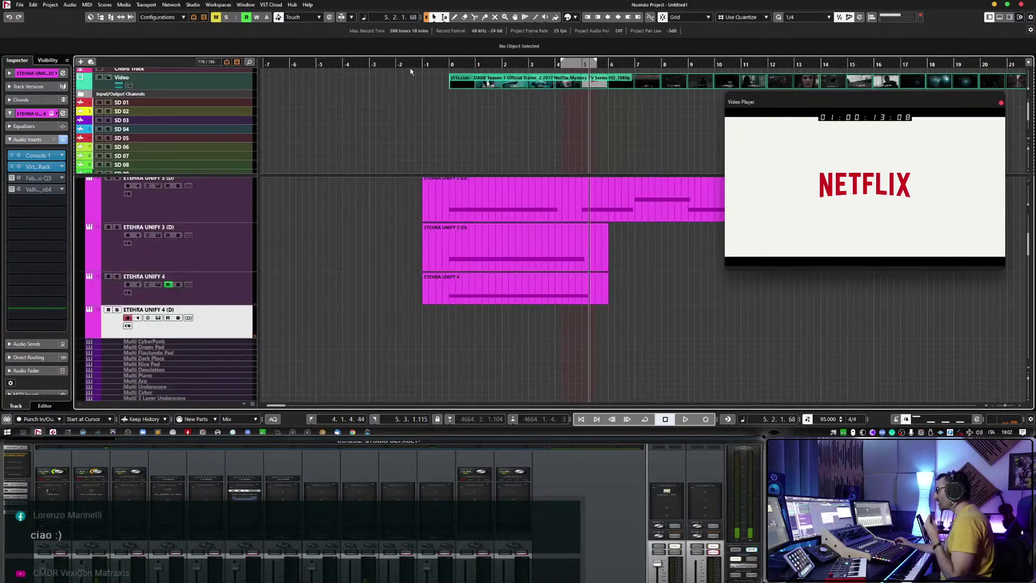
# Record a chimes part on the ETEHRA UNIFY 4 (D) track, starting around bar -2 and running past bar 5.
pyautogui.click(408, 148)
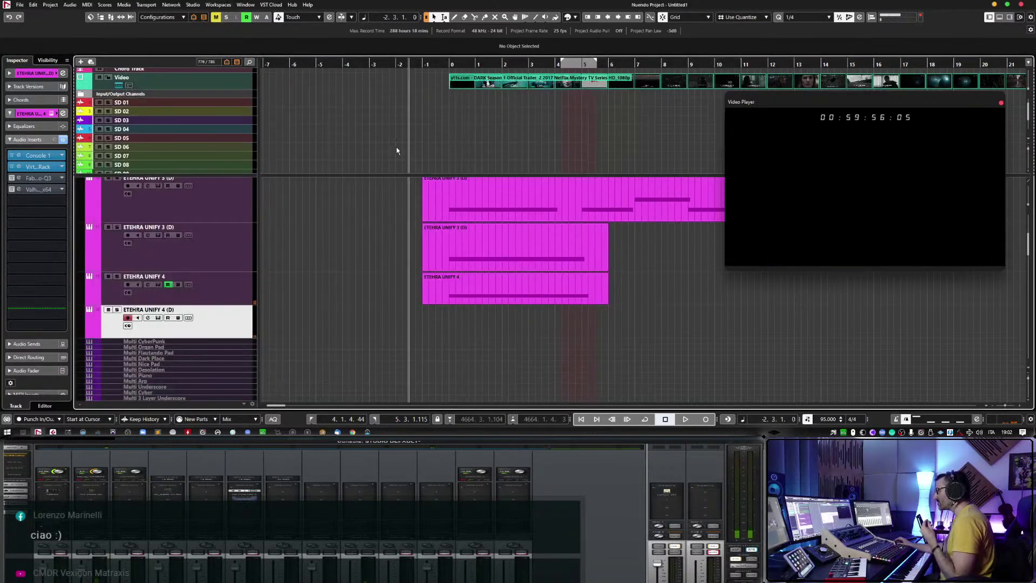
pyautogui.click(703, 420)
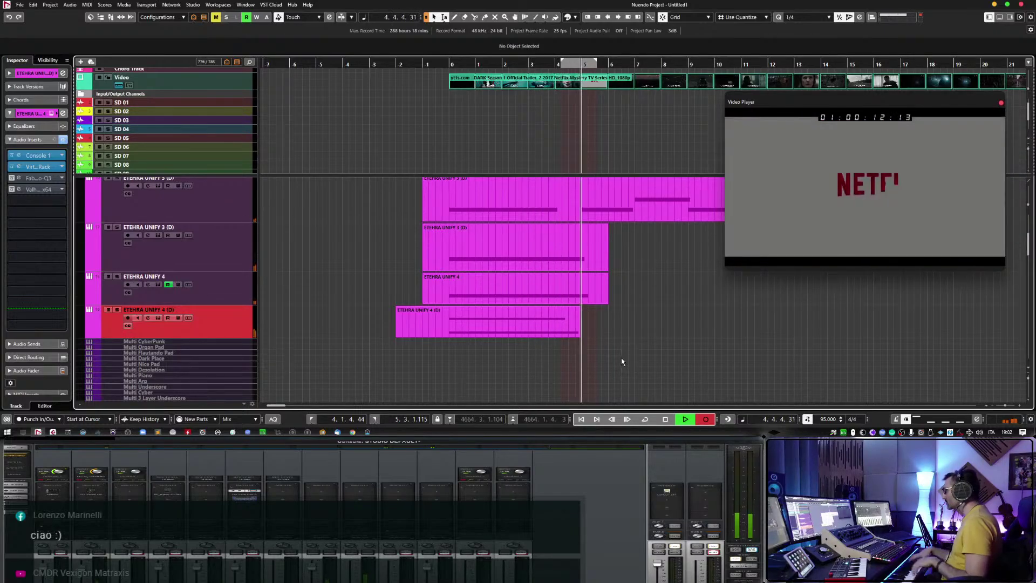
pyautogui.press('space')
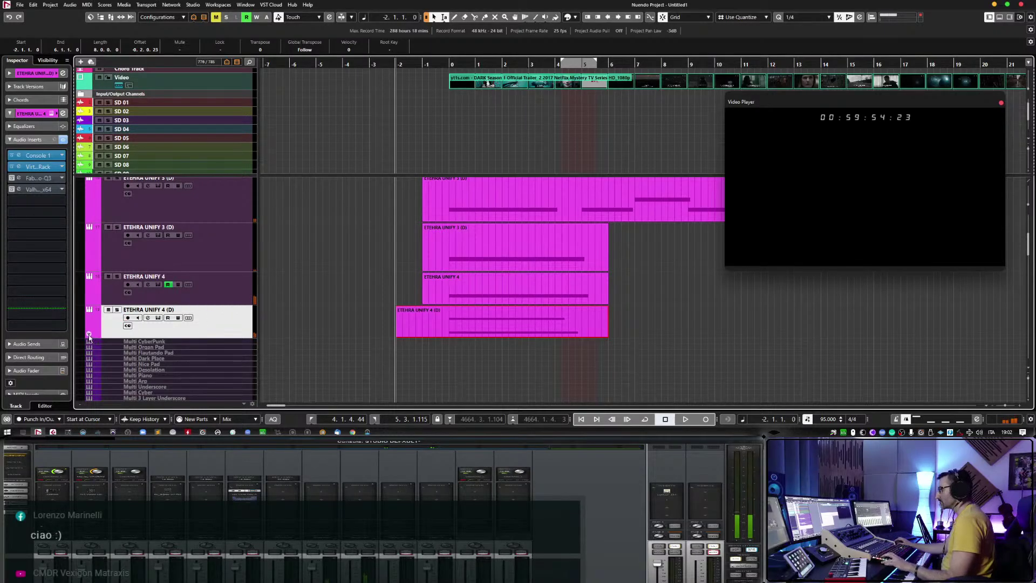
# Show the ETEHRA UNIFY 4 (D) volume automation and move its points to -13.0 on bar 0, -22.7 at 5.1.1.0, and silence just before bar 8.
pyautogui.click(89, 334)
pyautogui.click(115, 344)
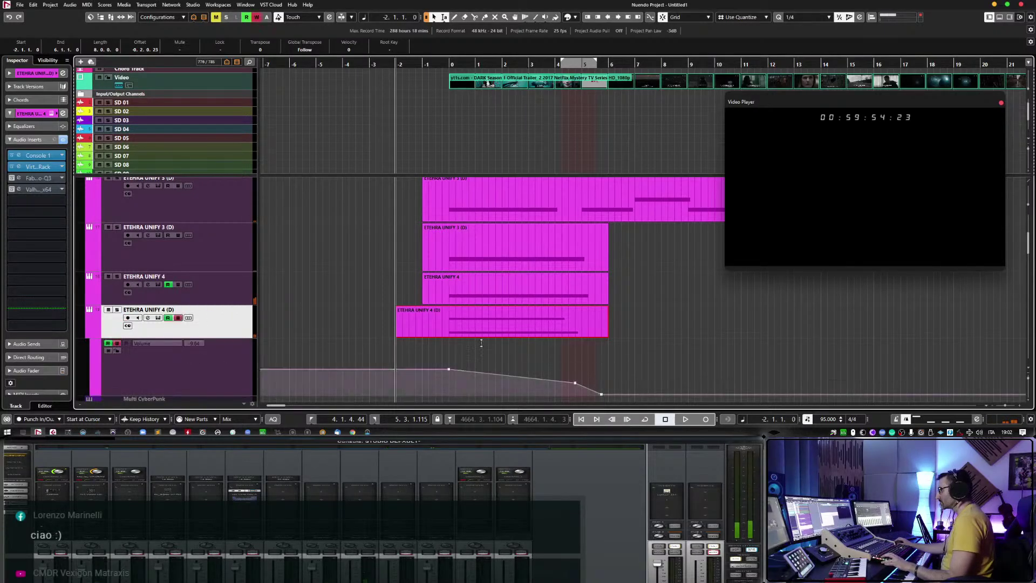
pyautogui.scroll(-2, 619, 360)
pyautogui.moveTo(600, 350); pyautogui.dragTo(654, 349)
pyautogui.moveTo(576, 341); pyautogui.dragTo(584, 337)
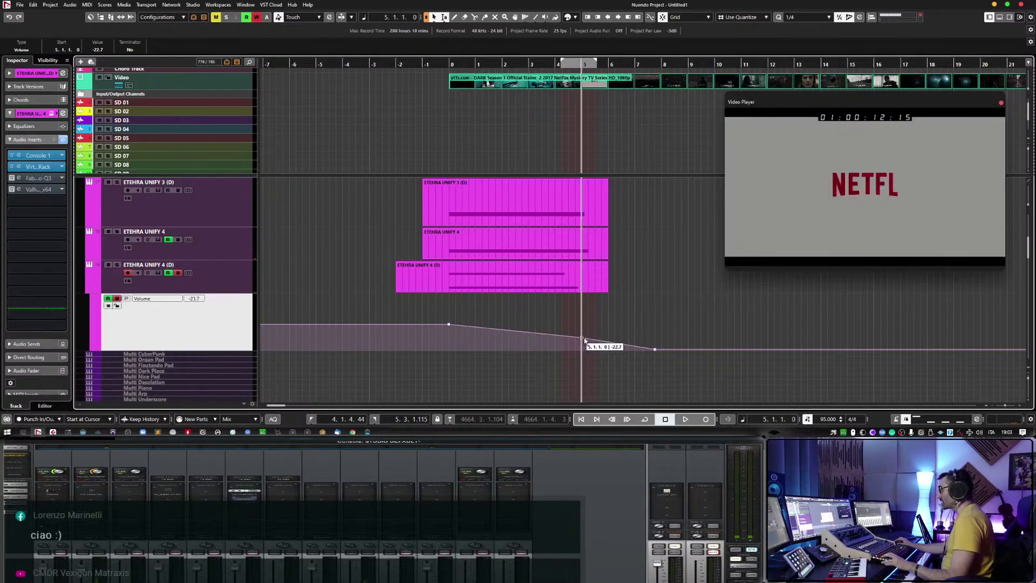
pyautogui.click(449, 327)
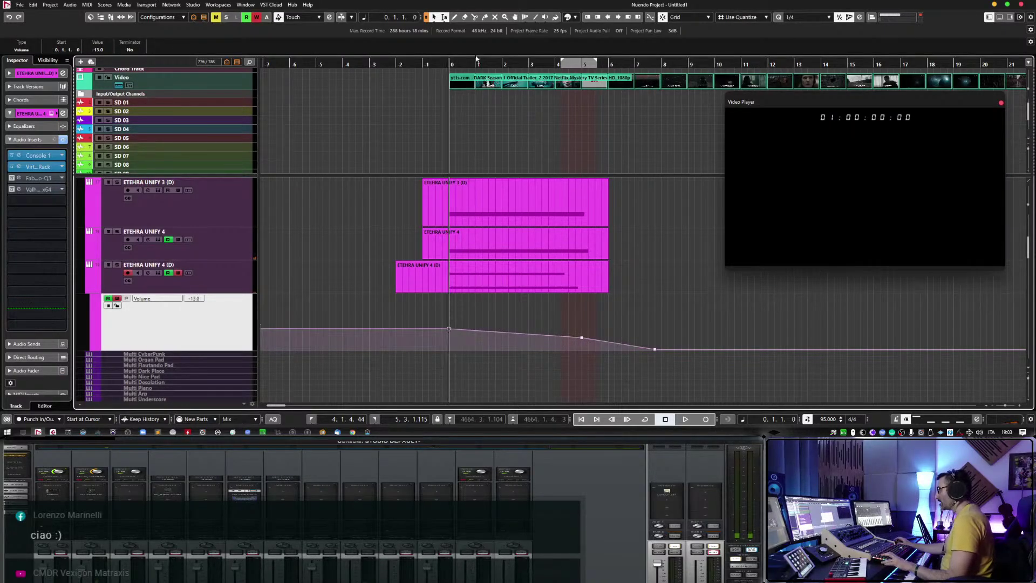
# Play from bar -1 and lower the chimes' volume points to -14.8 on bar 0 and -28.2 at 5.1.1.0.
pyautogui.click(421, 64)
pyautogui.press('space')
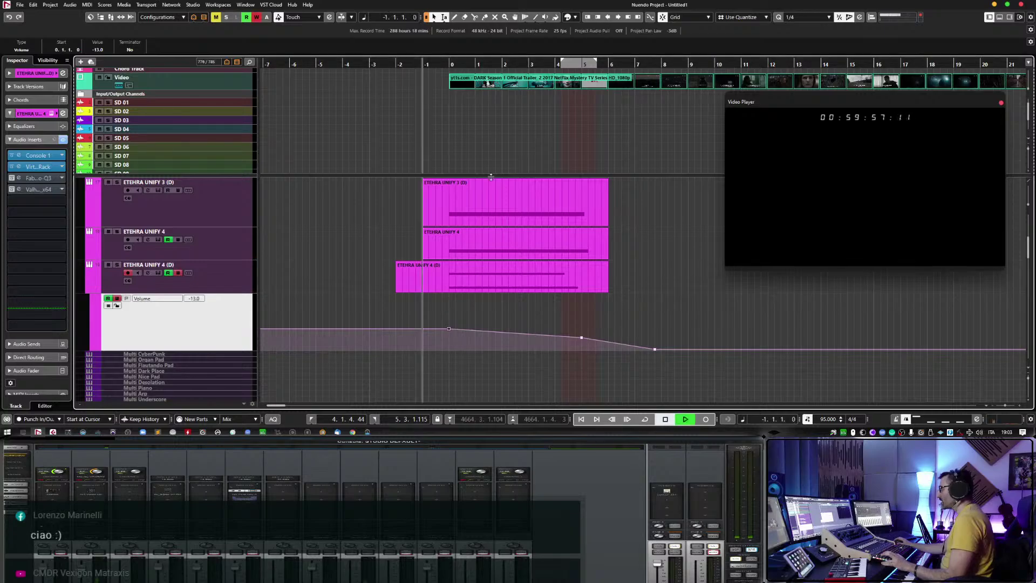
pyautogui.click(515, 333)
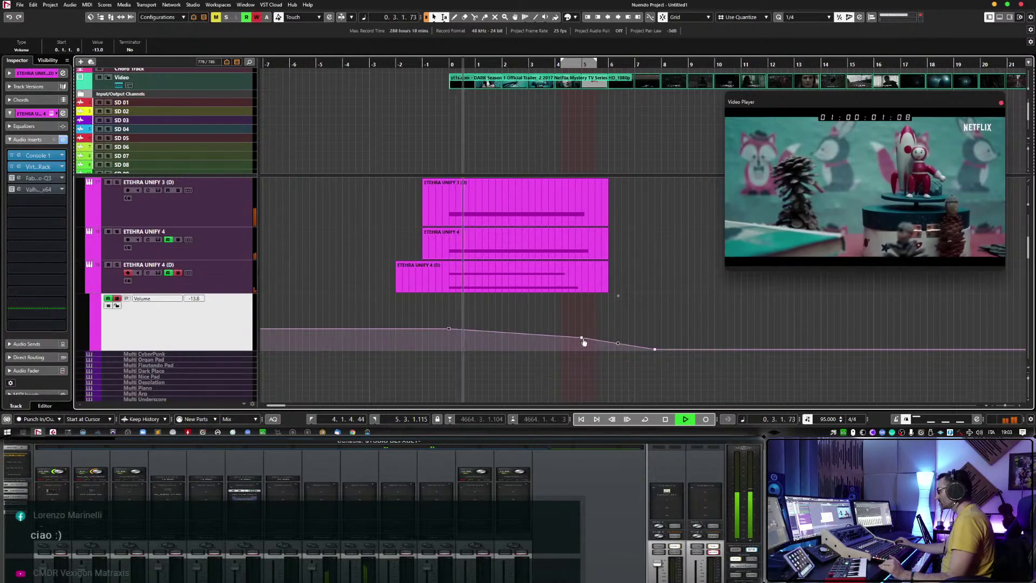
pyautogui.moveTo(581, 337); pyautogui.dragTo(582, 344)
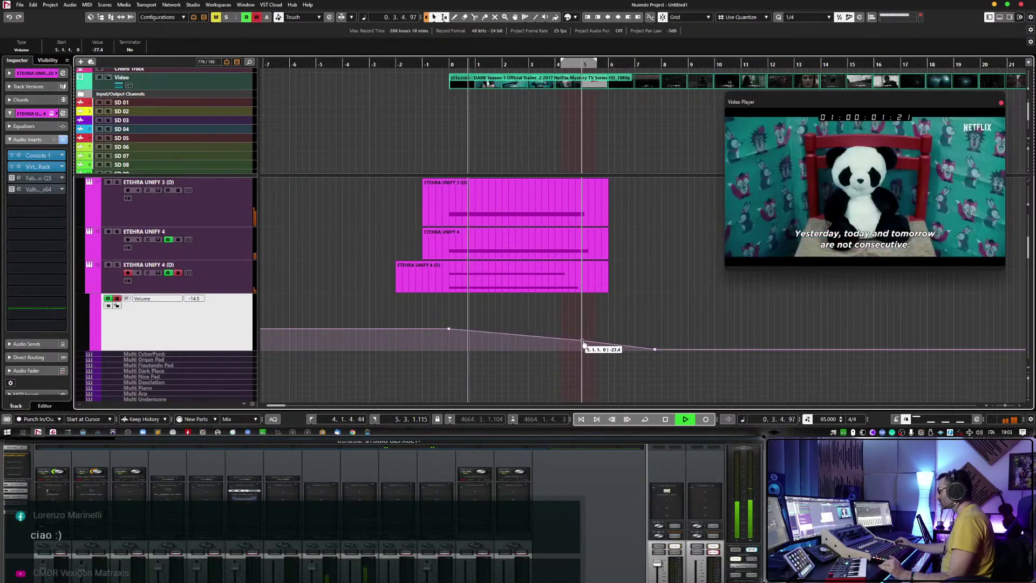
pyautogui.click(450, 330)
pyautogui.moveTo(450, 332); pyautogui.dragTo(451, 334)
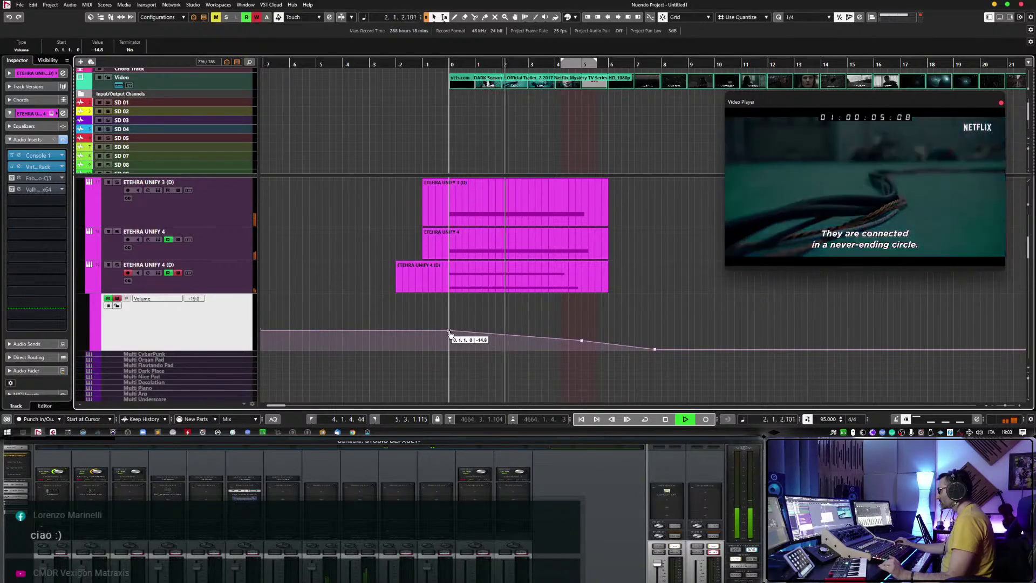
pyautogui.moveTo(582, 339); pyautogui.dragTo(583, 344)
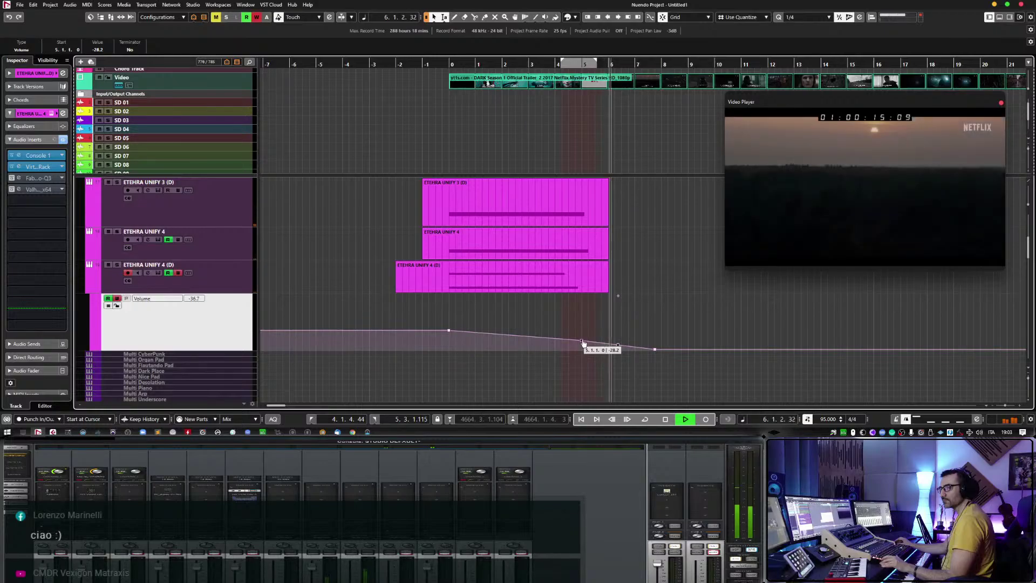
pyautogui.press('space')
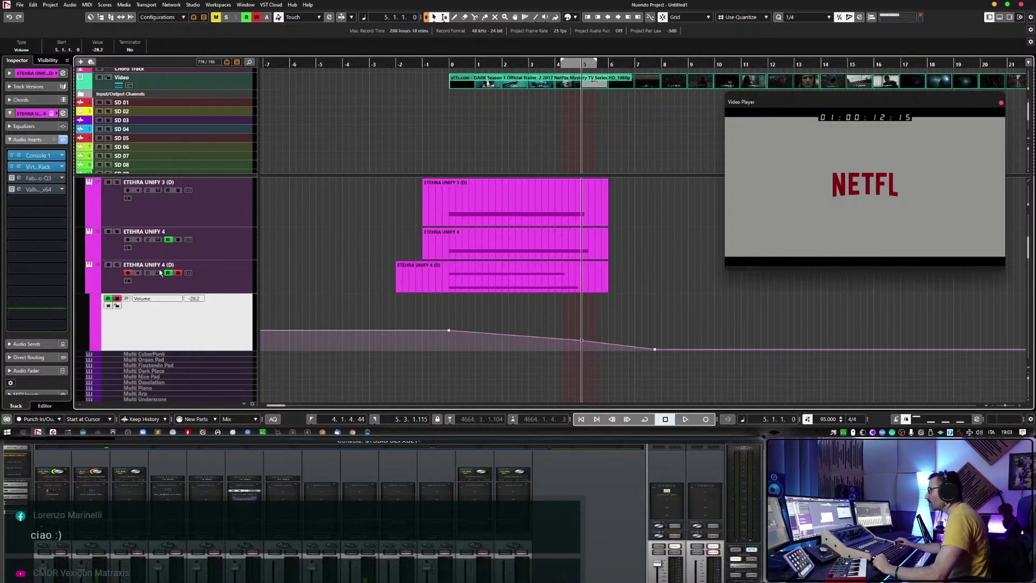
# Collapse the Volume automation lane of the ETEHRA UNIFY 4 (D) track and duplicate the track.
pyautogui.click(91, 289)
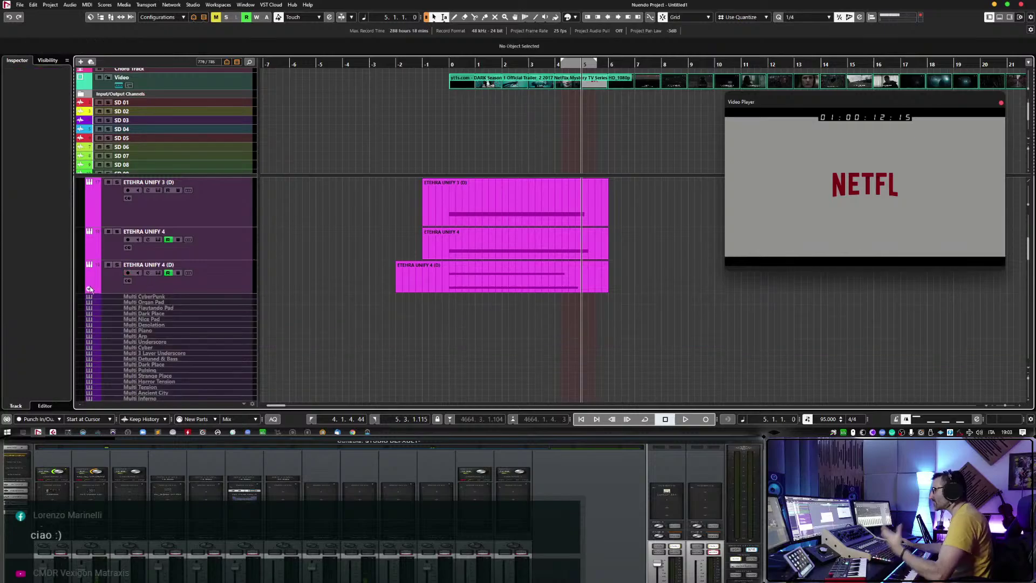
pyautogui.click(238, 284)
pyautogui.rightClick(237, 284)
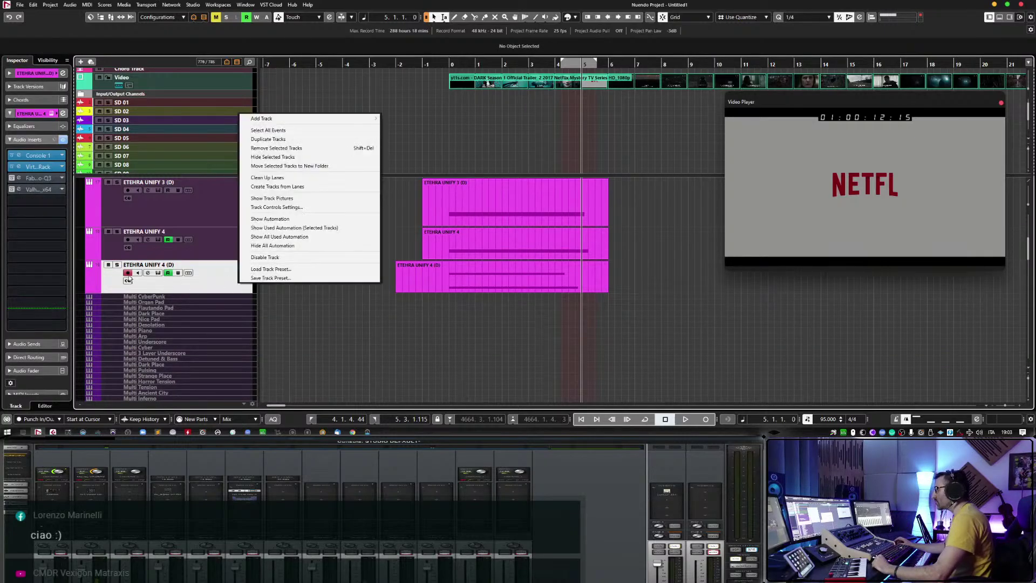
pyautogui.click(205, 281)
pyautogui.rightClick(219, 286)
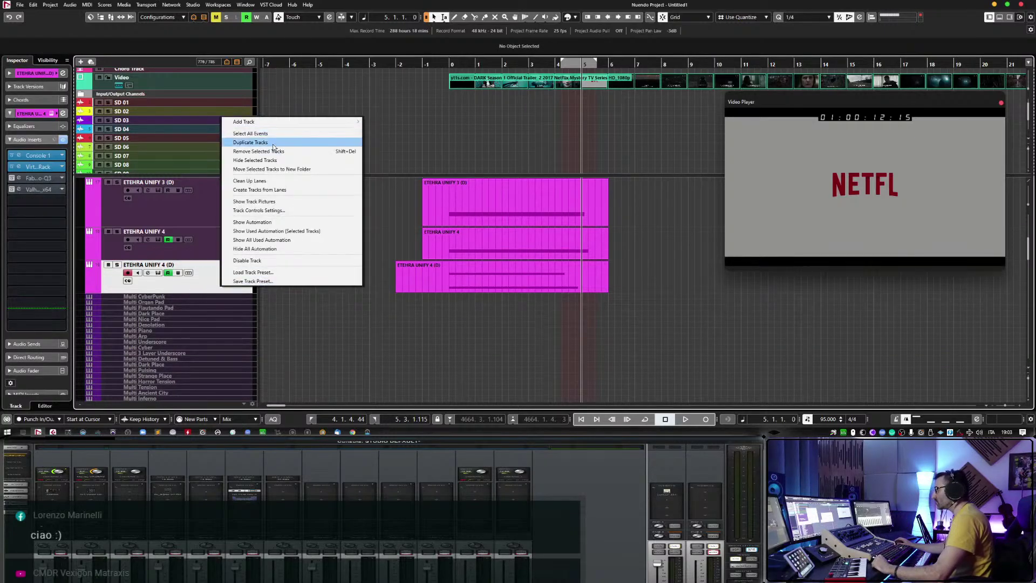
pyautogui.click(272, 143)
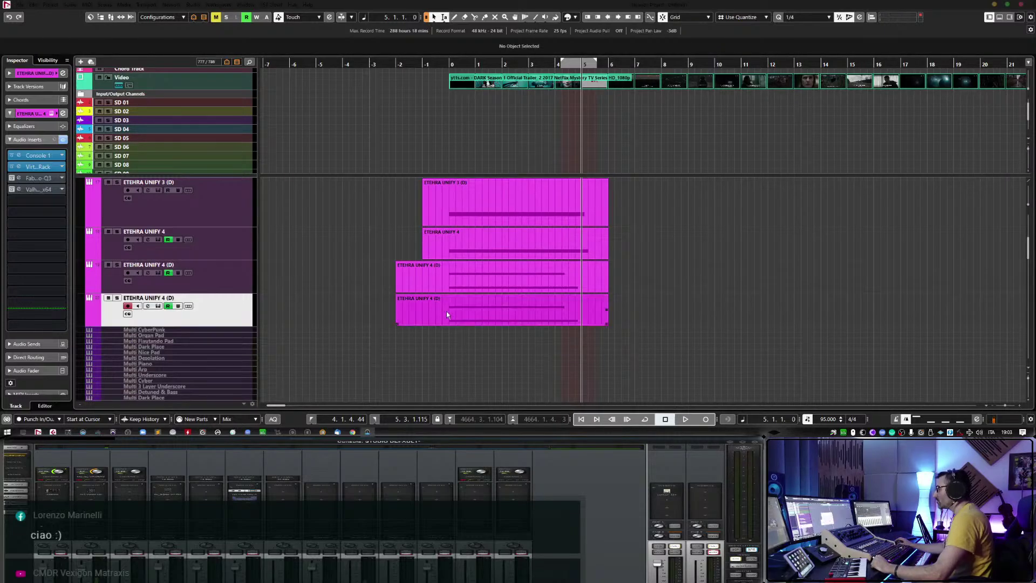
# Remove the copied part from the duplicated track and open its Unify instrument, resized and placed clear of the track list.
pyautogui.press('Home')
pyautogui.click(157, 307)
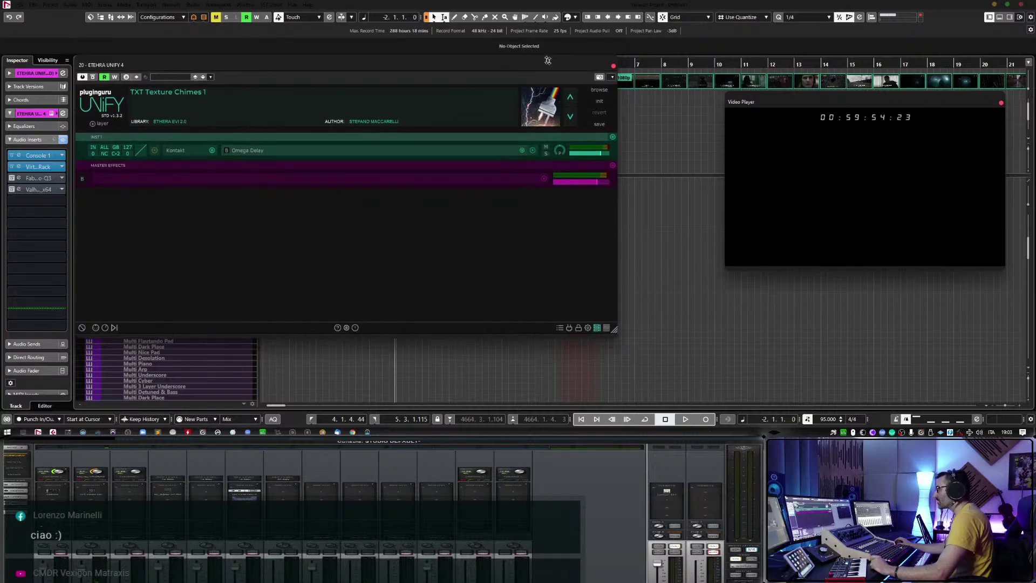
pyautogui.moveTo(499, 49); pyautogui.dragTo(564, 72)
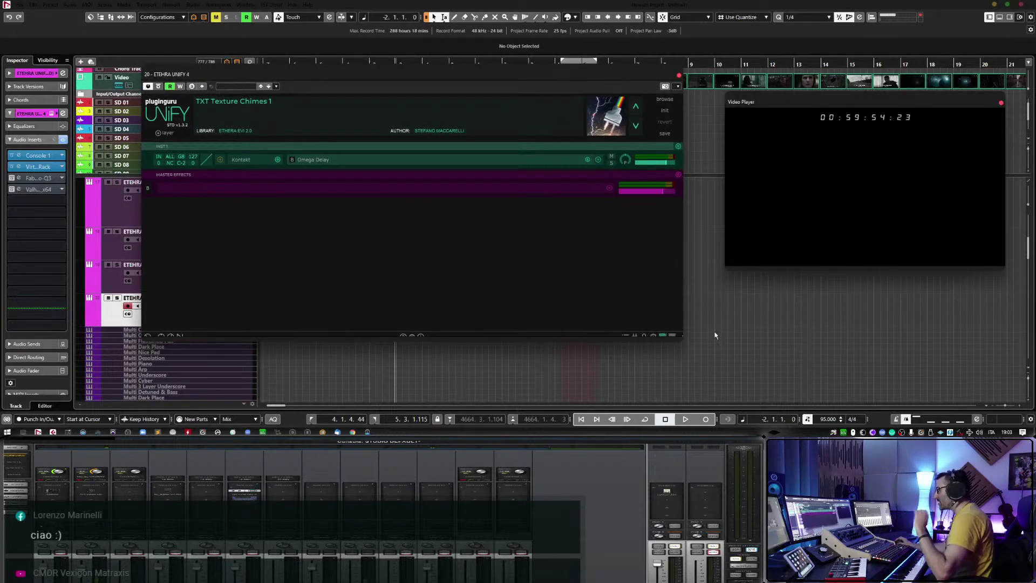
pyautogui.moveTo(684, 337); pyautogui.dragTo(581, 365)
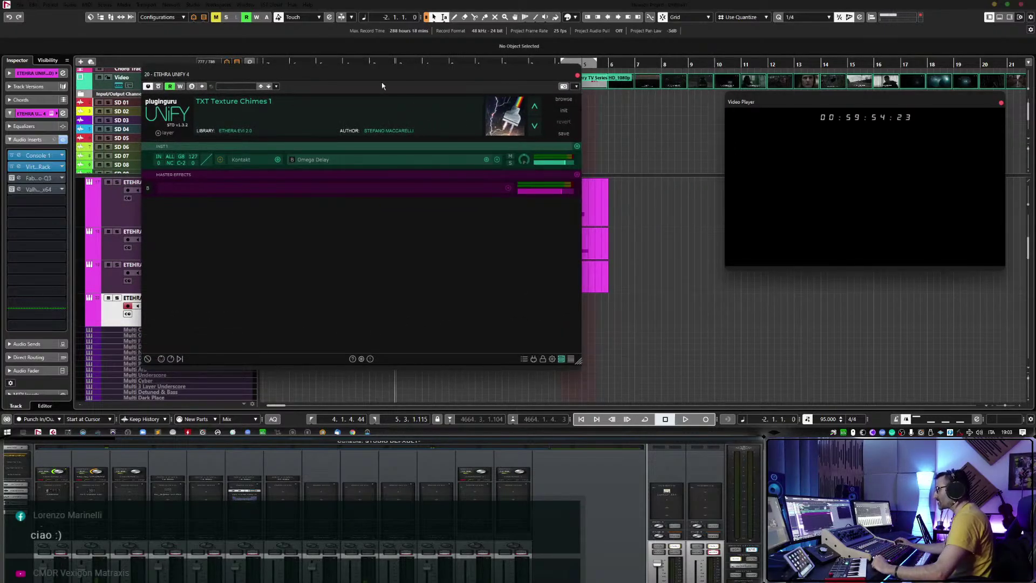
pyautogui.moveTo(387, 74); pyautogui.dragTo(488, 79)
# Disable automation reading on the duplicated ETEHRA UNIFY 4 (D) track and check its Volume automation lane.
pyautogui.click(167, 305)
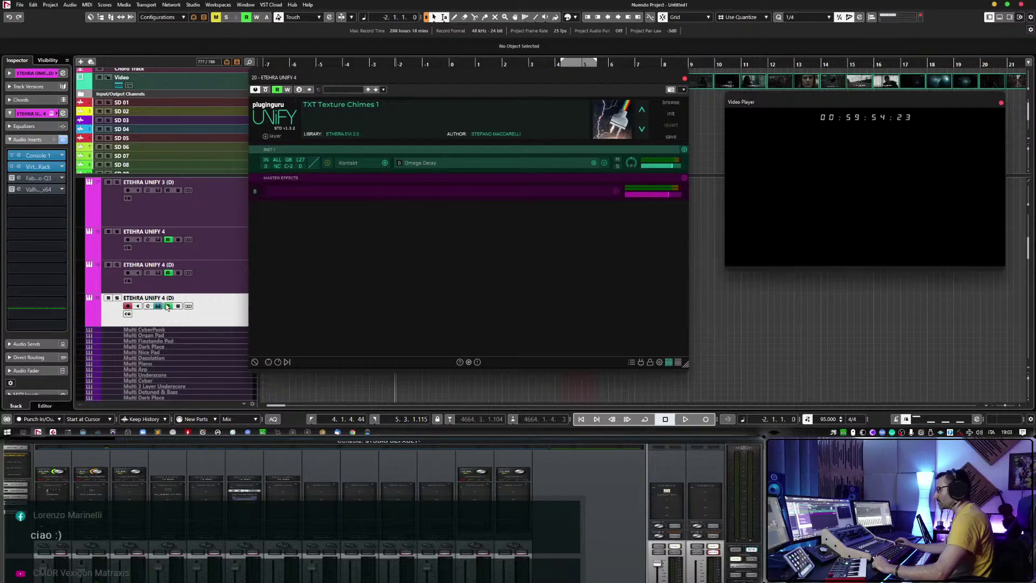
pyautogui.click(88, 323)
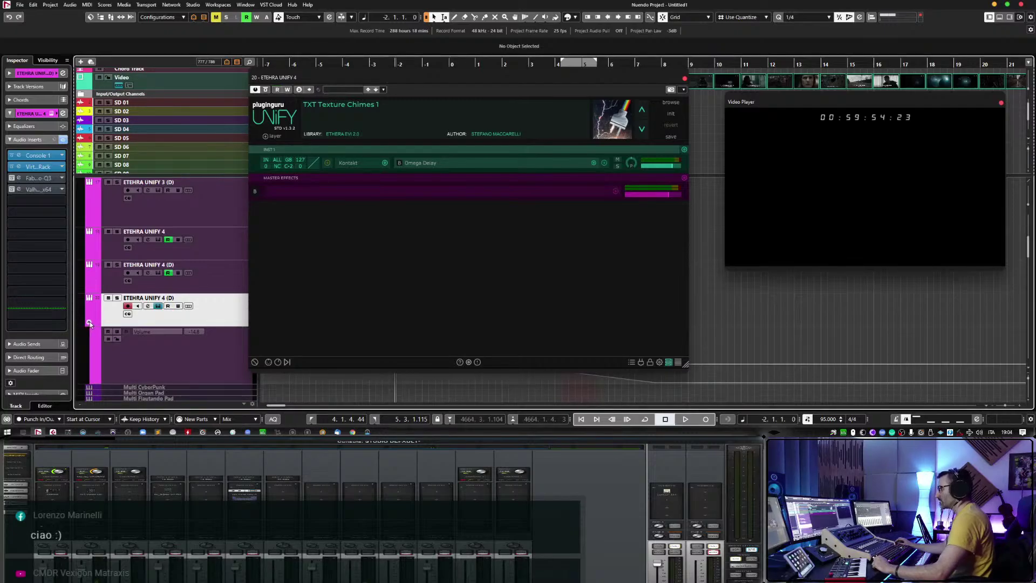
pyautogui.click(89, 323)
# Look through the duplicated track's Unify presets from TXT Texture Chimes 1 down to the VOX sounds, and close the instrument.
pyautogui.moveTo(390, 77); pyautogui.dragTo(403, 97)
pyautogui.click(674, 123)
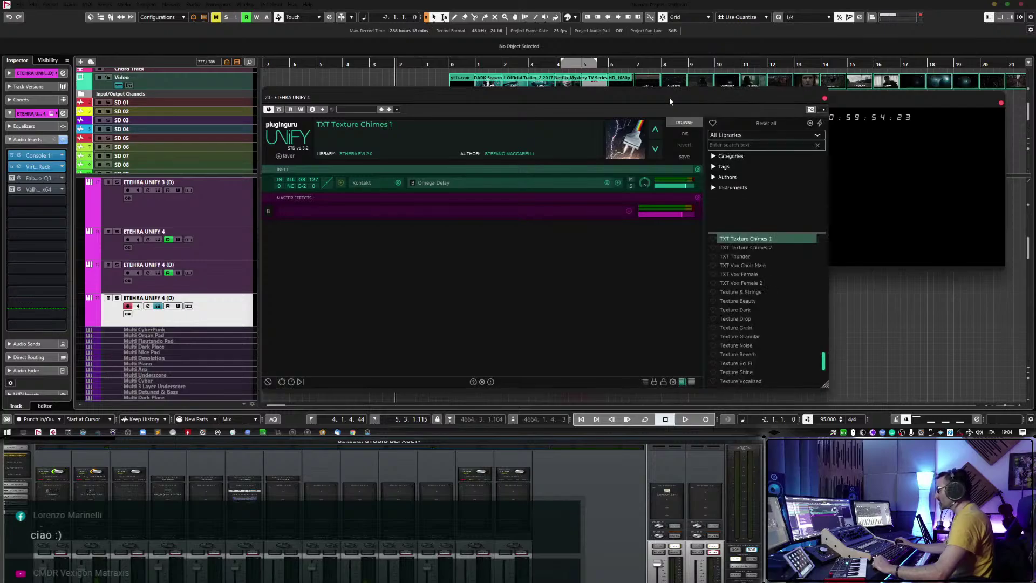
pyautogui.moveTo(669, 97); pyautogui.dragTo(542, 79)
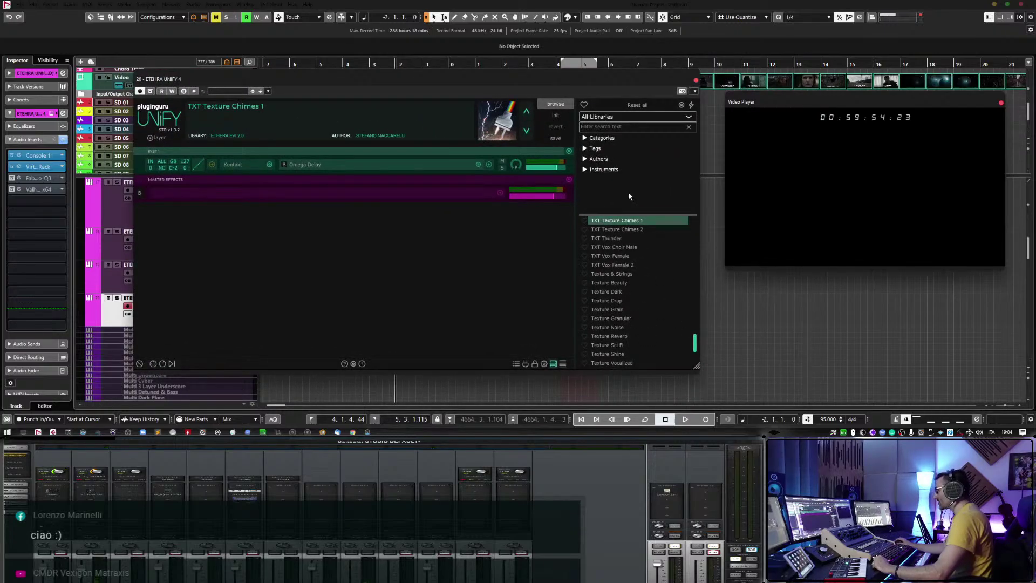
pyautogui.scroll(-5, 624, 305)
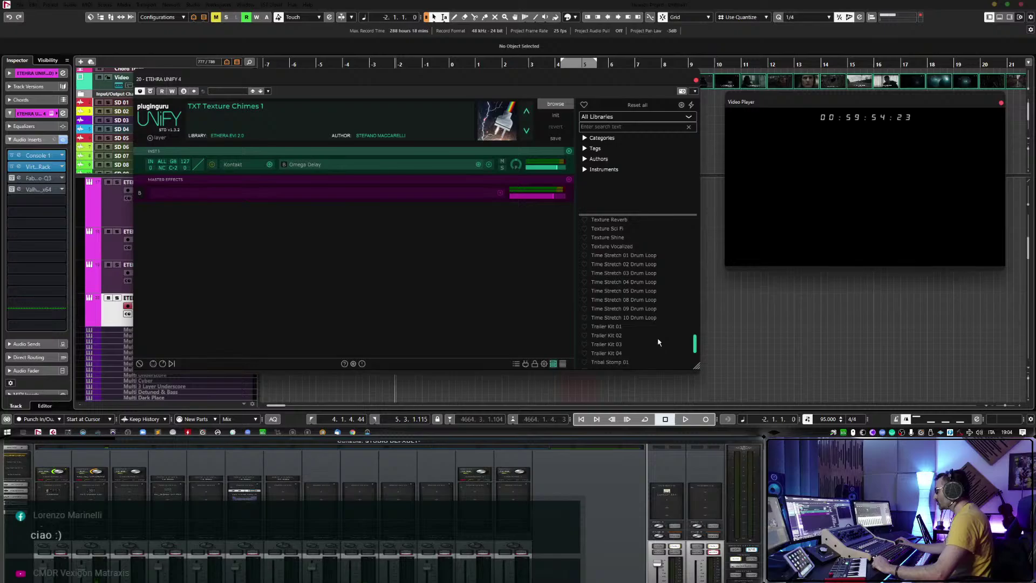
pyautogui.scroll(-4, 629, 293)
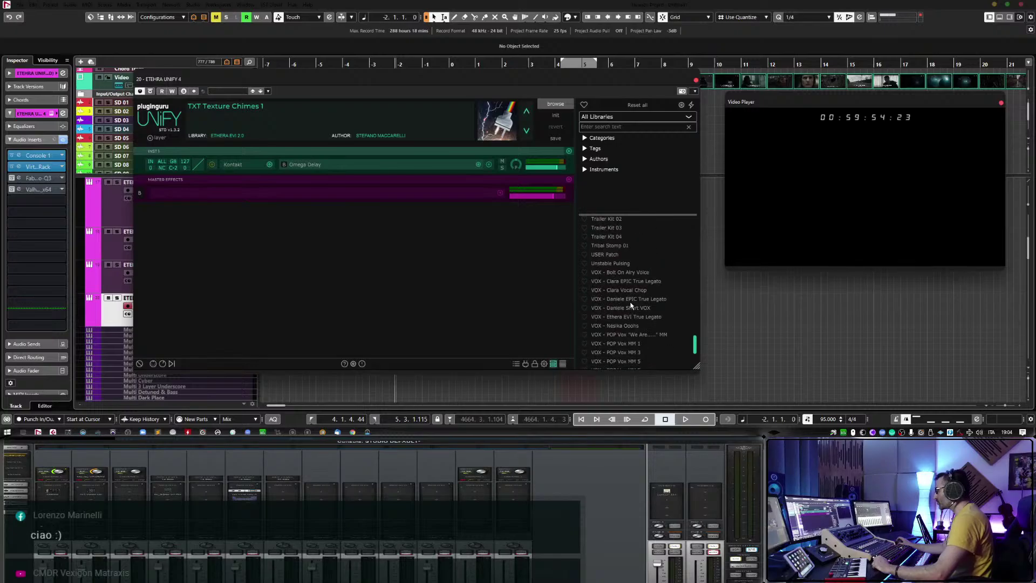
pyautogui.click(696, 81)
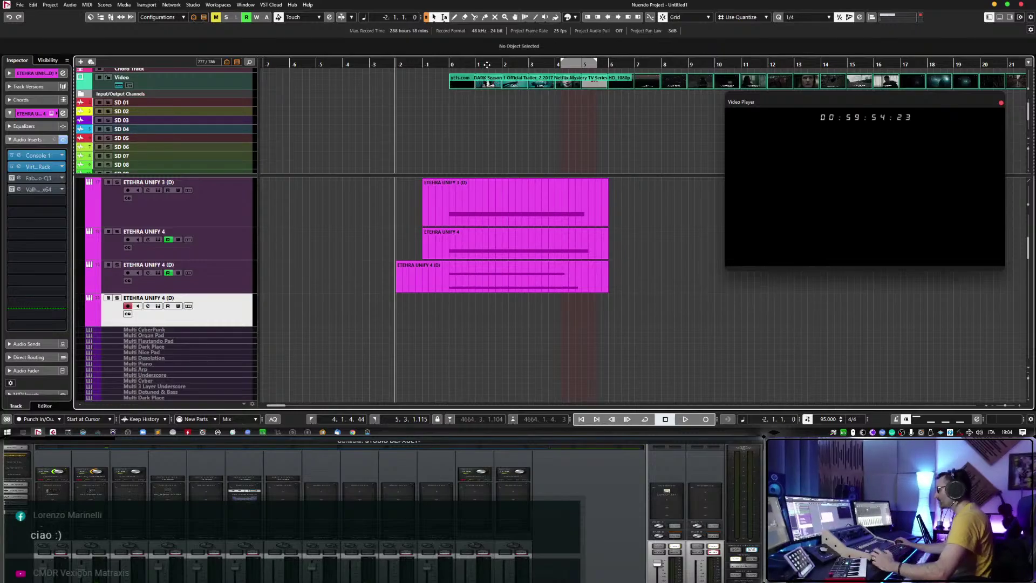
# Play the project from bar 0 to about bar 12, reviewing the ETEHRA UNIFY parts against the trailer video.
pyautogui.click(448, 63)
pyautogui.press('space')
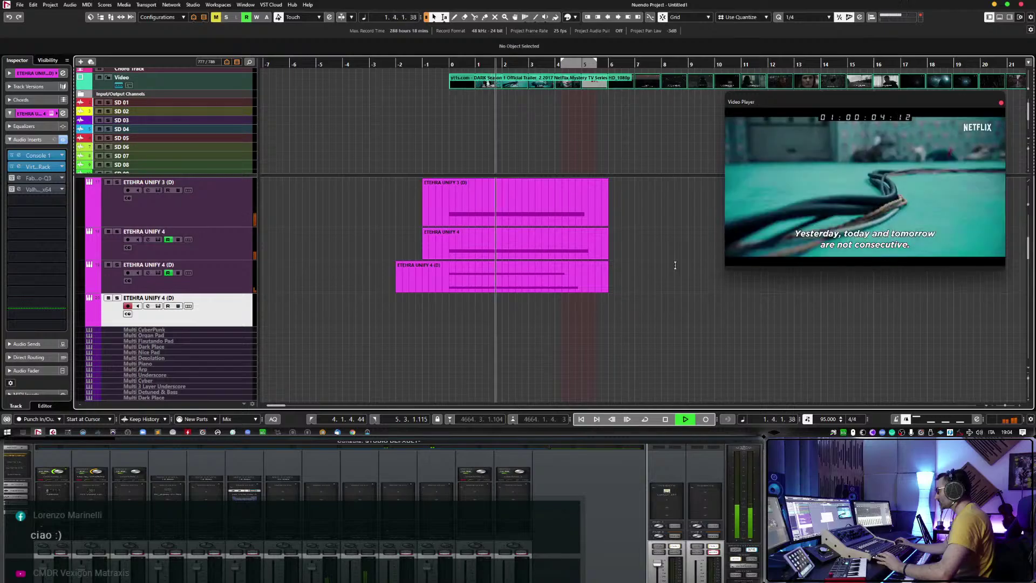
pyautogui.scroll(3, 675, 267)
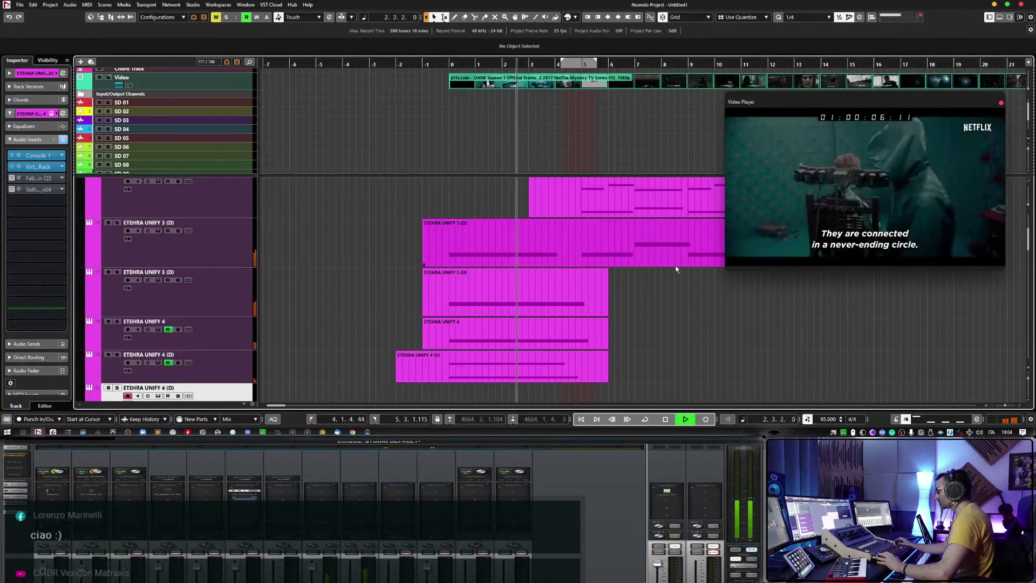
pyautogui.scroll(2, 675, 268)
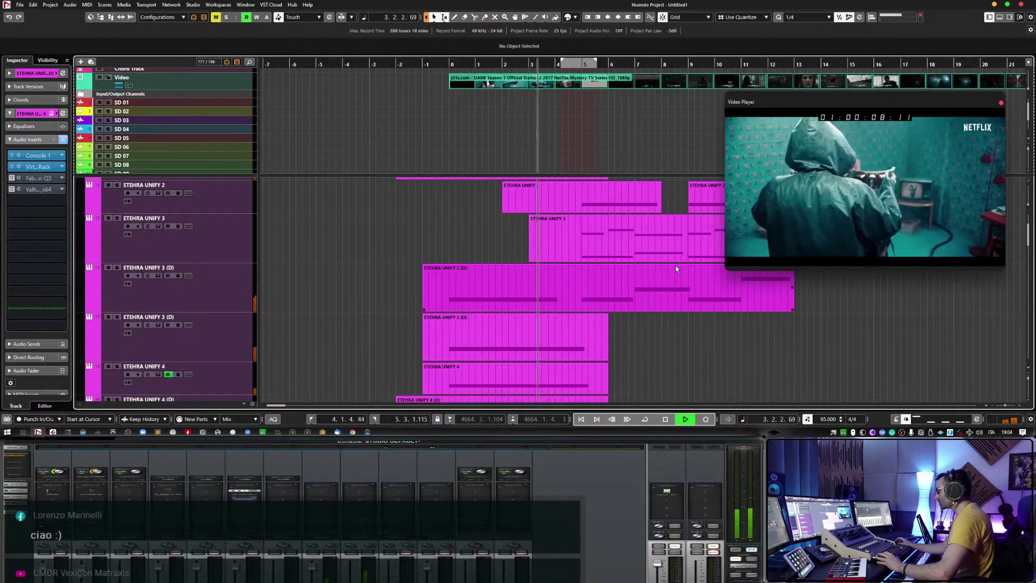
pyautogui.hscroll(3, 675, 266)
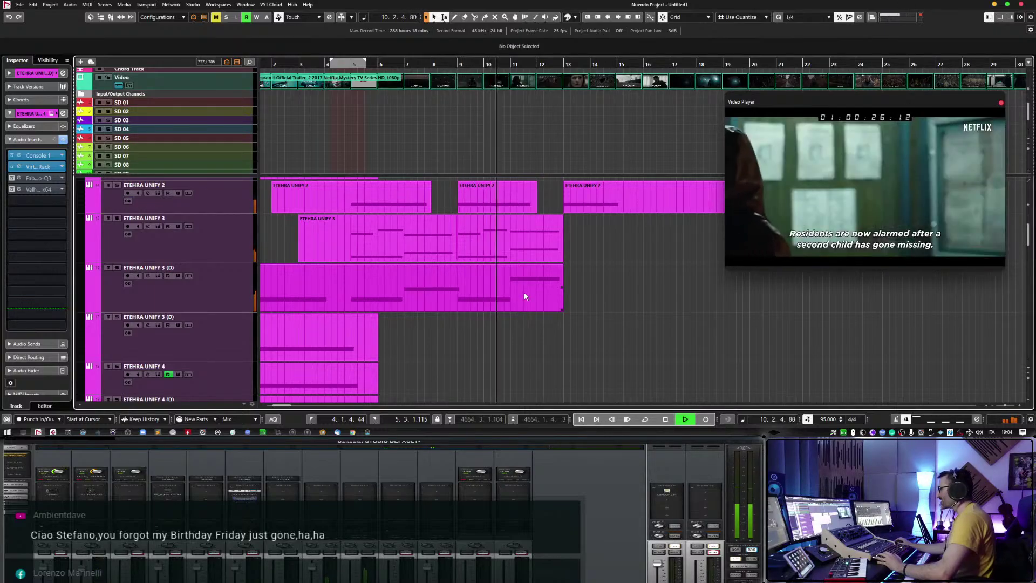
pyautogui.press('Down')
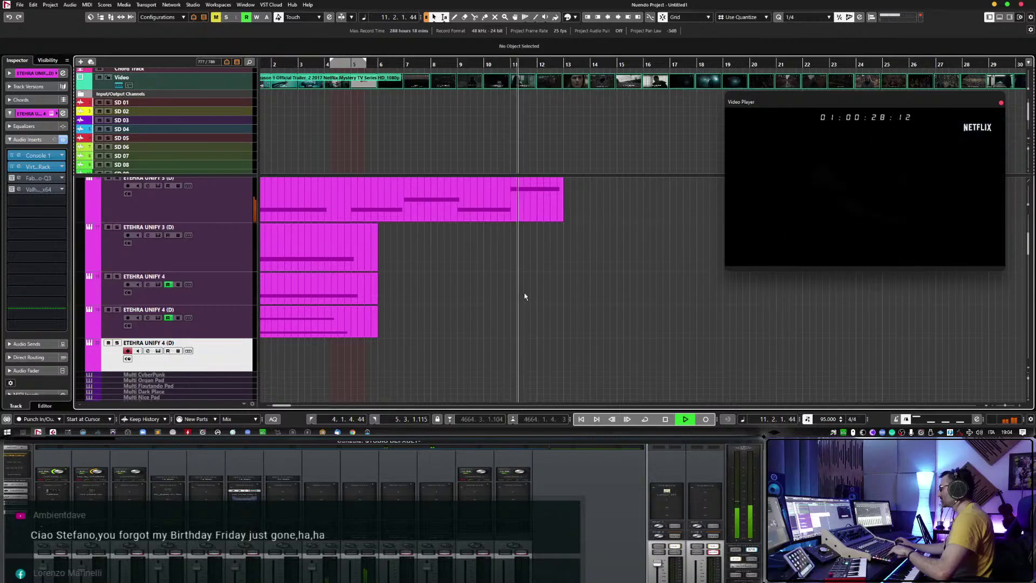
pyautogui.scroll(2, 523, 296)
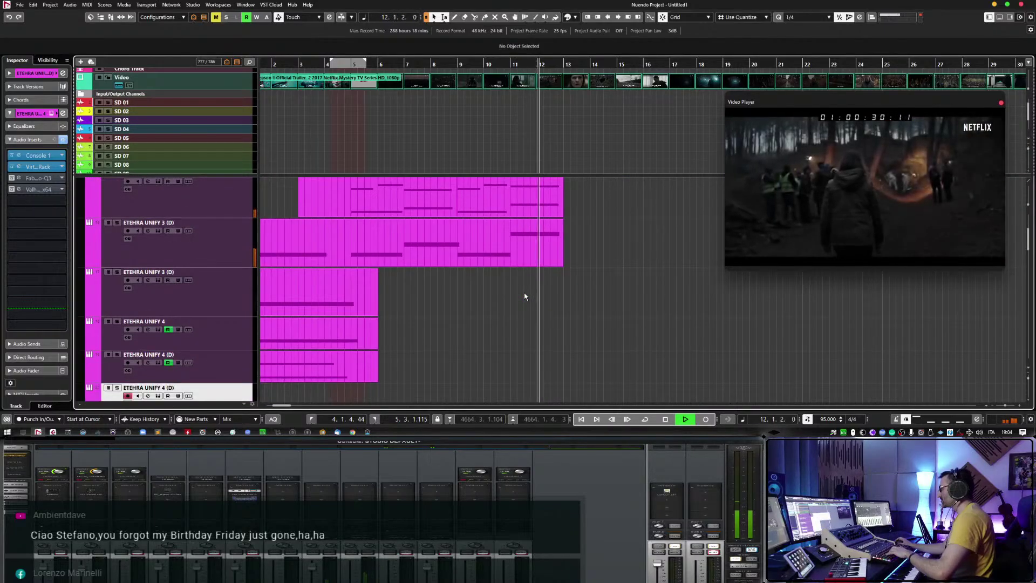
pyautogui.scroll(4, 523, 292)
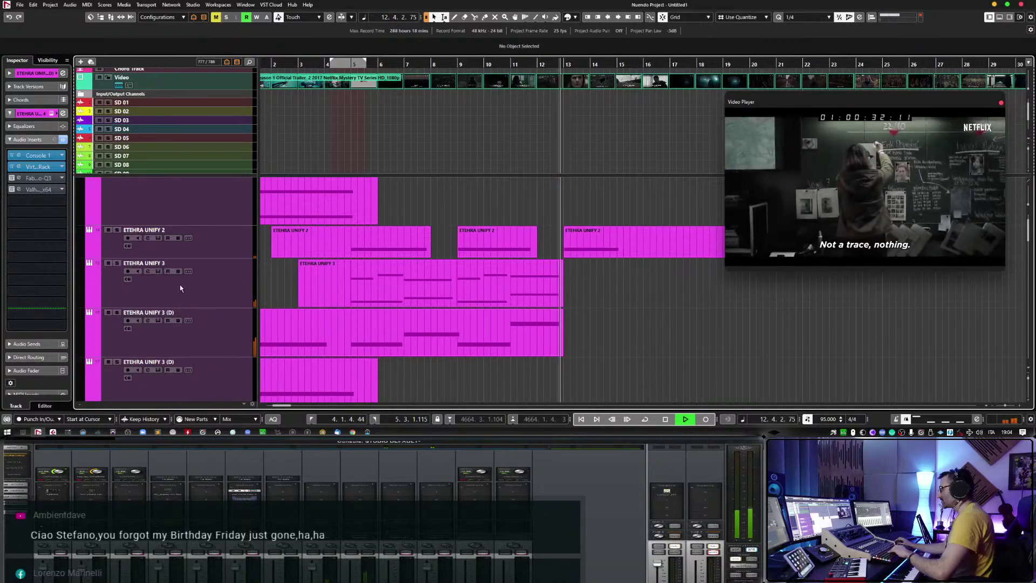
pyautogui.press('space')
# Select the ETEHRA UNIFY 3 track and play the project from bar 11 twice to review the passage after its parts end.
pyautogui.click(167, 343)
pyautogui.click(168, 293)
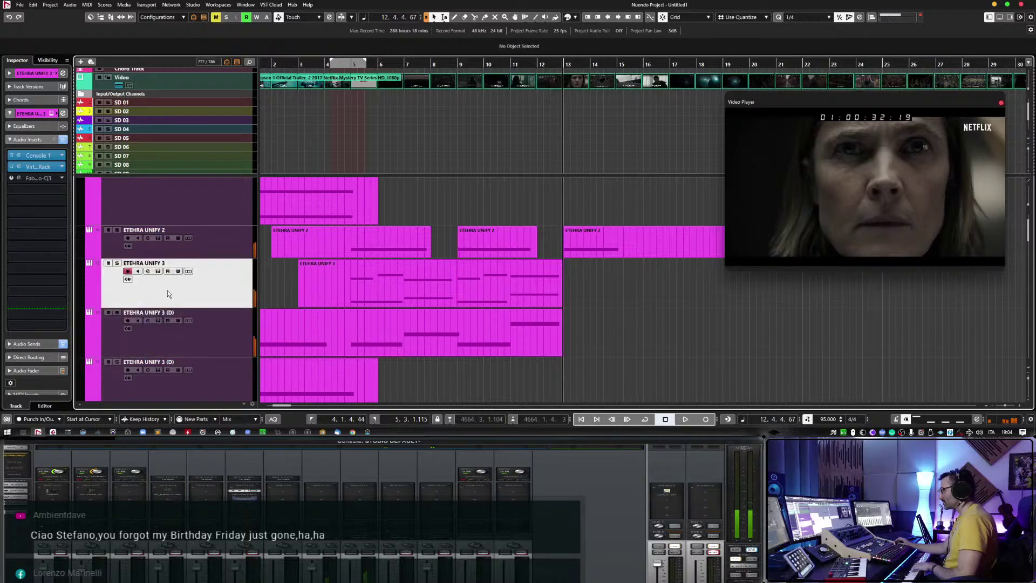
pyautogui.click(508, 66)
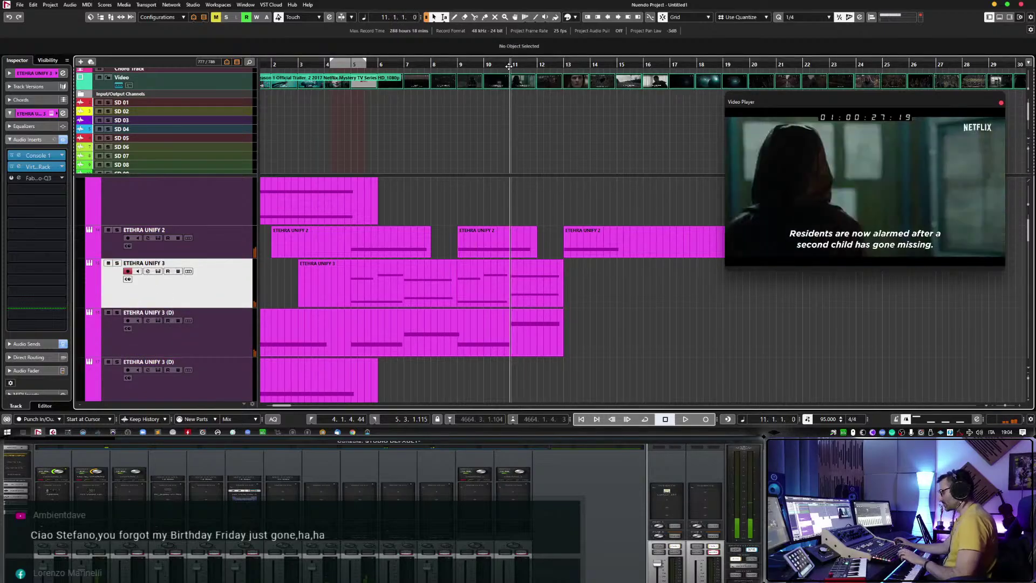
pyautogui.press('space')
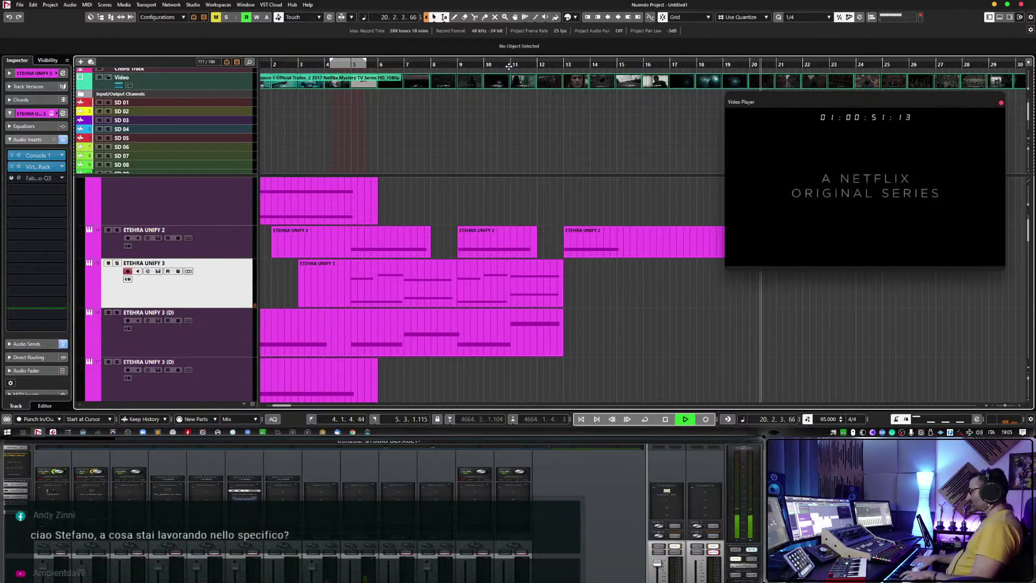
pyautogui.press('space')
pyautogui.click(510, 64)
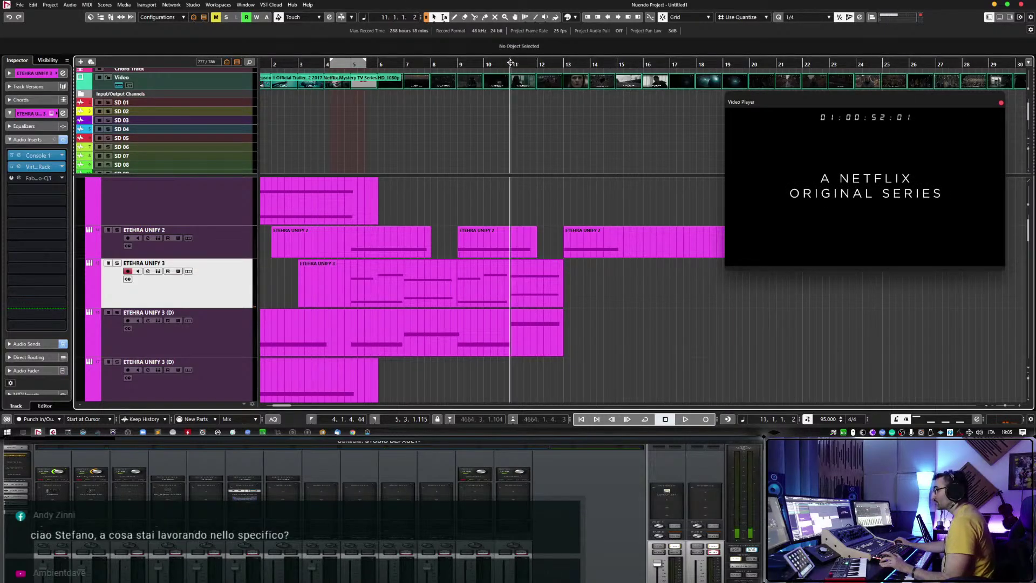
pyautogui.press('space')
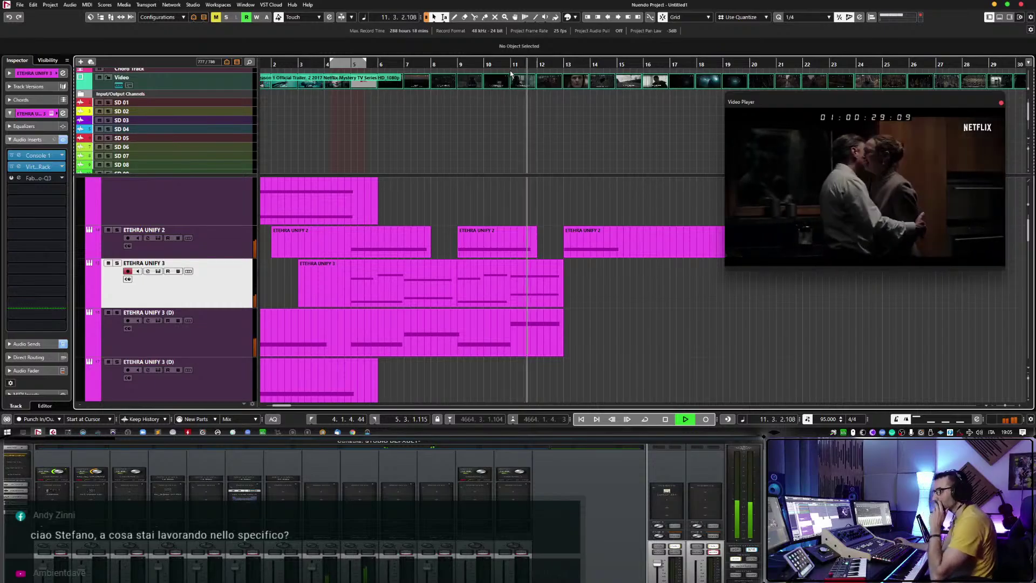
pyautogui.press('g')
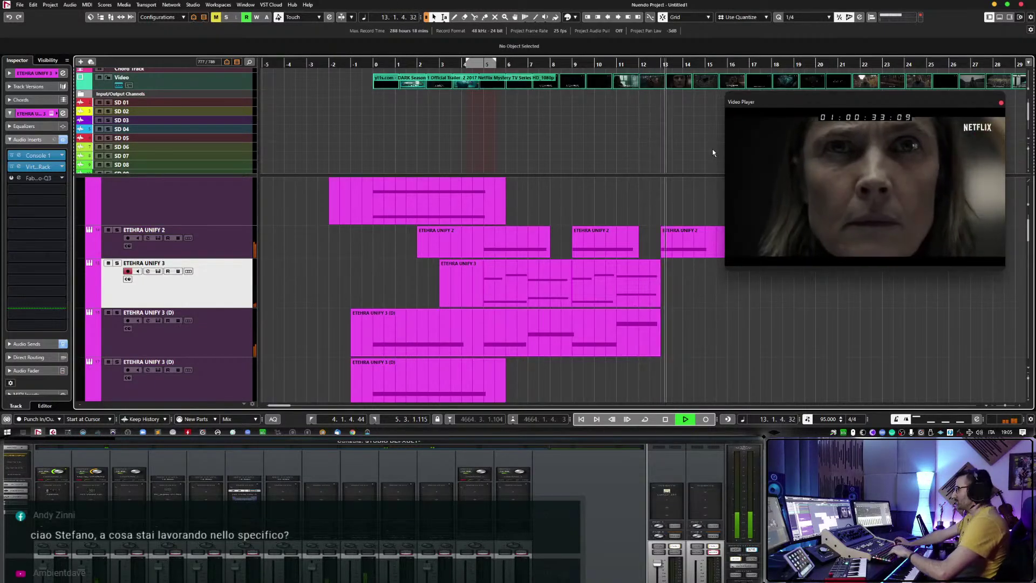
pyautogui.press('space')
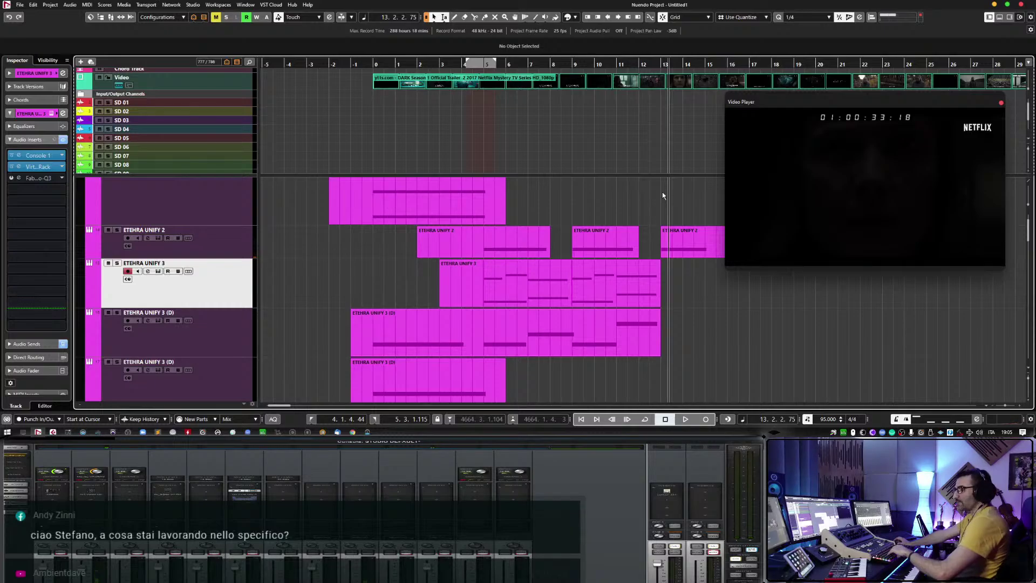
# Open the ETEHRA UNIFY 3 track's Unify instrument, enlarge its window slightly and show the available preset libraries.
pyautogui.click(157, 272)
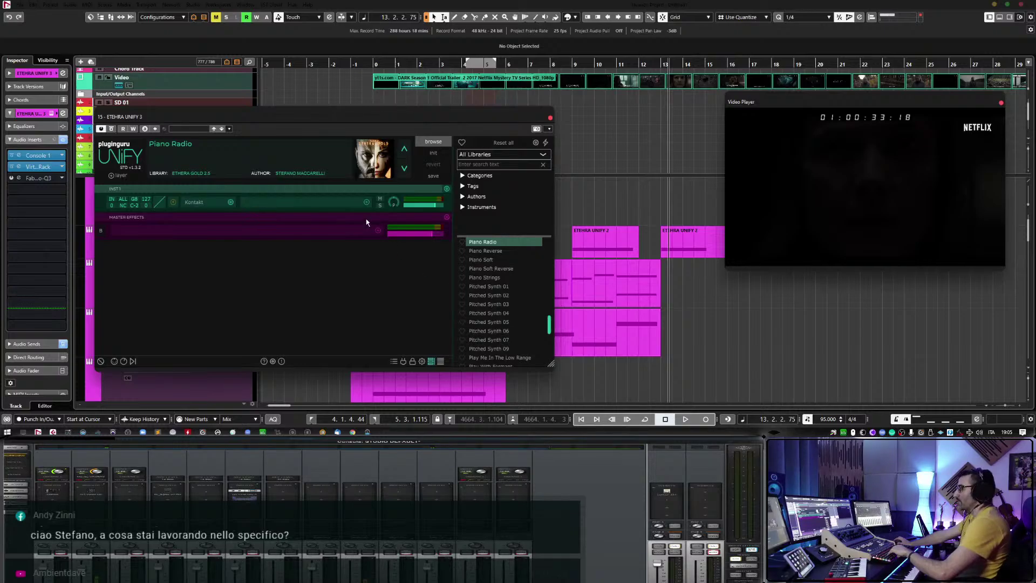
pyautogui.moveTo(415, 116); pyautogui.dragTo(413, 116)
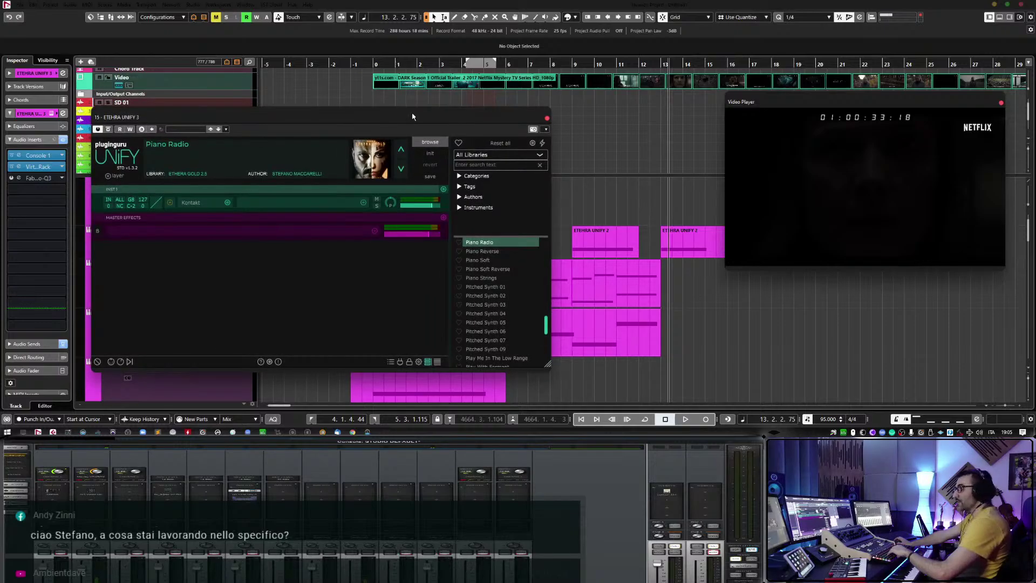
pyautogui.press('Home')
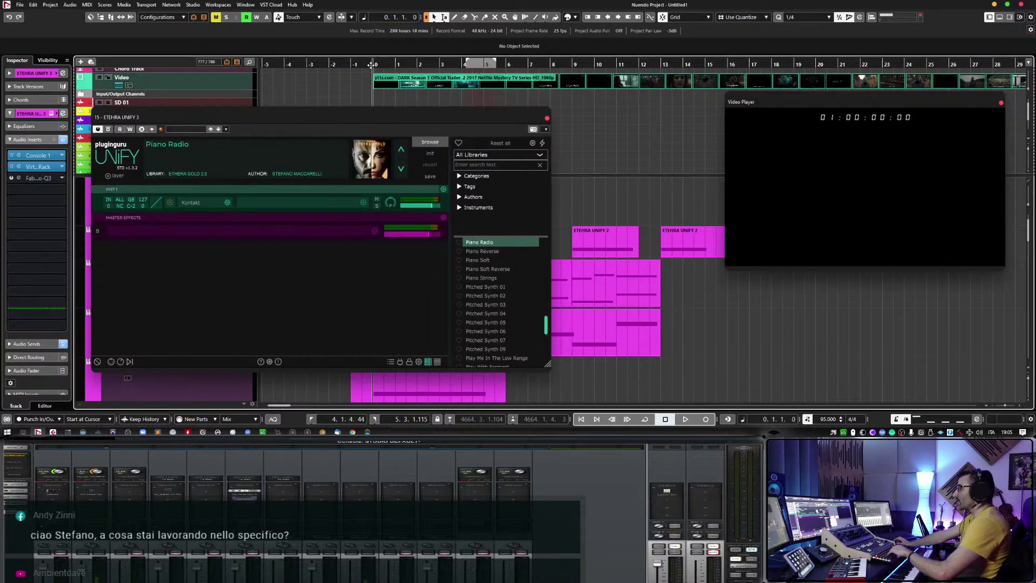
pyautogui.click(525, 135)
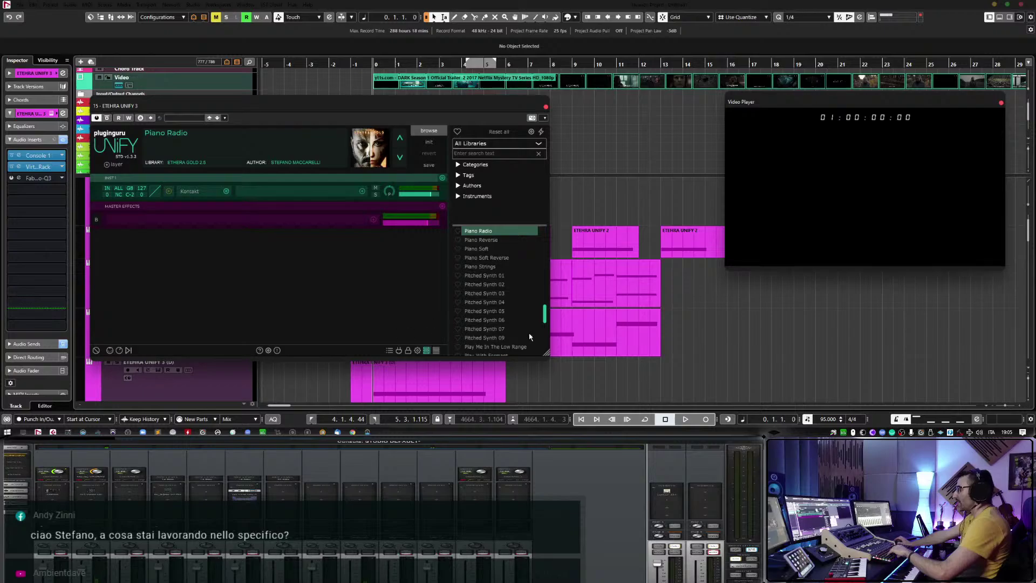
pyautogui.moveTo(546, 356); pyautogui.dragTo(548, 372)
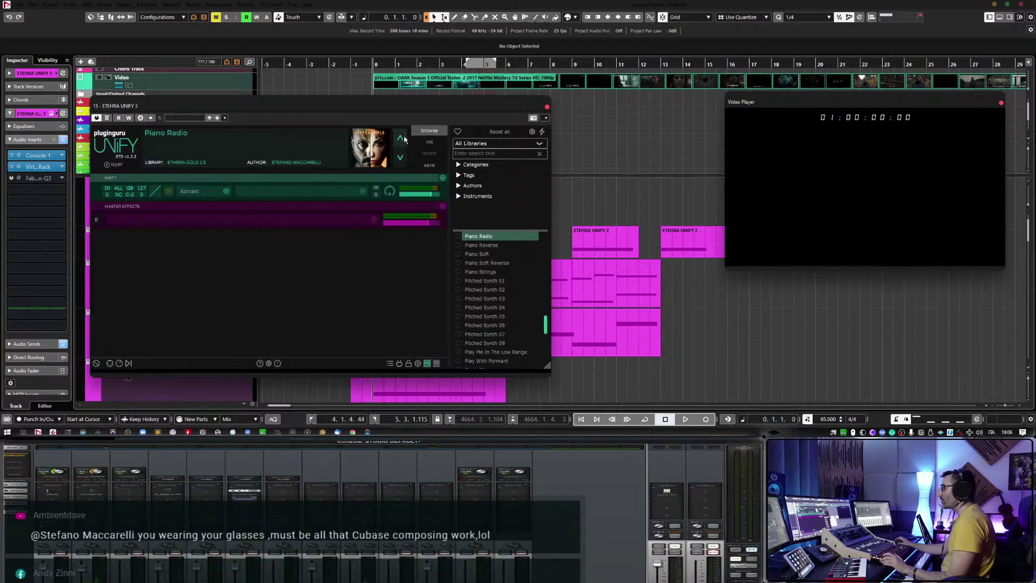
pyautogui.moveTo(399, 106); pyautogui.dragTo(370, 93)
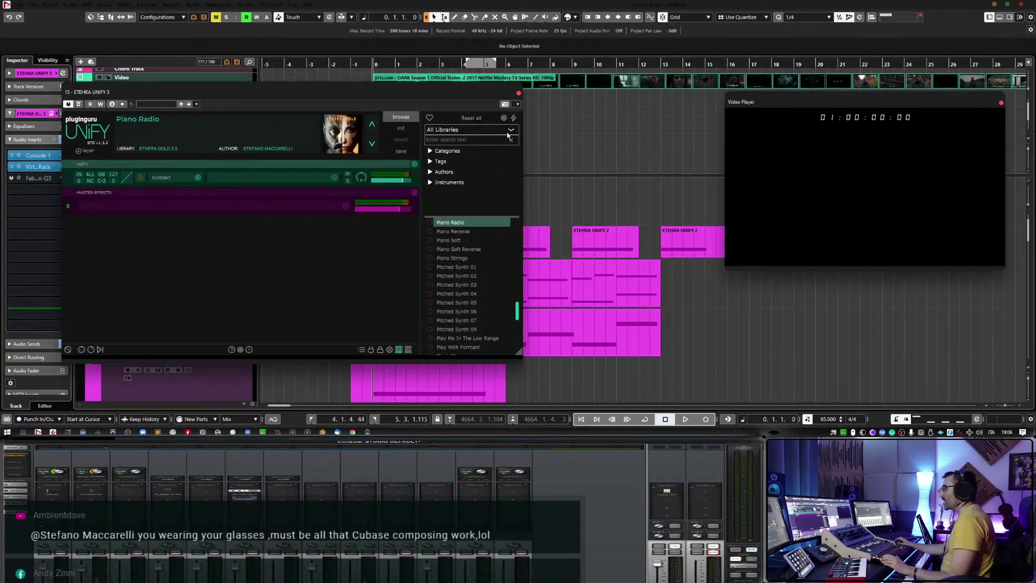
pyautogui.click(508, 133)
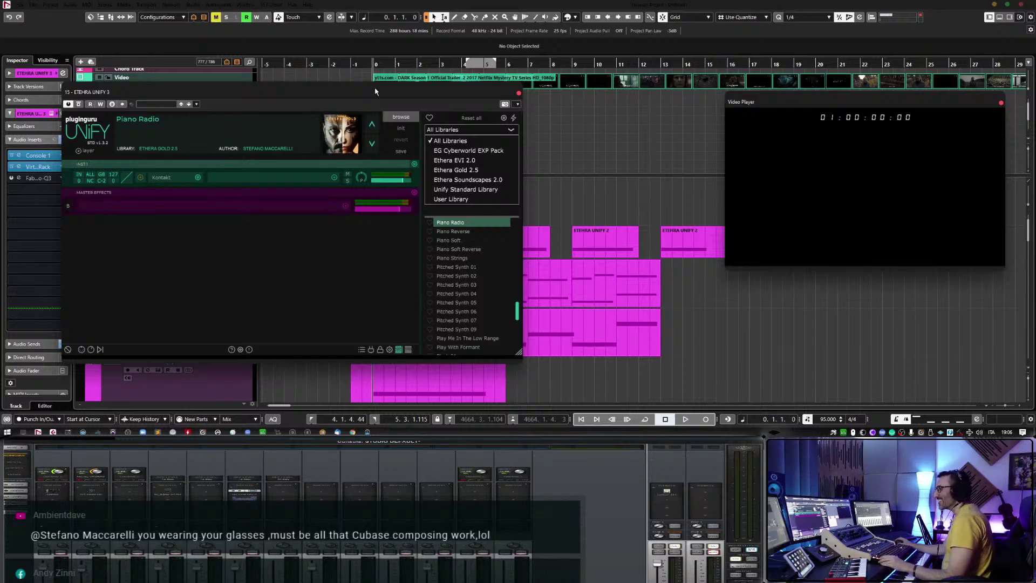
# Play the project from bar 0 to about bar 4, closing the ETEHRA UNIFY 3 instrument during playback.
pyautogui.moveTo(373, 64); pyautogui.dragTo(373, 63)
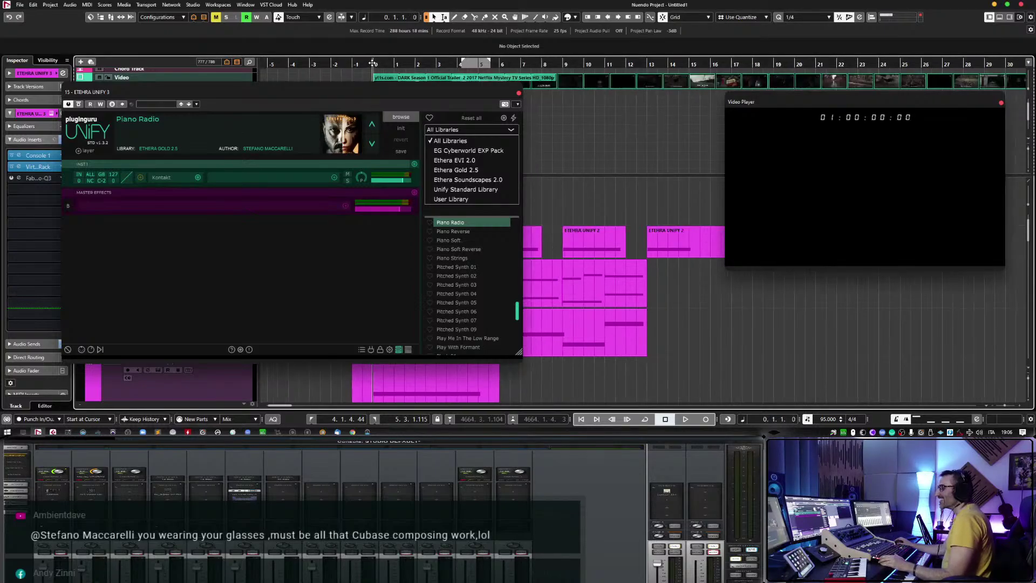
pyautogui.press('space')
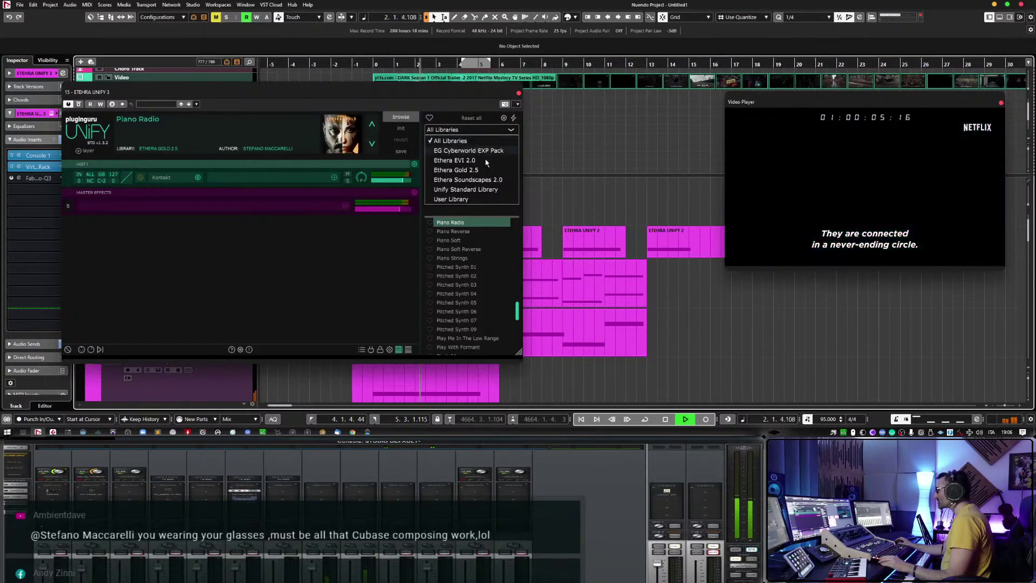
pyautogui.click(519, 92)
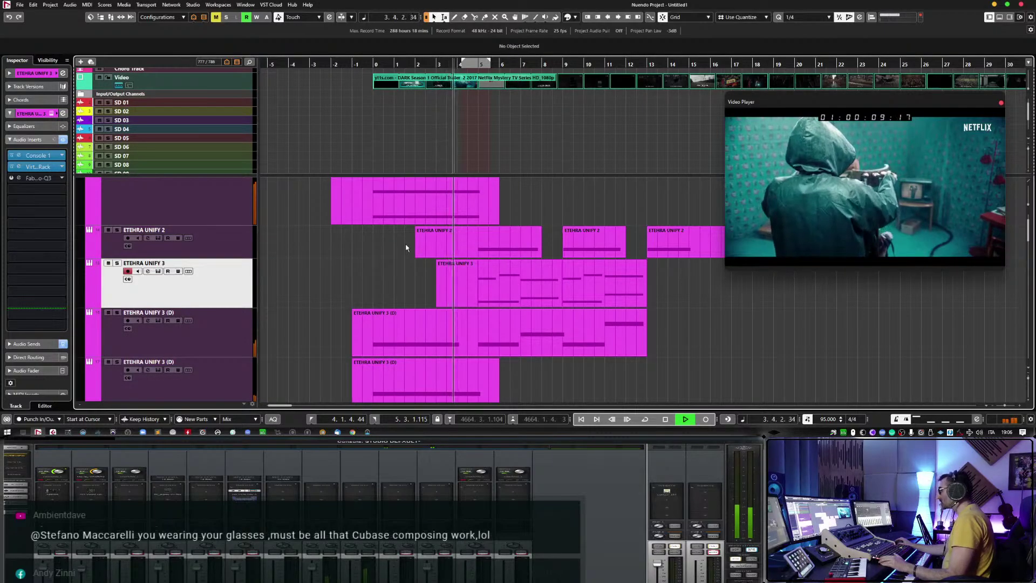
pyautogui.press('space')
# Find the STRINGS VEP tracks in the project and enable the STRINGS VEP 1 instance in Vienna Ensemble Pro Server.
pyautogui.scroll(-1, 406, 244)
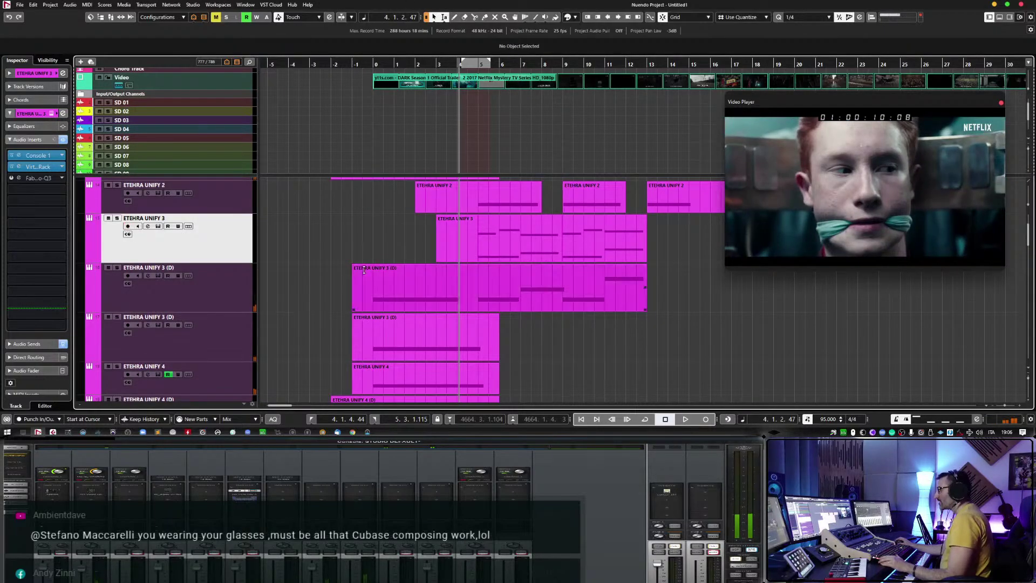
pyautogui.scroll(-10, 364, 270)
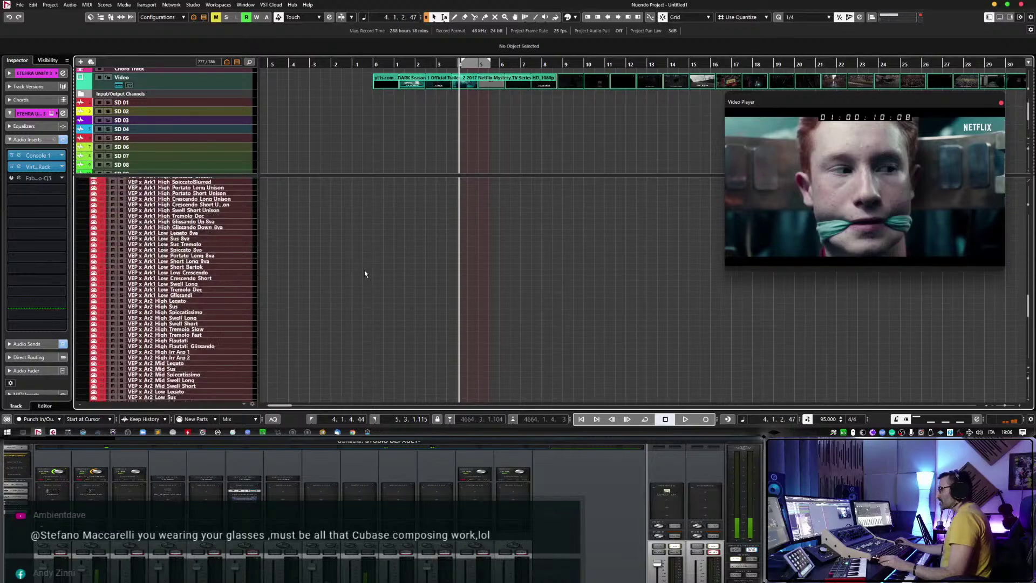
pyautogui.scroll(-15, 364, 269)
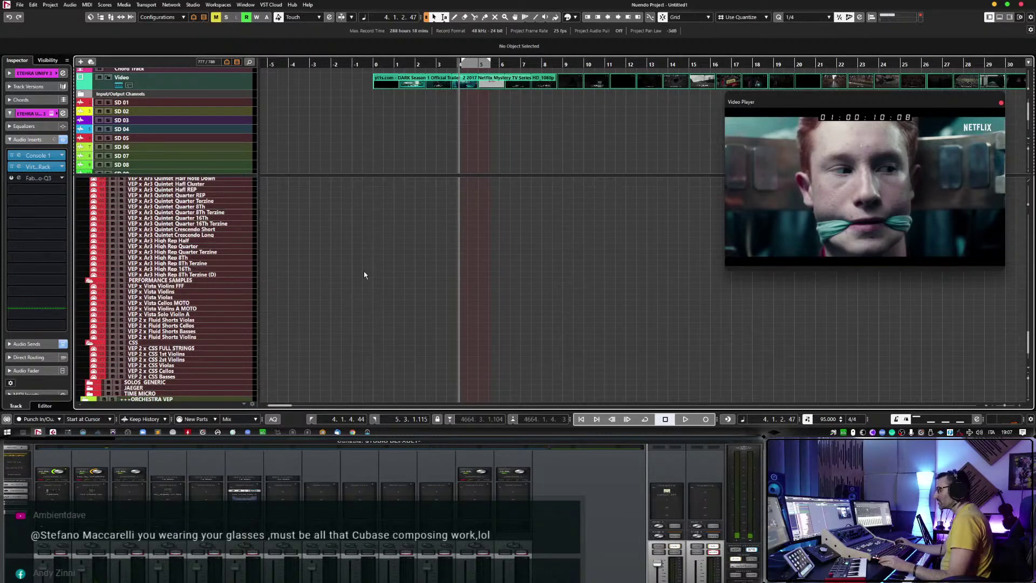
pyautogui.scroll(8, 364, 274)
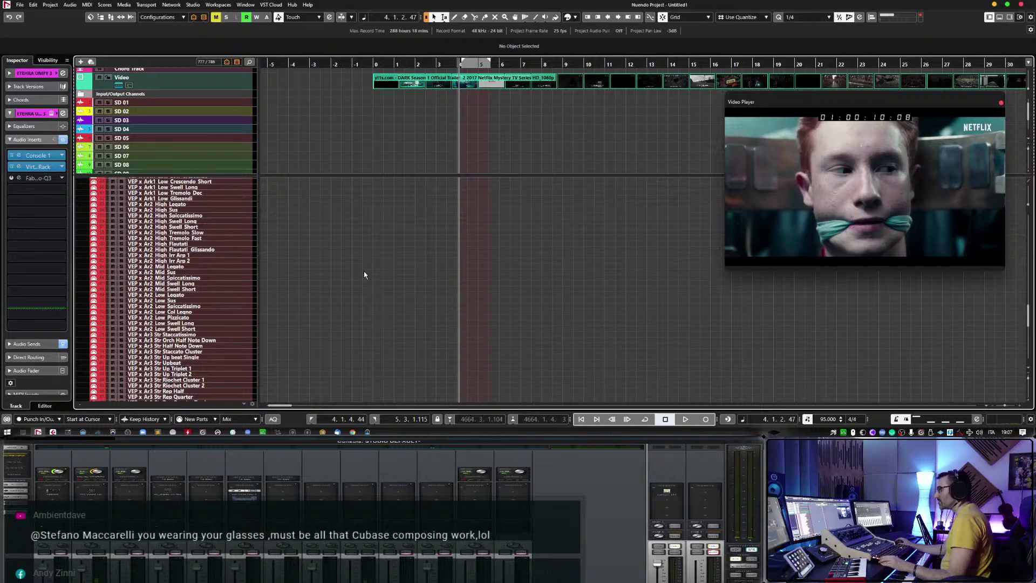
pyautogui.scroll(3, 364, 275)
pyautogui.scroll(3, 364, 275)
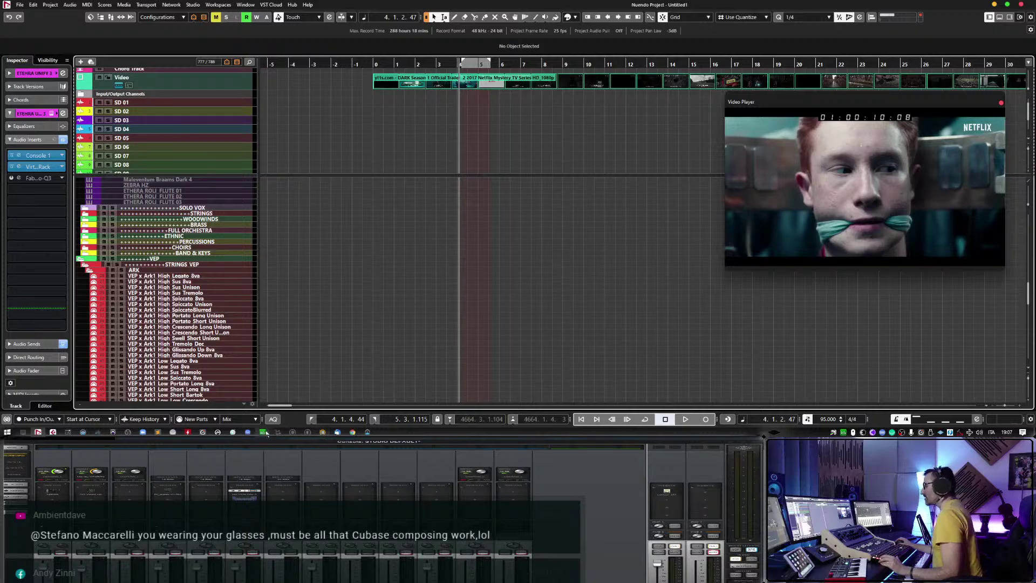
pyautogui.moveTo(203, 432)
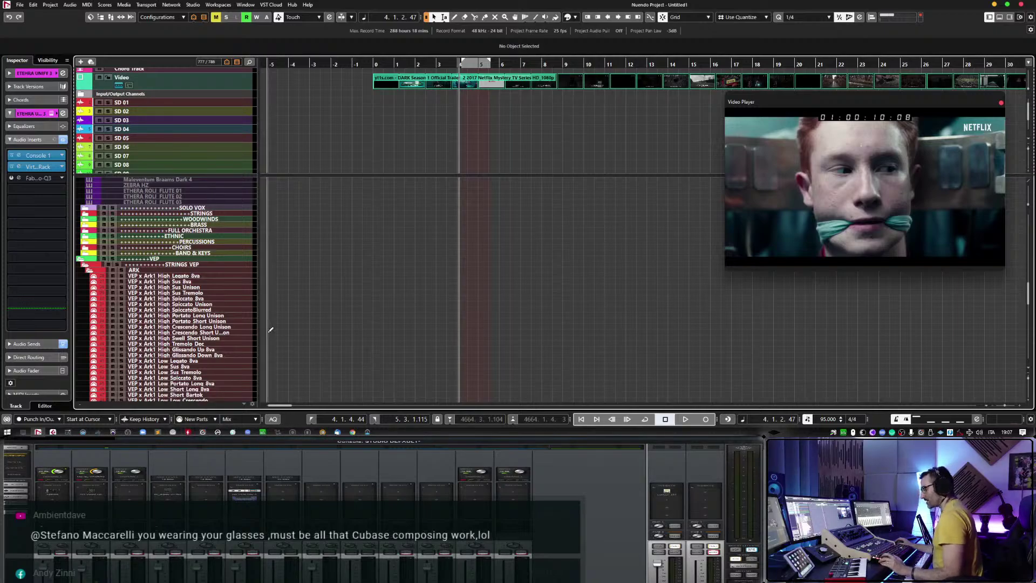
pyautogui.hotkey('alt', 'Tab')
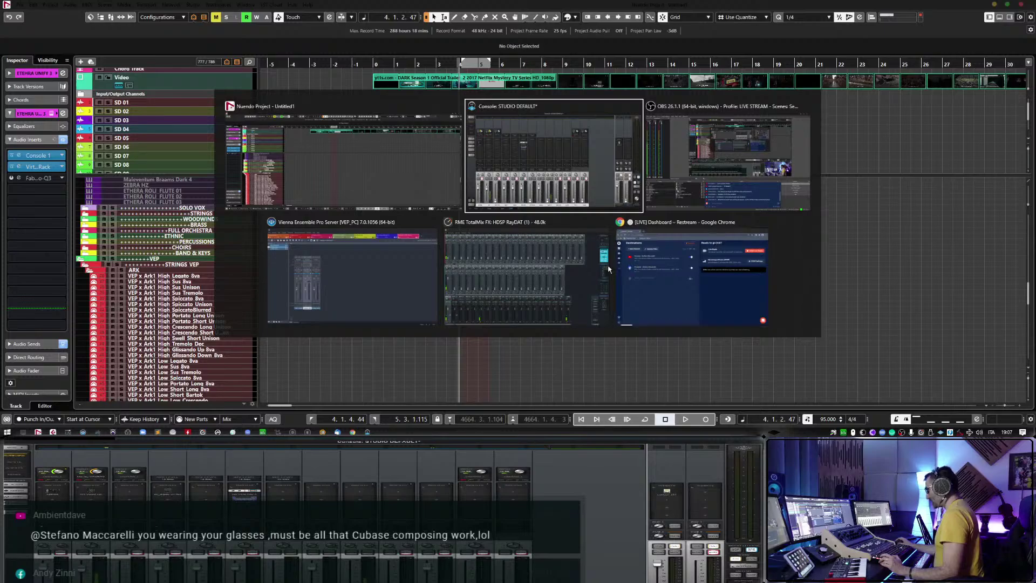
pyautogui.click(403, 272)
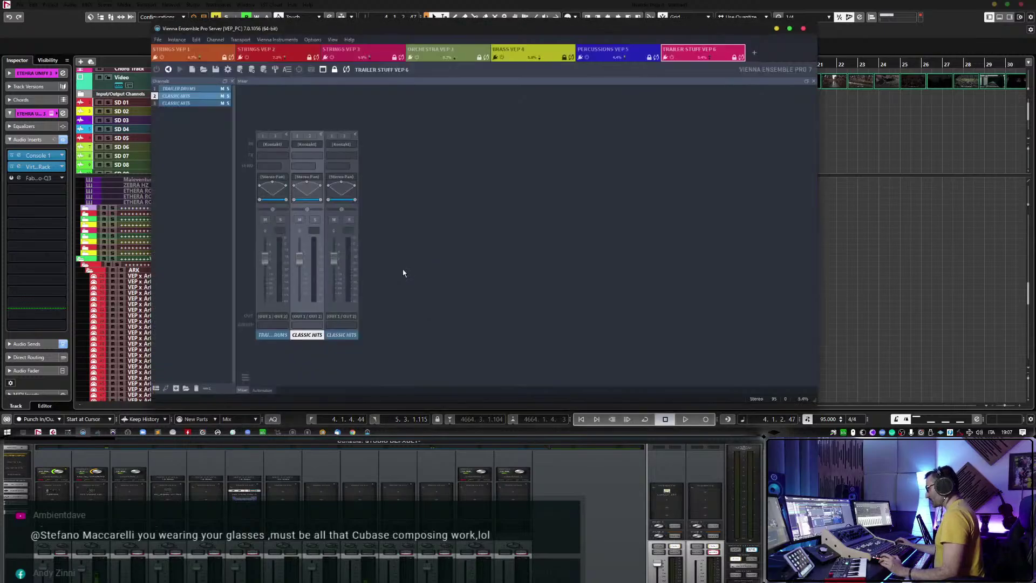
pyautogui.click(170, 50)
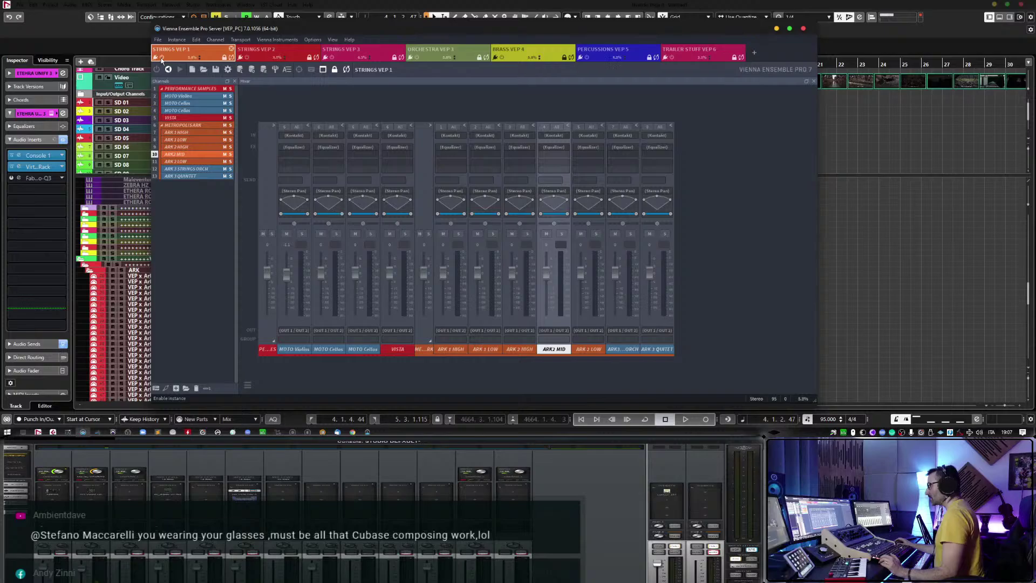
pyautogui.click(168, 70)
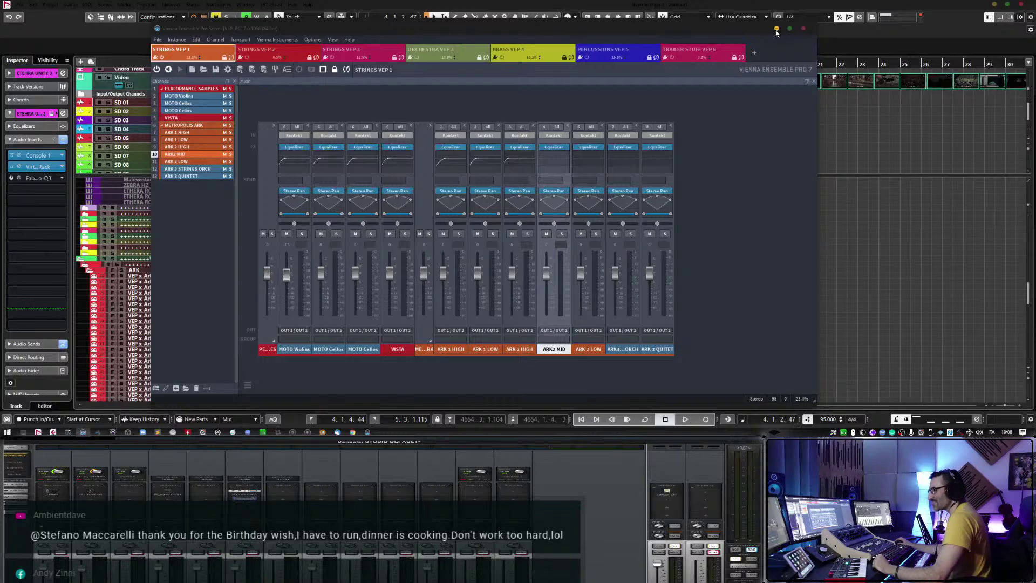
pyautogui.click(777, 29)
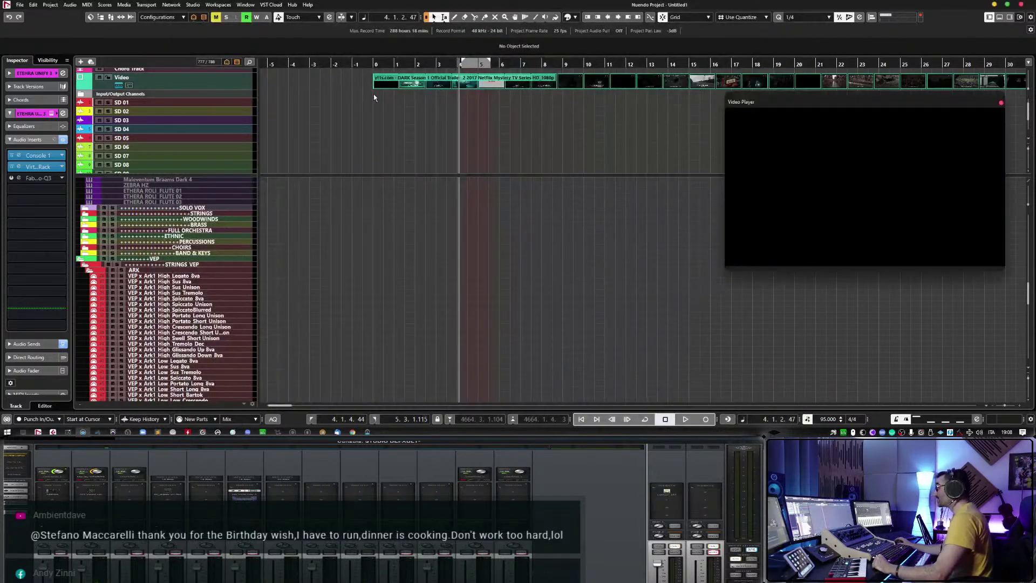
# Move the playhead to bar -1 and try the Ark1 High Sus Unison and Legato 8va tracks, settling on High Spiccato 8va.
pyautogui.click(356, 65)
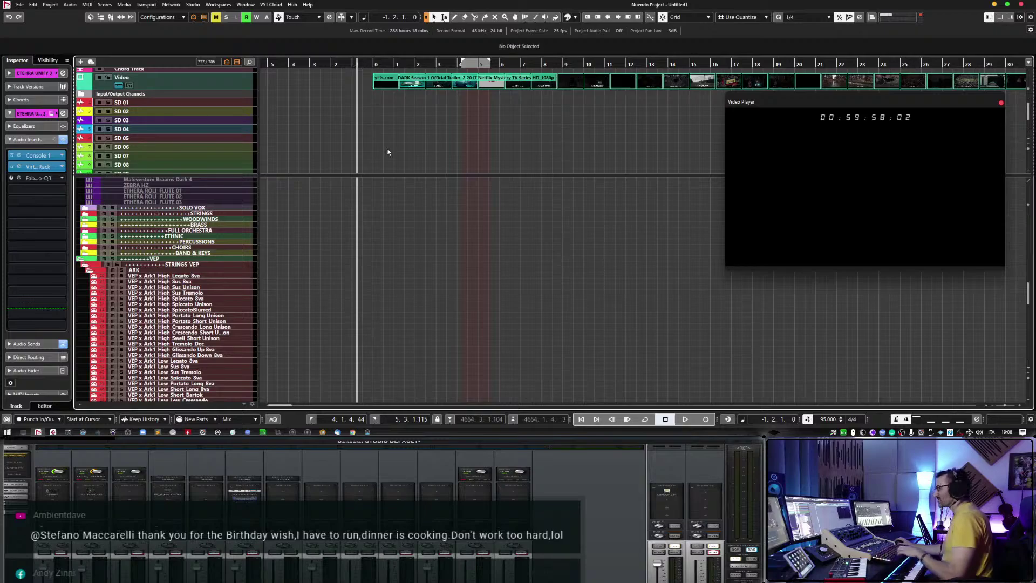
pyautogui.click(204, 287)
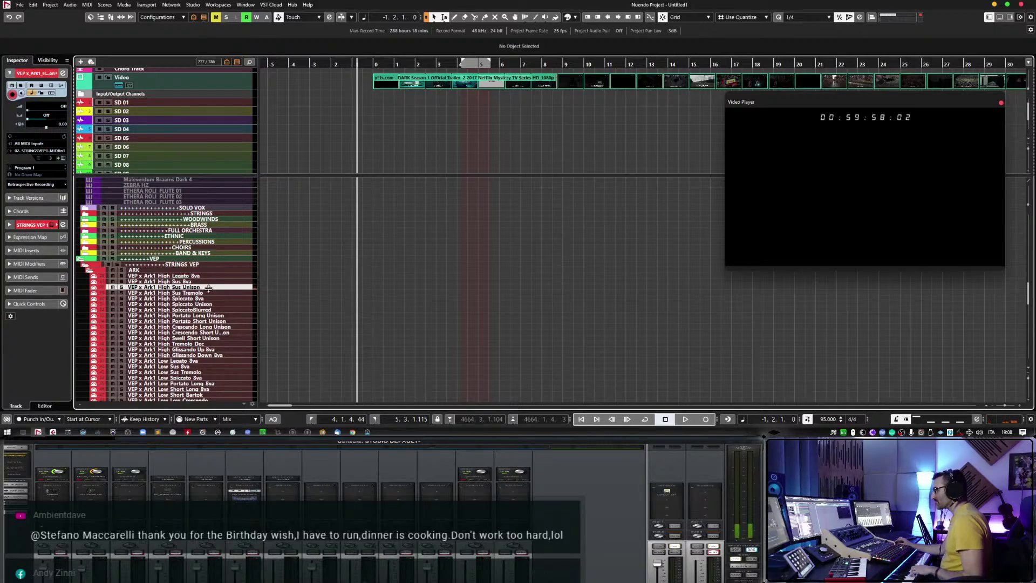
pyautogui.click(207, 276)
pyautogui.click(213, 300)
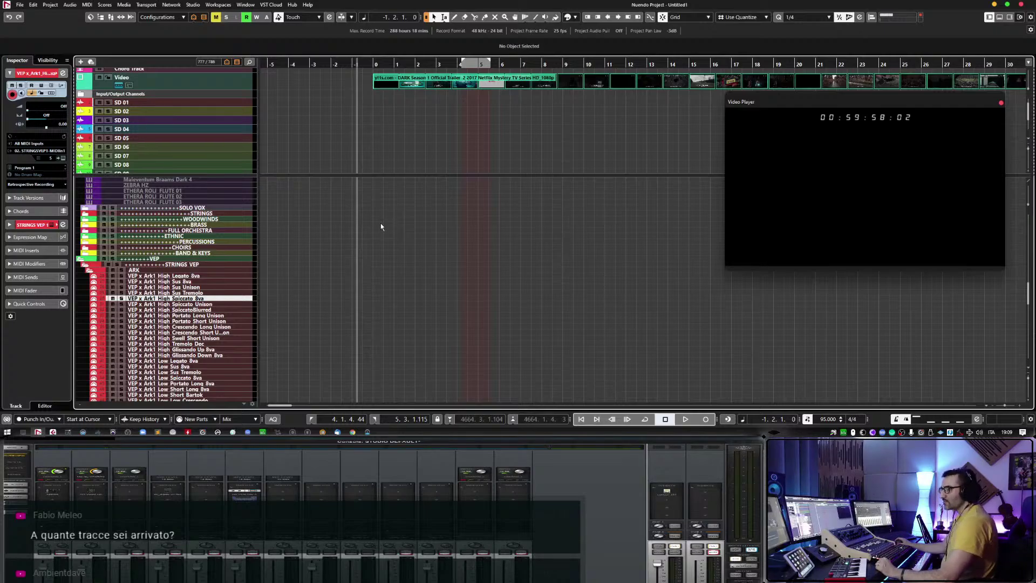
# Look through the track list, from the ETEHRA UNIFY parts to the VEP Ark, performance sample and CSS string tracks.
pyautogui.scroll(-5, 381, 226)
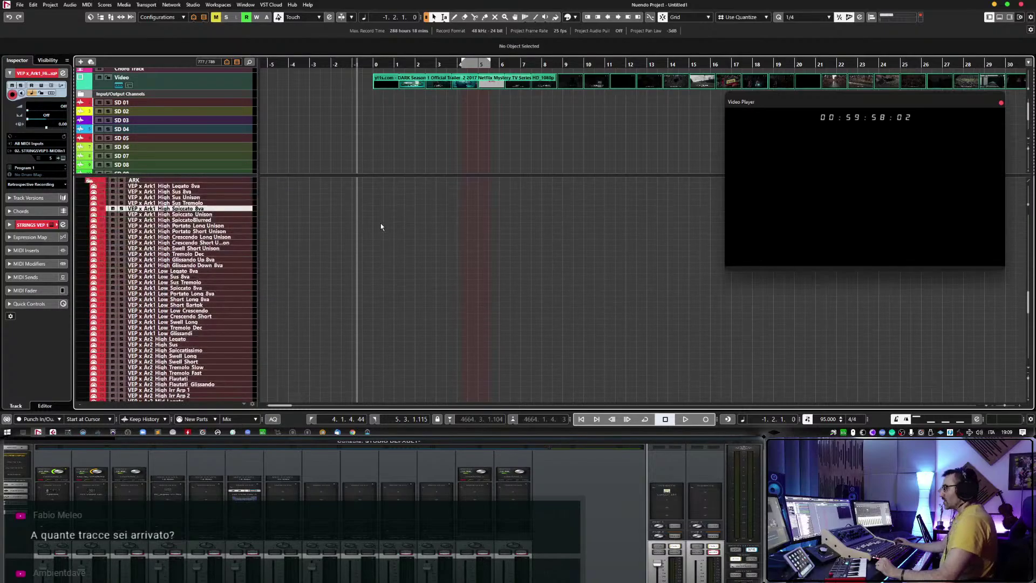
pyautogui.scroll(-15, 380, 226)
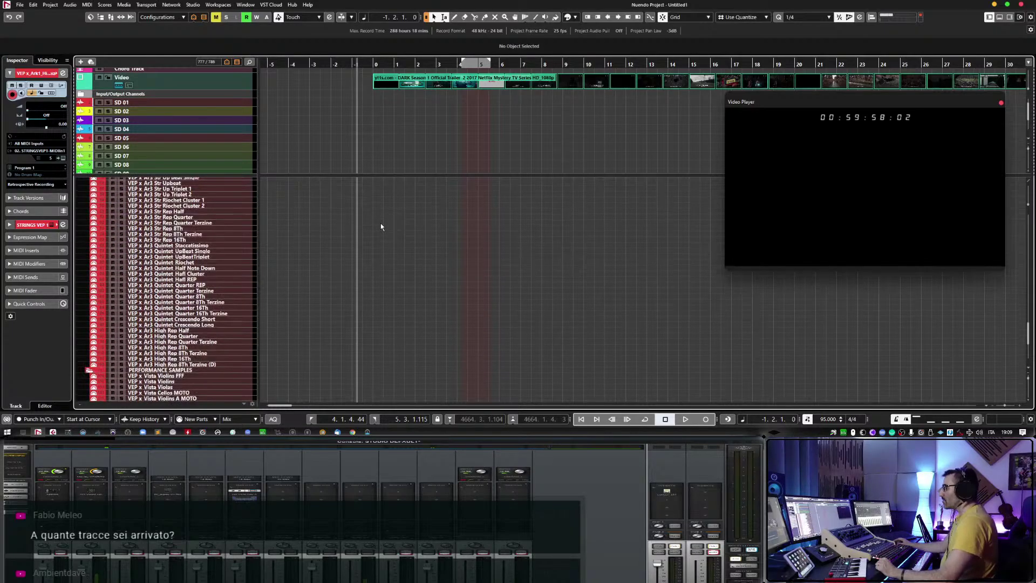
pyautogui.scroll(20, 381, 226)
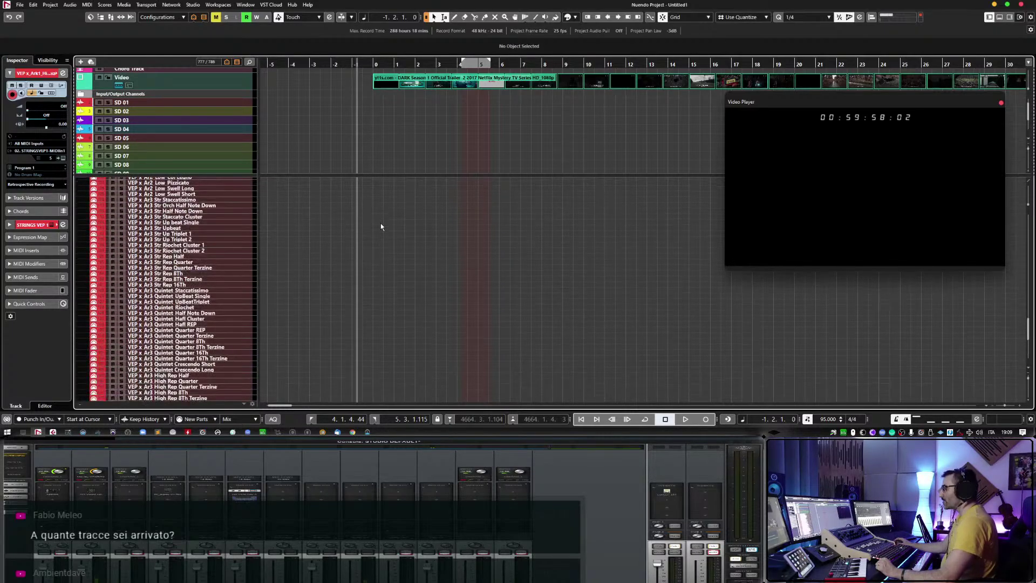
pyautogui.scroll(-15, 380, 222)
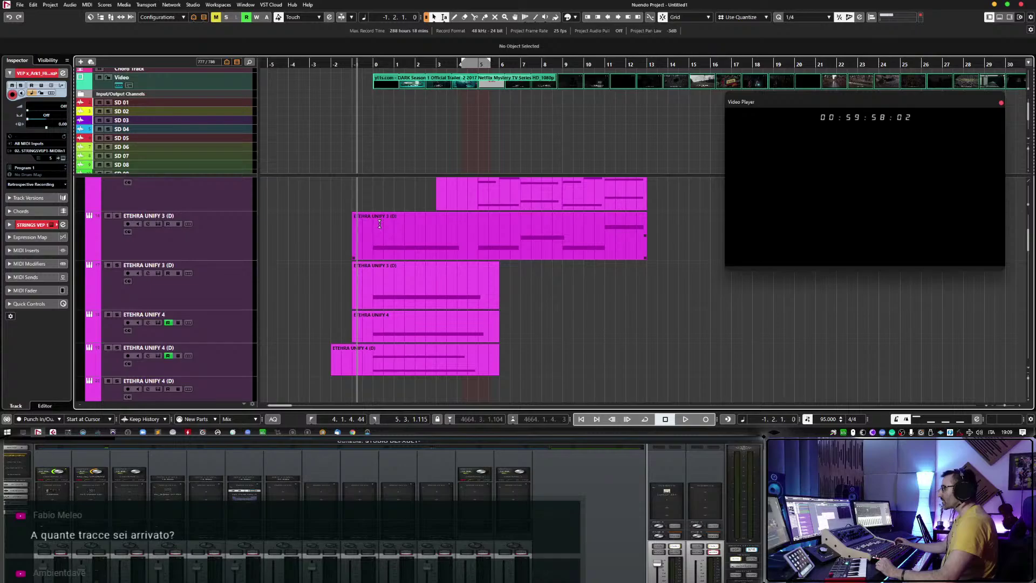
pyautogui.scroll(-15, 379, 224)
pyautogui.scroll(-15, 376, 231)
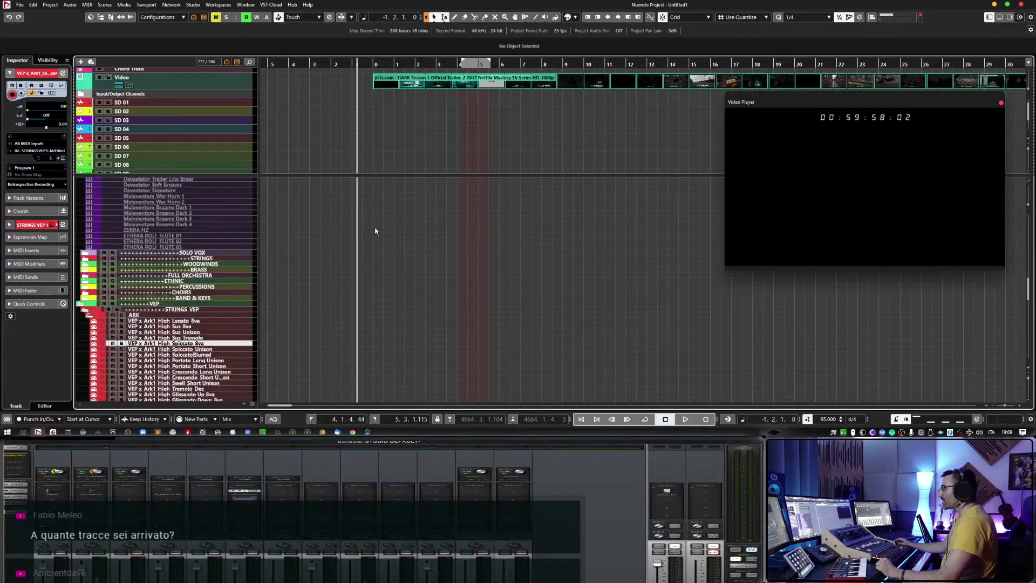
pyautogui.scroll(-20, 376, 231)
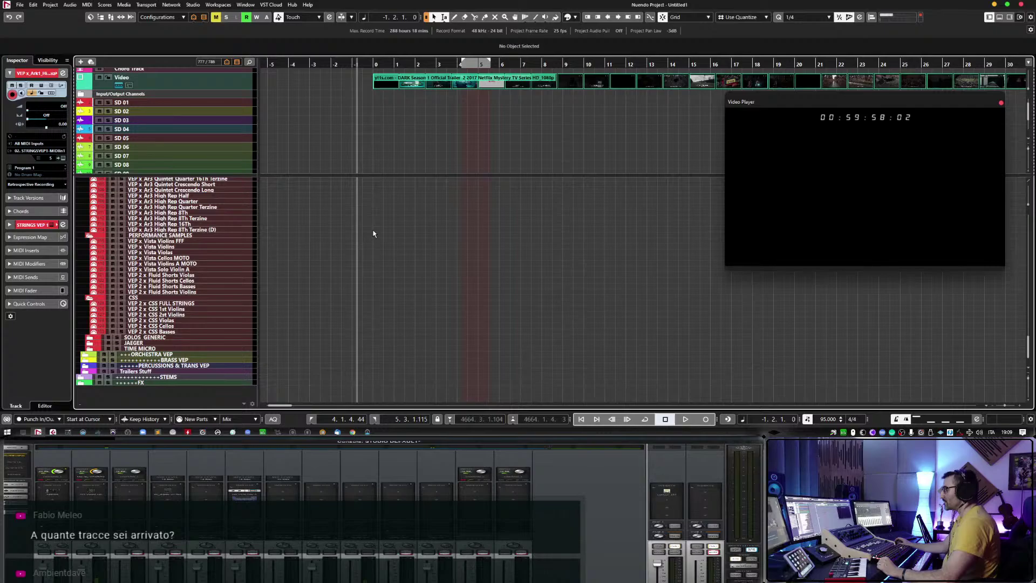
pyautogui.scroll(20, 371, 232)
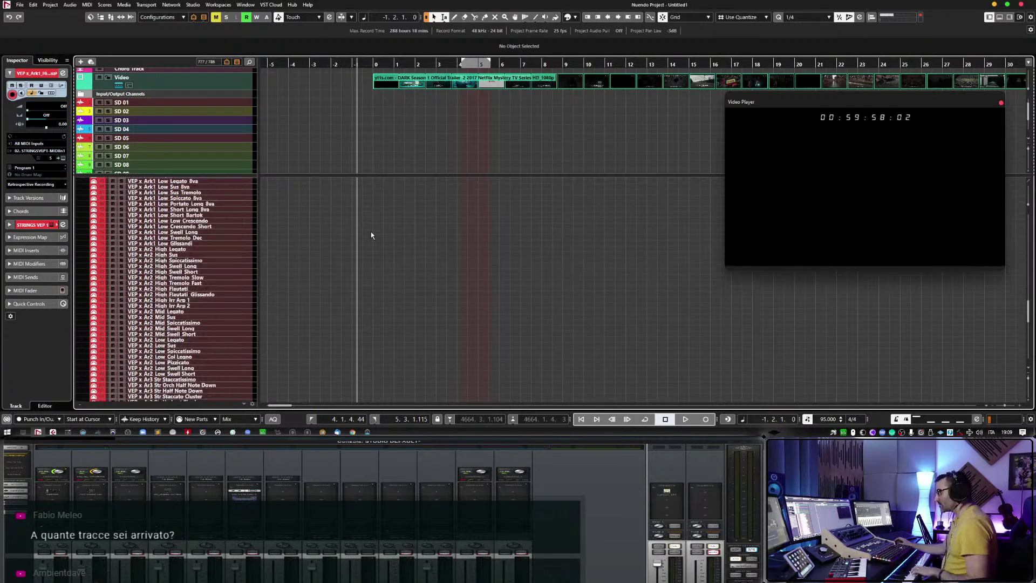
pyautogui.scroll(5, 369, 238)
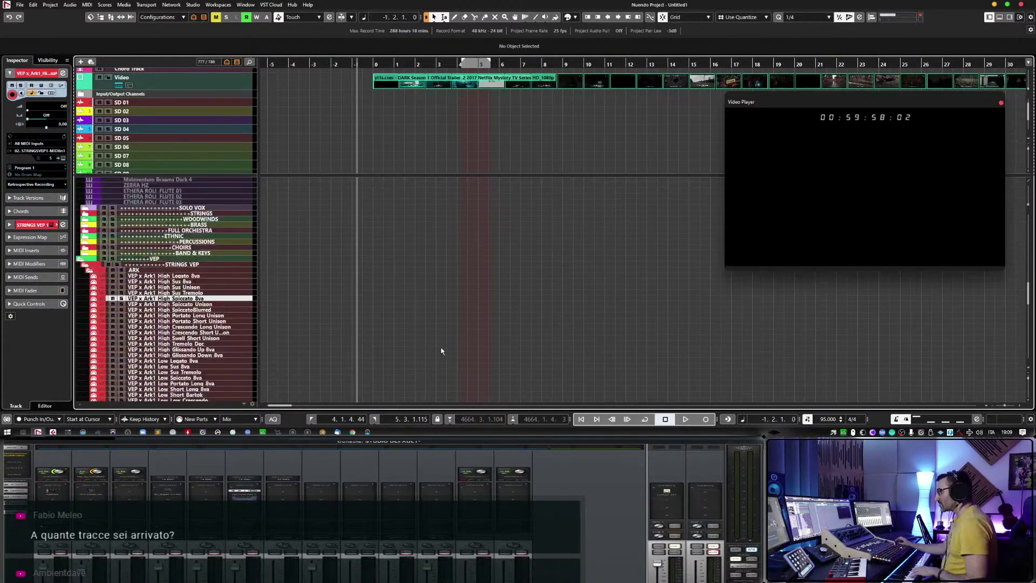
# Play the project from bar -1 to about bar 10 against the video with the VEP Ark1 High Spiccato 8va track selected.
pyautogui.scroll(-4, 379, 335)
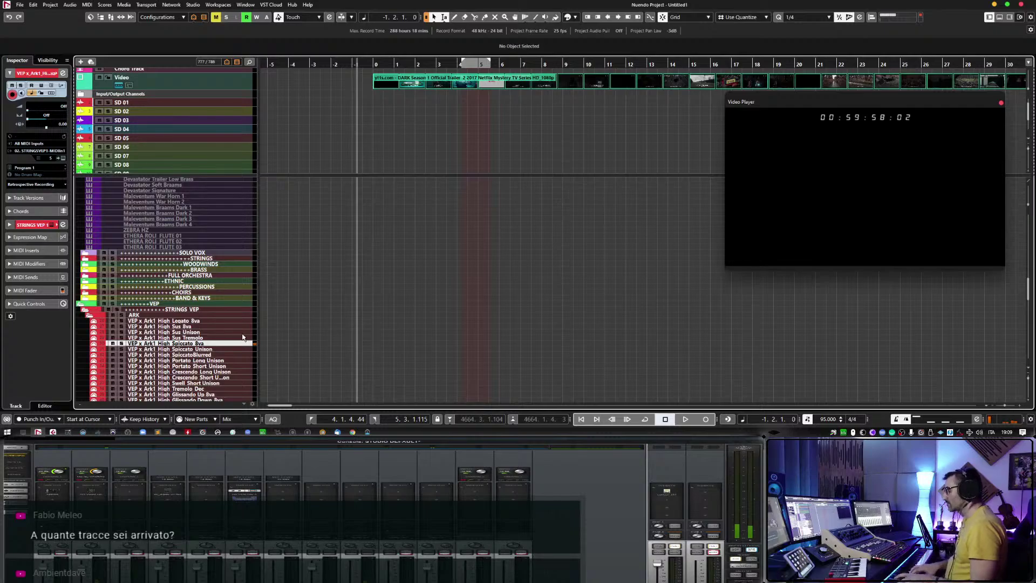
pyautogui.press('space')
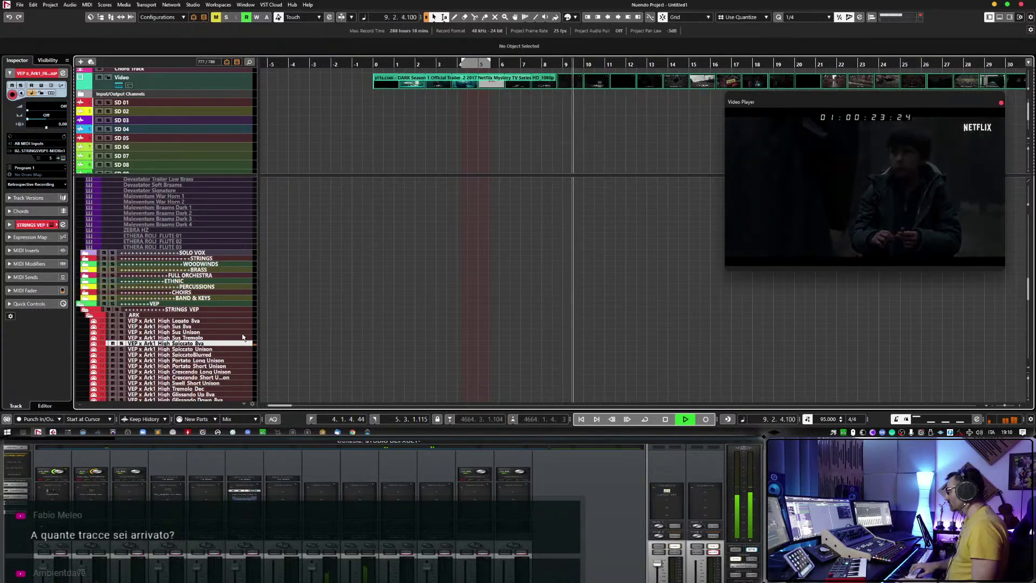
pyautogui.press('space')
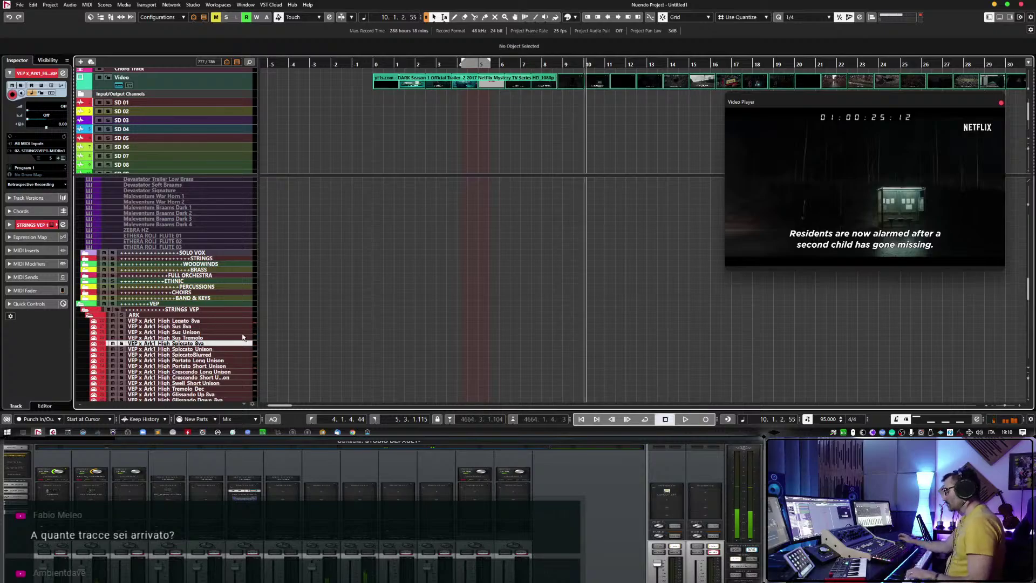
# Try the VEP x Ark1 High string tracks, including Sus Unison, Legato 8va, Portato Short Unison and Swell Short Unison.
pyautogui.press('Up')
pyautogui.press('Up')
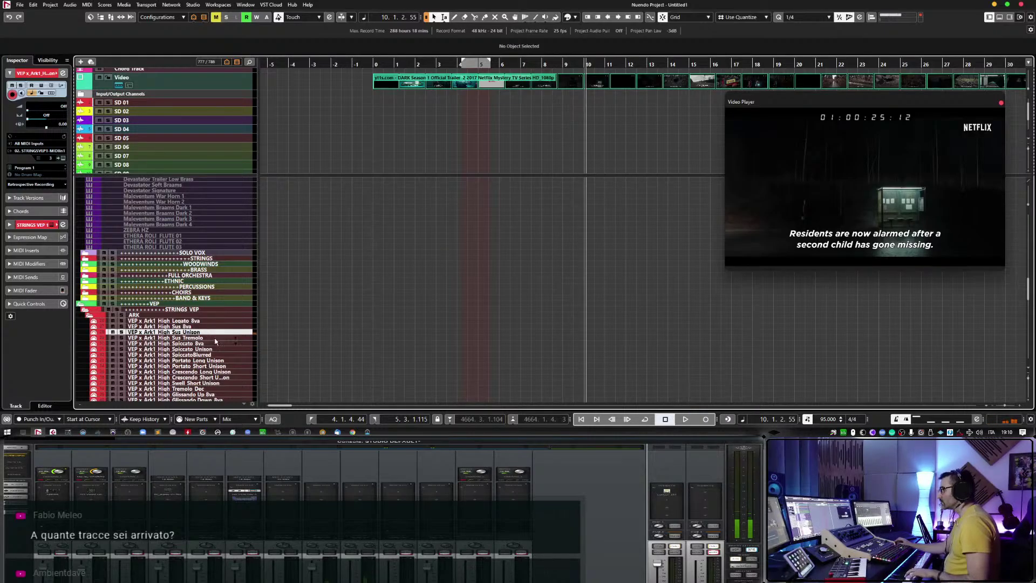
pyautogui.click(205, 320)
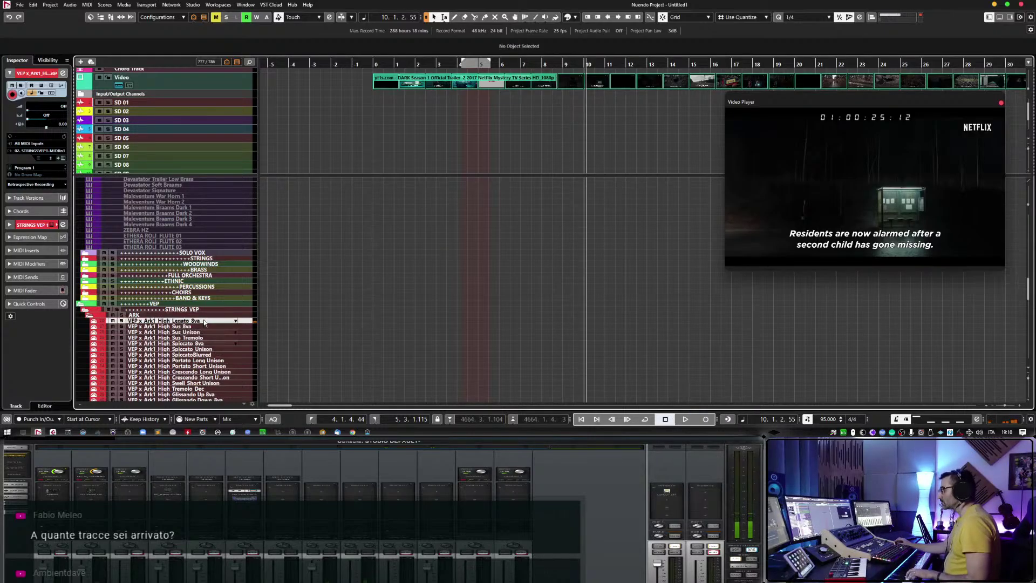
pyautogui.click(197, 367)
pyautogui.scroll(-2, 265, 372)
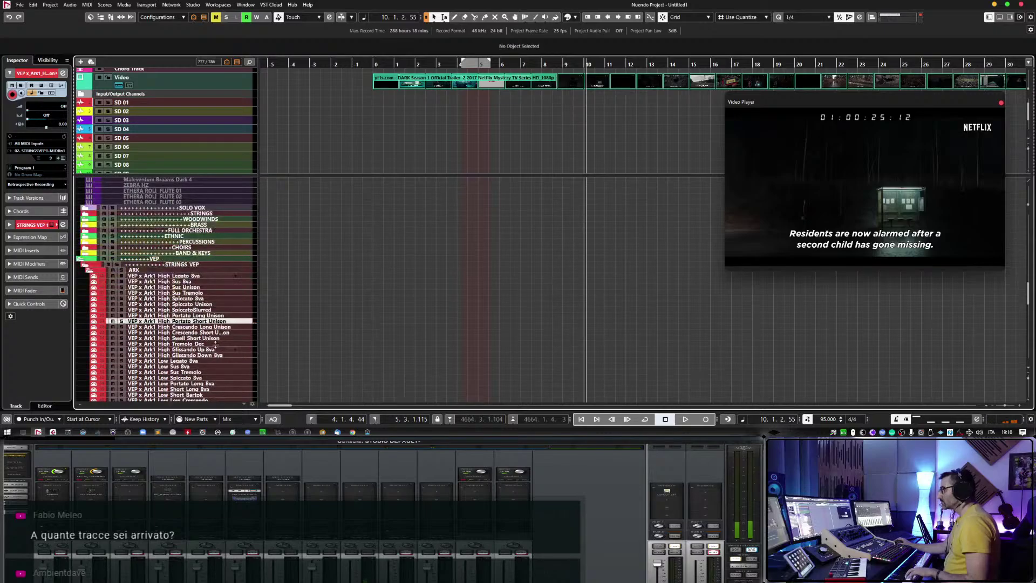
pyautogui.click(215, 339)
pyautogui.click(213, 334)
pyautogui.click(214, 338)
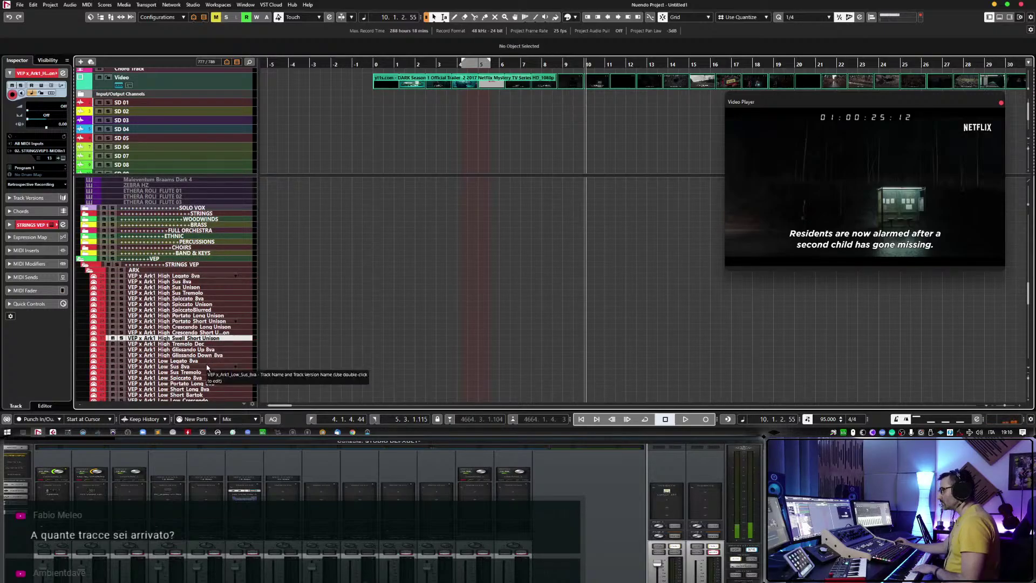
# Step past the remaining Ark1 High tracks and select the VEP x Ark1 Low Legato 8va track.
pyautogui.press('Down')
pyautogui.press('Down')
pyautogui.press('Down')
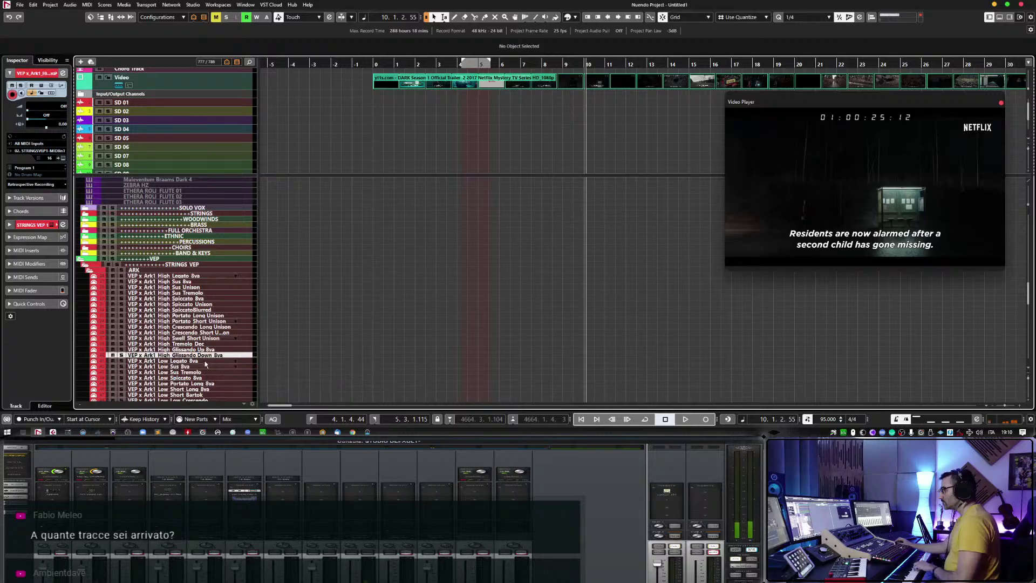
pyautogui.press('Down')
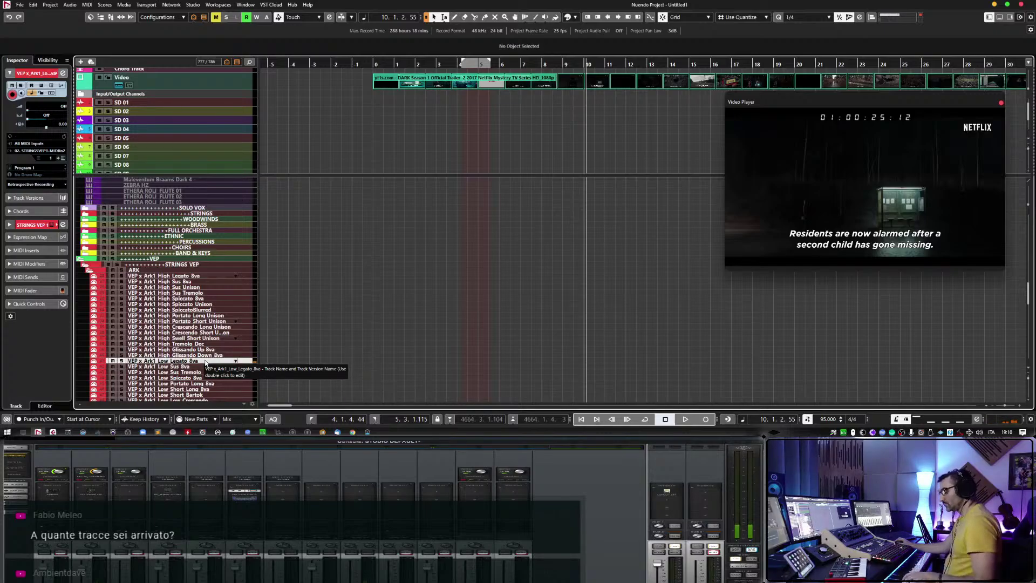
# Play the project against the video up to about bar 14 to rehearse with the Ark1 Low Legato 8va track.
pyautogui.press('space')
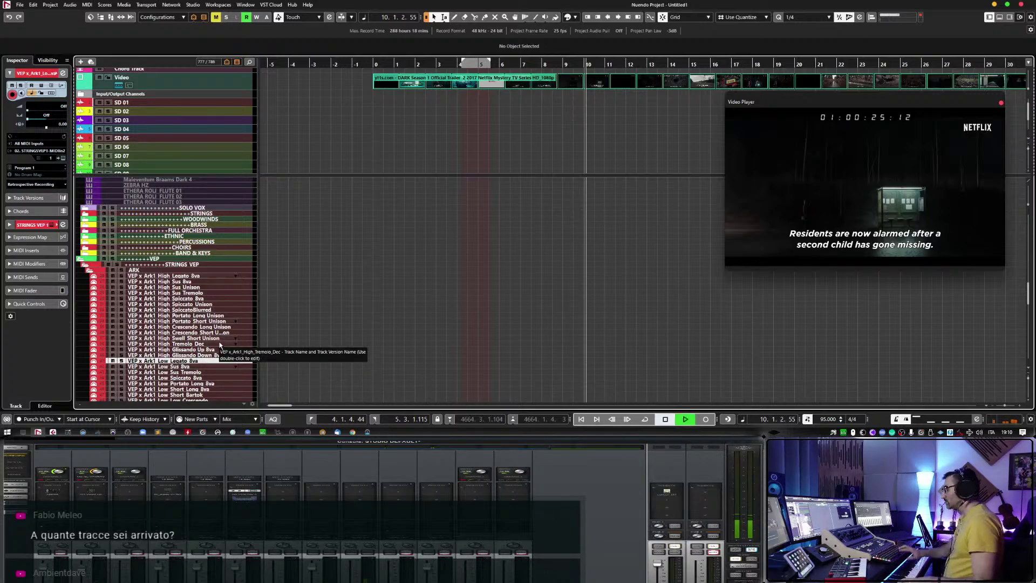
pyautogui.moveTo(499, 66); pyautogui.dragTo(452, 66)
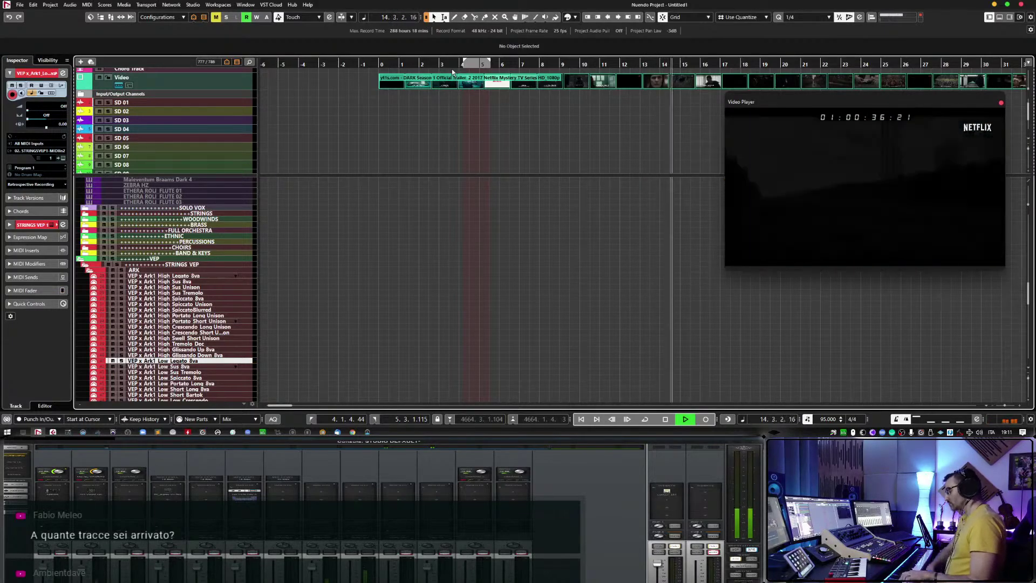
pyautogui.press('space')
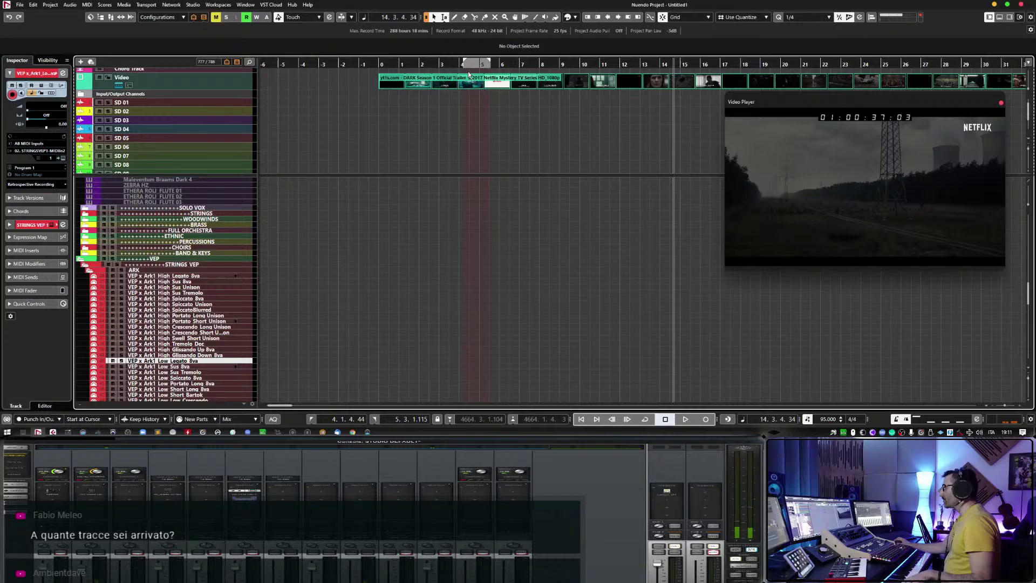
# Try recording an Ark1 Low Legato 8va take starting at about bar 3.
pyautogui.click(427, 63)
pyautogui.press('space')
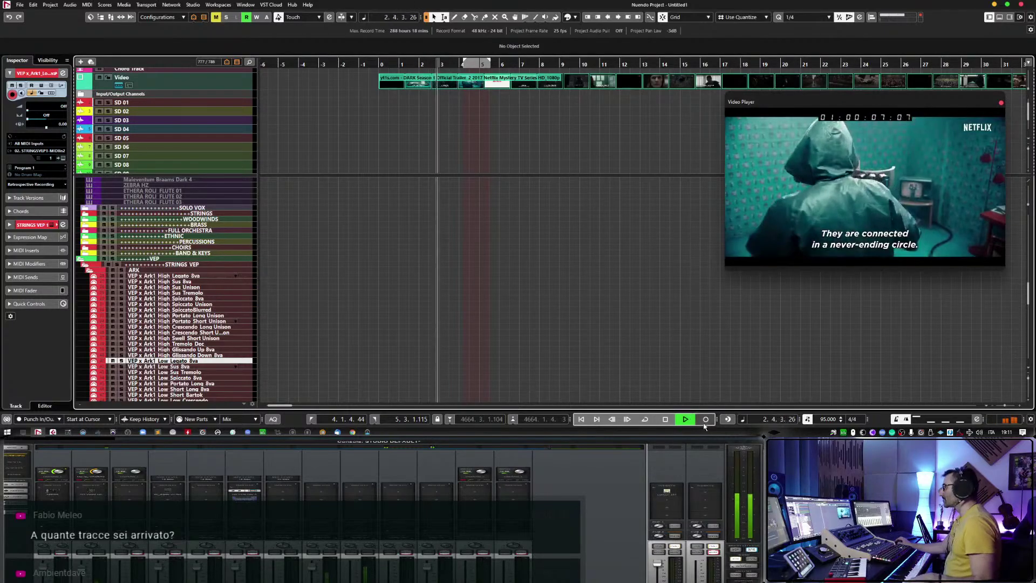
pyautogui.click(703, 419)
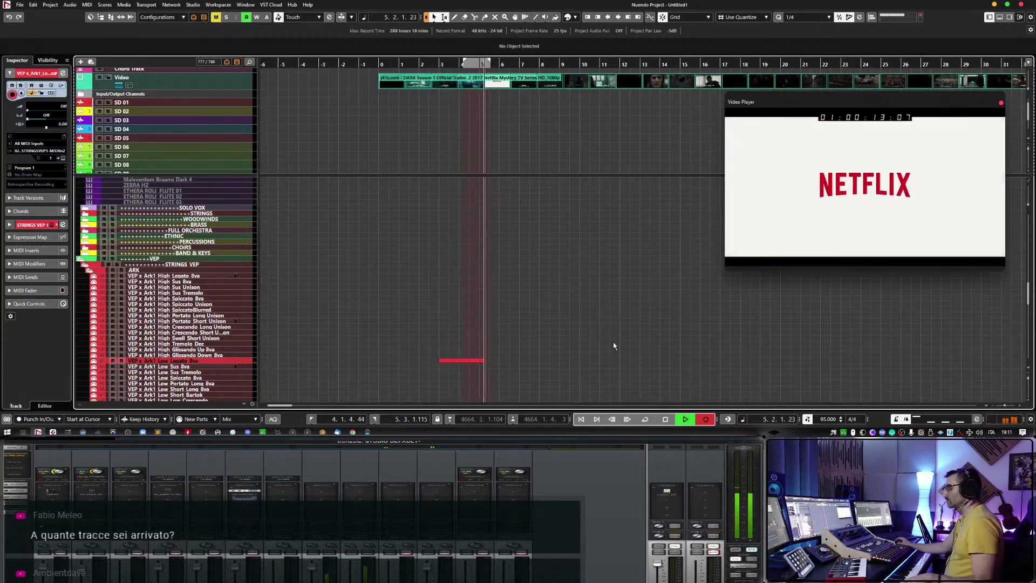
pyautogui.press('space')
pyautogui.hotkey('ctrl', 'z')
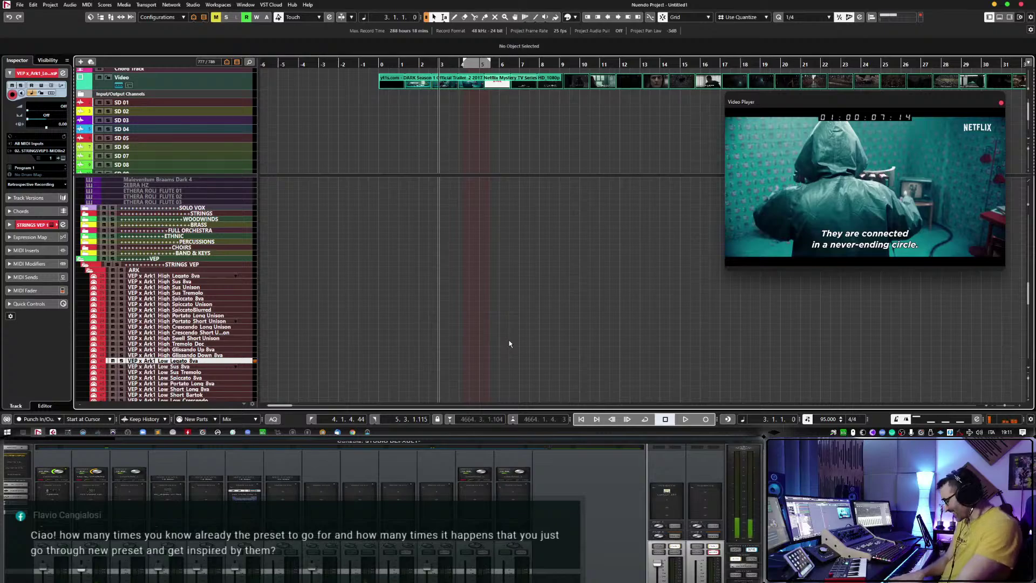
# Play the project from about bar 0 to bar 17 to rehearse the Low Legato part against the video.
pyautogui.click(373, 63)
pyautogui.press('space')
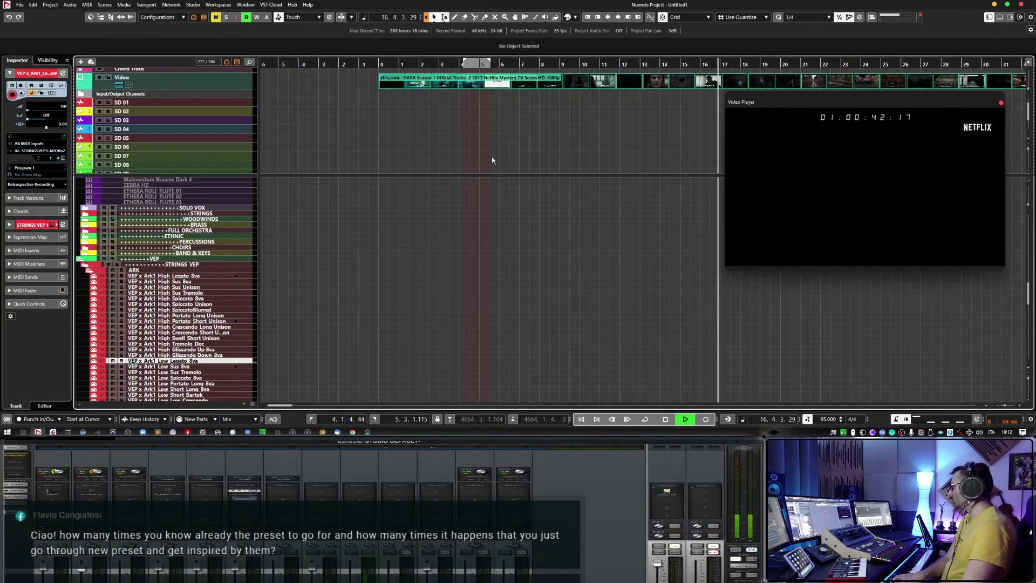
pyautogui.press('space')
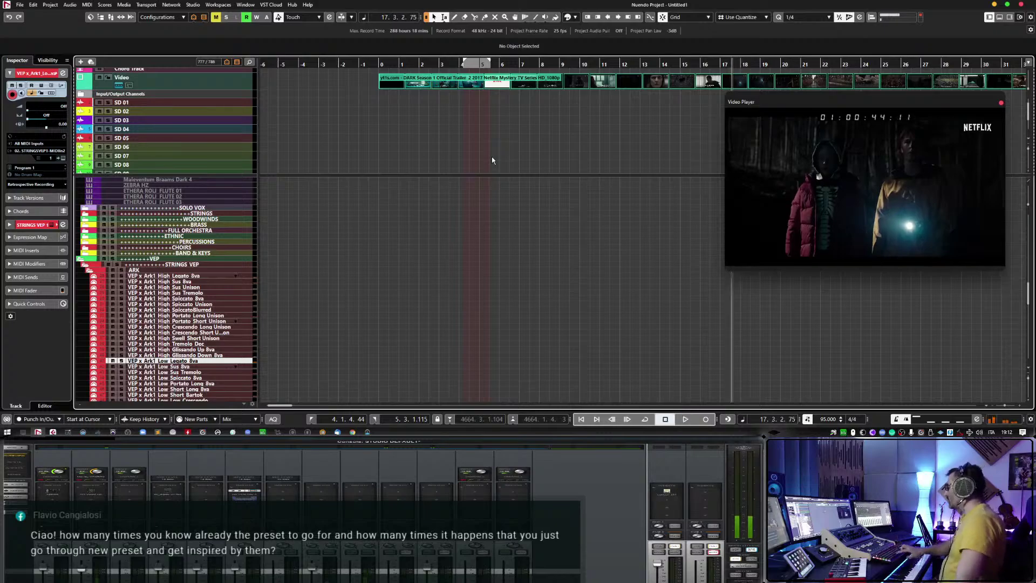
# Return to bar 1 and record the Ark1 Low Legato 8va part up to about bar 18.
pyautogui.press('Home')
pyautogui.scroll(5, 473, 359)
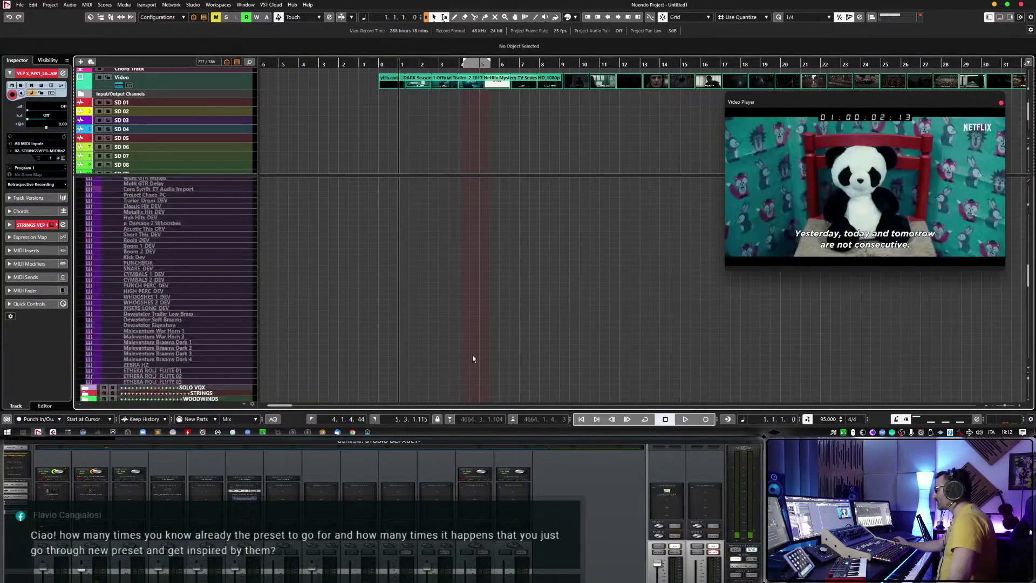
pyautogui.scroll(-6, 473, 358)
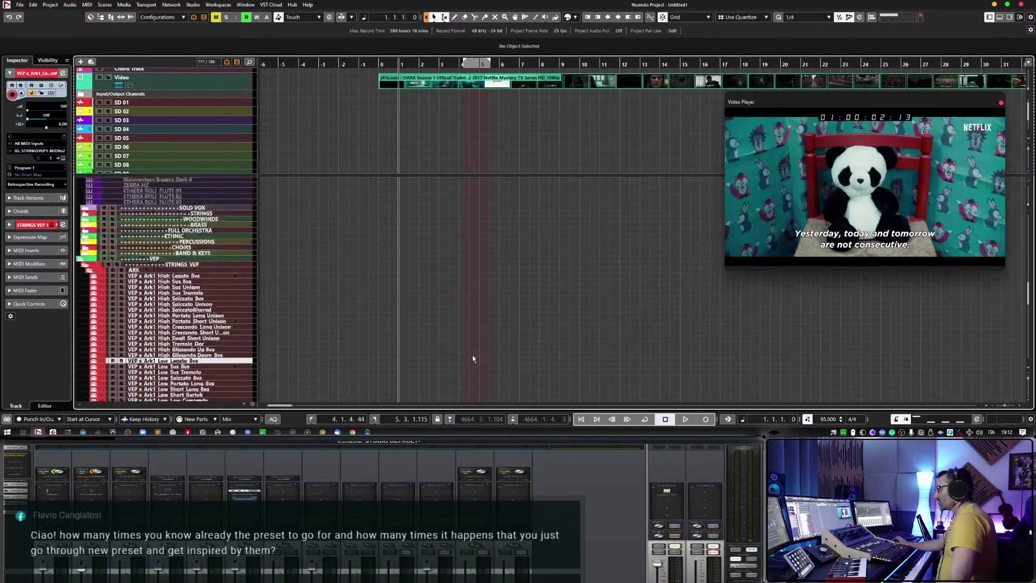
pyautogui.scroll(-3, 472, 358)
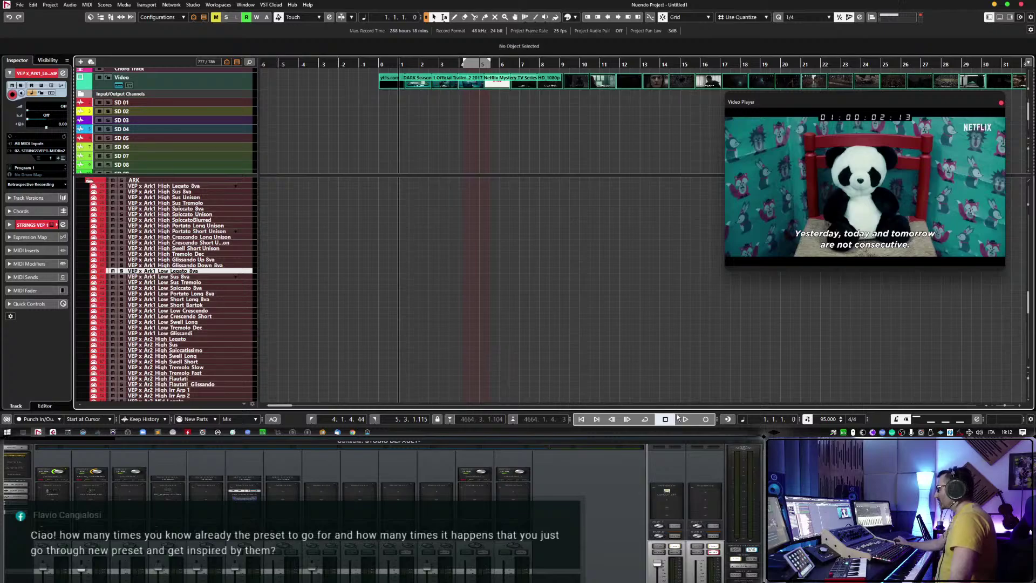
pyautogui.press('KP_Multiply')
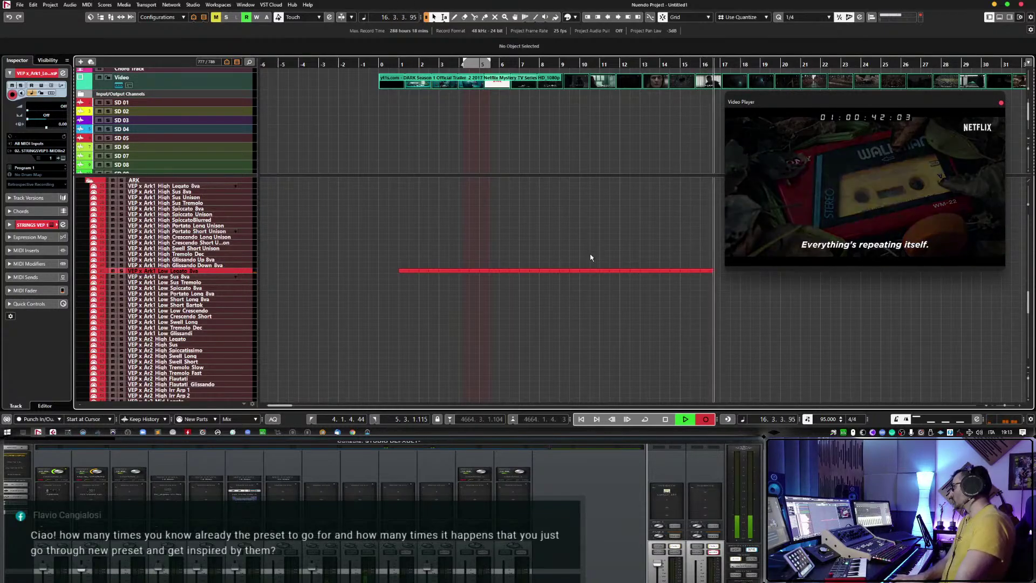
pyautogui.press('space')
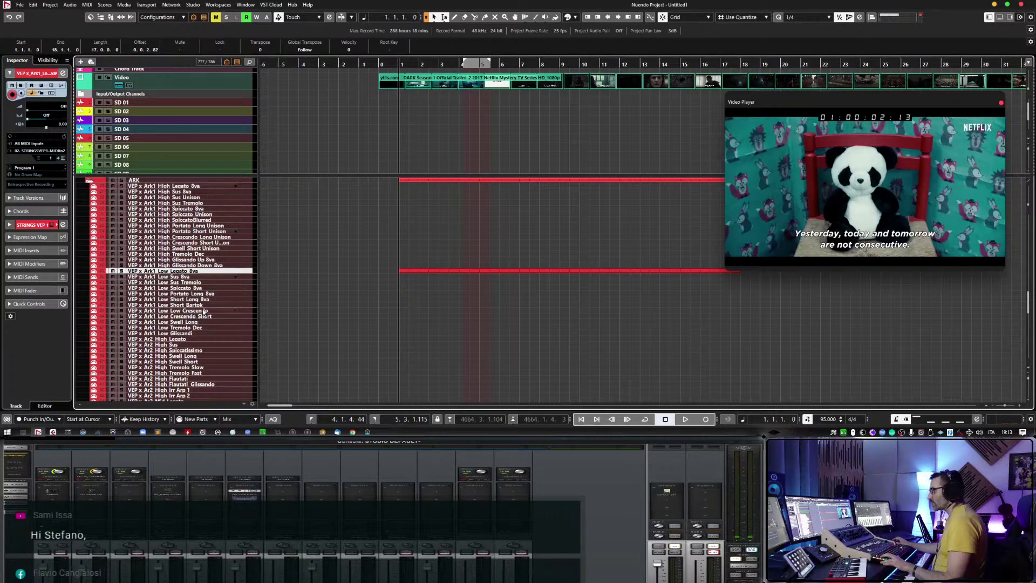
# Enlarge the Low Legato track, open its recorded part in the editor, nudge all notes slightly later and close the editor.
pyautogui.moveTo(226, 271); pyautogui.dragTo(226, 293)
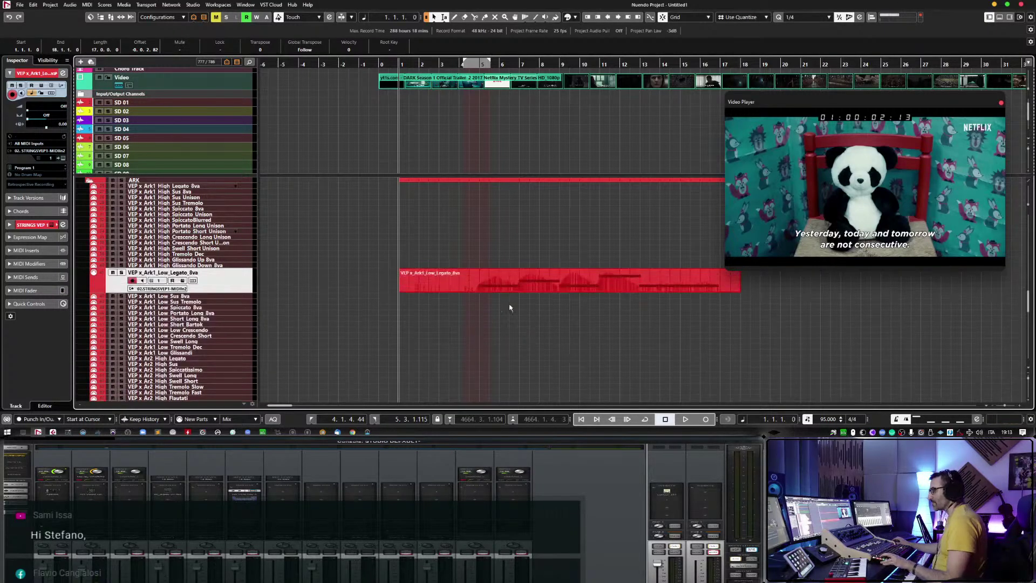
pyautogui.doubleClick(611, 287)
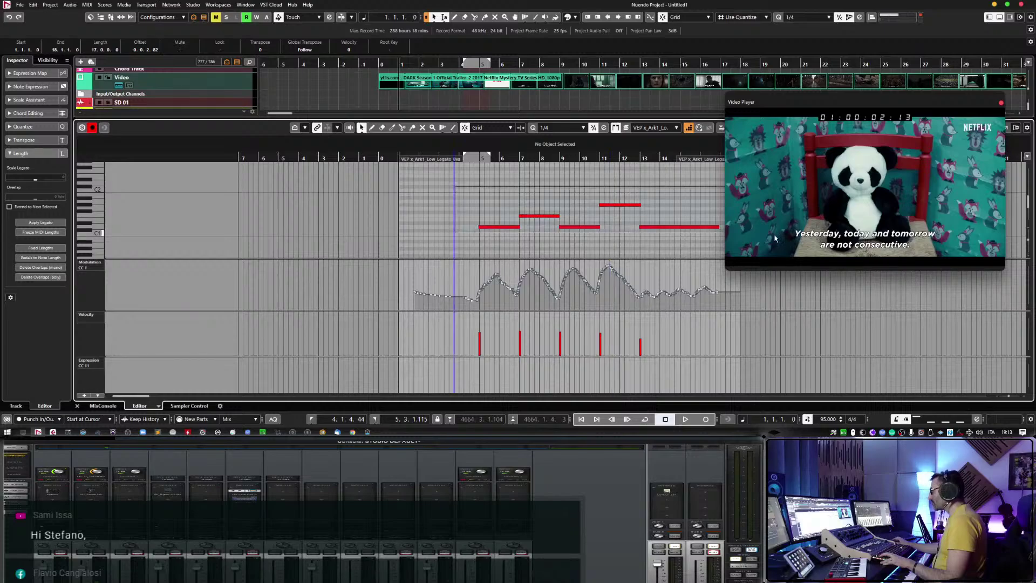
pyautogui.hotkey('ctrl', 'a')
pyautogui.hotkey('ctrl', 'Right')
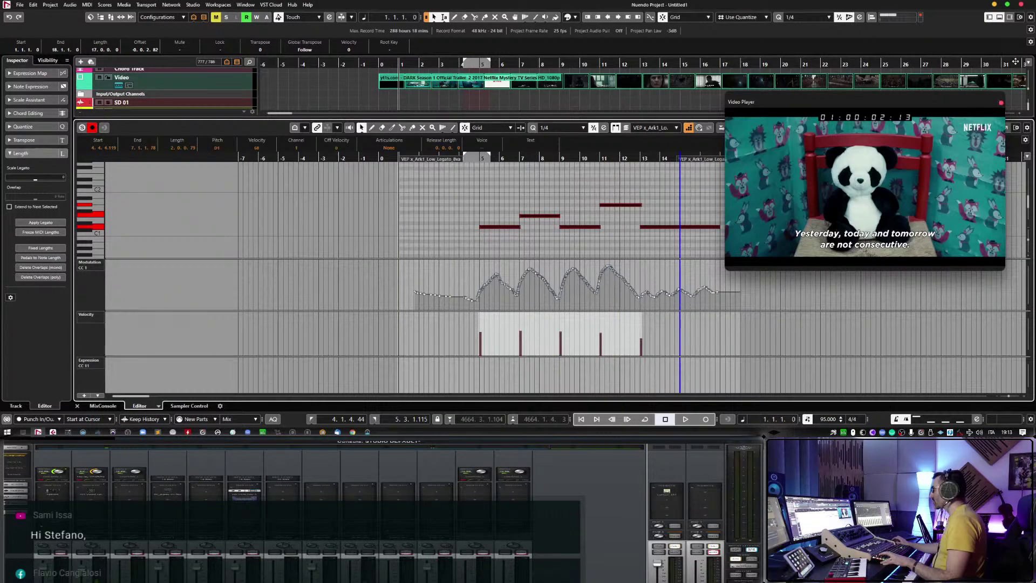
pyautogui.click(1006, 19)
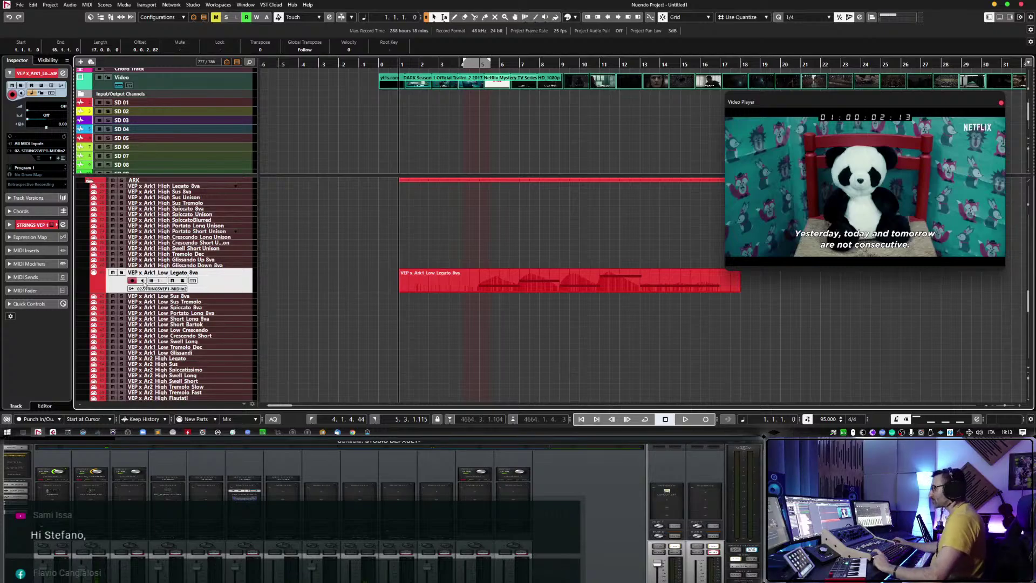
# Switch to Vienna Ensemble Pro Server, look through its instances, enable STRINGS VEP 3 and STRINGS VEP 2, and minimize it.
pyautogui.hotkey('alt', 'Tab')
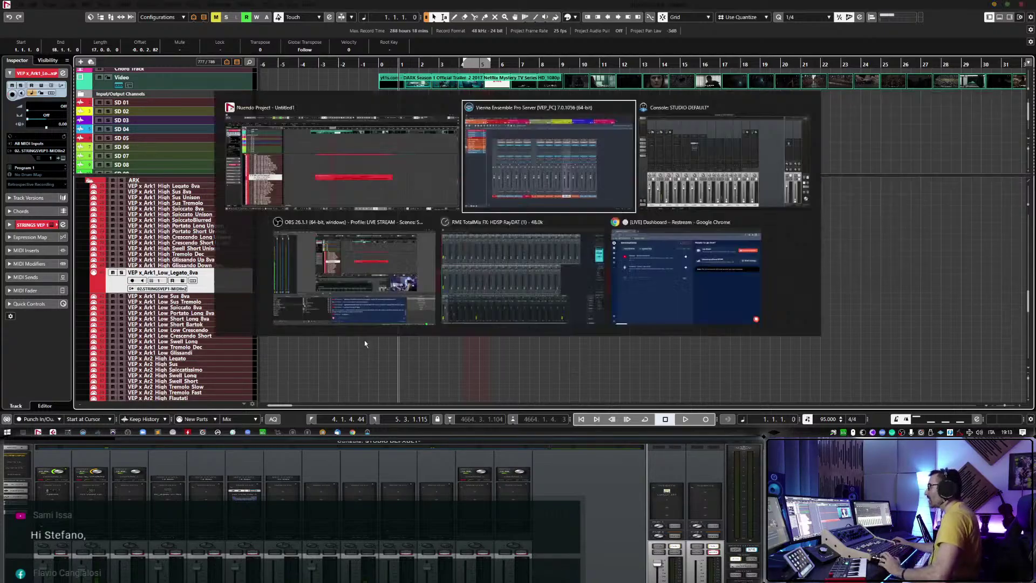
pyautogui.click(542, 194)
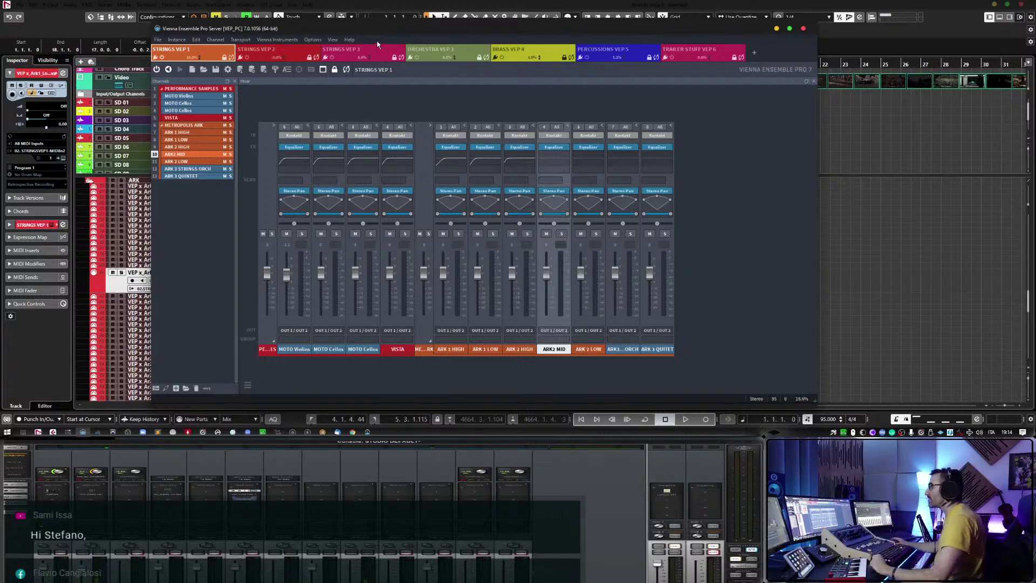
pyautogui.moveTo(379, 25); pyautogui.dragTo(378, 51)
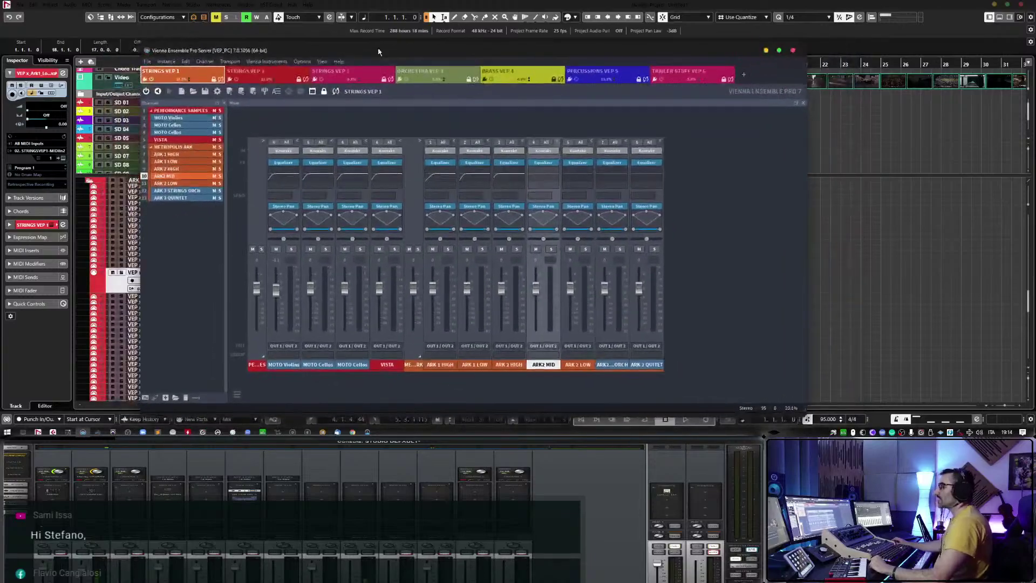
pyautogui.click(291, 71)
pyautogui.click(356, 75)
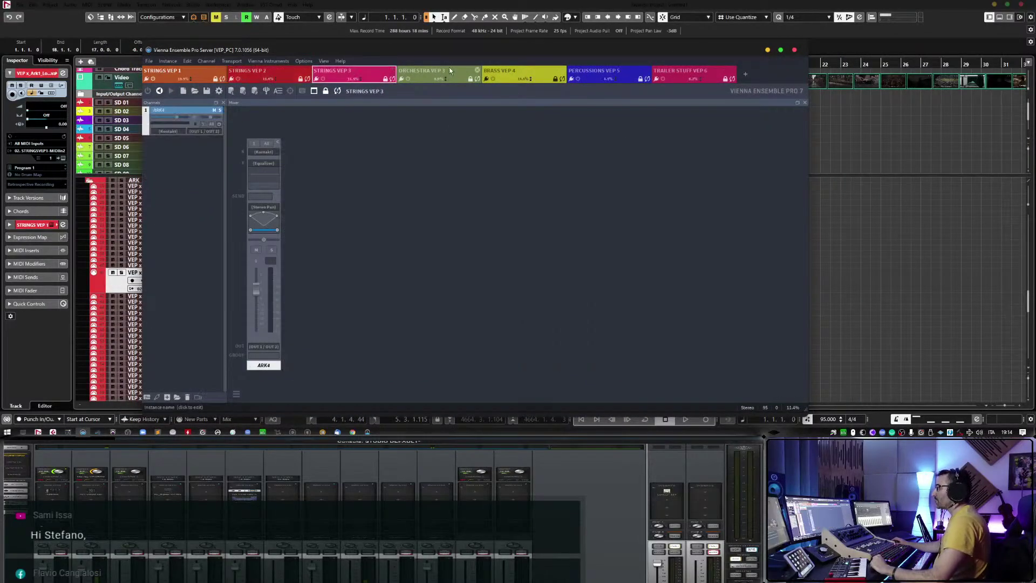
pyautogui.click(415, 77)
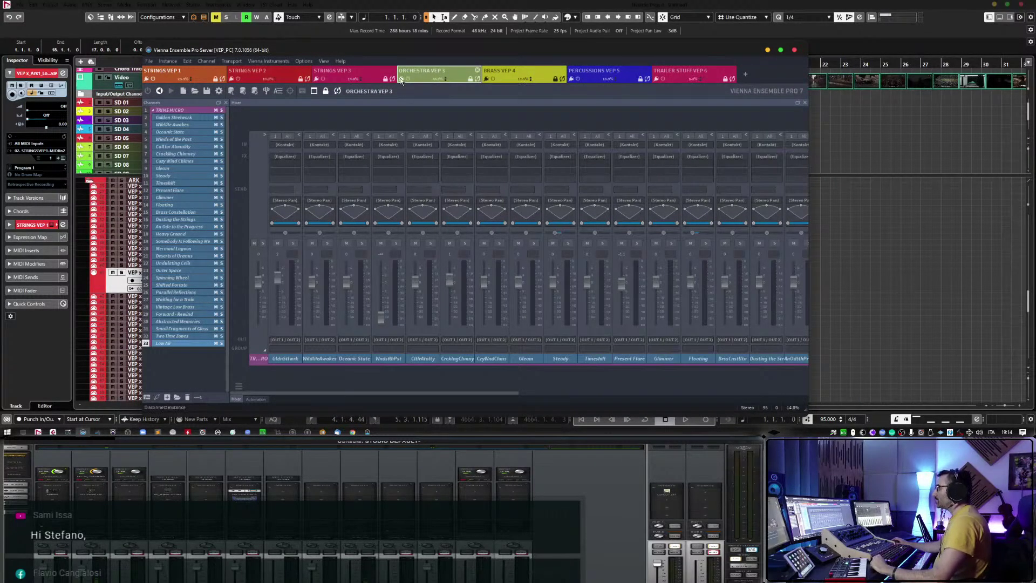
pyautogui.click(315, 90)
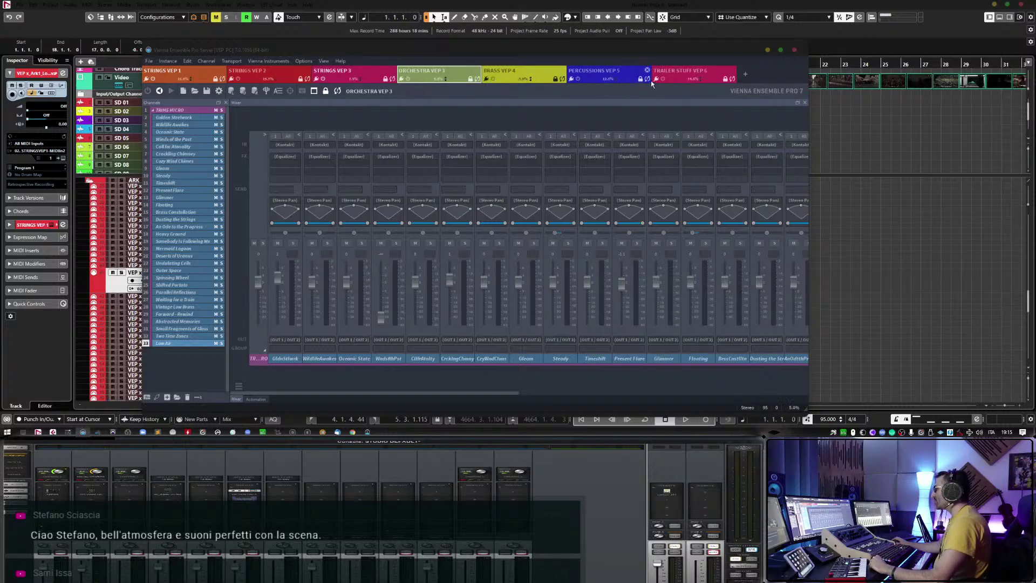
pyautogui.click(257, 73)
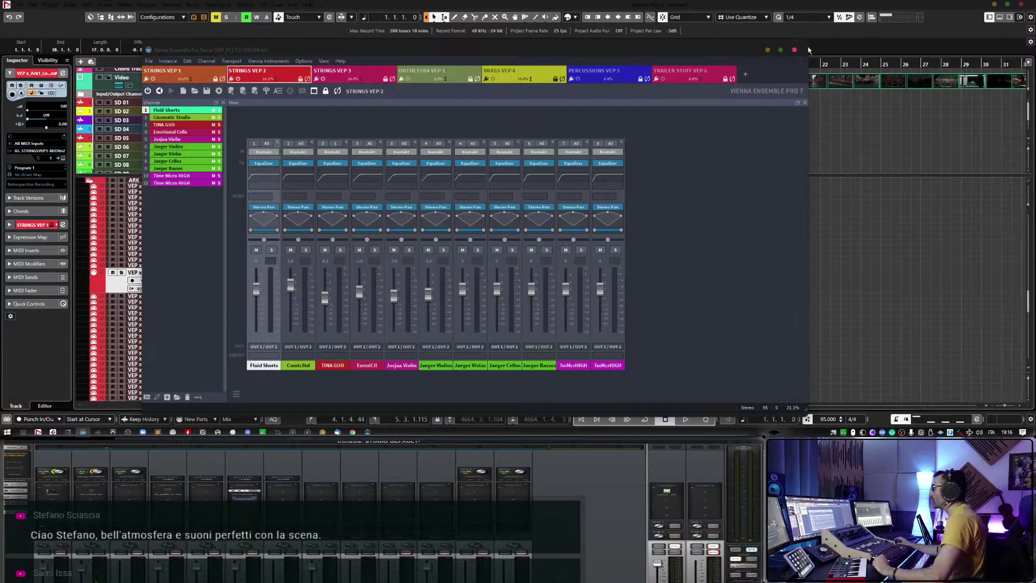
pyautogui.click(768, 50)
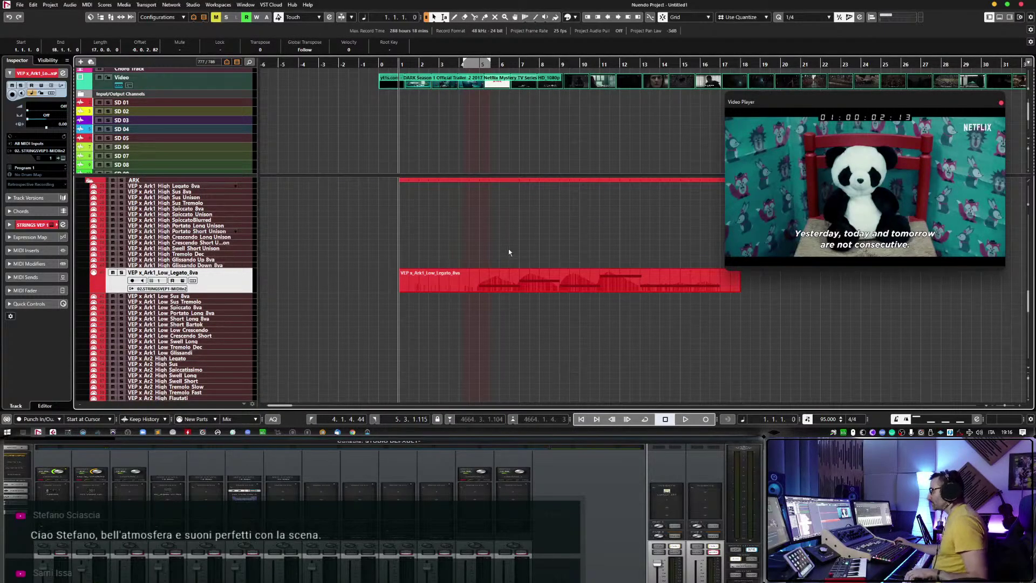
# Place the cursor in bar 4 and browse the Ark1 Low Tremolo Dec and Ar2 High string tracks down to High Flautati.
pyautogui.click(474, 100)
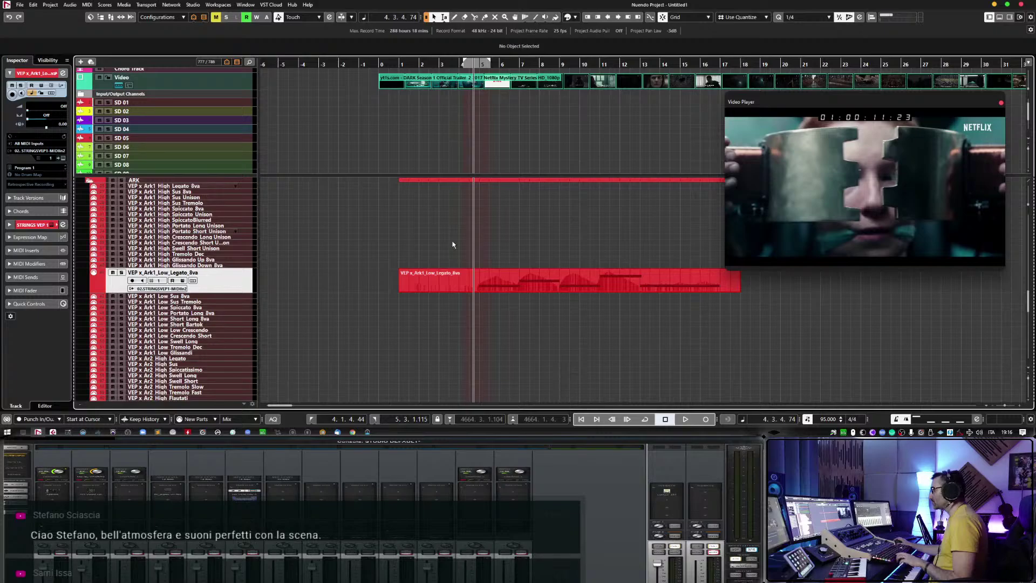
pyautogui.click(336, 347)
pyautogui.scroll(-2, 336, 348)
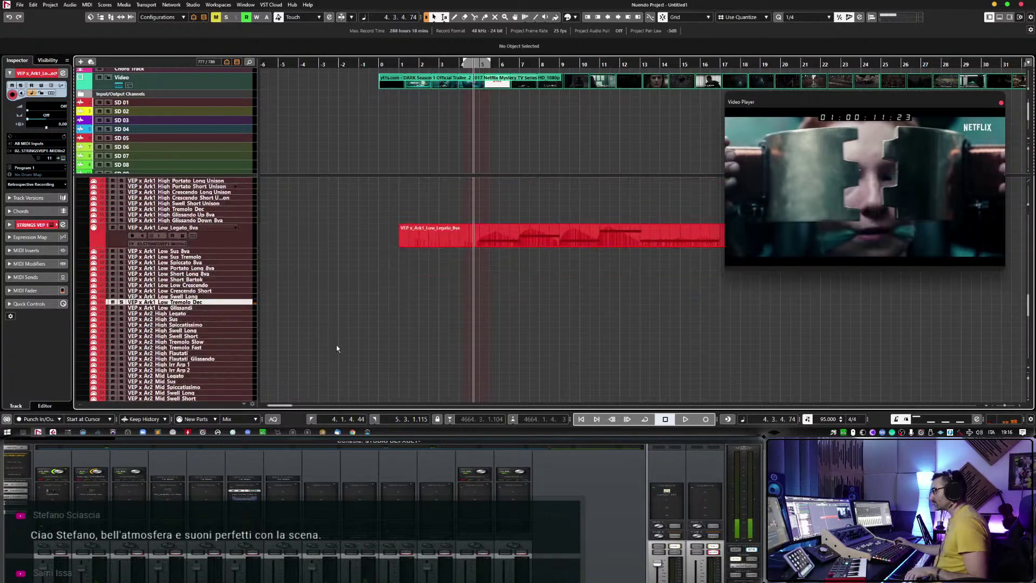
pyautogui.click(202, 313)
pyautogui.click(202, 319)
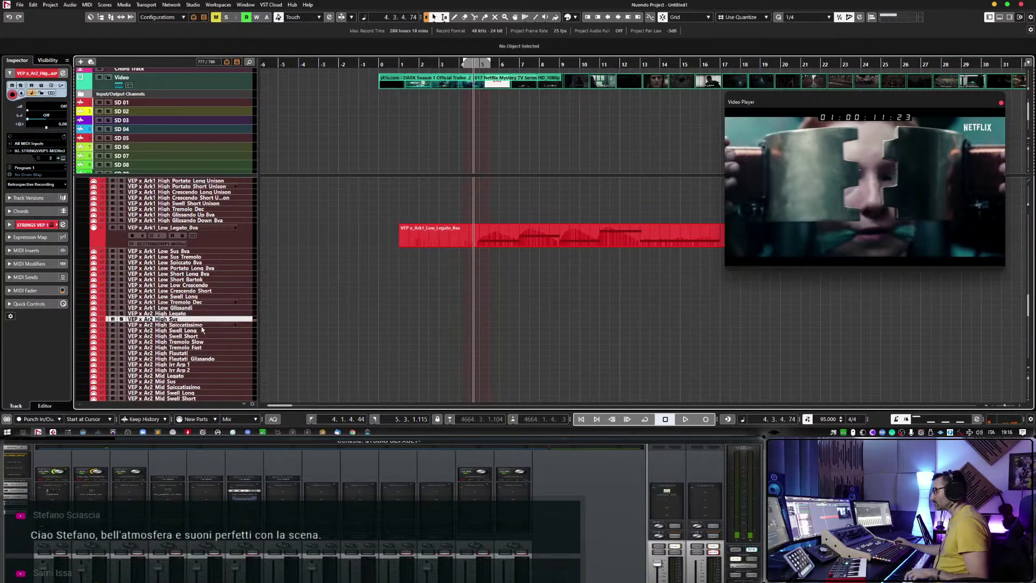
pyautogui.click(203, 326)
pyautogui.click(210, 336)
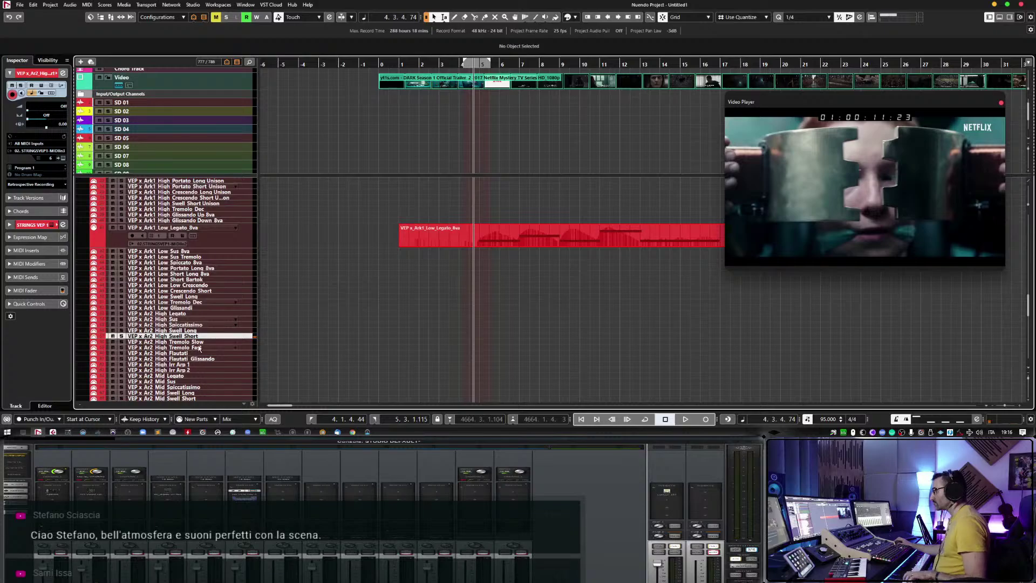
pyautogui.click(199, 352)
# Audition the Ar2 Mid string tracks, then go back up through Ar2 High tracks to Ark1 Low Sus 8va.
pyautogui.scroll(-2, 200, 345)
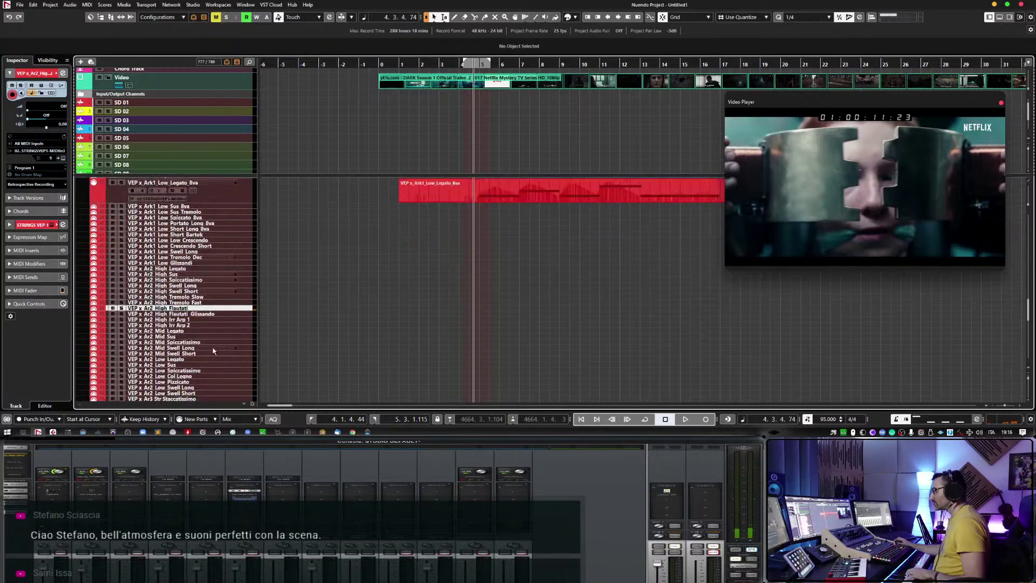
pyautogui.click(209, 347)
pyautogui.click(206, 352)
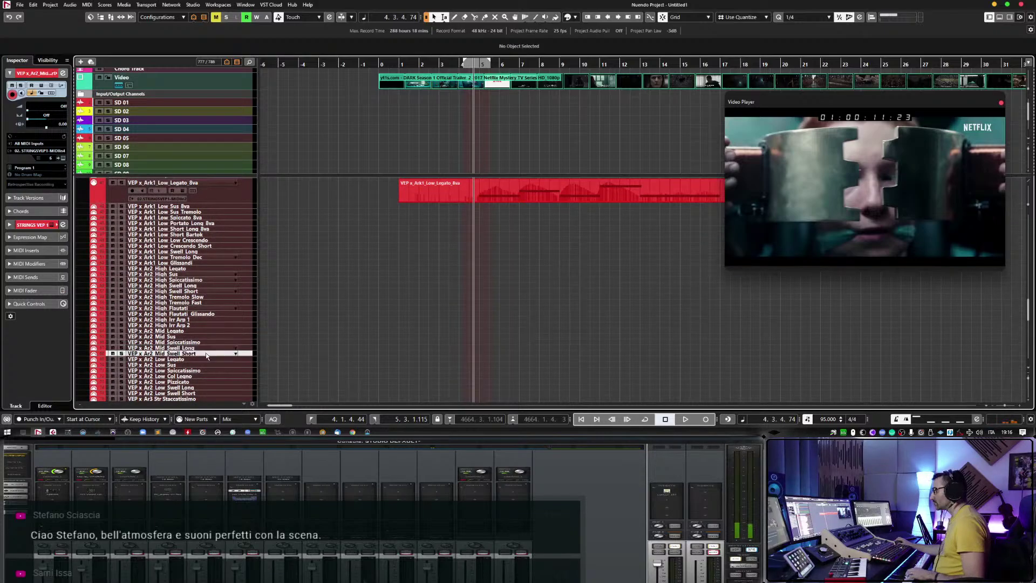
pyautogui.click(207, 337)
pyautogui.click(207, 330)
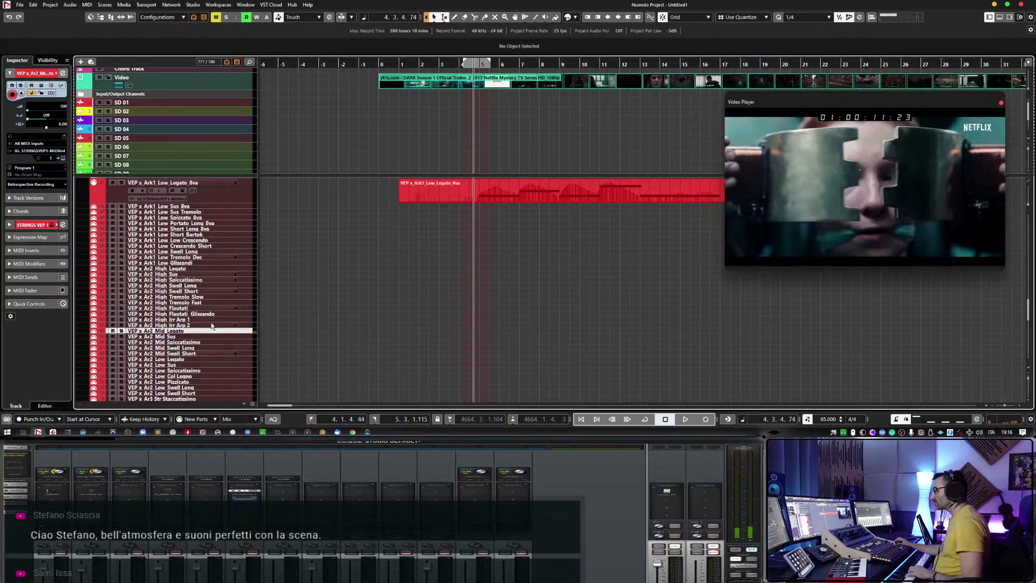
pyautogui.click(208, 319)
pyautogui.click(200, 285)
pyautogui.click(191, 206)
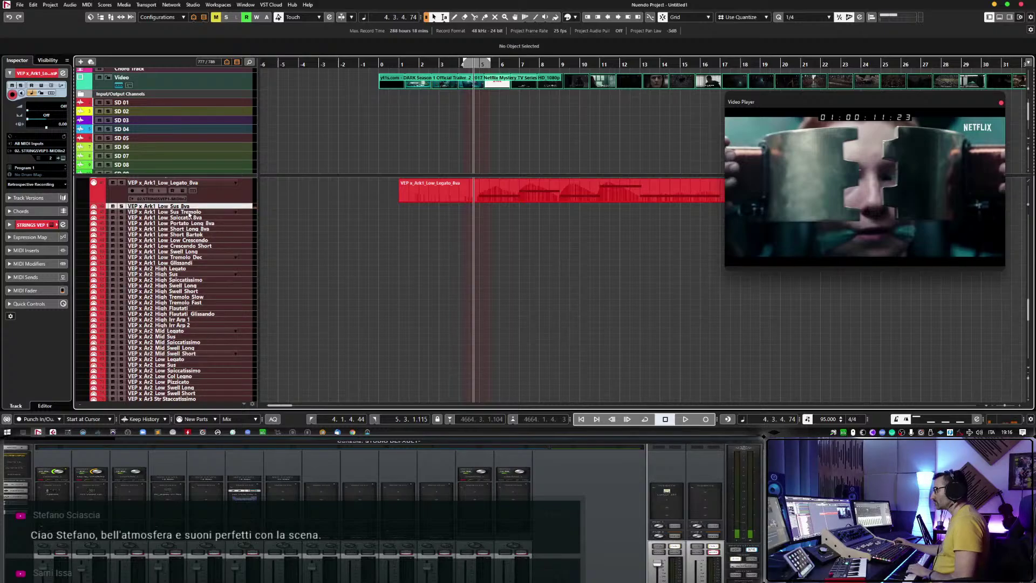
# Audition the Ar3 Str Rep Half, Riochet Cluster 1, Up Triplet 1 and Rep 8Th tracks.
pyautogui.scroll(-5, 192, 330)
pyautogui.click(193, 320)
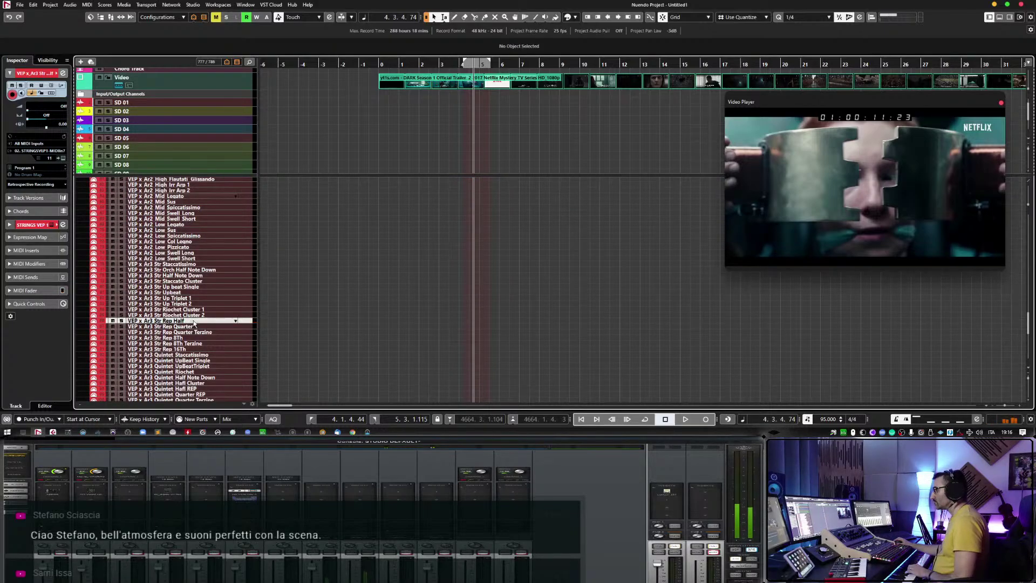
pyautogui.click(194, 310)
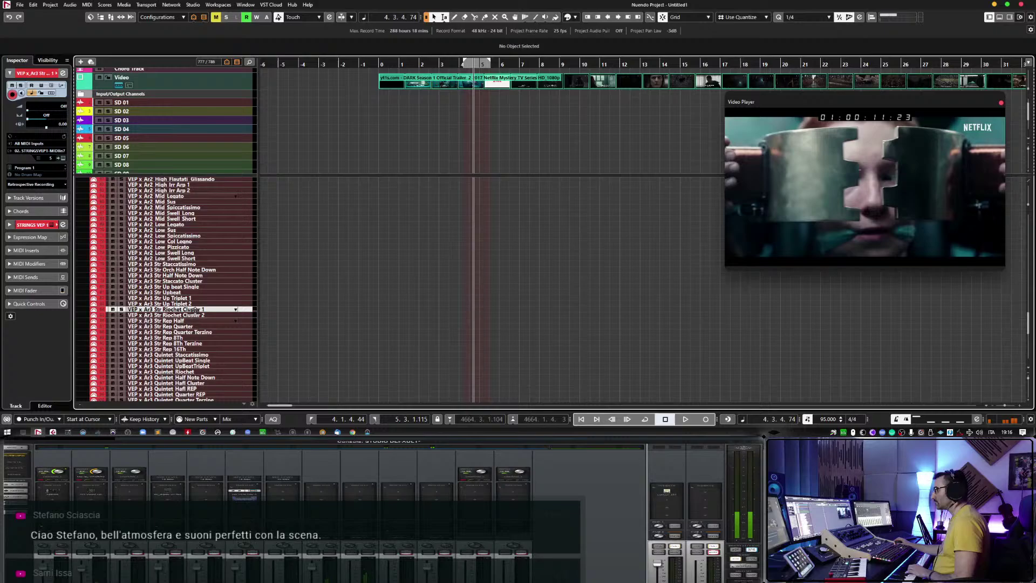
pyautogui.click(196, 298)
pyautogui.click(189, 337)
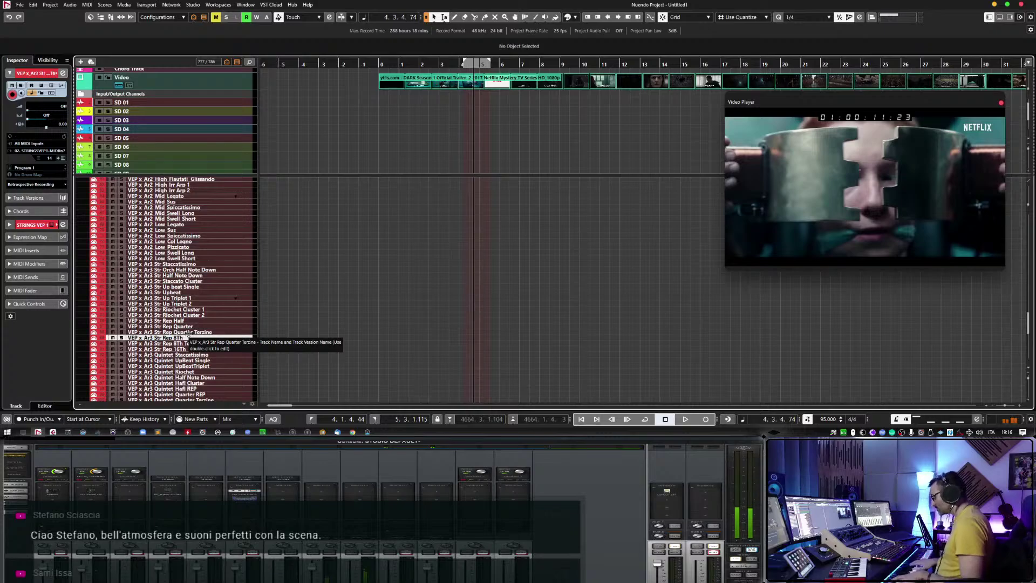
# Rehearse the Ar3 Quintet Quarter Terzine and Quarter REP tracks while playing the video to about bar 20, replaying from about bar 4.
pyautogui.press('Home')
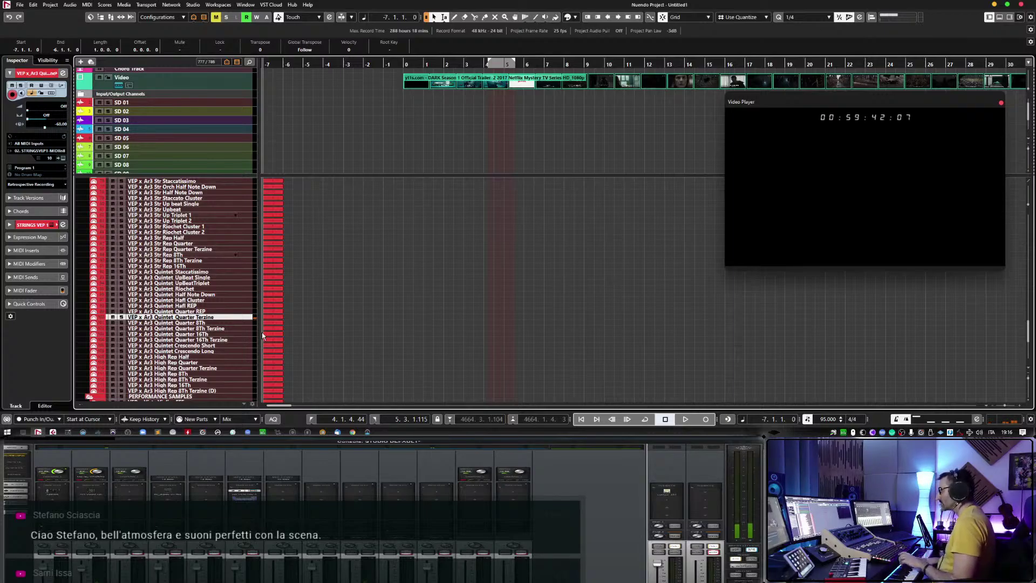
pyautogui.doubleClick(377, 67)
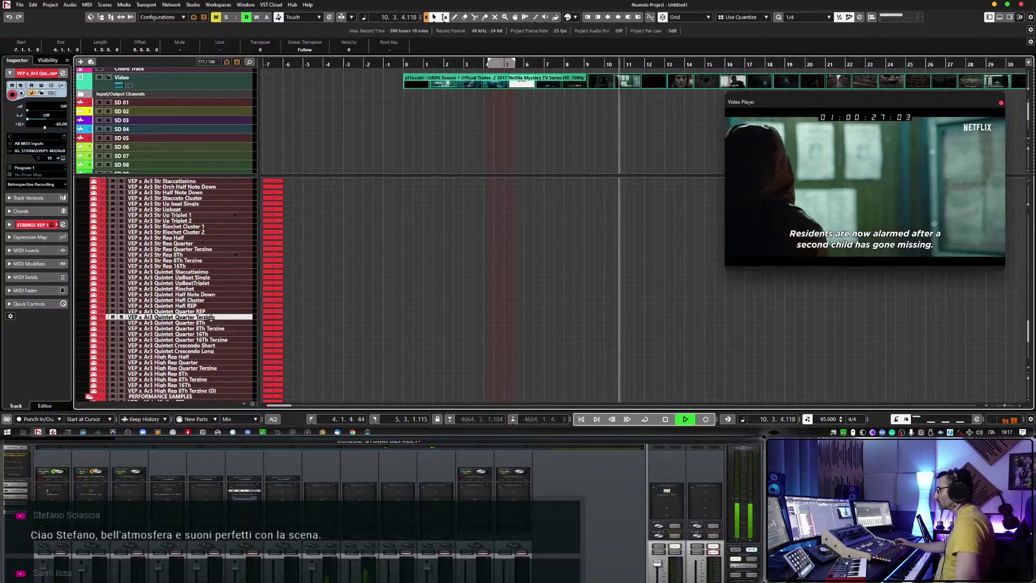
pyautogui.press('Up')
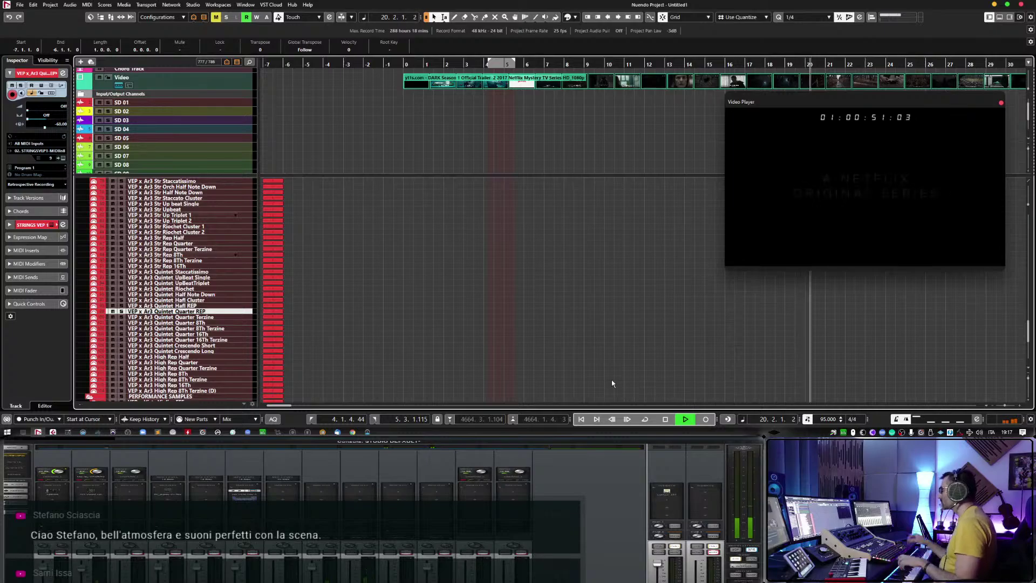
pyautogui.press('space')
pyautogui.click(494, 62)
pyautogui.press('space')
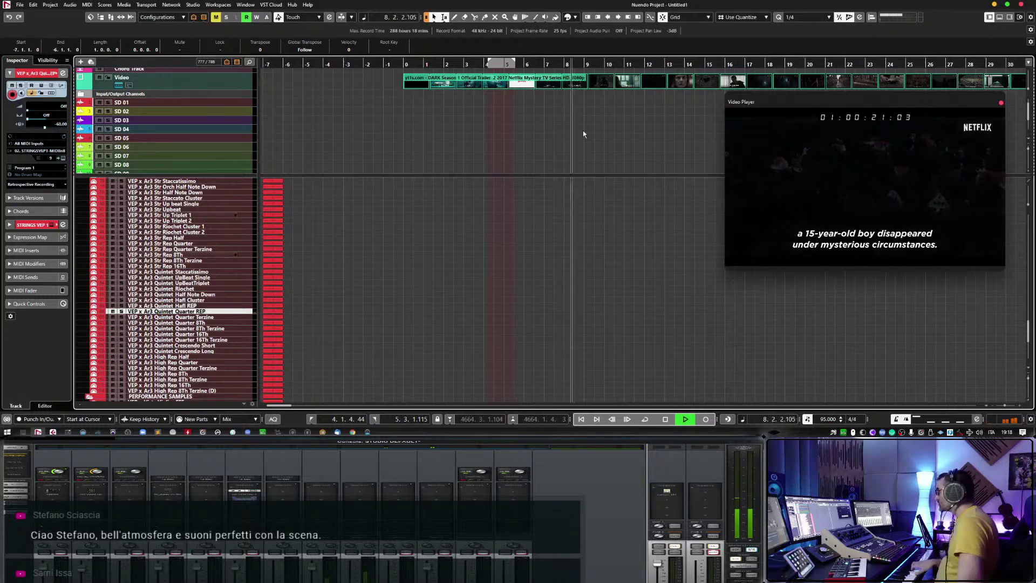
pyautogui.press('space')
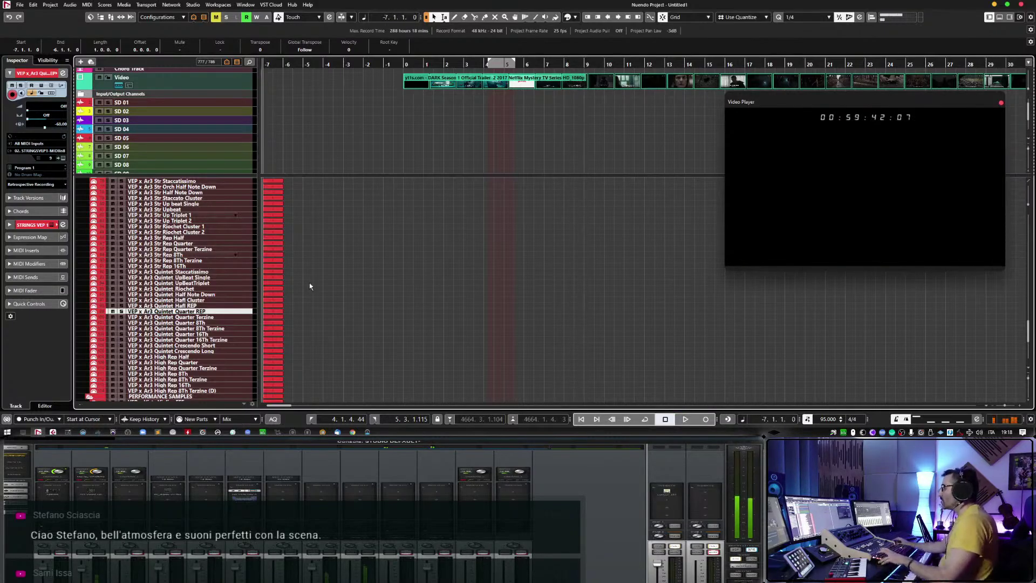
# Select the Ar3 Quintet Quarter 16Th track and rehearse it against the video up to about bar 20, replaying from about bar 8.
pyautogui.click(209, 334)
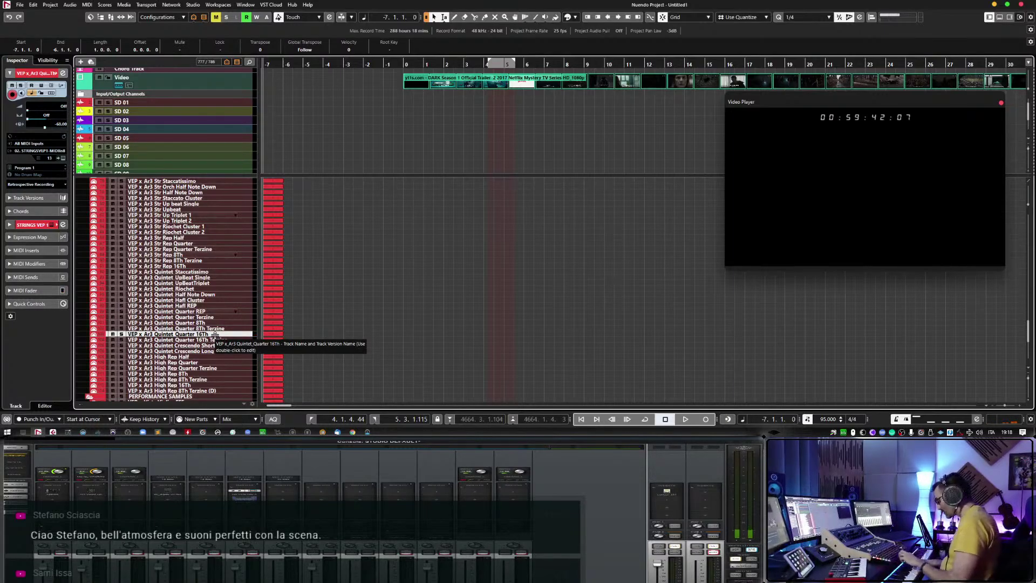
pyautogui.press('space')
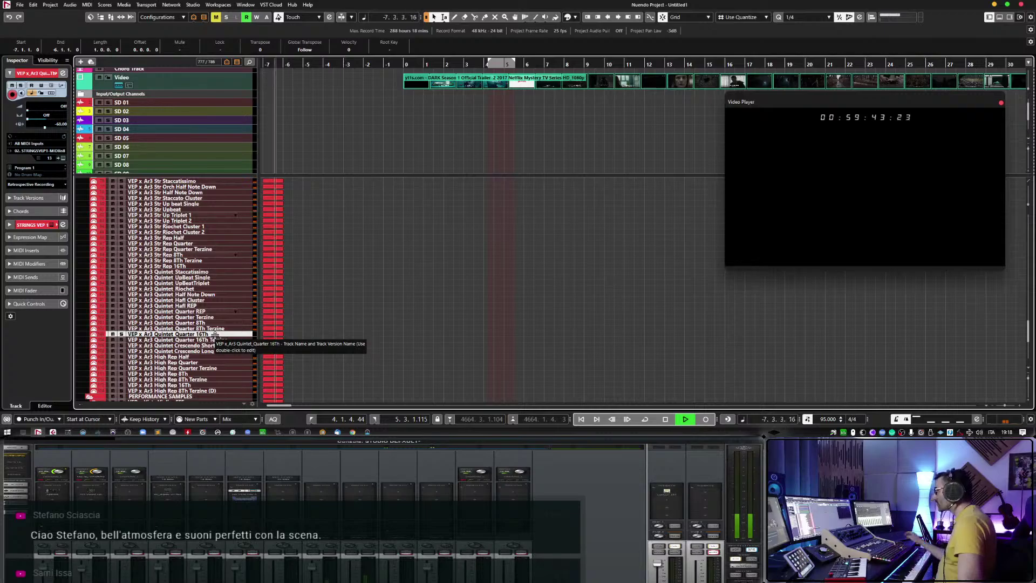
pyautogui.scroll(-1, 324, 134)
pyautogui.click(400, 61)
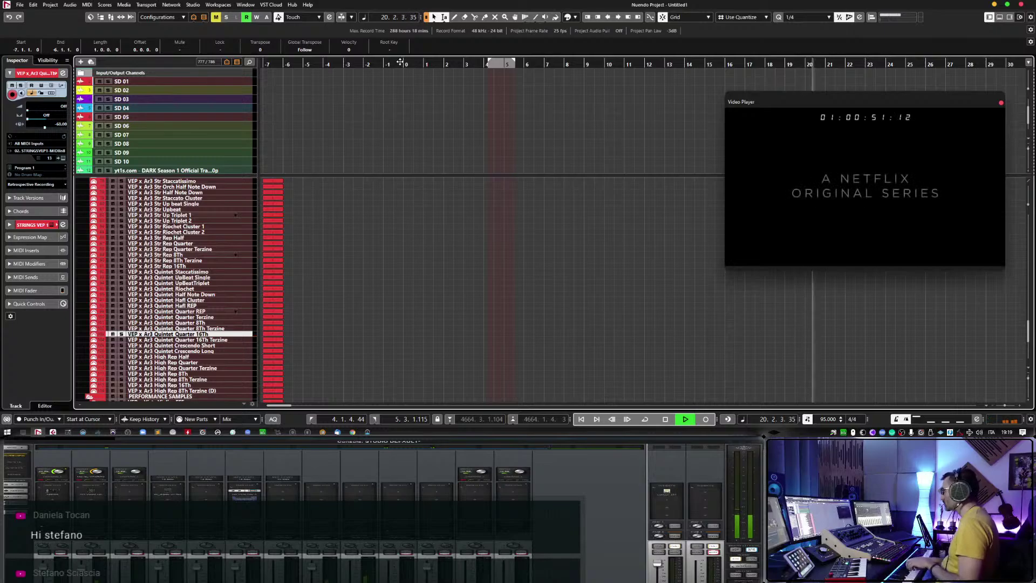
pyautogui.press('space')
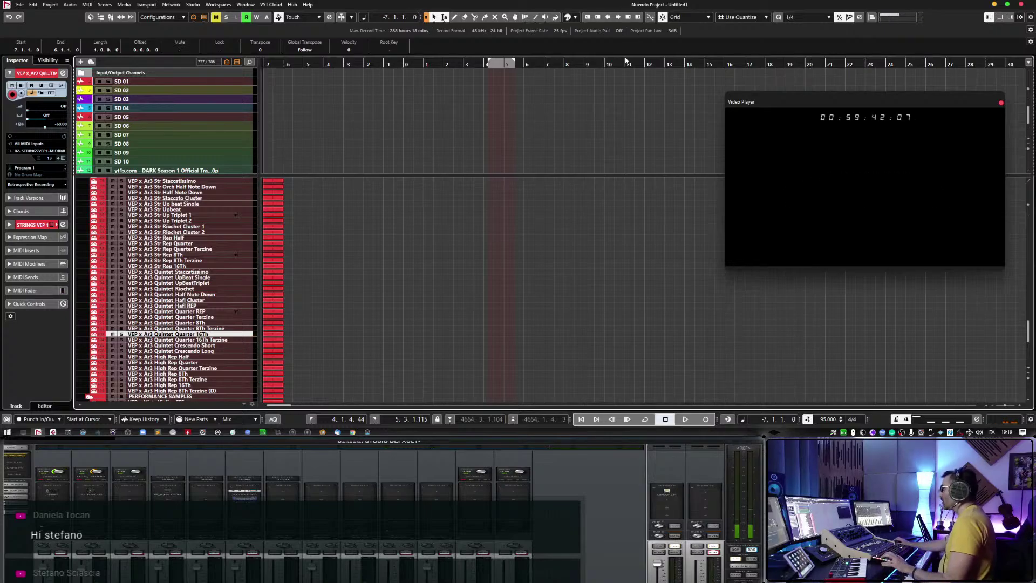
pyautogui.click(560, 62)
pyautogui.press('space')
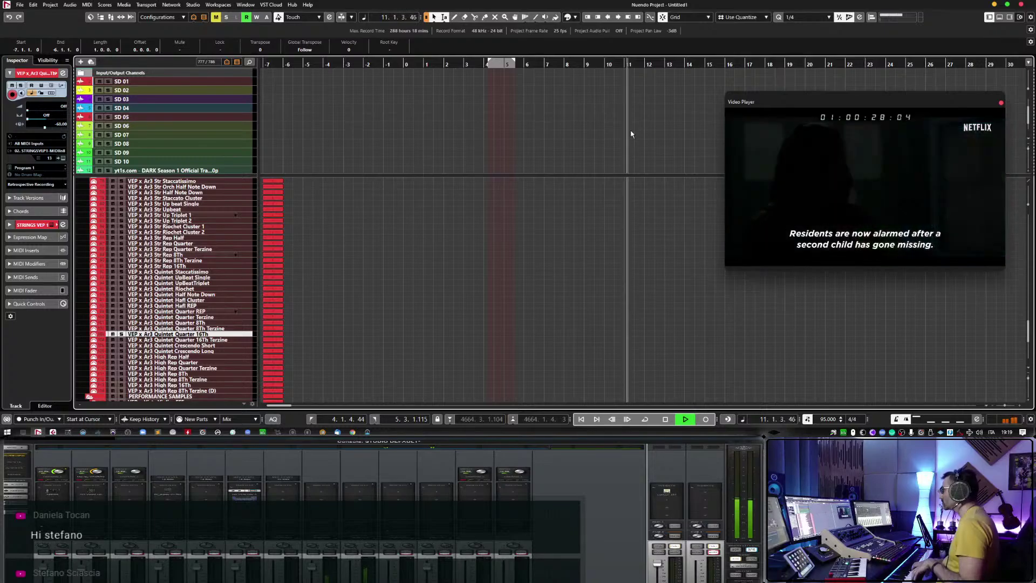
pyautogui.press('h')
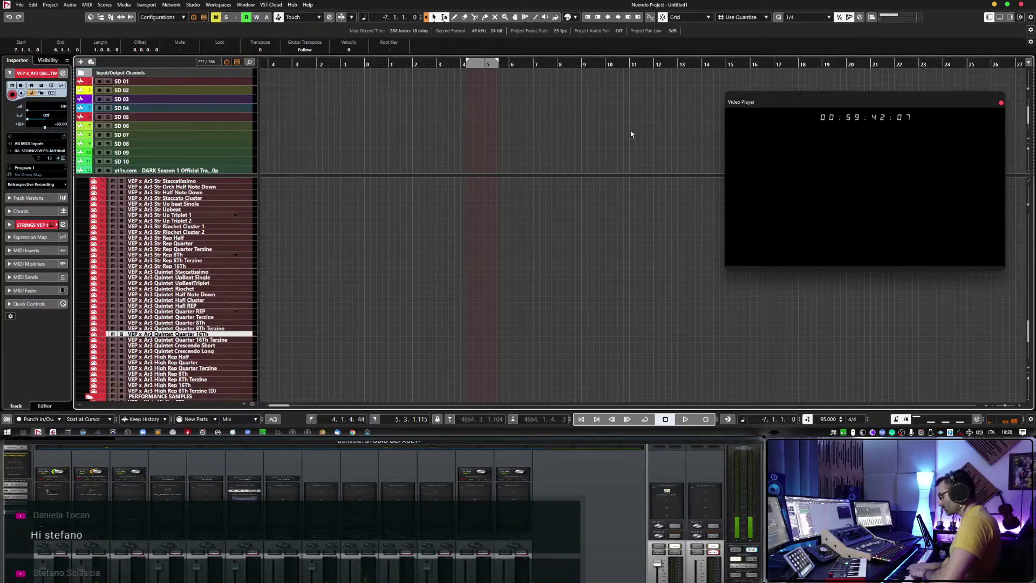
# Enlarge the Ar3 Quintet Quarter 16Th track and record its part from bar 6 to about bar 20.
pyautogui.press('space')
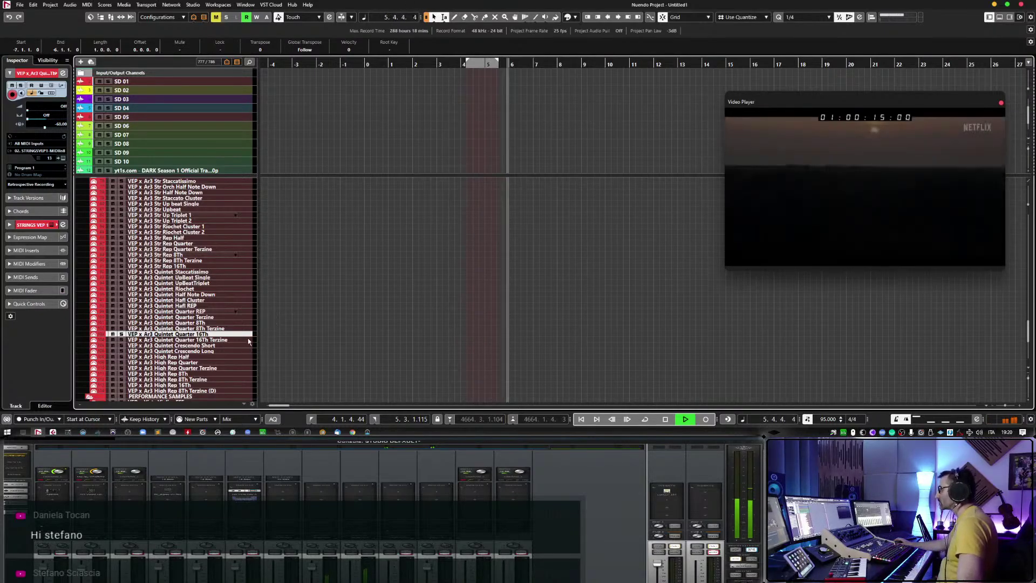
pyautogui.moveTo(247, 337); pyautogui.dragTo(249, 348)
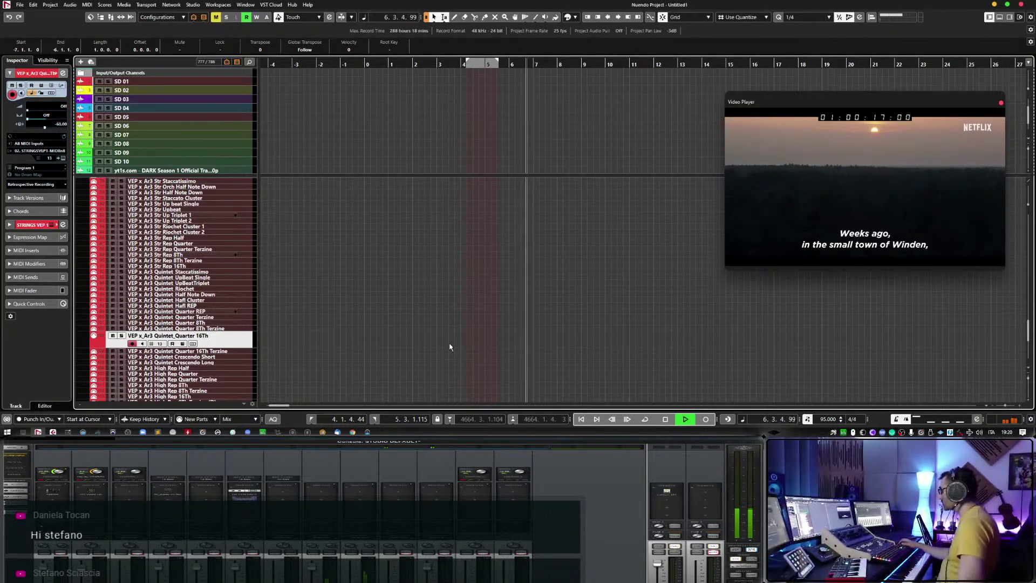
pyautogui.press('KP_Multiply')
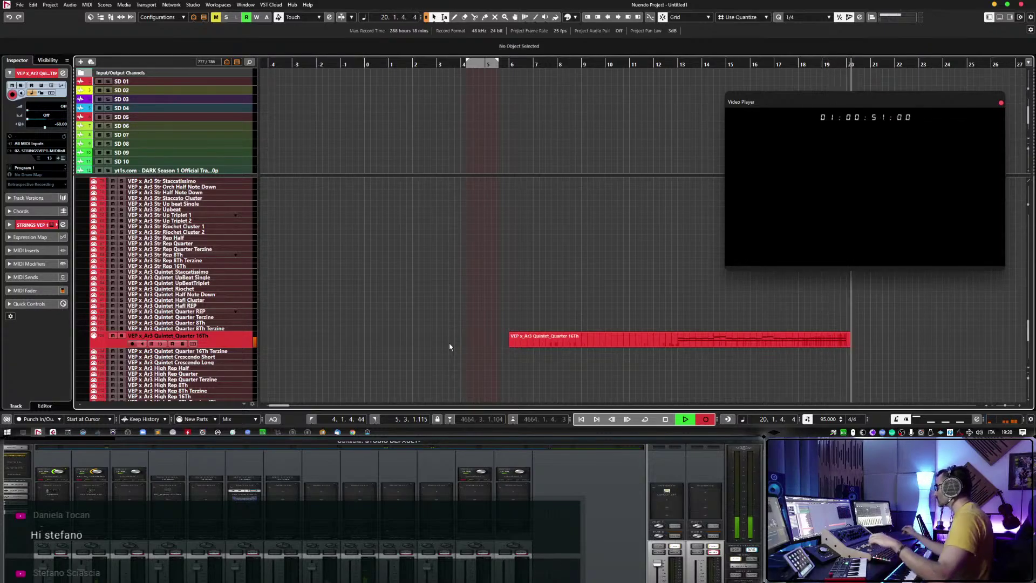
pyautogui.press('space')
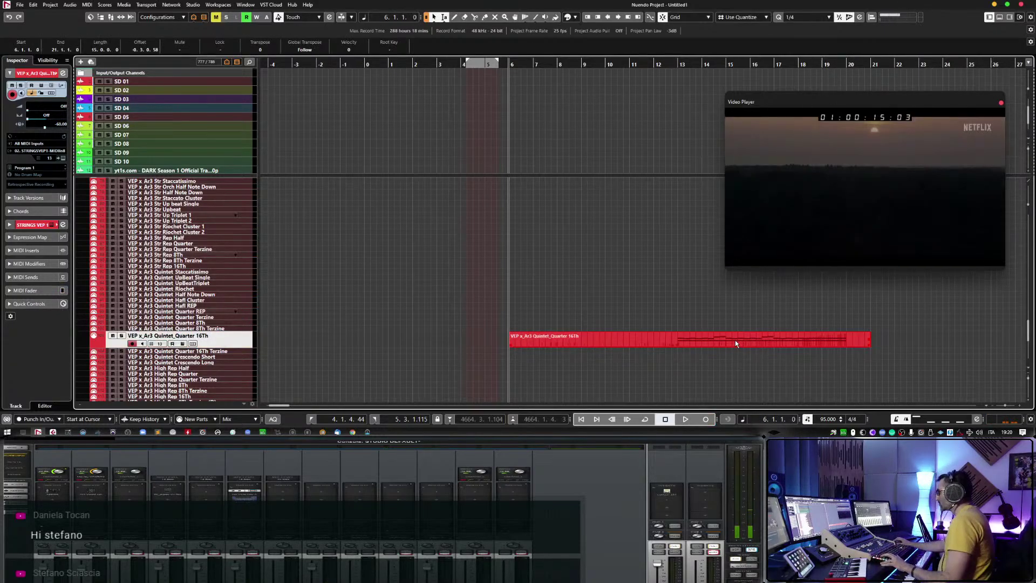
# Open the recorded Quintet Quarter 16Th part in the editor, select all its notes and align their starts to the grid from bar 13.
pyautogui.hscroll(5, 735, 340)
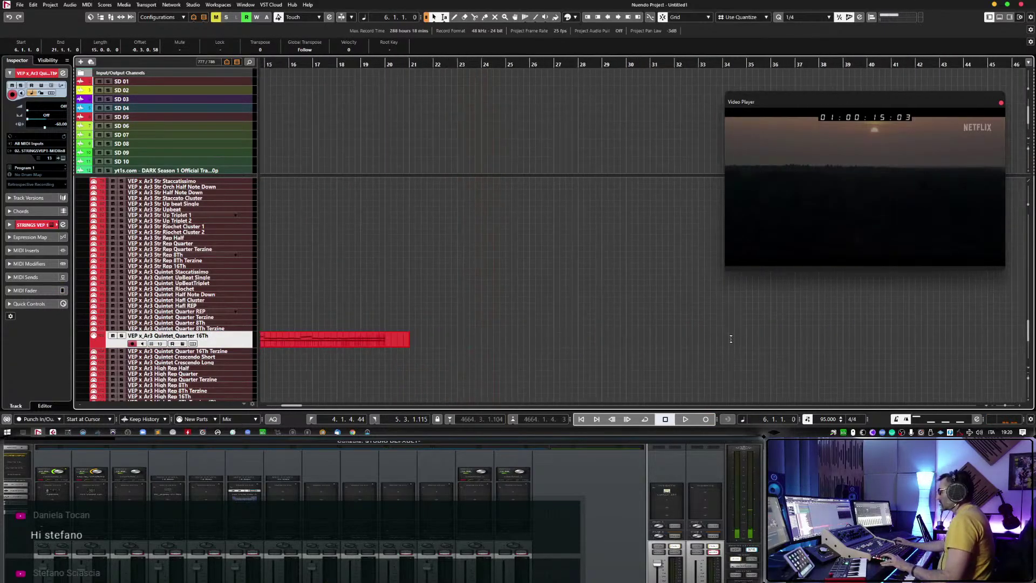
pyautogui.doubleClick(429, 343)
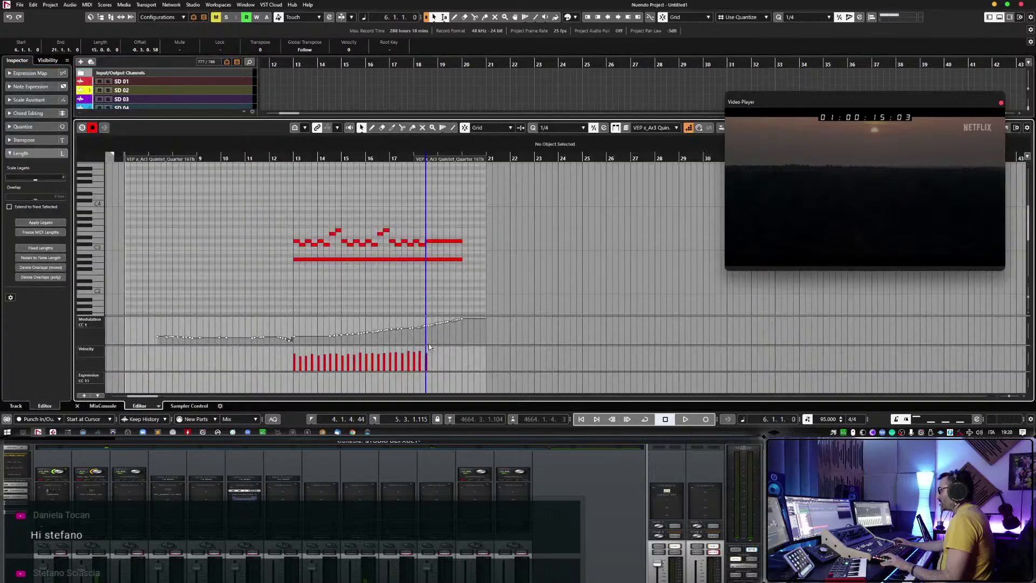
pyautogui.moveTo(270, 218); pyautogui.dragTo(584, 290)
pyautogui.press('h')
pyautogui.press('h')
pyautogui.press('h')
pyautogui.press('h')
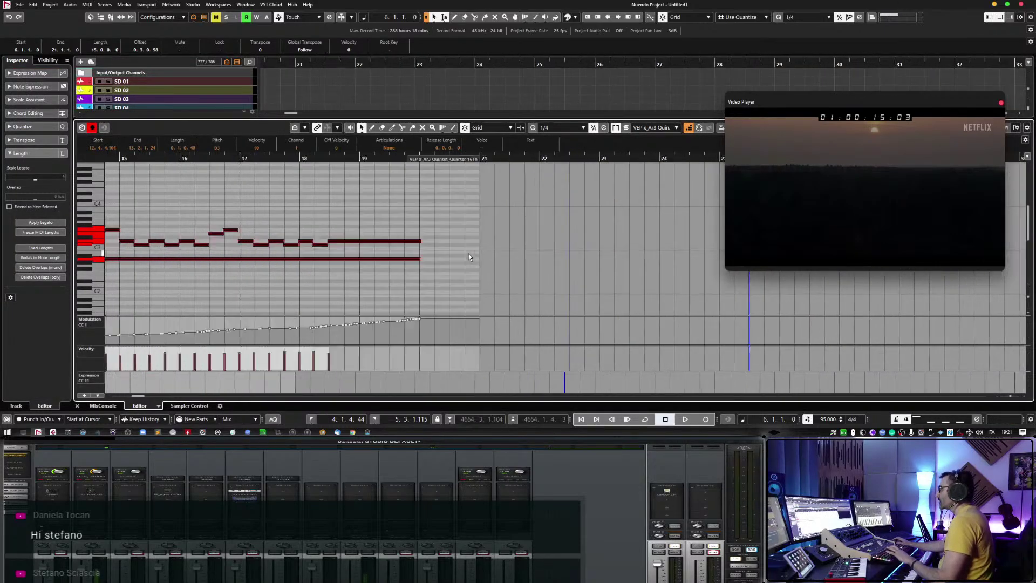
pyautogui.moveTo(215, 209); pyautogui.dragTo(707, 290)
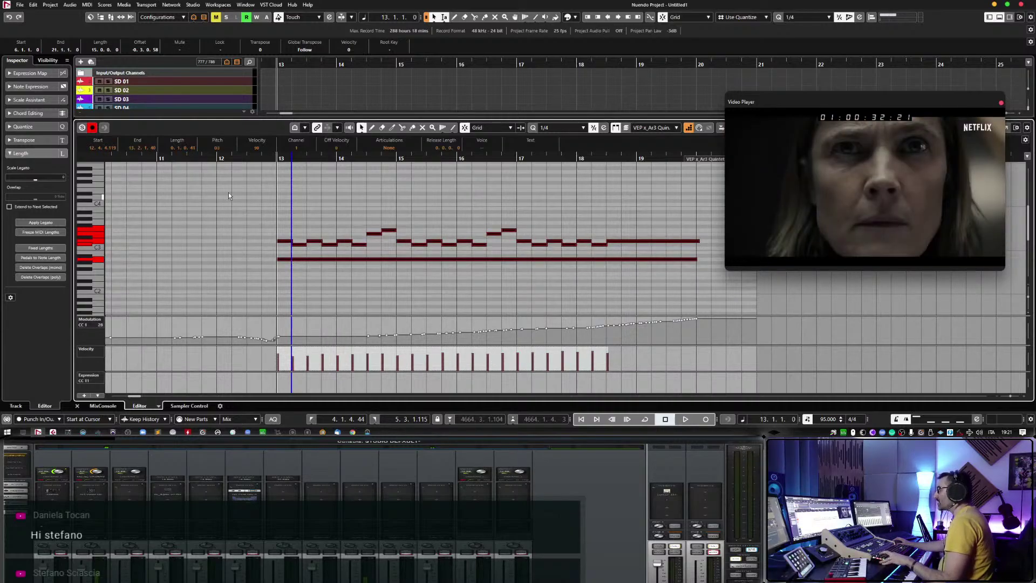
# Play the edited Quintet Quarter 16Th notes against the video from about bar 13.
pyautogui.click(216, 157)
pyautogui.press('space')
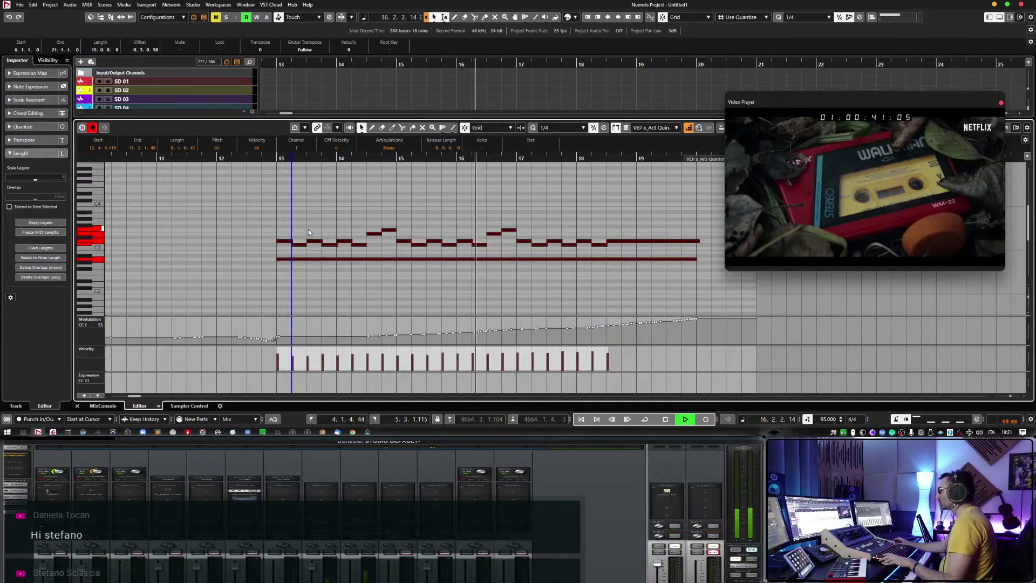
pyautogui.press('space')
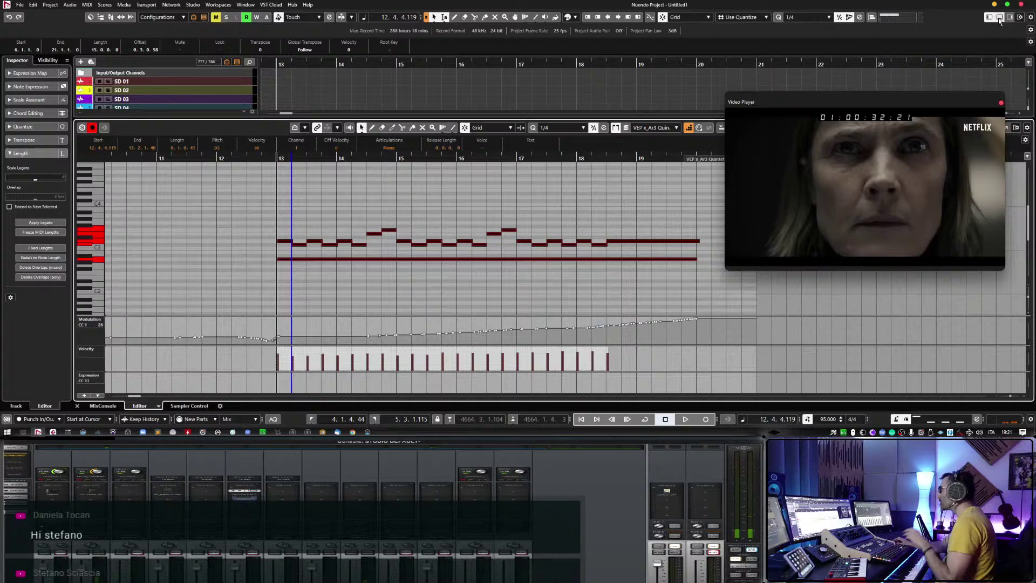
# Close the note editor and disarm recording on the Ar3 Quintet Quarter 16Th track.
pyautogui.click(999, 17)
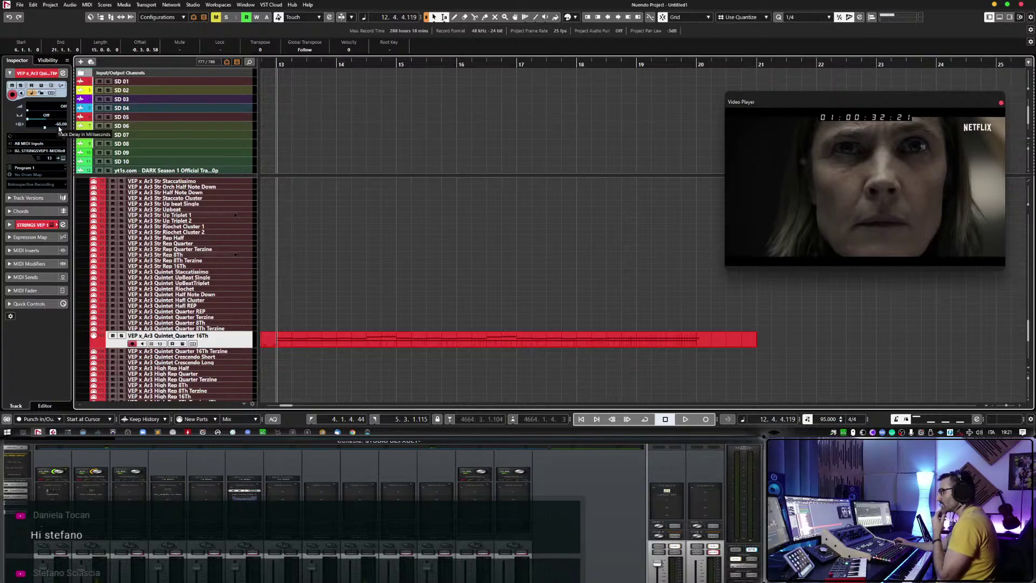
pyautogui.hscroll(-5, 351, 229)
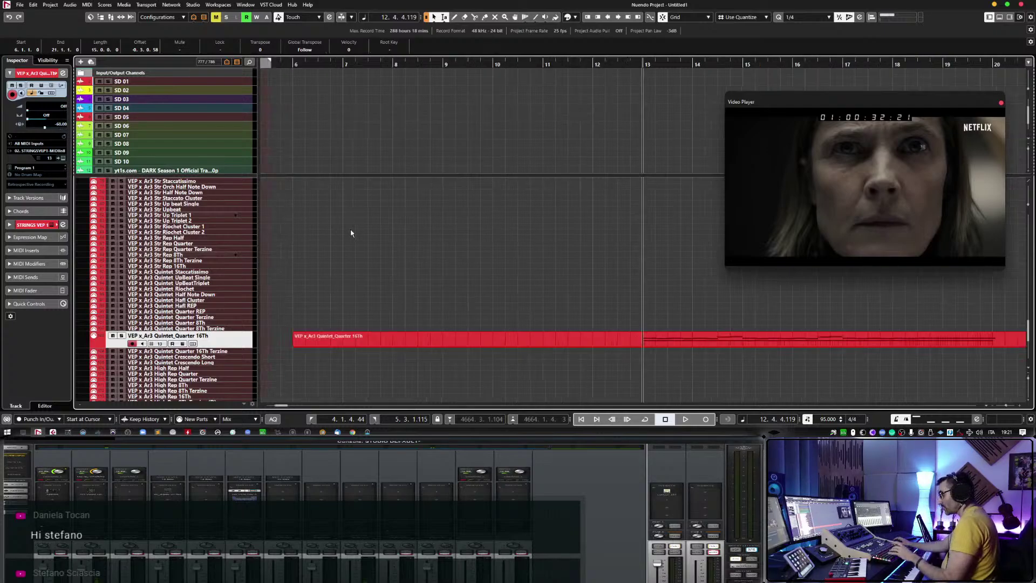
pyautogui.click(133, 343)
pyautogui.press('g')
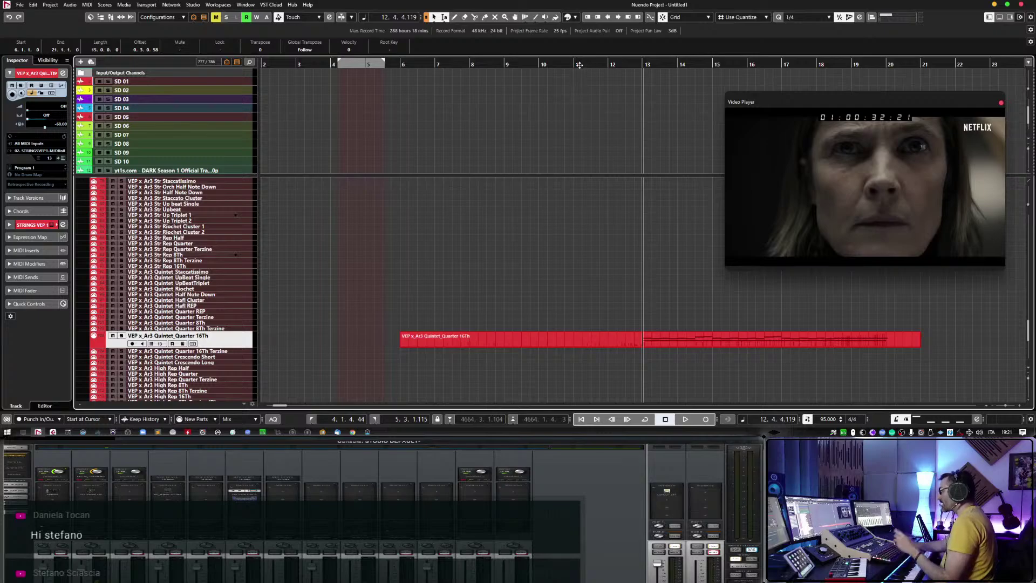
# Play the project against the video from about bar 11 while locating the Ethera Unify tracks.
pyautogui.click(579, 65)
pyautogui.press('space')
pyautogui.scroll(4, 601, 354)
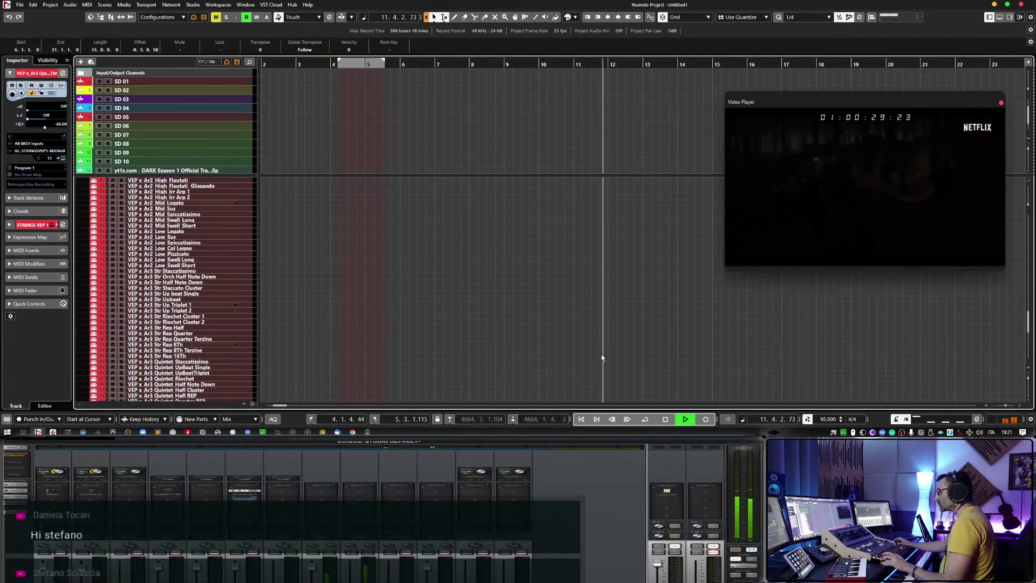
pyautogui.scroll(10, 601, 356)
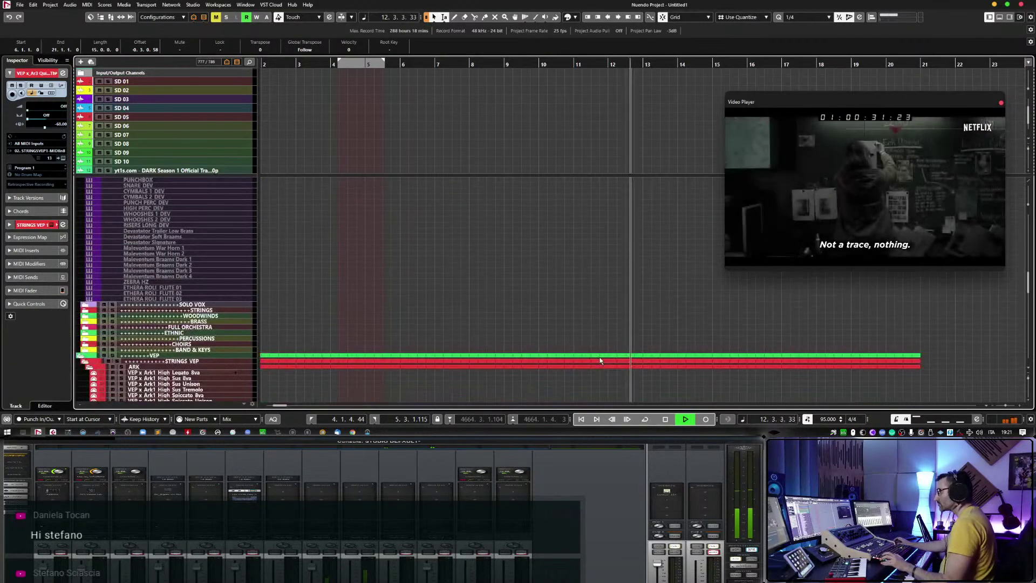
pyautogui.scroll(-5, 600, 360)
pyautogui.scroll(5, 597, 363)
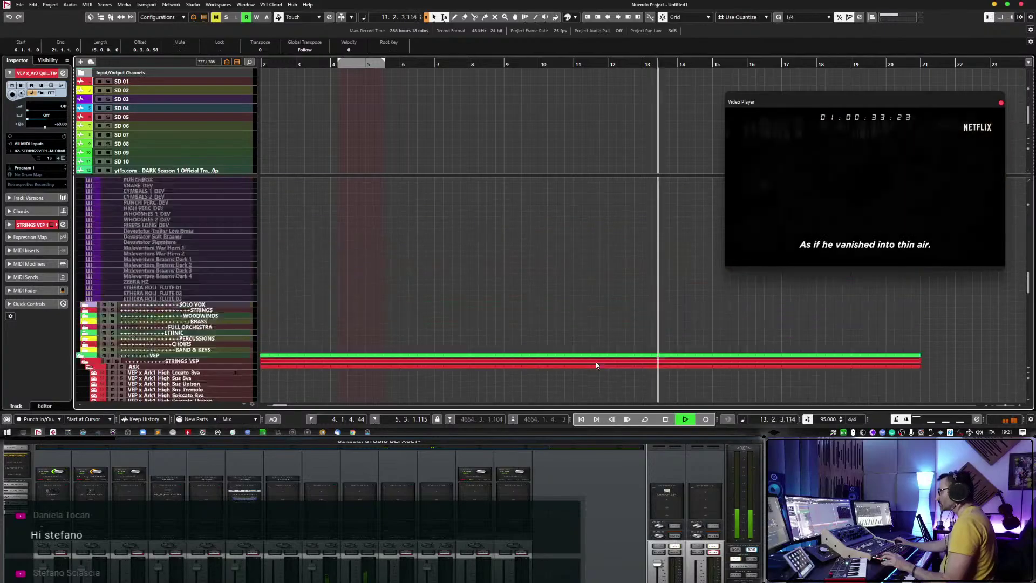
pyautogui.scroll(-10, 595, 365)
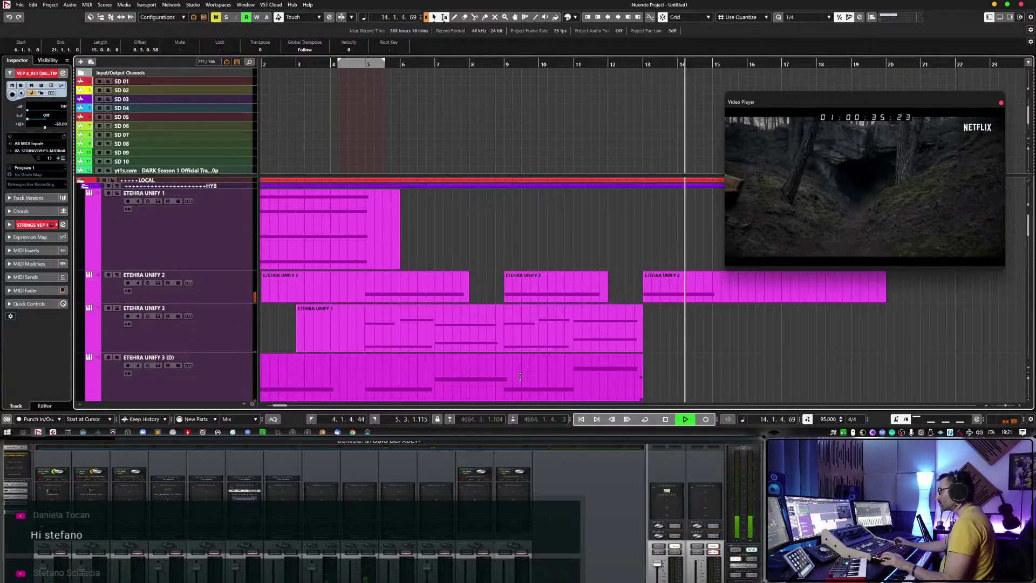
pyautogui.press('space')
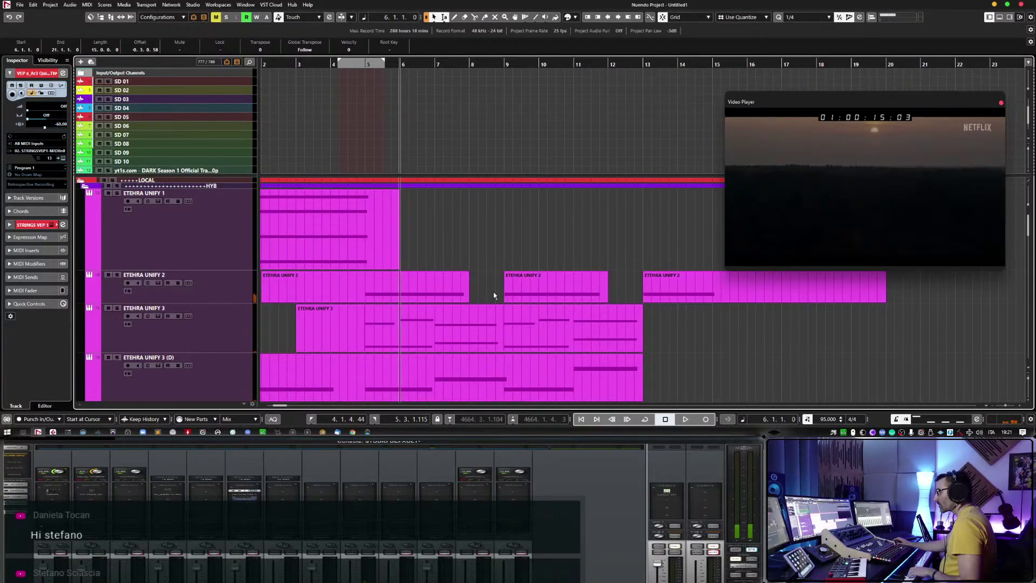
# Arm the empty fourth Unify track below the recorded Unify 4 parts, and check the patch loaded in its instrument.
pyautogui.scroll(-2, 703, 322)
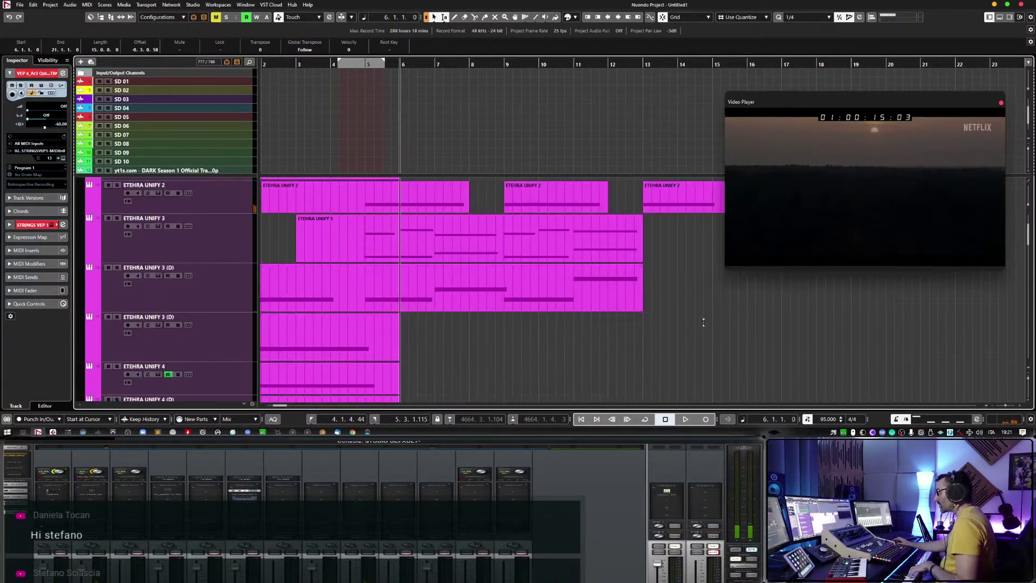
pyautogui.scroll(-2, 703, 322)
pyautogui.scroll(-2, 681, 332)
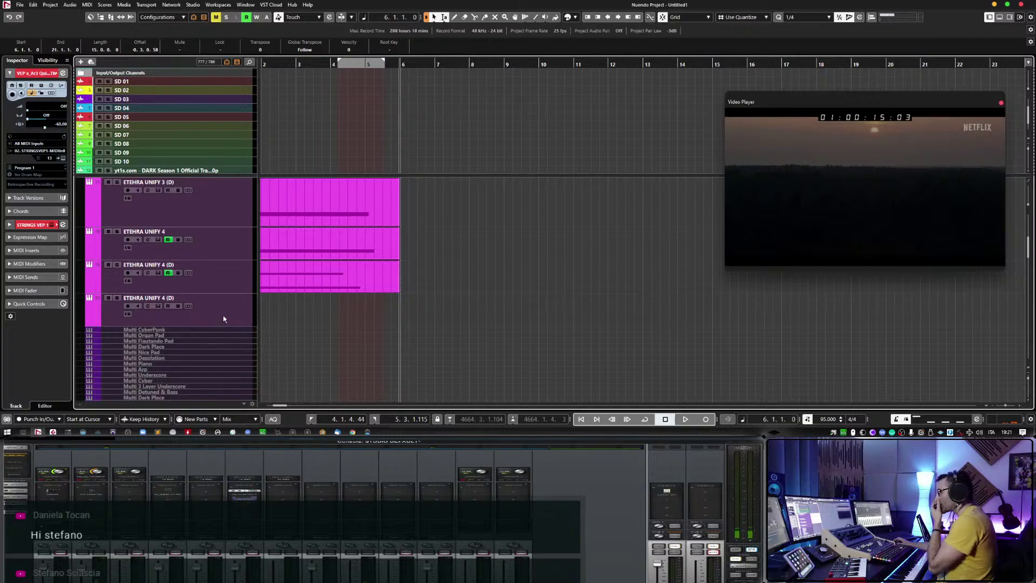
pyautogui.click(139, 309)
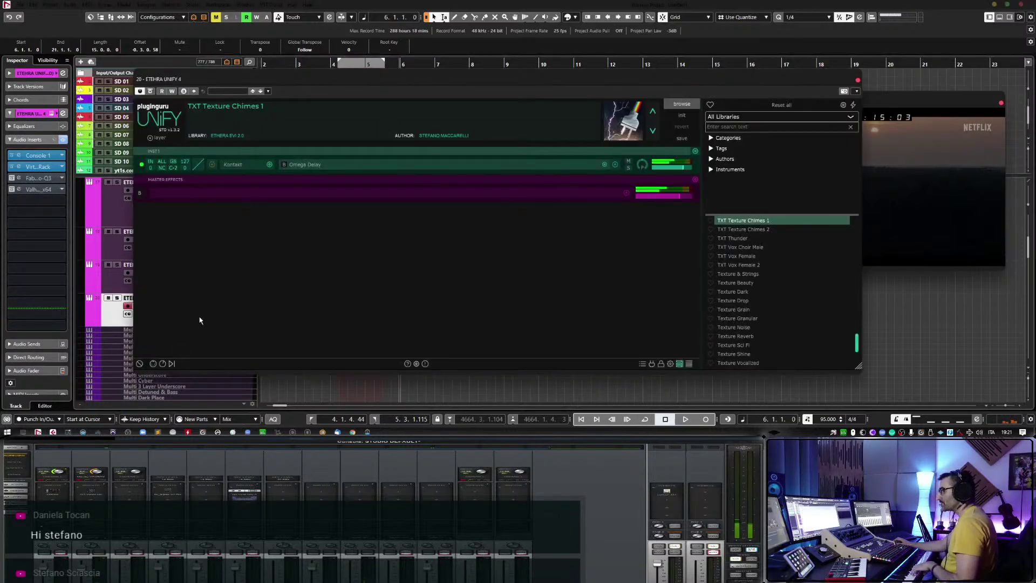
pyautogui.click(158, 306)
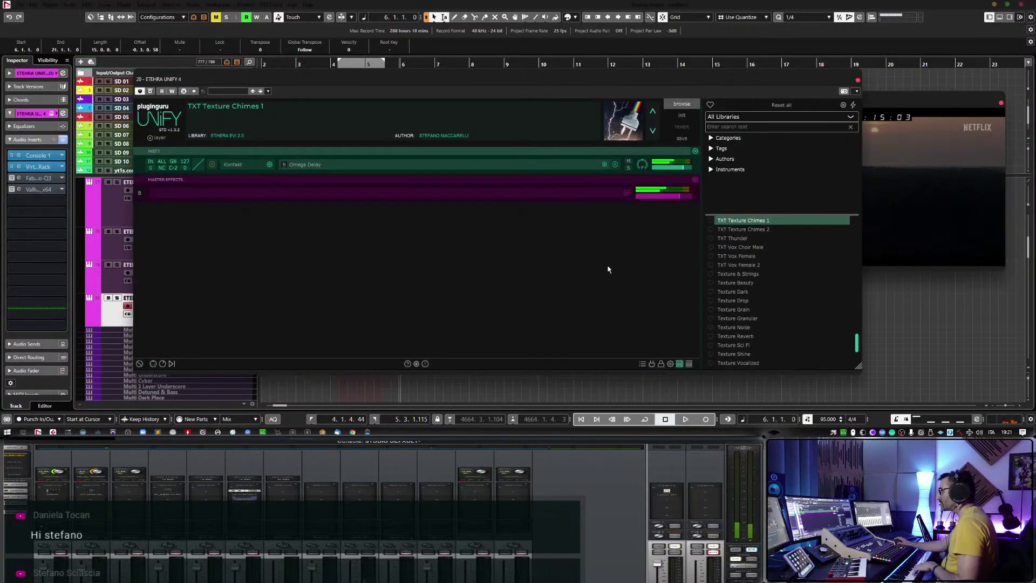
pyautogui.click(858, 81)
# Reopen the armed track's instrument and audition its TXT Texture Chimes 1 patch against the video from bar 6.
pyautogui.press('h')
pyautogui.press('g')
pyautogui.press('g')
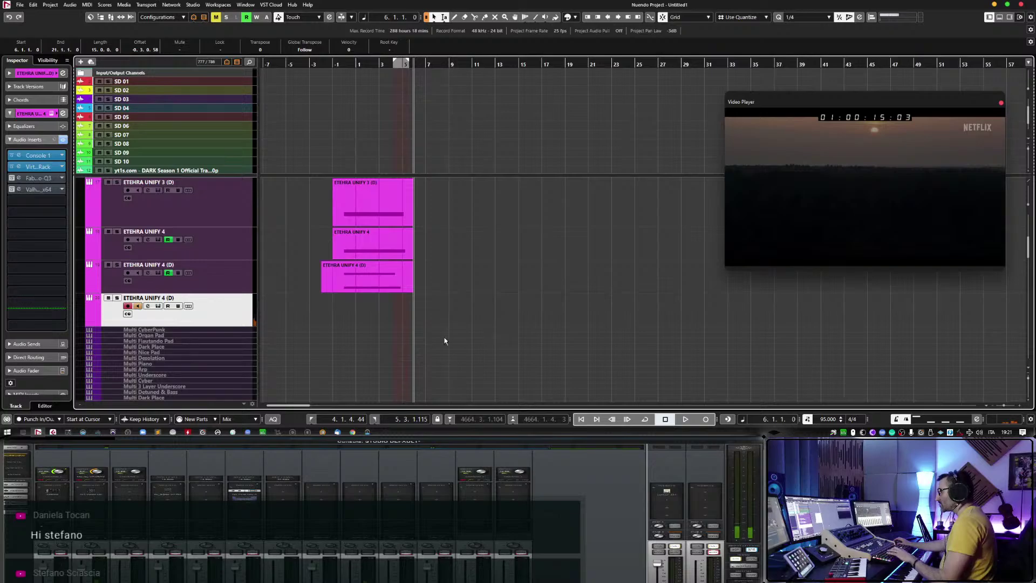
pyautogui.press('h')
pyautogui.press('g')
pyautogui.press('h')
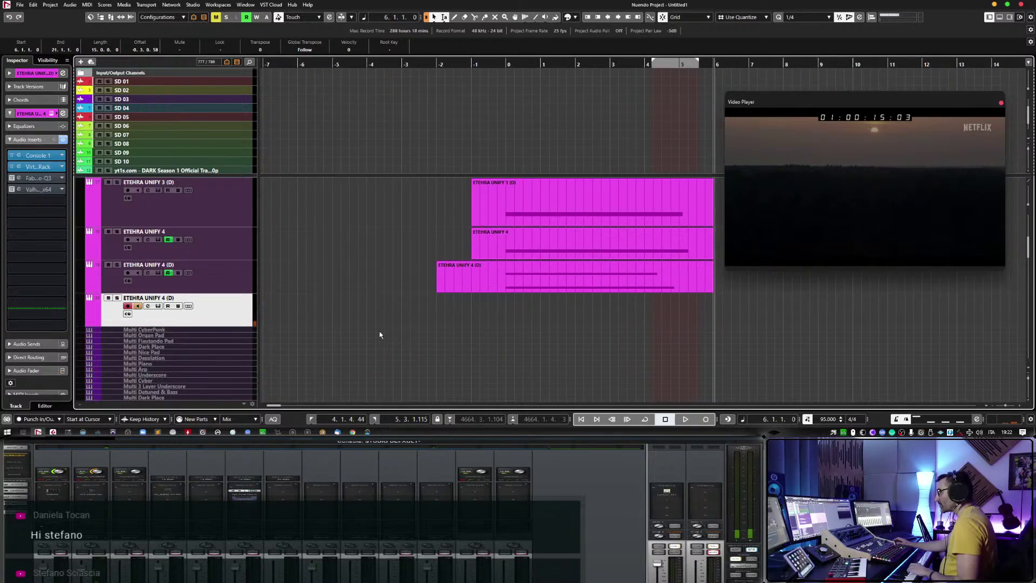
pyautogui.click(167, 305)
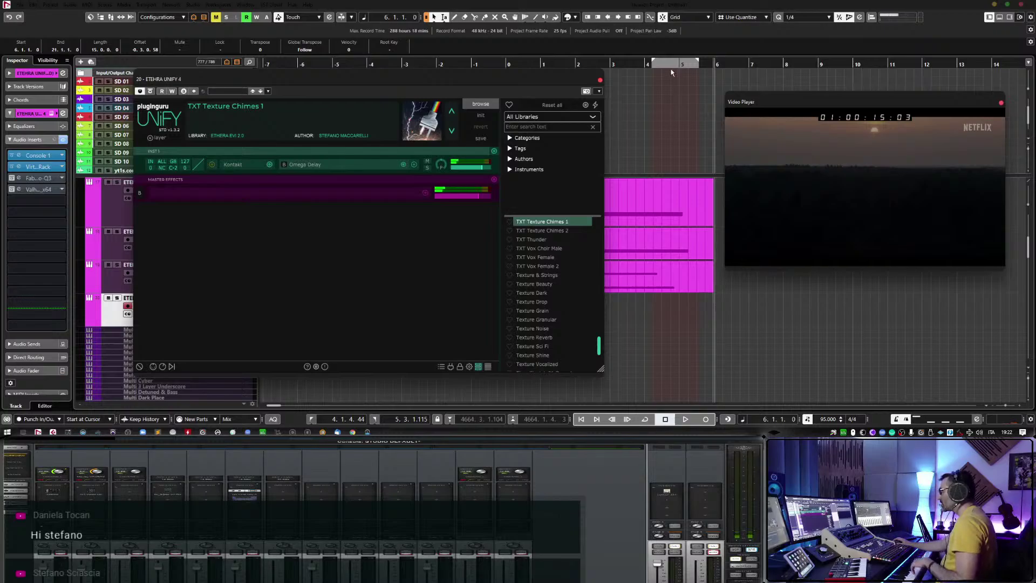
pyautogui.doubleClick(677, 64)
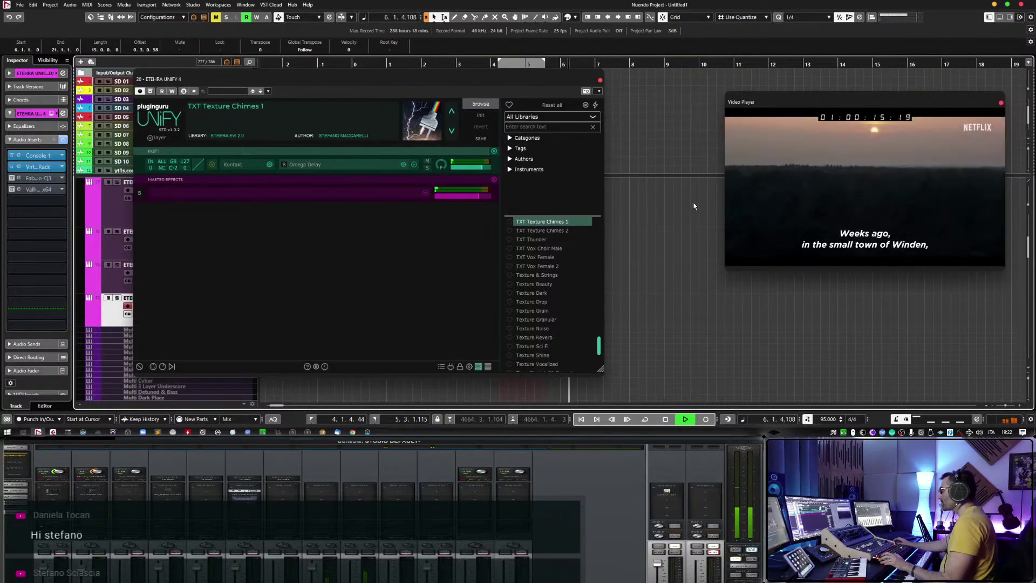
pyautogui.moveTo(324, 79); pyautogui.dragTo(221, 66)
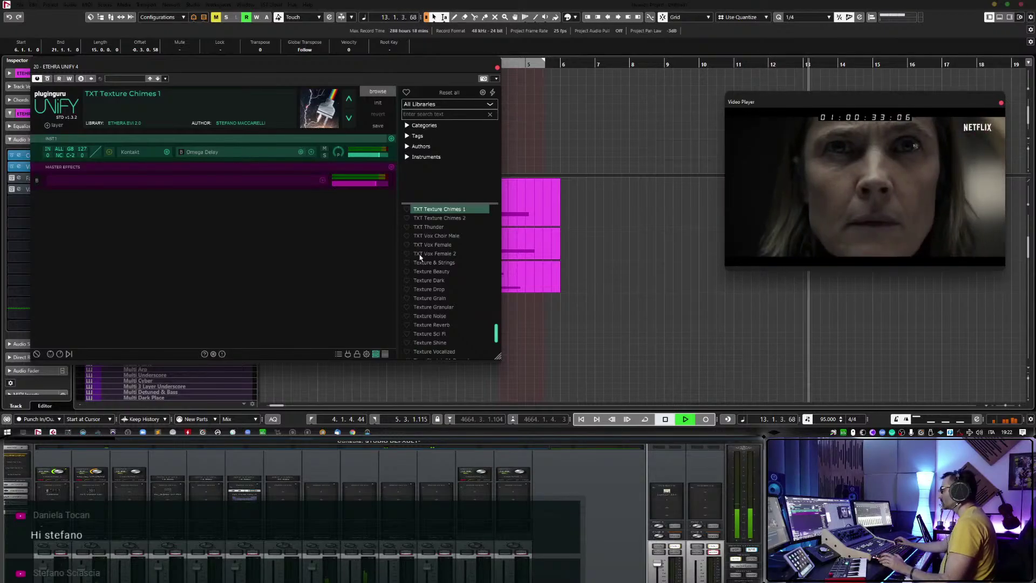
pyautogui.press('space')
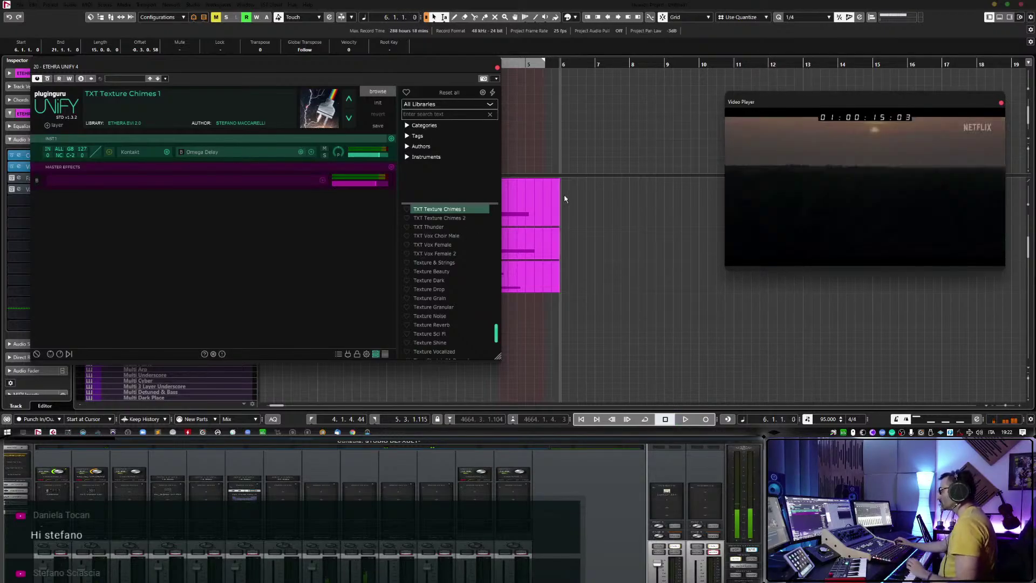
# Place the playhead at bar 12 beat 3 and load the Time Stretch 04 Drum Loop patch into Unify.
pyautogui.click(769, 64)
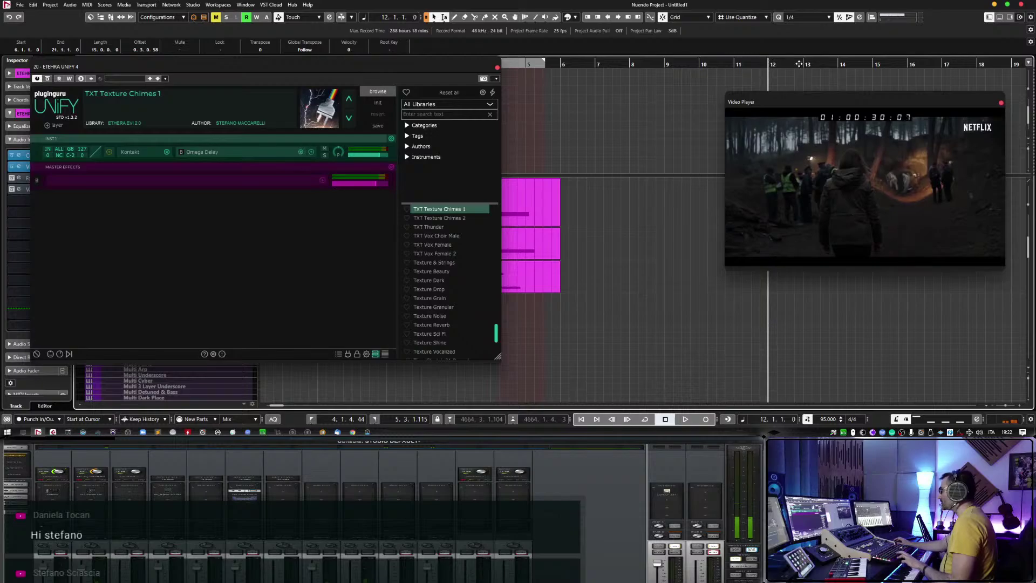
pyautogui.click(803, 64)
pyautogui.click(785, 64)
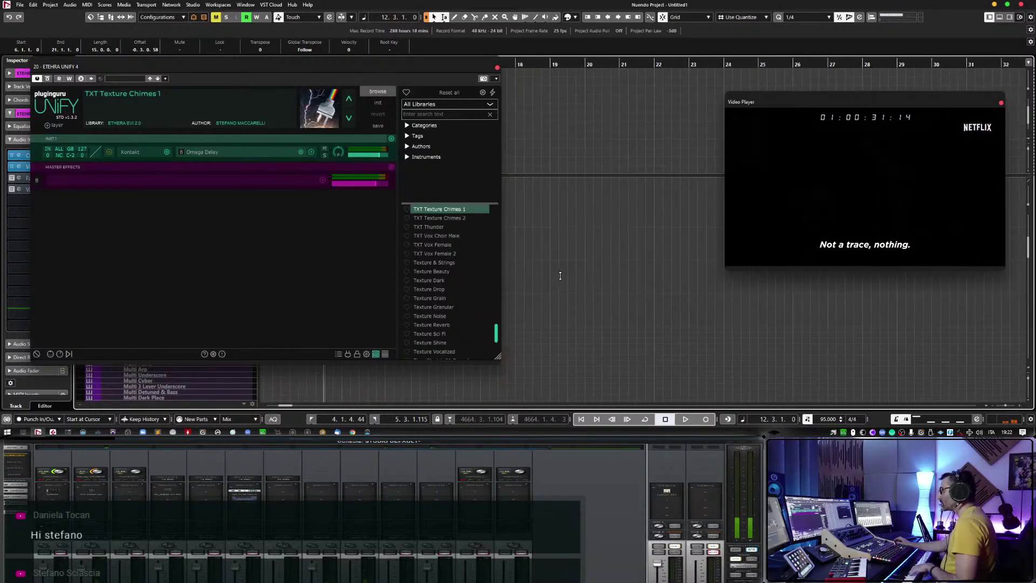
pyautogui.hscroll(-5, 554, 277)
pyautogui.scroll(-5, 456, 306)
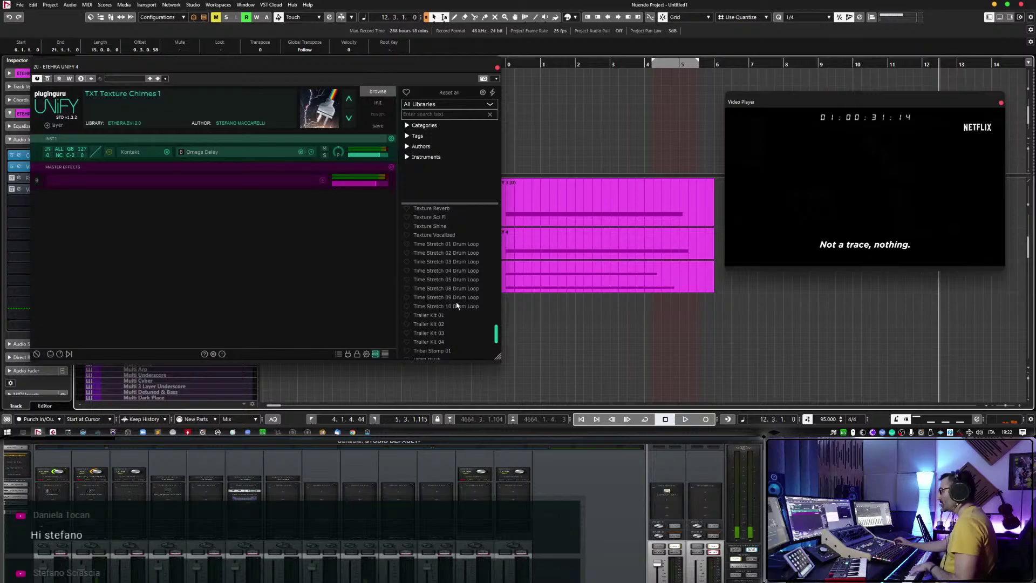
pyautogui.doubleClick(463, 279)
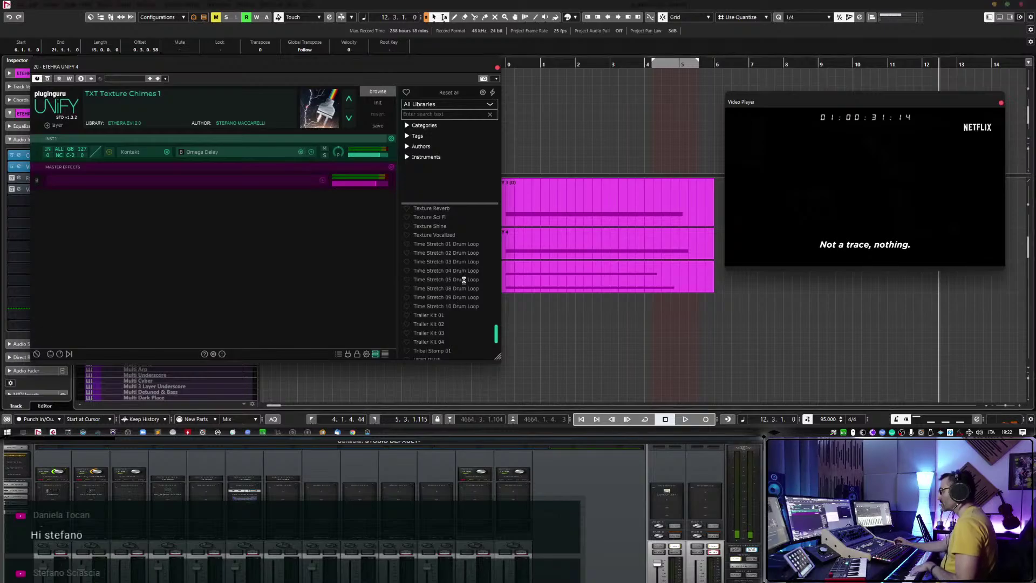
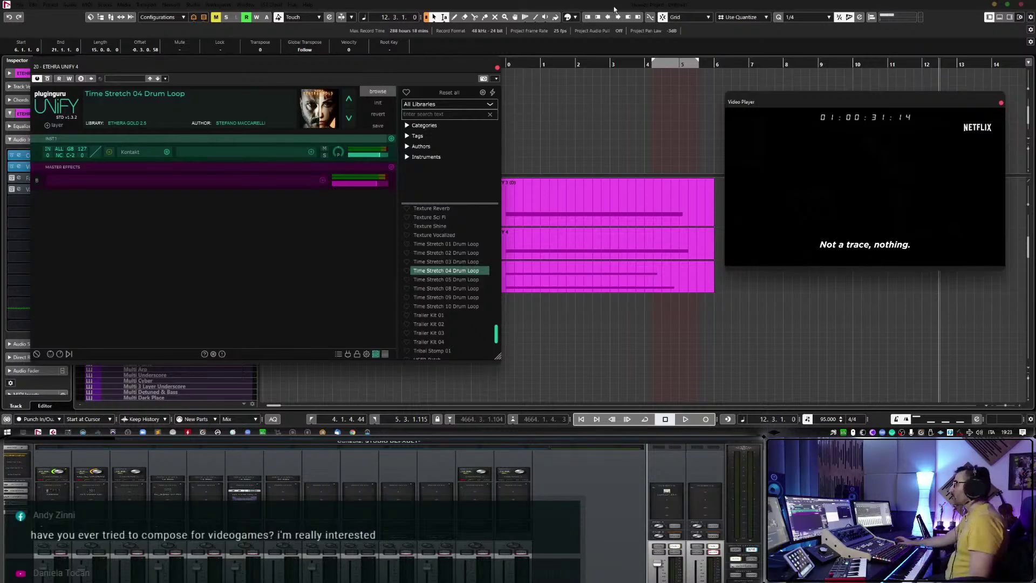
# Set the left locator to bar 4 and audition the Time Stretch 04 Drum Loop against the video from bar 3.
pyautogui.moveTo(654, 62); pyautogui.dragTo(645, 60)
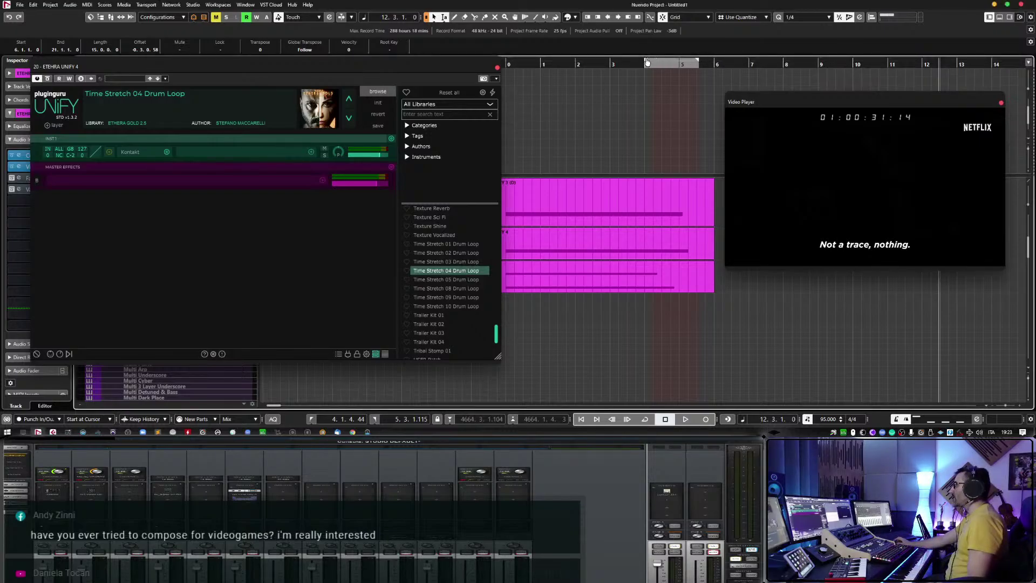
pyautogui.click(609, 63)
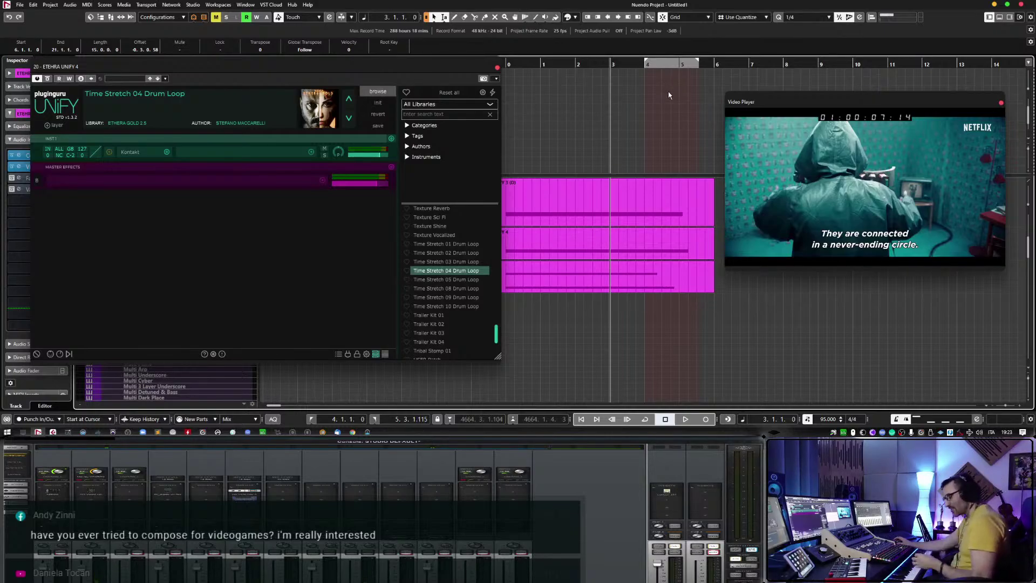
pyautogui.press('space')
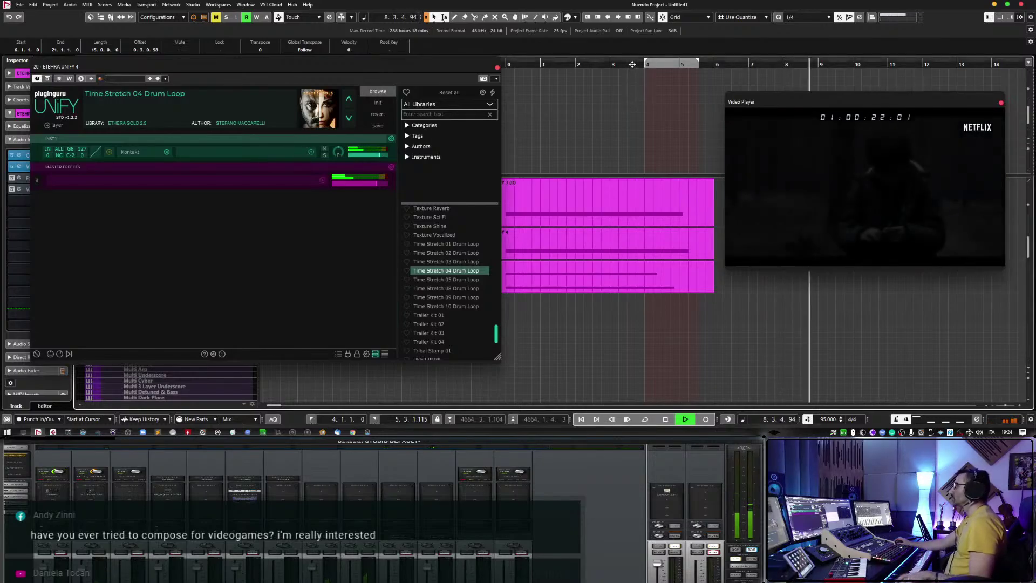
pyautogui.press('space')
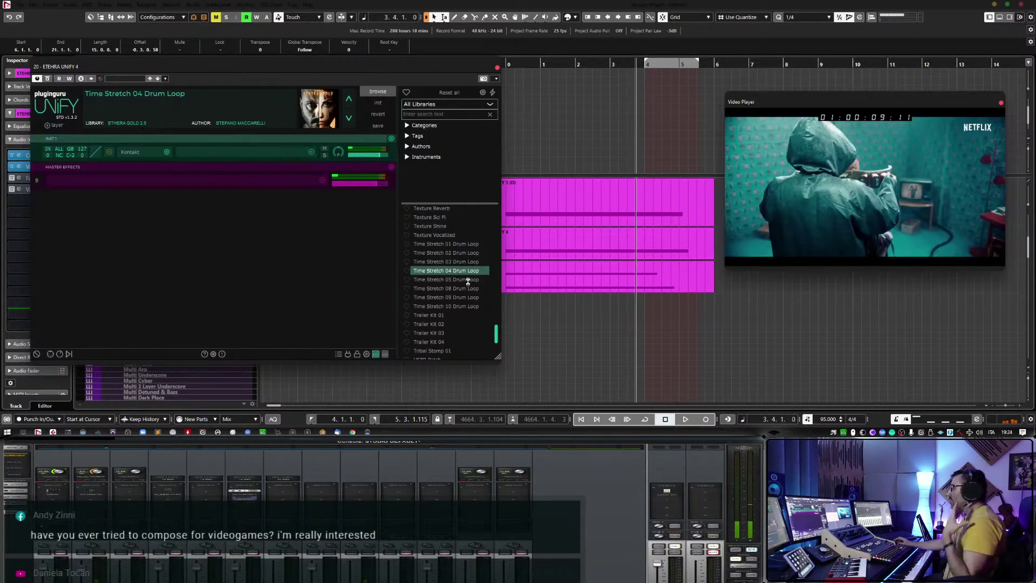
# Load the Time Stretch 05 Drum Loop patch and look over the effects that can be added to its layer.
pyautogui.click(468, 280)
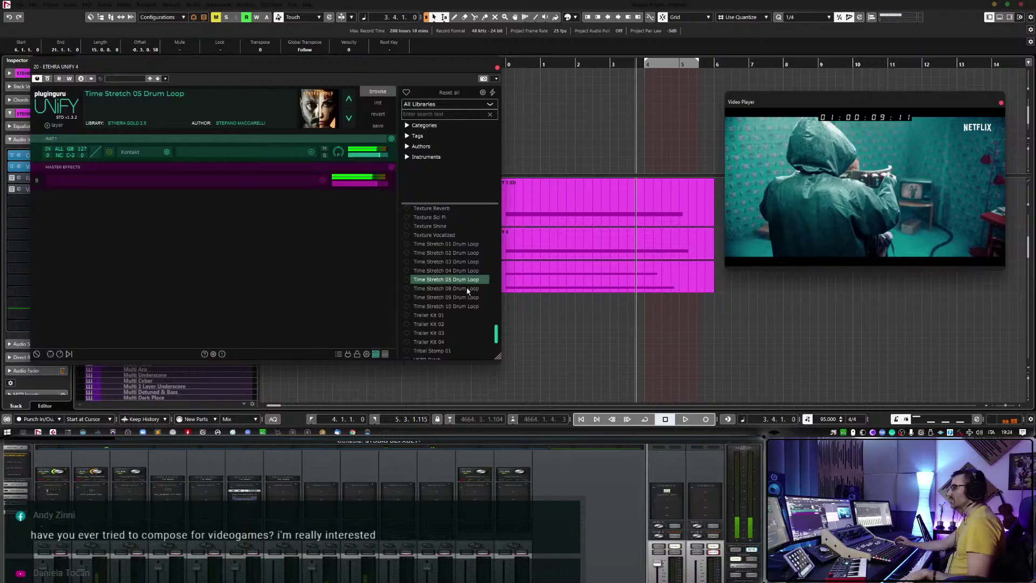
pyautogui.click(130, 153)
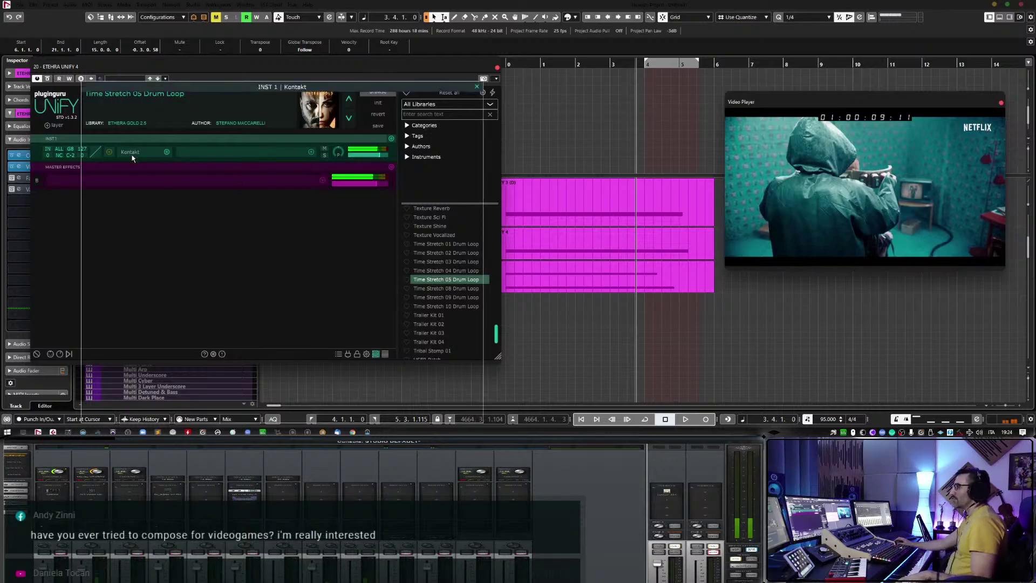
pyautogui.click(476, 86)
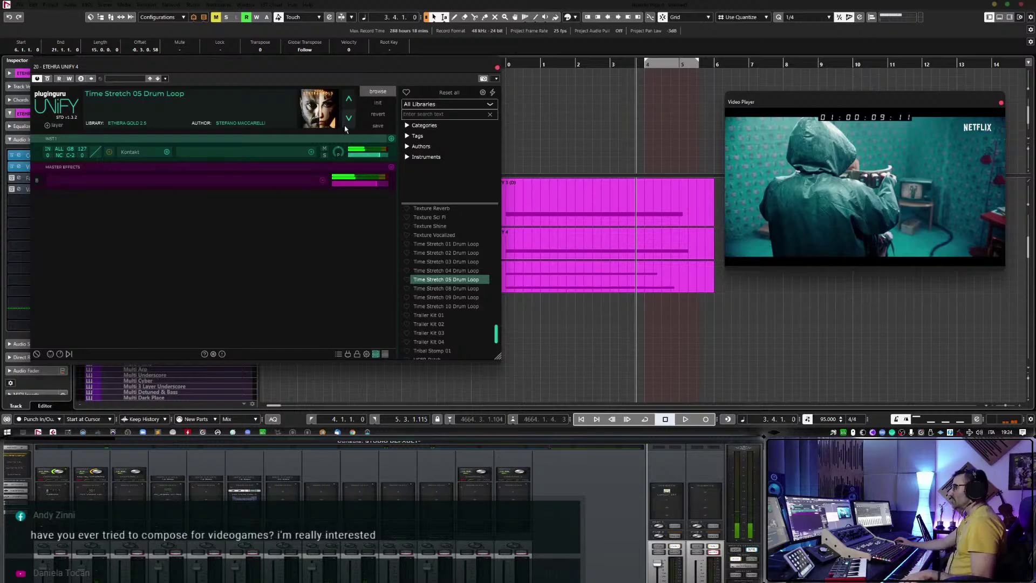
pyautogui.click(311, 155)
pyautogui.moveTo(335, 161)
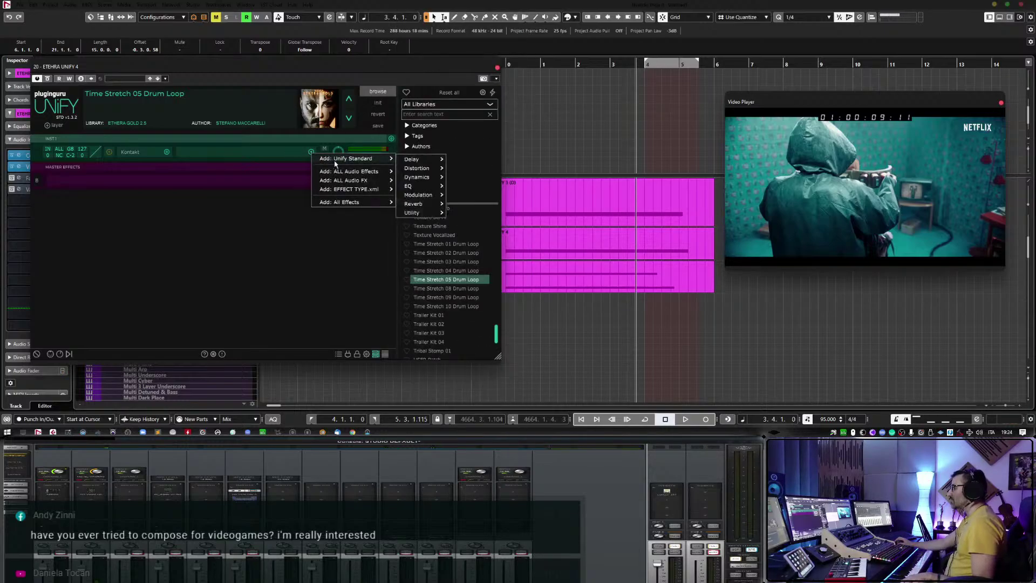
pyautogui.click(254, 211)
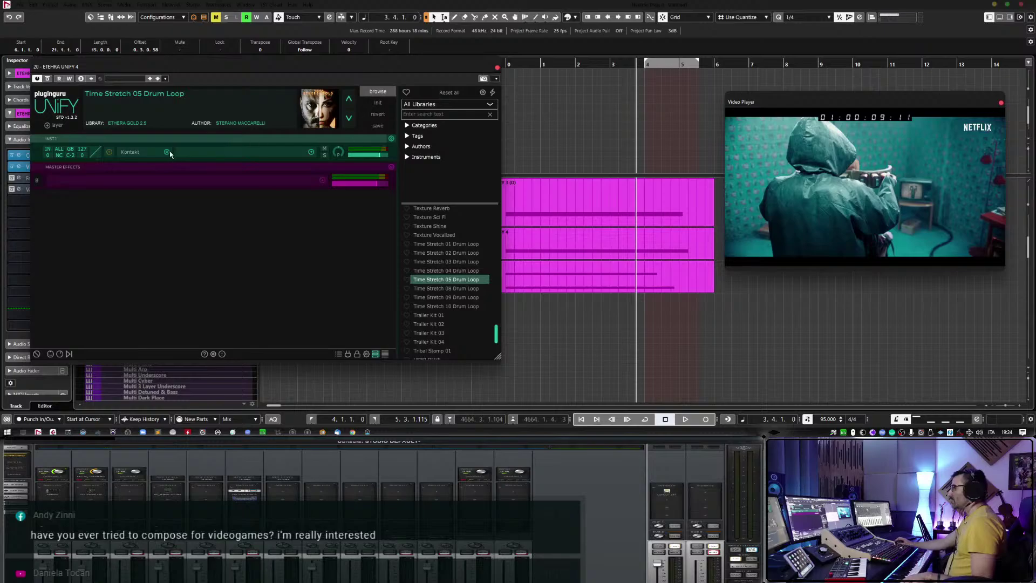
# Open the drum loop's Kontakt instrument and examine its FX Rack before returning to the main Ethera Gold page.
pyautogui.click(148, 156)
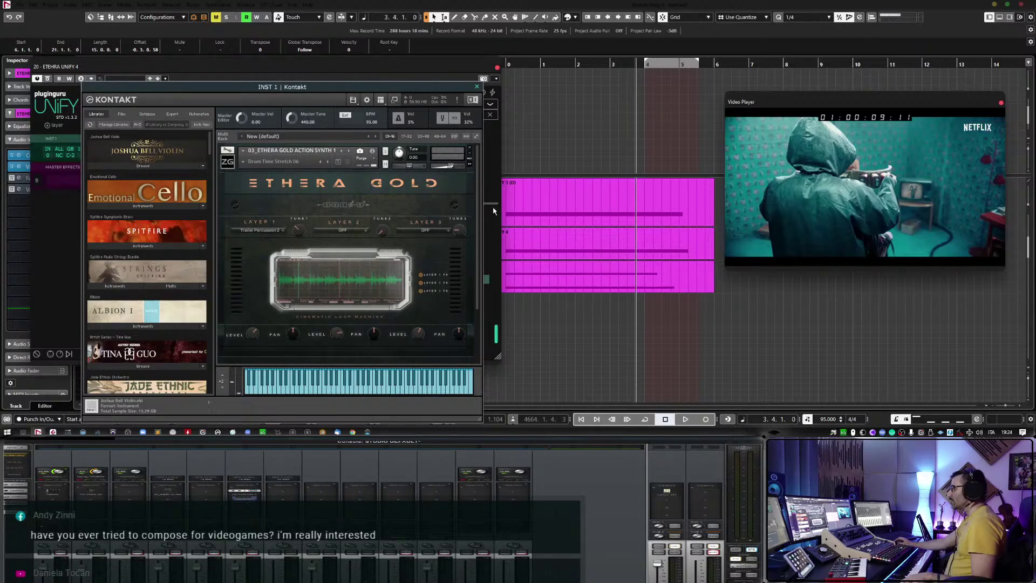
pyautogui.scroll(-3, 479, 203)
pyautogui.click(389, 331)
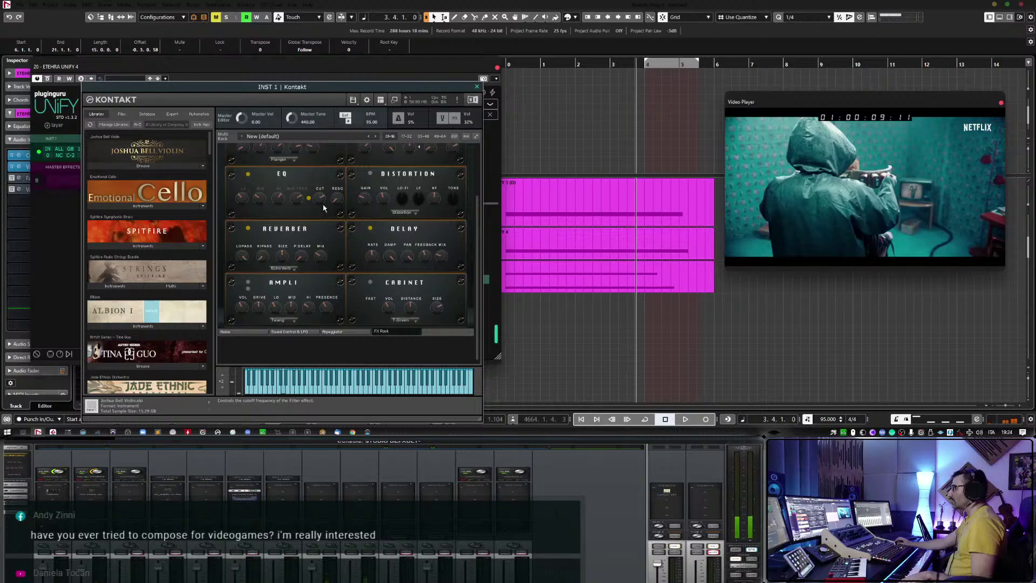
pyautogui.click(237, 331)
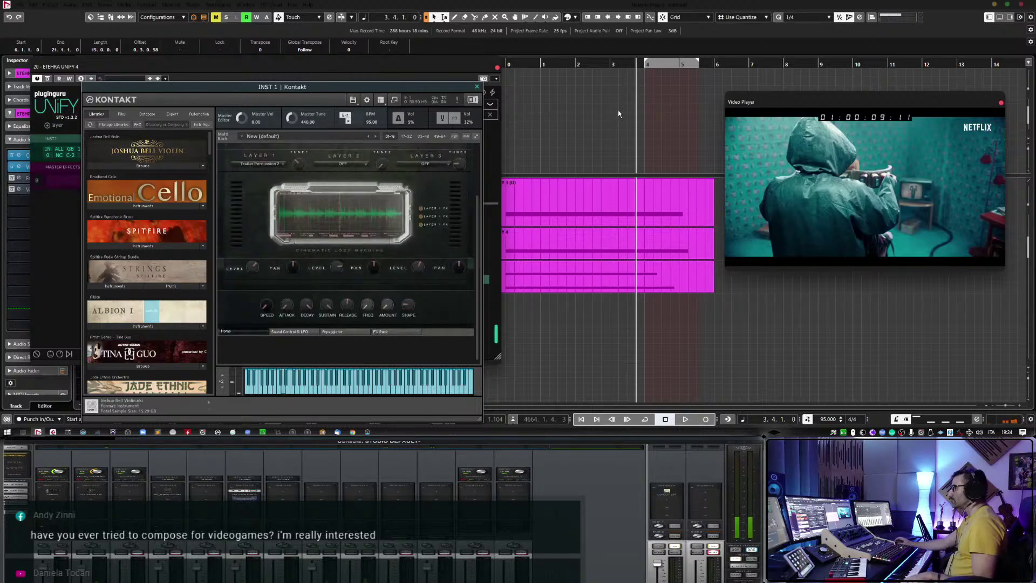
# Audition the Time Stretch 05 Drum Loop against the video from bar 3 while checking its FX Rack, and close the Kontakt instrument.
pyautogui.click(608, 63)
pyautogui.press('space')
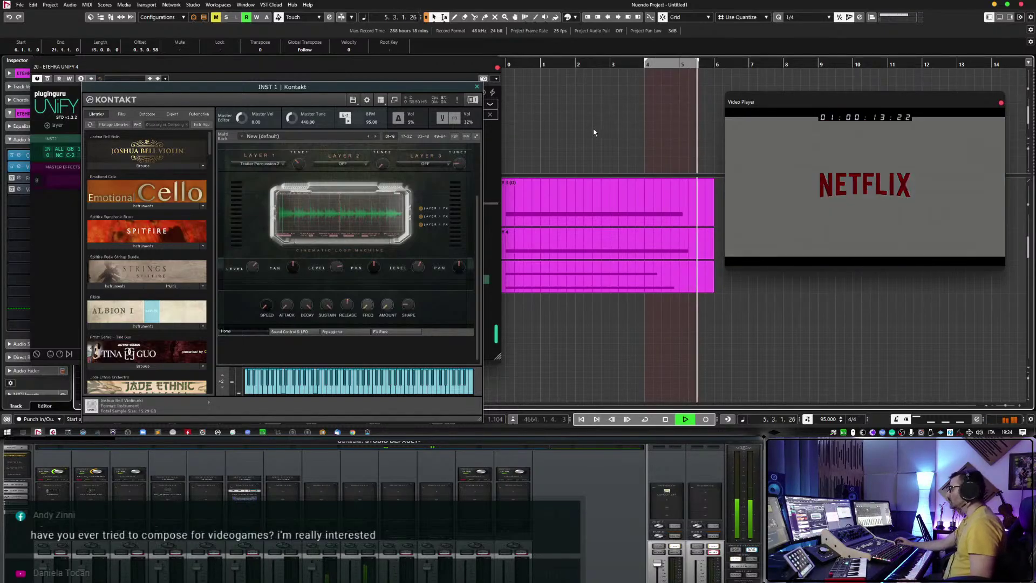
pyautogui.click(389, 332)
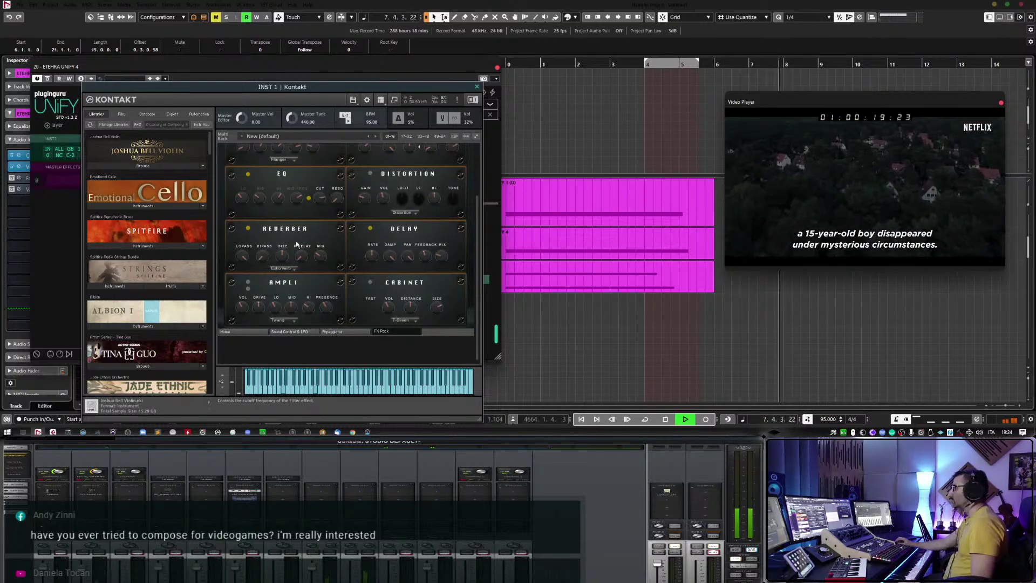
pyautogui.click(253, 332)
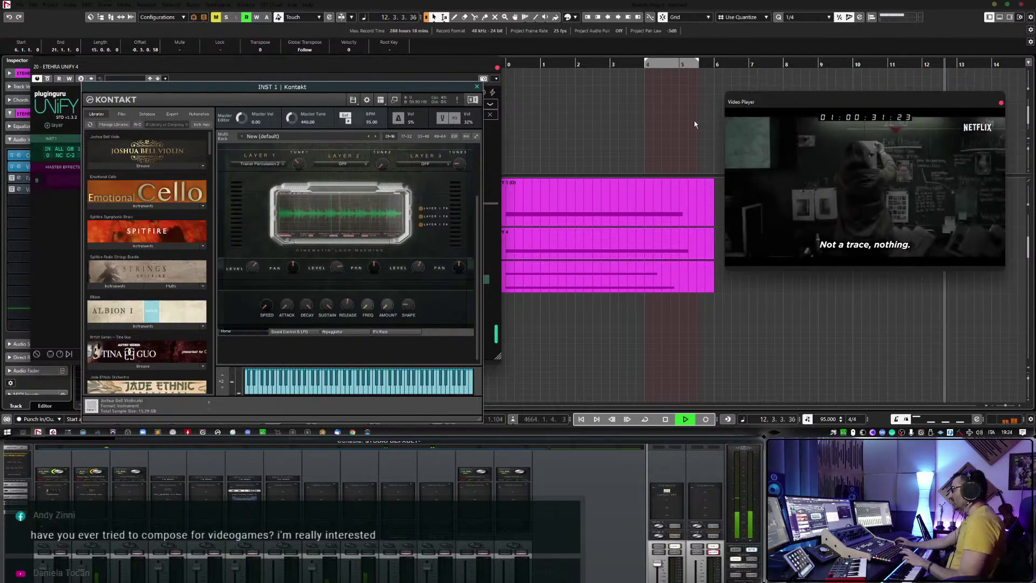
pyautogui.press('space')
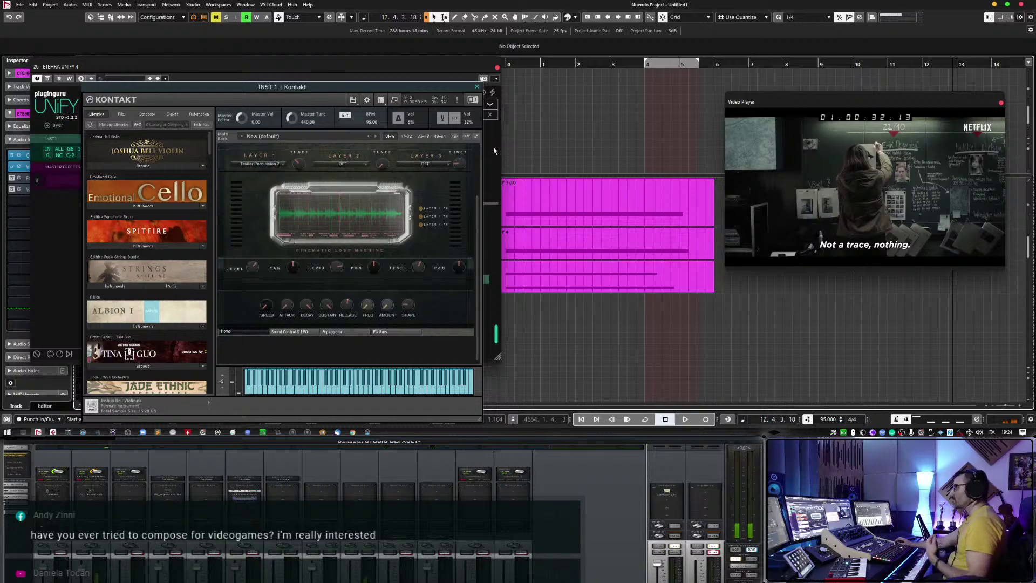
pyautogui.click(477, 87)
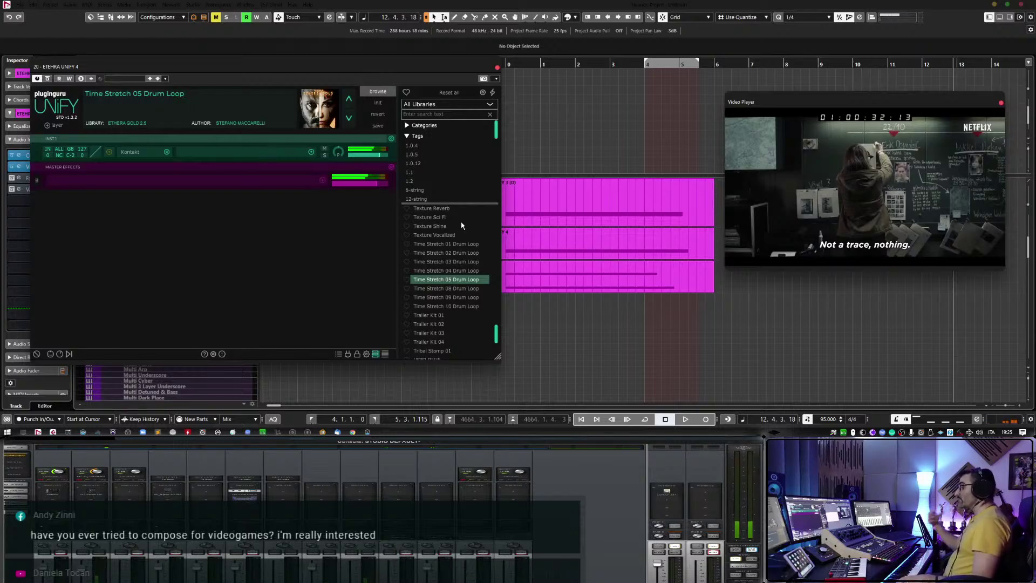
pyautogui.click(629, 63)
pyautogui.press('KP_Multiply')
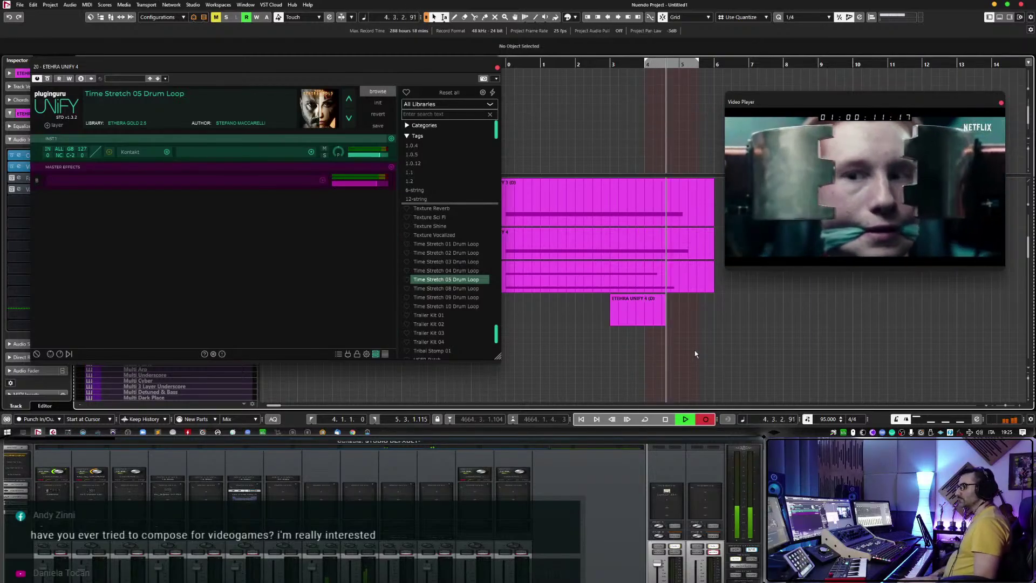
pyautogui.press('space')
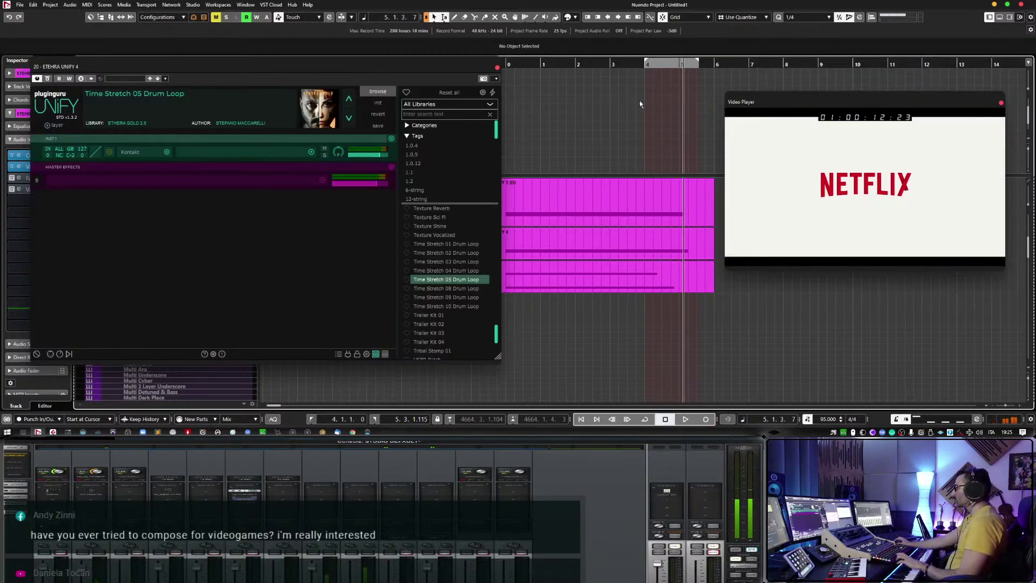
# Record the Time Stretch 05 Drum Loop from bar 3 to bar 13 in sync with the video and select the recorded part.
pyautogui.click(611, 64)
pyautogui.click(703, 419)
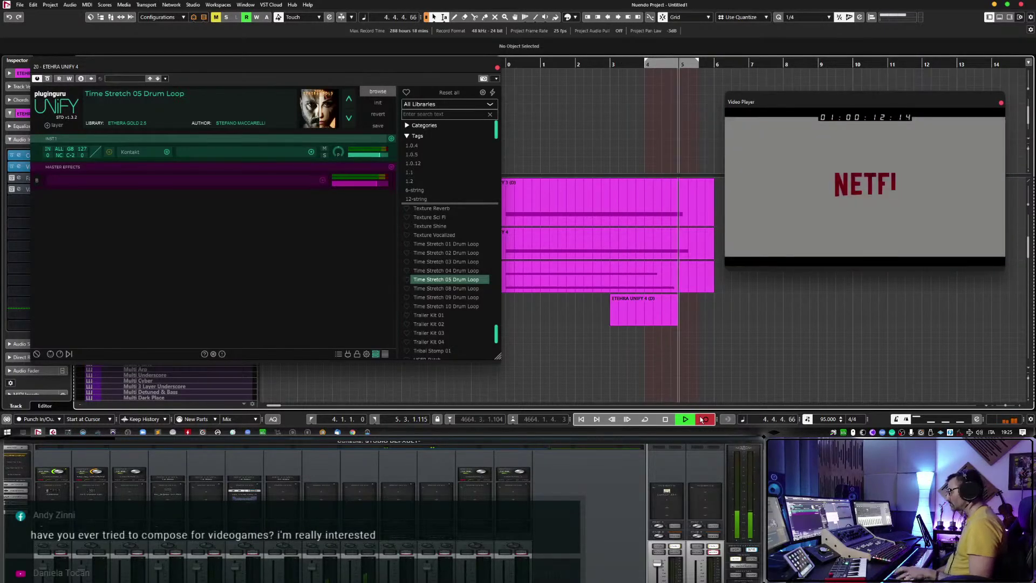
pyautogui.click(376, 187)
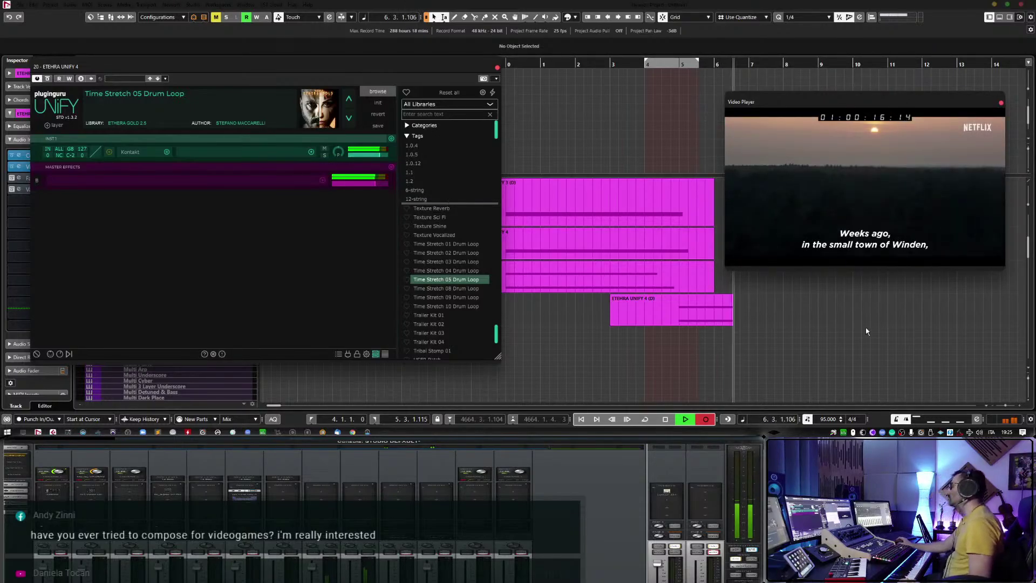
pyautogui.hscroll(5, 866, 331)
pyautogui.hscroll(-3, 867, 332)
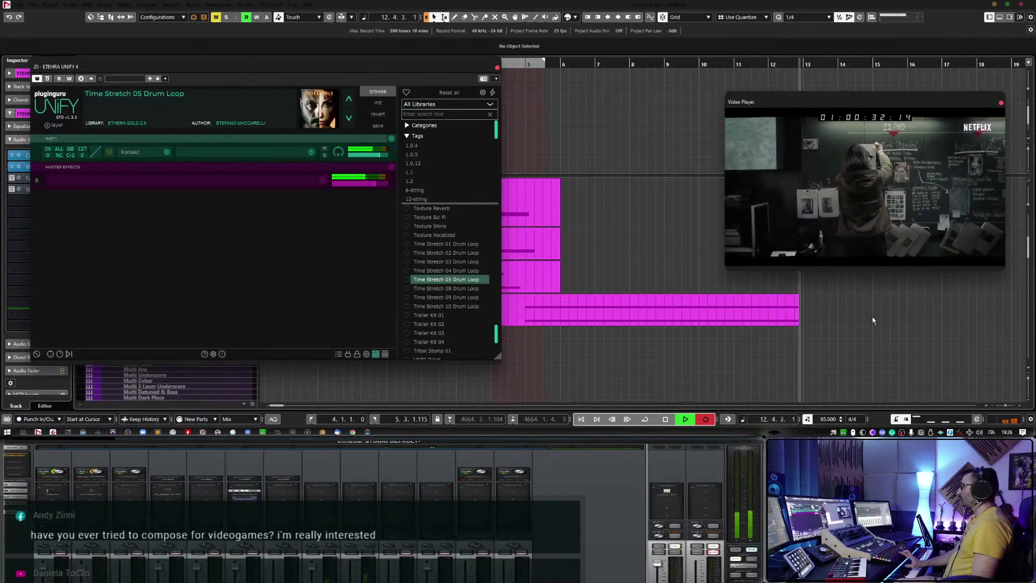
pyautogui.press('space')
pyautogui.click(582, 322)
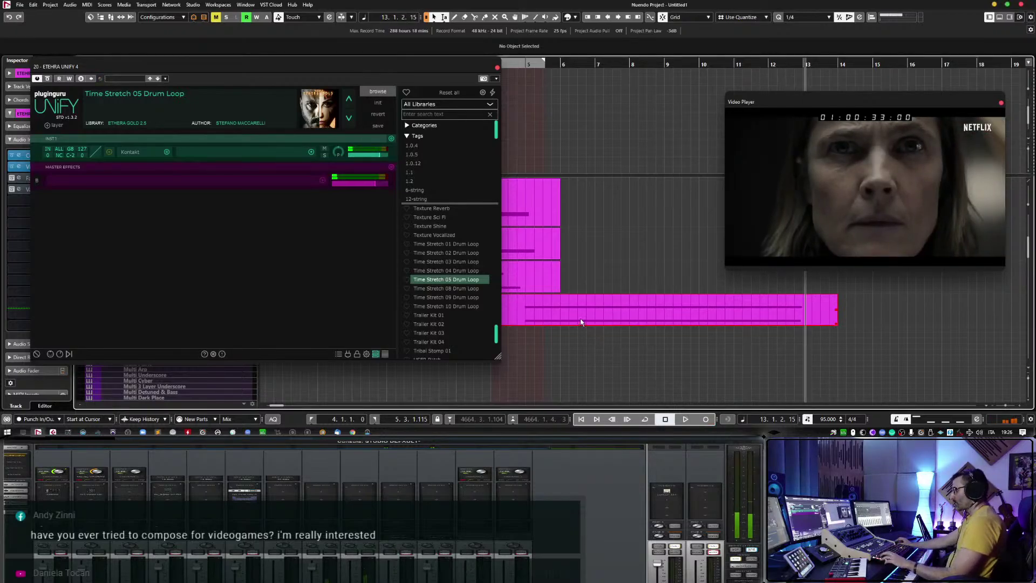
# Play back the drum loop, cut its low end with EQ band 1 at about 54 Hz and -21.3 dB, and disarm its track.
pyautogui.click(519, 64)
pyautogui.press('space')
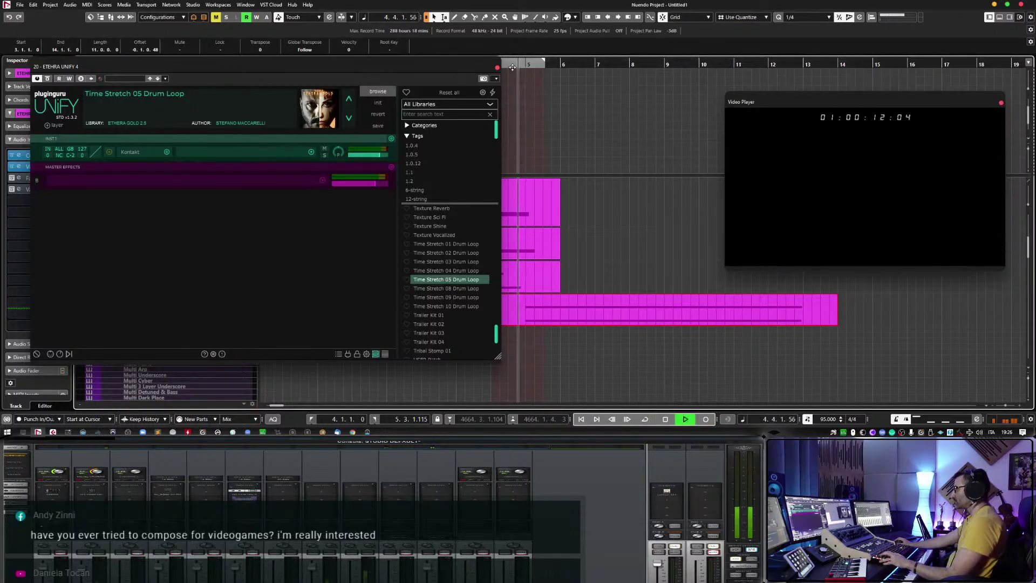
pyautogui.click(495, 68)
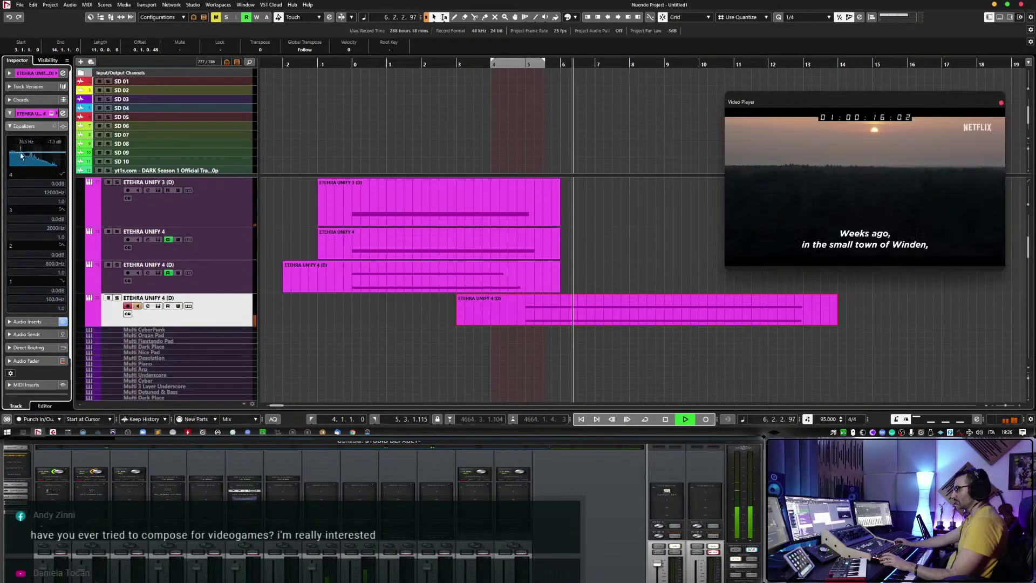
pyautogui.moveTo(28, 154); pyautogui.dragTo(17, 168)
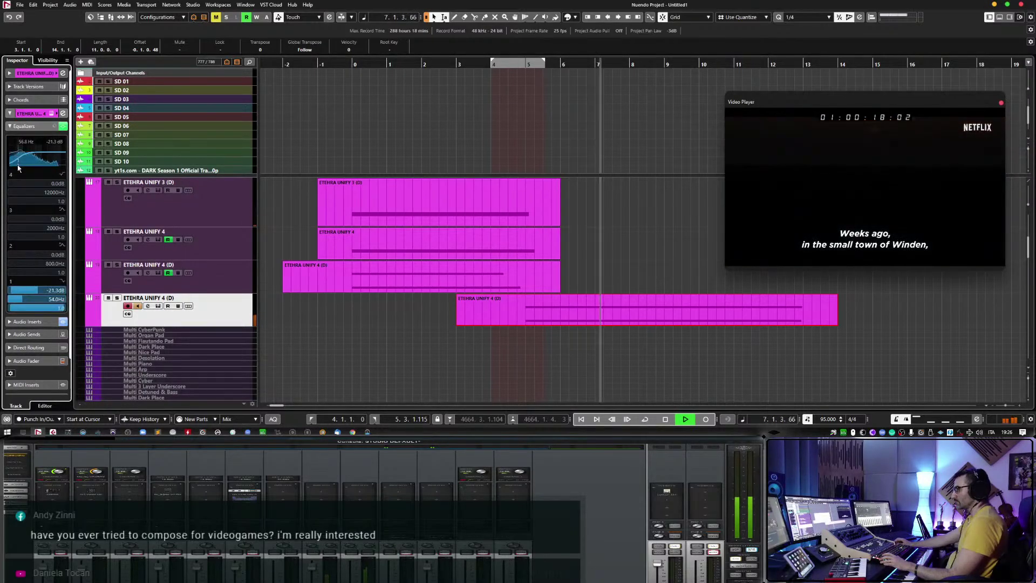
pyautogui.press('space')
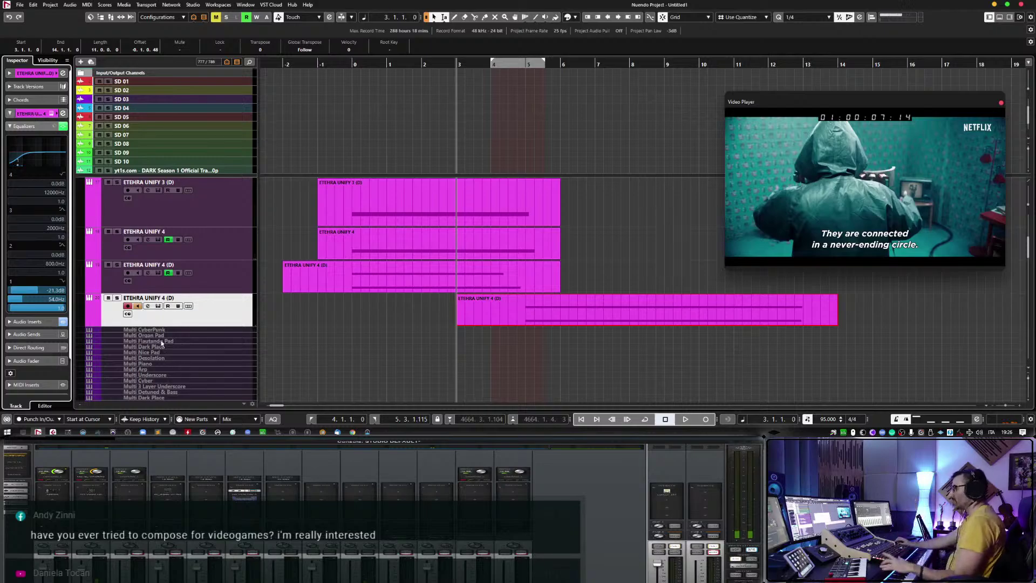
pyautogui.click(127, 306)
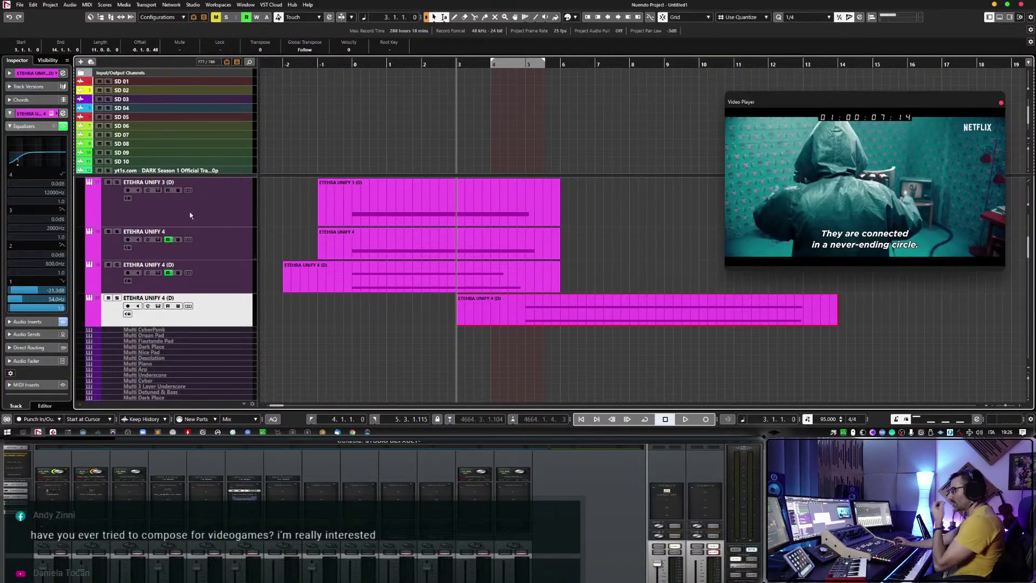
# Duplicate the drum loop track and delete the copied part from the new track.
pyautogui.click(489, 65)
pyautogui.rightClick(222, 315)
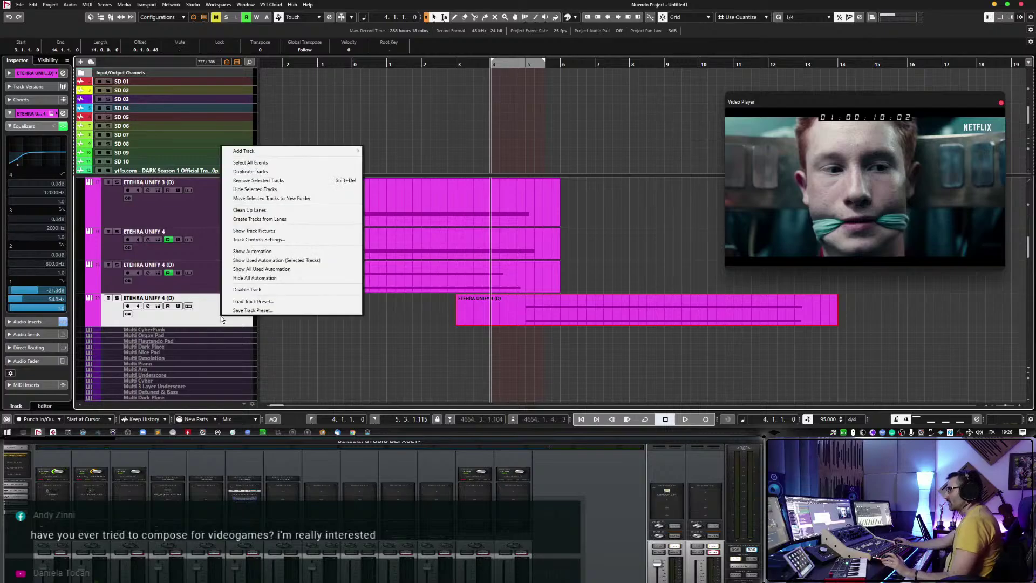
pyautogui.click(440, 323)
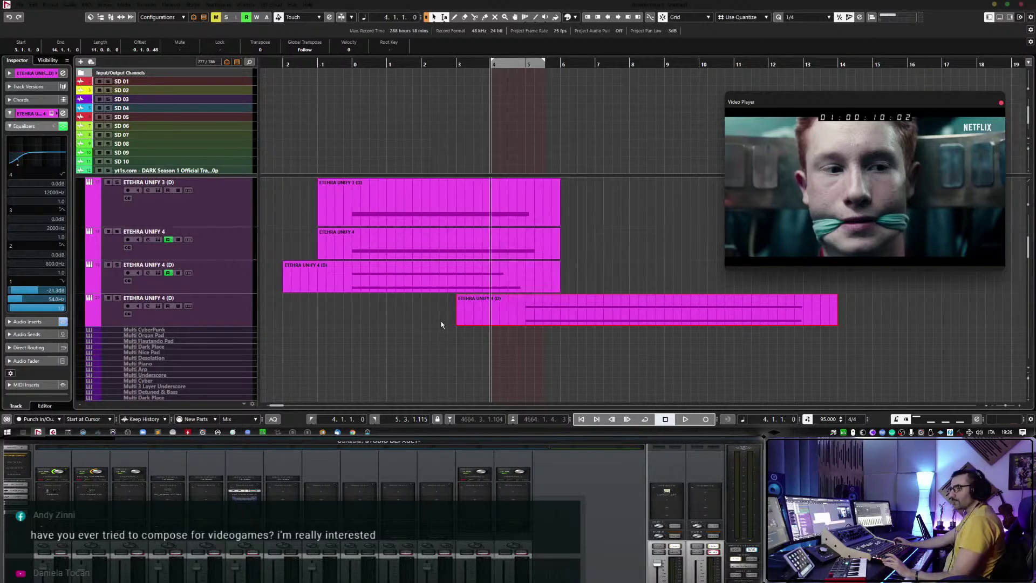
pyautogui.click(566, 355)
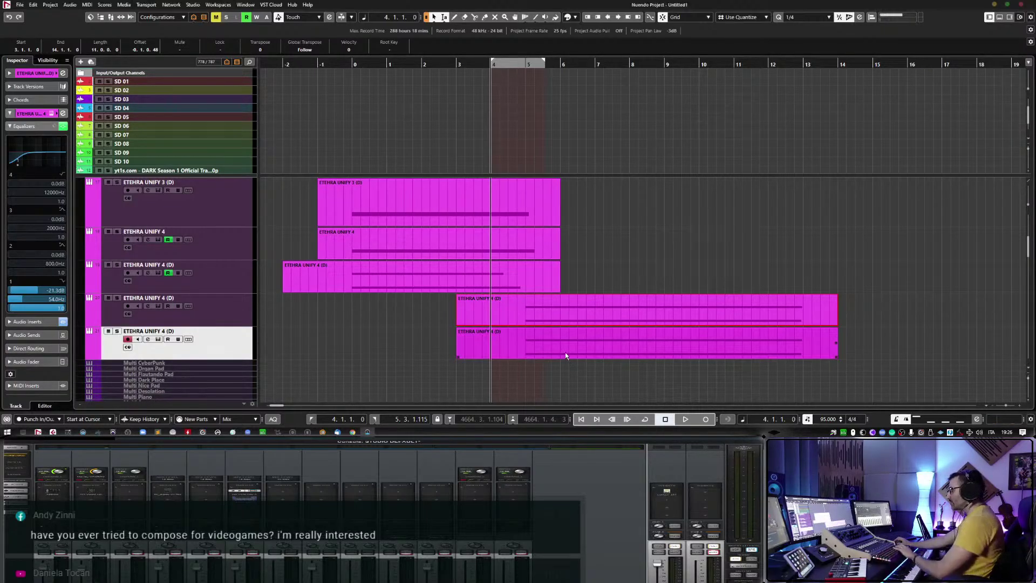
pyautogui.press('Delete')
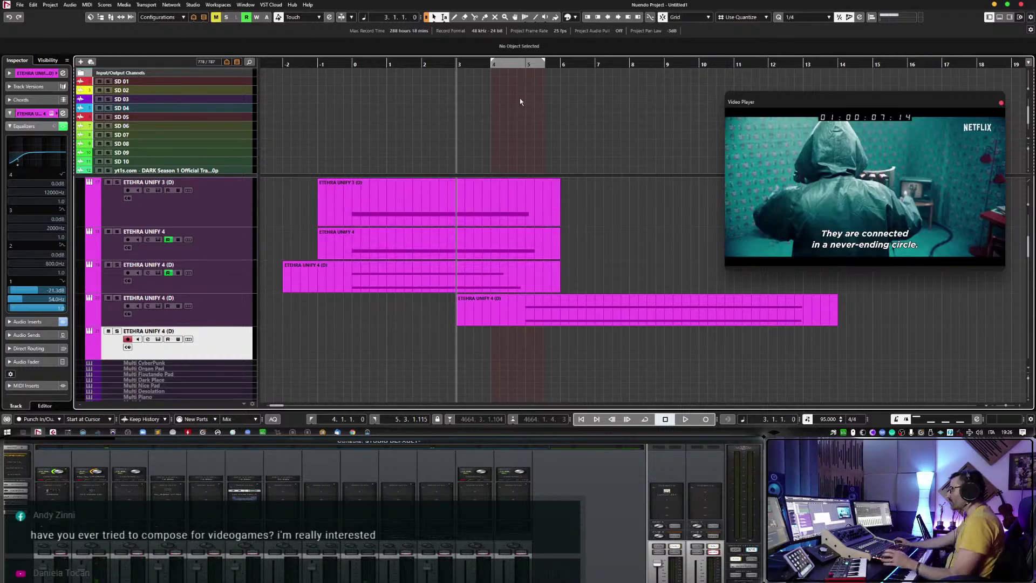
# Play from bar 5, lower the original drum loop track's audio fader to -16.7 dB, and disarm the track.
pyautogui.click(521, 65)
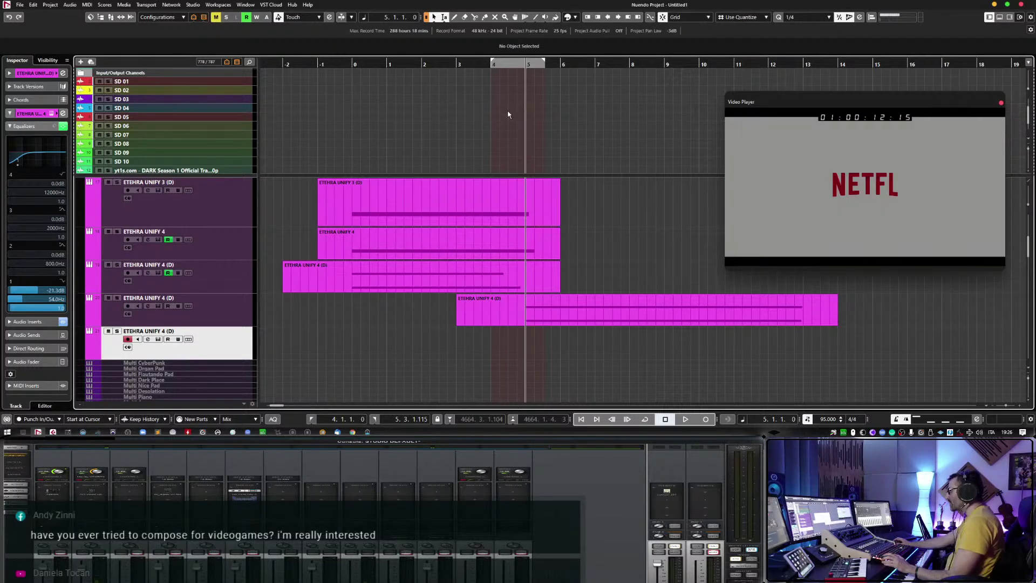
pyautogui.press('space')
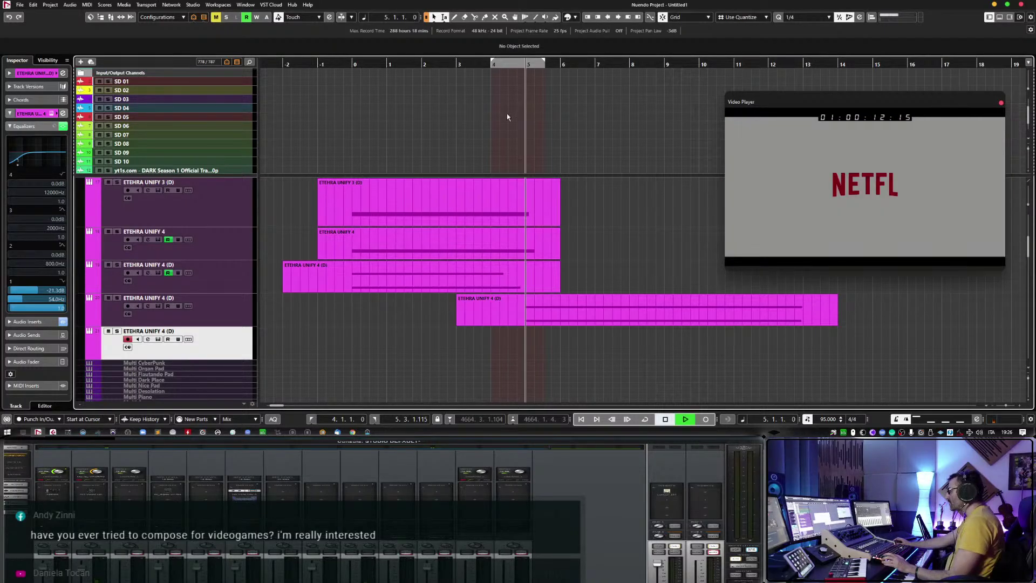
pyautogui.click(213, 300)
pyautogui.click(24, 126)
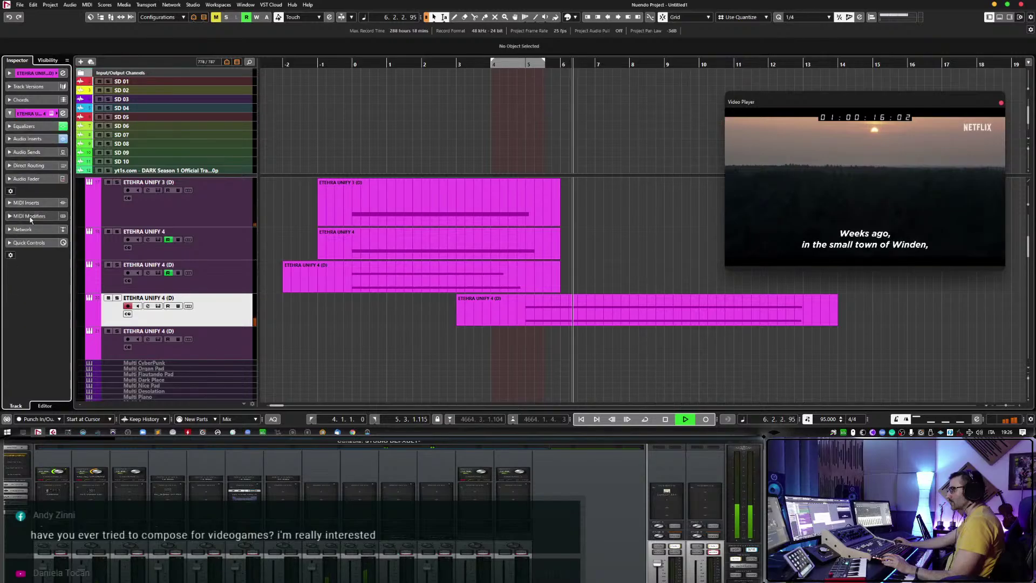
pyautogui.click(26, 179)
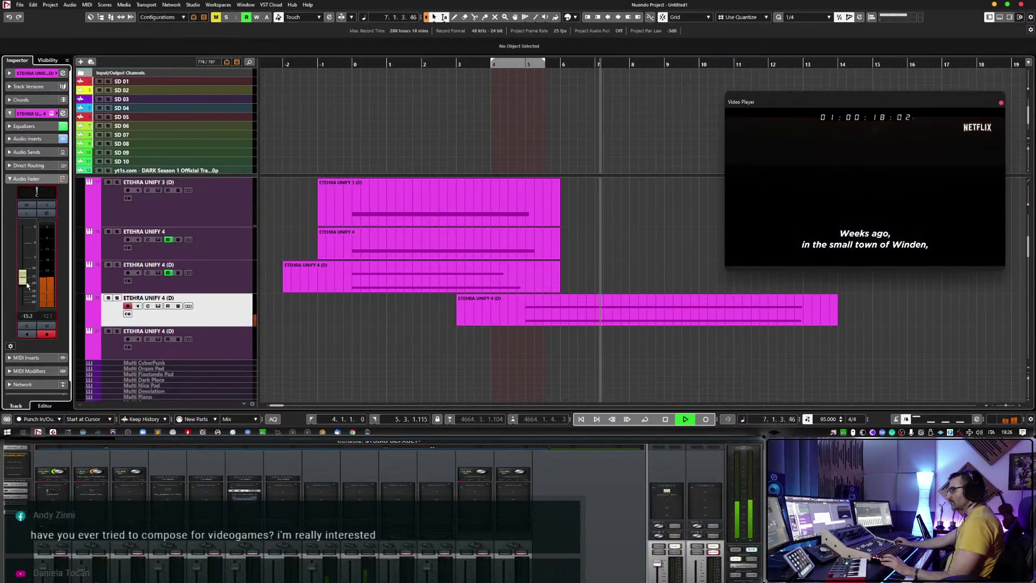
pyautogui.moveTo(27, 285); pyautogui.dragTo(22, 282)
pyautogui.press('space')
pyautogui.click(127, 305)
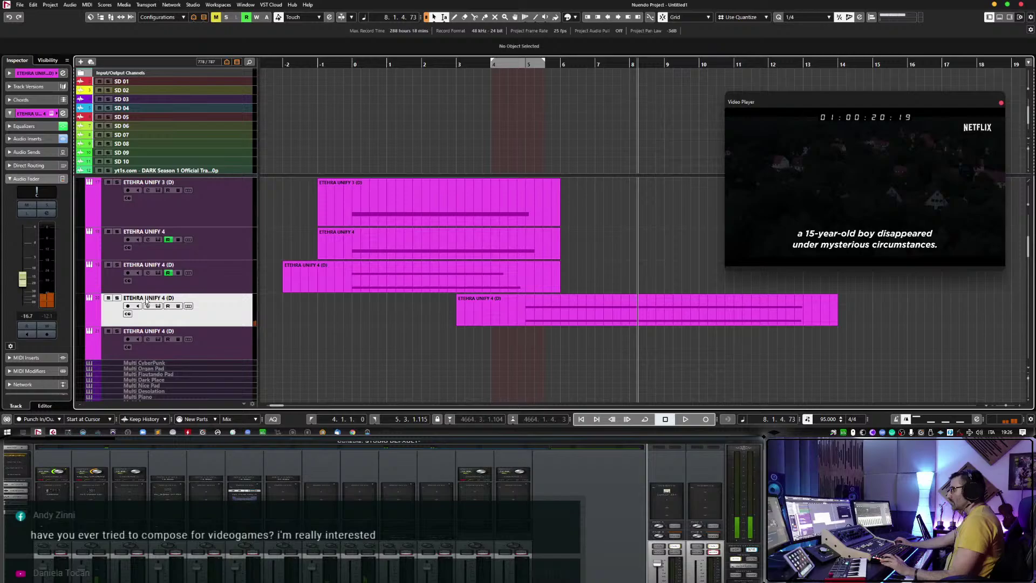
# Place the playhead at bar 5, expand the SOLOS GENERIC strings folder and select the VEP 2 x Tina Guo track.
pyautogui.press('Home')
pyautogui.click(526, 65)
pyautogui.scroll(-10, 522, 220)
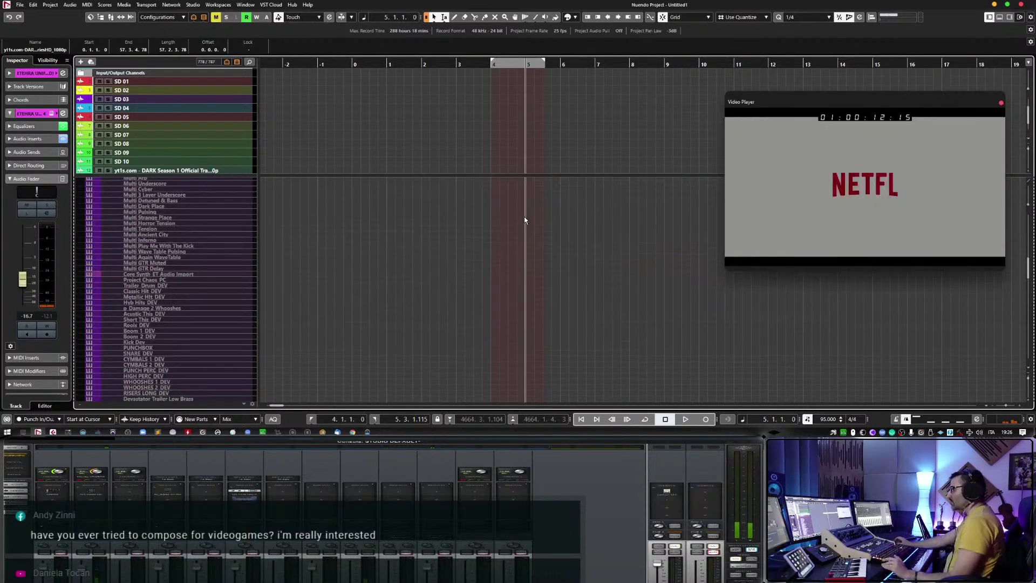
pyautogui.scroll(-3, 523, 220)
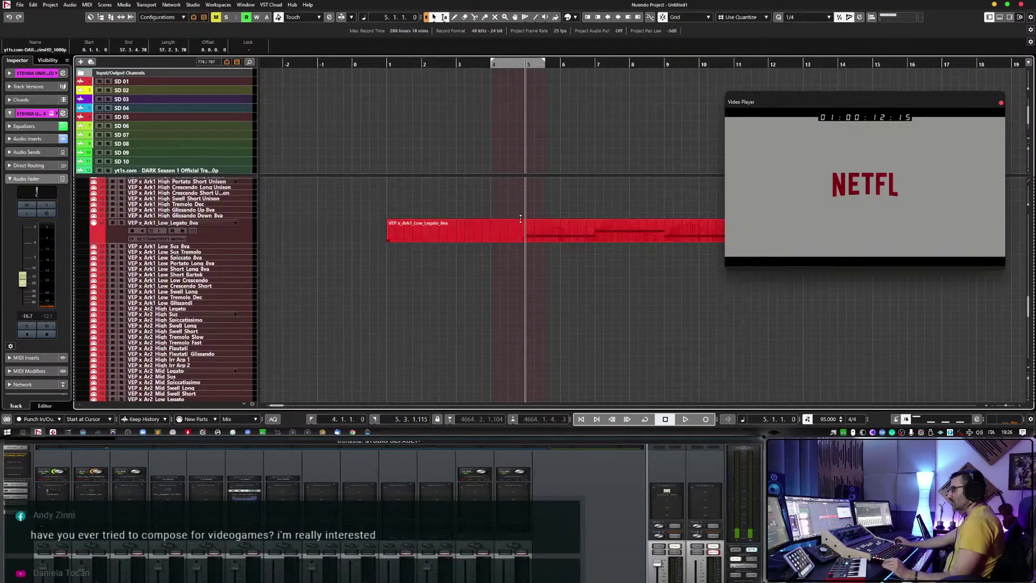
pyautogui.scroll(3, 510, 224)
pyautogui.scroll(2, 252, 272)
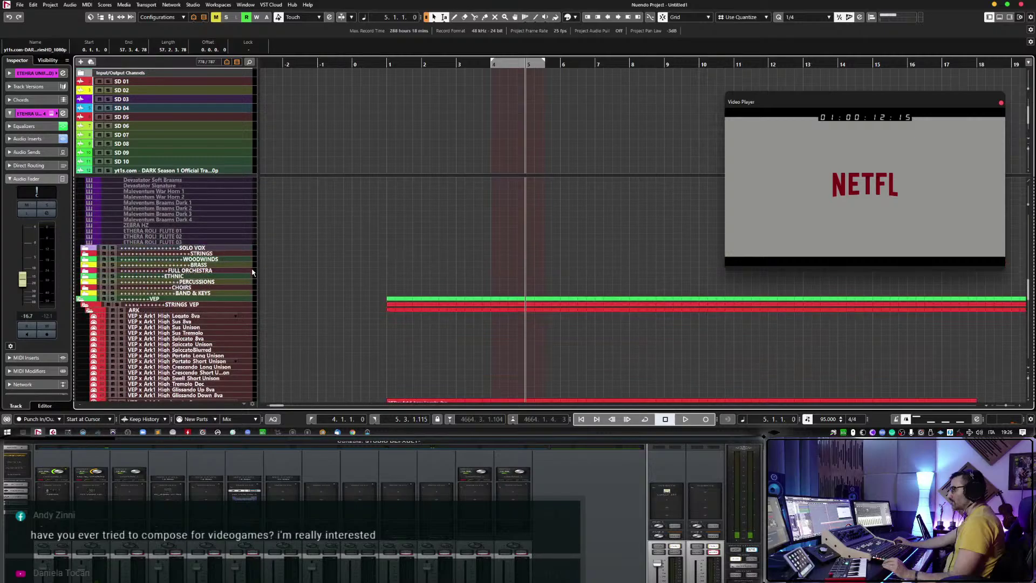
pyautogui.scroll(-15, 252, 272)
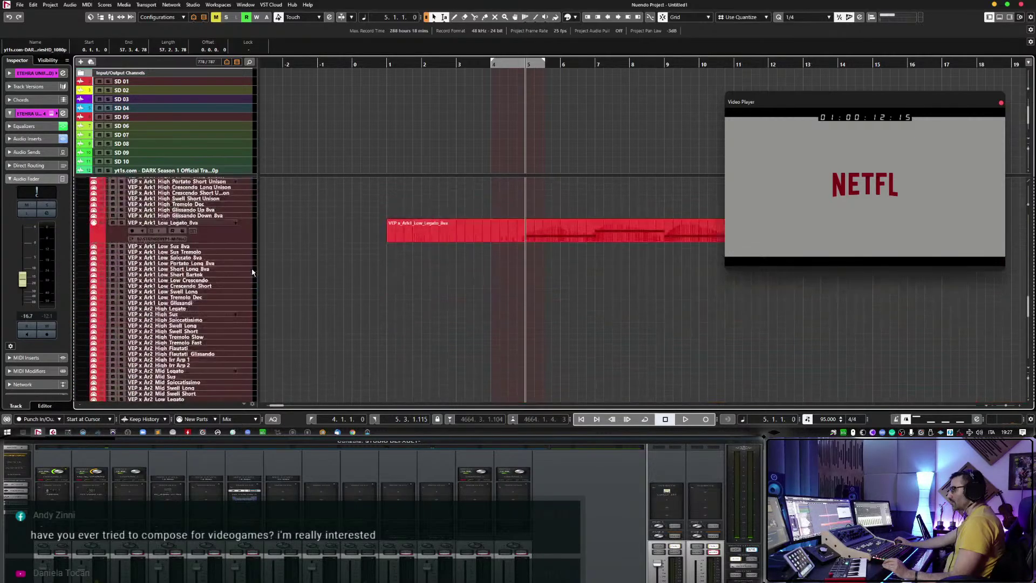
pyautogui.scroll(-10, 252, 272)
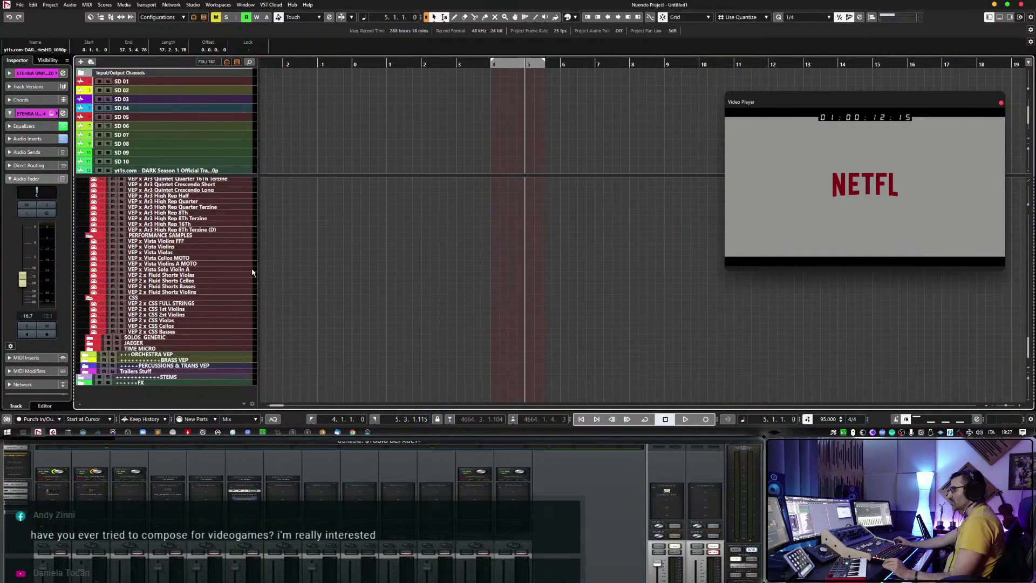
pyautogui.click(88, 339)
pyautogui.scroll(-3, 350, 340)
pyautogui.click(119, 302)
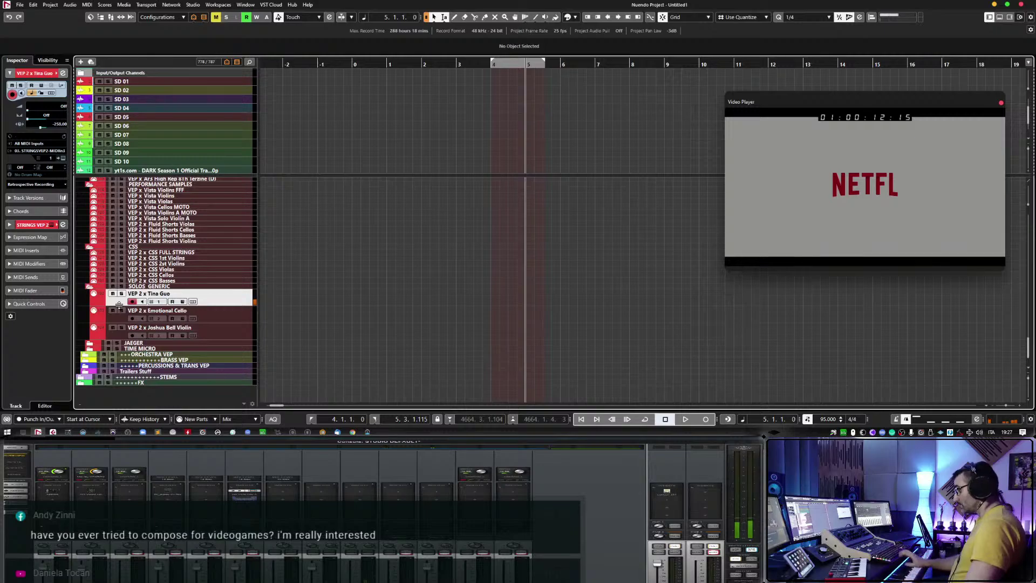
# Audition the Tina Guo solo instrument over the existing music and video from bar 5 to bar 13.
pyautogui.press('space')
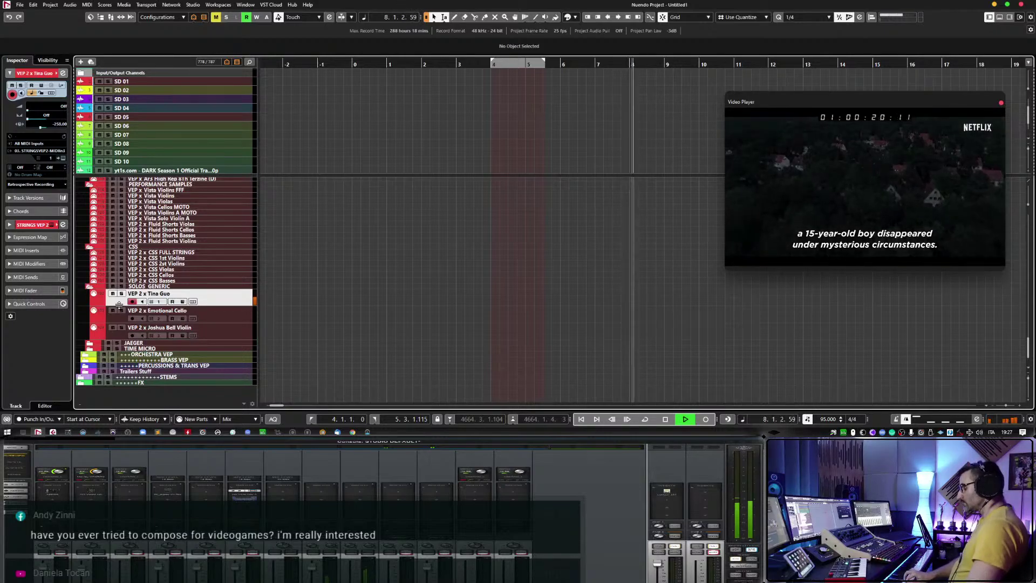
pyautogui.press('space')
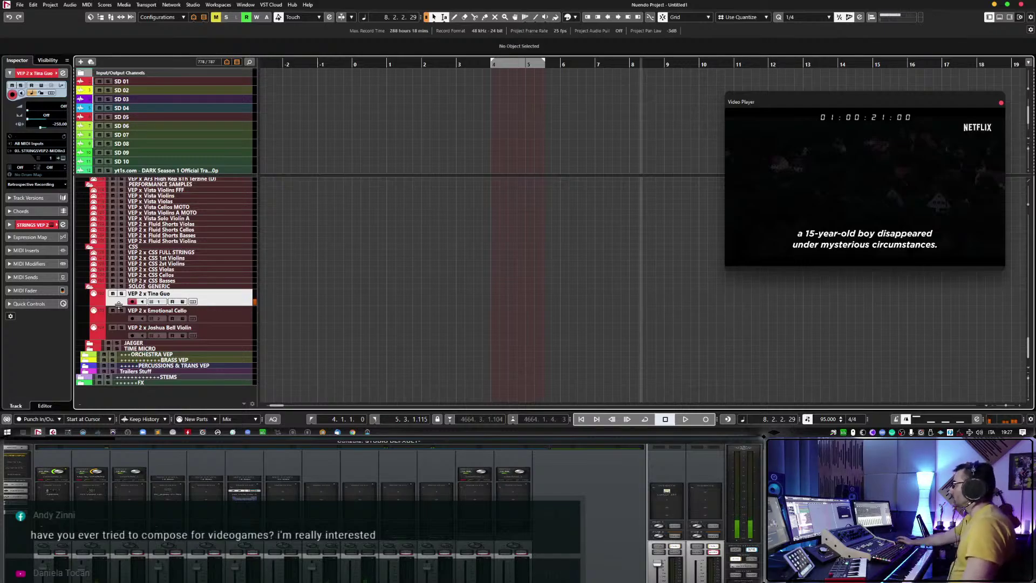
pyautogui.click(526, 63)
pyautogui.press('space')
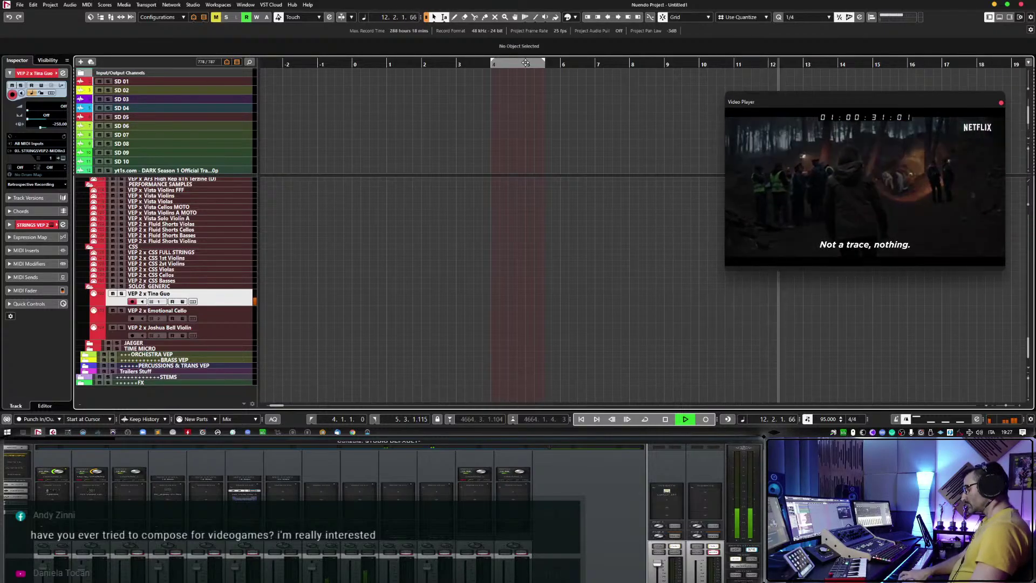
pyautogui.press('space')
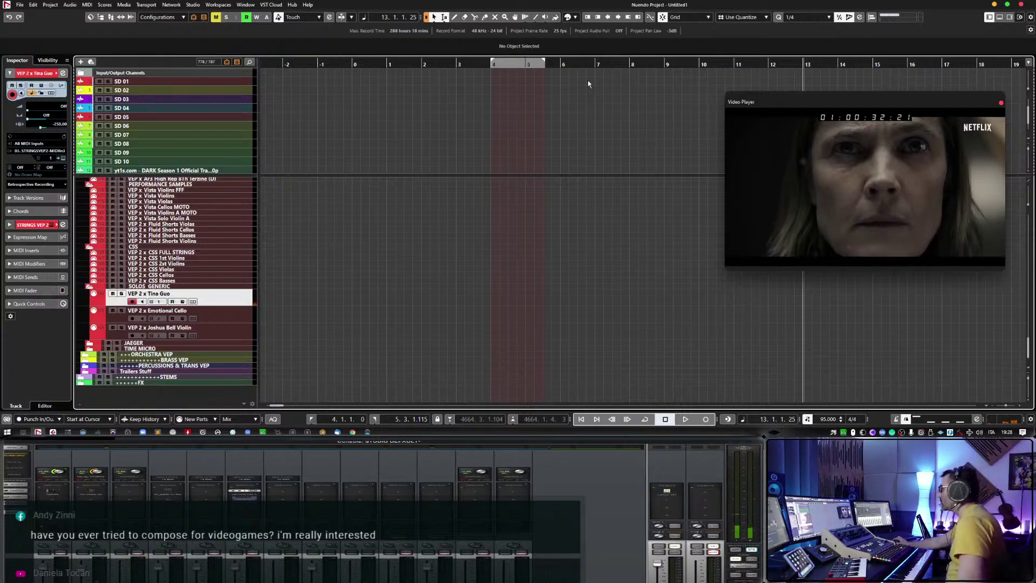
# Try to record a VEP 2 x Tina Guo take from bar 5 and delete the recorded part.
pyautogui.doubleClick(628, 63)
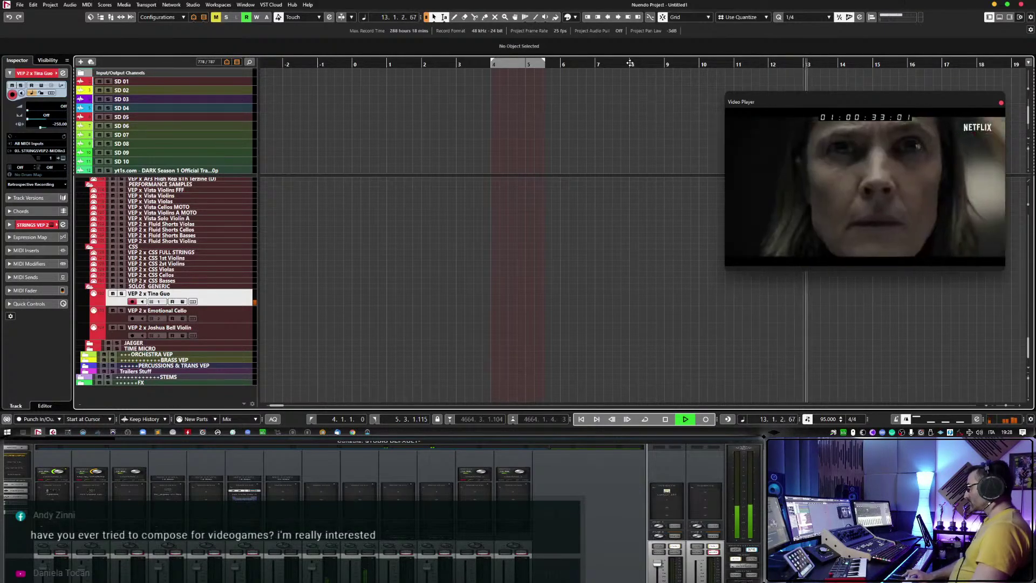
pyautogui.press('space')
pyautogui.click(526, 63)
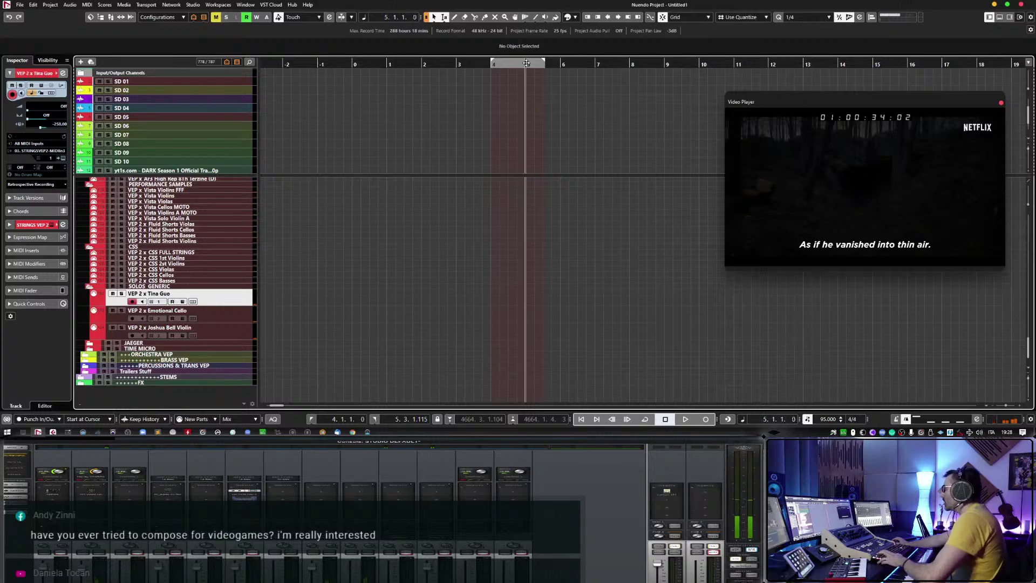
pyautogui.click(705, 420)
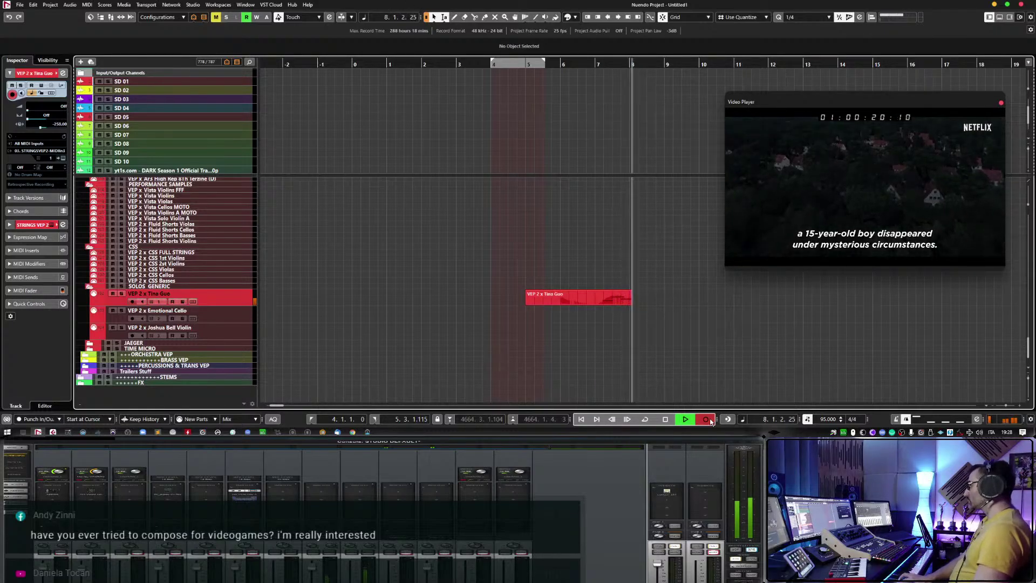
pyautogui.press('space')
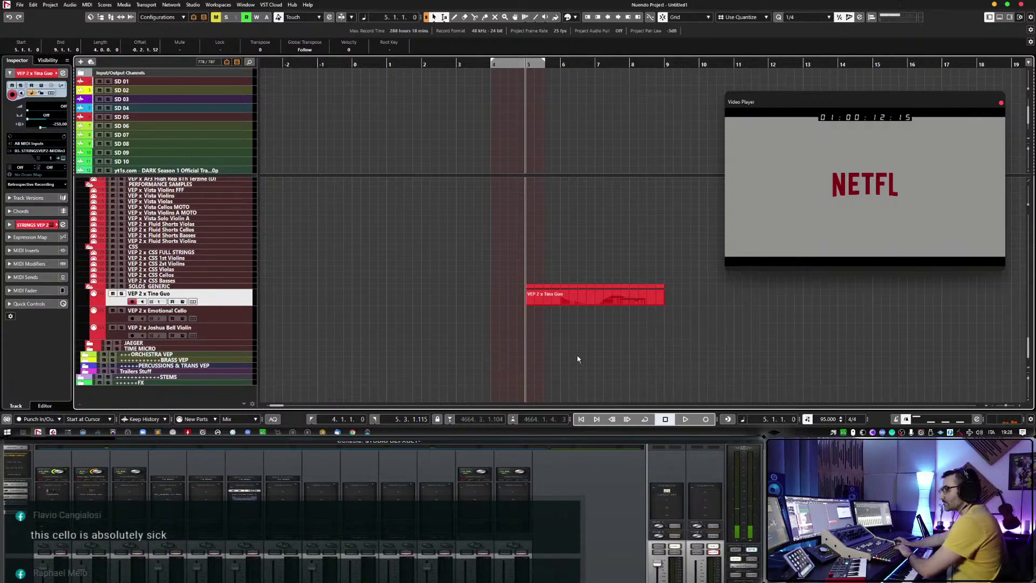
pyautogui.press('Delete')
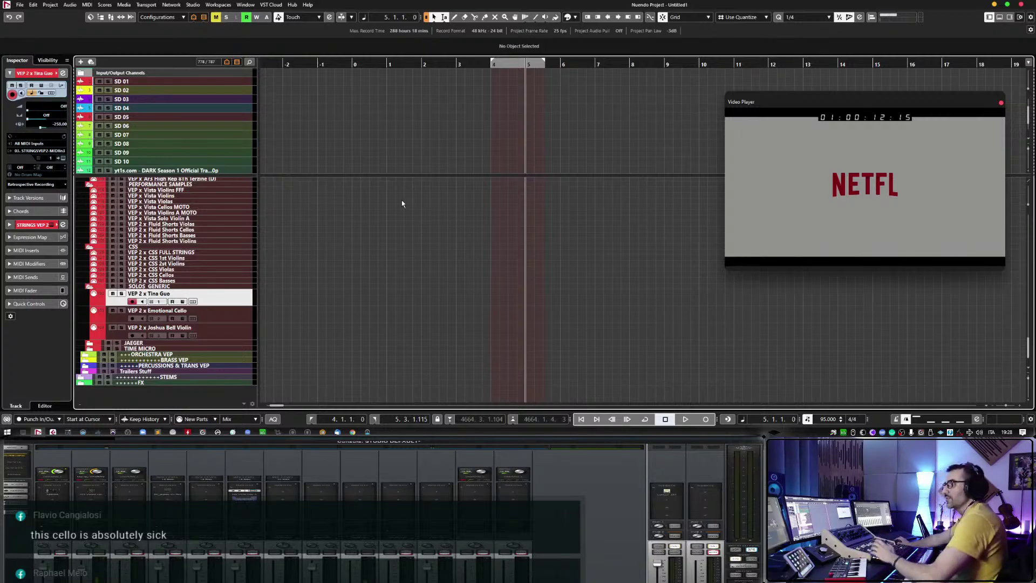
# Rehearse the Tina Guo solo line against the music and video from bar 3, beat 4 to bar 13.
pyautogui.click(481, 64)
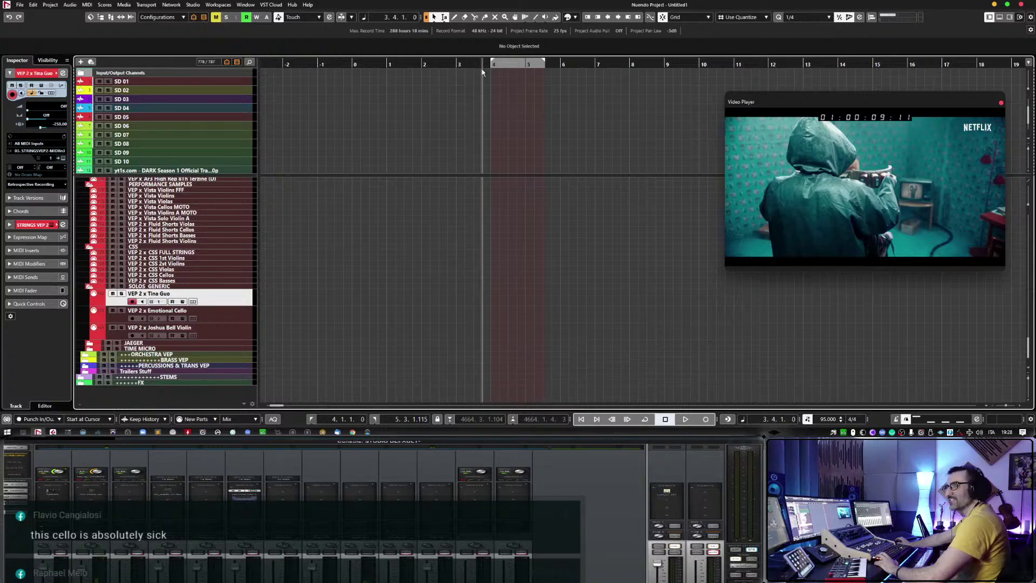
pyautogui.press('space')
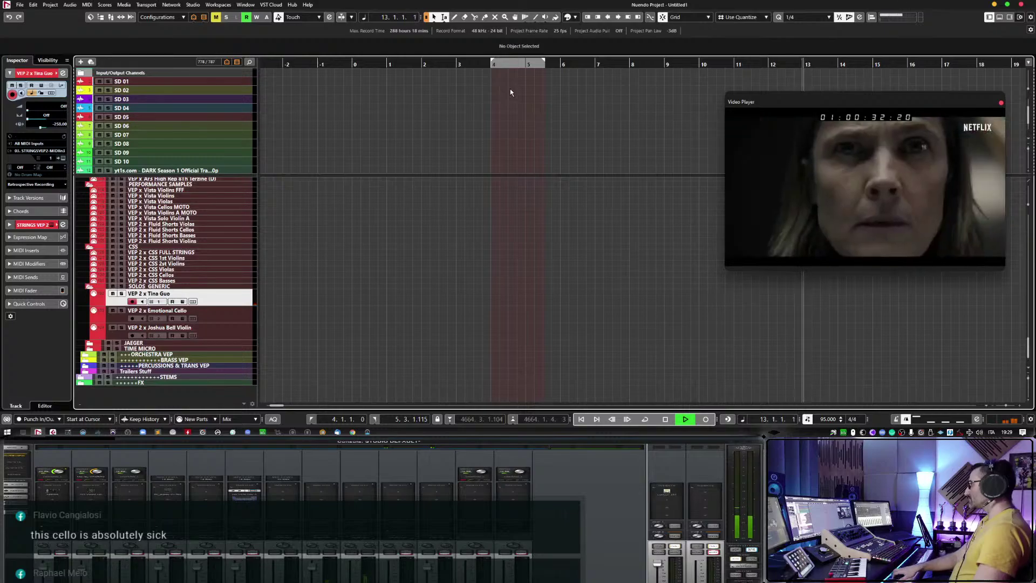
pyautogui.press('space')
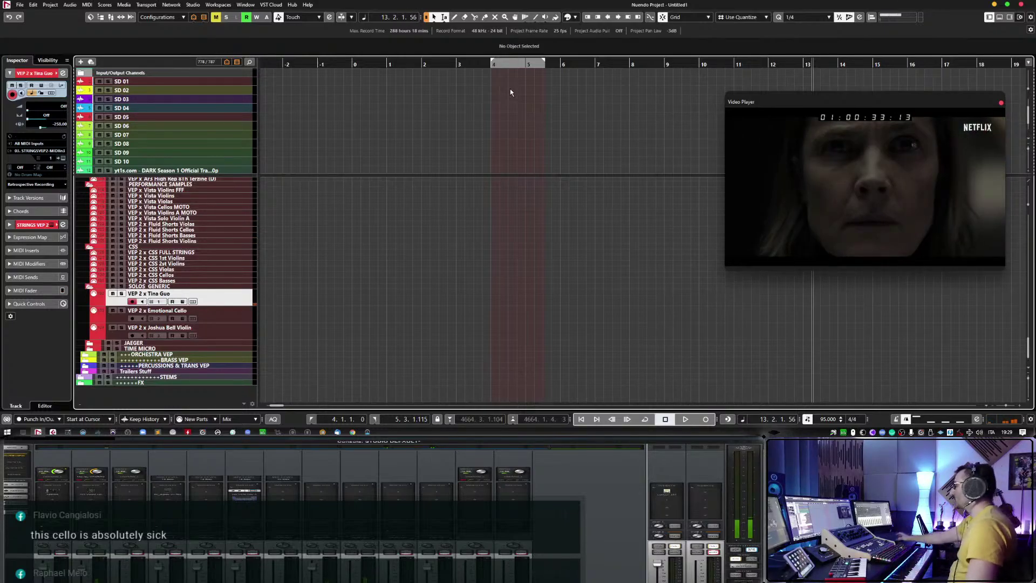
# Record a VEP 2 x Tina Guo take from just before bar 4 until past bar 13.
pyautogui.click(491, 63)
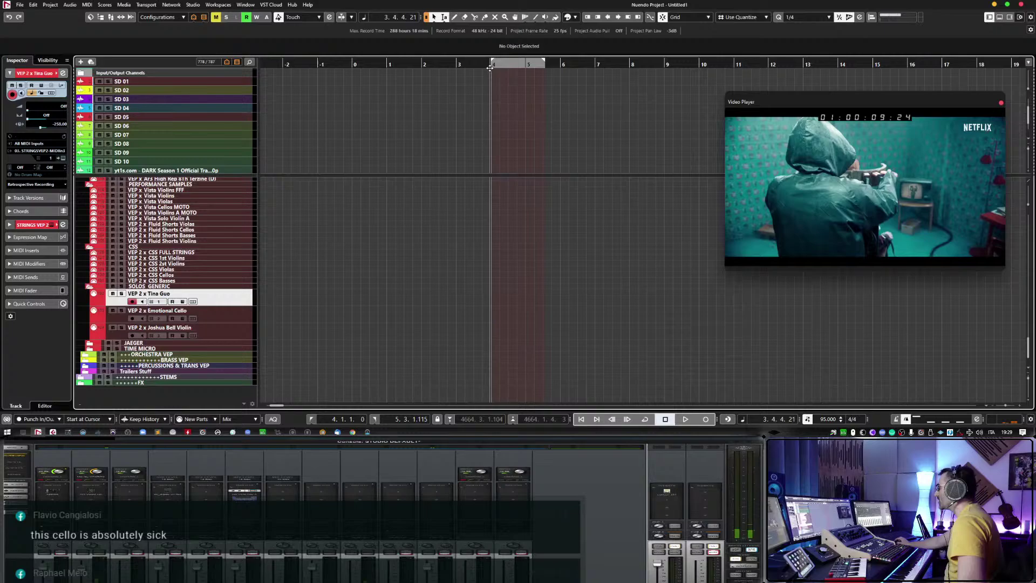
pyautogui.click(706, 420)
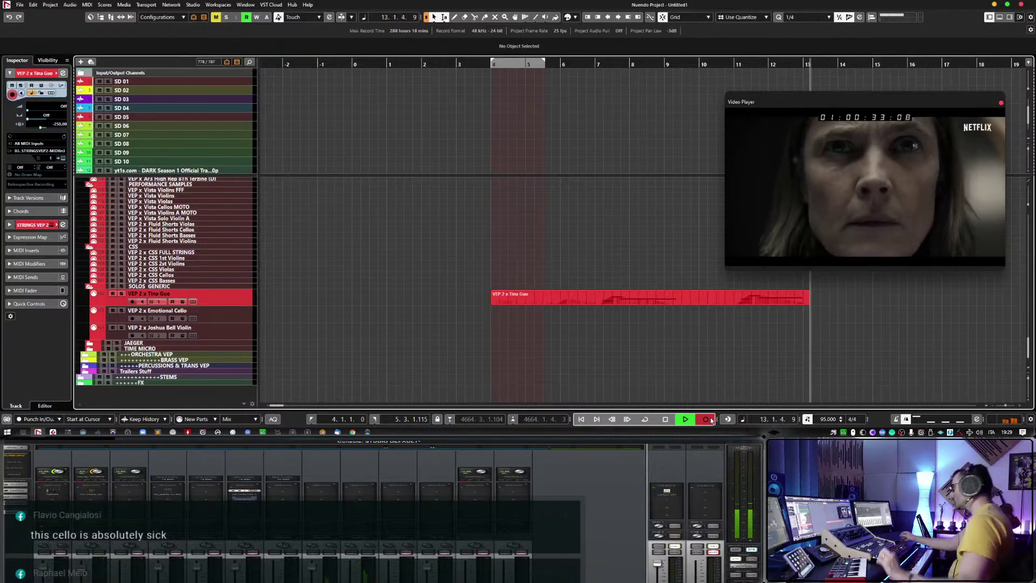
pyautogui.press('space')
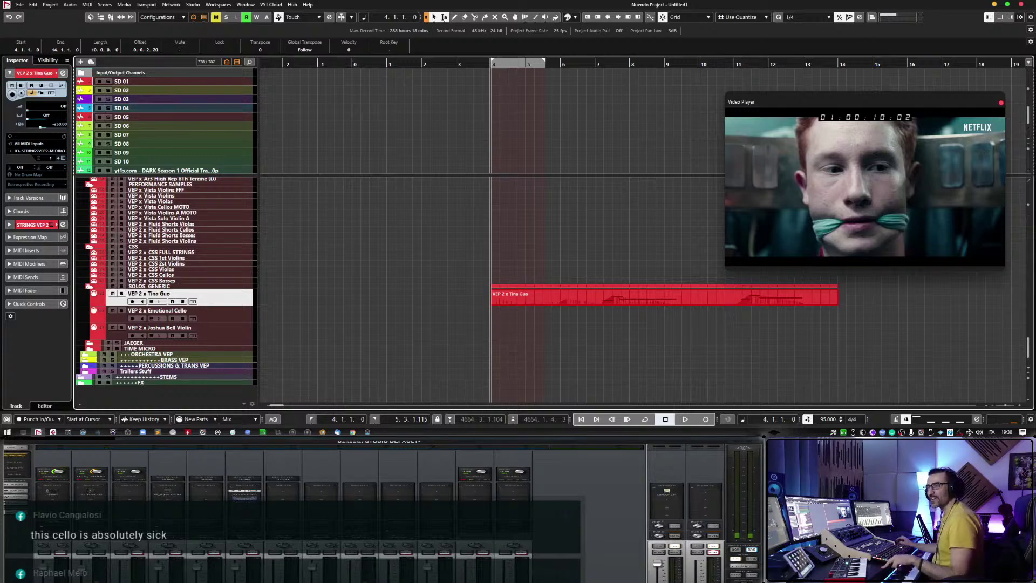
# Open the recorded Tina Guo part and quantize the notes of its two phrases around bars 7 and 11.
pyautogui.doubleClick(670, 301)
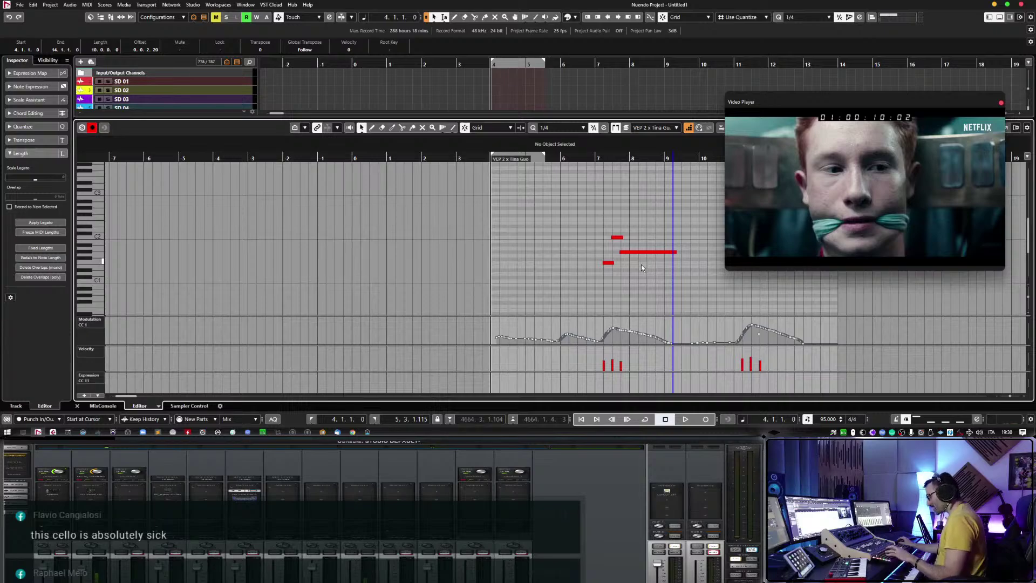
pyautogui.press('h')
pyautogui.press('h')
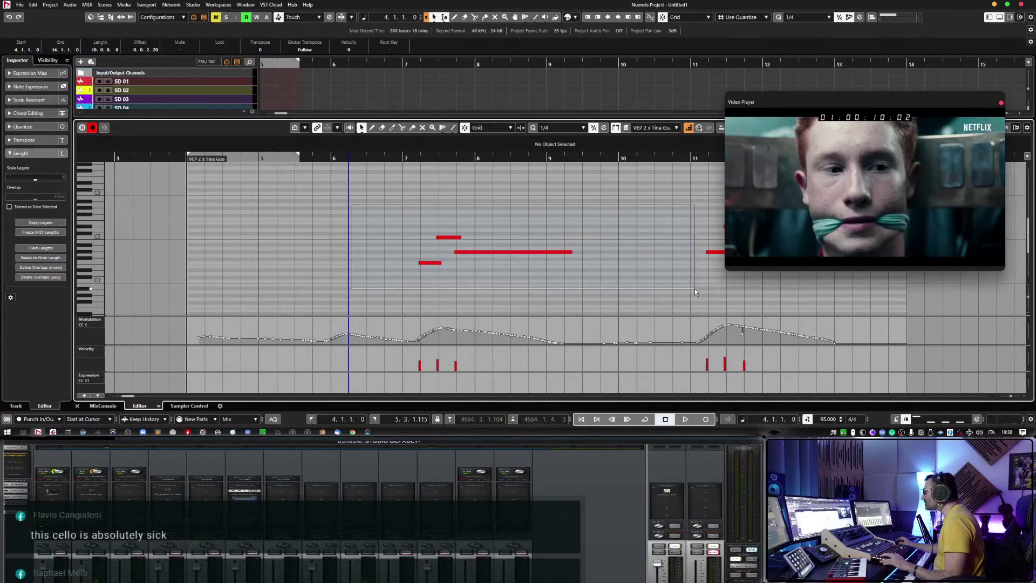
pyautogui.moveTo(694, 289); pyautogui.dragTo(426, 233)
pyautogui.hscroll(2, 565, 270)
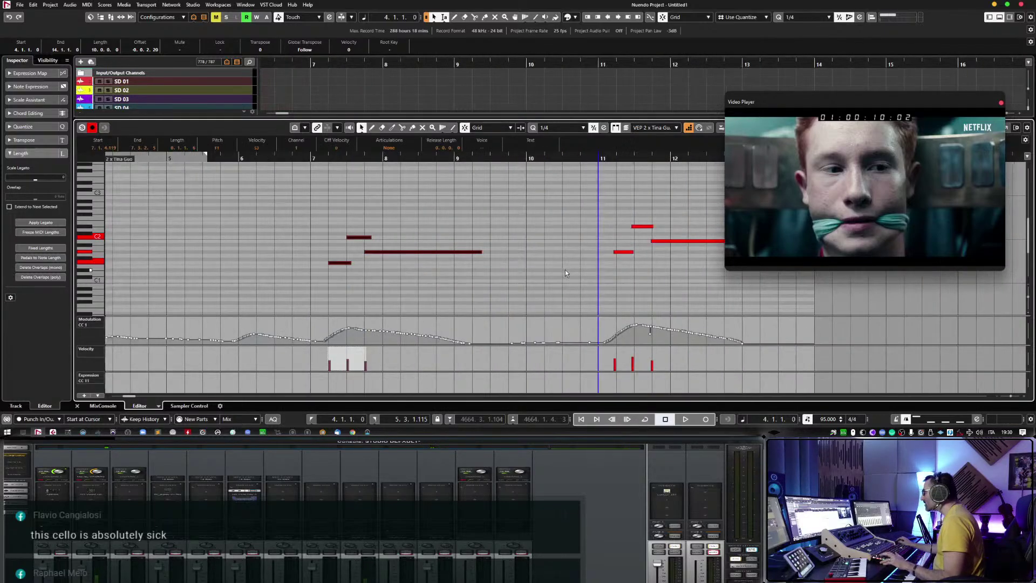
pyautogui.moveTo(565, 202); pyautogui.dragTo(642, 264)
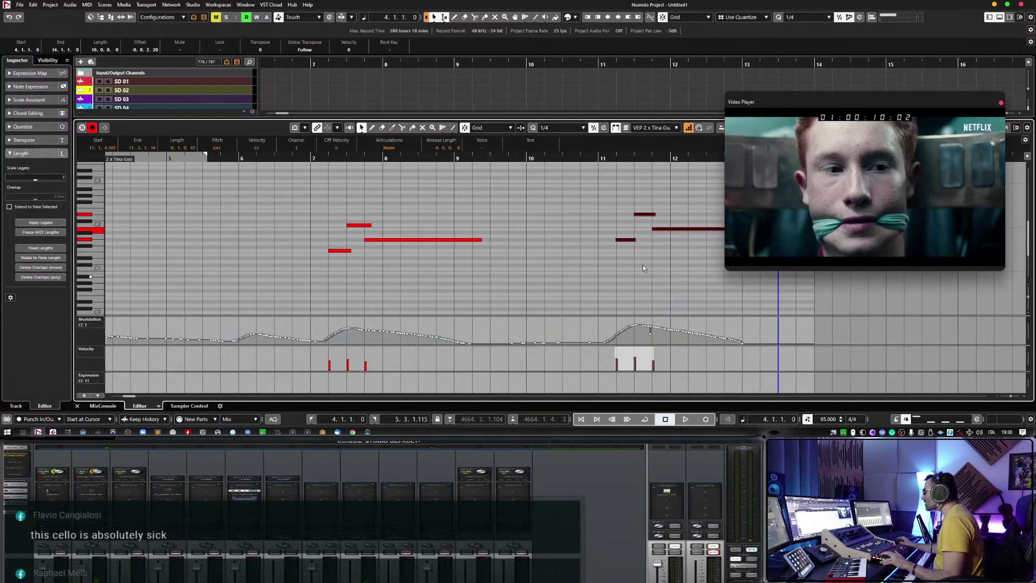
# Play the edited Tina Guo phrases with the video from about bar 6 through bar 11, and close the note editor.
pyautogui.click(230, 158)
pyautogui.press('space')
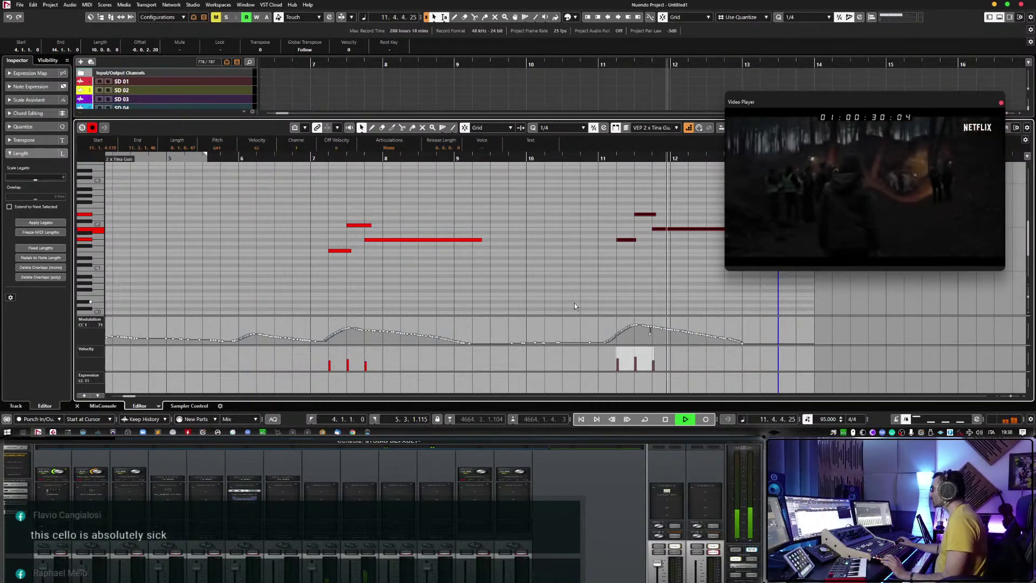
pyautogui.scroll(2, 863, 86)
pyautogui.press('space')
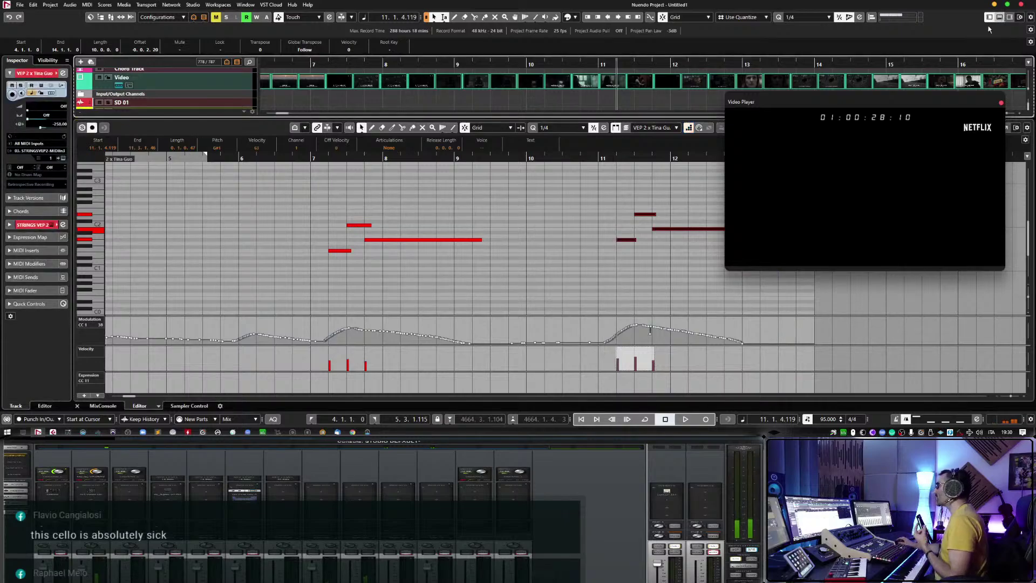
pyautogui.click(999, 18)
# Examine the trailer picture between bars 7 and 14 against the two recorded Tina Guo phrases.
pyautogui.click(491, 65)
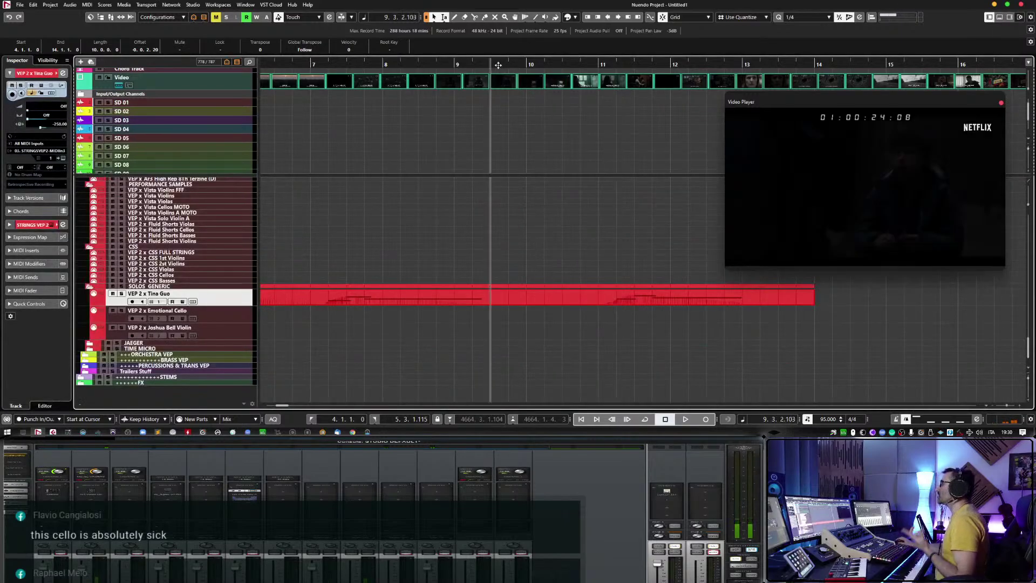
pyautogui.click(438, 65)
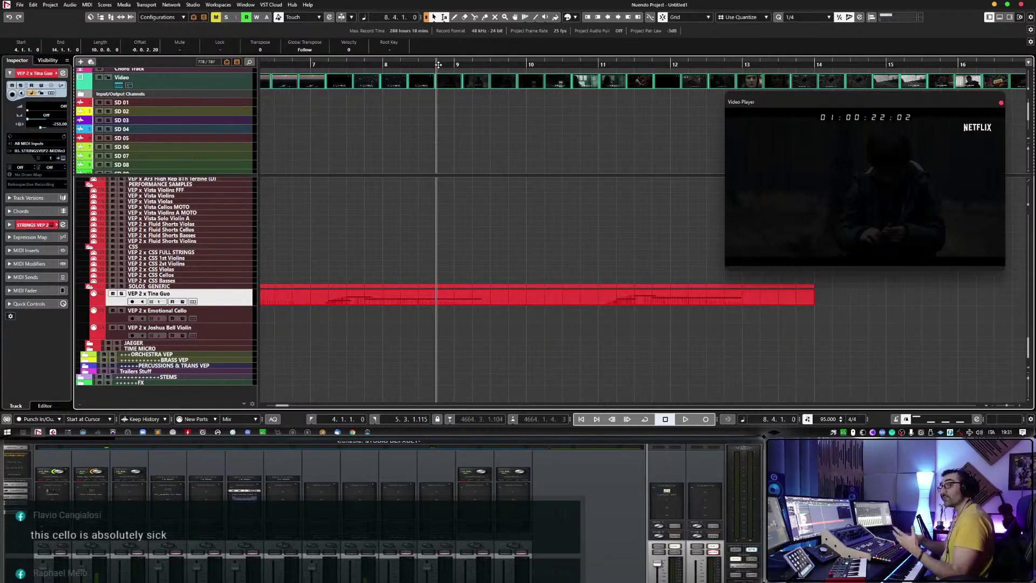
pyautogui.press('g')
pyautogui.press('g')
pyautogui.press('g')
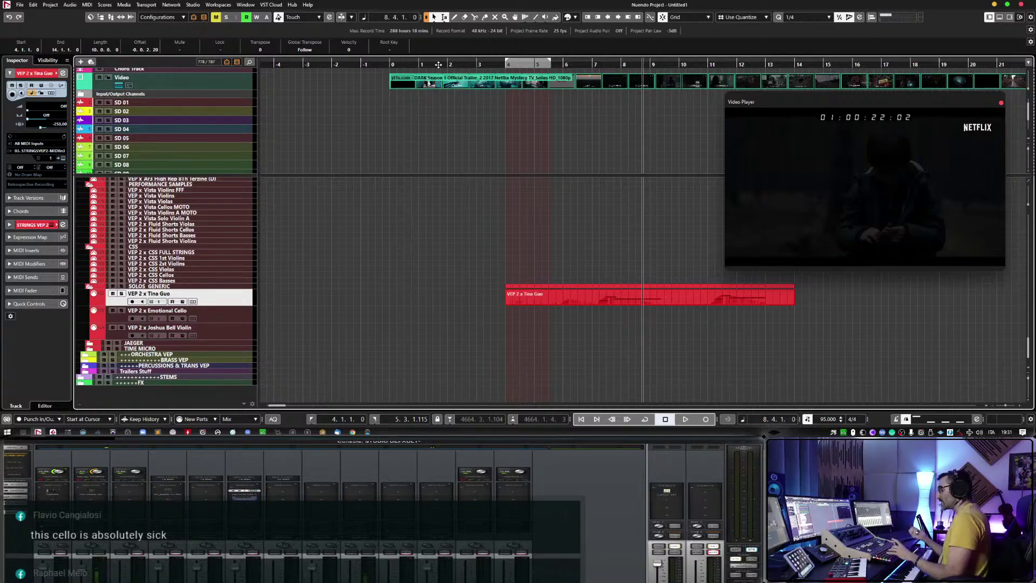
pyautogui.press('g')
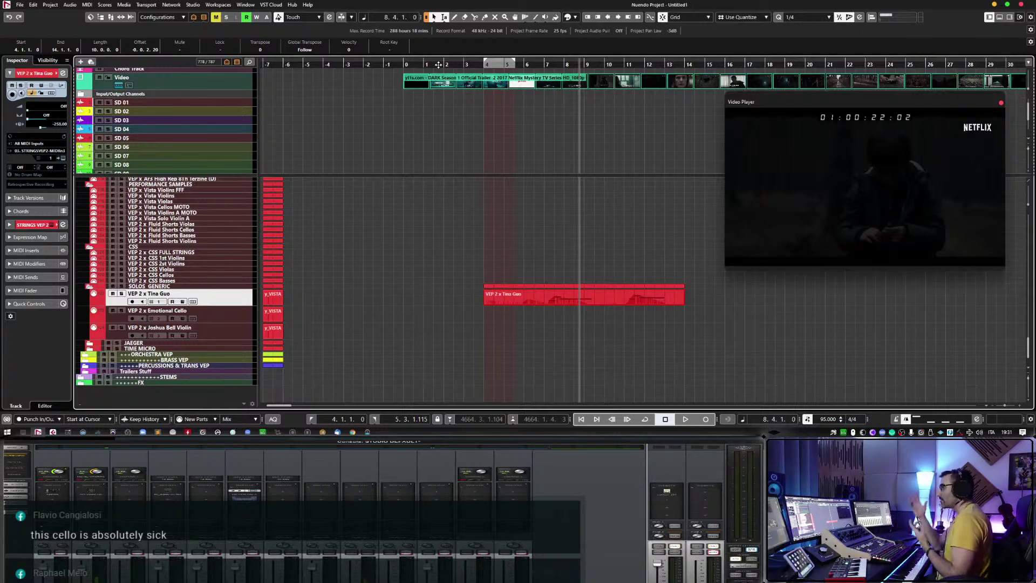
pyautogui.click(568, 64)
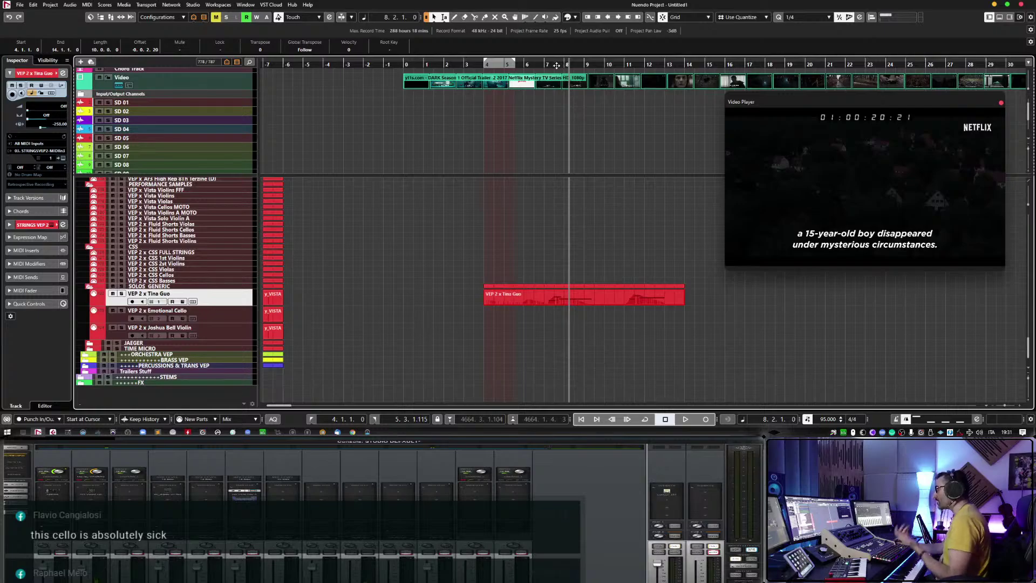
pyautogui.click(556, 64)
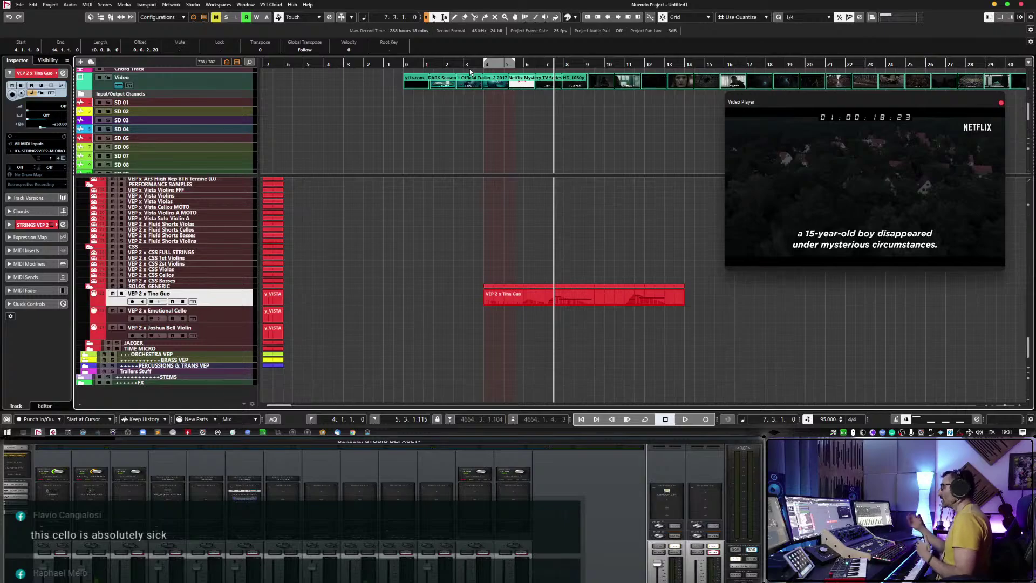
pyautogui.click(679, 63)
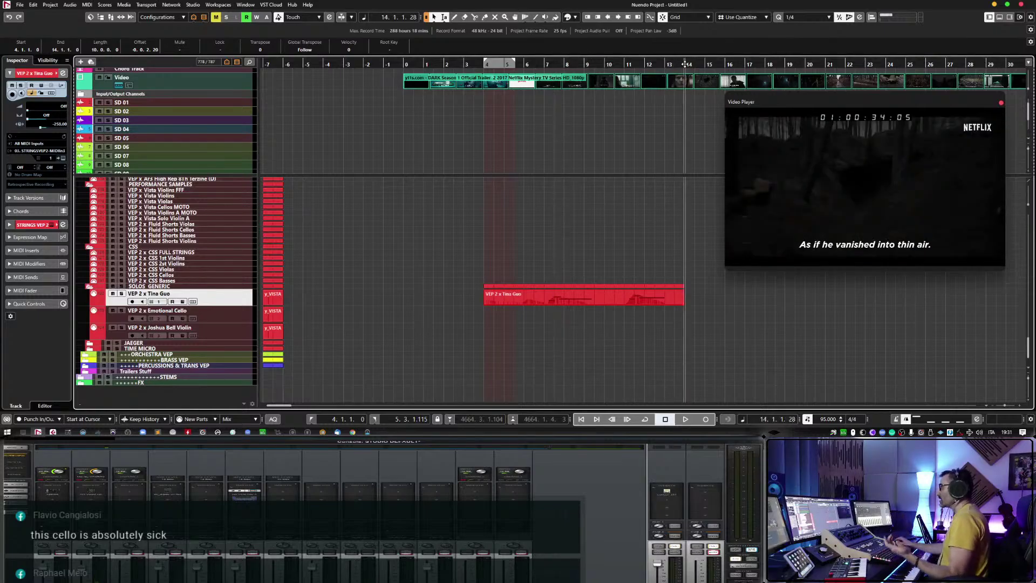
pyautogui.click(679, 63)
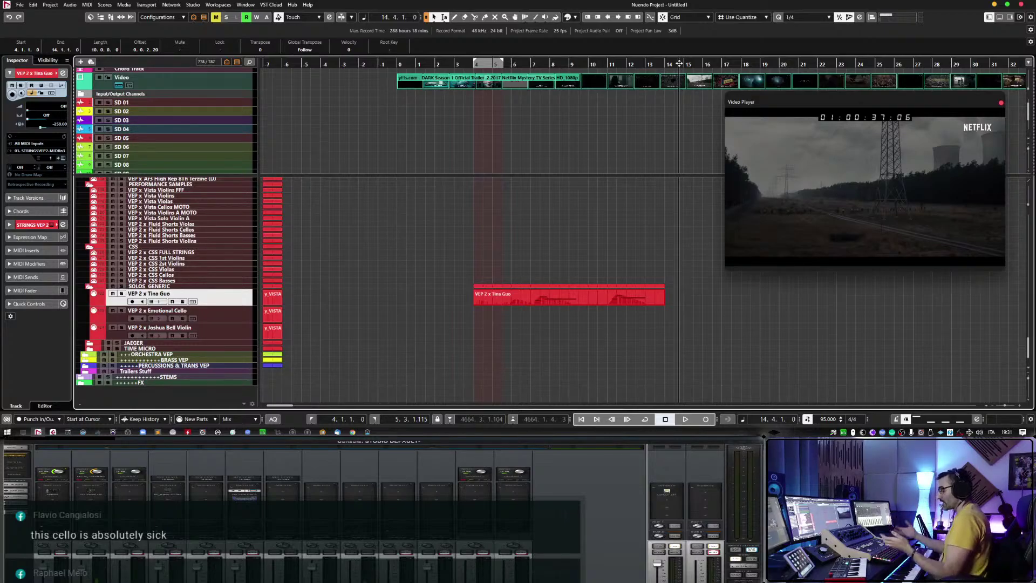
# Examine the trailer's overall structure, checking the picture around bars 1, 3, 9, 13 and 14.
pyautogui.press('g')
pyautogui.click(423, 64)
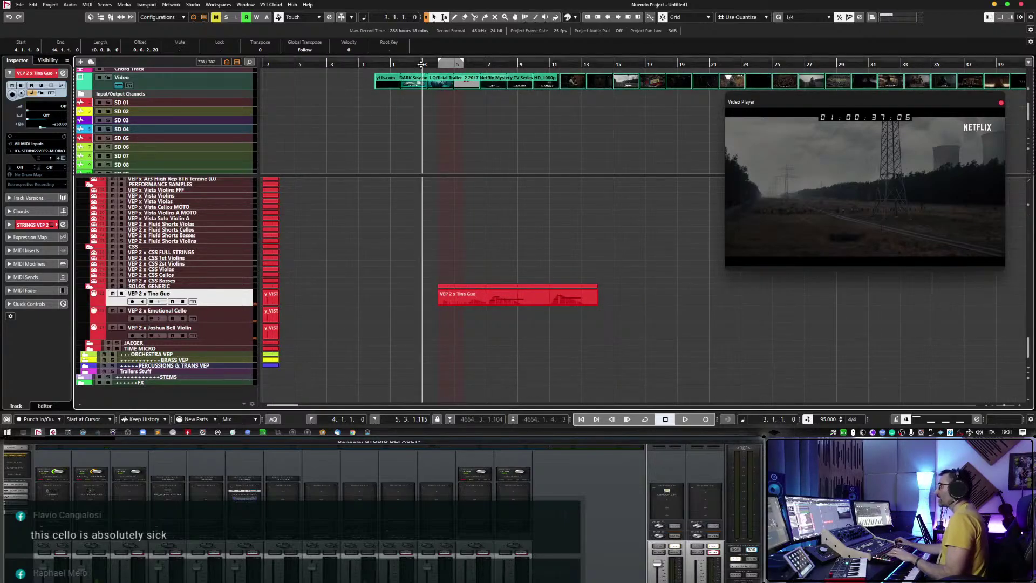
pyautogui.click(476, 63)
pyautogui.press('g')
pyautogui.press('g')
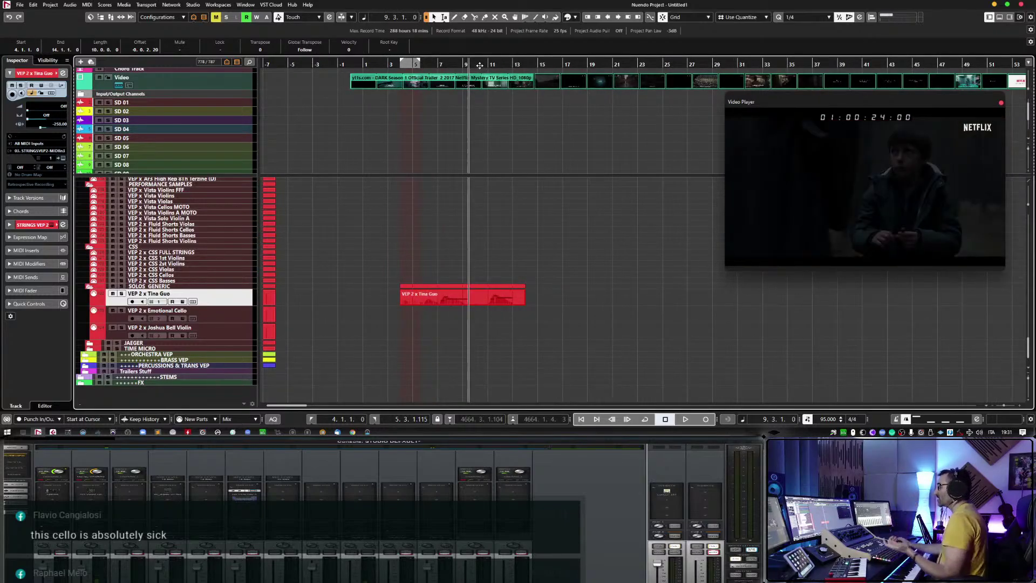
pyautogui.click(479, 64)
pyautogui.press('g')
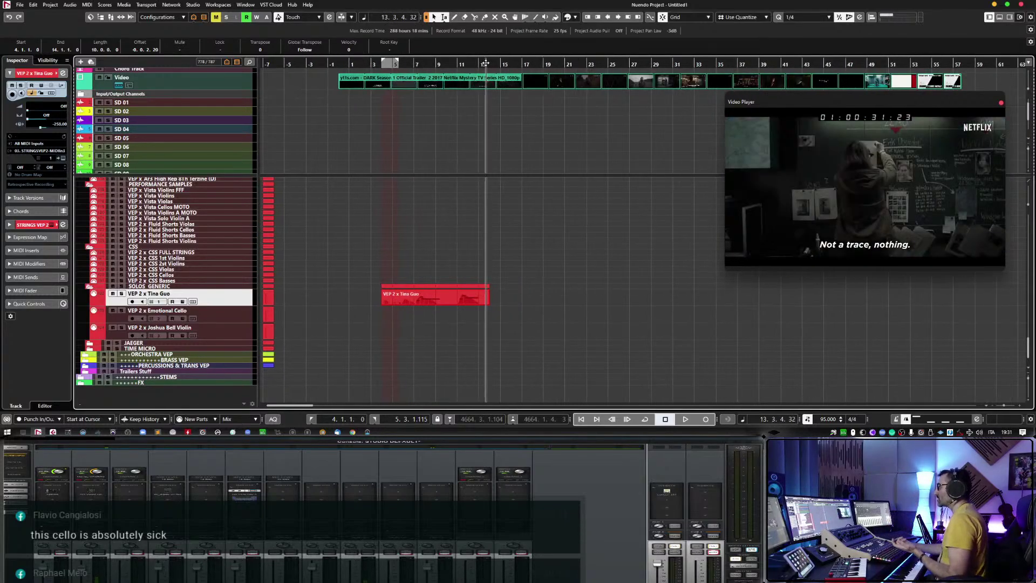
pyautogui.press('g')
pyautogui.click(481, 63)
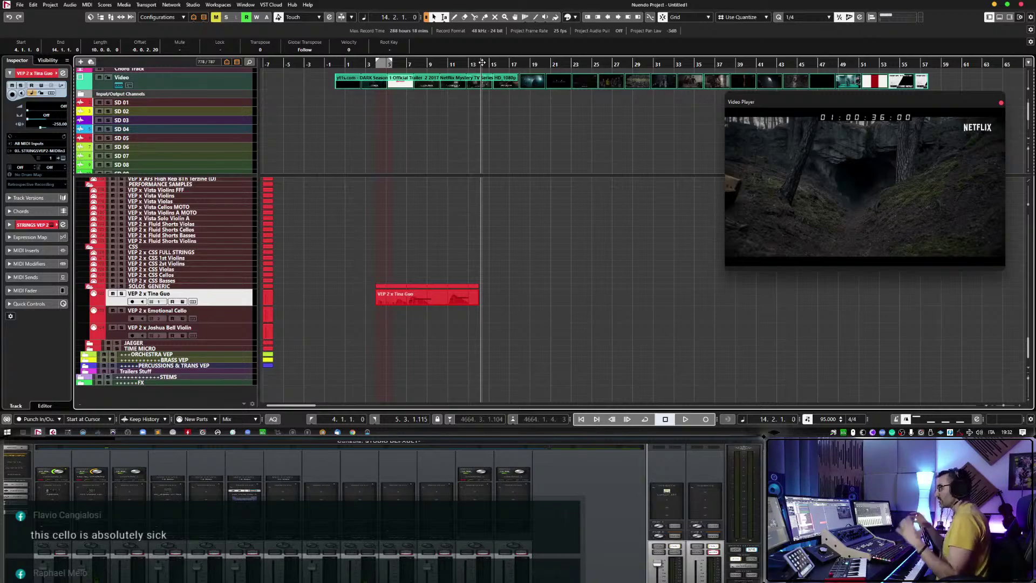
pyautogui.click(344, 63)
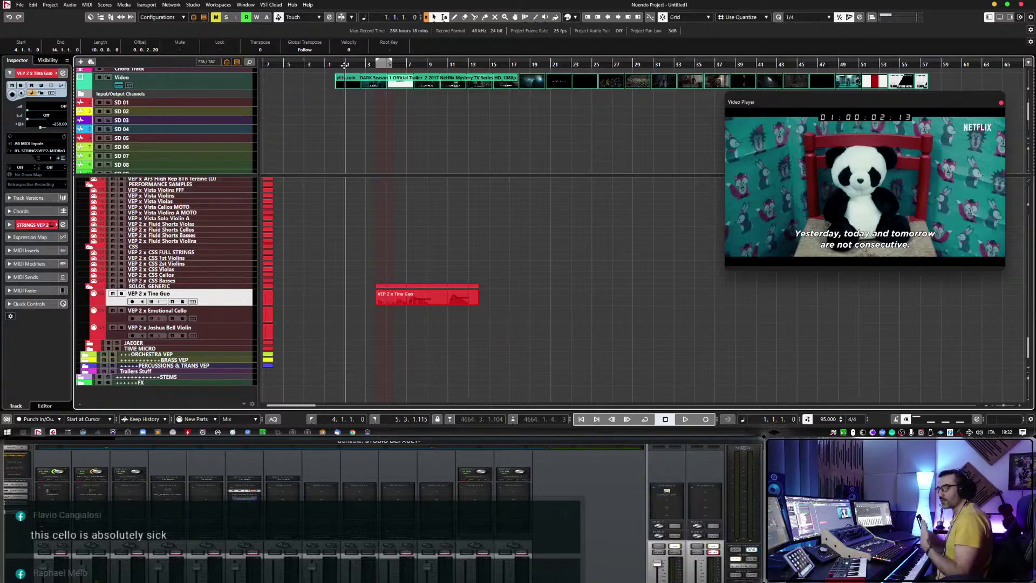
pyautogui.click(347, 64)
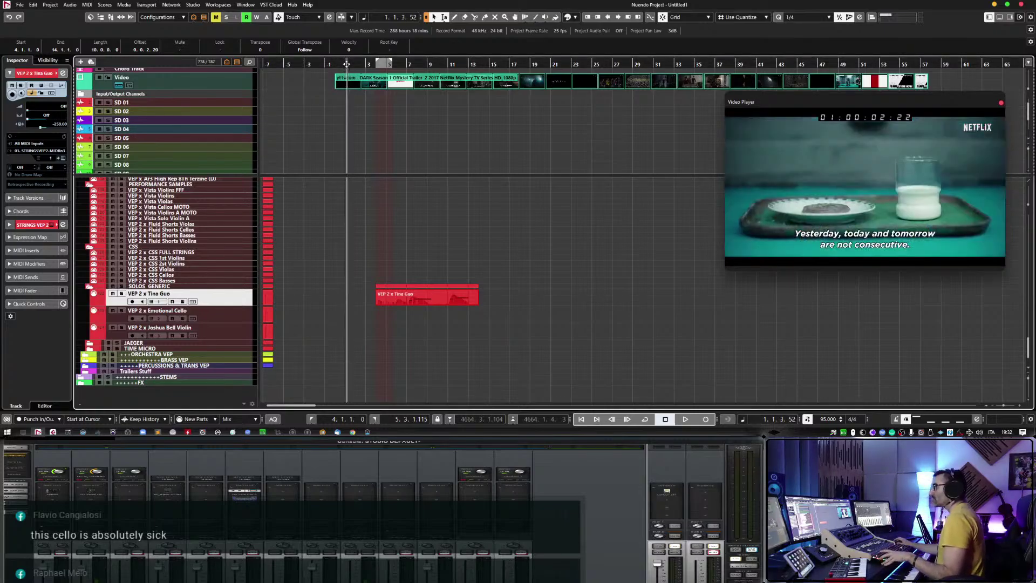
# Play the opening with the picture from about bar 0 to bar 4 while looking over the recorded strings parts.
pyautogui.click(361, 67)
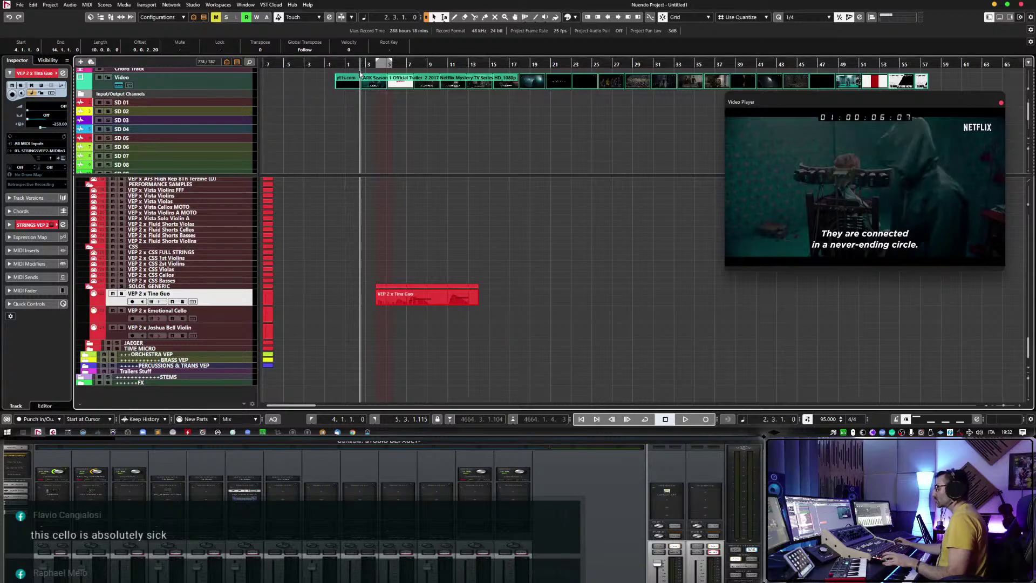
pyautogui.press('h')
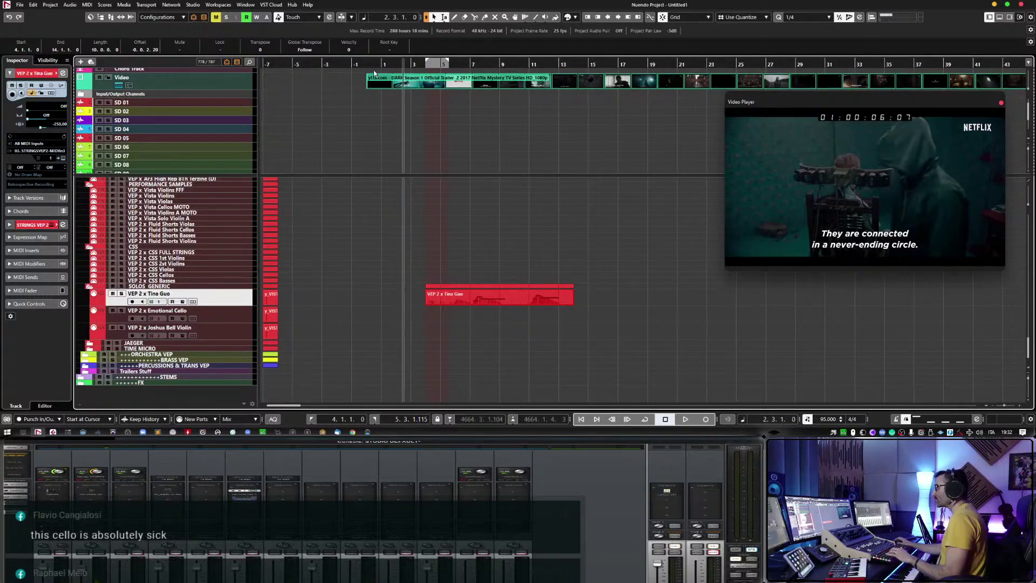
pyautogui.click(367, 64)
pyautogui.press('space')
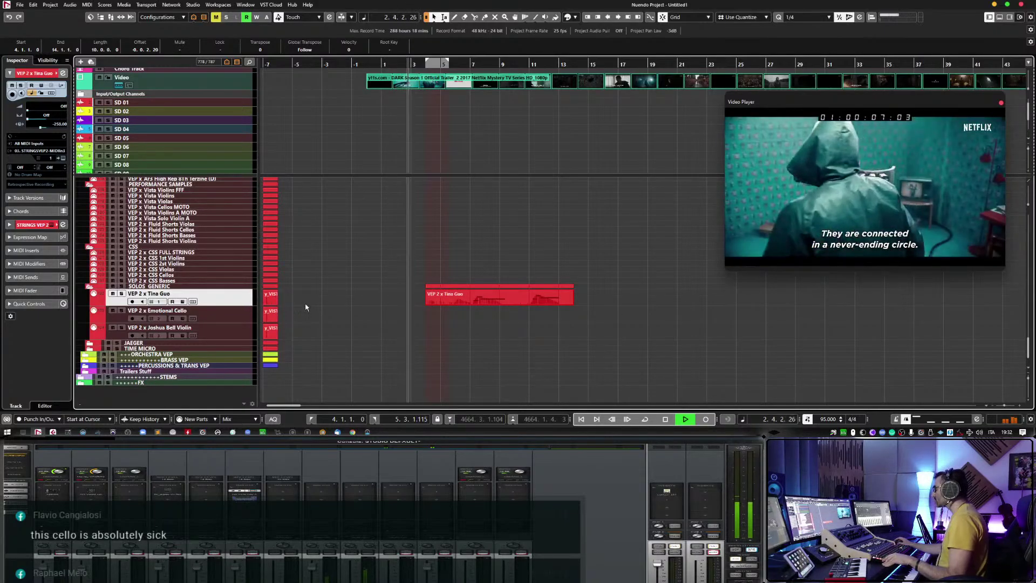
pyautogui.scroll(8, 313, 306)
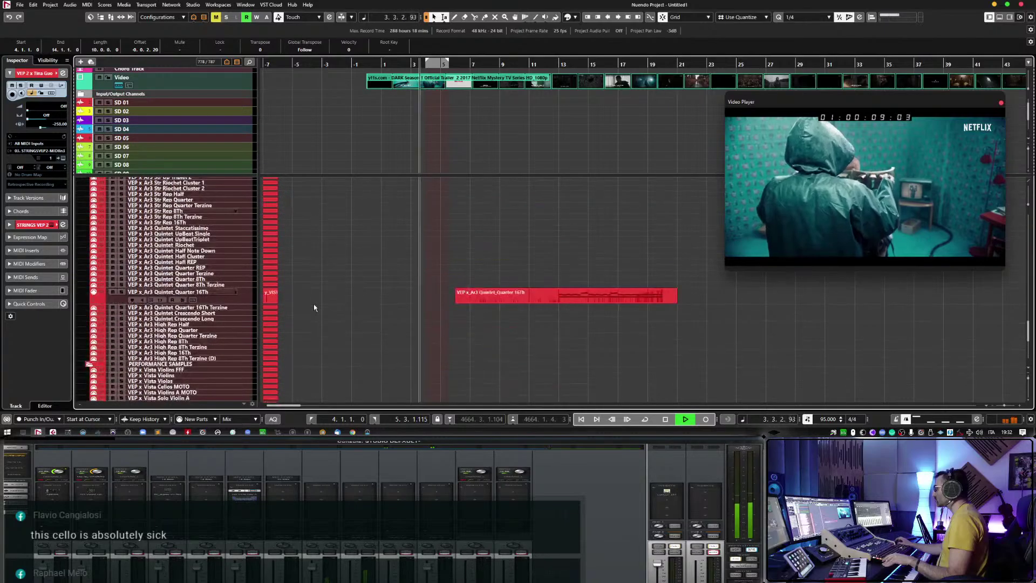
pyautogui.scroll(10, 314, 307)
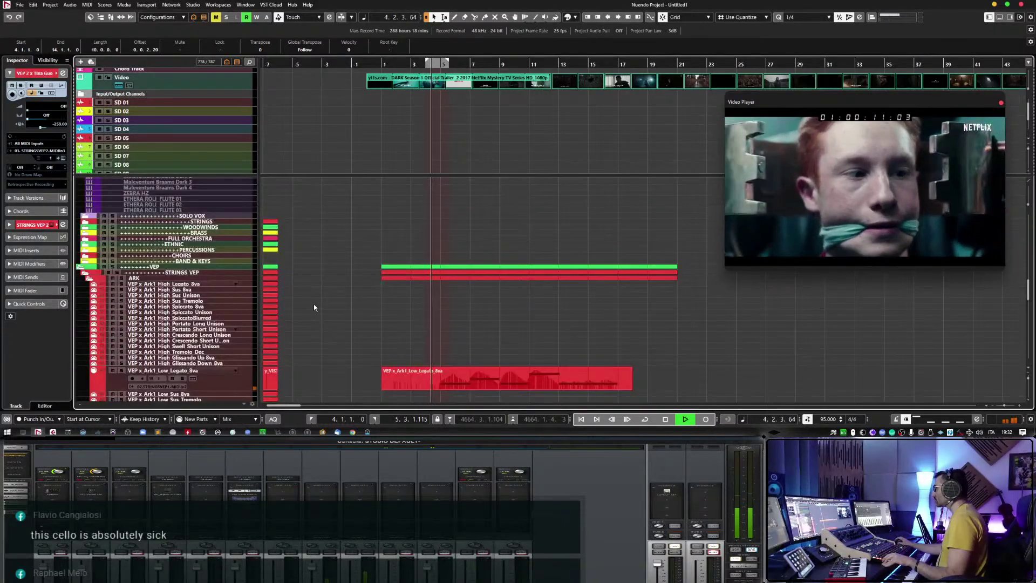
pyautogui.press('space')
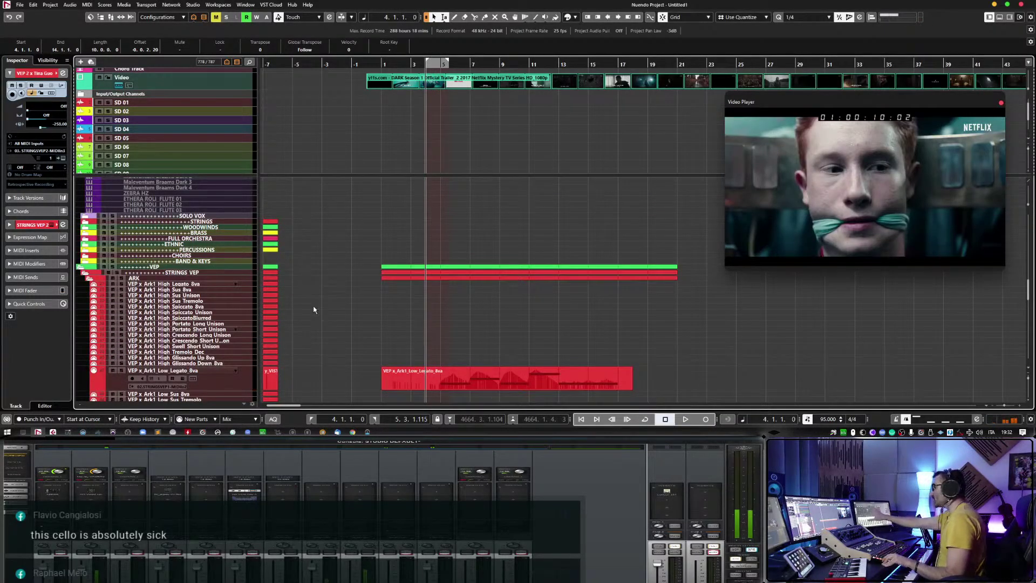
# Check the picture around bars 3 and 4, and play the opening again from just before bar 1.
pyautogui.click(417, 63)
pyautogui.moveTo(417, 63); pyautogui.dragTo(432, 63)
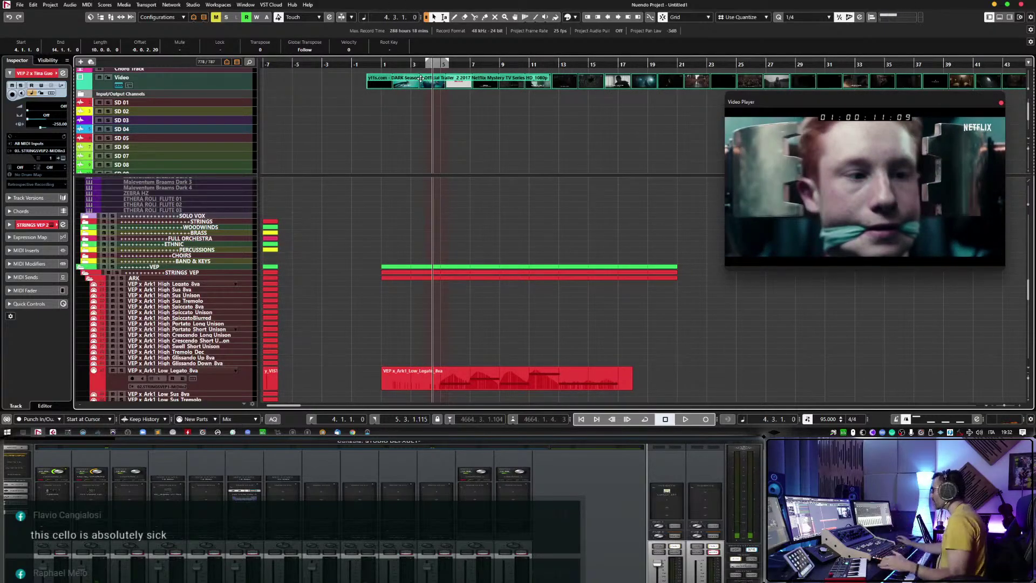
pyautogui.click(380, 64)
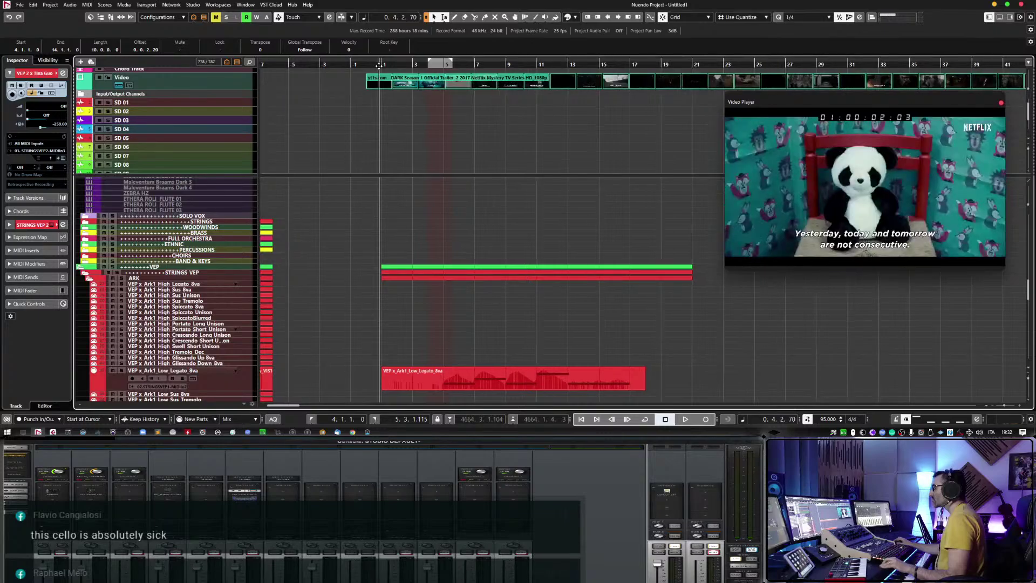
pyautogui.press('space')
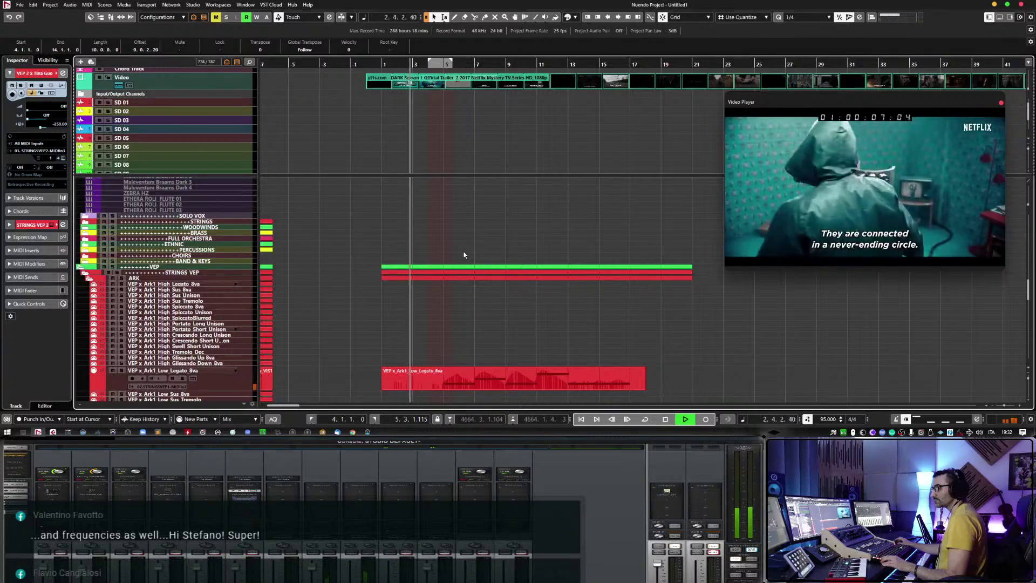
pyautogui.scroll(-3, 464, 255)
pyautogui.press('space')
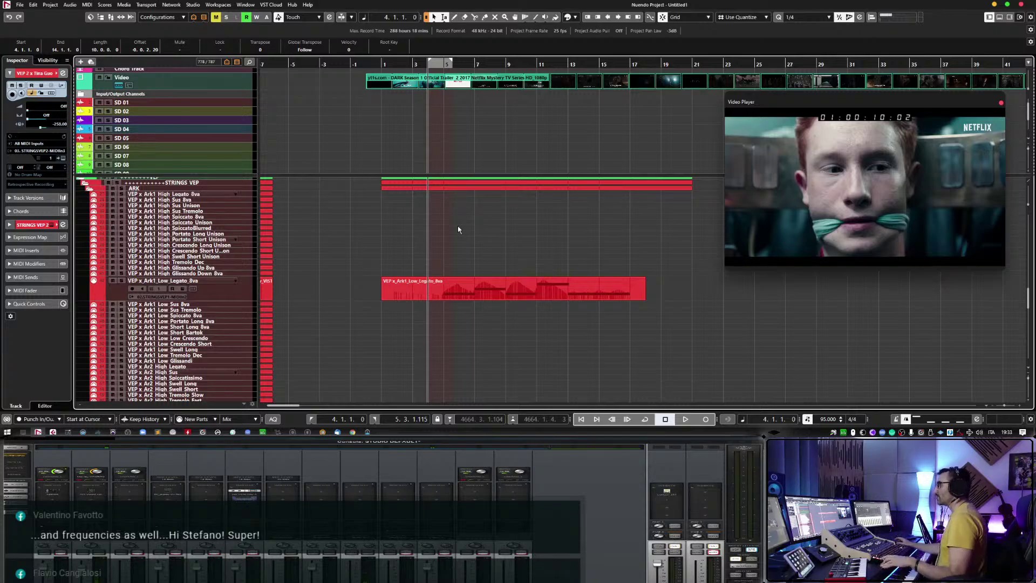
# Collapse the upper section of the divided track list, and check the trailer picture between bars 2 and 4.
pyautogui.moveTo(324, 174); pyautogui.dragTo(336, 78)
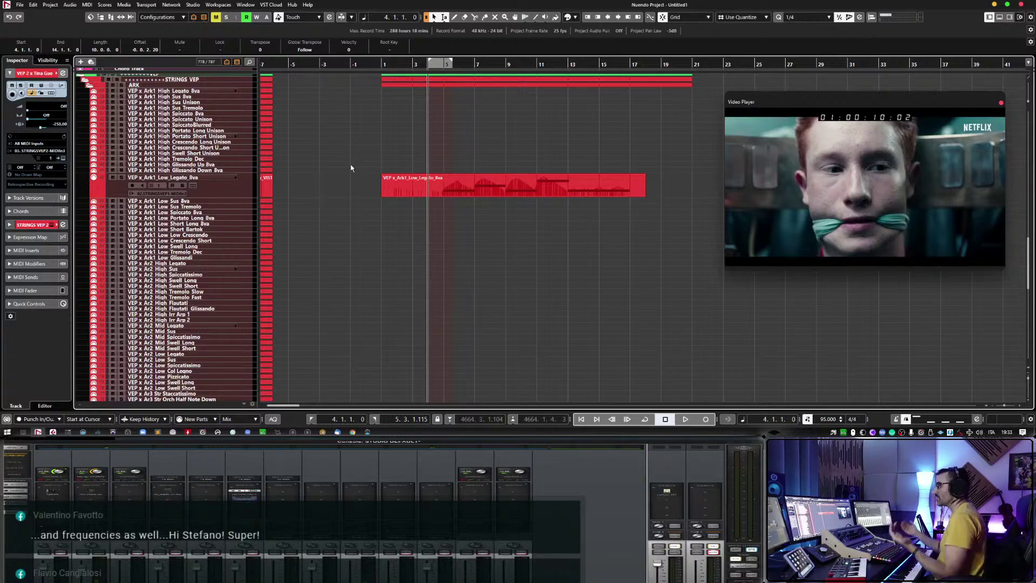
pyautogui.click(401, 65)
pyautogui.click(413, 65)
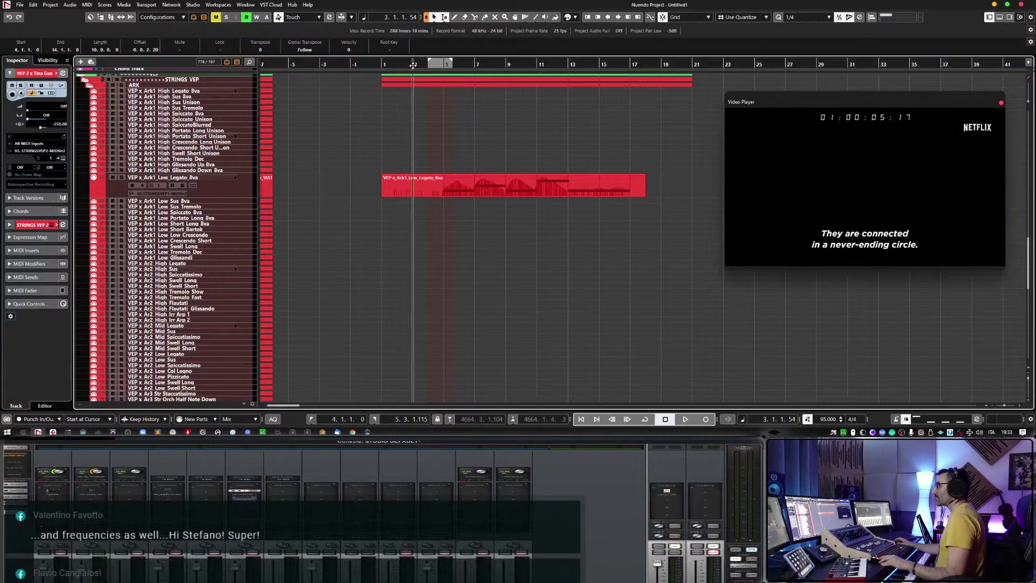
pyautogui.click(428, 65)
pyautogui.click(433, 64)
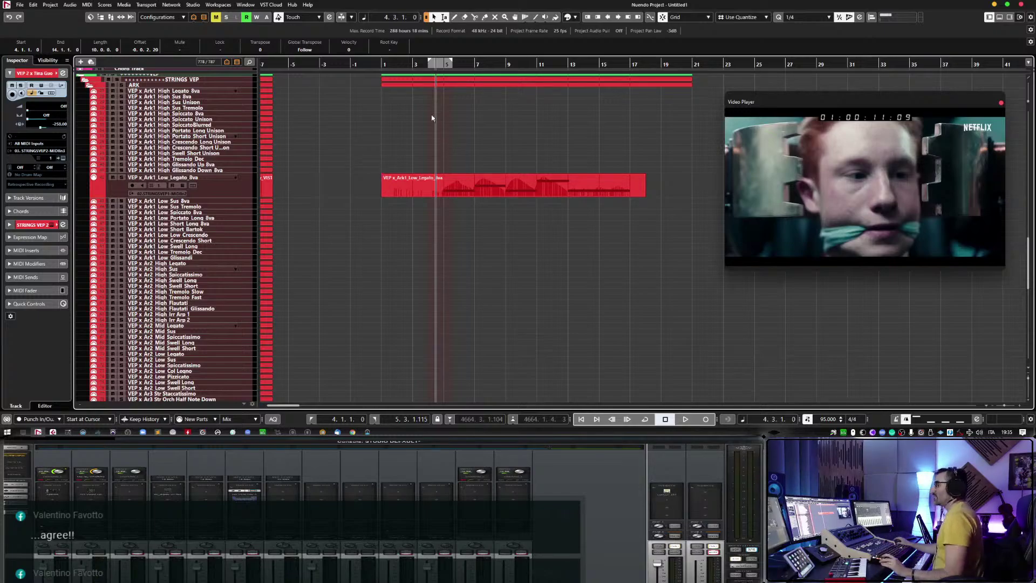
# Check the picture at bar 3, and play the score with the video from about bar 4 to bar 8.
pyautogui.click(412, 64)
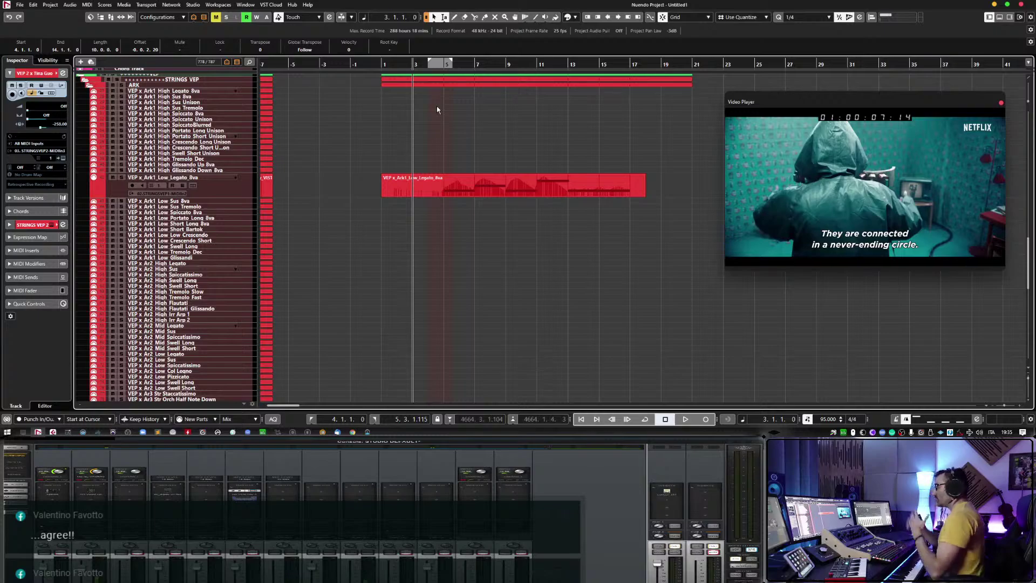
pyautogui.click(440, 63)
pyautogui.press('space')
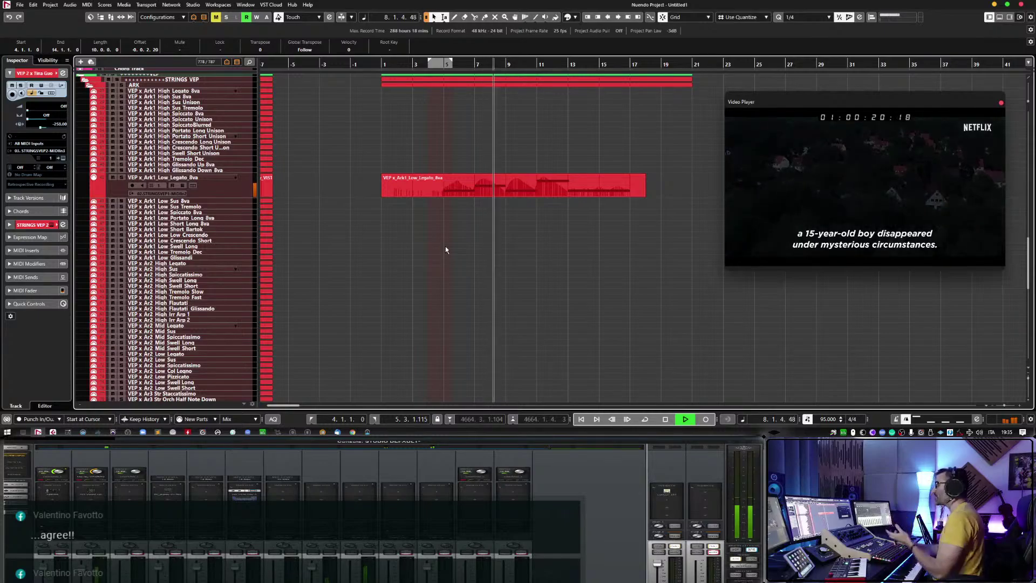
pyautogui.press('space')
# Play the Ark low legato entrance against the picture from the middle of bar 2 to bar 4.
pyautogui.scroll(6, 445, 250)
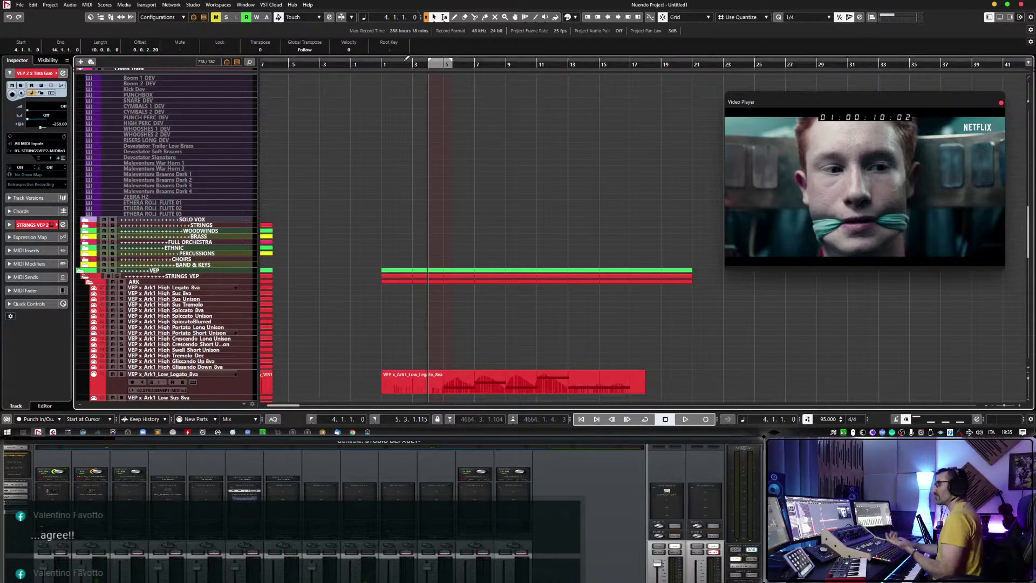
pyautogui.click(401, 83)
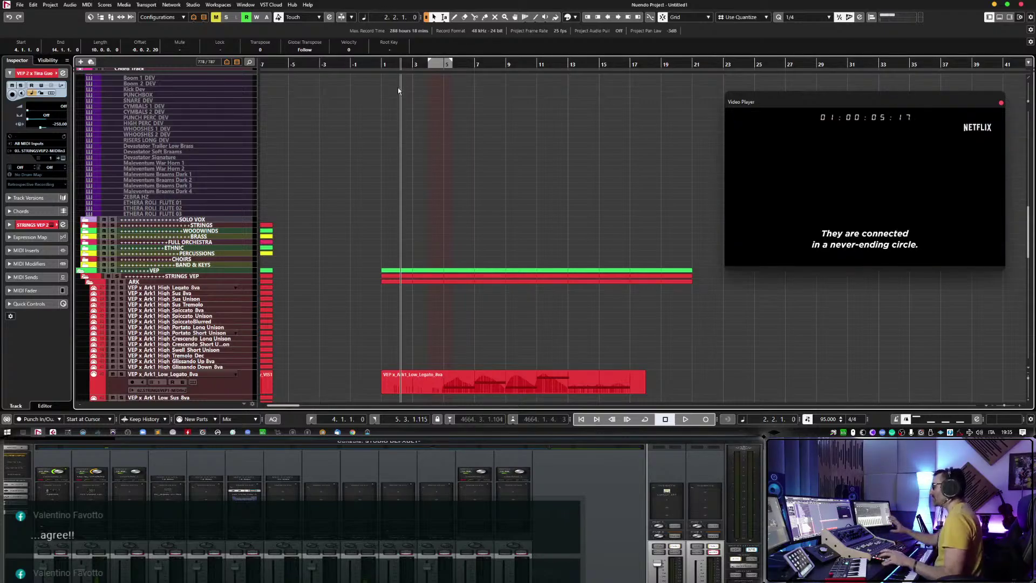
pyautogui.press('space')
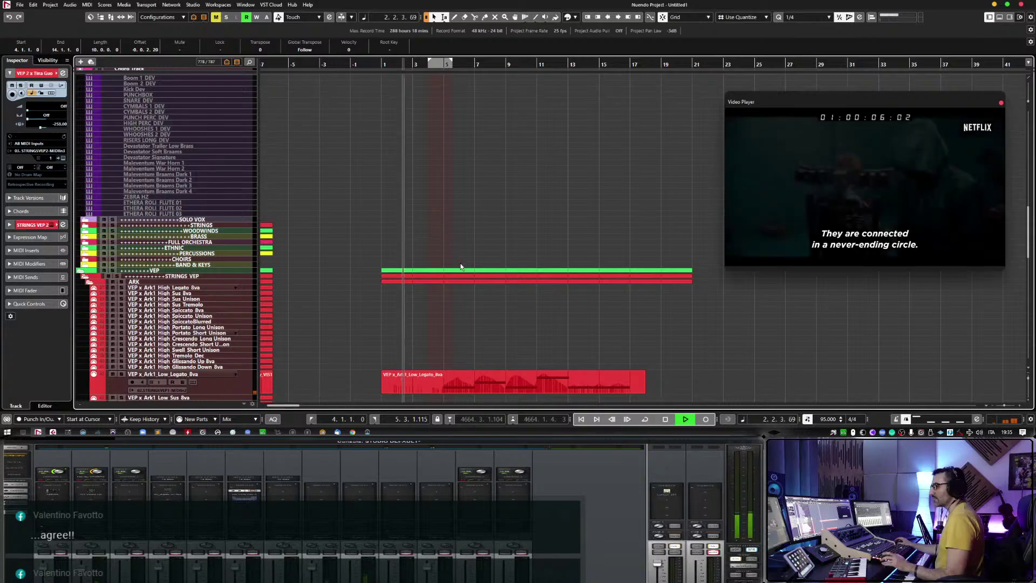
pyautogui.scroll(-3, 645, 309)
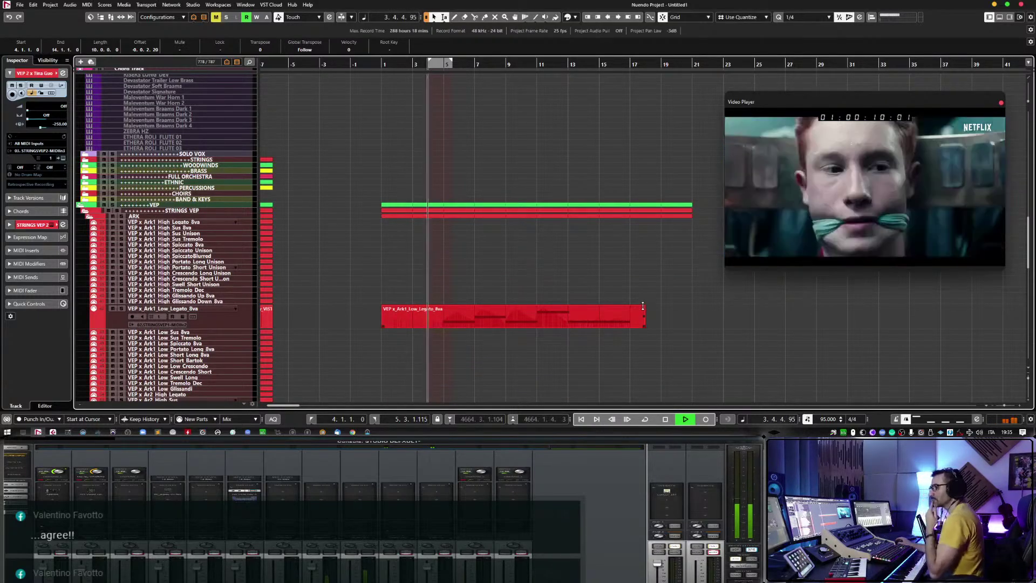
pyautogui.scroll(-3, 642, 306)
pyautogui.press('space')
# Open the Unify instrument on the last ETEHRA UNIFY 4 (D) track and load the Trailer Kit 02 patch from its browser.
pyautogui.scroll(15, 643, 308)
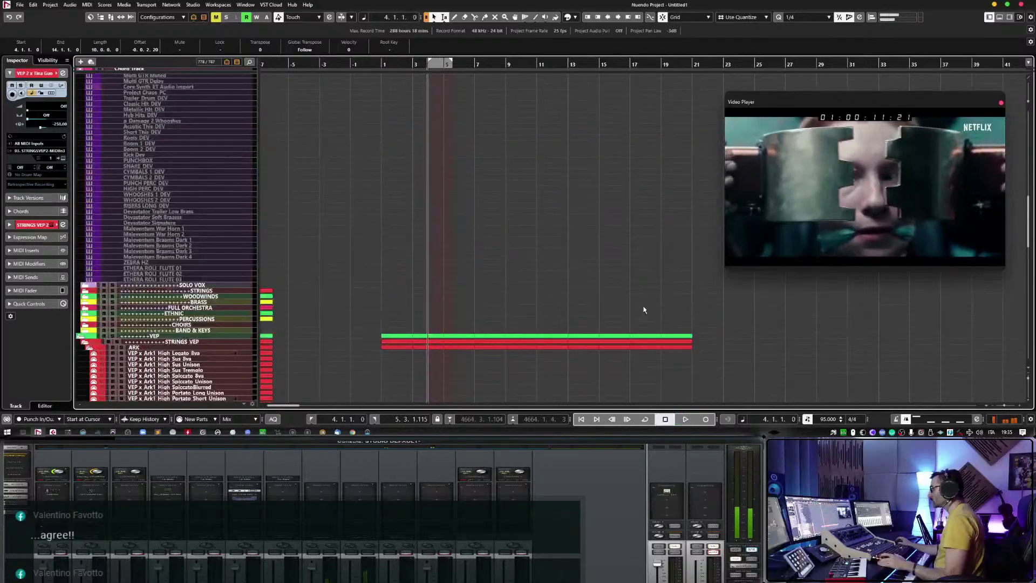
pyautogui.click(245, 264)
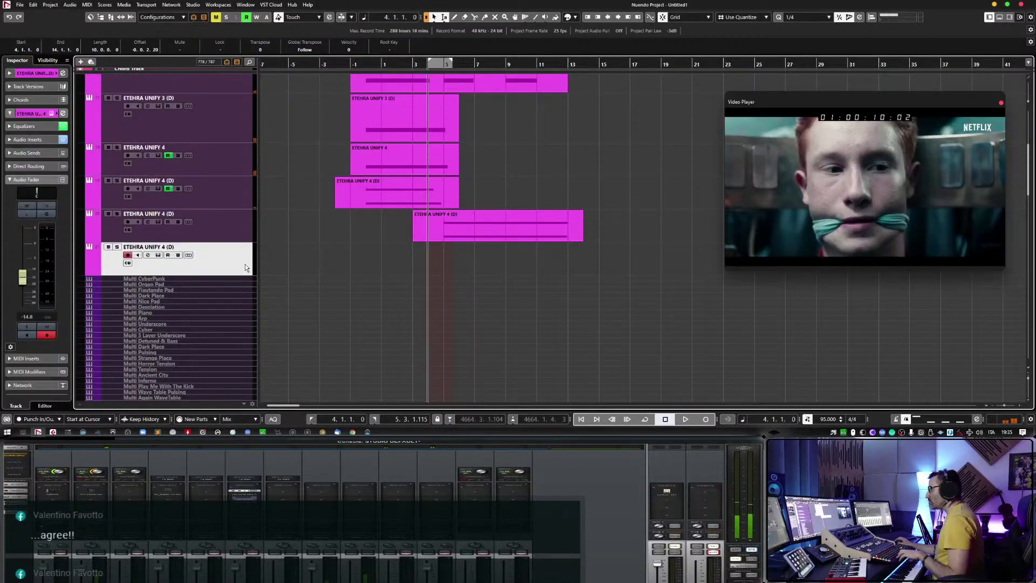
pyautogui.click(153, 258)
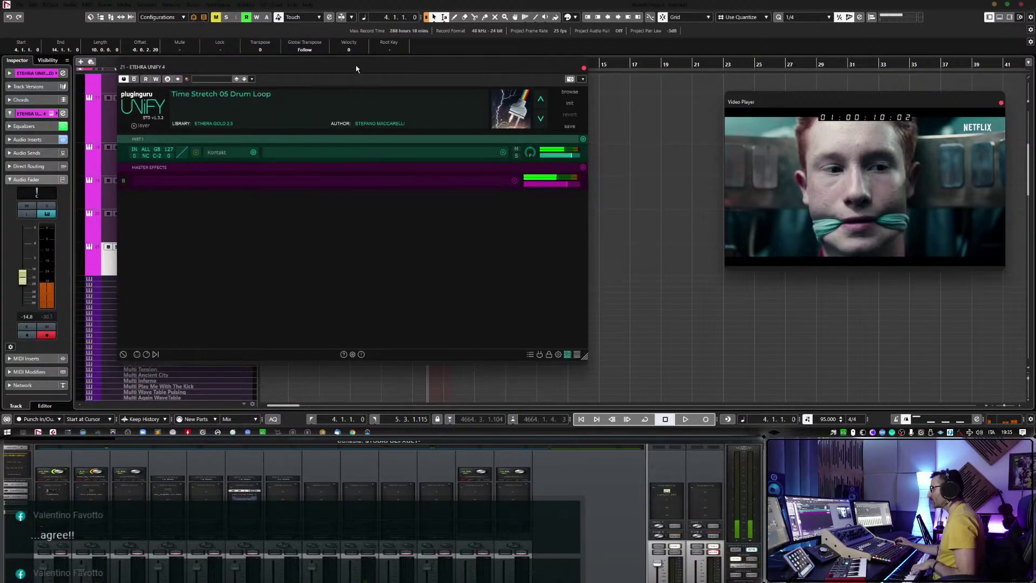
pyautogui.moveTo(357, 67); pyautogui.dragTo(422, 74)
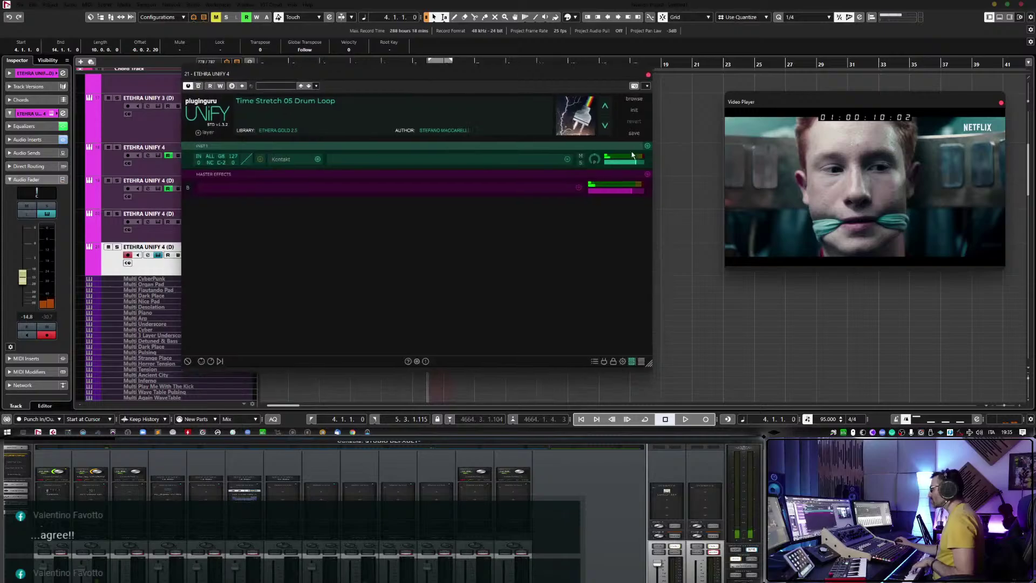
pyautogui.click(634, 99)
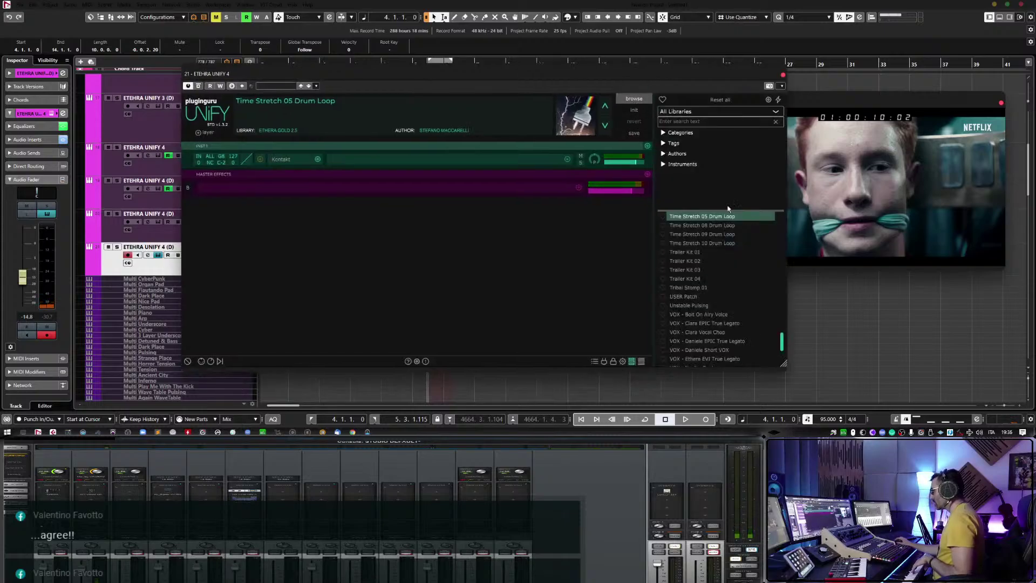
pyautogui.click(685, 262)
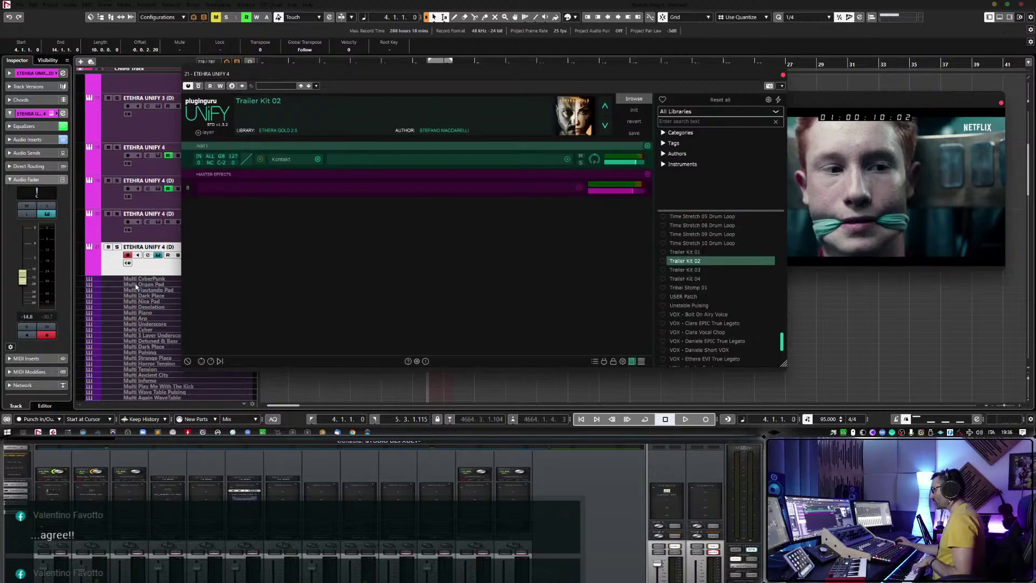
# Switch to the Trailer Kit 03 patch, open its Kontakt instrument, and set the track's level to about -11 dB.
pyautogui.click(127, 263)
pyautogui.moveTo(28, 281); pyautogui.dragTo(30, 259)
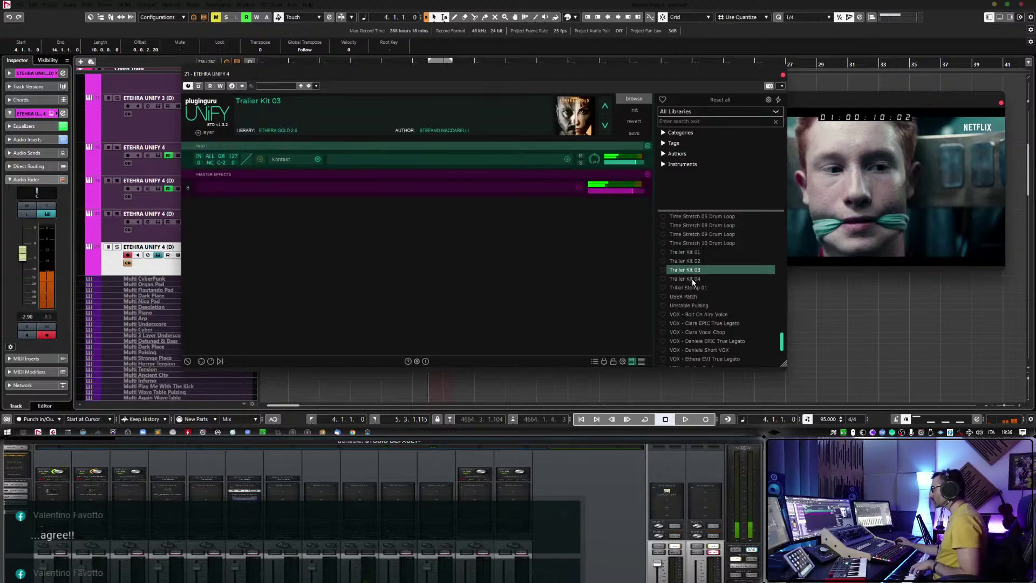
pyautogui.click(288, 182)
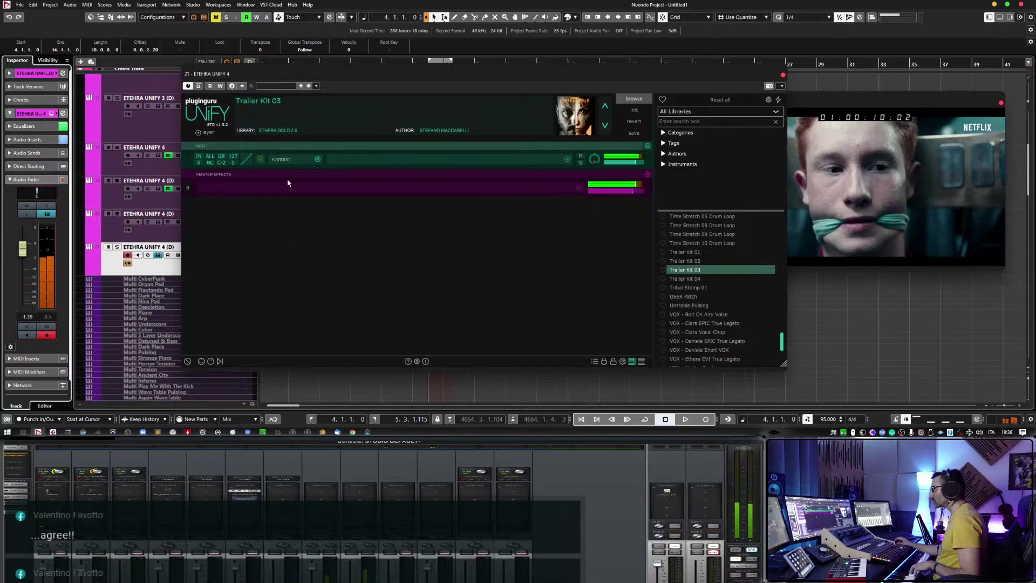
pyautogui.click(281, 160)
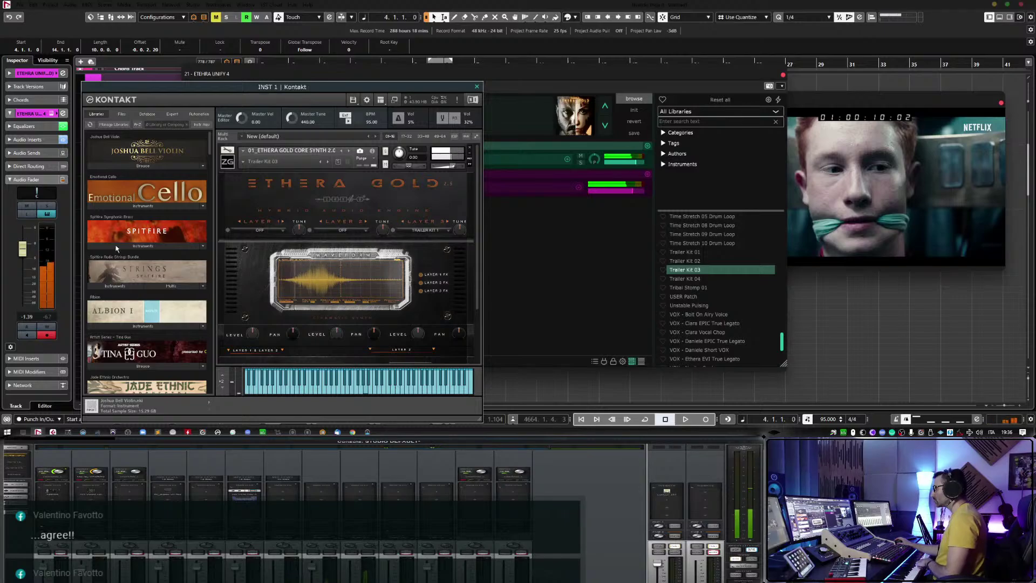
pyautogui.moveTo(30, 252); pyautogui.dragTo(31, 275)
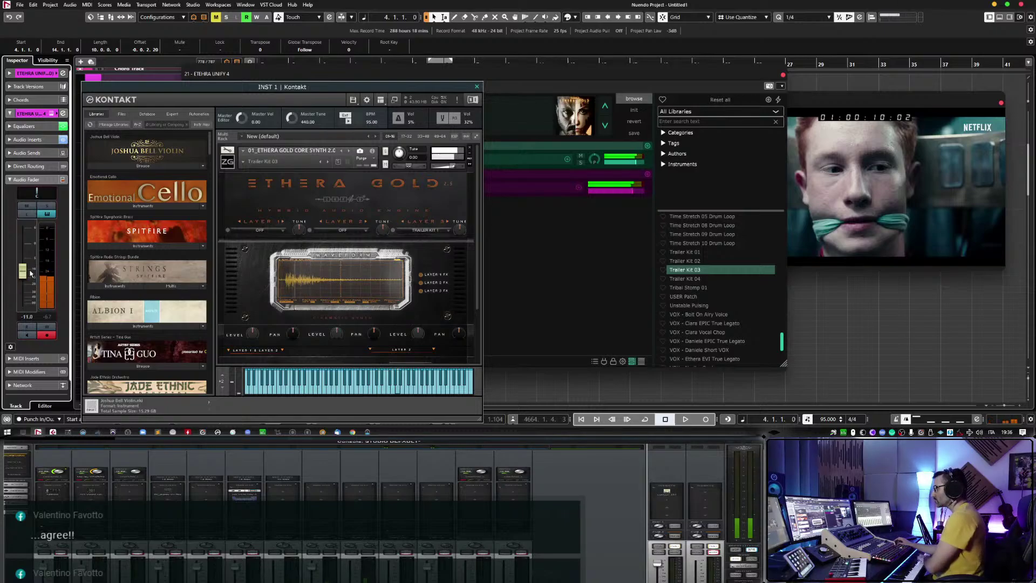
pyautogui.moveTo(29, 269)
pyautogui.mouseDown()
pyautogui.moveTo(31, 249)
pyautogui.moveTo(28, 267)
pyautogui.mouseUp()
# Adjust the equalizer curve of the Trailer Kit 03 track and close its equalizer settings.
pyautogui.click(24, 126)
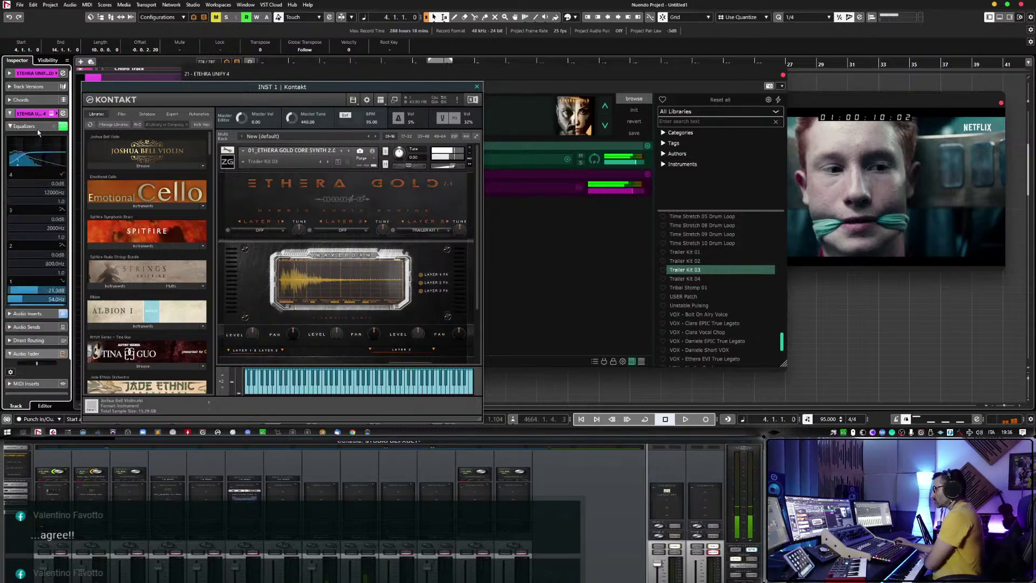
pyautogui.moveTo(29, 158); pyautogui.dragTo(28, 160)
pyautogui.click(35, 127)
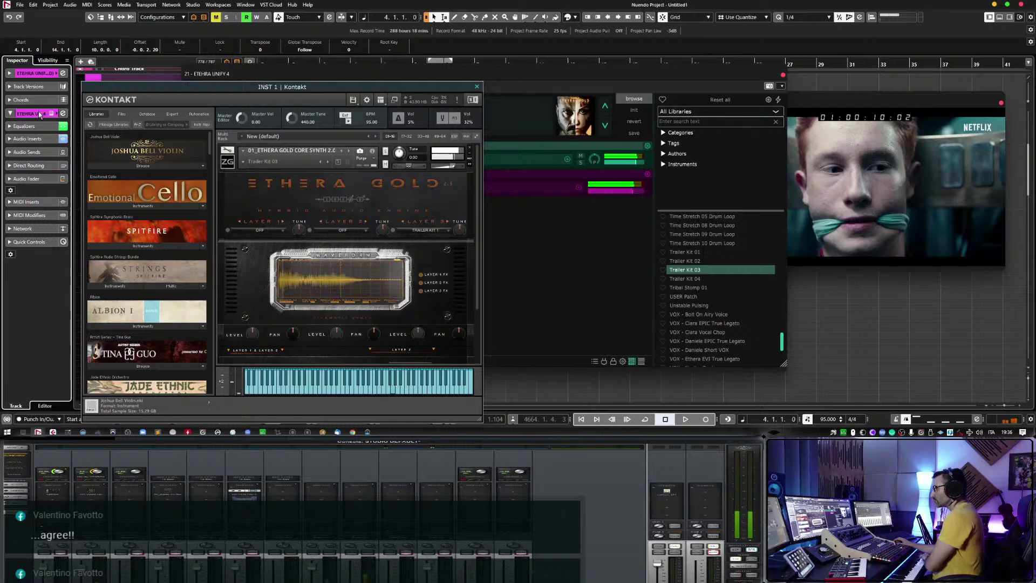
# Open the track's Virtual Mix Rack insert, lower the Trimmer's trim, and set the FG-N line gain to 0 dB.
pyautogui.click(35, 114)
pyautogui.click(35, 115)
pyautogui.click(27, 139)
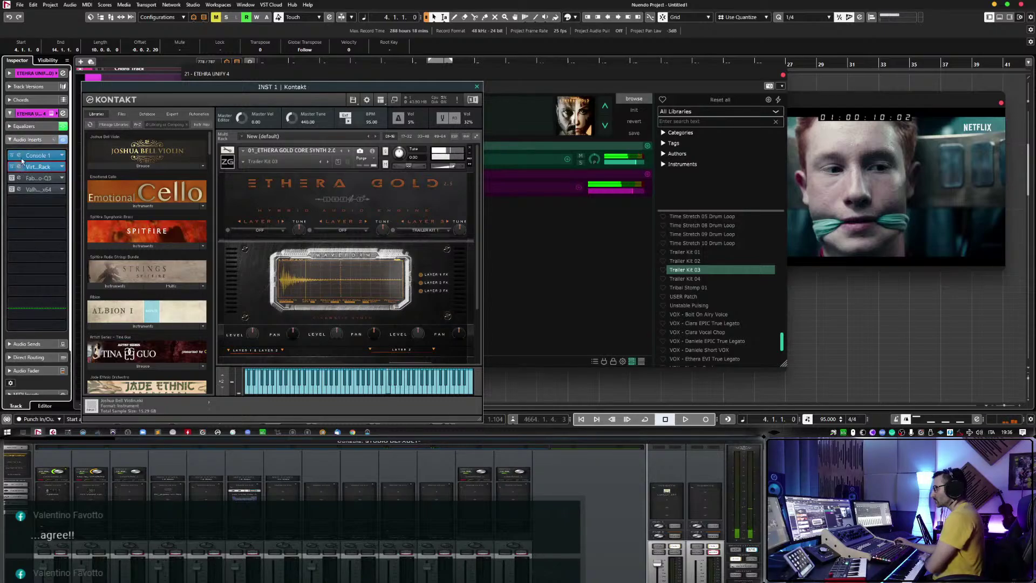
pyautogui.click(25, 166)
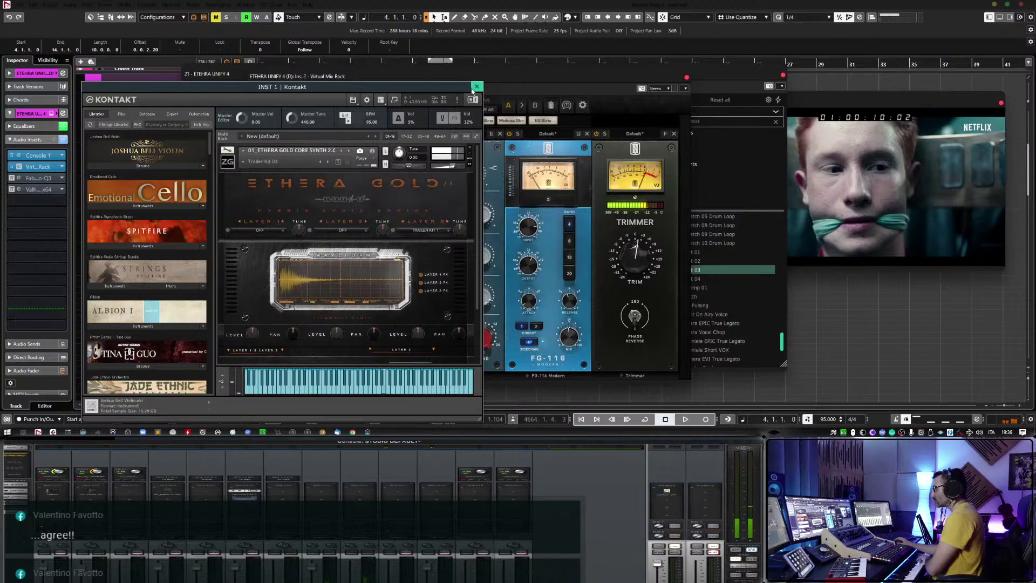
pyautogui.click(597, 232)
pyautogui.moveTo(635, 252); pyautogui.dragTo(634, 272)
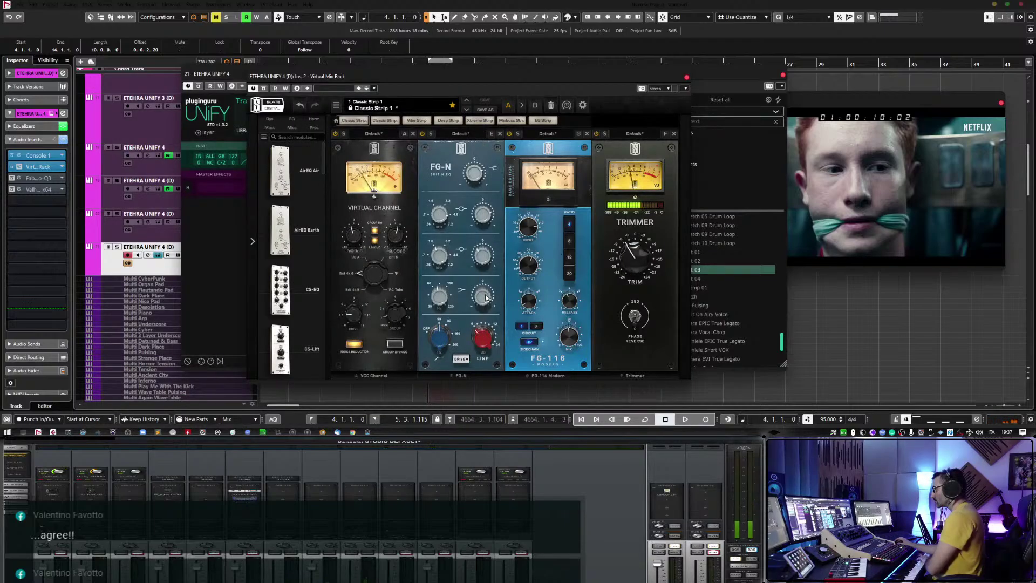
pyautogui.moveTo(483, 330); pyautogui.dragTo(483, 330)
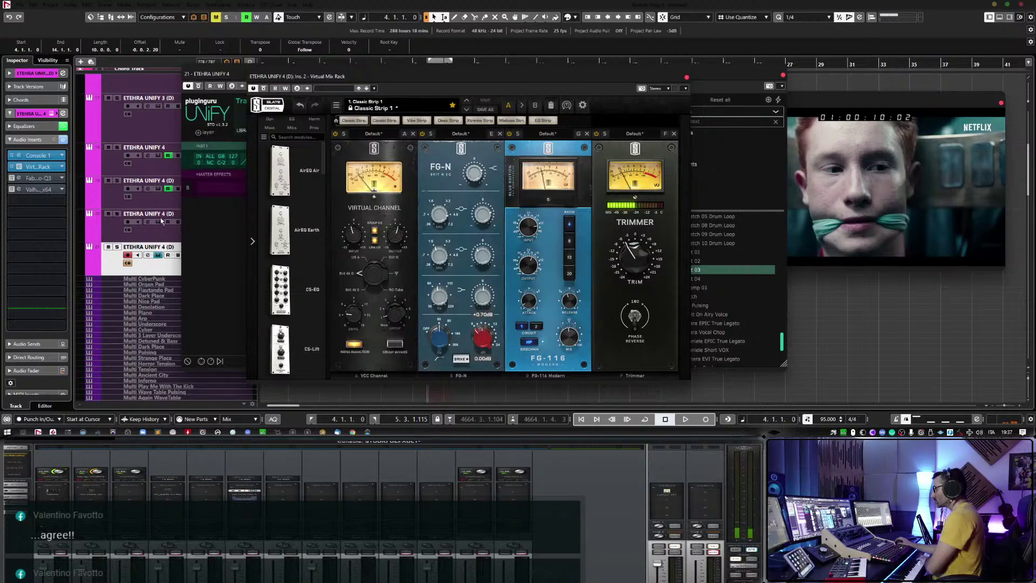
# Show the Trailer Kit 03 track's audio fader and set its level to about -2.18 dB.
pyautogui.click(27, 140)
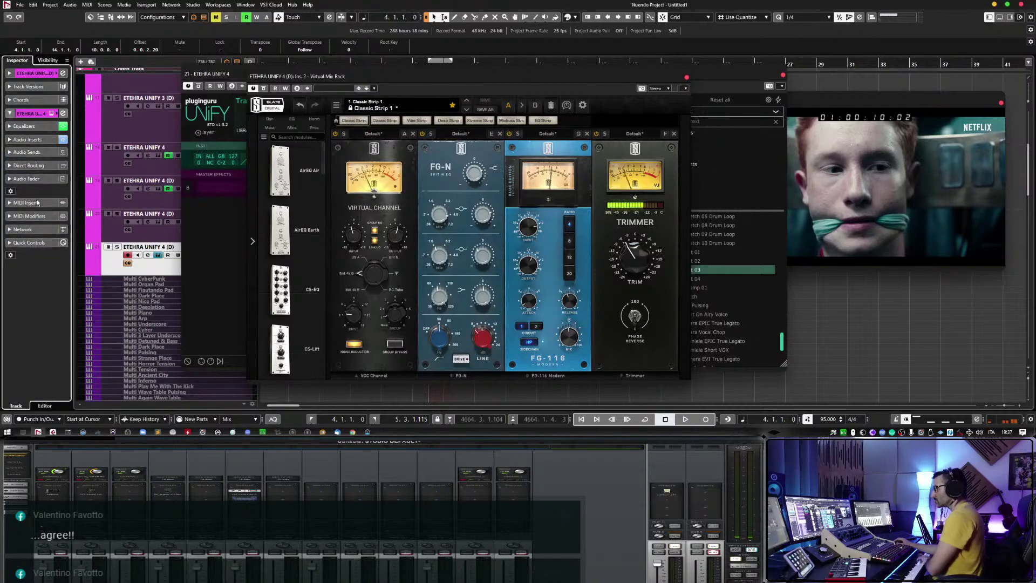
pyautogui.click(30, 178)
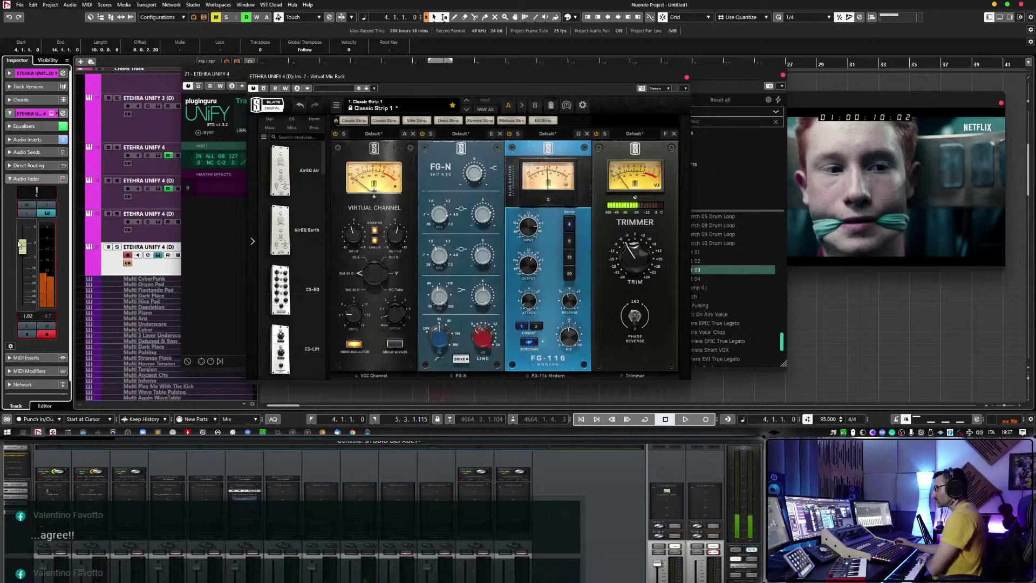
pyautogui.moveTo(28, 250); pyautogui.dragTo(29, 254)
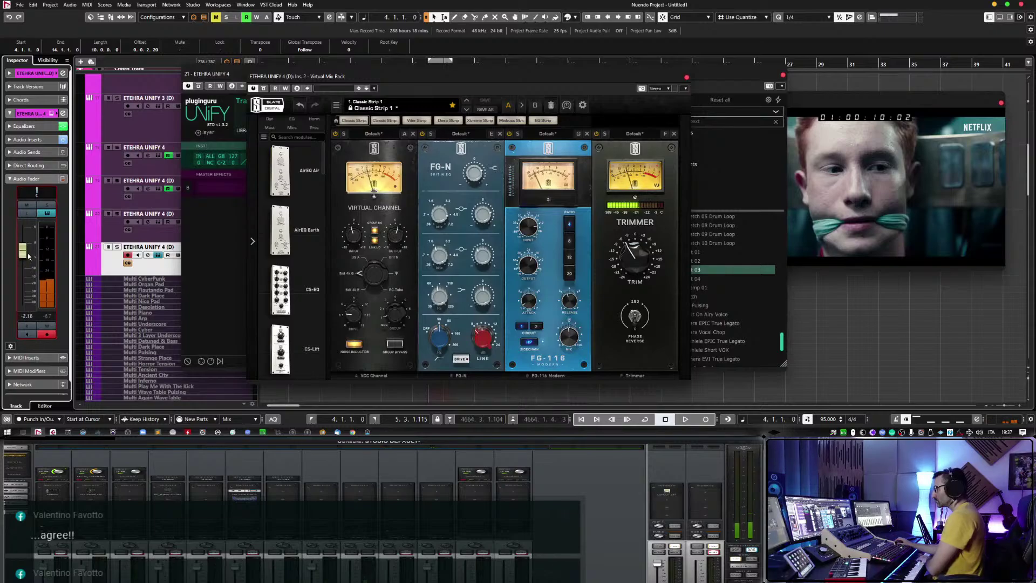
# Adjust the FG-N low filter in Virtual Mix Rack, set the Trimmer's trim to about -0.84 dB, and close the rack.
pyautogui.moveTo(441, 339); pyautogui.dragTo(442, 345)
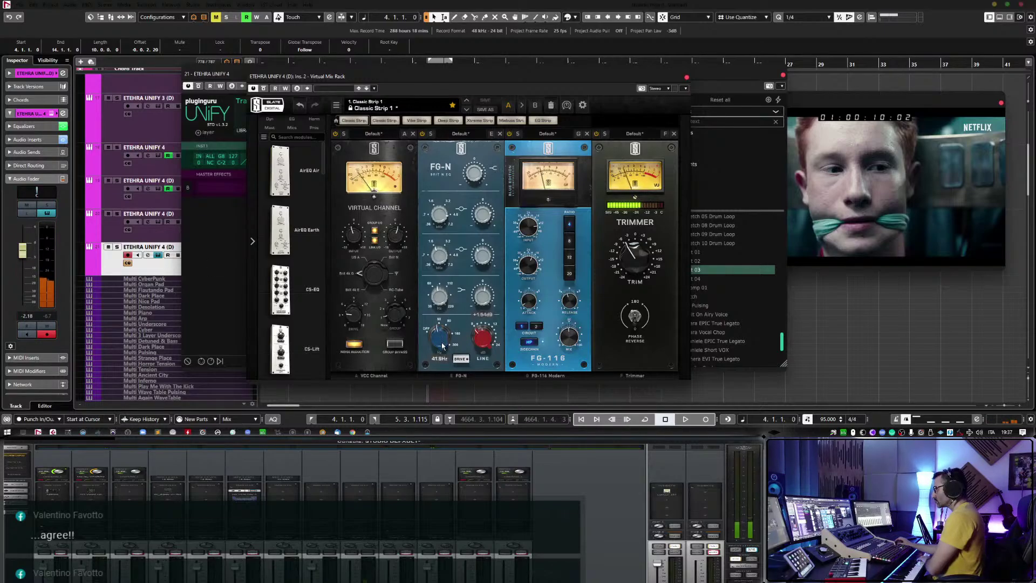
pyautogui.moveTo(487, 293)
pyautogui.moveTo(635, 254); pyautogui.dragTo(637, 247)
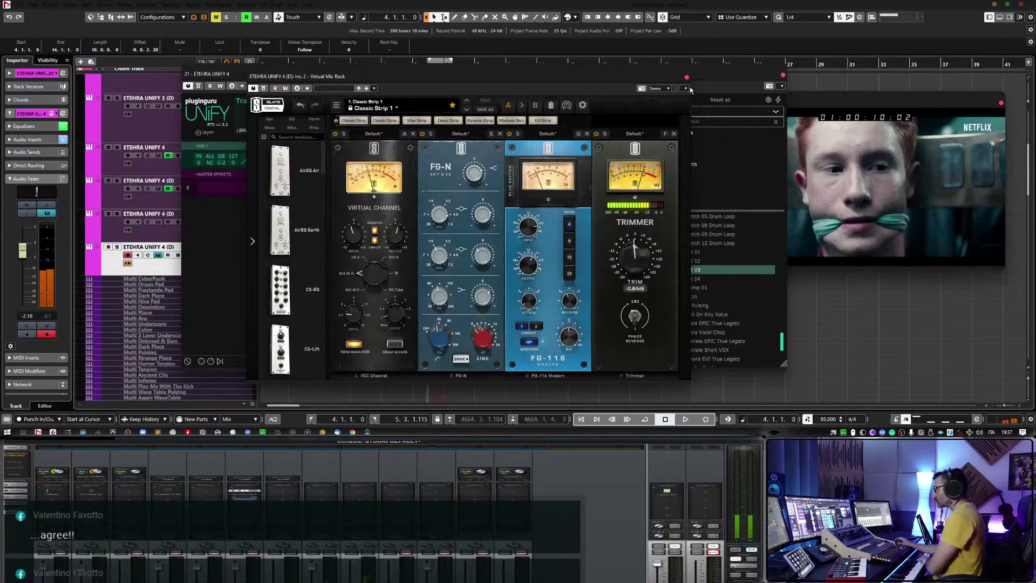
pyautogui.moveTo(352, 247)
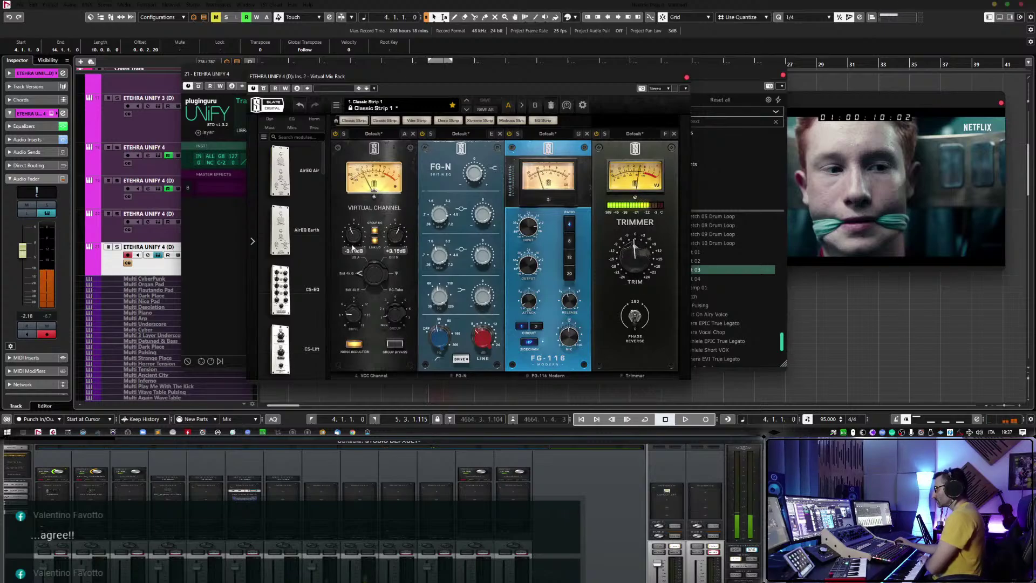
pyautogui.scroll(1, 352, 247)
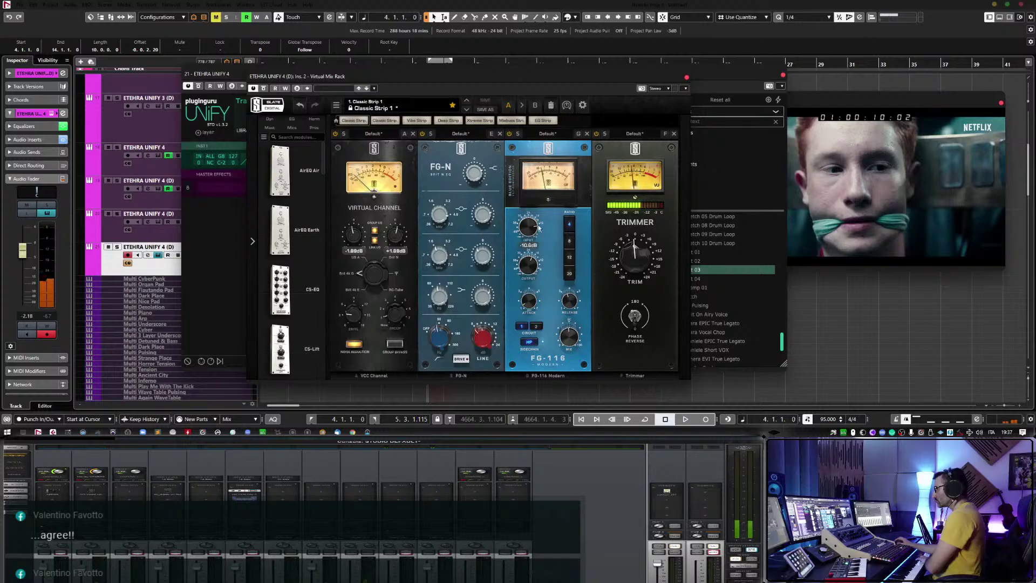
pyautogui.moveTo(533, 268)
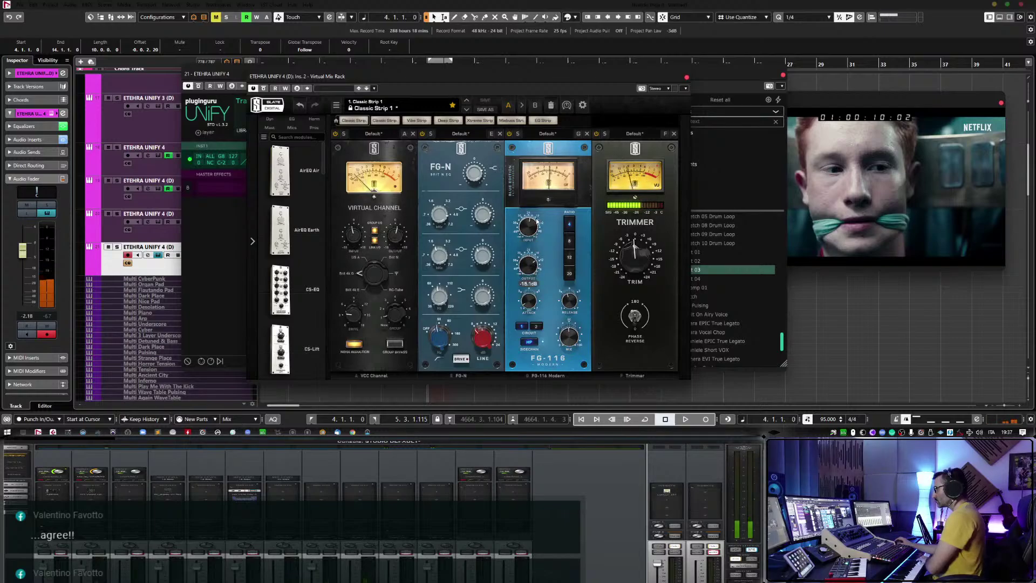
pyautogui.click(686, 78)
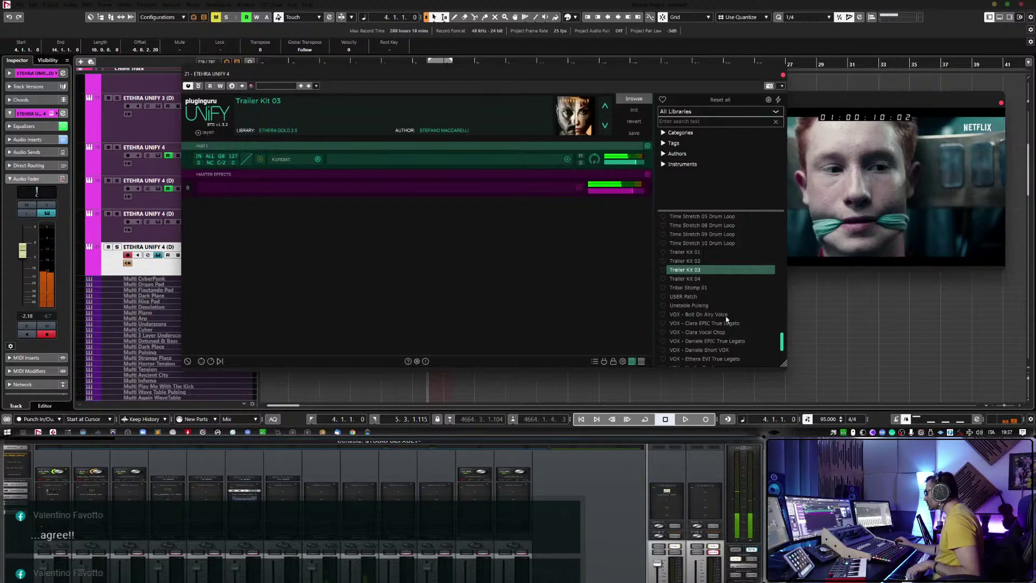
# Search the Unify patch browser for "vox text" and "vox", and examine the listed vocal patches.
pyautogui.scroll(-3, 726, 320)
pyautogui.scroll(-3, 724, 325)
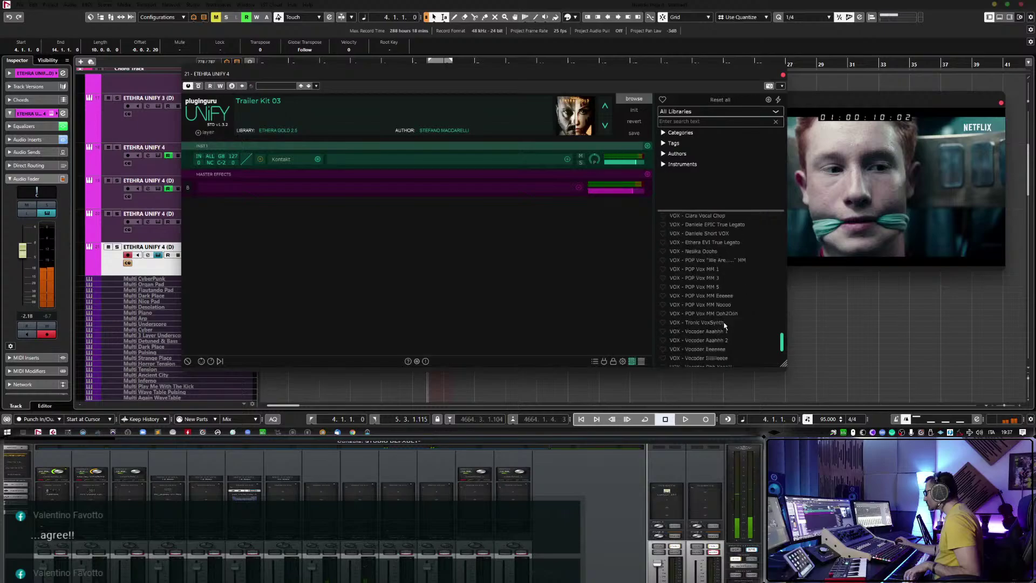
pyautogui.scroll(-1, 724, 325)
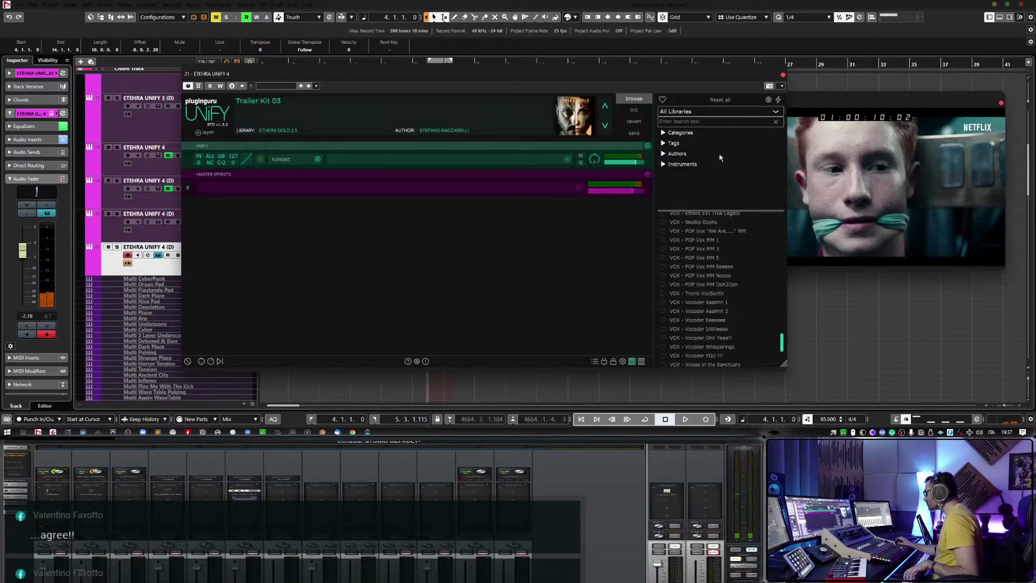
pyautogui.click(701, 121)
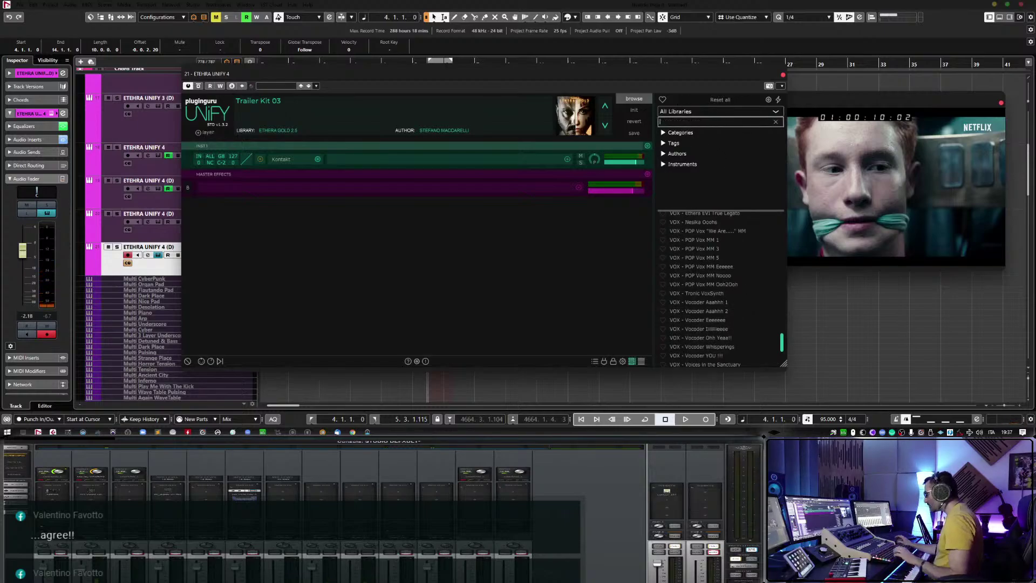
pyautogui.write('vox tex')
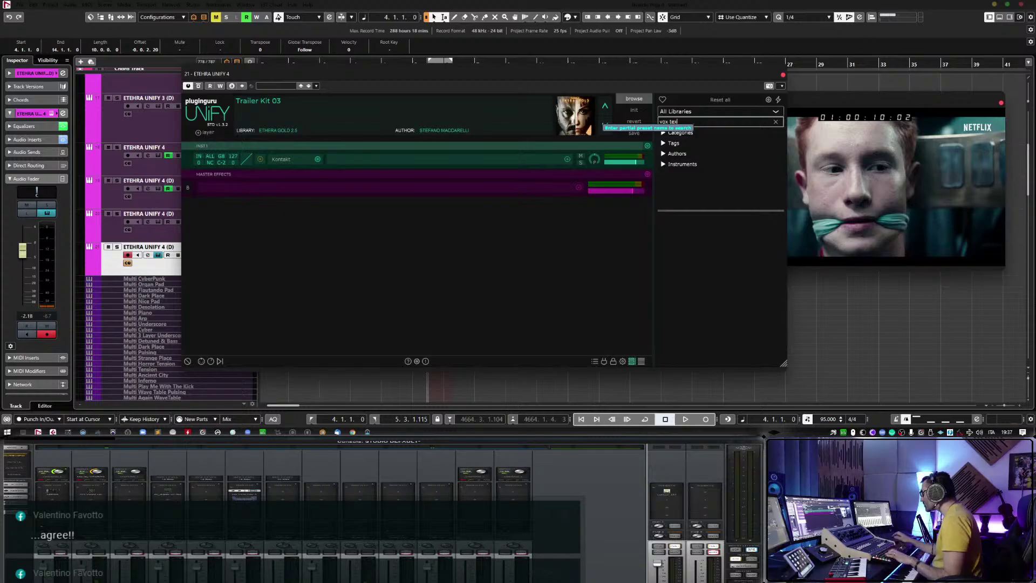
pyautogui.write('t')
pyautogui.press('BackSpace')
pyautogui.press('BackSpace')
pyautogui.press('BackSpace')
pyautogui.press('BackSpace')
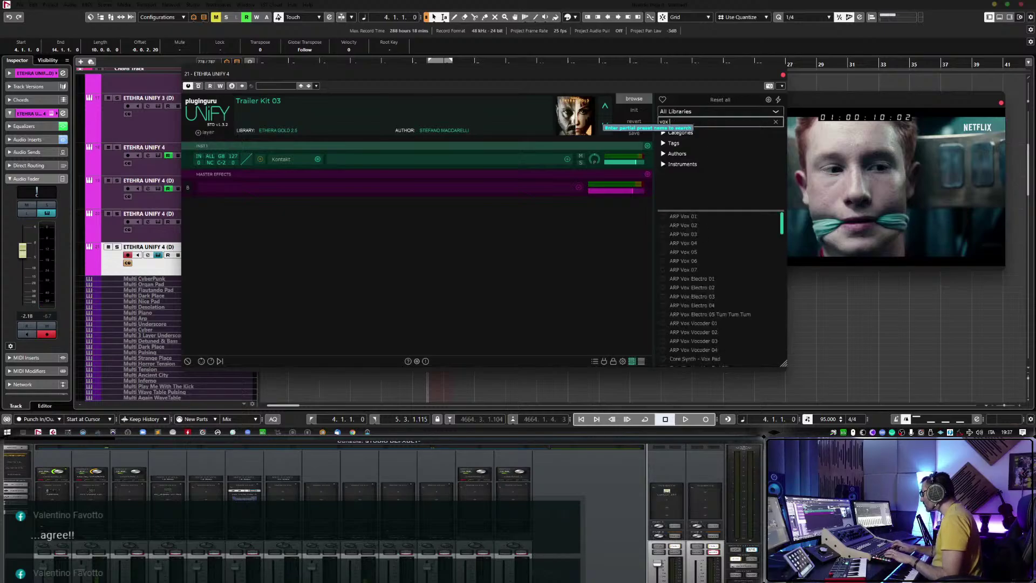
pyautogui.scroll(-10, 719, 312)
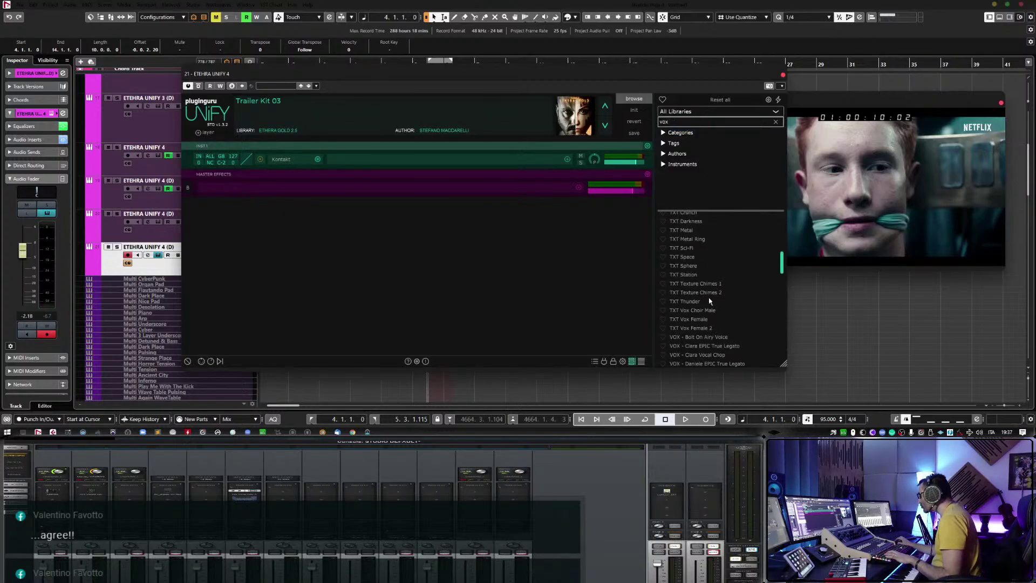
pyautogui.scroll(2, 699, 281)
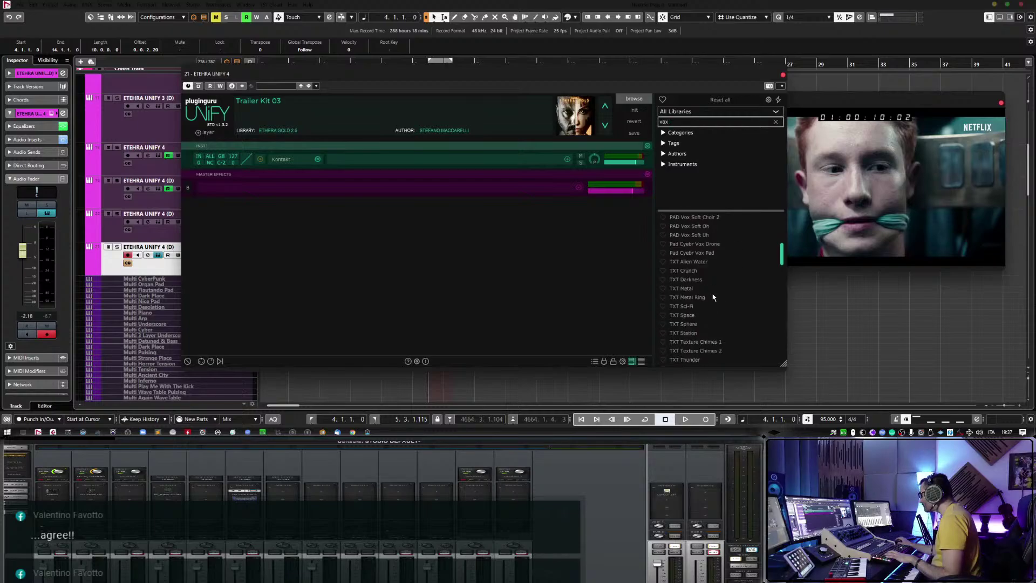
pyautogui.scroll(-3, 703, 291)
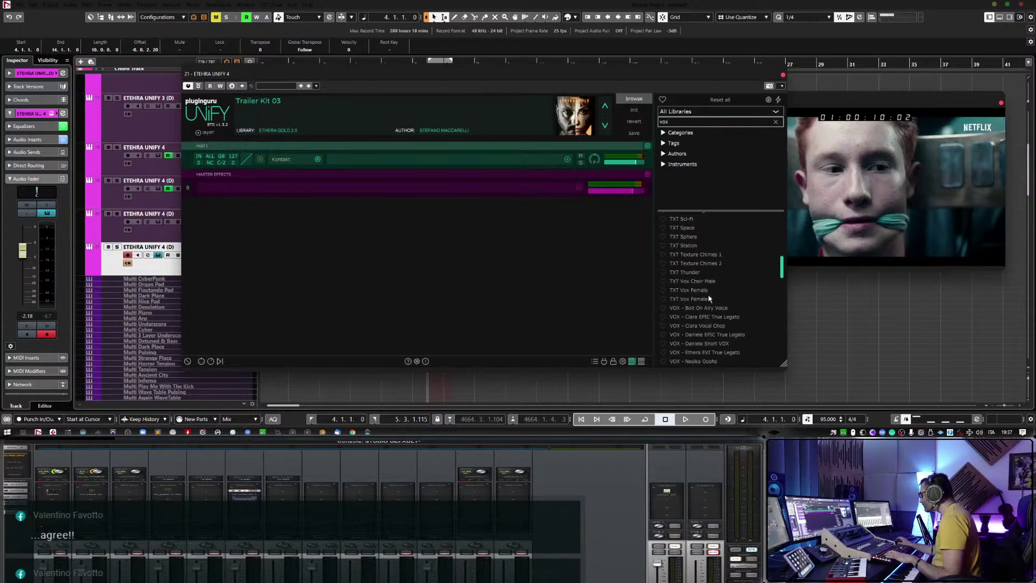
pyautogui.scroll(-3, 709, 300)
pyautogui.scroll(-5, 720, 306)
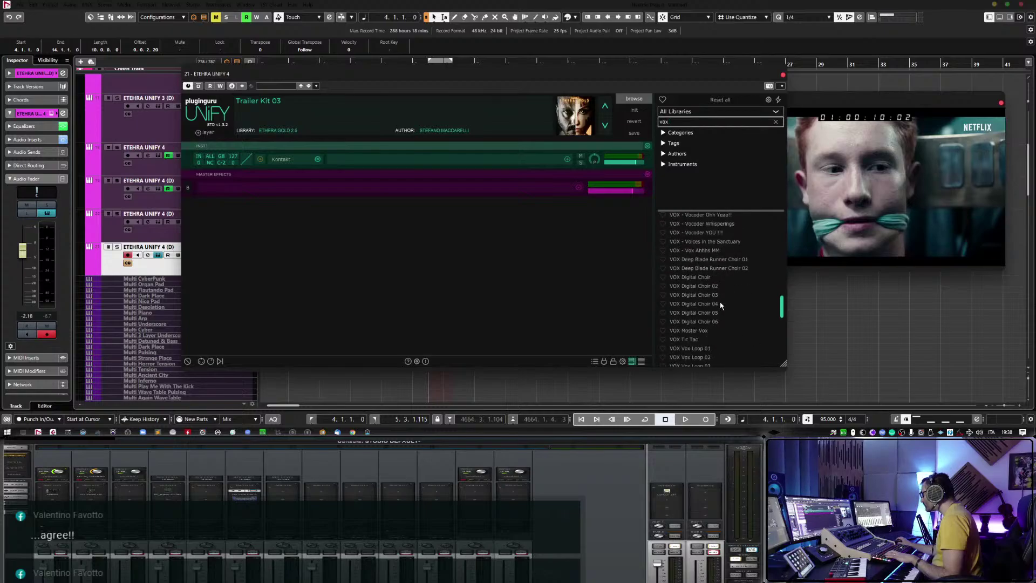
pyautogui.scroll(-2, 720, 305)
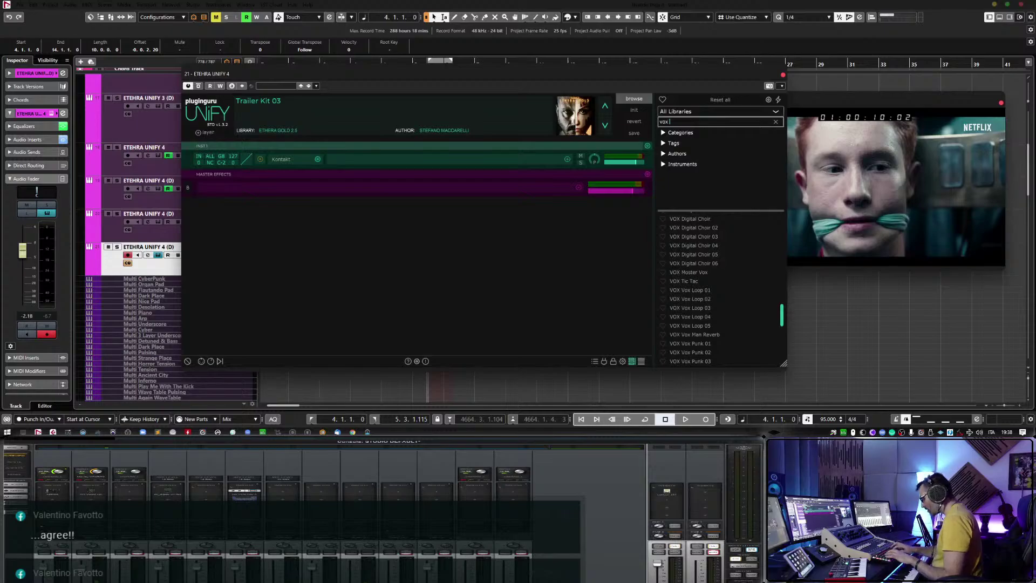
# Replace the patch search term with "infer" and load the Dante's Inferno patch.
pyautogui.press('BackSpace')
pyautogui.press('BackSpace')
pyautogui.press('BackSpace')
pyautogui.press('BackSpace')
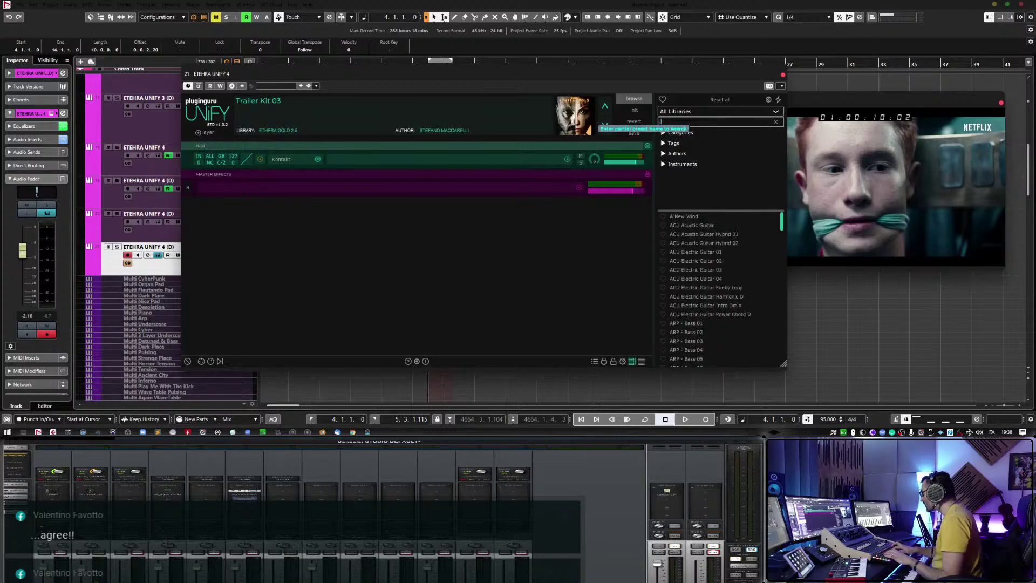
pyautogui.write('lf n')
pyautogui.write('er')
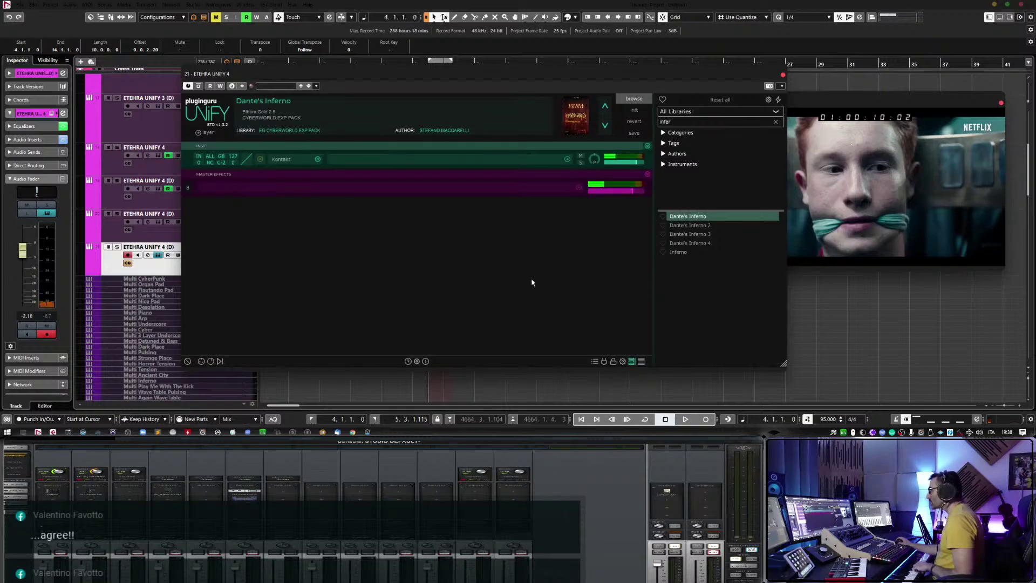
# Activate the ValhallaRoom insert on the Dante's Inferno track, set its mix to about 75.6 %, and close it.
pyautogui.click(24, 255)
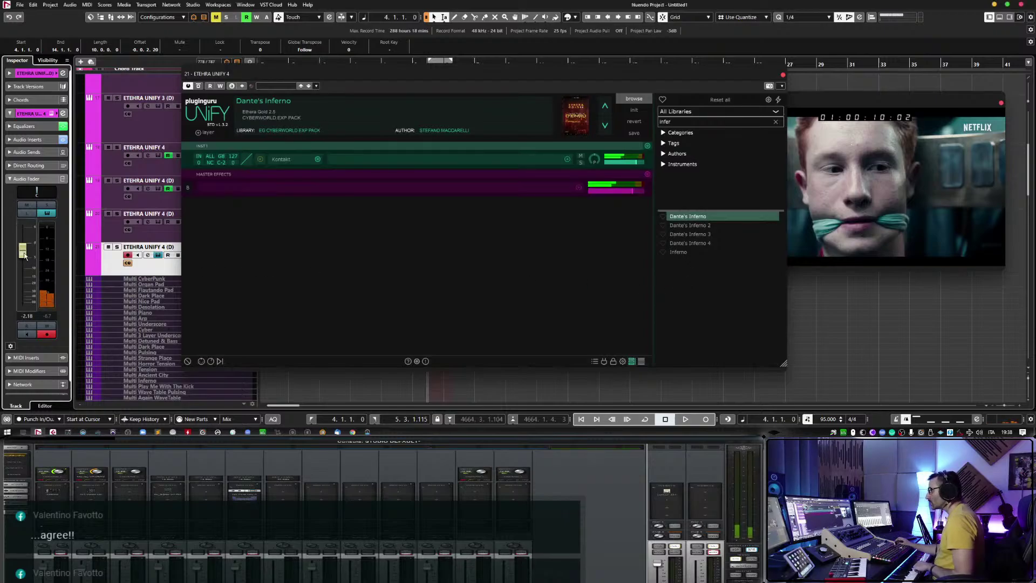
pyautogui.click(27, 140)
pyautogui.click(18, 190)
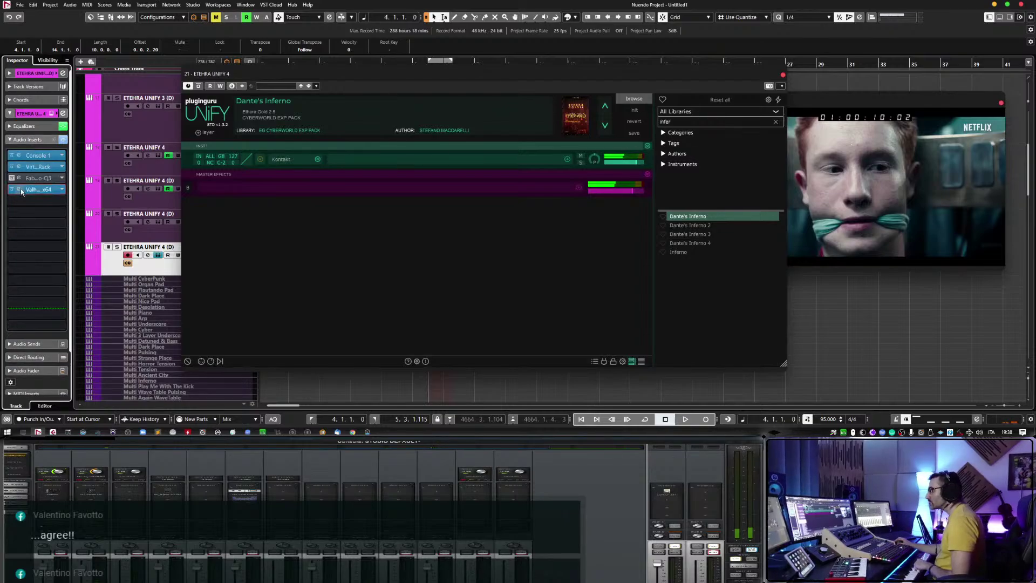
pyautogui.moveTo(679, 218); pyautogui.dragTo(687, 214)
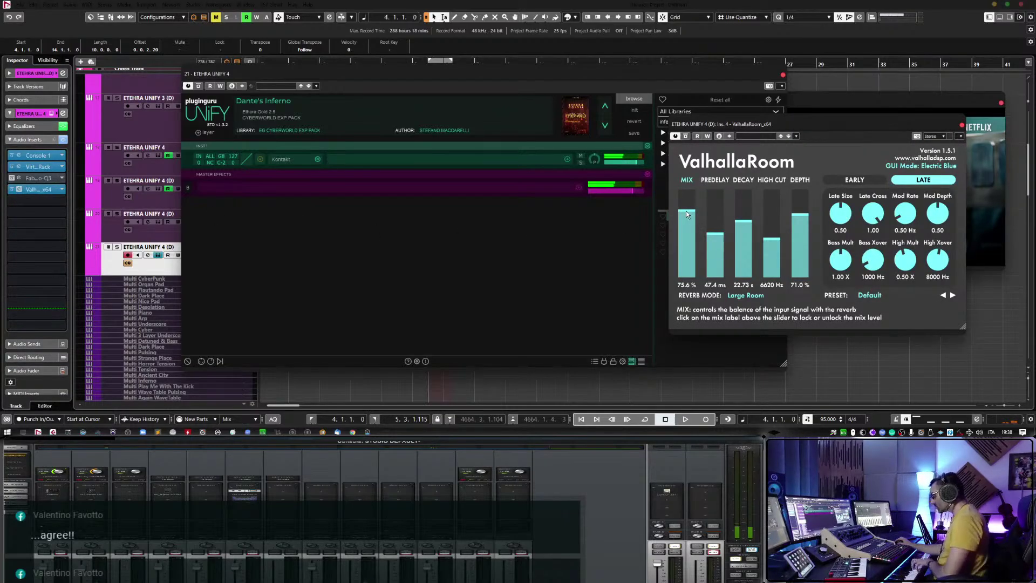
pyautogui.click(961, 125)
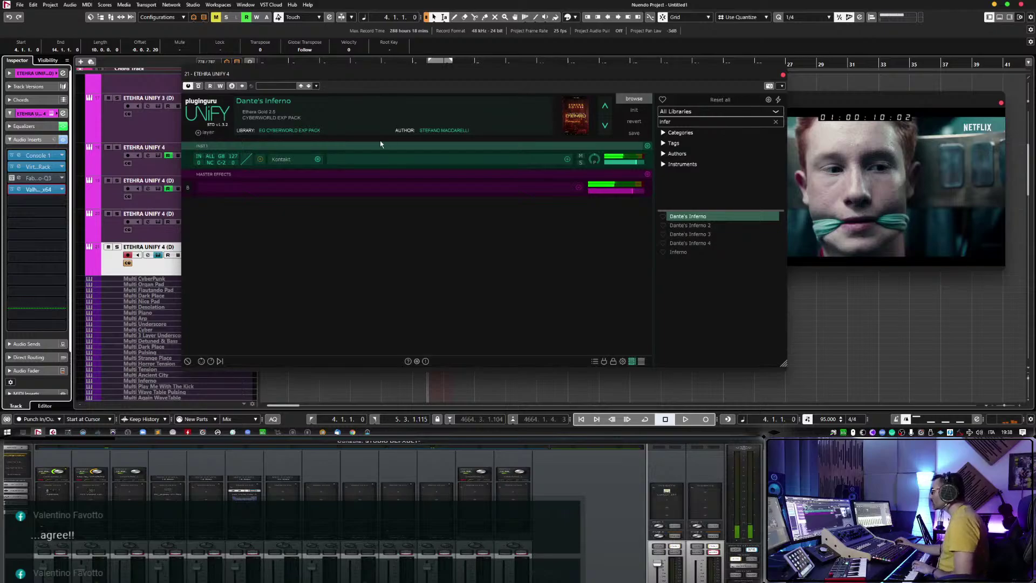
# Inspect the Kontakt instrument inside the Dante's Inferno patch and close the Kontakt and Unify windows.
pyautogui.click(298, 167)
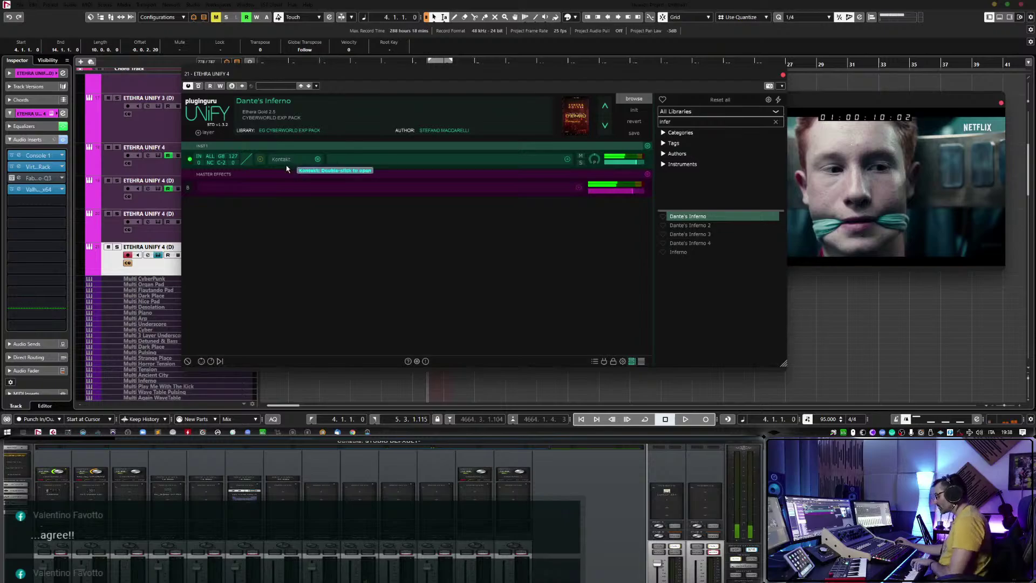
pyautogui.click(286, 162)
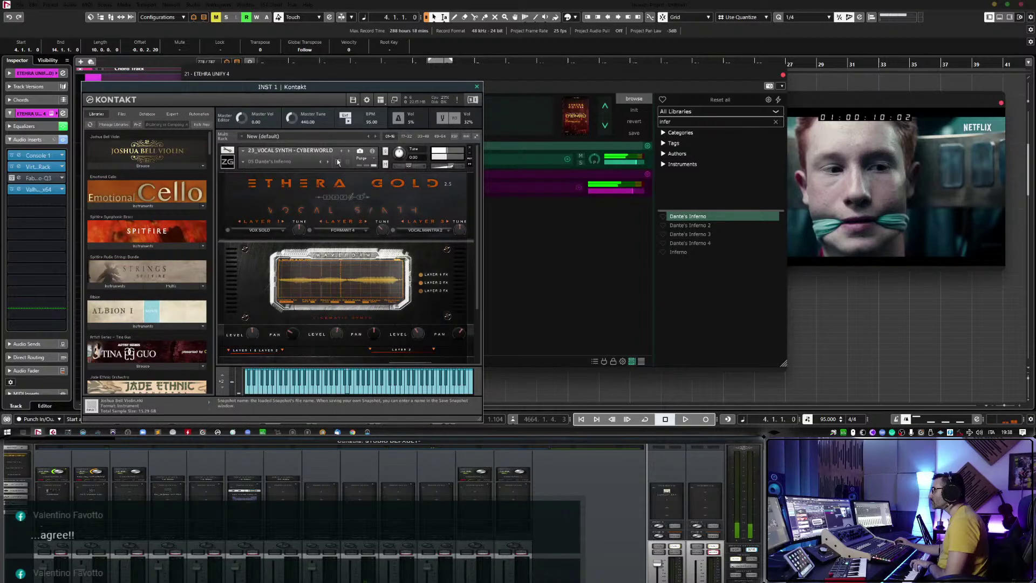
pyautogui.click(476, 86)
pyautogui.click(782, 75)
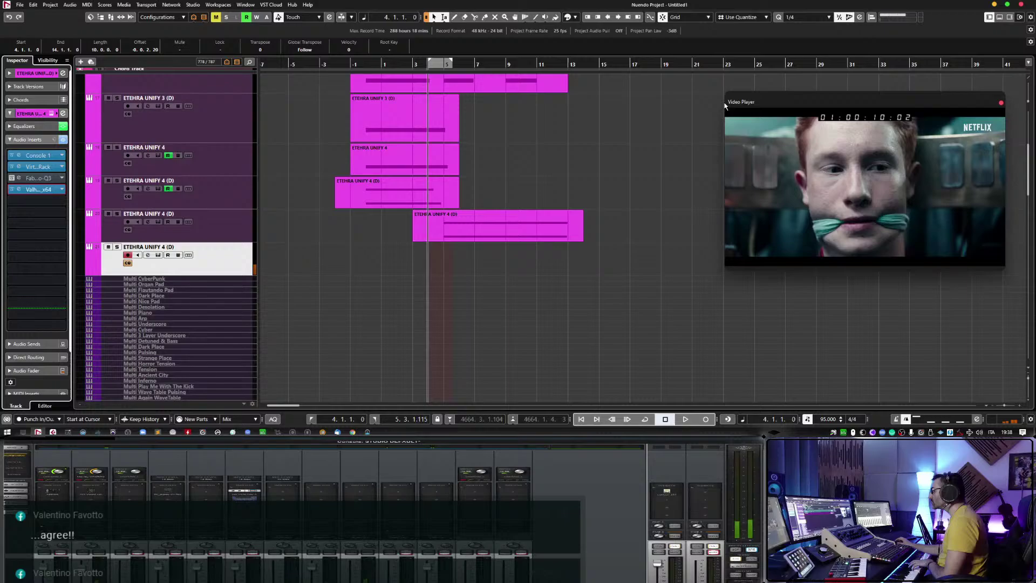
# Set the Dante's Inferno track's level to about -0.55 dB and its ValhallaRoom mix to about 55.3 %.
pyautogui.click(53, 140)
pyautogui.click(41, 179)
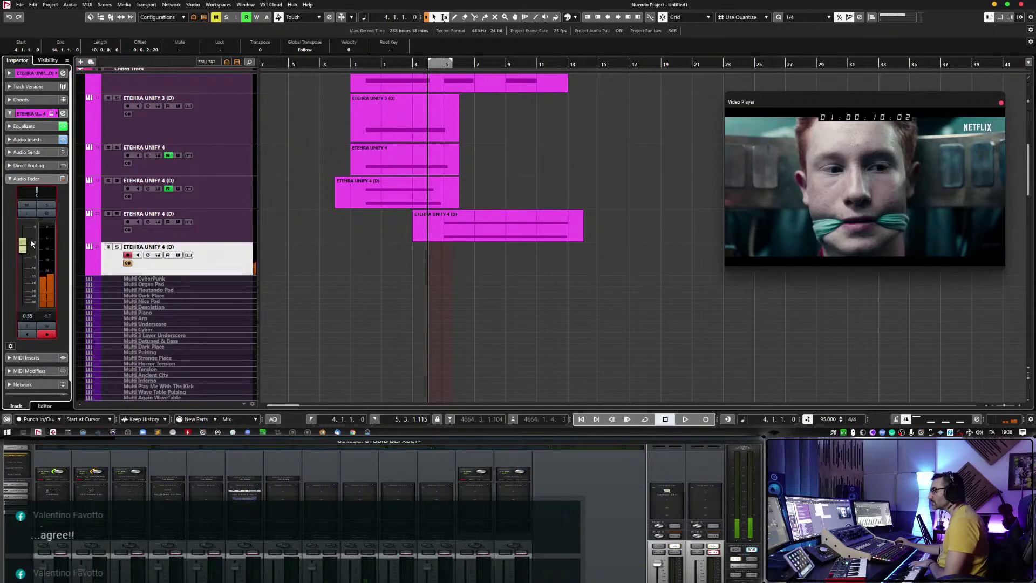
pyautogui.click(29, 139)
pyautogui.click(19, 189)
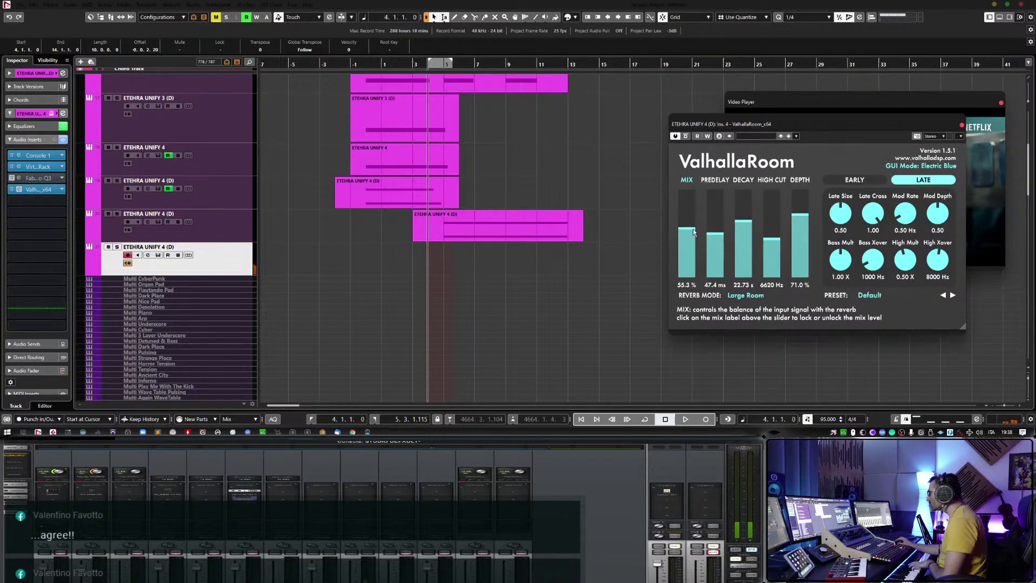
pyautogui.click(961, 125)
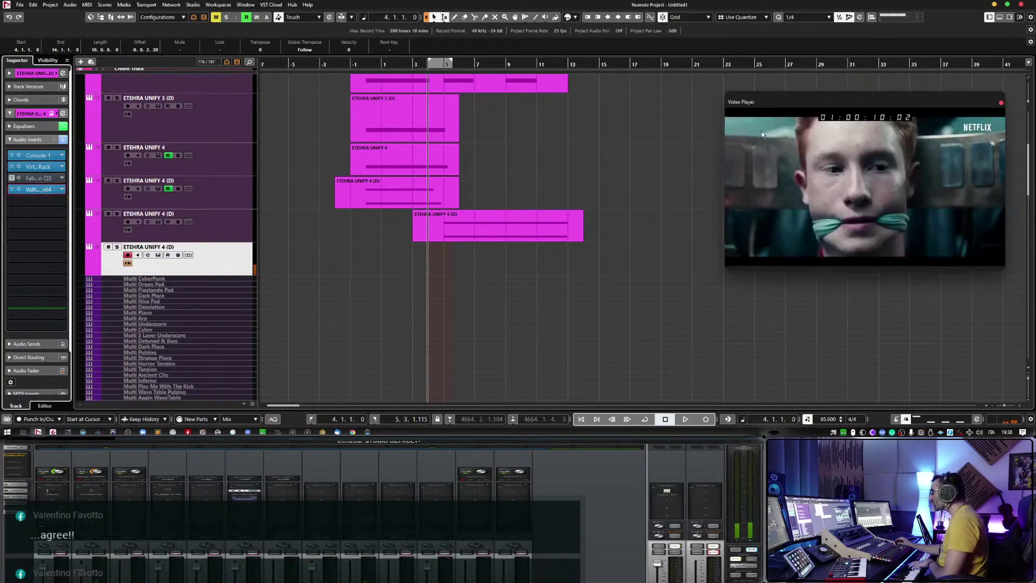
# Play the score against the trailer from around bar -2, return to the beginning, and stop playback.
pyautogui.click(335, 65)
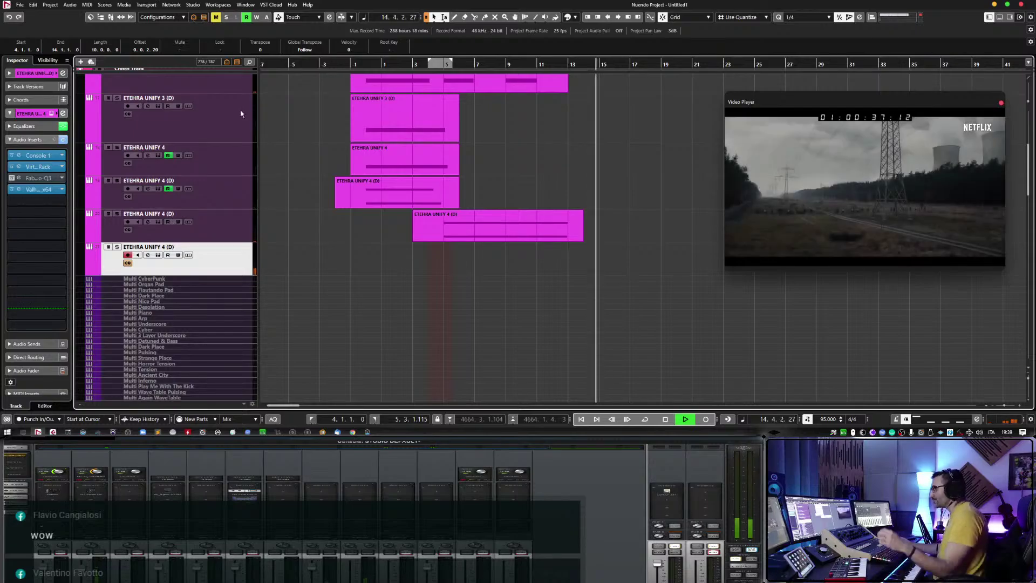
pyautogui.press('KP_1')
pyautogui.press('Home')
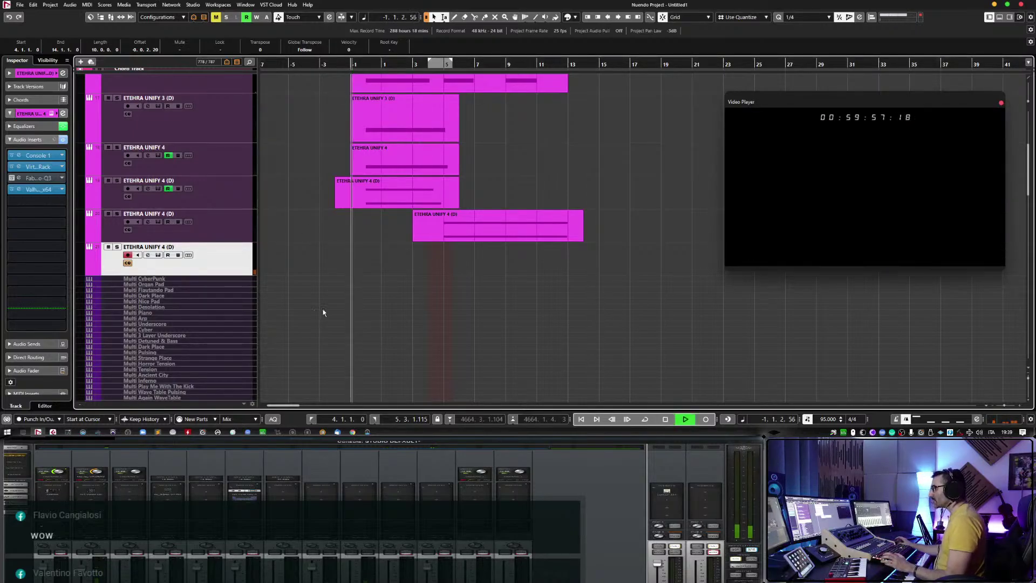
pyautogui.press('space')
# Reopen the Unify instrument on the Dante's Inferno track and raise the track's level to about 0.65 dB.
pyautogui.click(158, 255)
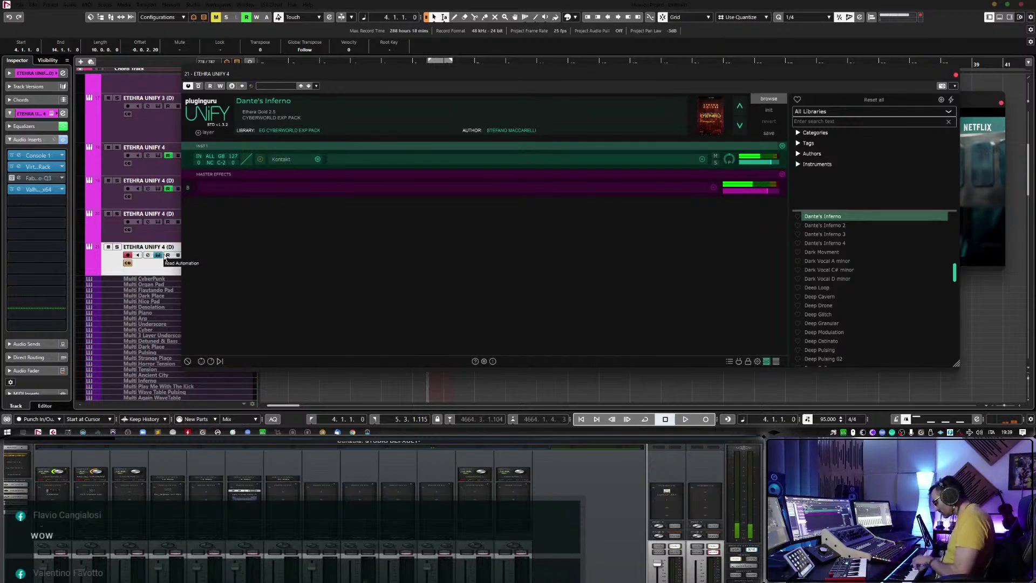
pyautogui.click(31, 140)
pyautogui.click(27, 178)
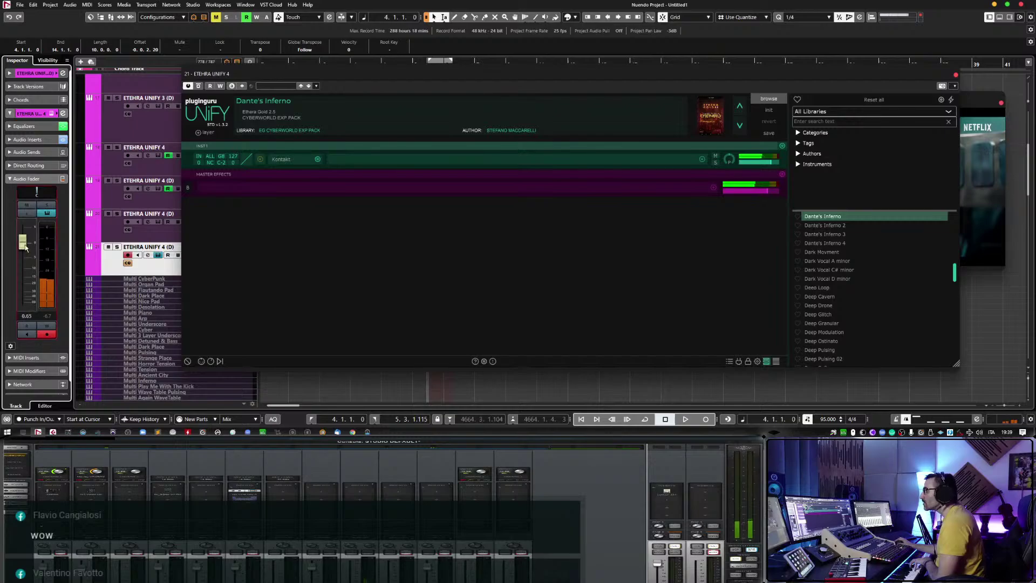
# Inspect the Dante's Inferno track's equalizer and Virtual Mix Rack insert, and close the plug-in and instrument windows.
pyautogui.click(34, 127)
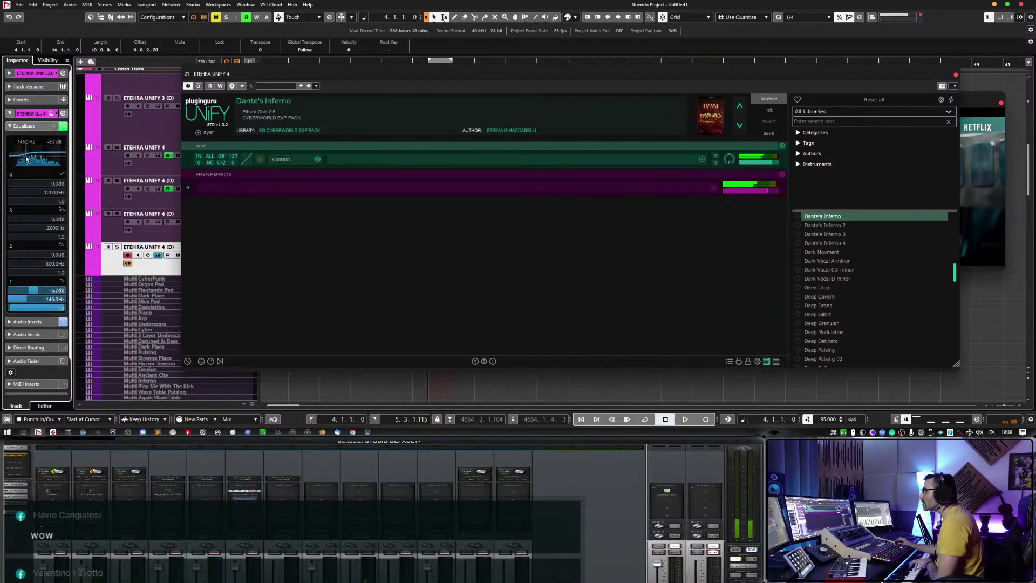
pyautogui.click(32, 126)
pyautogui.click(29, 138)
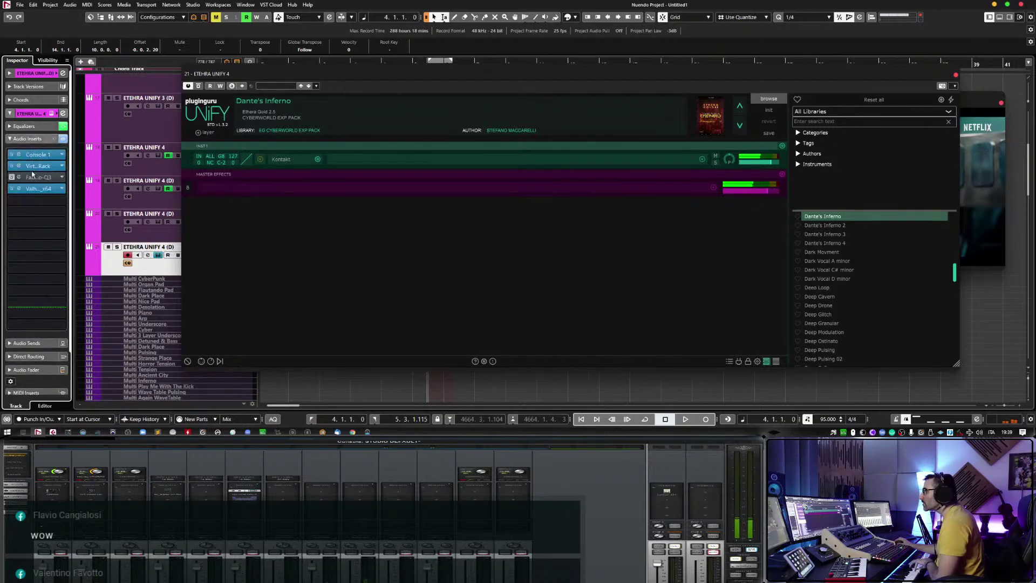
pyautogui.click(26, 167)
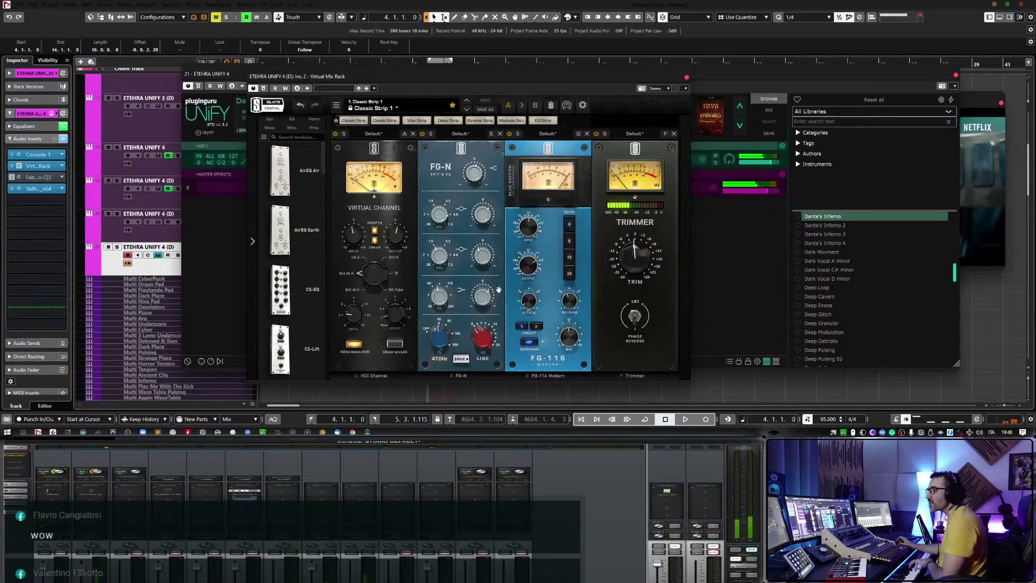
pyautogui.click(687, 78)
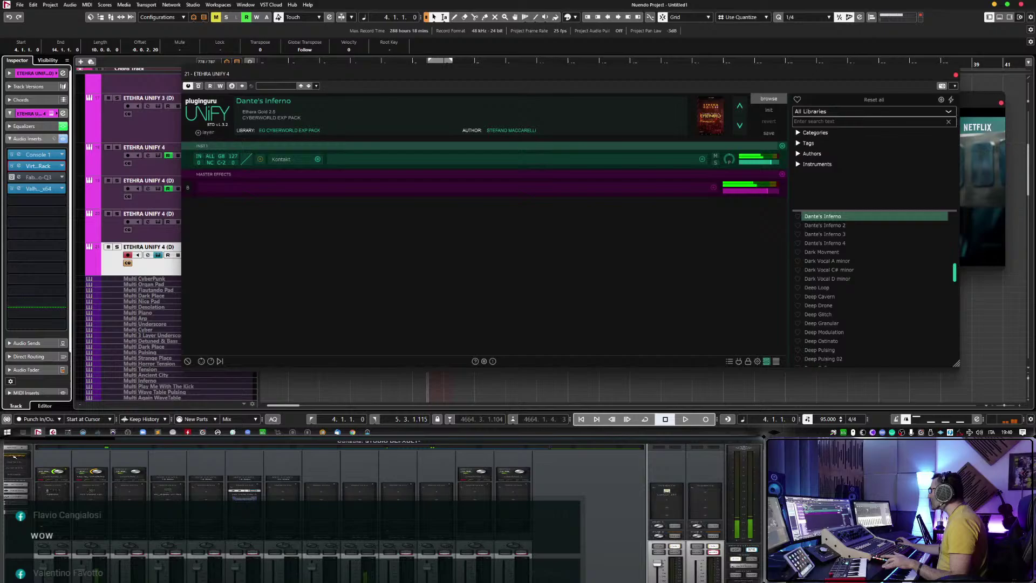
pyautogui.click(954, 86)
# Play the score against the trailer from around bar -2, comparing it with the Dante's Inferno track muted and unmuted.
pyautogui.click(339, 72)
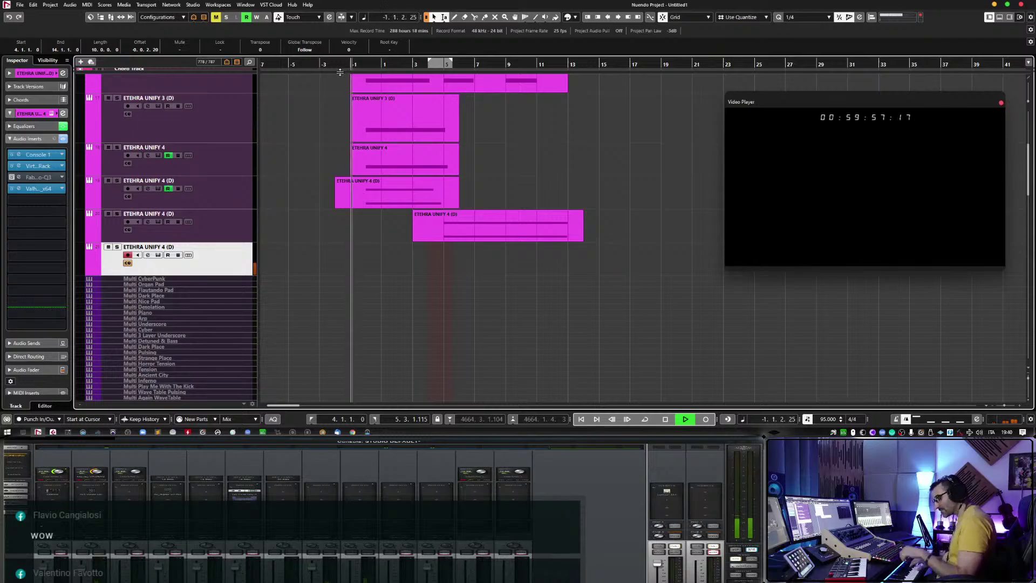
pyautogui.press('space')
pyautogui.press('KP_1')
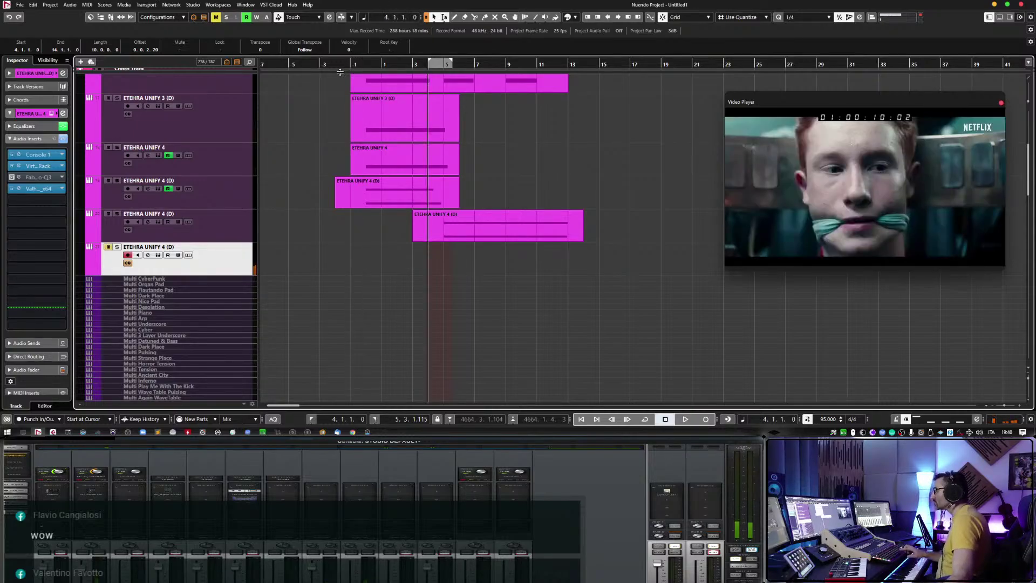
pyautogui.click(340, 65)
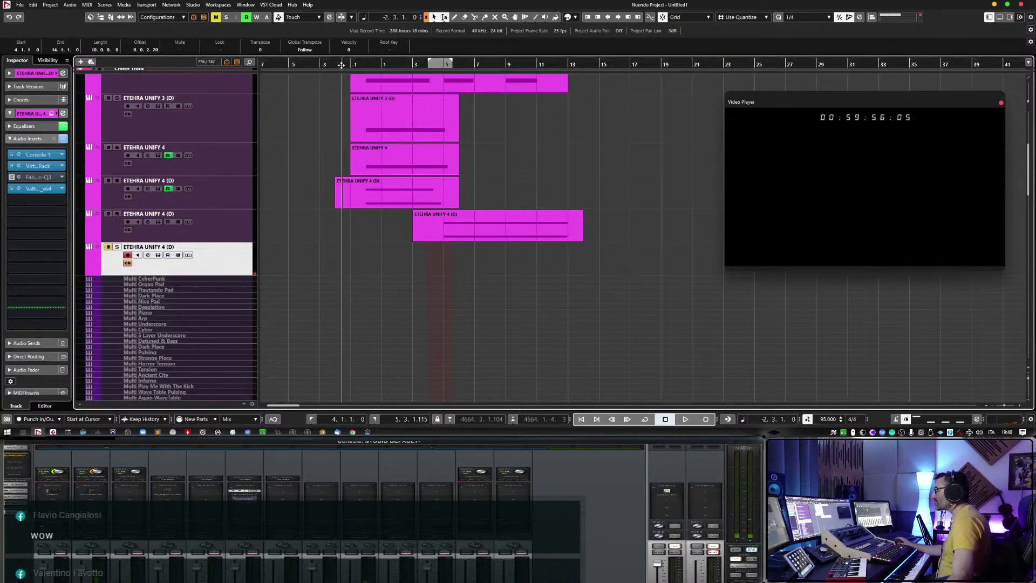
pyautogui.press('space')
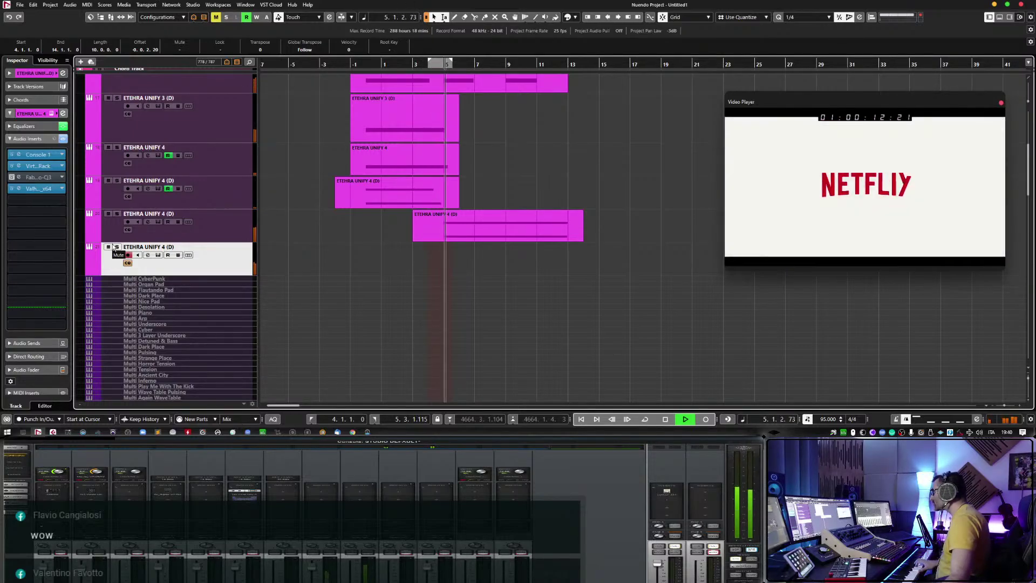
pyautogui.press('space')
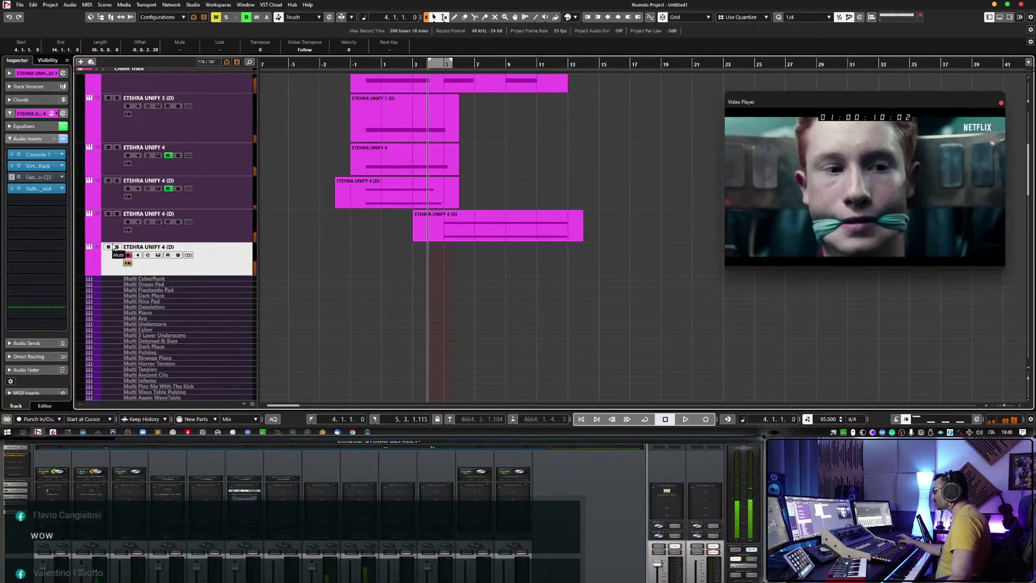
# Try to record the Dante's Inferno part from bar -2, and discard the take.
pyautogui.click(335, 63)
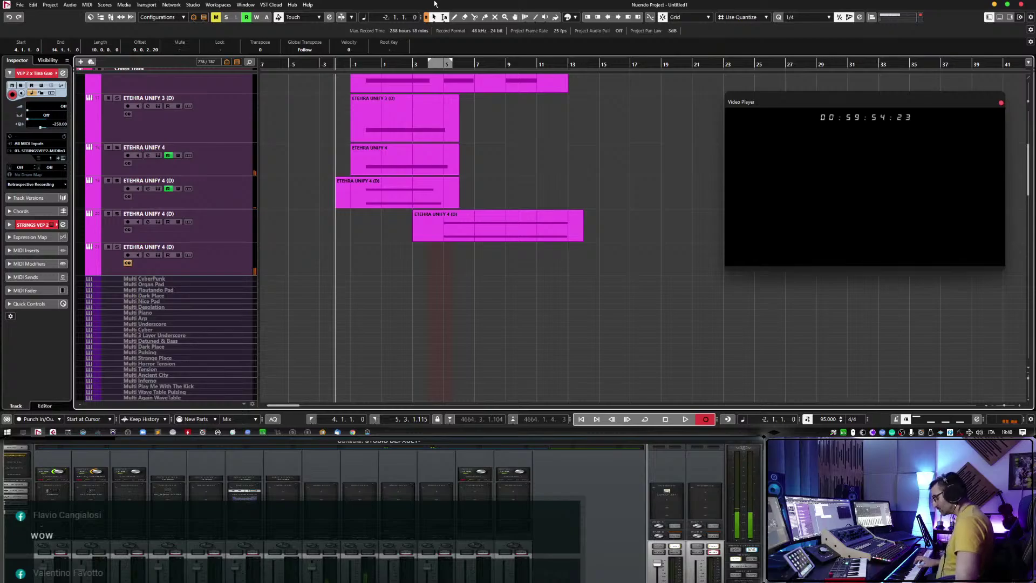
pyautogui.press('space')
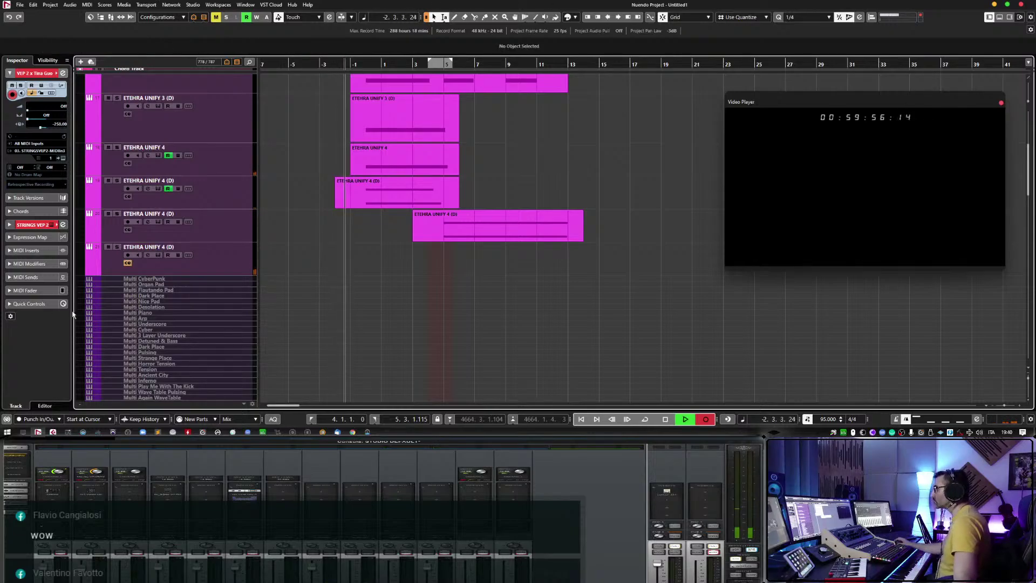
pyautogui.click(128, 255)
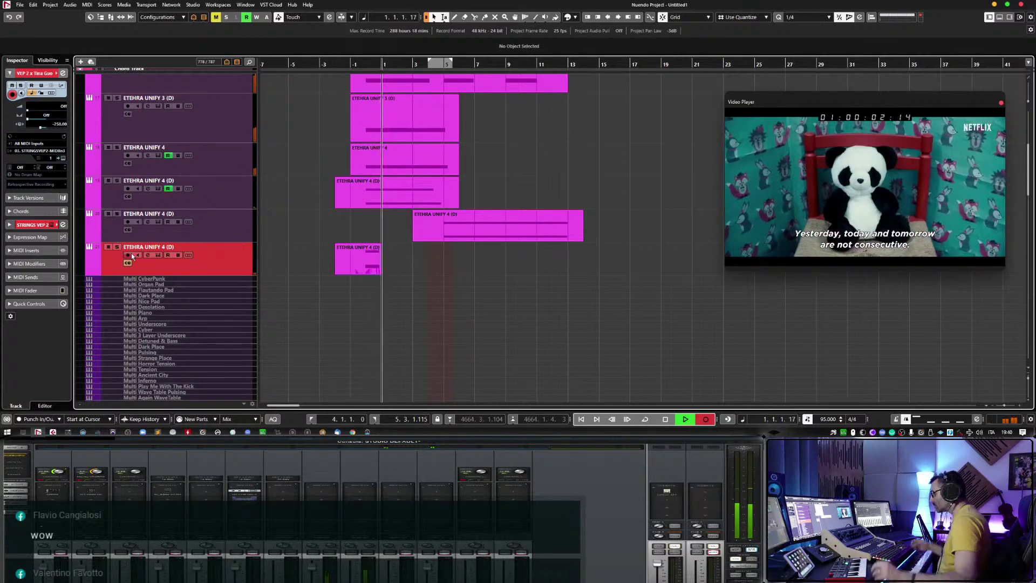
pyautogui.press('space')
pyautogui.press('Delete')
# Disable recording on the Tina Guo solo track and return to the Ethera Unify tracks.
pyautogui.scroll(-15, 397, 272)
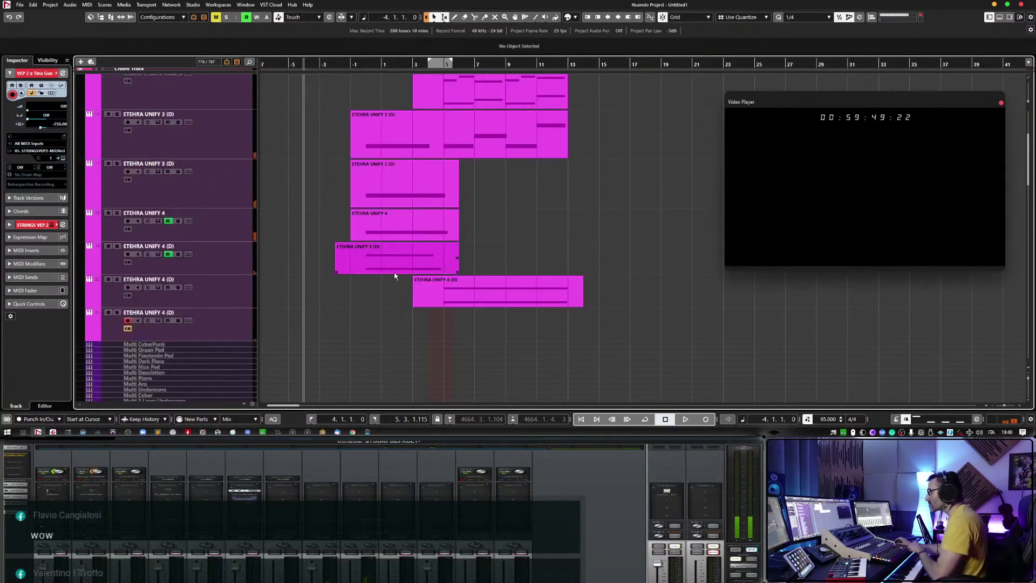
pyautogui.scroll(-12, 390, 281)
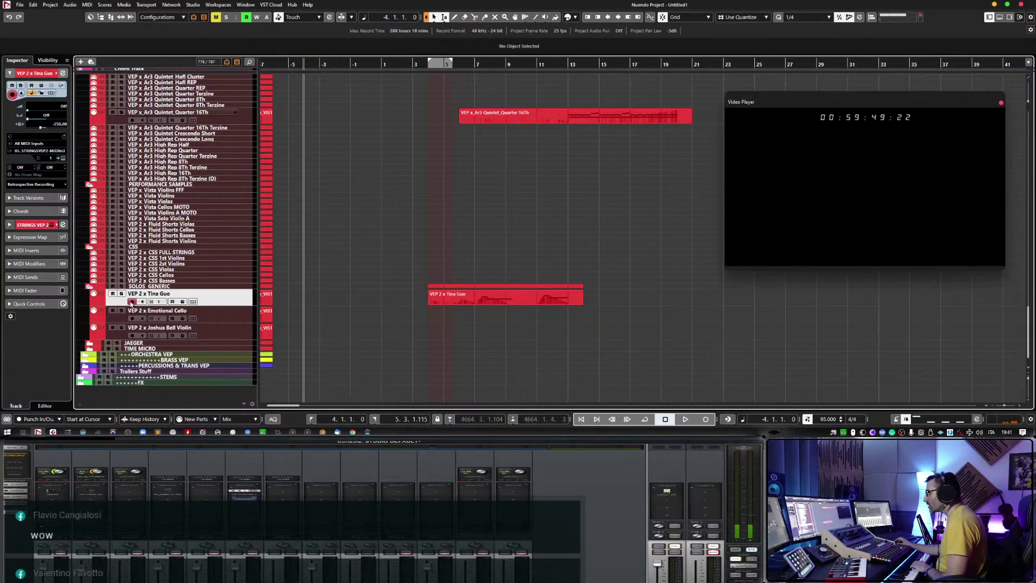
pyautogui.click(132, 302)
pyautogui.scroll(20, 342, 280)
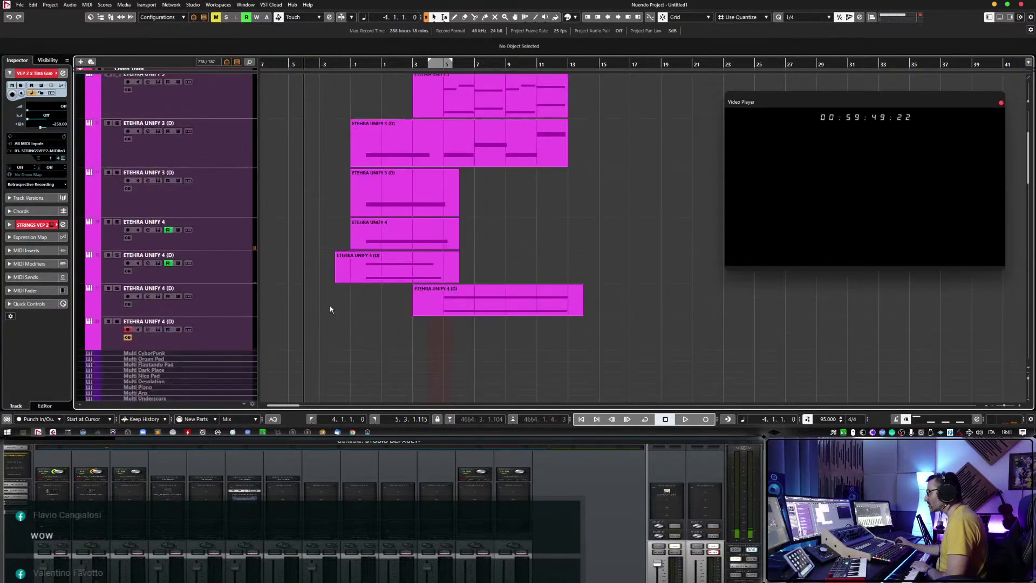
# Record a new Dante's Inferno part with modulation from bar -2 to about bar 10 against the trailer.
pyautogui.scroll(-3, 330, 308)
pyautogui.scroll(4, 337, 75)
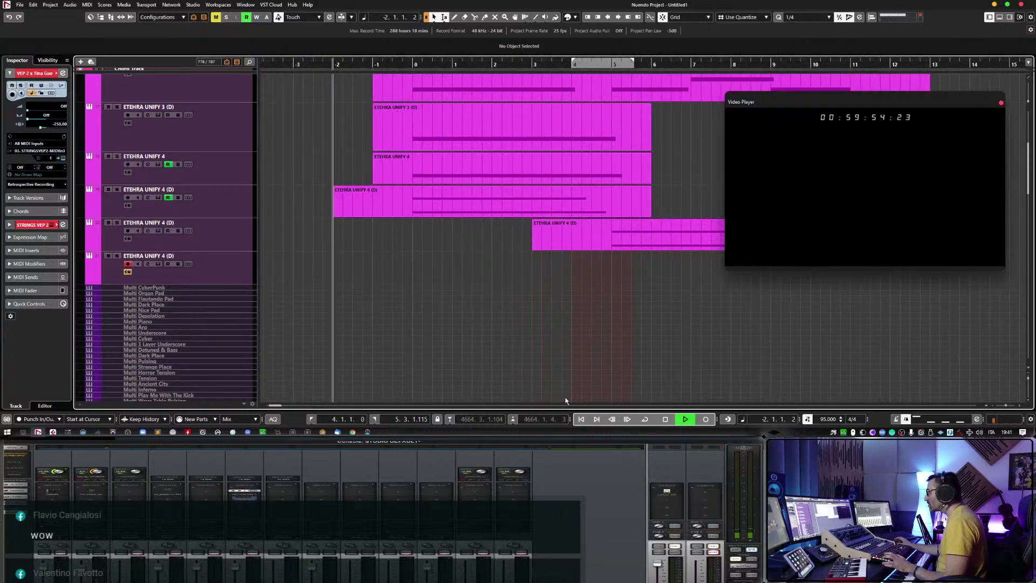
pyautogui.click(702, 422)
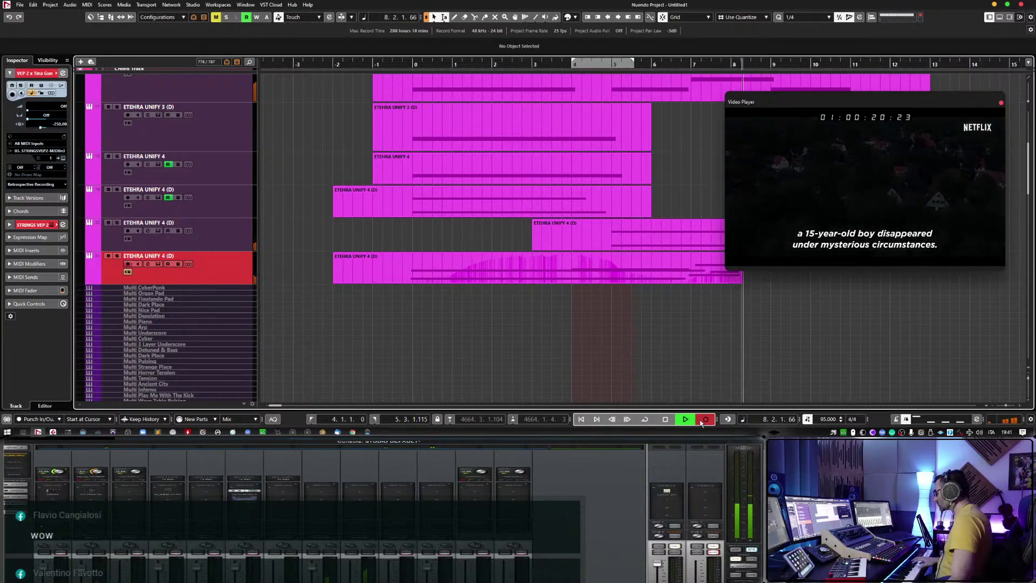
pyautogui.scroll(3, 675, 204)
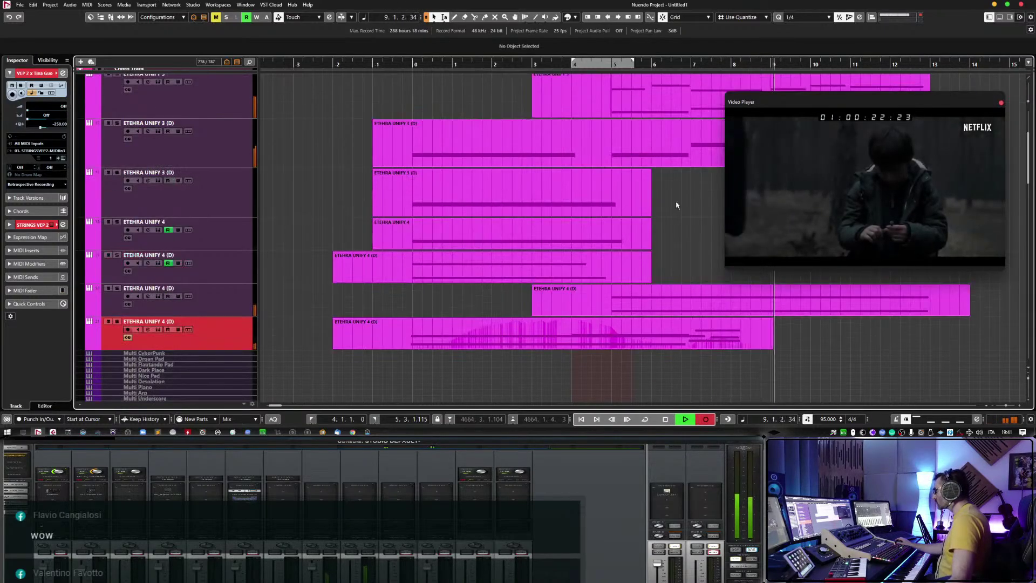
pyautogui.click(649, 265)
pyautogui.press('space')
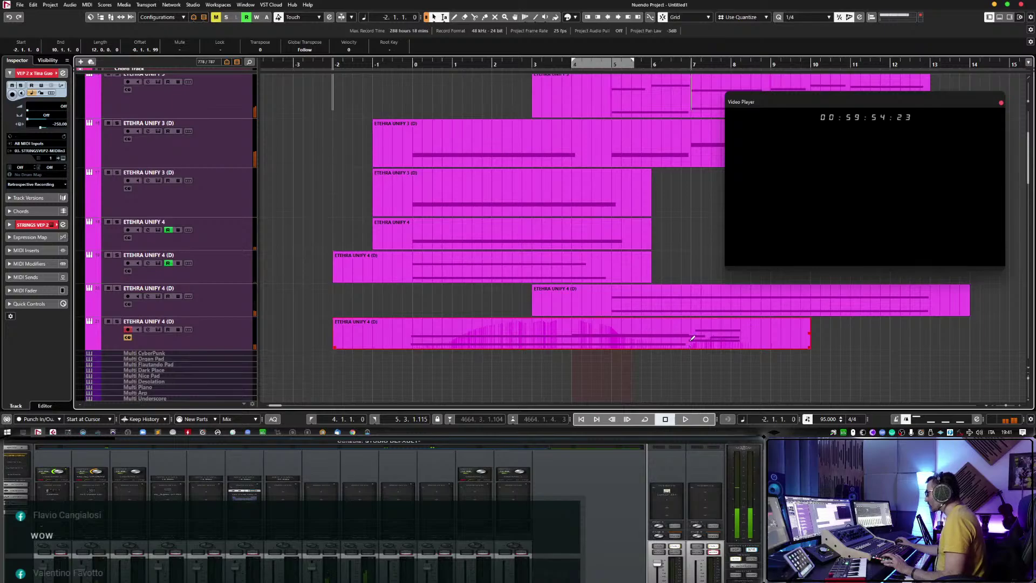
# Delete the recorded part's notes after bar 7, trim the upper notes to end just before bar 7, and close the editor.
pyautogui.doubleClick(689, 340)
pyautogui.hotkey('ctrl', 'z')
pyautogui.scroll(-2, 701, 194)
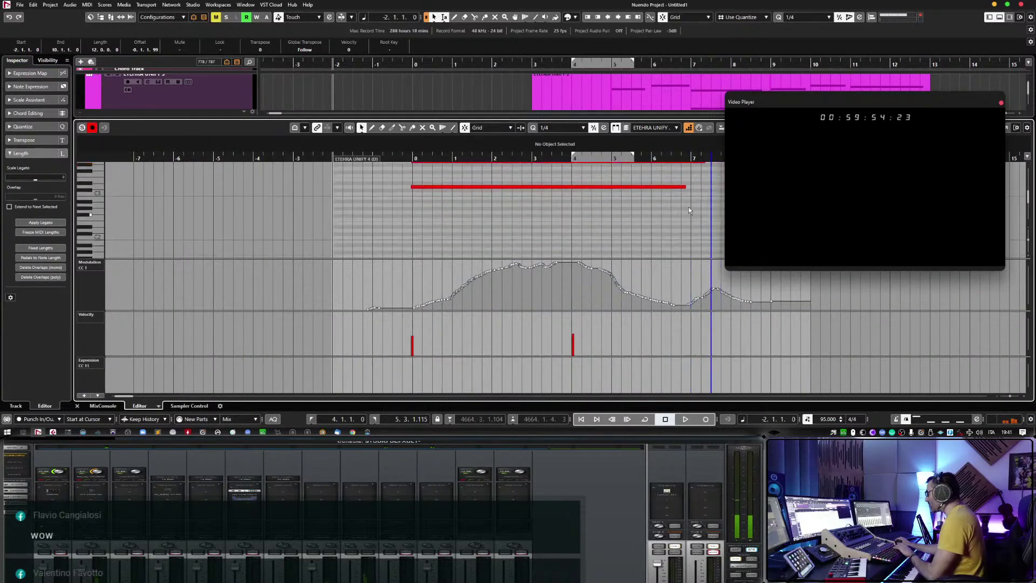
pyautogui.scroll(1, 696, 211)
pyautogui.moveTo(701, 198); pyautogui.dragTo(689, 199)
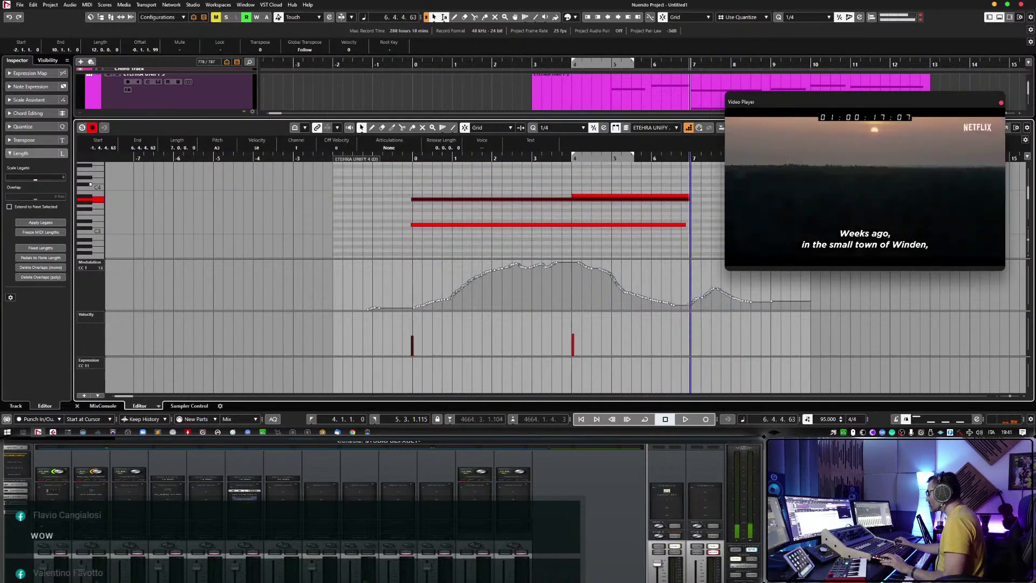
pyautogui.click(999, 18)
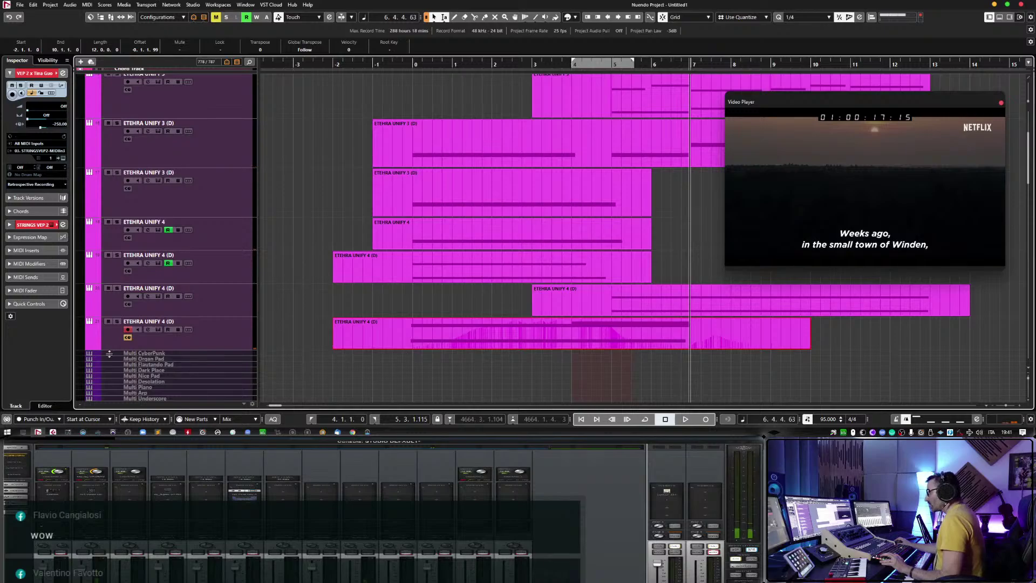
# Show and enable the Dante's Inferno volume automation, setting points to -7.55 at bar 0, -18.1 at bar 5 and silence at 8.2.1.0.
pyautogui.click(88, 346)
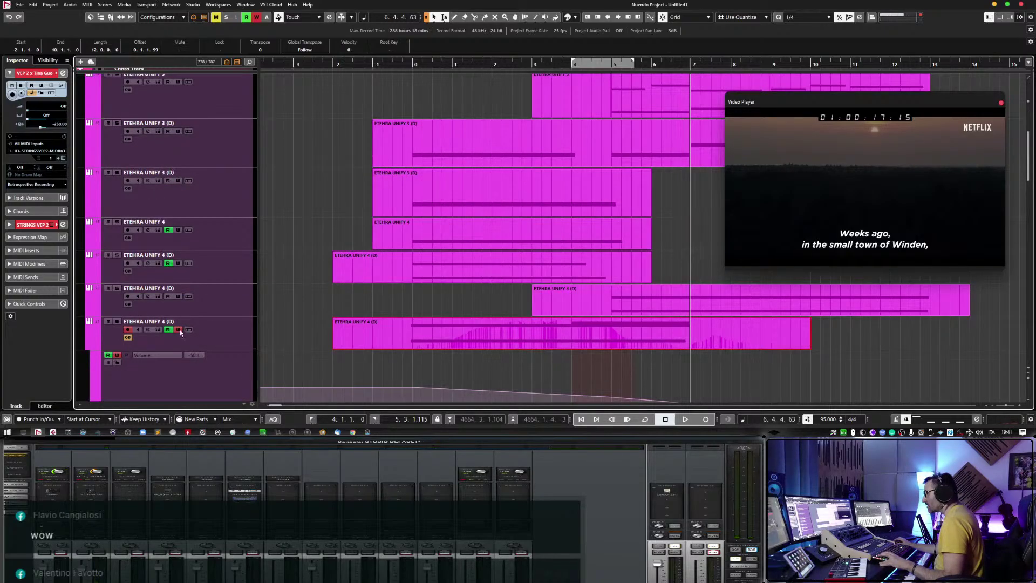
pyautogui.click(431, 338)
pyautogui.scroll(-3, 423, 350)
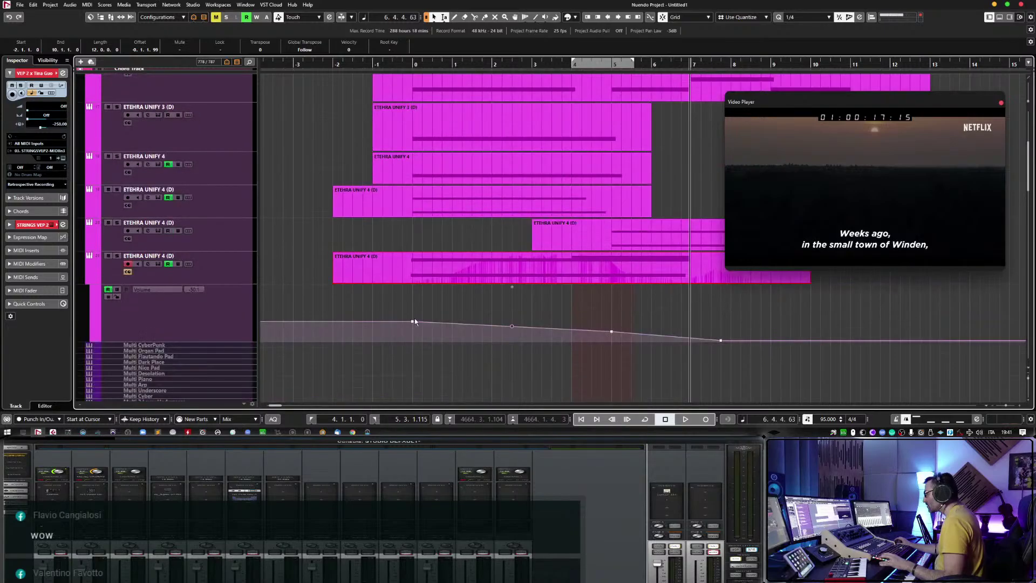
pyautogui.moveTo(412, 324); pyautogui.dragTo(412, 314)
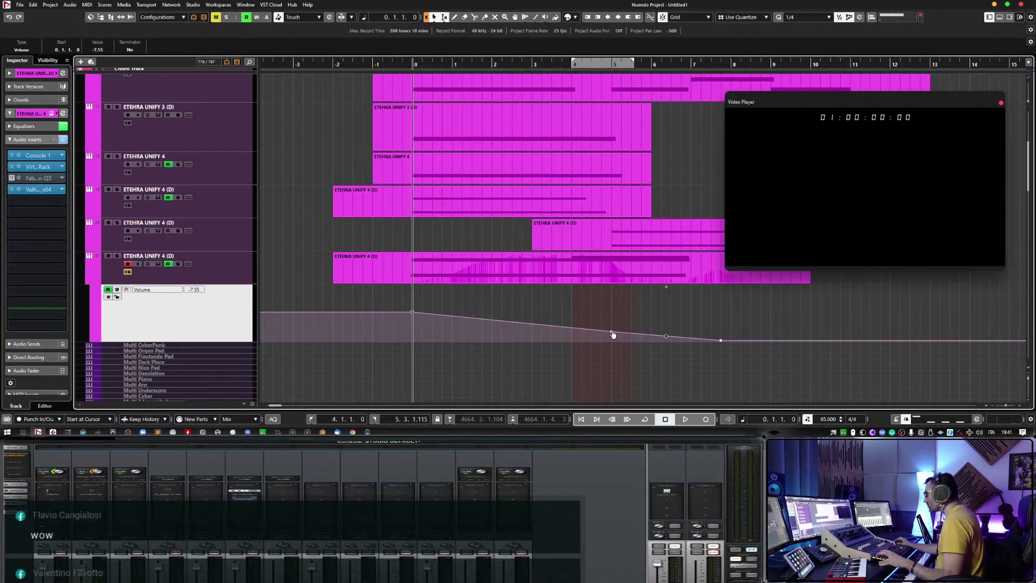
pyautogui.moveTo(612, 331); pyautogui.dragTo(612, 324)
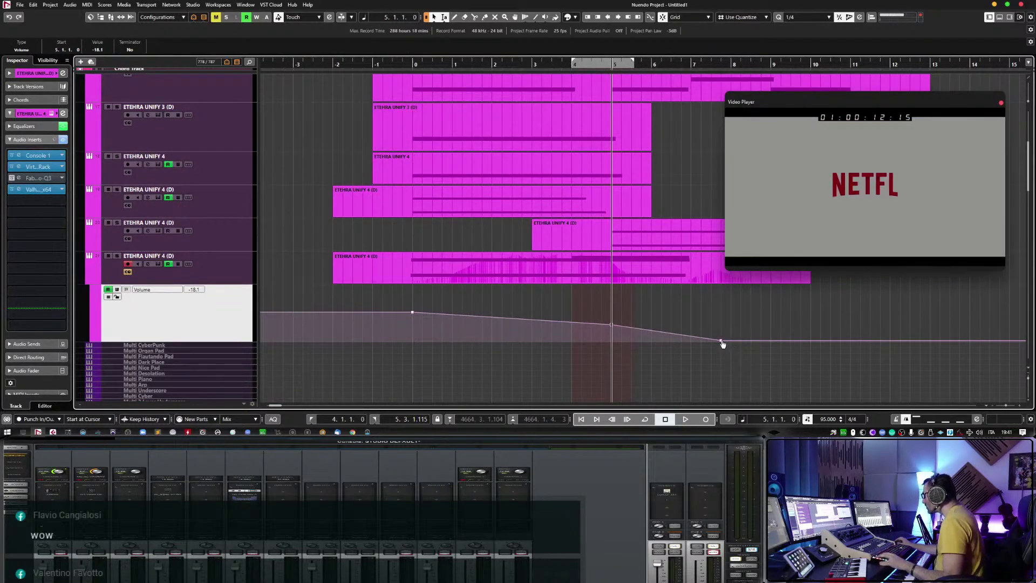
pyautogui.moveTo(723, 344); pyautogui.dragTo(740, 343)
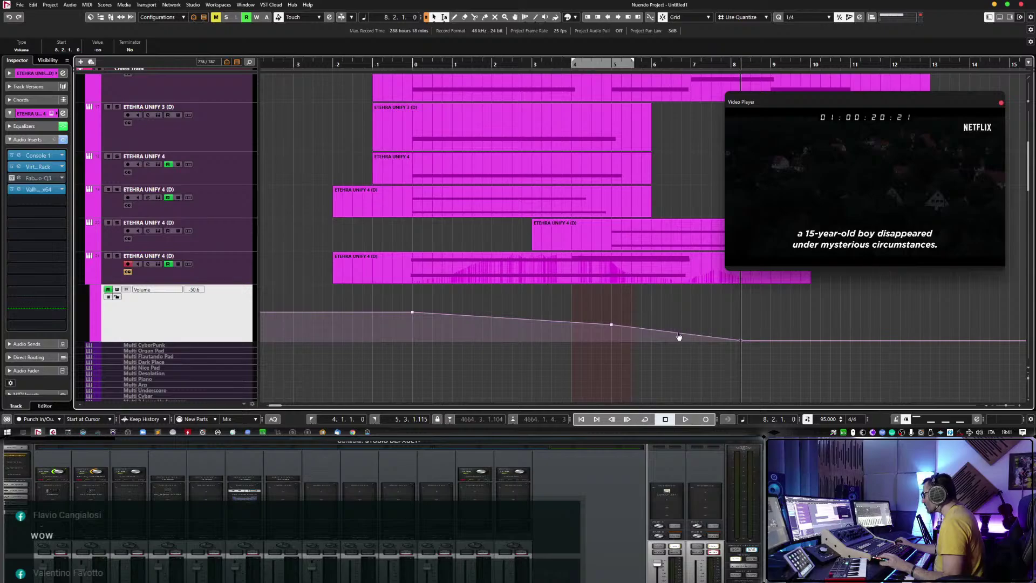
# Play from the start while raising the volume points to -3.38 at bar 0 and -6.13 at bar 5, and bulge the final fade upward.
pyautogui.press('KP_Decimal')
pyautogui.press('space')
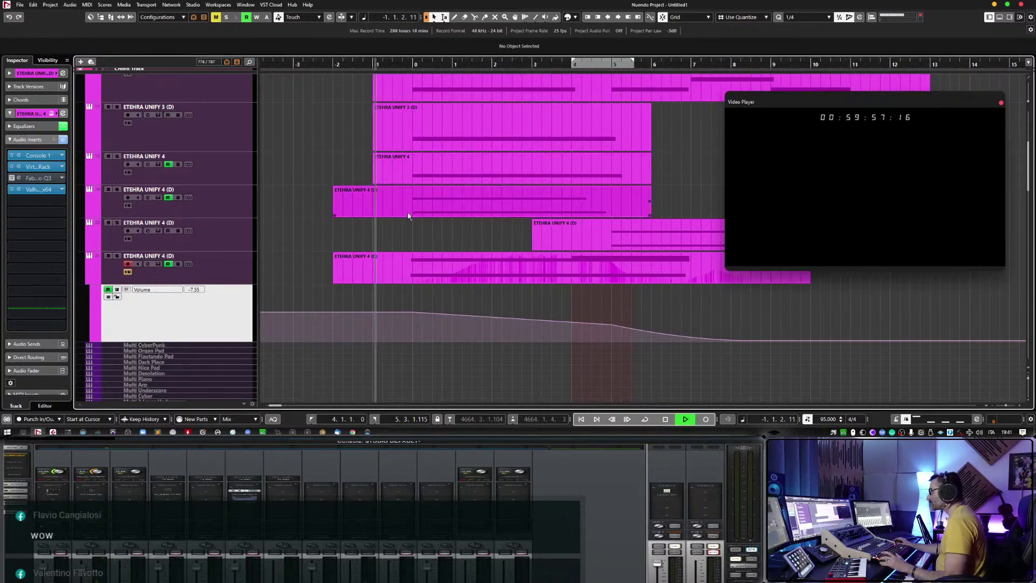
pyautogui.moveTo(412, 312); pyautogui.dragTo(412, 306)
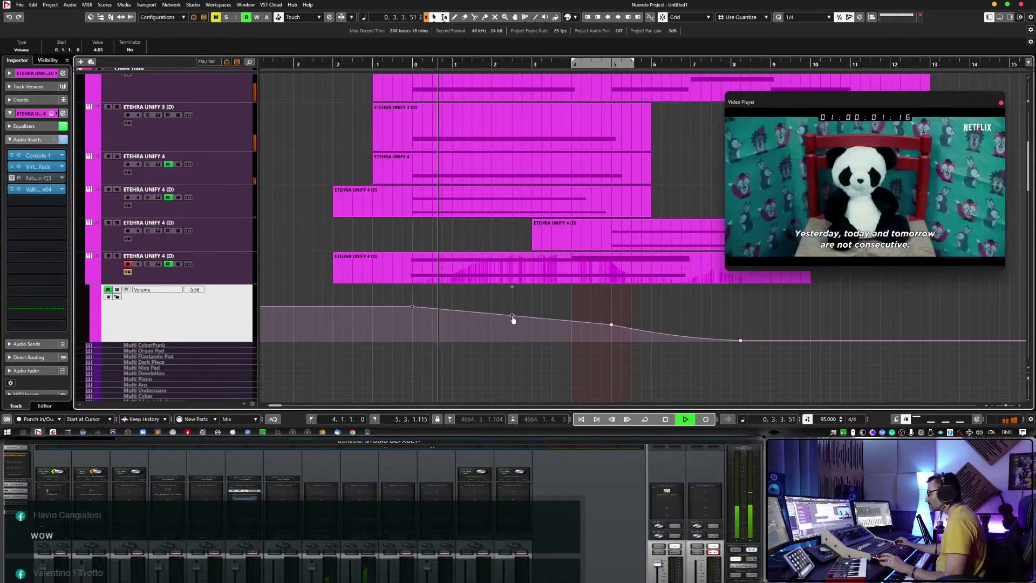
pyautogui.moveTo(513, 319); pyautogui.dragTo(514, 313)
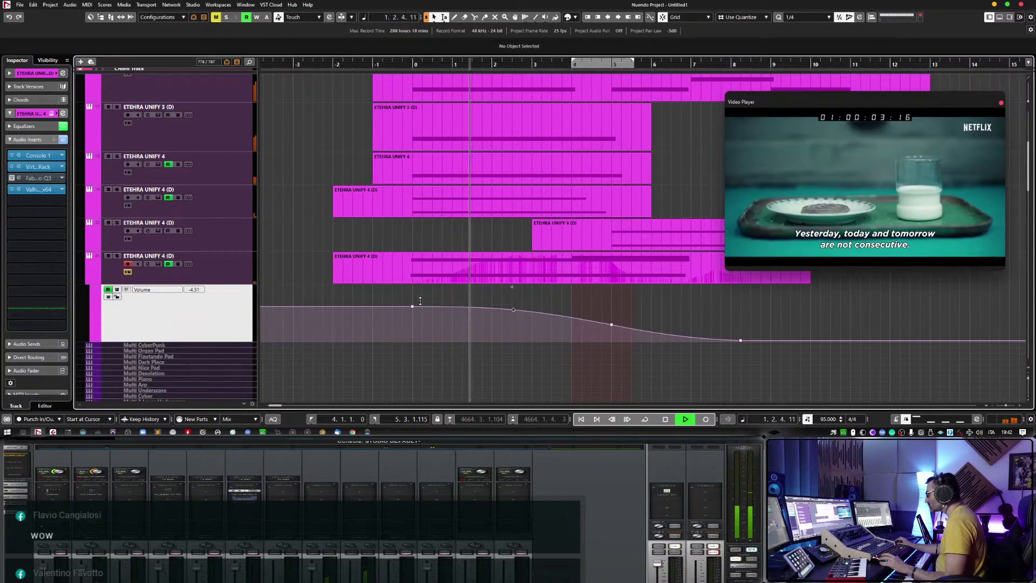
pyautogui.moveTo(412, 307); pyautogui.dragTo(412, 305)
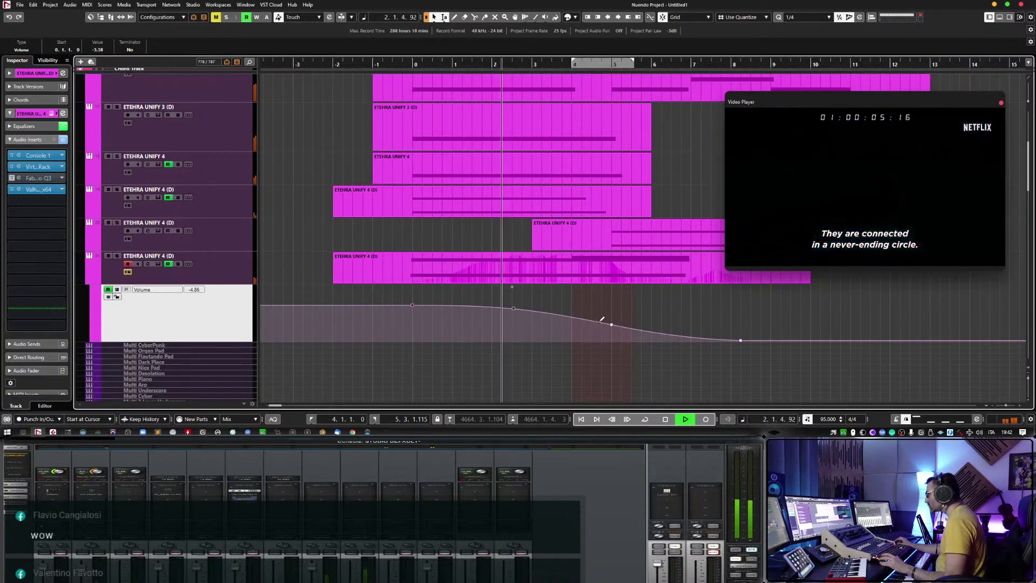
pyautogui.moveTo(611, 325); pyautogui.dragTo(614, 311)
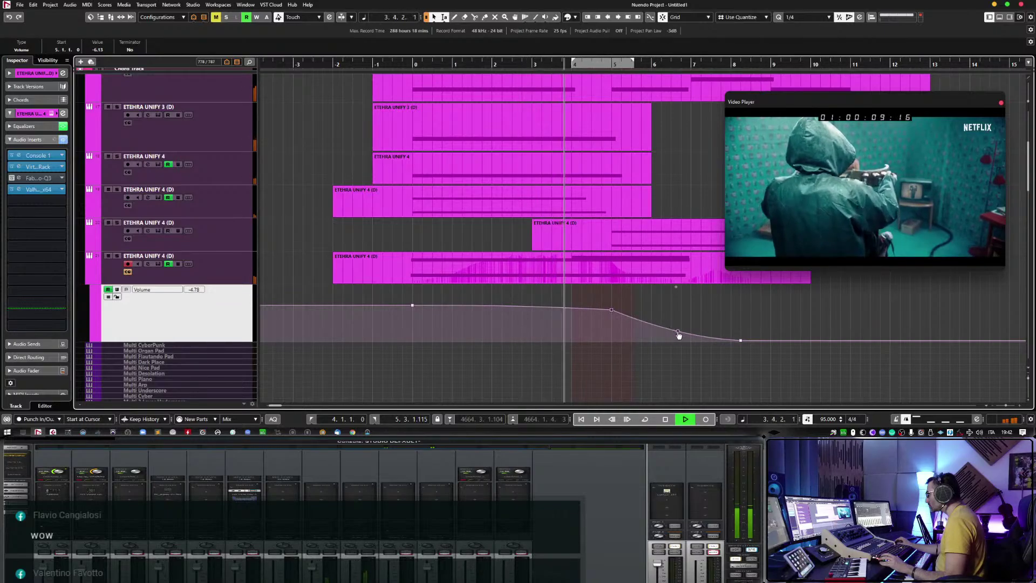
pyautogui.click(678, 333)
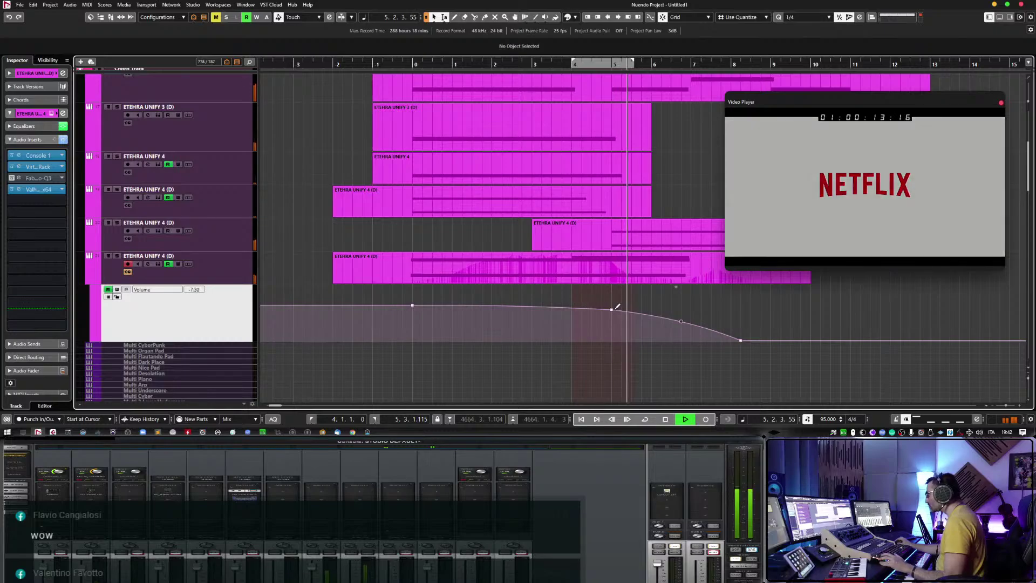
# Raise the volume automation at bar 0 on the lowest ETEHRA UNIFY 4 (D) track and set the bar 5 point to about -4.54.
pyautogui.moveTo(612, 312); pyautogui.dragTo(600, 305)
pyautogui.moveTo(414, 308); pyautogui.dragTo(413, 296)
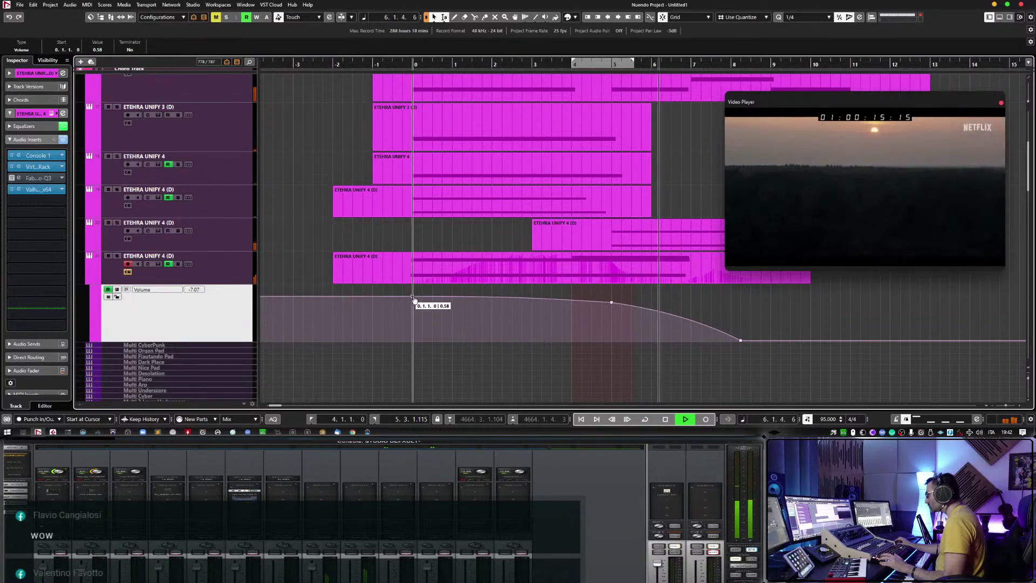
pyautogui.moveTo(613, 302); pyautogui.dragTo(612, 307)
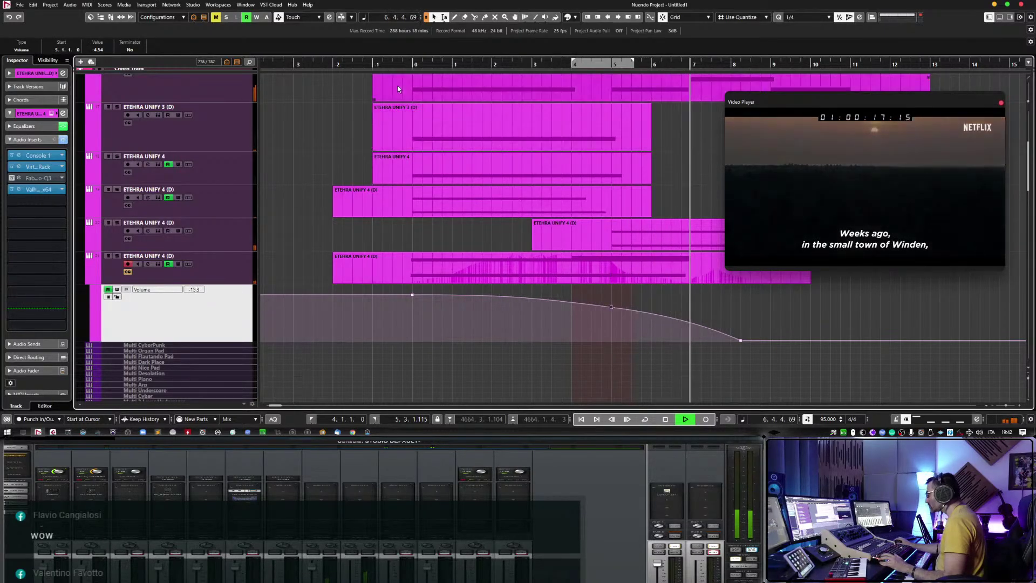
# Solo the lowest ETEHRA UNIFY 4 (D) track, raise its volume points to about 2.61 at bar 0 and -2.75 at bar 5, and show its equalizer.
pyautogui.click(117, 255)
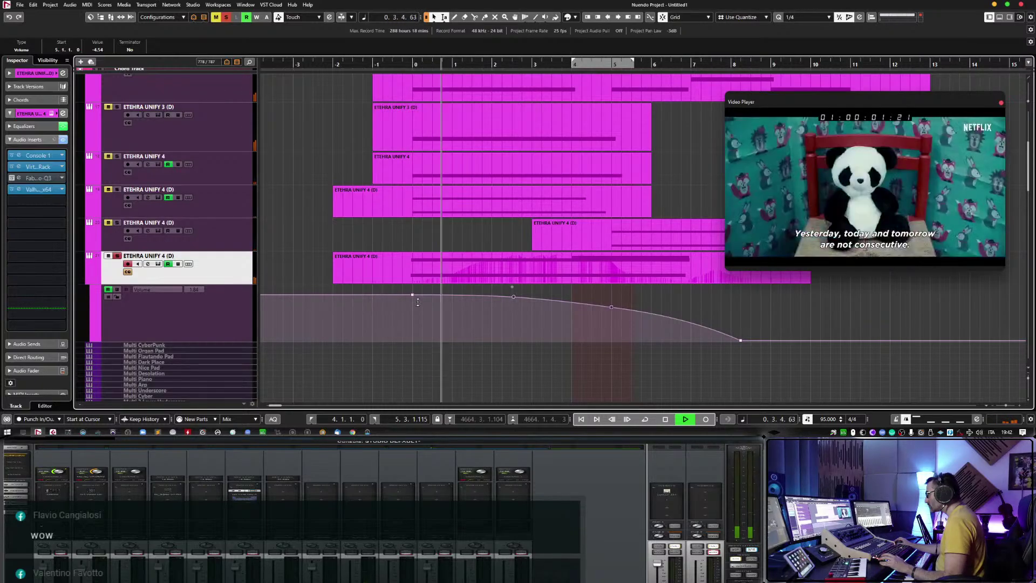
pyautogui.click(413, 296)
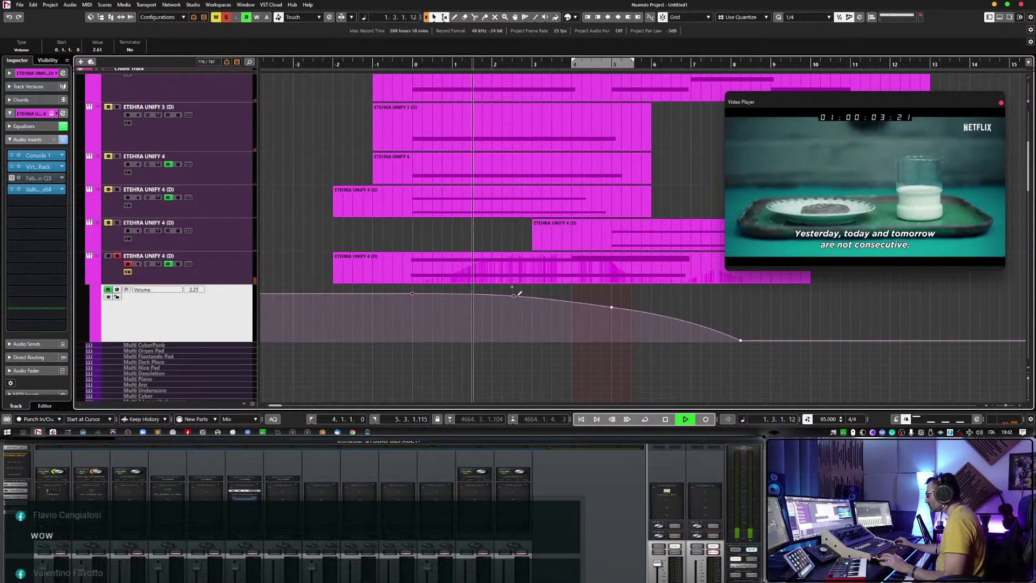
pyautogui.click(611, 307)
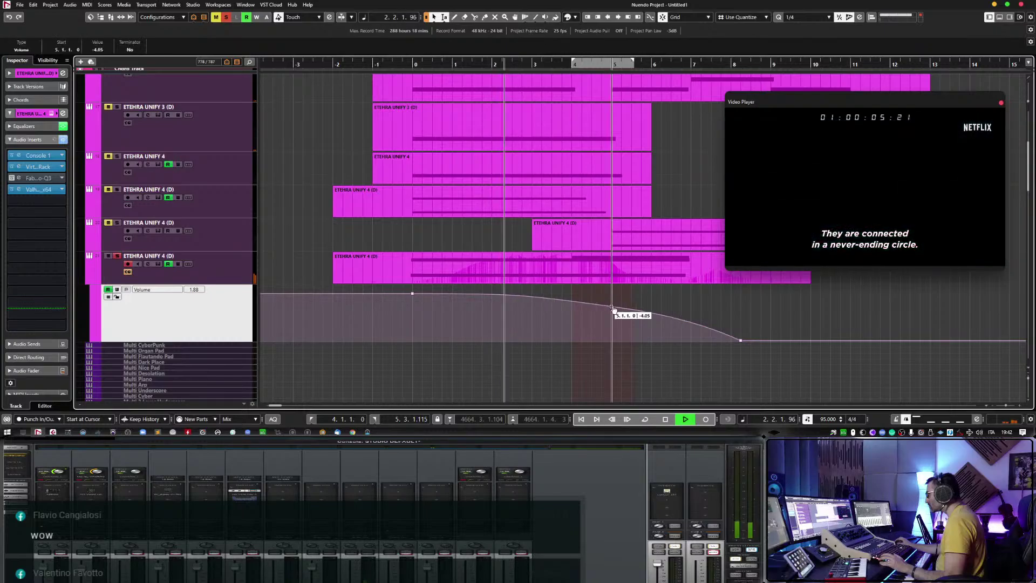
pyautogui.moveTo(613, 308); pyautogui.dragTo(613, 305)
pyautogui.press('space')
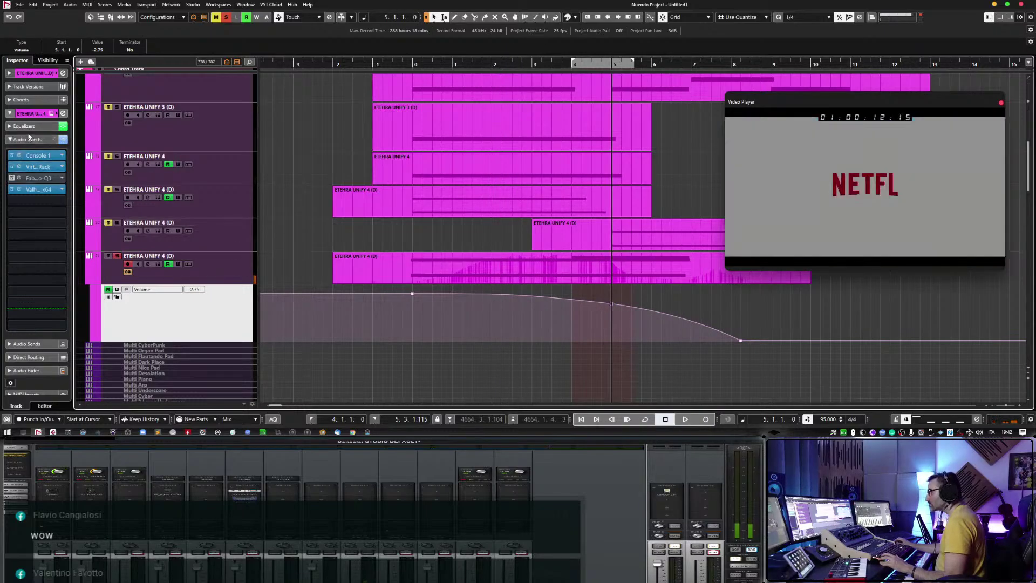
pyautogui.click(24, 126)
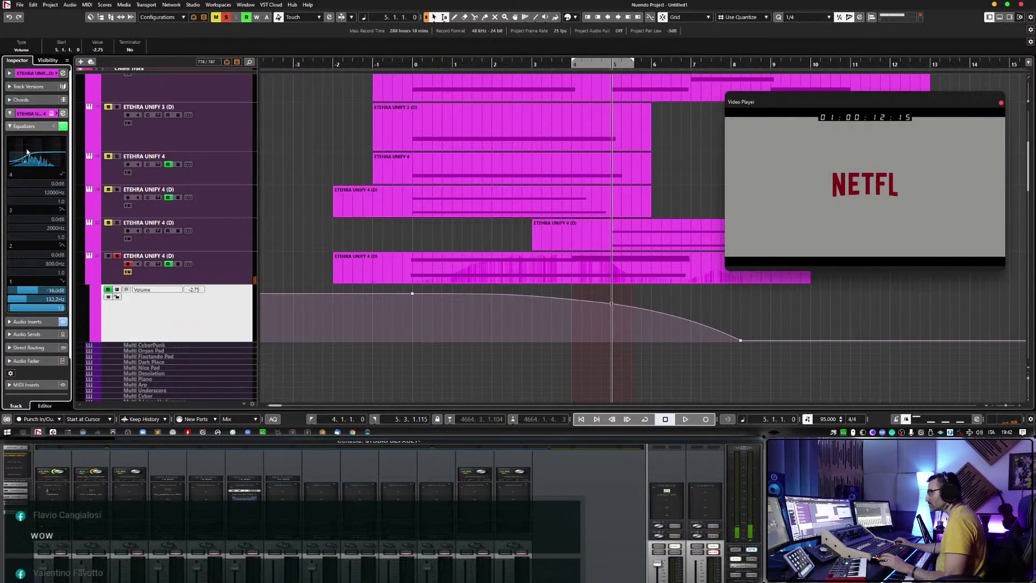
# Open the lowest ETEHRA UNIFY 4 (D) part for editing and draw a straight modulation rise from about bar -1 to bar 3.
pyautogui.doubleClick(453, 270)
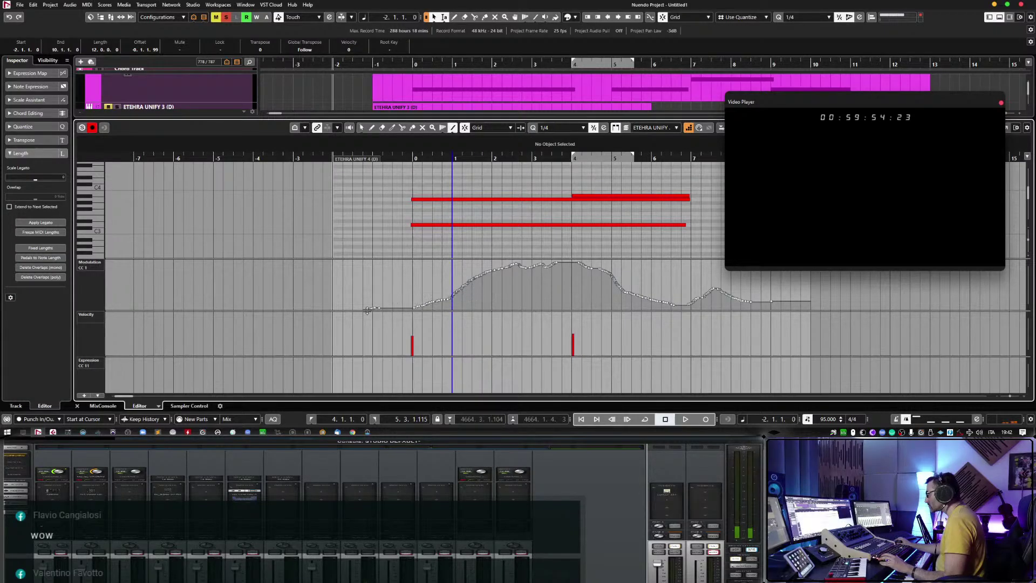
pyautogui.moveTo(367, 310); pyautogui.dragTo(538, 251)
pyautogui.press('space')
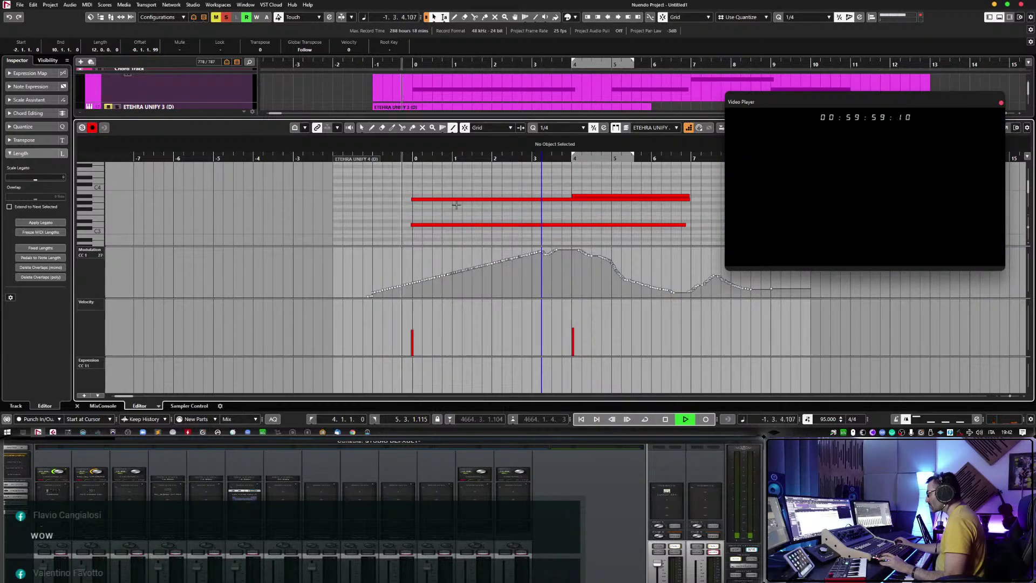
# Select the two long notes that start around bar 0 and play the part to check the modulation rise.
pyautogui.rightClick(461, 192)
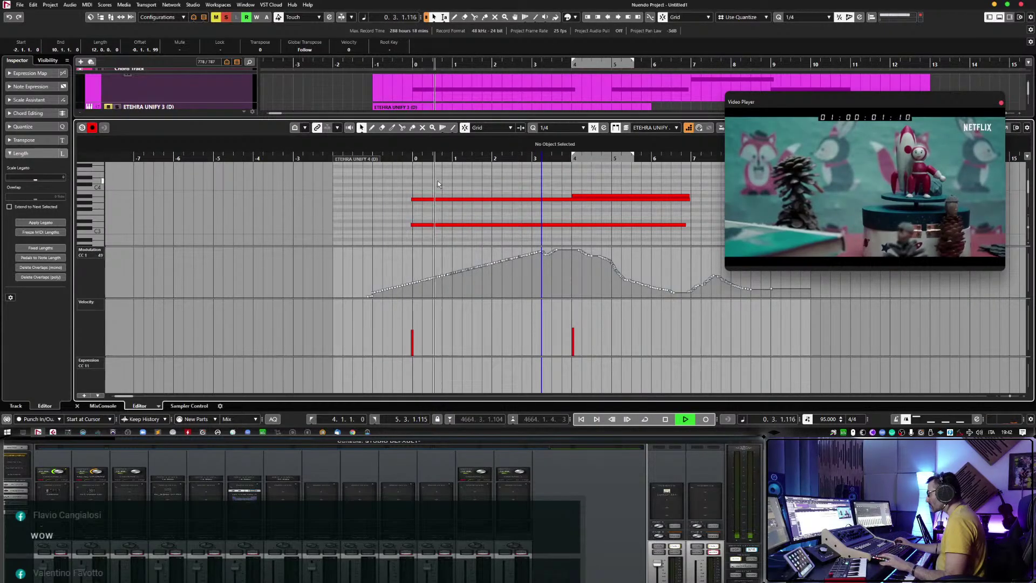
pyautogui.moveTo(438, 180); pyautogui.dragTo(403, 232)
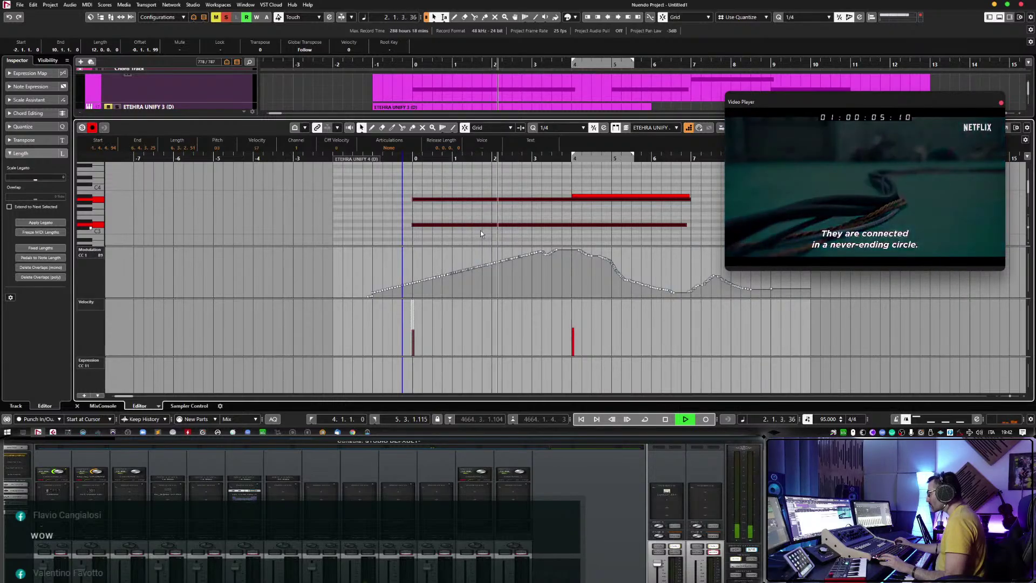
pyautogui.press('space')
# Redraw the modulation as a straight rise from about bar -1 to 127 at bar 2, held at maximum until bar 4.
pyautogui.rightClick(514, 222)
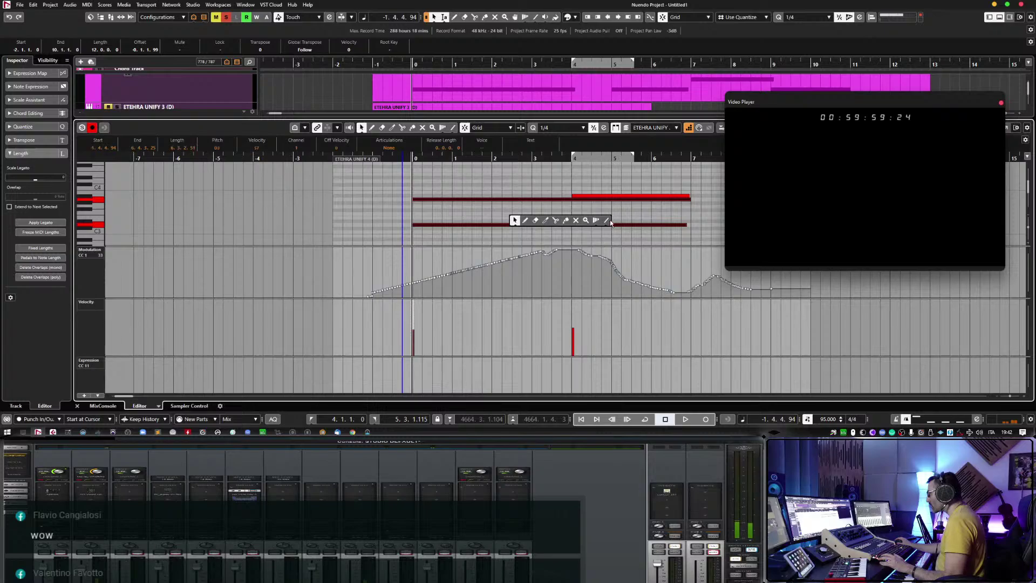
pyautogui.click(494, 158)
pyautogui.press('space')
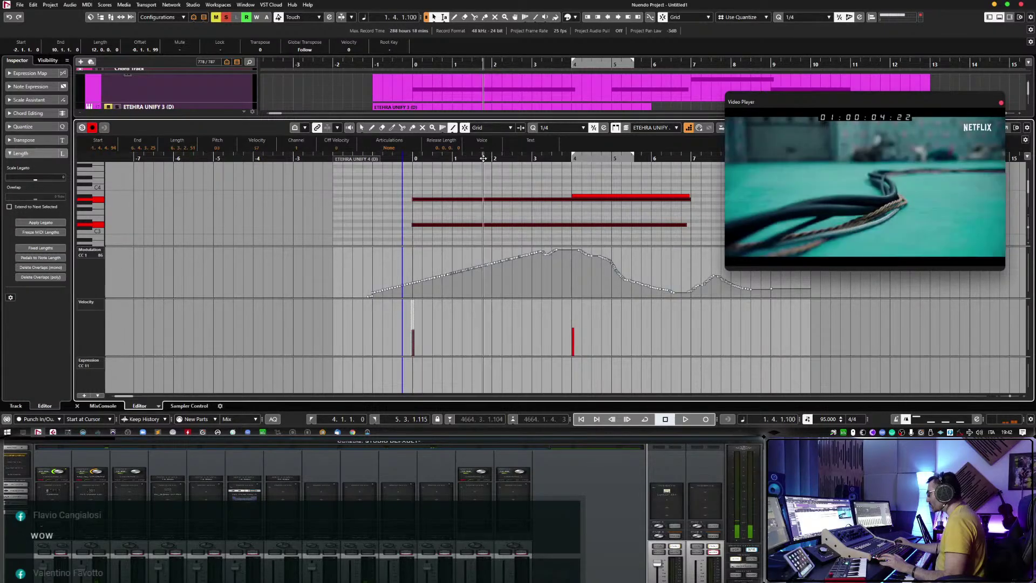
pyautogui.moveTo(517, 160)
pyautogui.mouseDown()
pyautogui.moveTo(494, 159)
pyautogui.moveTo(521, 161)
pyautogui.mouseUp()
pyautogui.rightClick(497, 215)
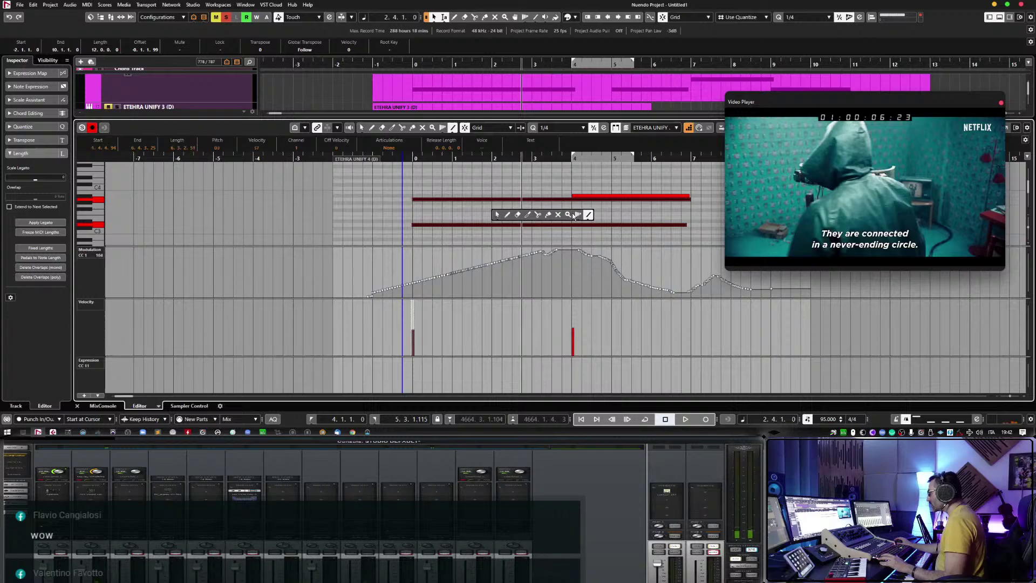
pyautogui.moveTo(372, 291)
pyautogui.mouseDown()
pyautogui.moveTo(490, 250)
pyautogui.moveTo(575, 246)
pyautogui.mouseUp()
pyautogui.click(393, 159)
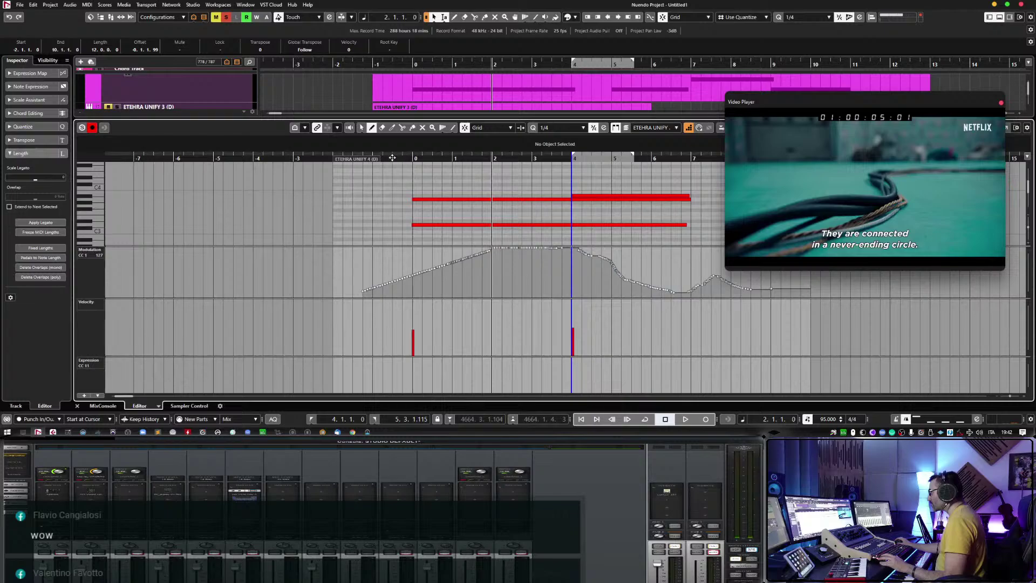
# Play the part, redraw the falling modulation after bar 4 towards the part's end, and close the note editor.
pyautogui.rightClick(444, 185)
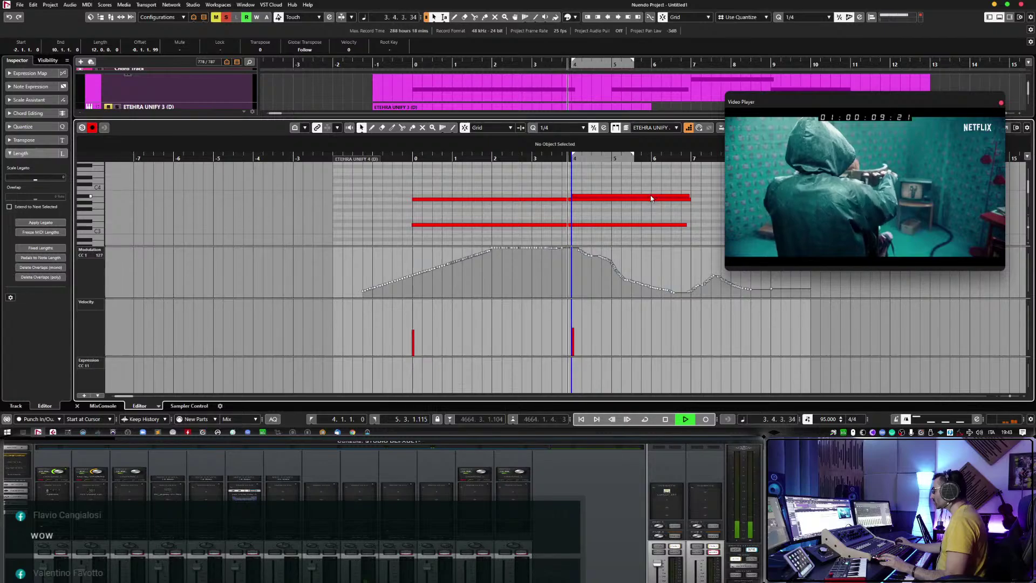
pyautogui.rightClick(608, 200)
pyautogui.click(620, 201)
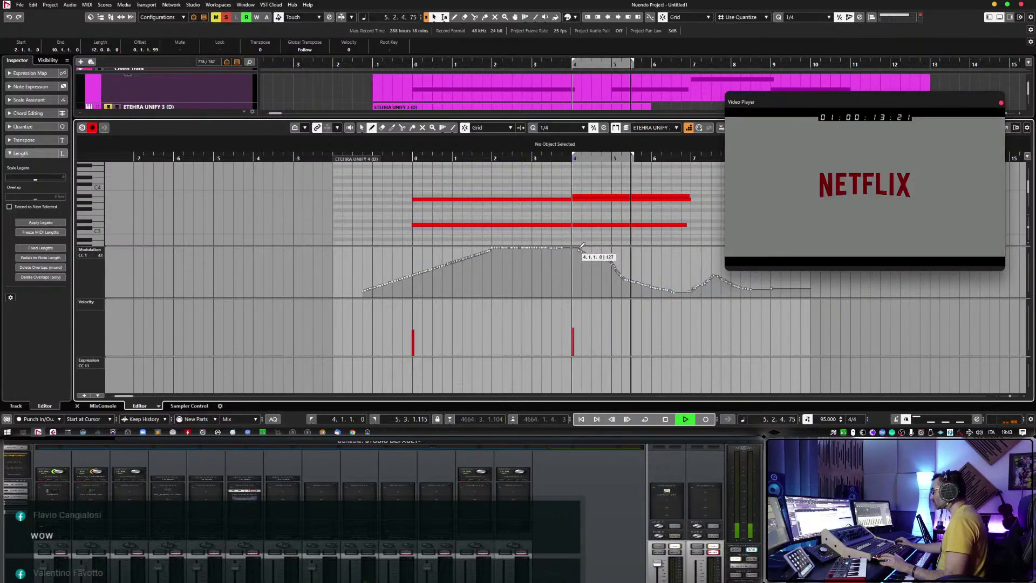
pyautogui.moveTo(628, 277)
pyautogui.mouseDown()
pyautogui.moveTo(689, 294)
pyautogui.moveTo(809, 295)
pyautogui.mouseUp()
pyautogui.press('space')
pyautogui.click(1000, 15)
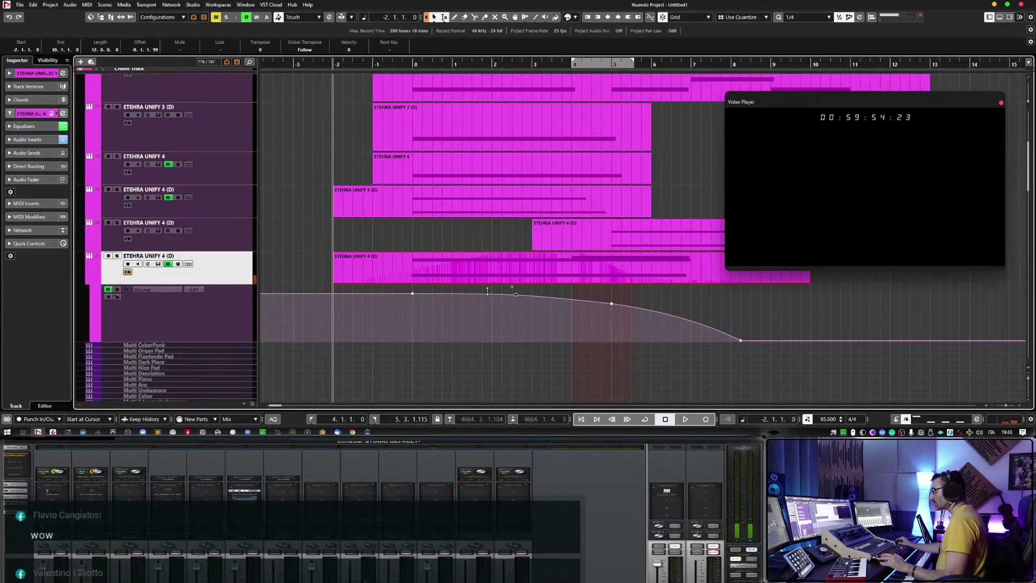
# Set the volume automation to about 0 at bar 0 and -6.36 at bar 5, reshaping the curve between the points.
pyautogui.moveTo(413, 293); pyautogui.dragTo(411, 296)
pyautogui.press('space')
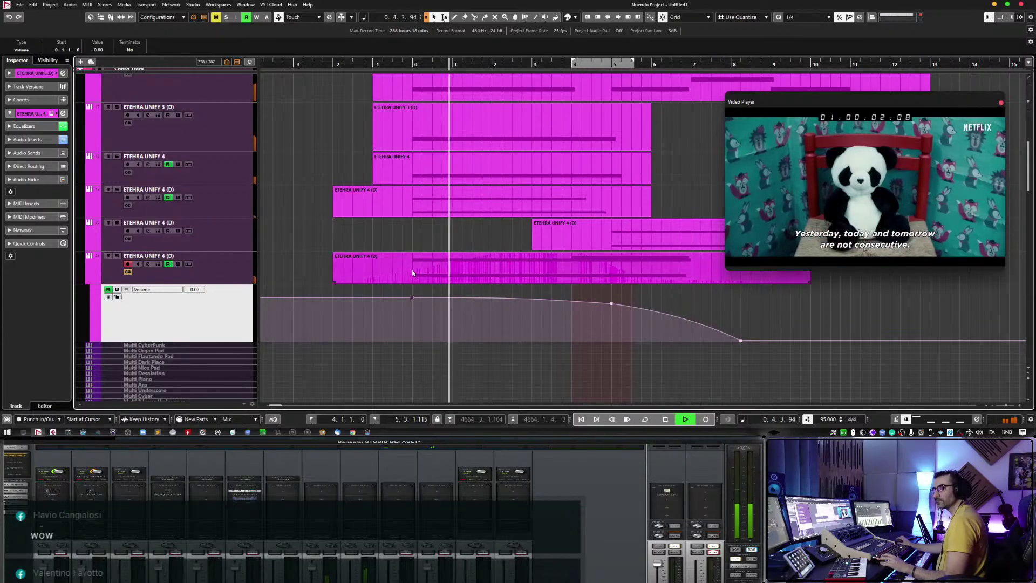
pyautogui.click(517, 299)
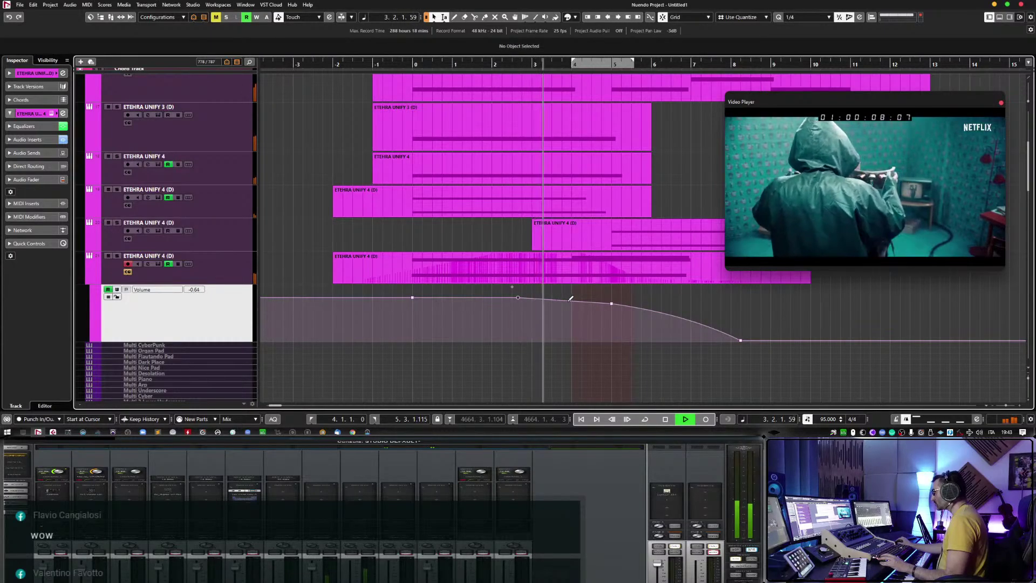
pyautogui.click(611, 305)
pyautogui.moveTo(612, 308); pyautogui.dragTo(612, 313)
# Enlarge the video player window while the project plays.
pyautogui.scroll(-5, 356, 272)
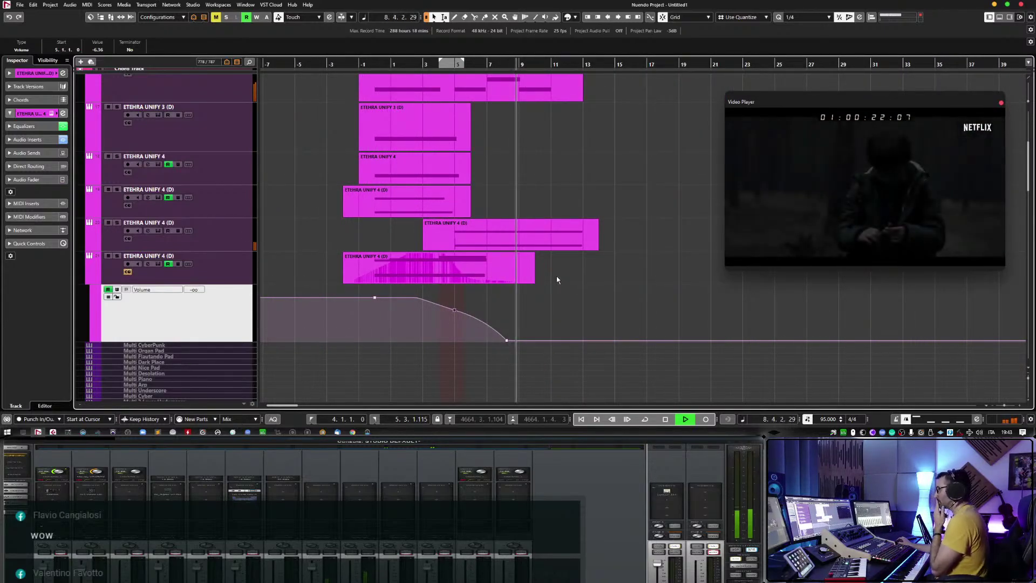
pyautogui.scroll(2, 557, 279)
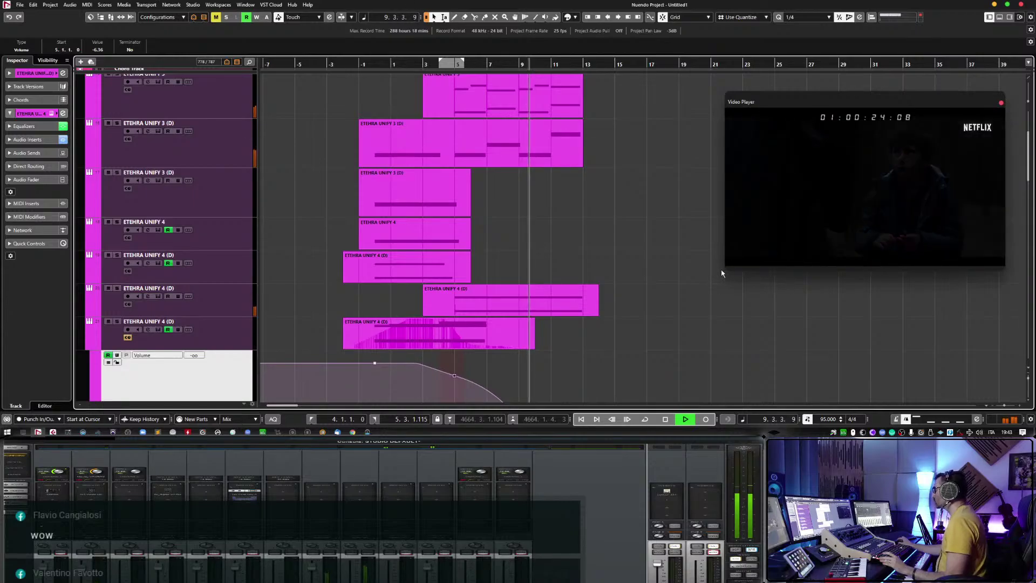
pyautogui.moveTo(727, 269); pyautogui.dragTo(659, 303)
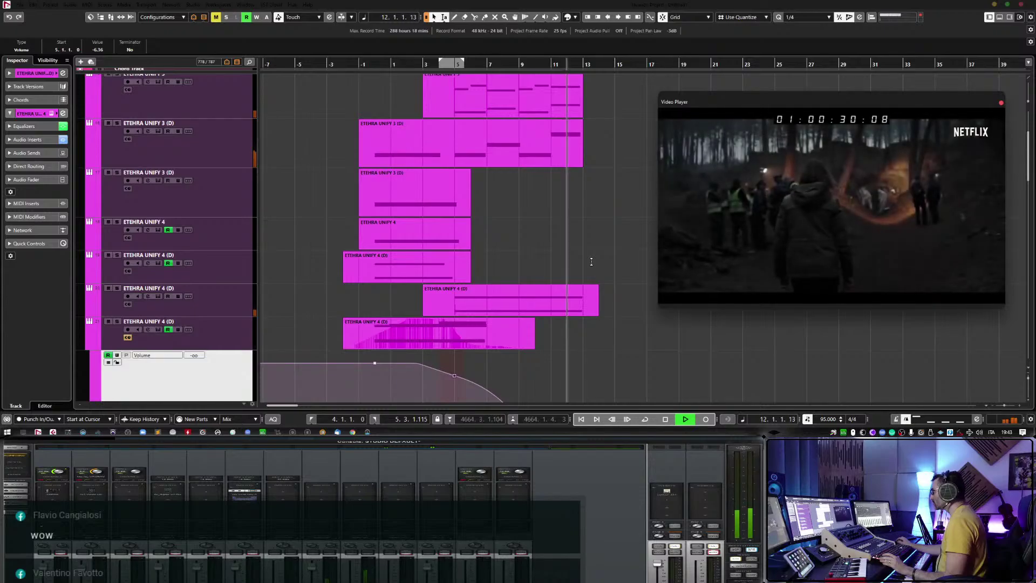
# Find the VEP x_Ar3 Quintet_Quarter 16Th track, stop playback, and increase the track's height.
pyautogui.hscroll(3, 591, 262)
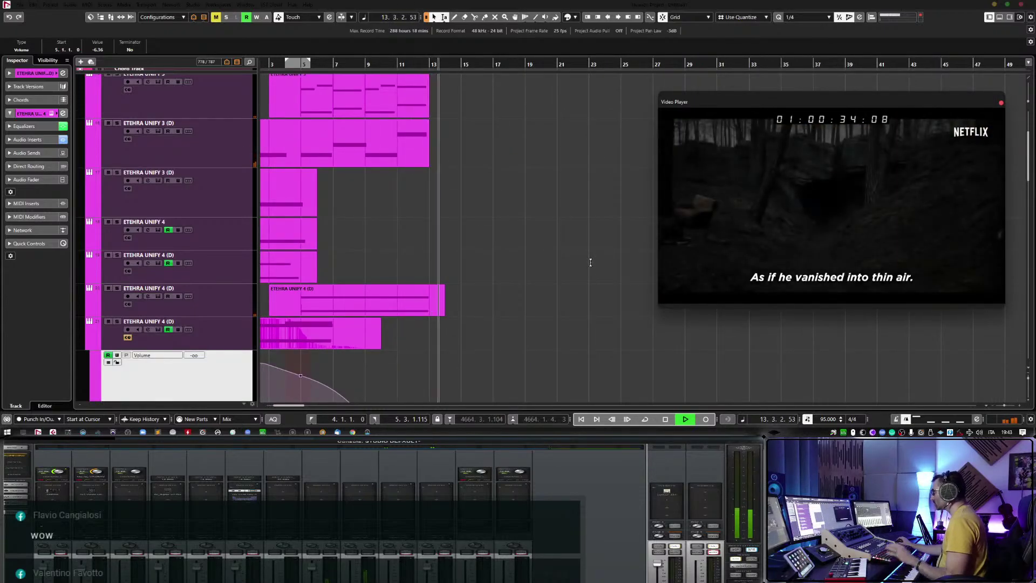
pyautogui.scroll(2, 591, 262)
pyautogui.scroll(-15, 590, 264)
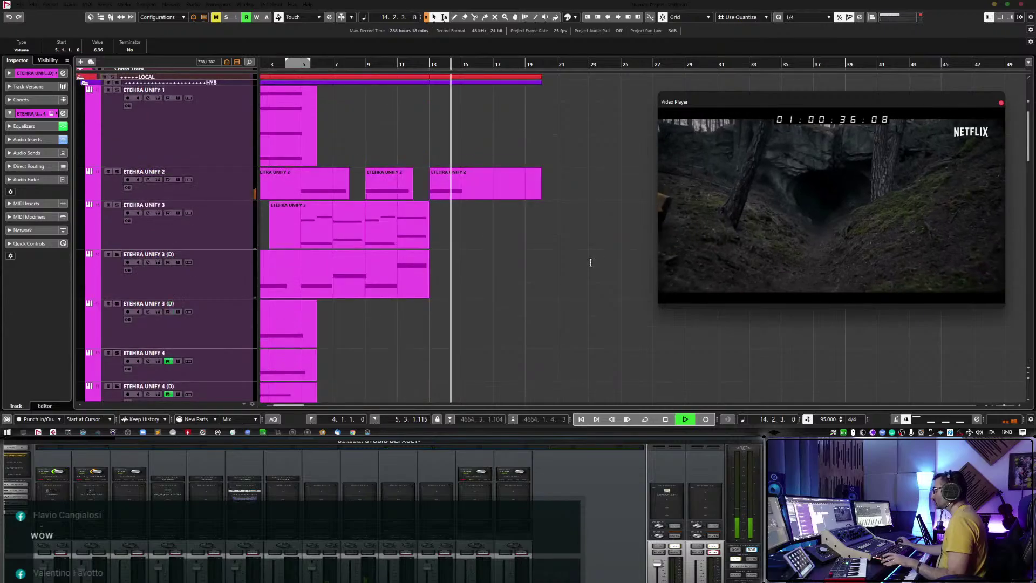
pyautogui.scroll(5, 559, 306)
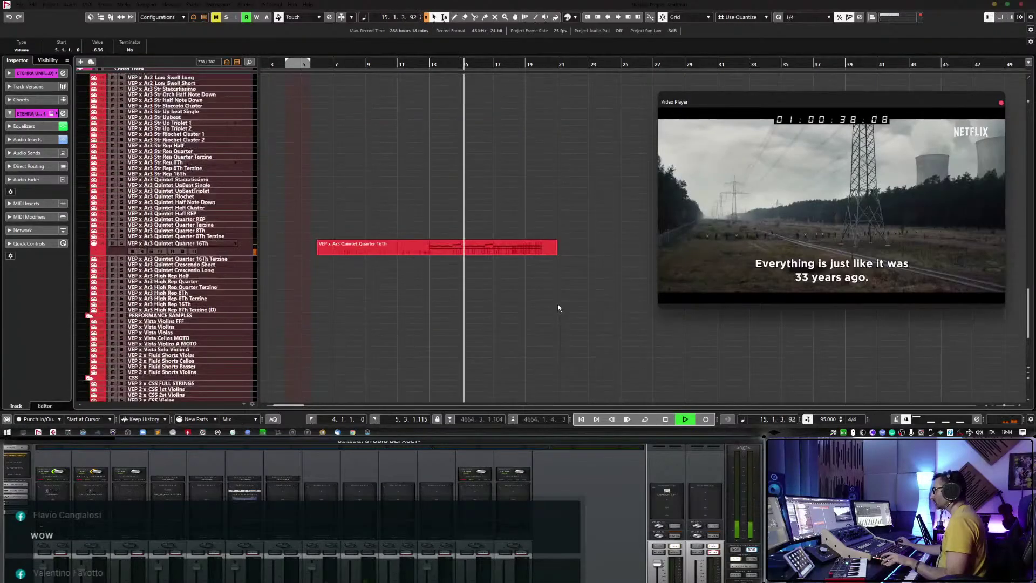
pyautogui.press('space')
pyautogui.moveTo(239, 254); pyautogui.dragTo(278, 289)
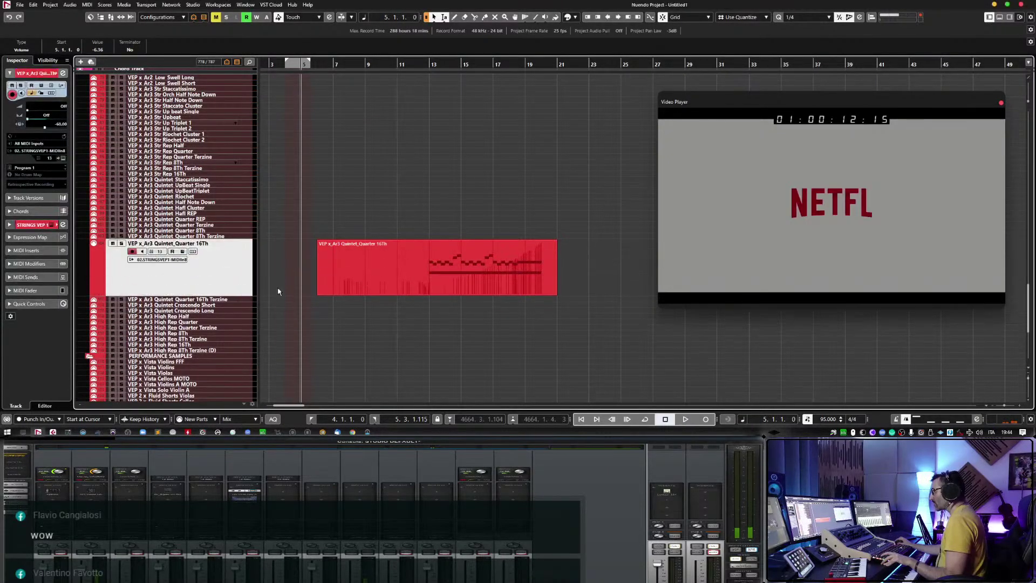
# Open the Quintet_Quarter 16Th part, redraw its modulation rise from about bar 12 to 20, and raise all note velocities to near maximum.
pyautogui.click(462, 291)
pyautogui.press('Return')
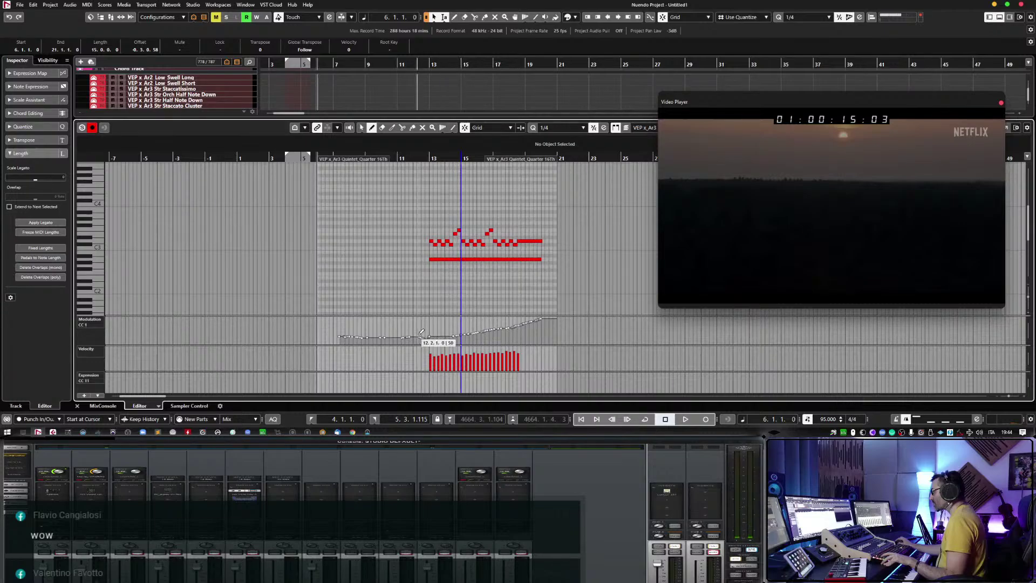
pyautogui.moveTo(421, 331); pyautogui.dragTo(541, 317)
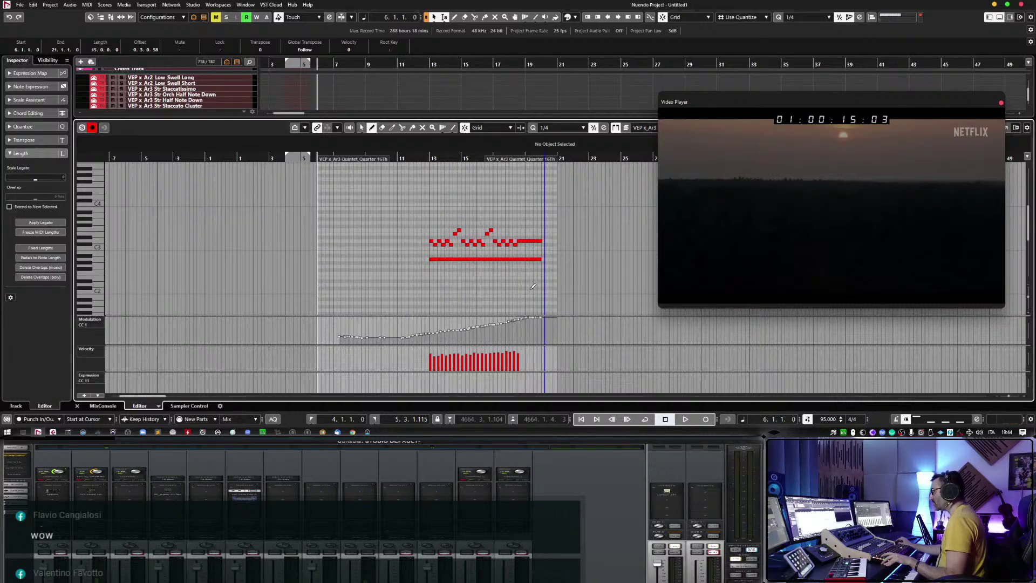
pyautogui.click(418, 157)
pyautogui.press('space')
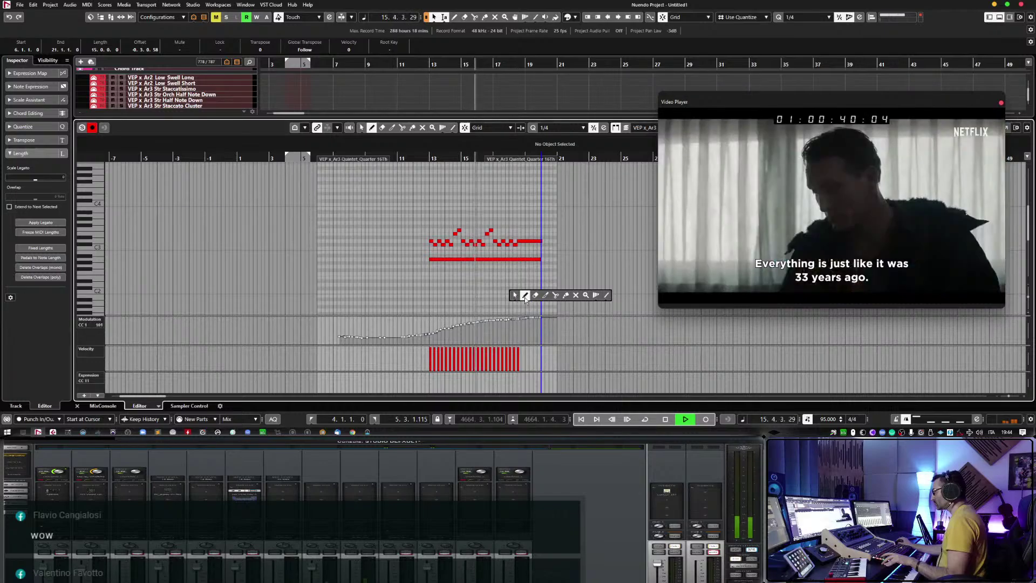
# Redraw the Quintet part's modulation as a gentler rise from about bar 13, reaching about 125 at bar 20, and close the note editor.
pyautogui.click(525, 295)
pyautogui.click(455, 335)
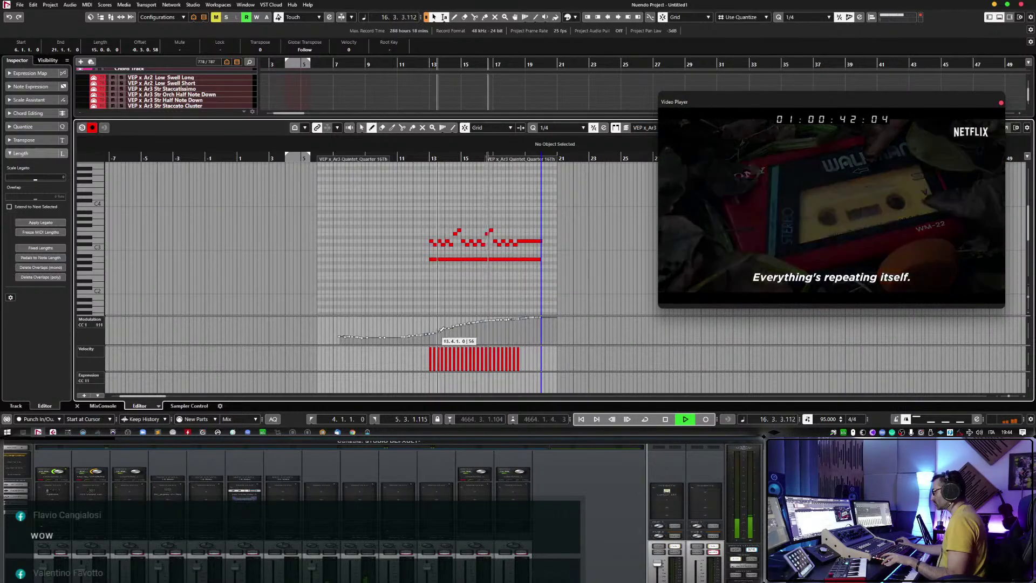
pyautogui.moveTo(538, 320); pyautogui.dragTo(550, 317)
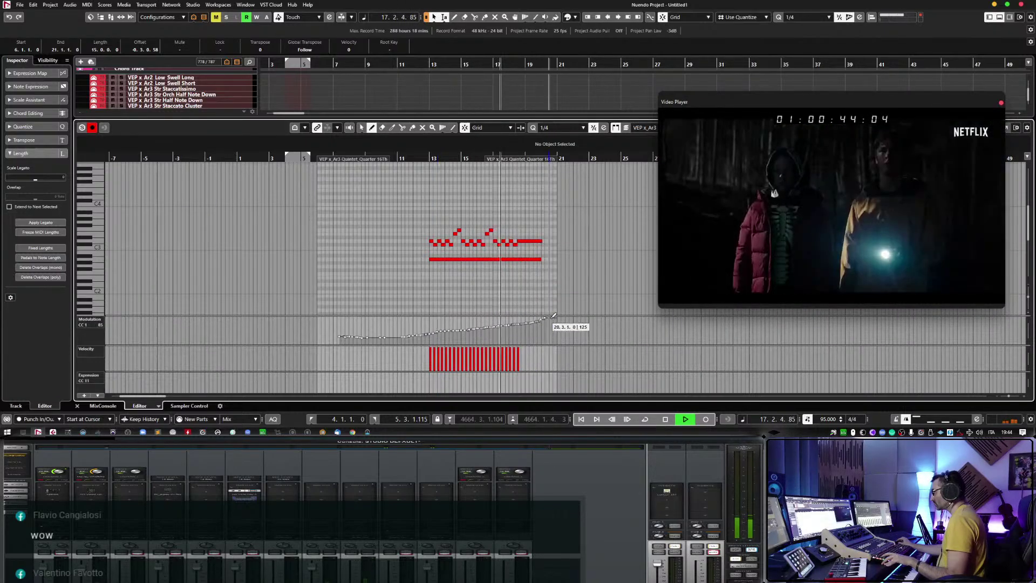
pyautogui.click(999, 18)
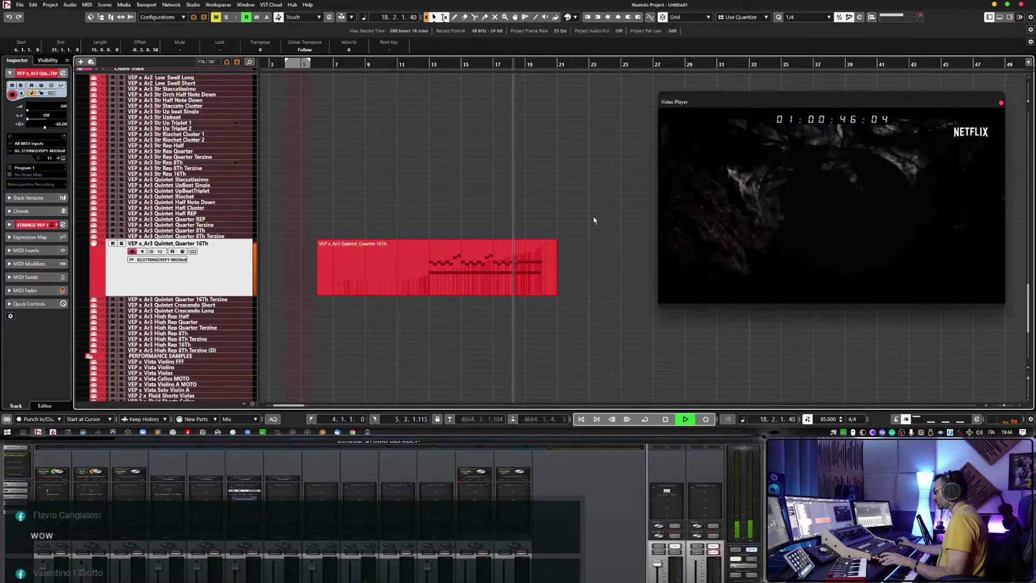
# Disarm recording on the Quintet_Quarter 16Th track and move the playback position to 12.3.1.
pyautogui.click(132, 252)
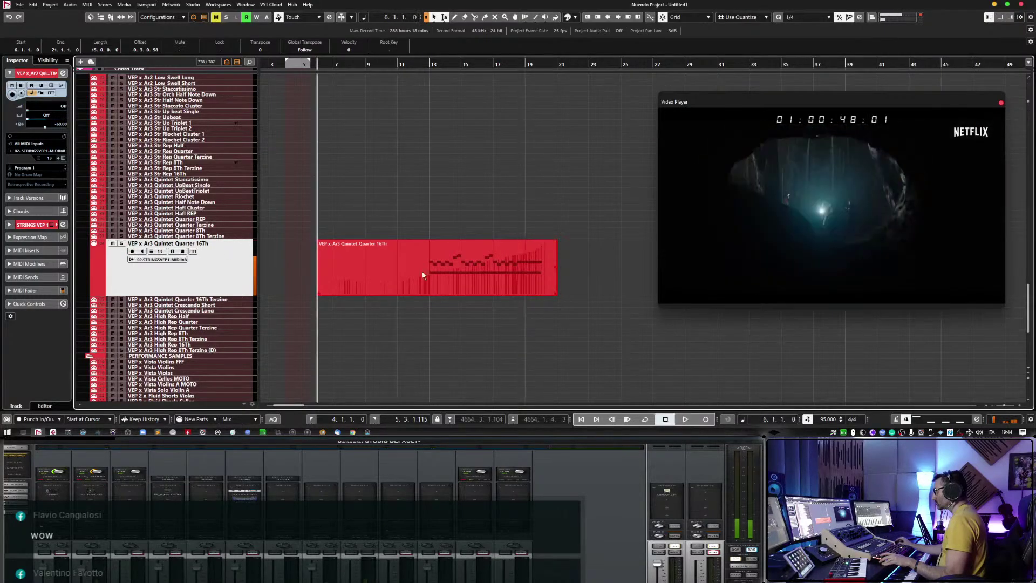
pyautogui.press('space')
pyautogui.click(420, 66)
pyautogui.scroll(8, 339, 154)
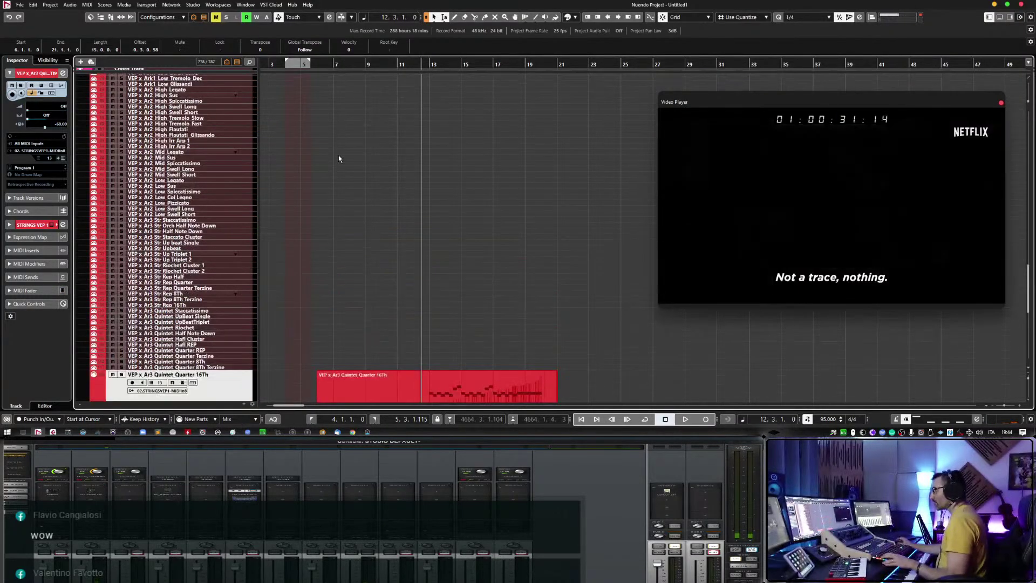
# Audition the Ar3 Str Staccatissimo and Ar2 High Spiccatissimo tracks, and select the VEP x_Ar2 Low Spiccatissimo track.
pyautogui.scroll(-6, 430, 254)
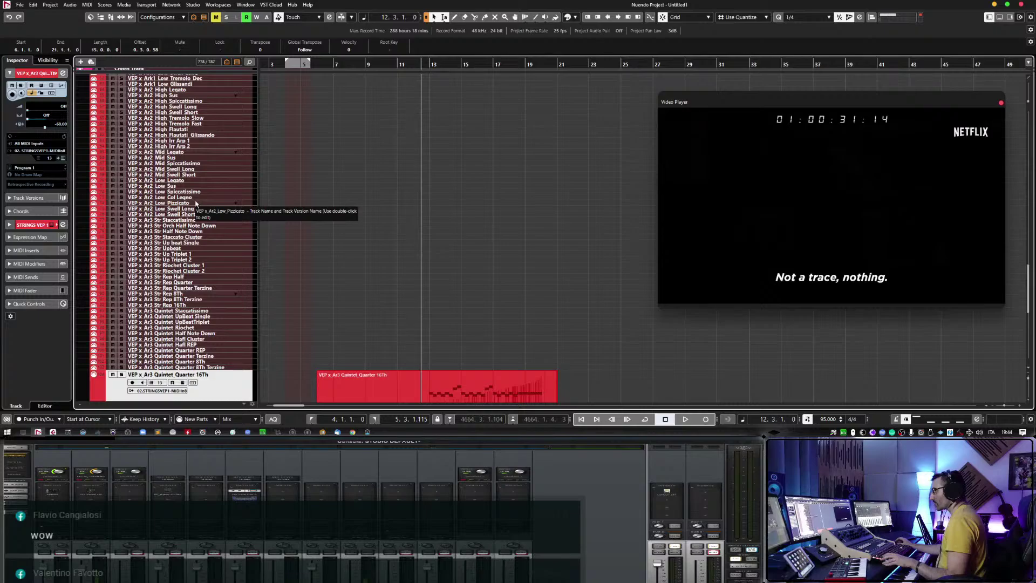
pyautogui.click(189, 221)
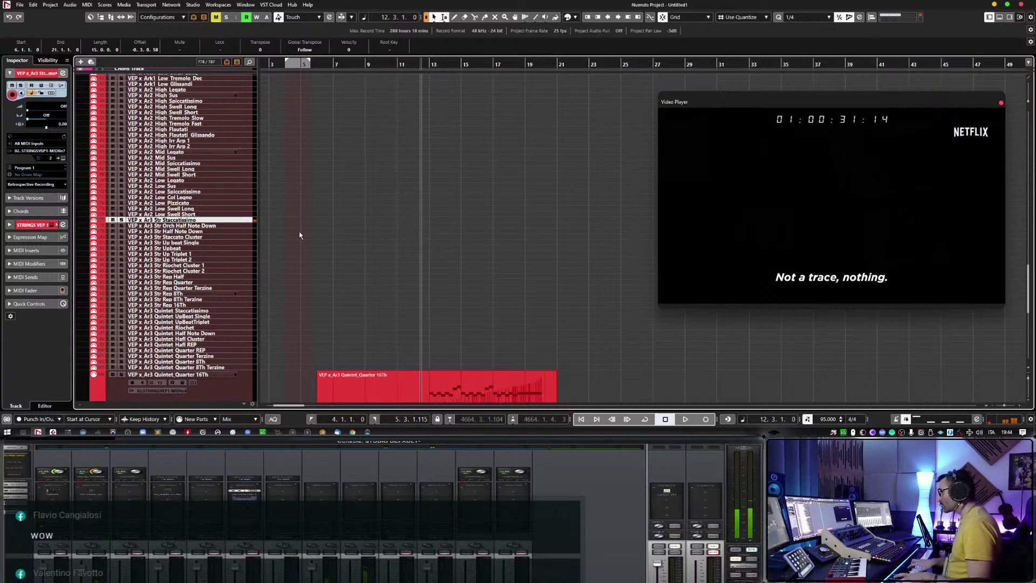
pyautogui.scroll(3, 184, 166)
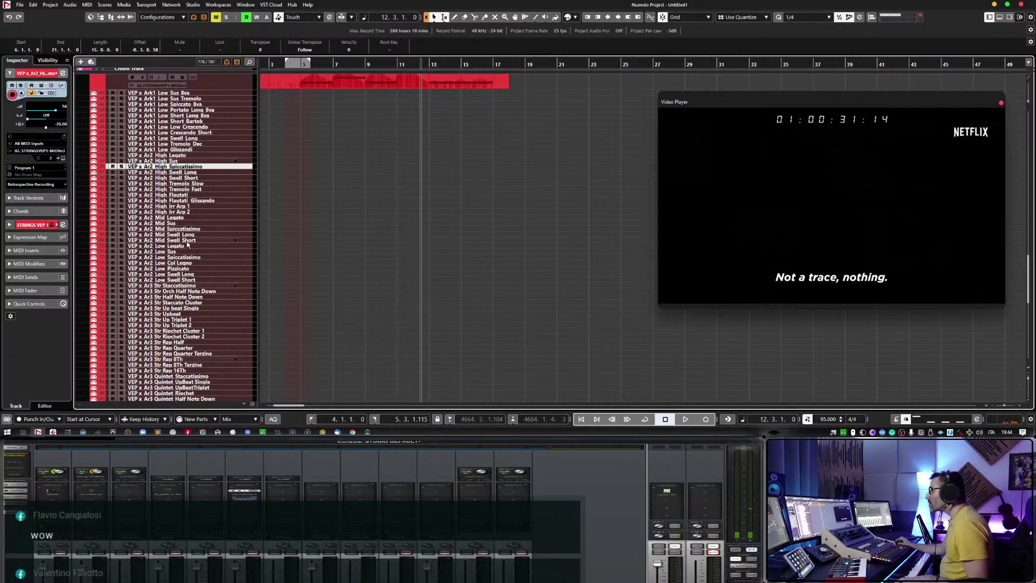
pyautogui.scroll(-3, 286, 266)
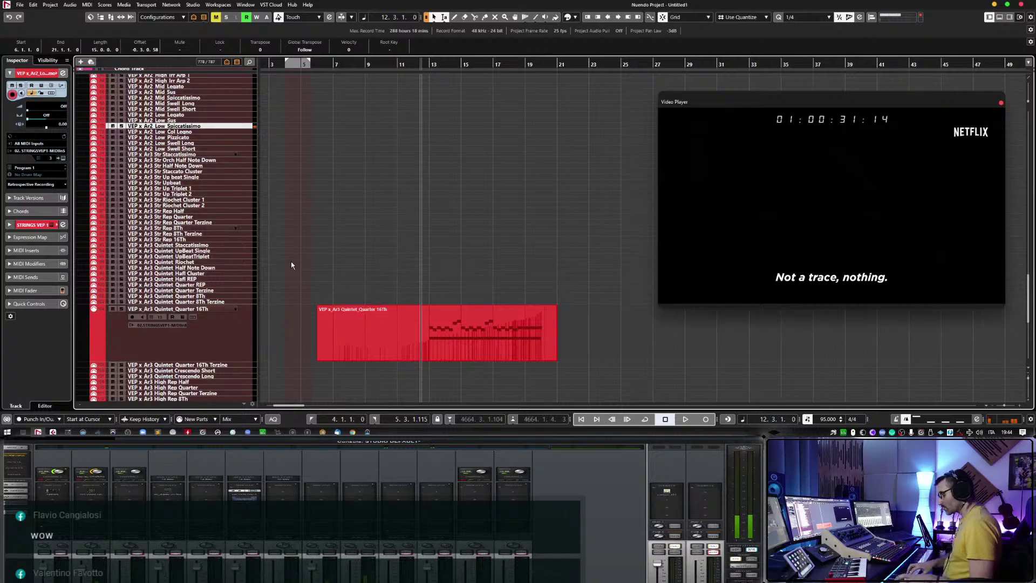
# Play the passage from about bar 12 to 20 against the video repeatedly with the Low Spiccatissimo track armed.
pyautogui.press('space')
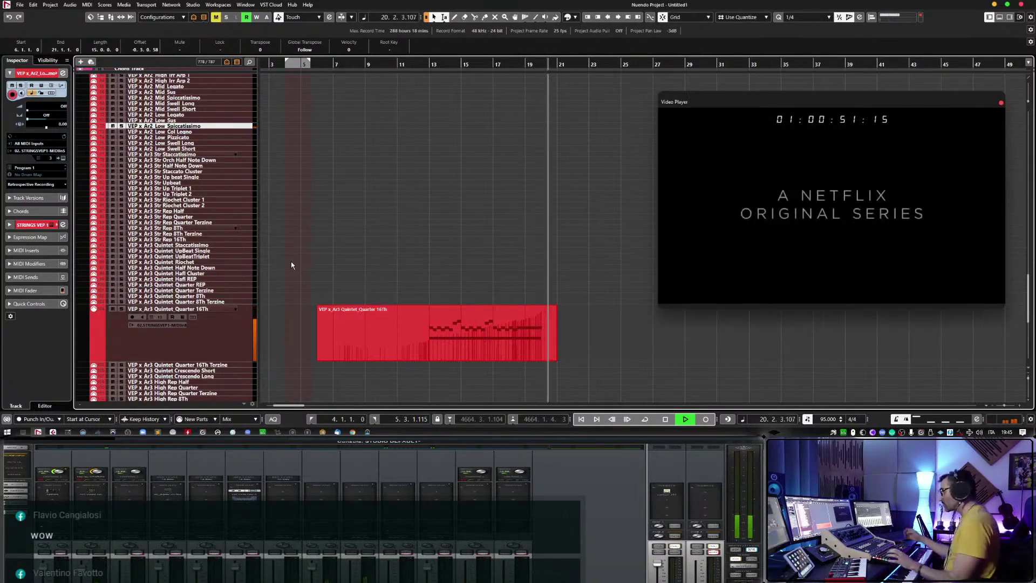
pyautogui.press('space')
pyautogui.click(411, 65)
pyautogui.press('space')
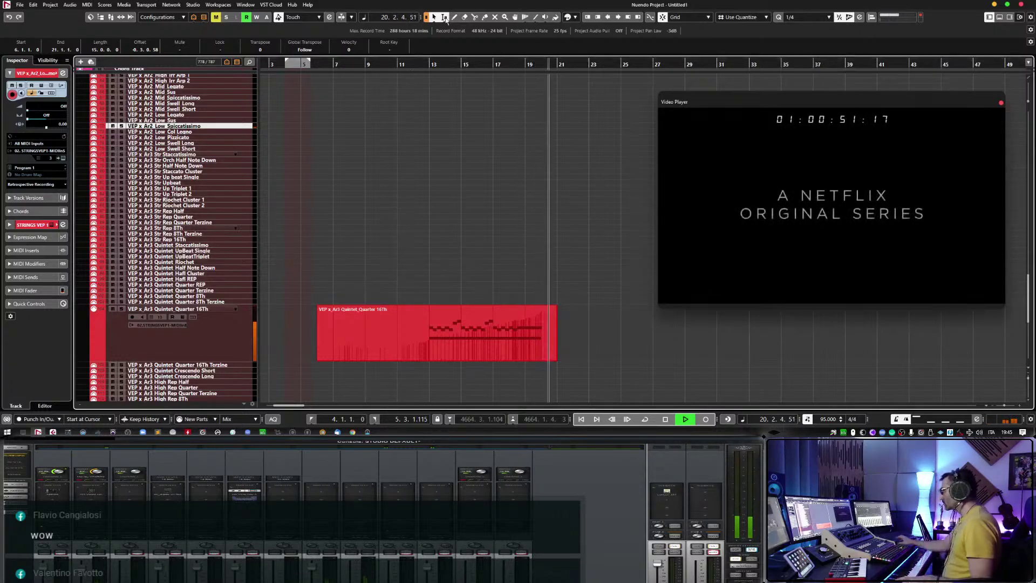
pyautogui.click(424, 63)
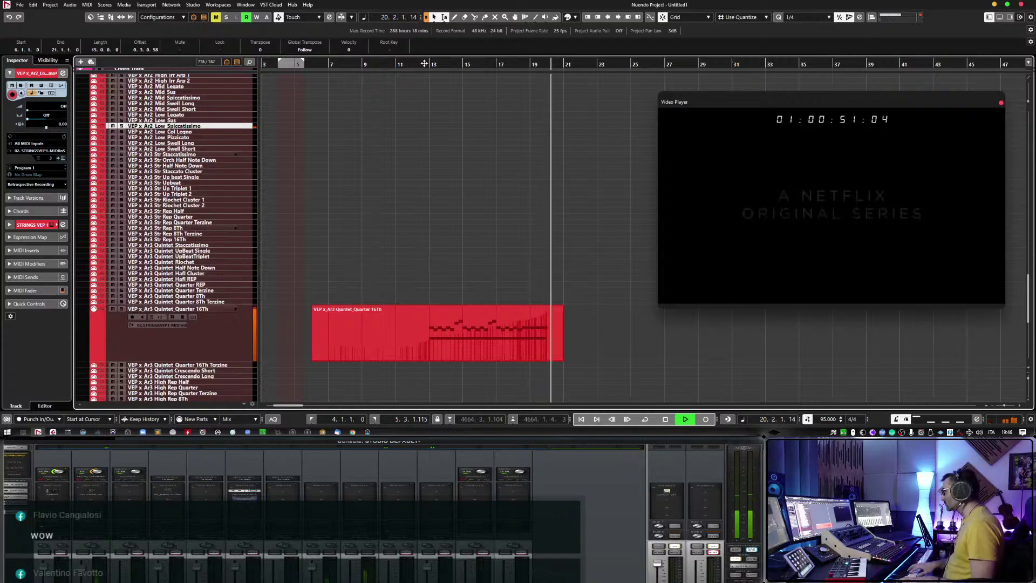
pyautogui.press('space')
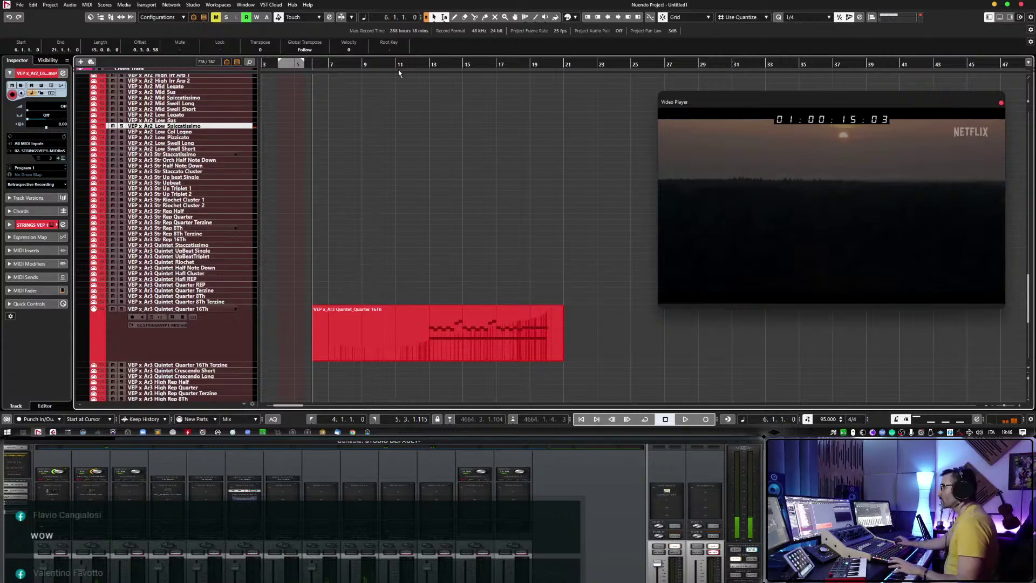
# Add the VEP x_Ar2 High Spiccatissimo track to the selection and record both Spiccatissimo tracks from 9.1.1 to about bar 20.
pyautogui.scroll(5, 339, 150)
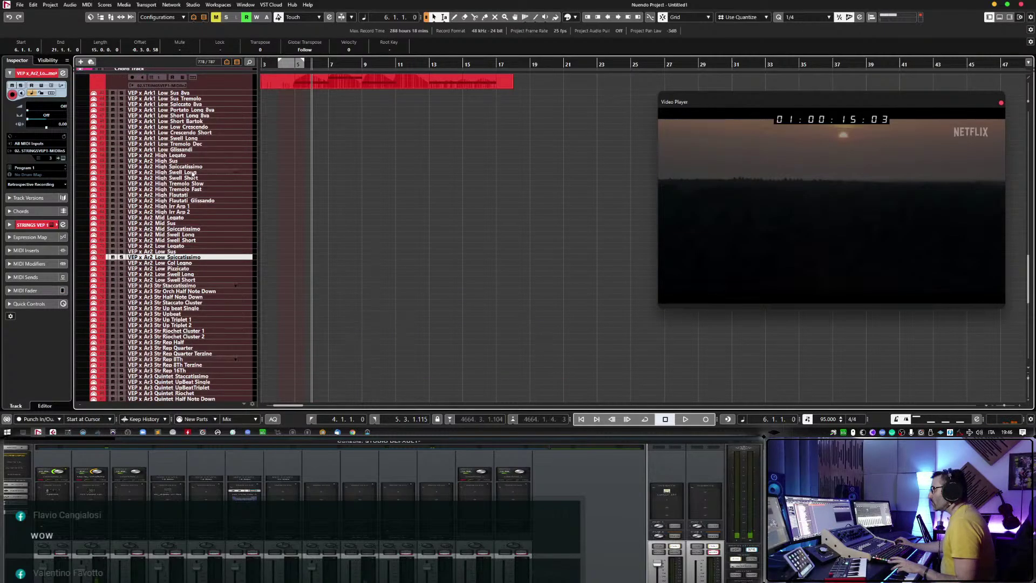
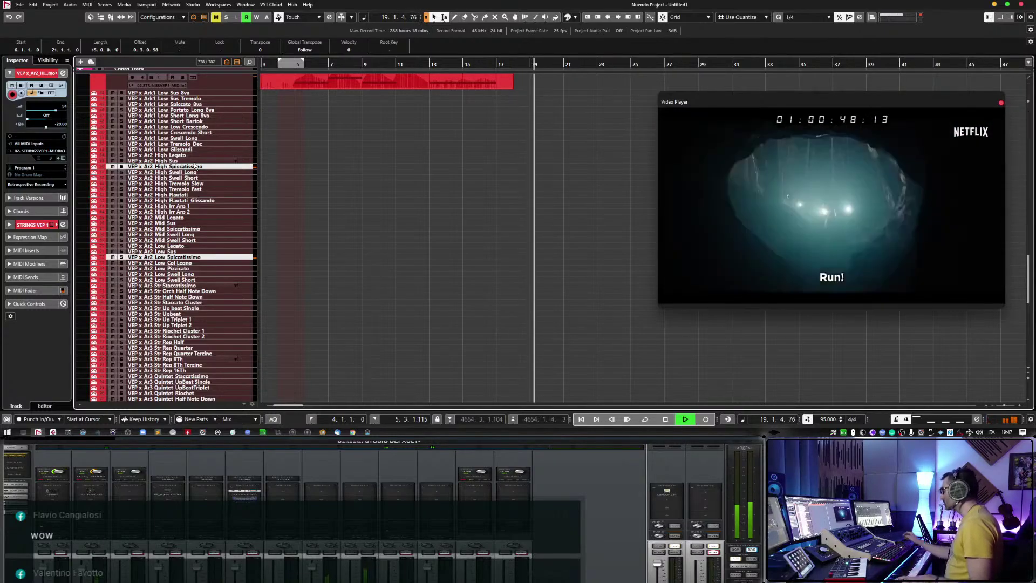
pyautogui.press('space')
pyautogui.doubleClick(396, 64)
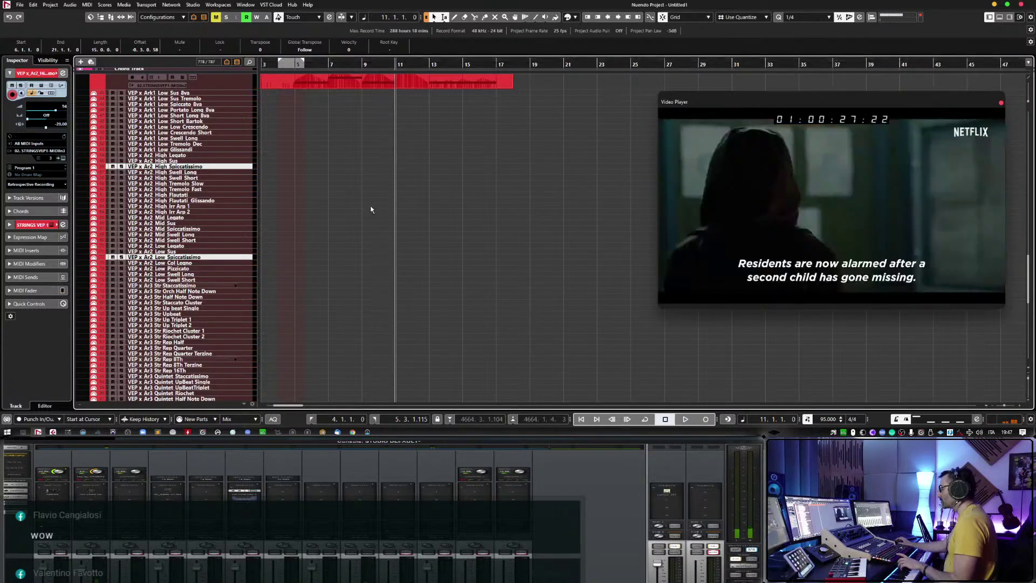
pyautogui.press('space')
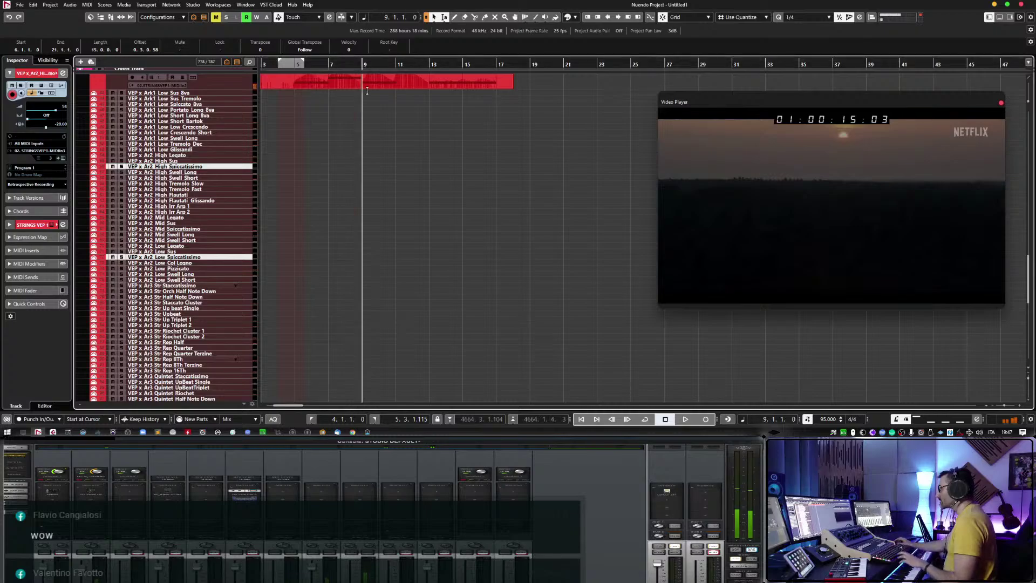
pyautogui.click(705, 419)
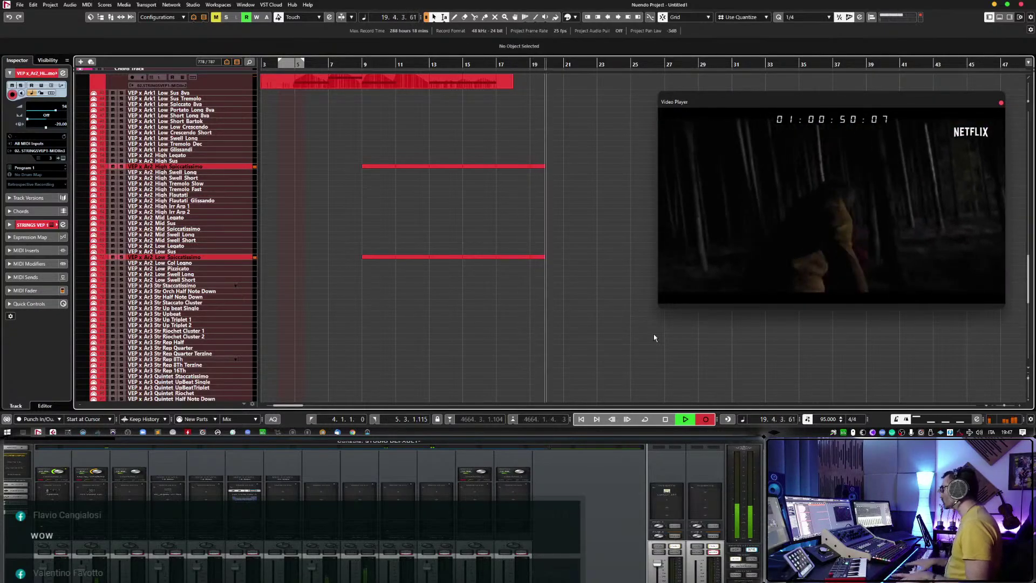
pyautogui.press('space')
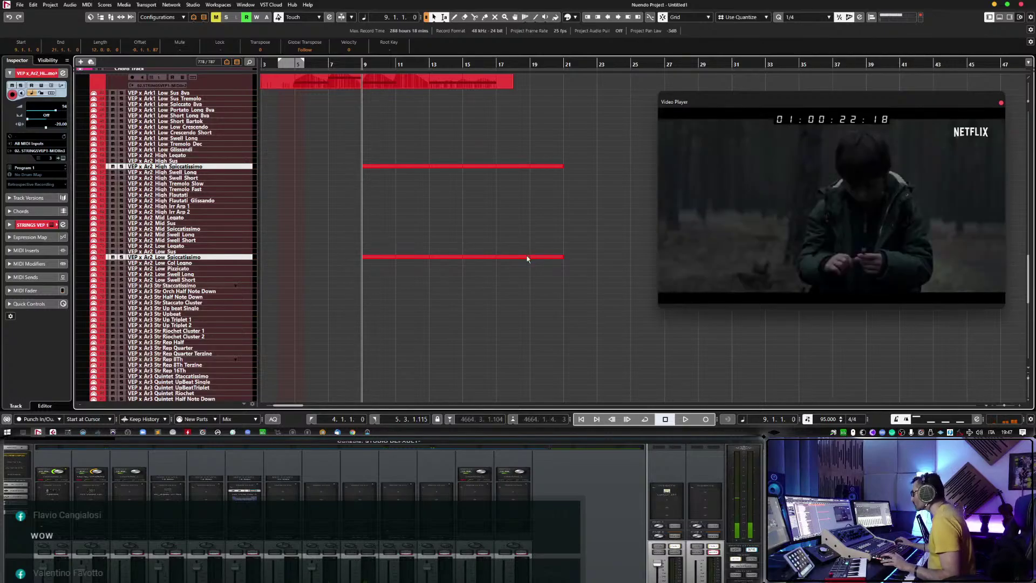
# Open both recorded Spiccatissimo parts in the note editor and quantize all their notes to 1/16.
pyautogui.doubleClick(529, 253)
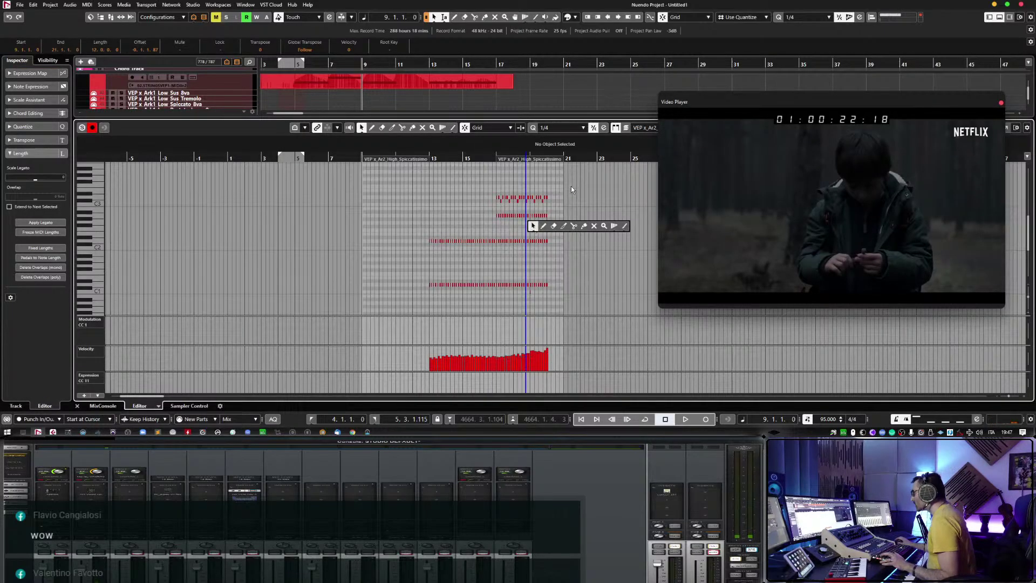
pyautogui.moveTo(588, 189); pyautogui.dragTo(413, 300)
pyautogui.press('h')
pyautogui.press('h')
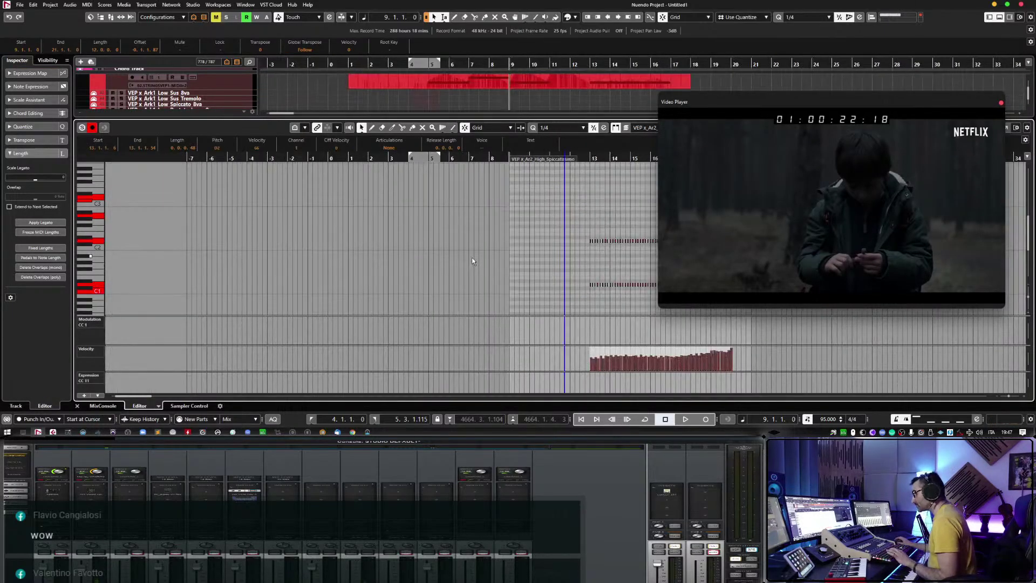
pyautogui.hscroll(8, 472, 261)
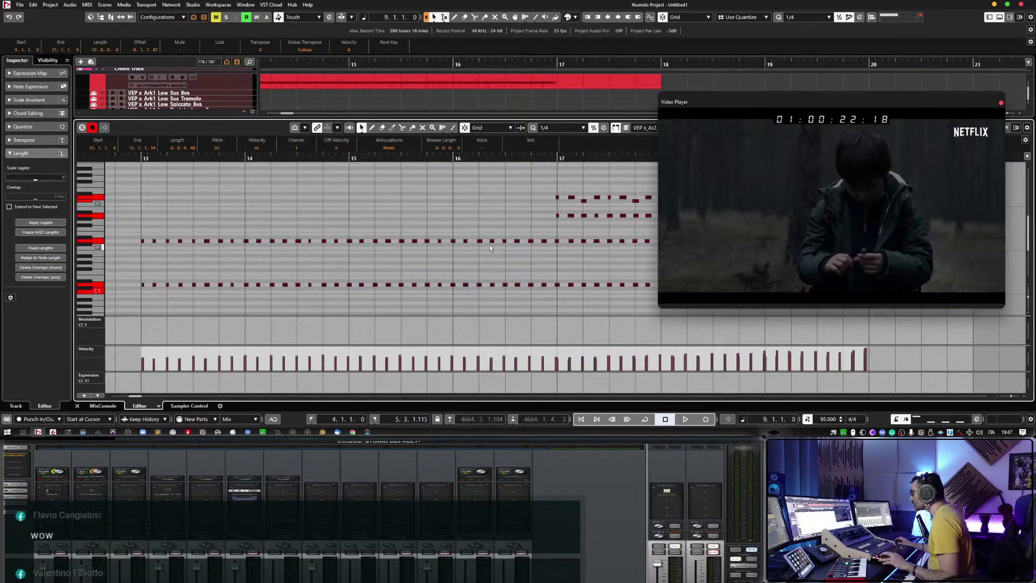
pyautogui.click(561, 128)
pyautogui.click(568, 188)
pyautogui.press('q')
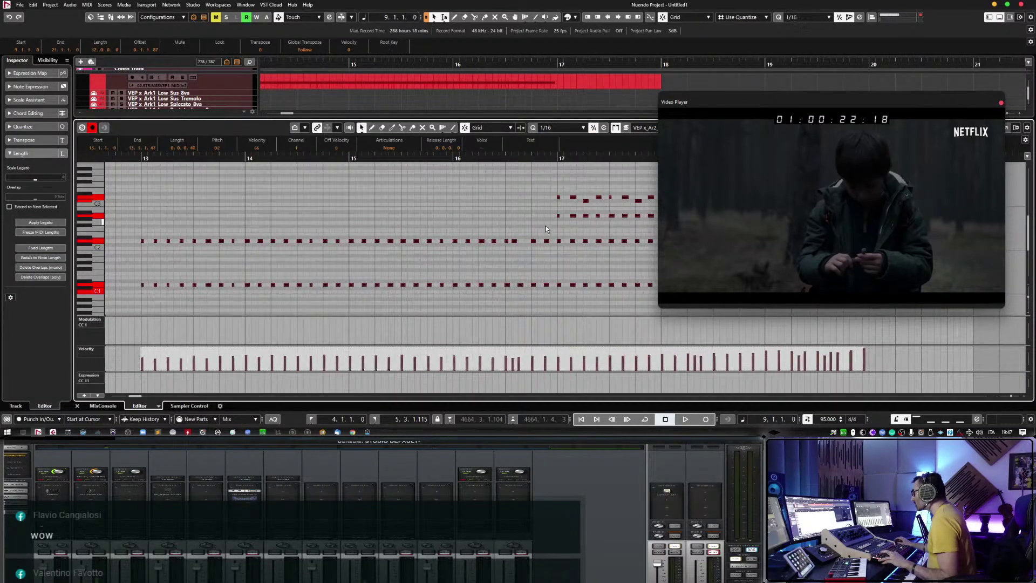
# Move the misquantized upper note in the middle of bar 16 to 16.3.3.
pyautogui.click(531, 258)
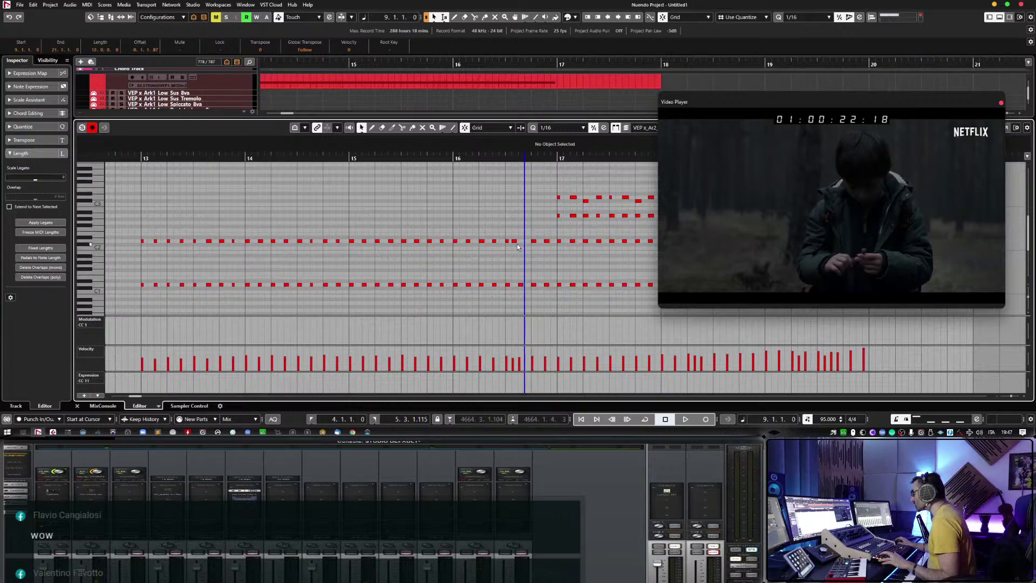
pyautogui.click(513, 242)
pyautogui.hotkey('ctrl', 'Right')
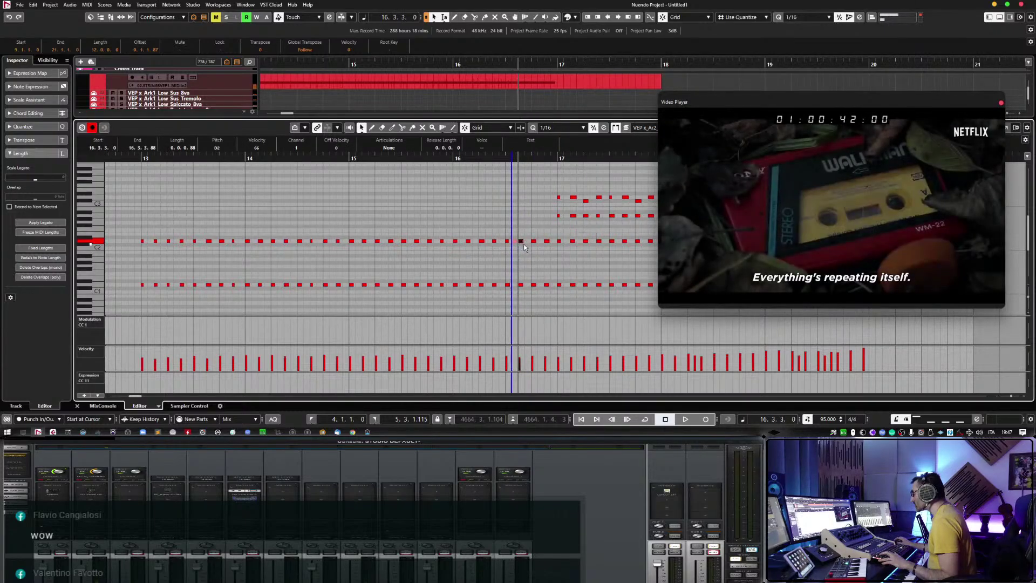
pyautogui.moveTo(518, 243); pyautogui.dragTo(522, 244)
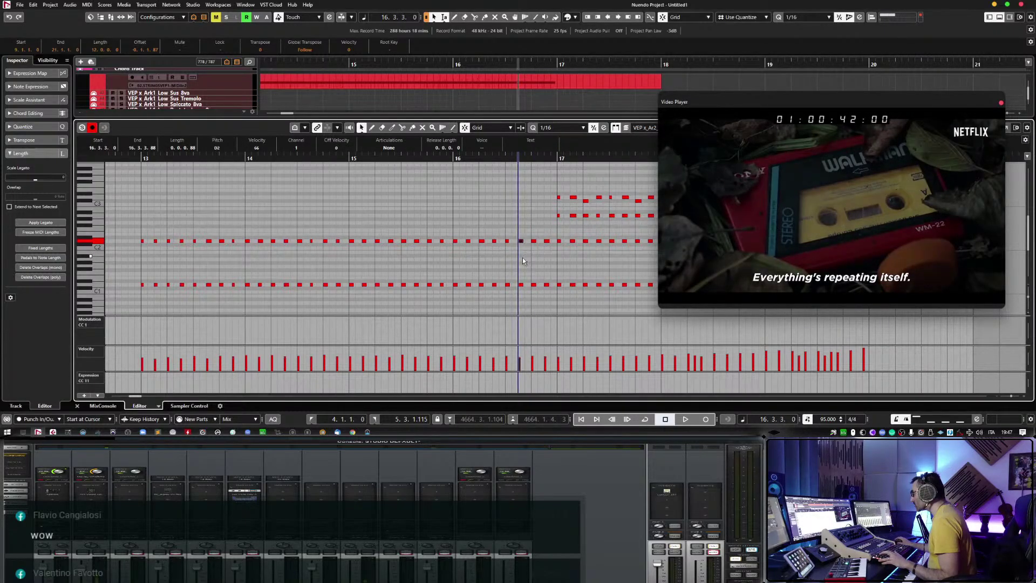
# Move the misplaced notes in bars 18 and 19 to 18.2.3 and 19.2.3, and delete the stray C1 note near bar 19.
pyautogui.hscroll(5, 523, 261)
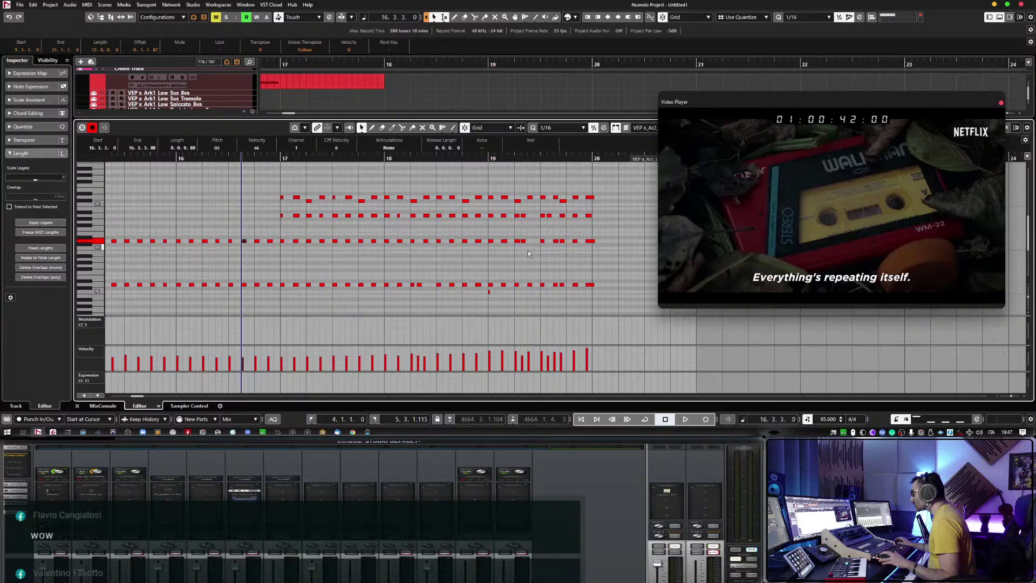
pyautogui.moveTo(532, 206); pyautogui.dragTo(525, 243)
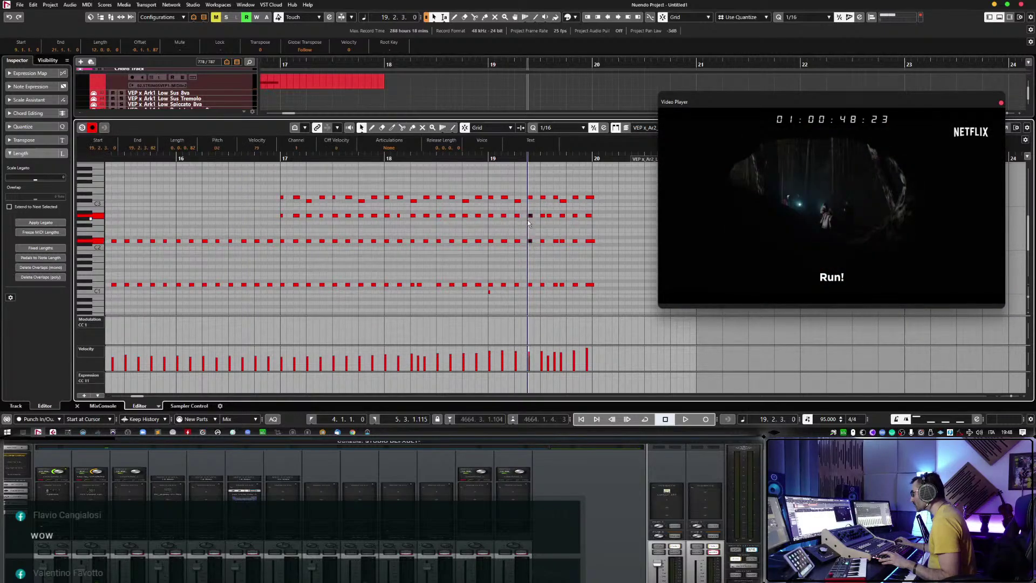
pyautogui.click(556, 242)
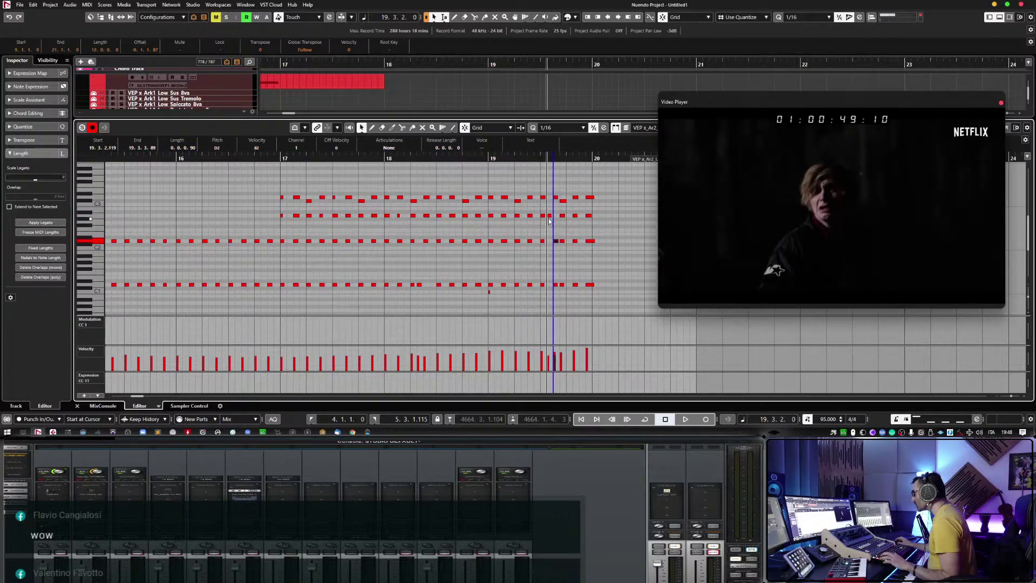
pyautogui.click(439, 215)
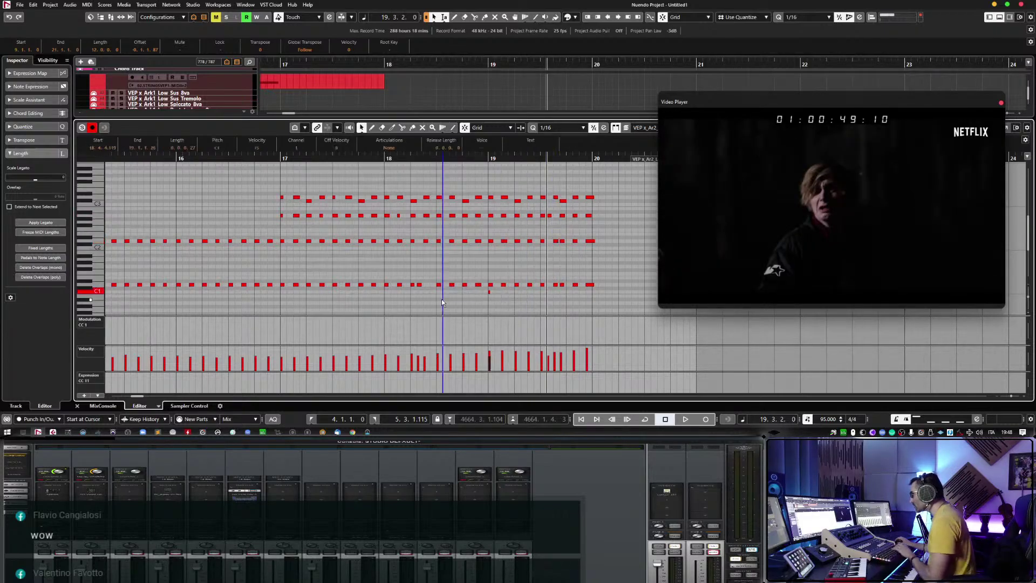
pyautogui.moveTo(421, 288); pyautogui.dragTo(426, 288)
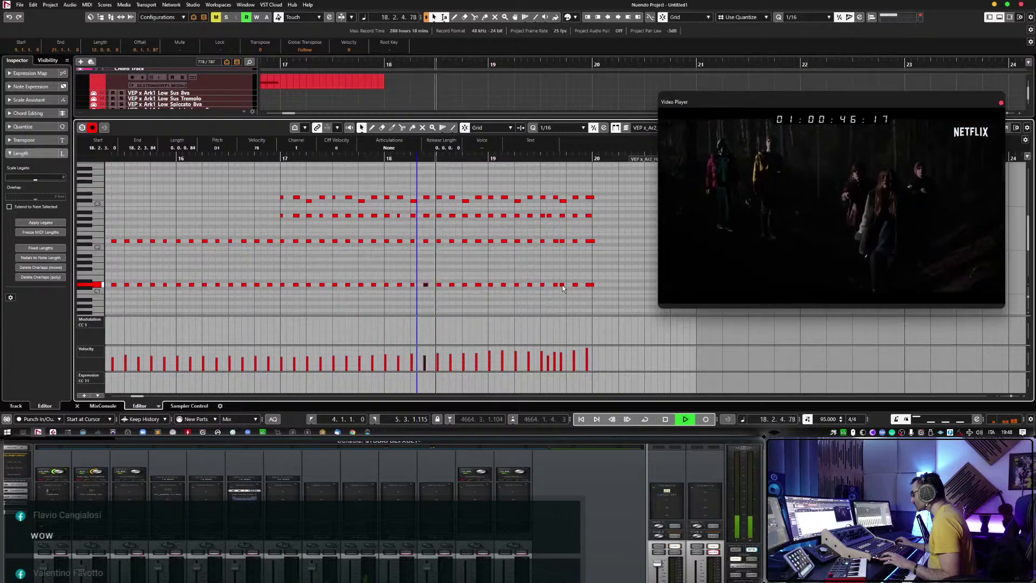
# Solo the note editor and play the Spiccatissimo notes from about bar 17.
pyautogui.click(84, 129)
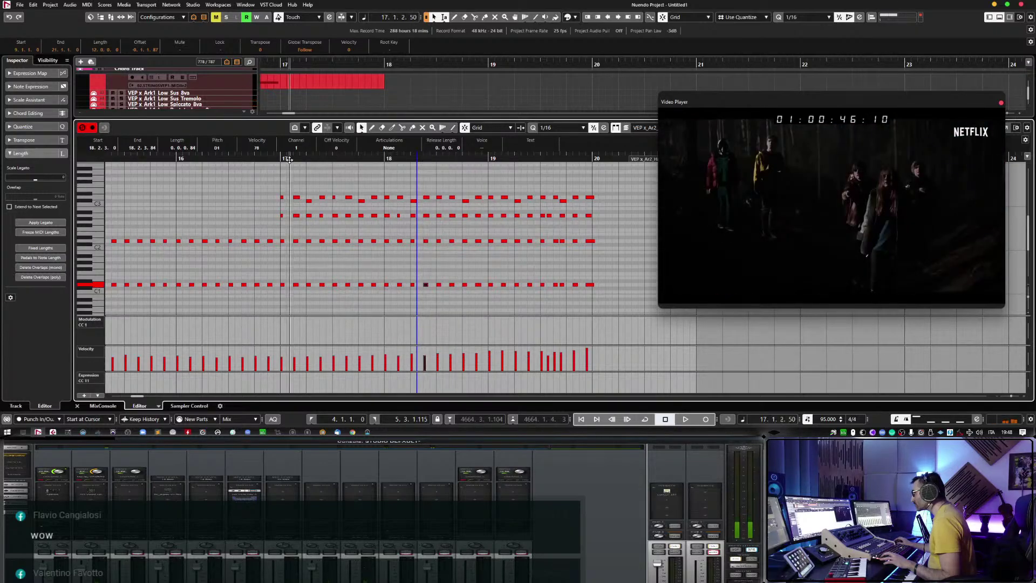
pyautogui.press('space')
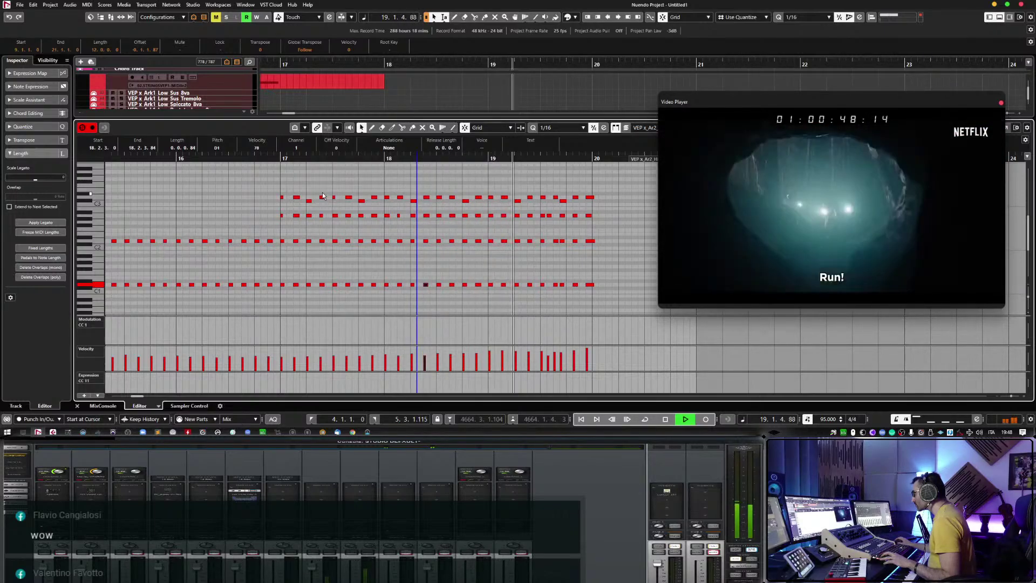
pyautogui.press('space')
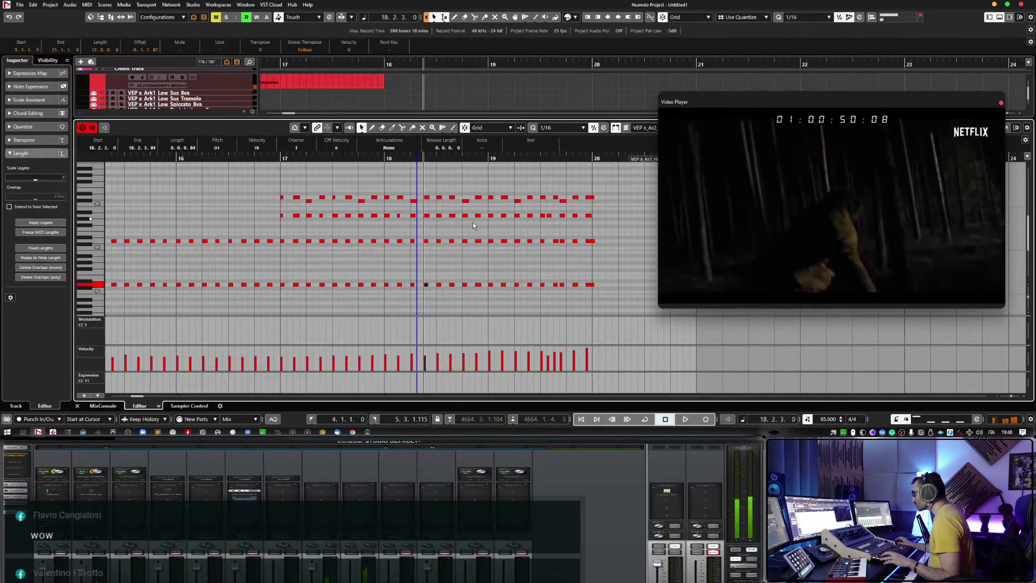
# Respace the closing chords of bar 19 evenly up to bar 20, and copy the A2 note to 19.3.3.
pyautogui.click(548, 216)
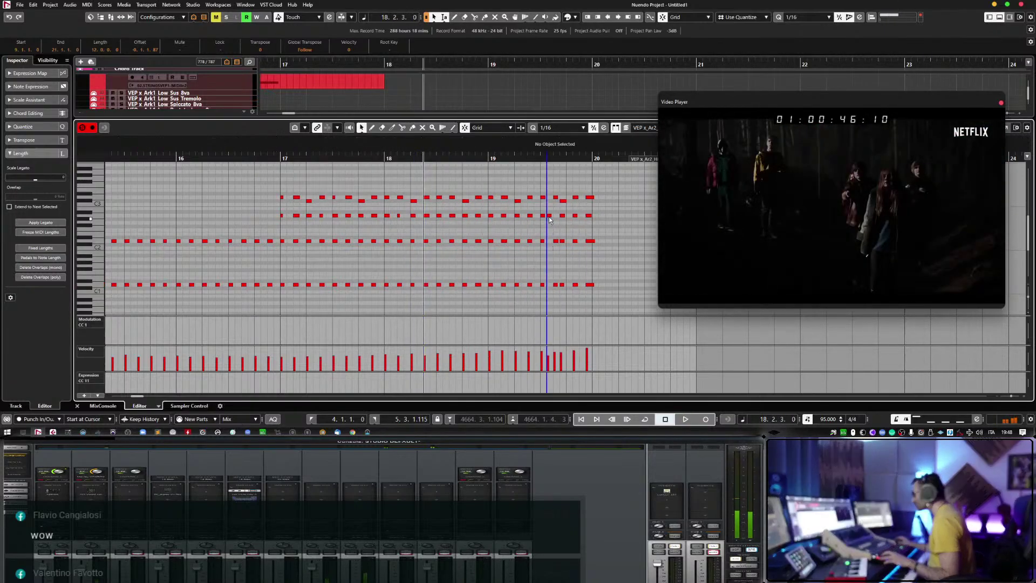
pyautogui.moveTo(549, 216); pyautogui.dragTo(583, 287)
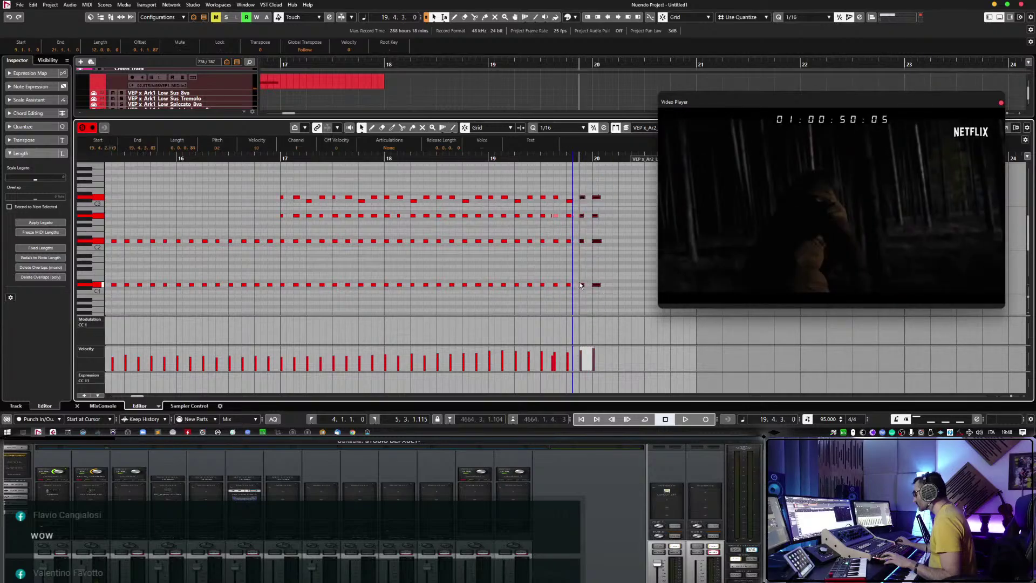
pyautogui.press('Left')
pyautogui.press('Left')
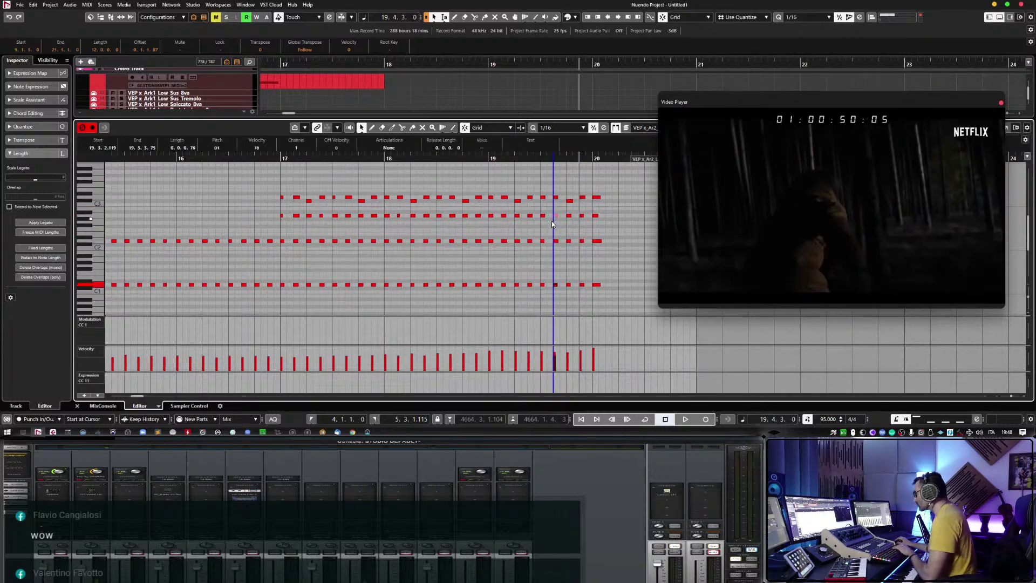
pyautogui.click(559, 214)
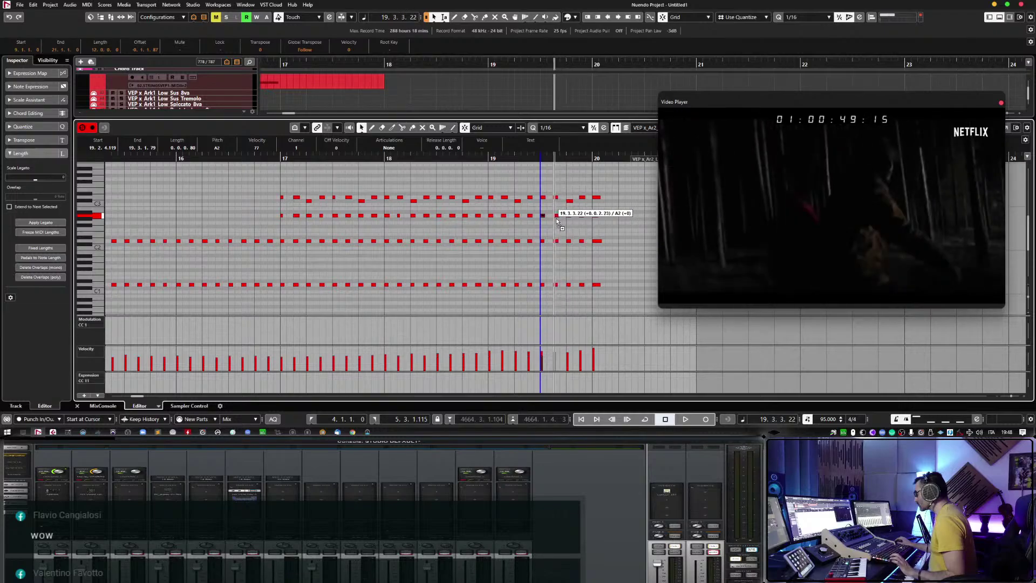
pyautogui.press('Left')
# Play back the corrected ending of the Spiccatissimo parts up to the trailer's title card.
pyautogui.press('space')
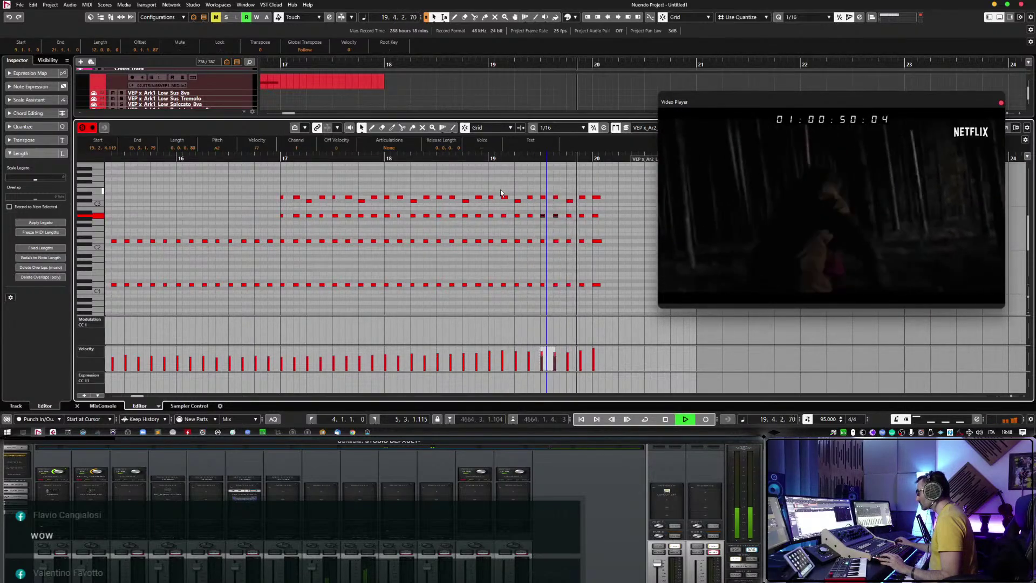
pyautogui.press('g')
pyautogui.press('g')
pyautogui.press('space')
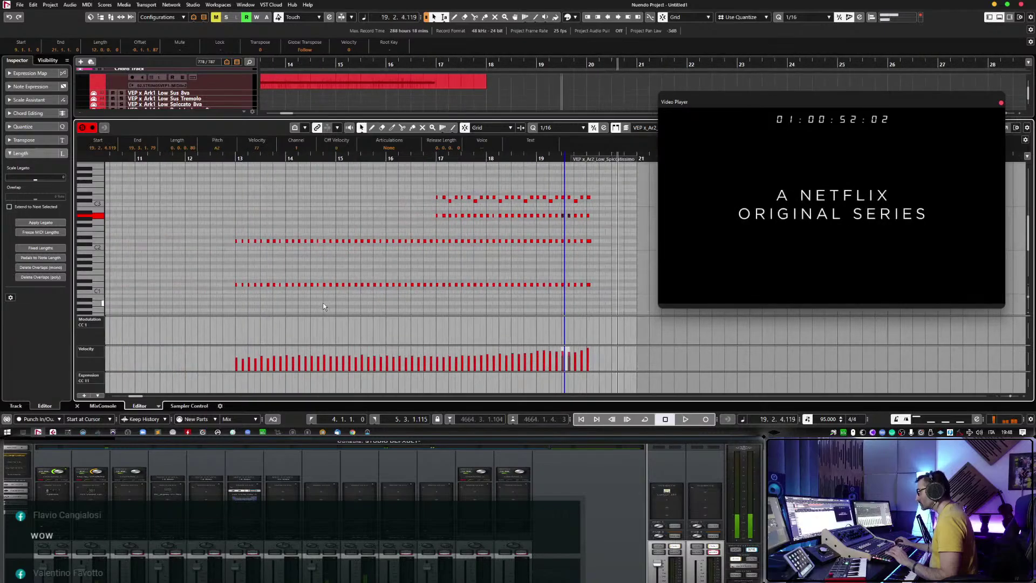
# Select all the Spiccatissimo notes and draw a rising velocity ramp across them from bar 13 to bar 20.
pyautogui.press('space')
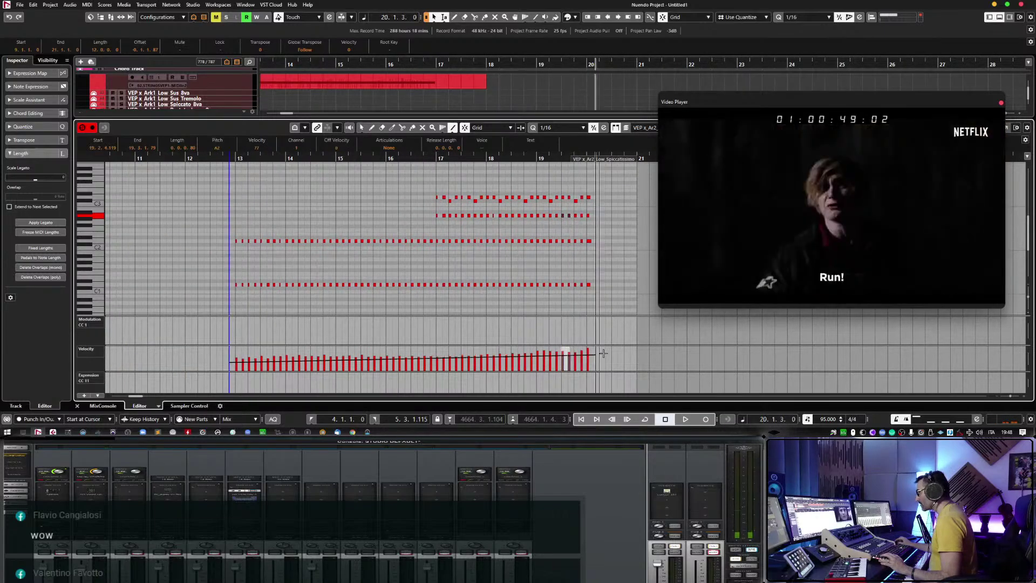
pyautogui.click(538, 305)
pyautogui.press('space')
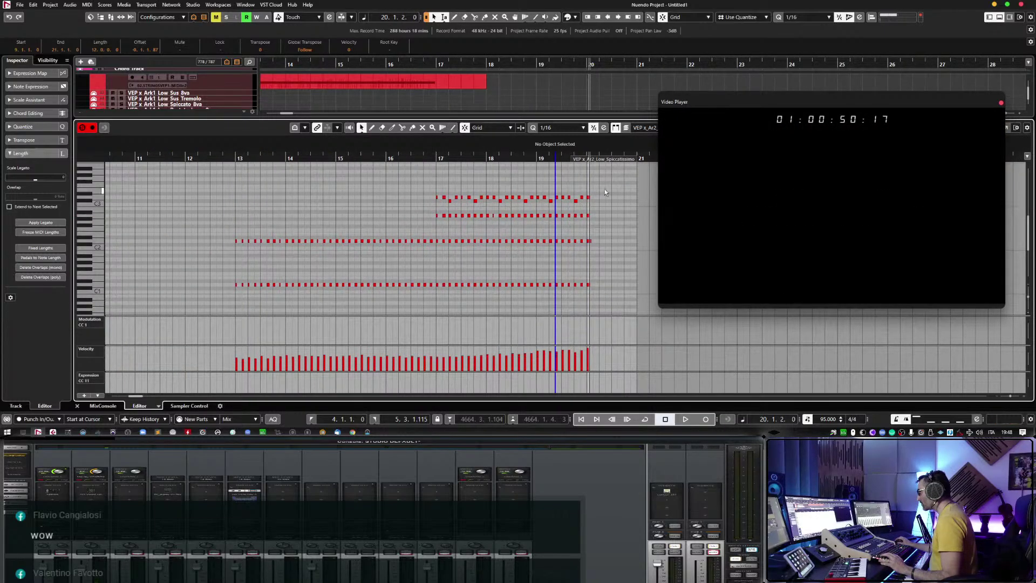
pyautogui.hotkey('ctrl', 'a')
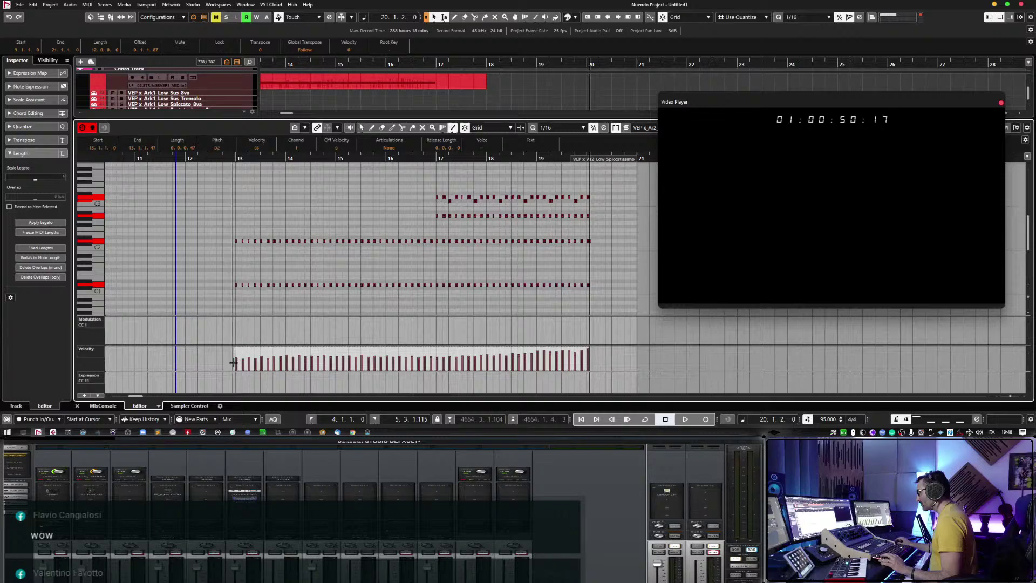
pyautogui.moveTo(233, 362)
pyautogui.mouseDown()
pyautogui.moveTo(608, 343)
pyautogui.moveTo(589, 351)
pyautogui.mouseUp()
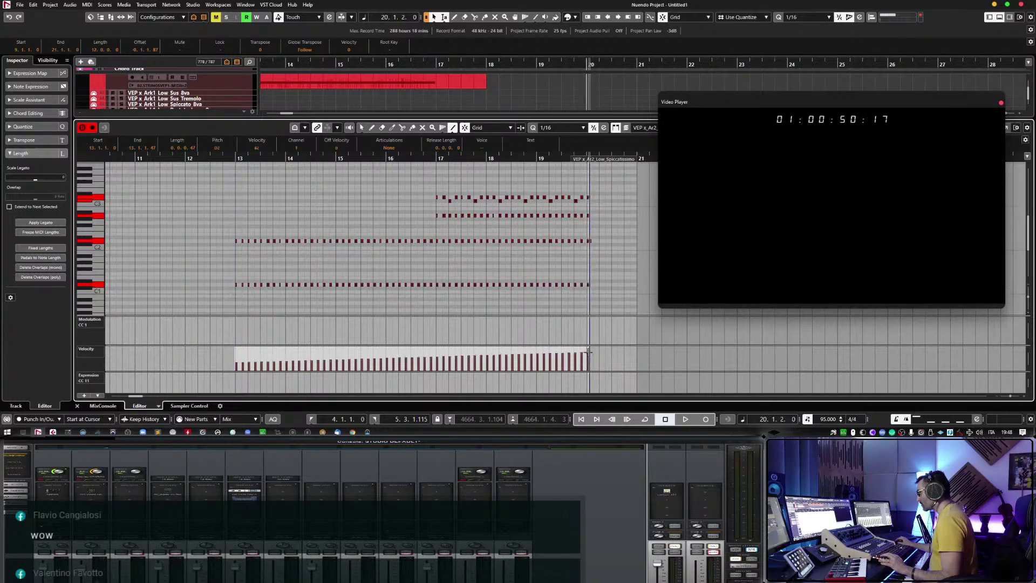
pyautogui.press('l')
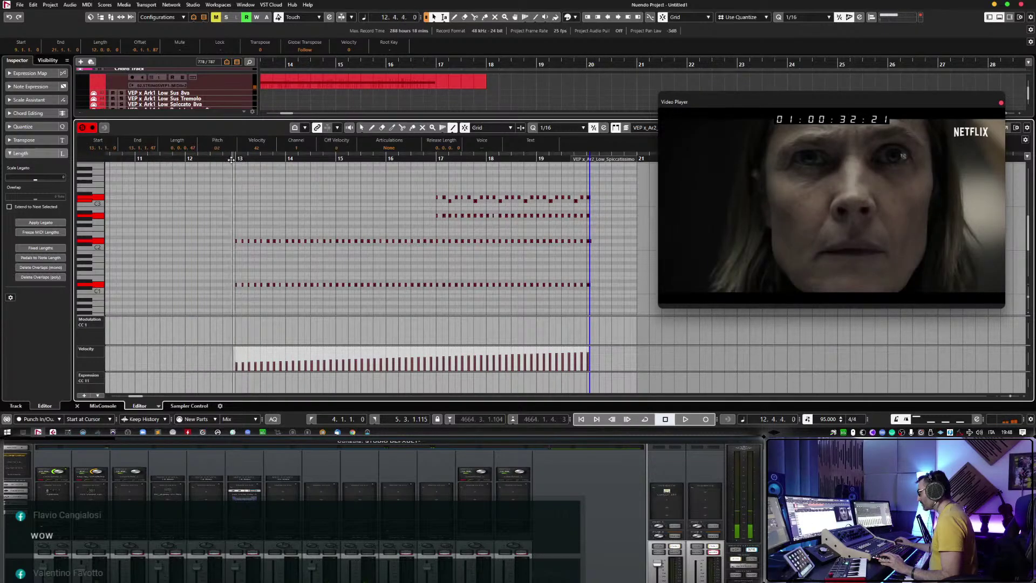
# Play back the Spiccatissimo crescendo with the picture, close the note editor and replay the passage in the arrangement.
pyautogui.press('space')
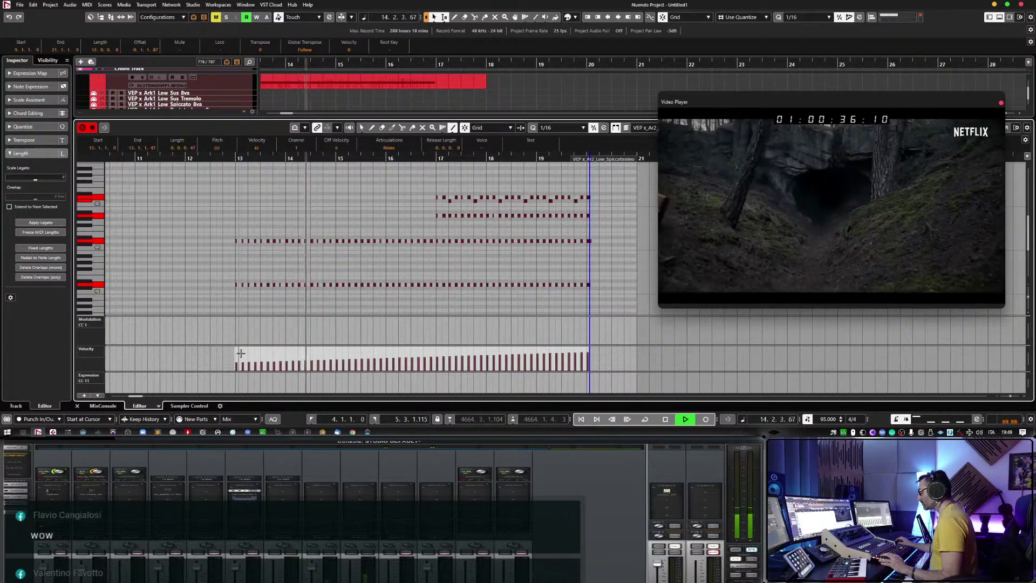
pyautogui.click(999, 17)
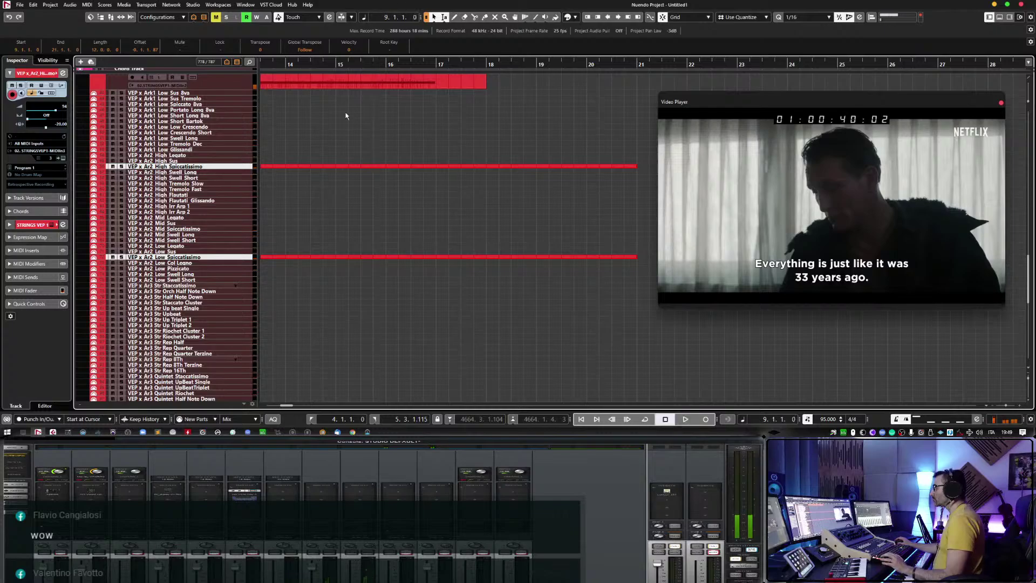
pyautogui.click(323, 117)
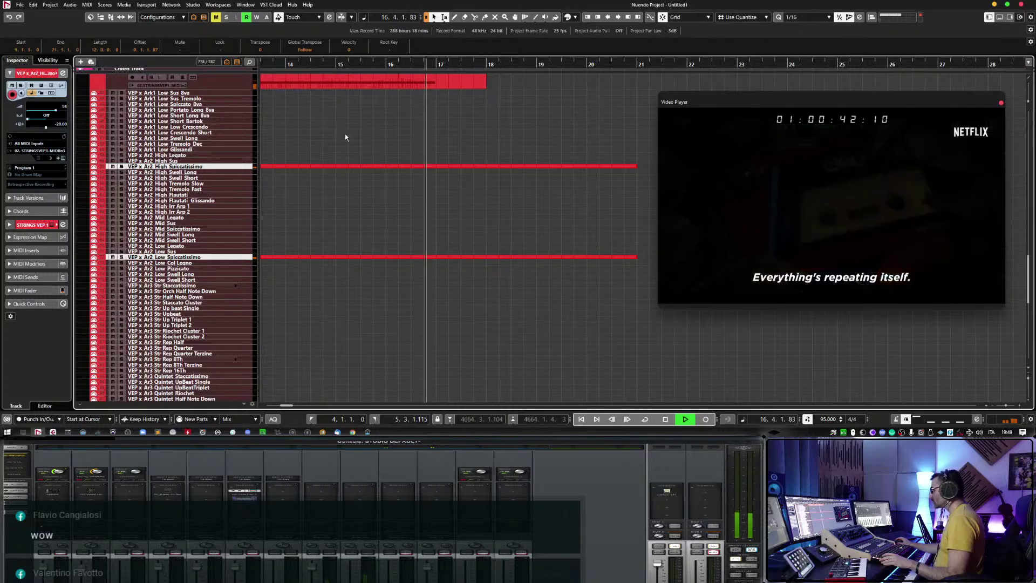
pyautogui.press('g')
pyautogui.press('space')
pyautogui.press('space')
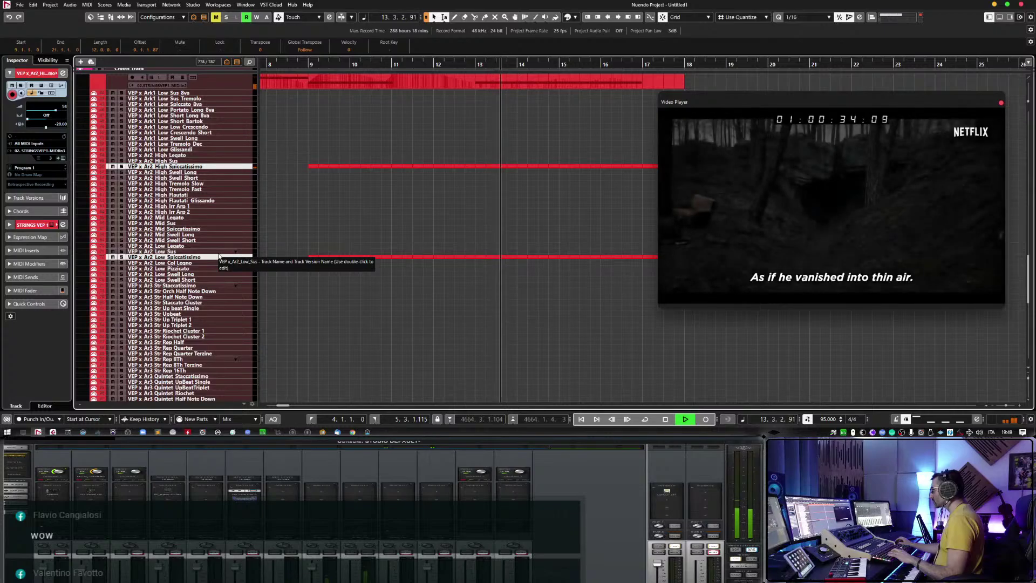
pyautogui.press('g')
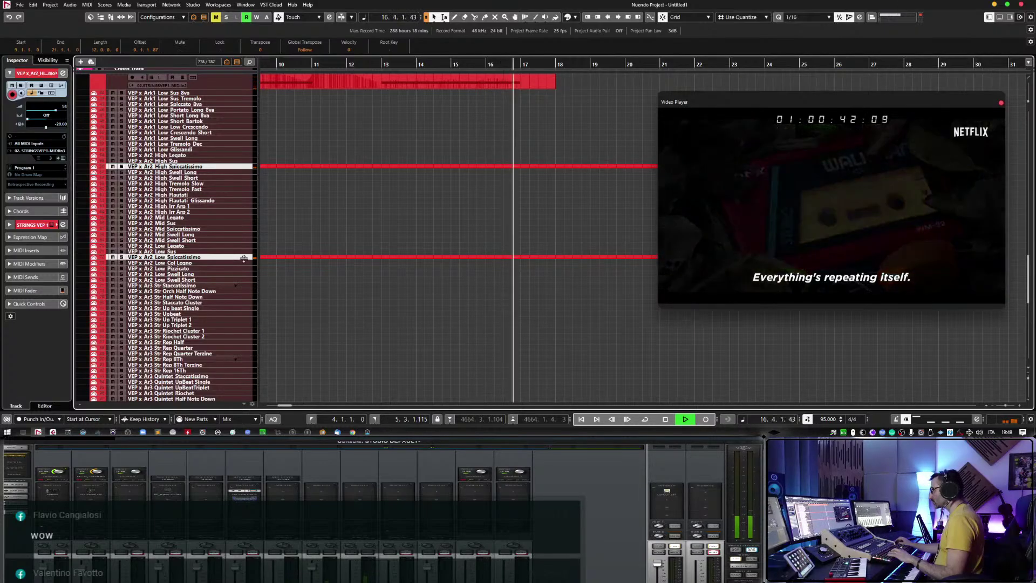
# Enlarge the High and Low Spiccatissimo tracks and mute both during playback.
pyautogui.hotkey('ctrl', 'Down')
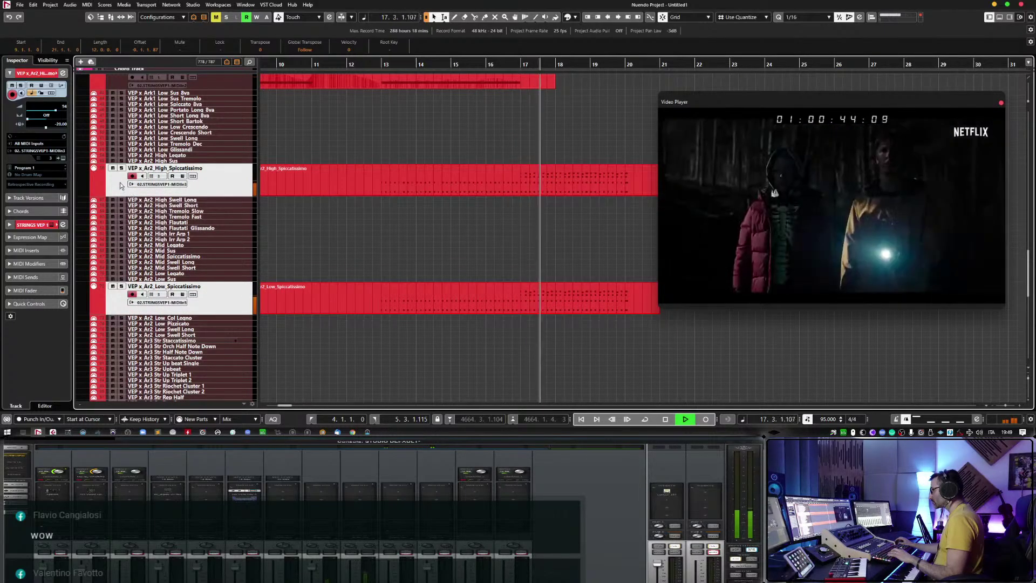
pyautogui.click(113, 169)
pyautogui.click(113, 286)
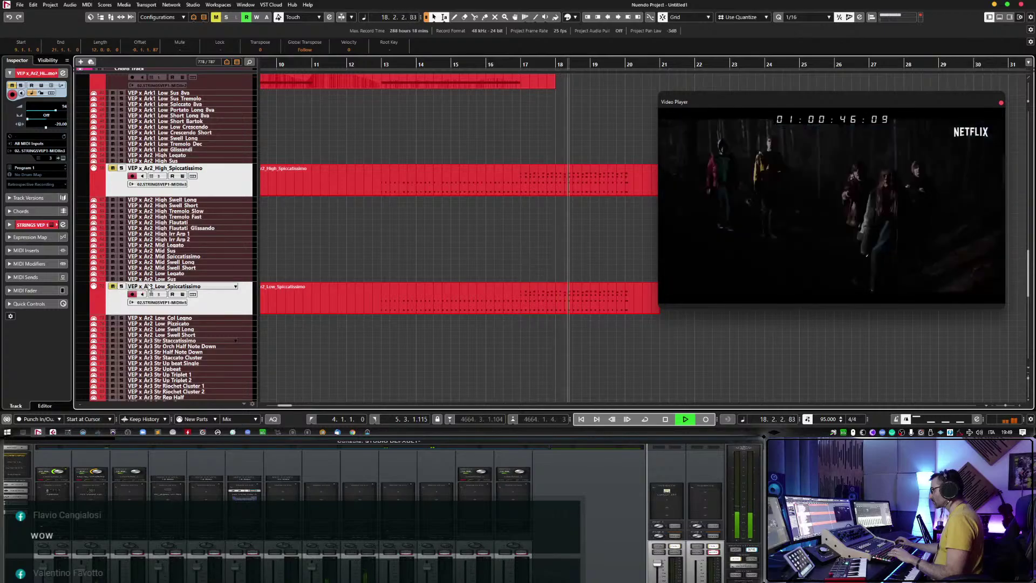
# Stop playback and give the Low Spiccatissimo track the same -25 ms track delay as the High Spiccatissimo track.
pyautogui.click(232, 299)
pyautogui.press('space')
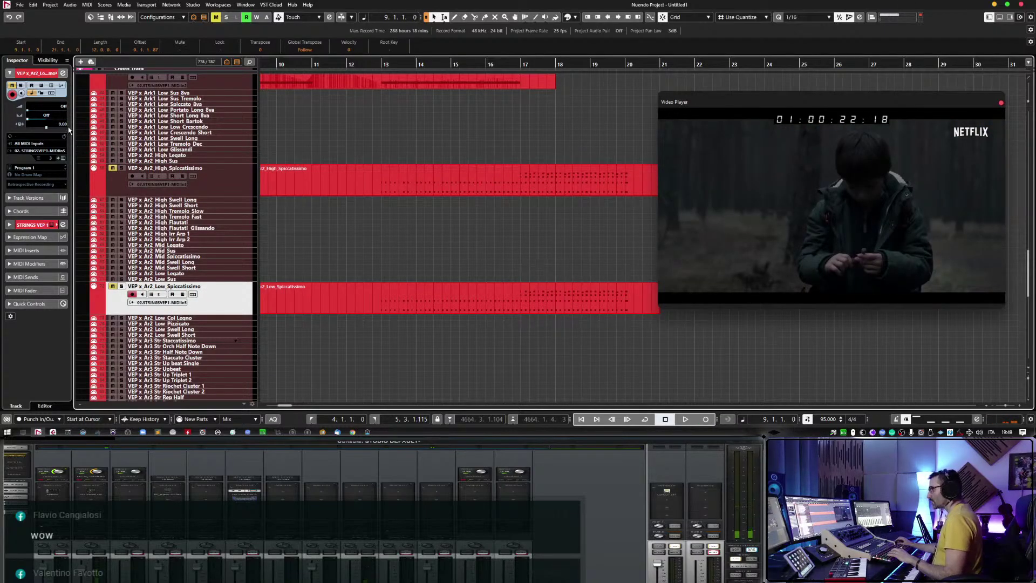
pyautogui.click(225, 177)
pyautogui.click(231, 301)
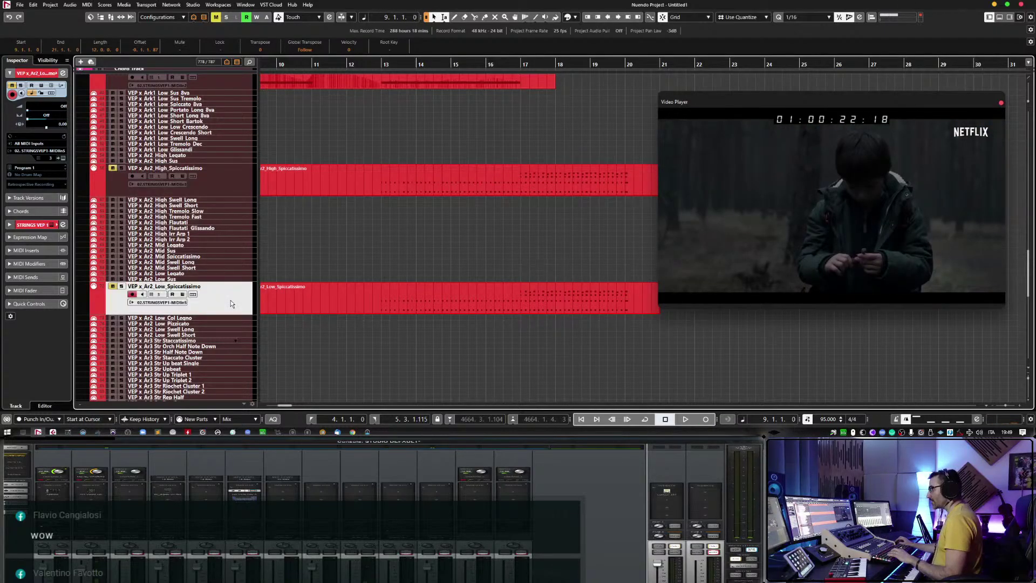
pyautogui.click(63, 129)
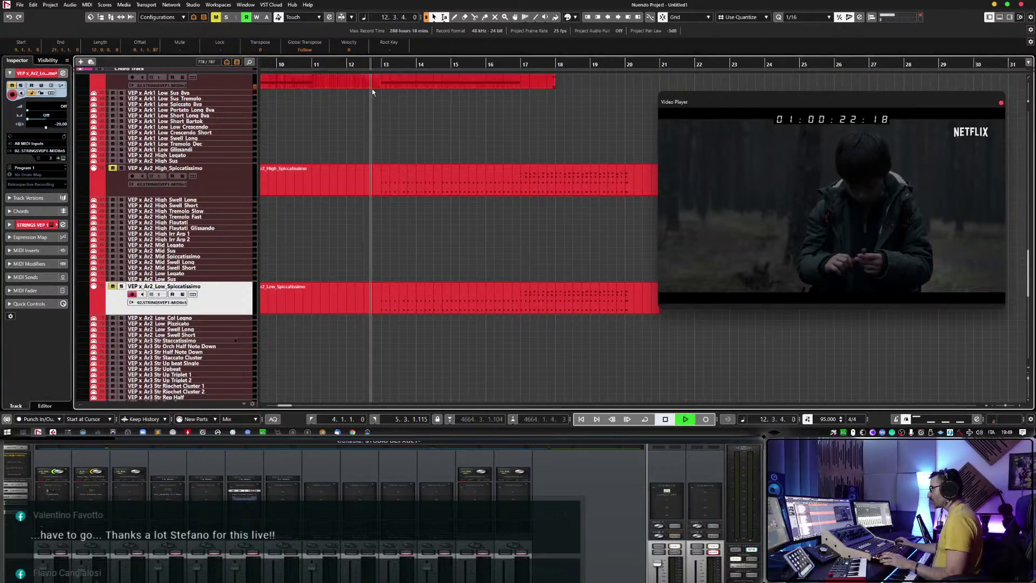
# Solo the Low Spiccatissimo track, play from about bar 13, and add the High Spiccatissimo track to the solo.
pyautogui.press('s')
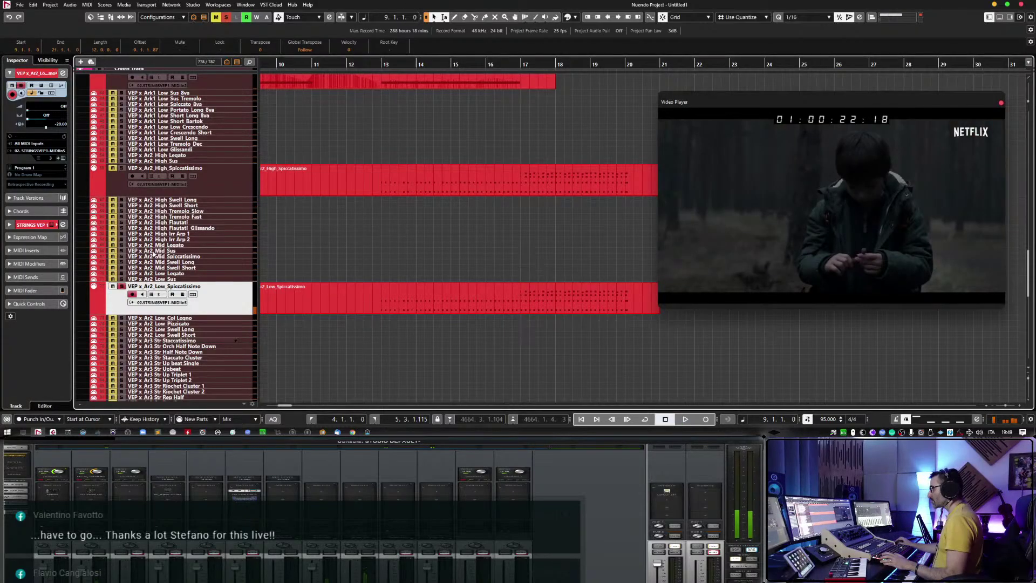
pyautogui.click(377, 65)
pyautogui.press('space')
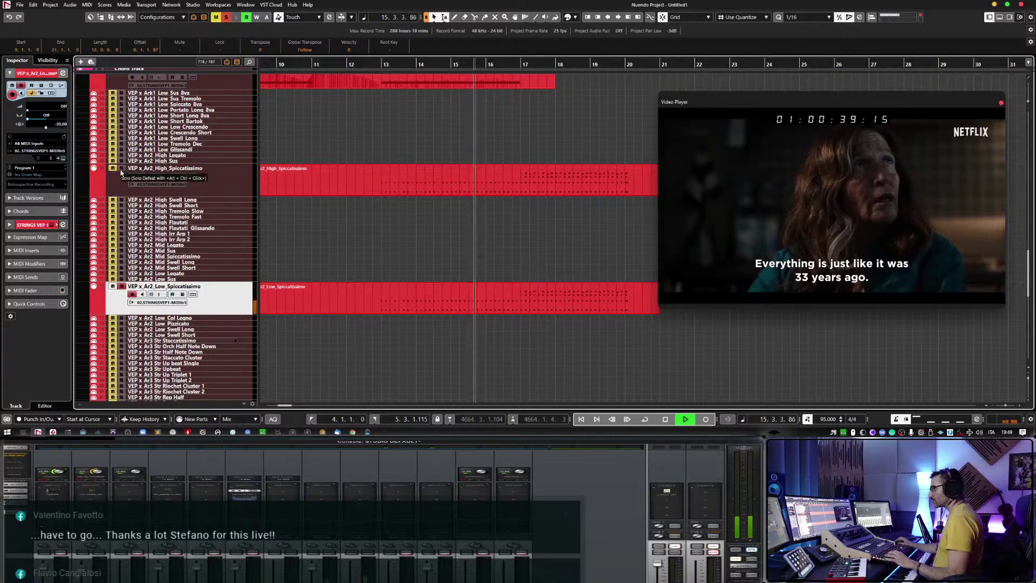
pyautogui.click(126, 171)
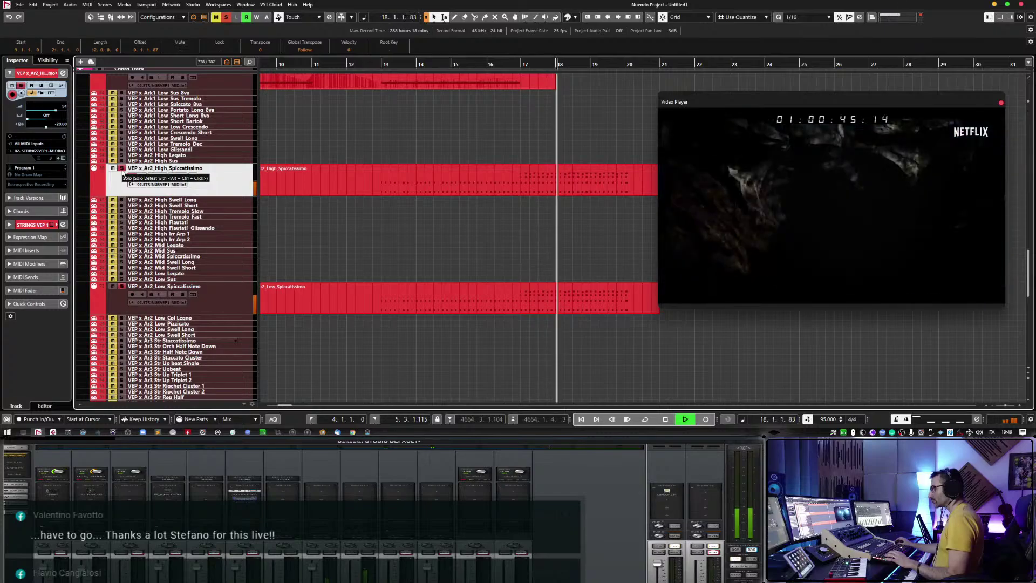
pyautogui.press('space')
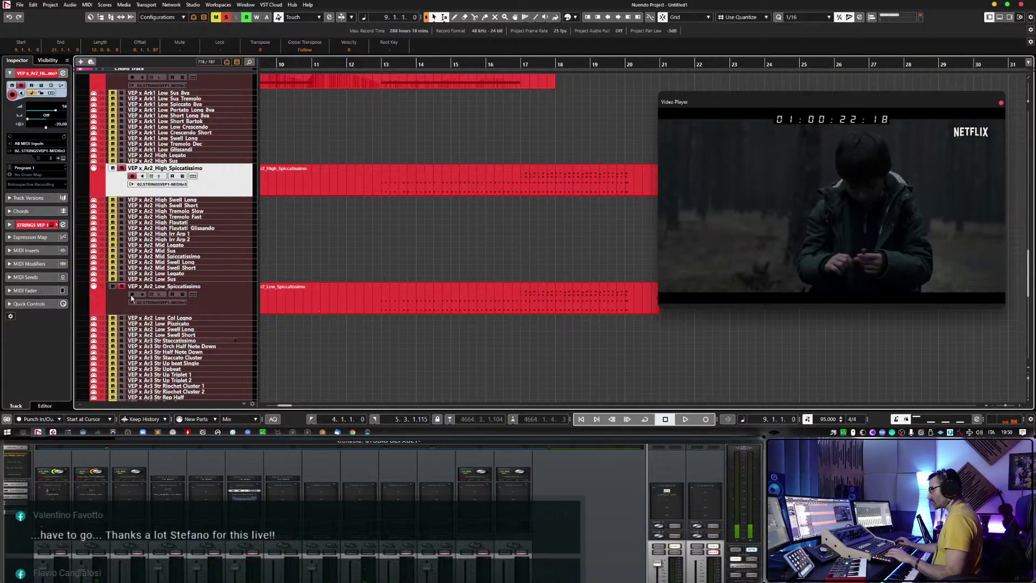
# Play the soloed parts from bar 12.4, switch to Vienna Ensemble Pro and open ARK 2 LOW's equalizer in STRINGS VEP 1.
pyautogui.click(252, 293)
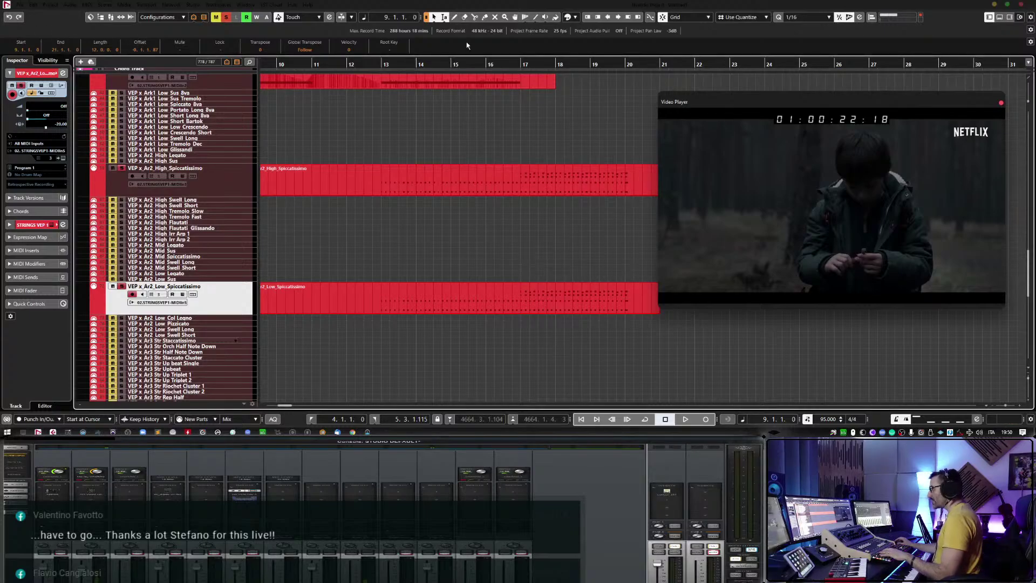
pyautogui.click(380, 65)
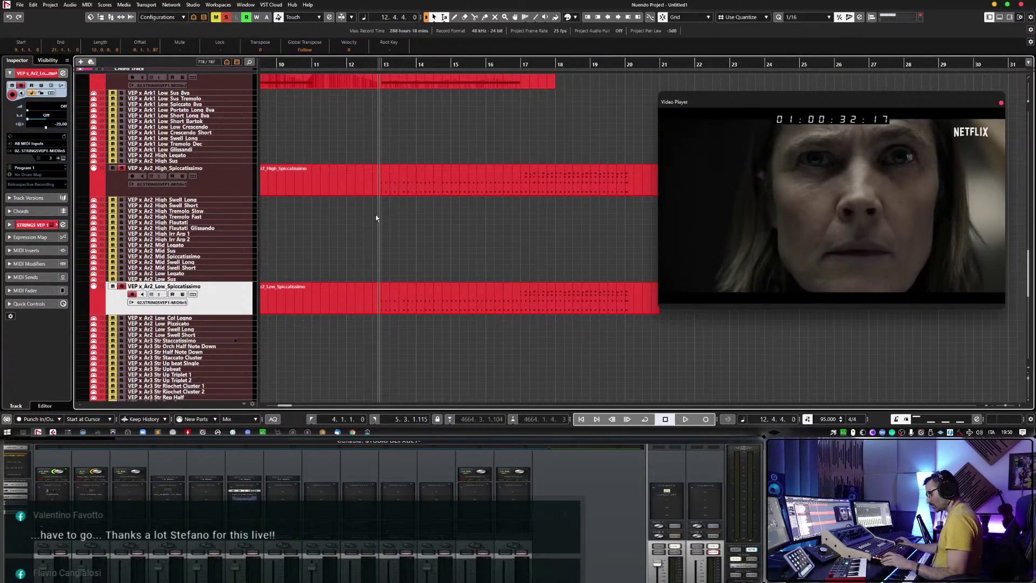
pyautogui.hotkey('alt', 'Tab')
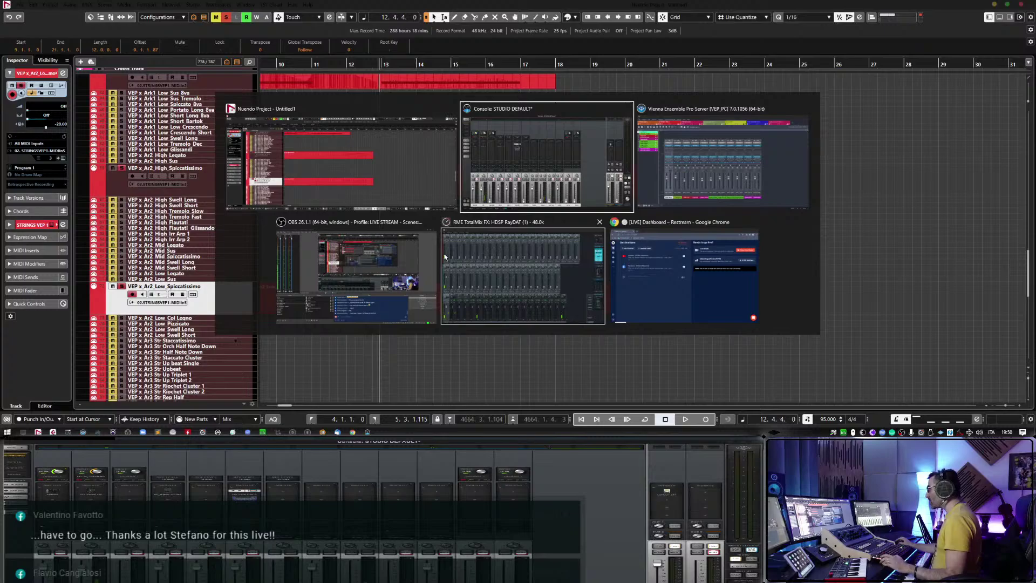
pyautogui.hotkey('alt', 'Tab')
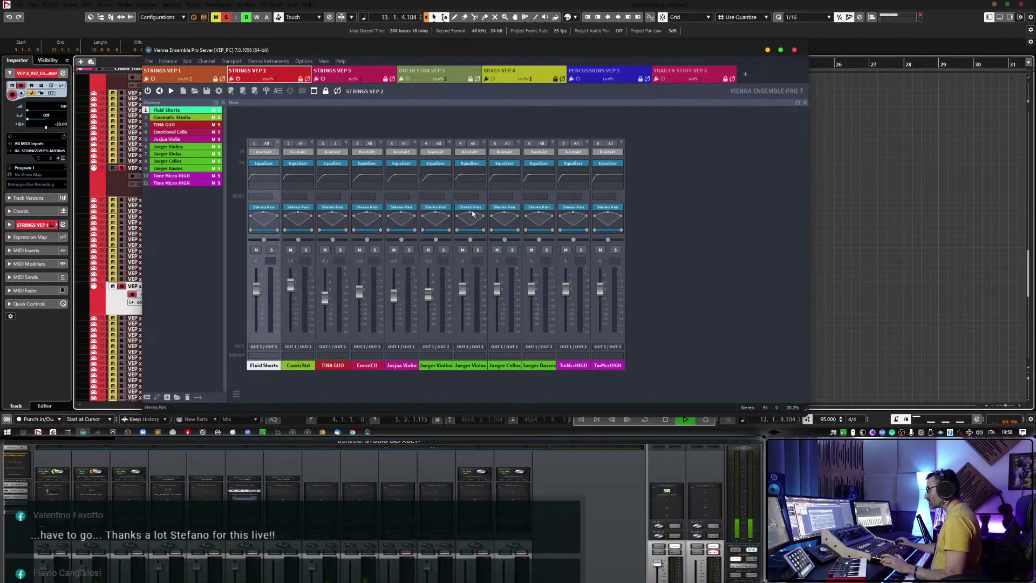
pyautogui.click(199, 80)
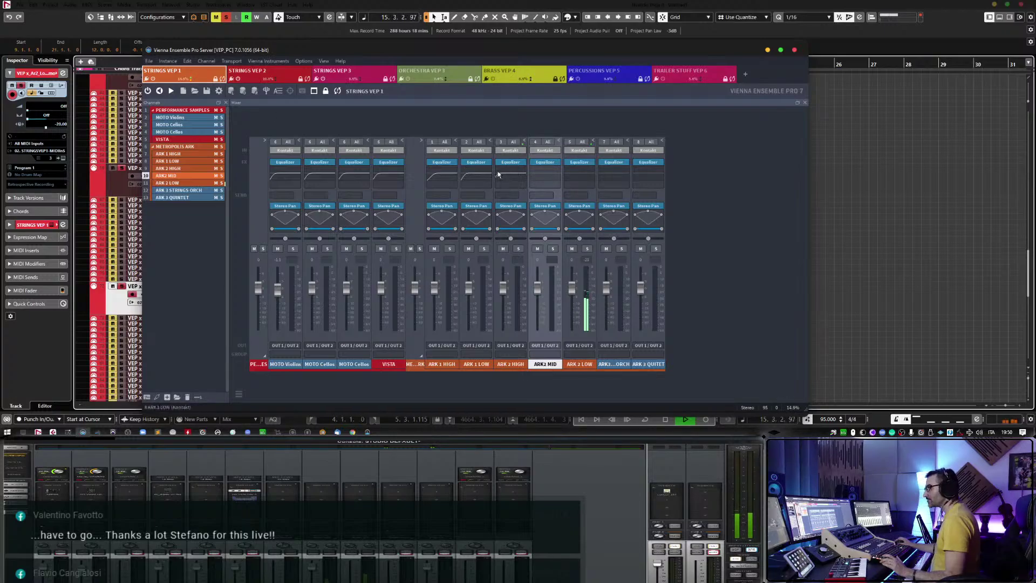
pyautogui.click(579, 162)
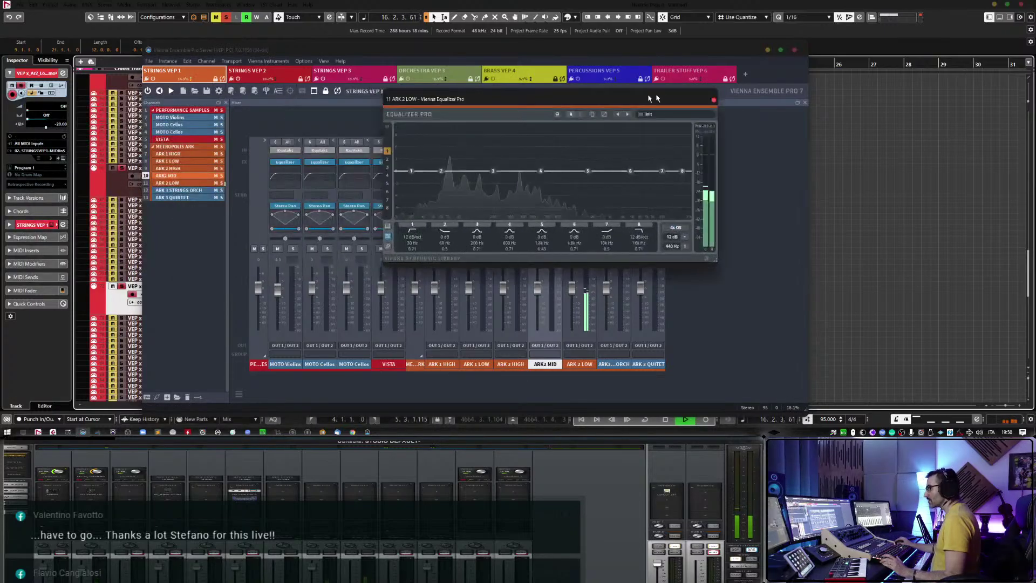
# Lower the second band of ARK 2 LOW's equalizer to about -3.4 dB at 238 Hz and close the equalizer.
pyautogui.moveTo(485, 97); pyautogui.dragTo(527, 98)
pyautogui.moveTo(461, 174); pyautogui.dragTo(542, 184)
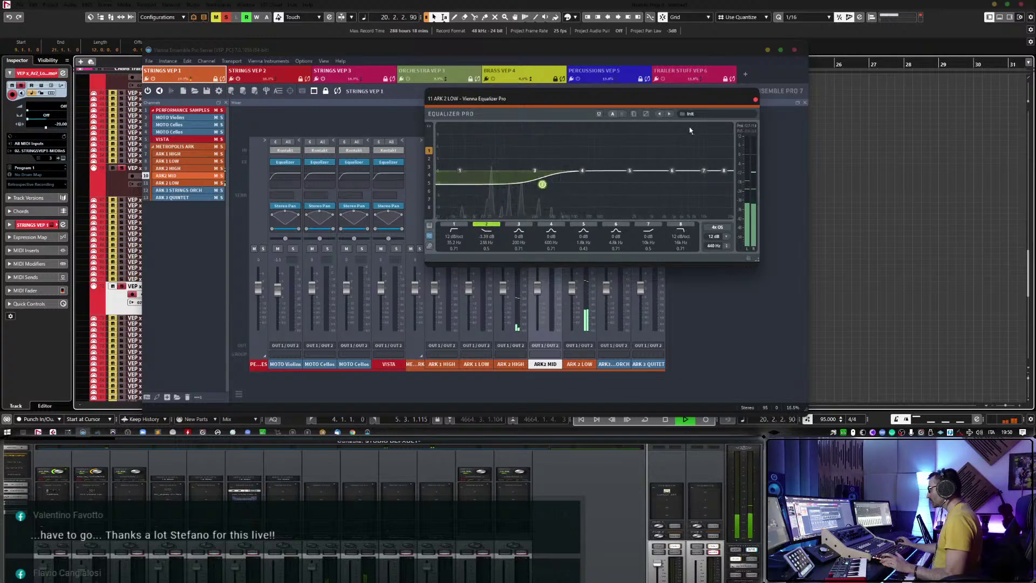
pyautogui.click(755, 101)
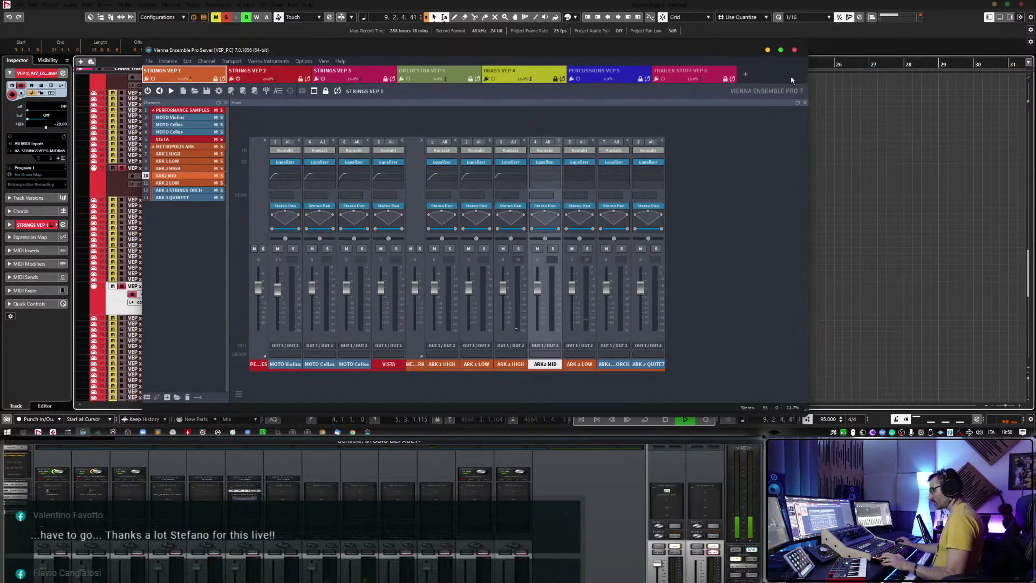
# Switch back to Nuendo, clear all solos and unmute the High and Low Spiccatissimo tracks.
pyautogui.hotkey('alt', 'Tab')
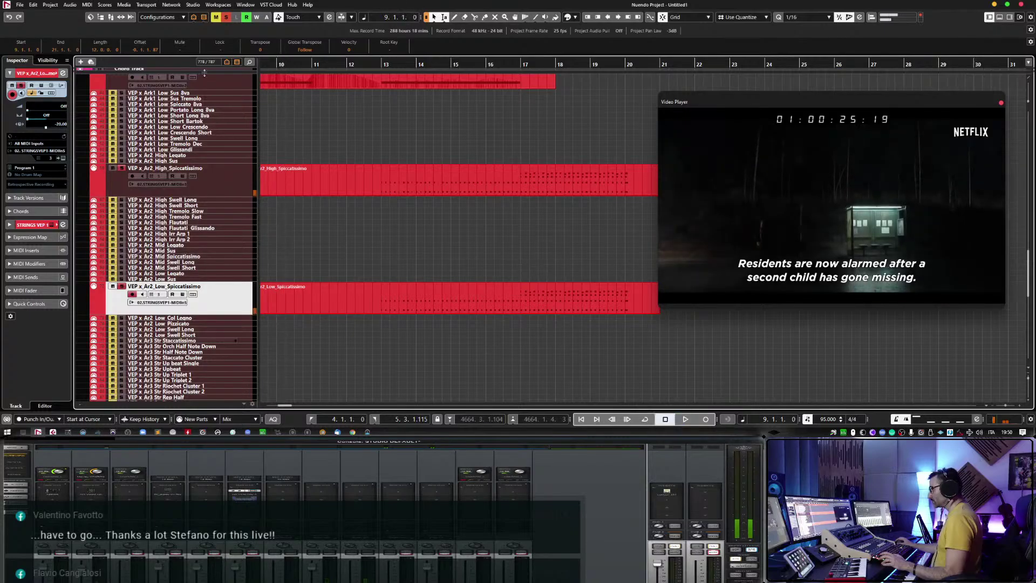
pyautogui.click(226, 16)
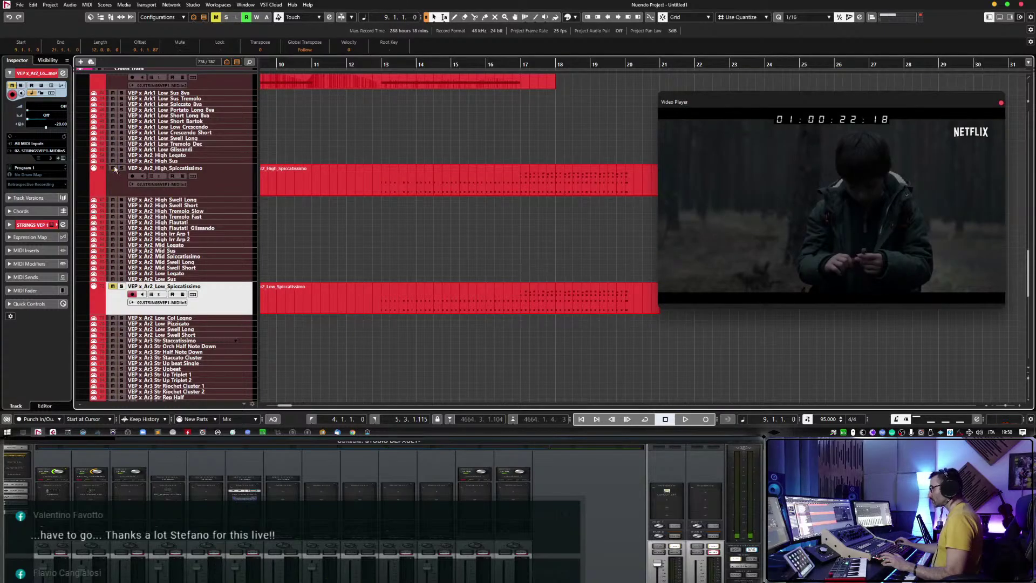
pyautogui.scroll(-3, 112, 290)
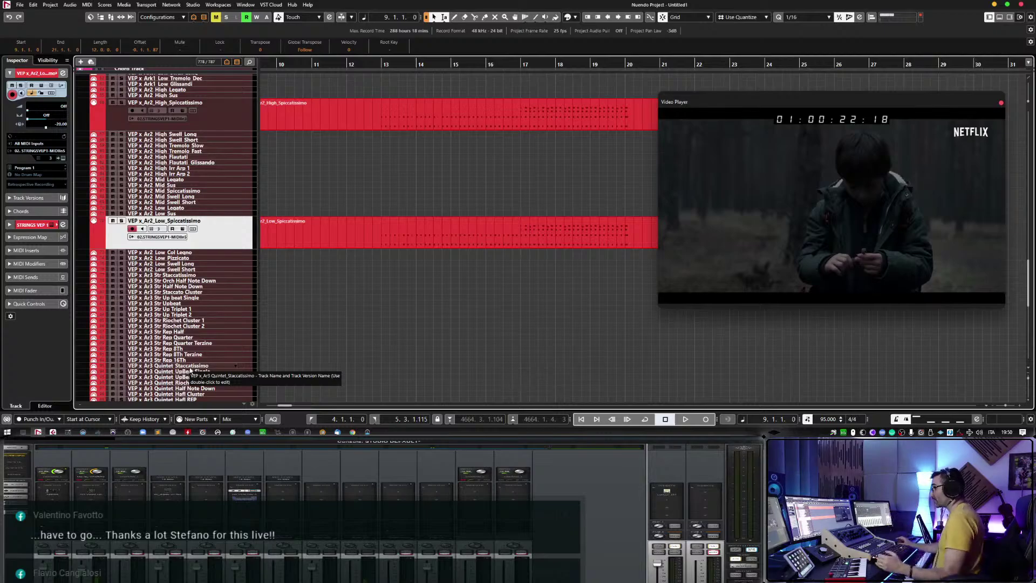
# Switch to Vienna Ensemble Pro and review the low-frequency cut in ARK 2 LOW's equalizer.
pyautogui.hotkey('alt', 'Tab')
pyautogui.click(572, 150)
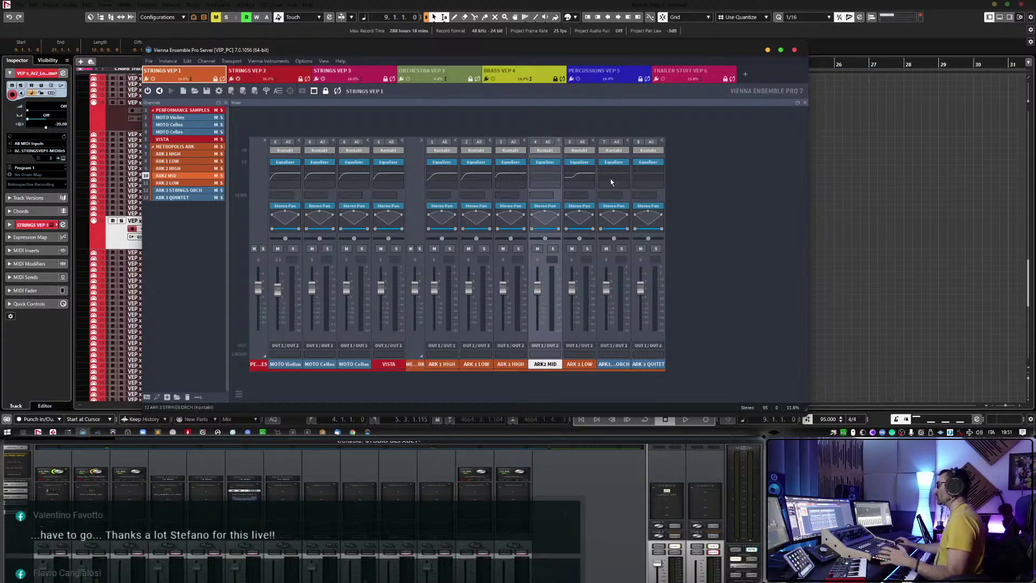
pyautogui.click(579, 161)
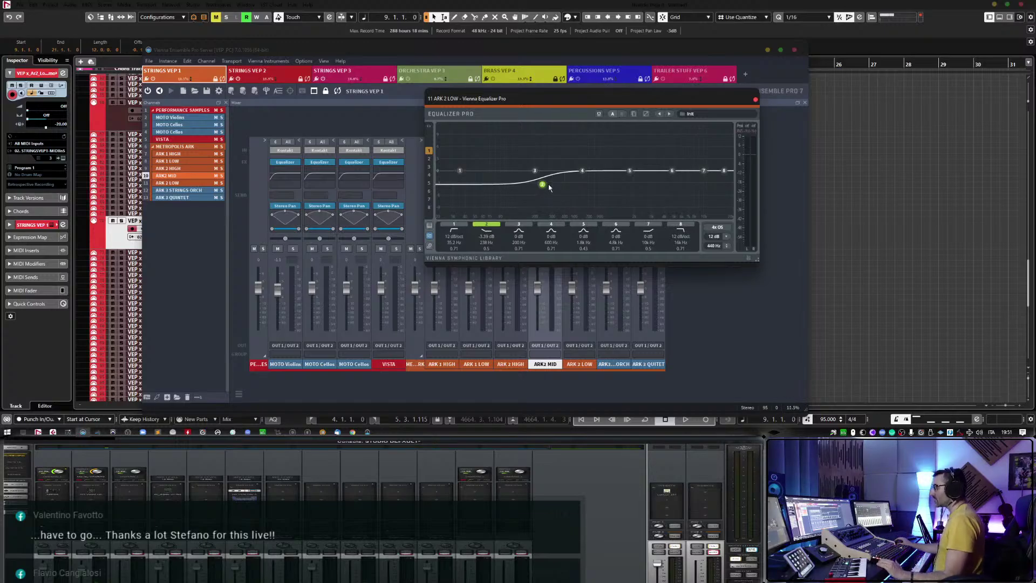
pyautogui.click(755, 101)
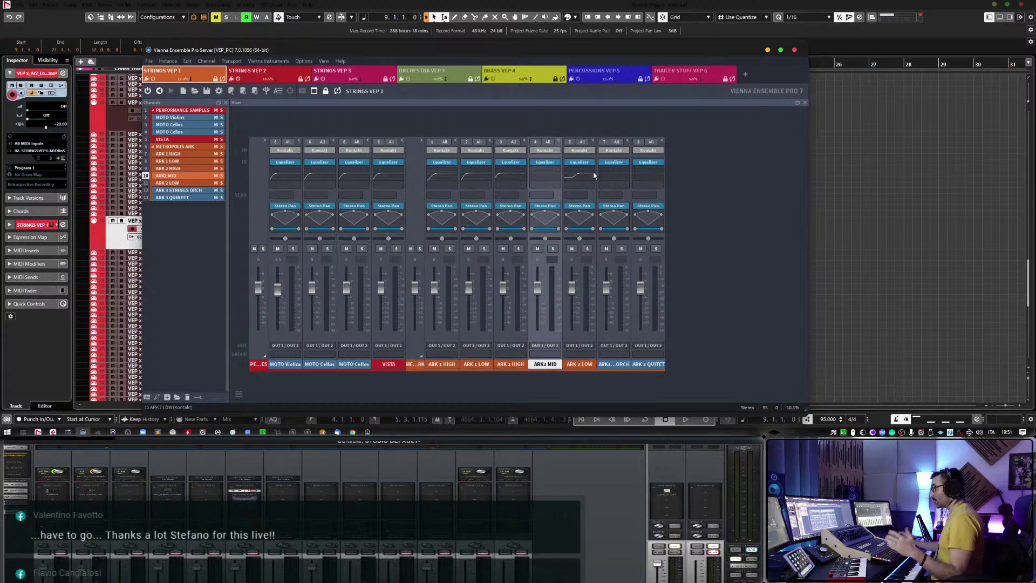
# Switch back to Nuendo and play both Spiccatissimo tracks with the picture from about bar 15.
pyautogui.hotkey('alt', 'Tab')
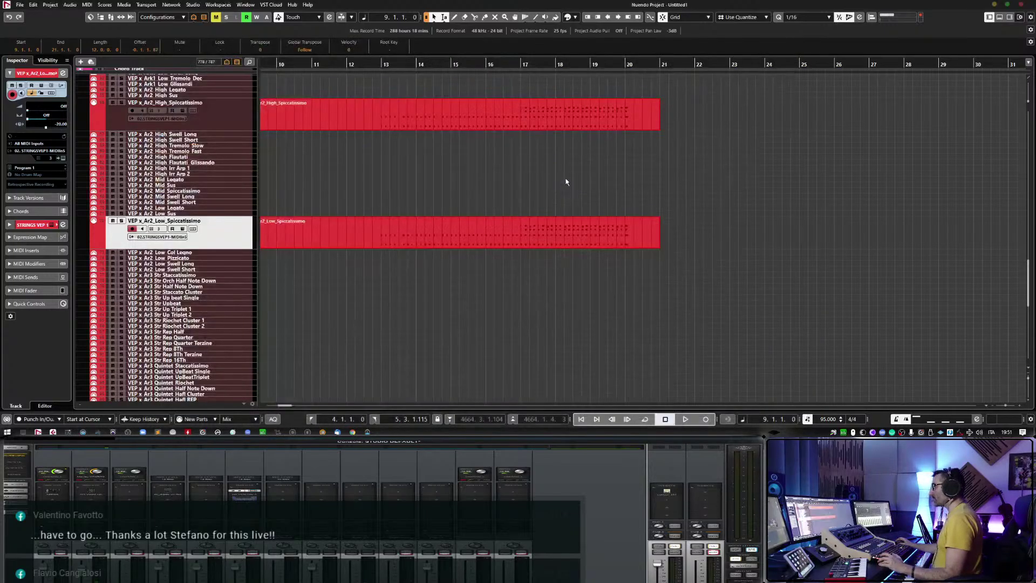
pyautogui.click(453, 64)
pyautogui.press('space')
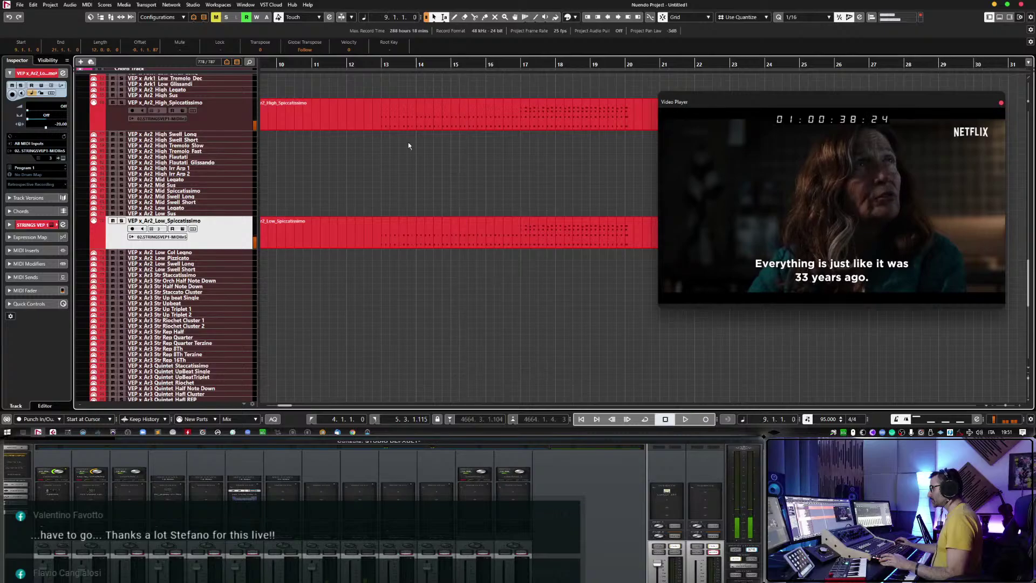
# Play both Spiccatissimo tracks with the picture up to about bar 17.
pyautogui.click(316, 65)
pyautogui.press('g')
pyautogui.press('g')
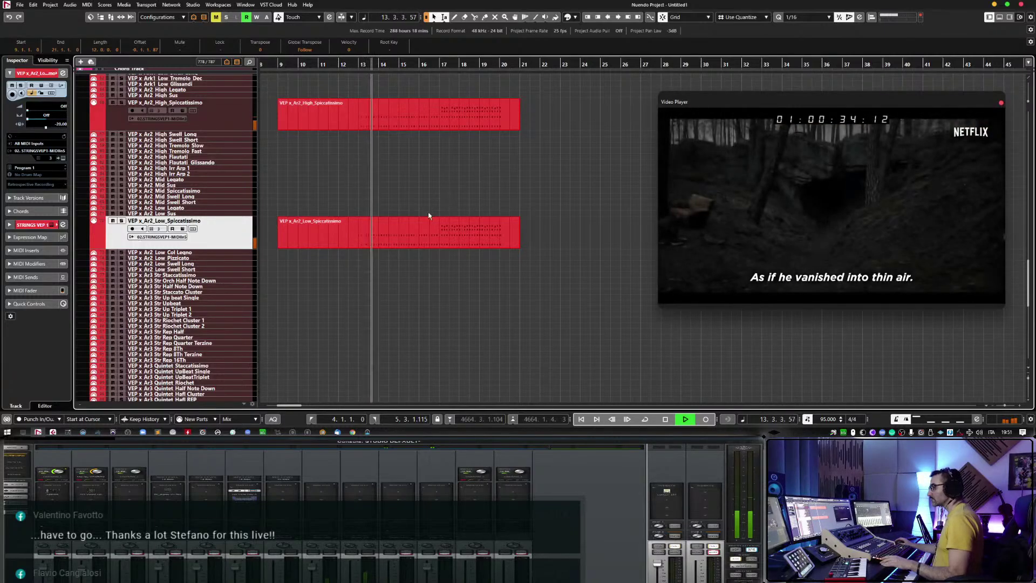
pyautogui.scroll(6, 385, 245)
pyautogui.scroll(-6, 365, 255)
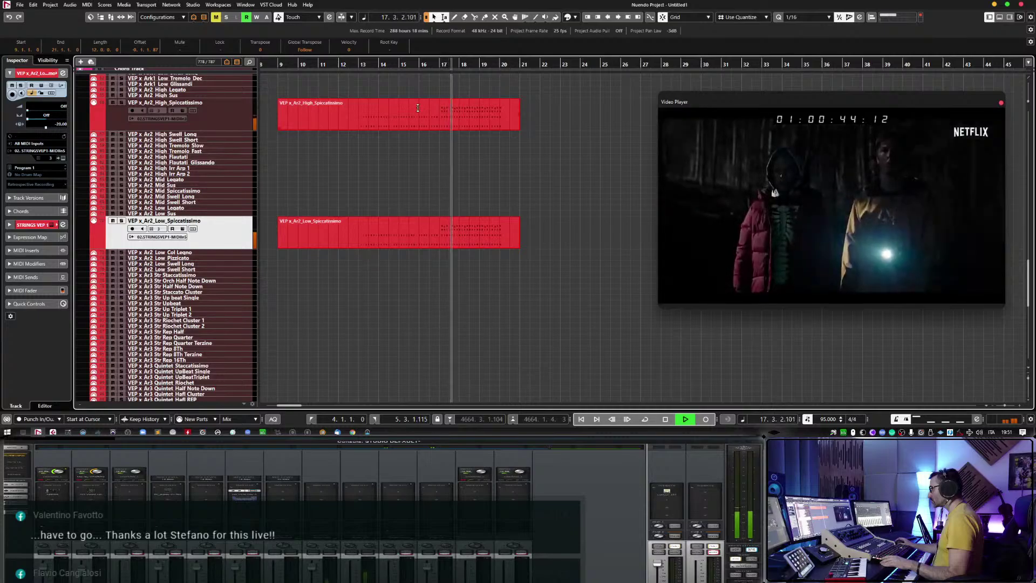
# Stop playback, open the High Spiccatissimo part for note editing and solo its track.
pyautogui.doubleClick(378, 126)
pyautogui.press('space')
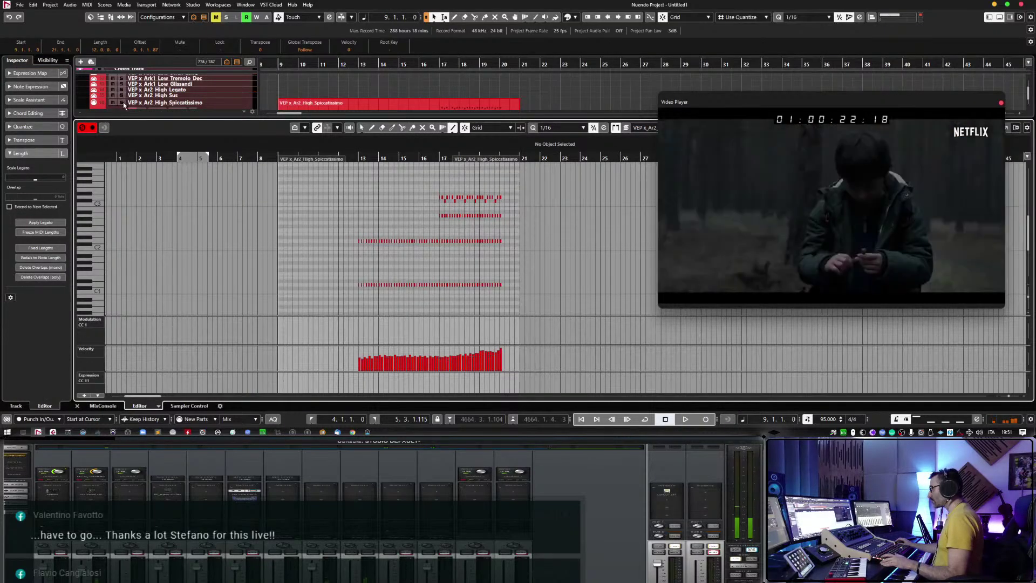
pyautogui.click(123, 102)
# Delete the lowest row of repeated notes in bars 13 to 20, along with the stray note near bar 14.
pyautogui.click(392, 207)
pyautogui.rightClick(374, 275)
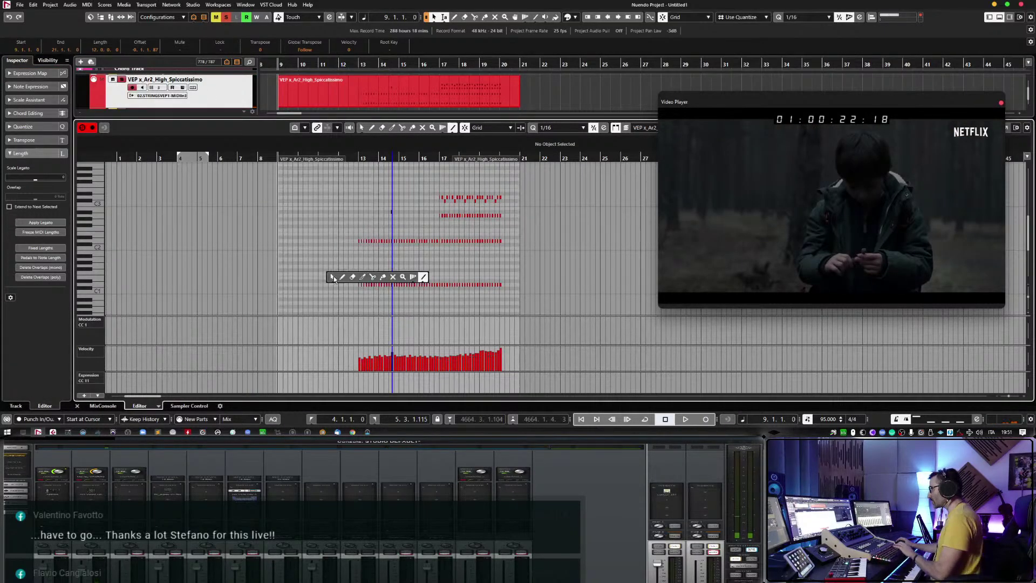
pyautogui.click(321, 279)
pyautogui.click(334, 277)
pyautogui.press('Delete')
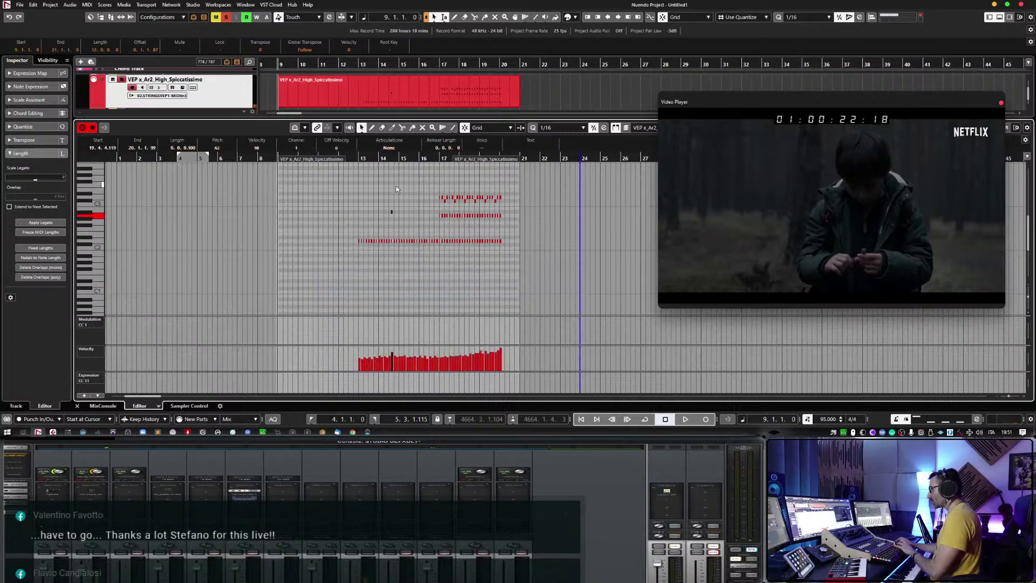
pyautogui.moveTo(393, 188); pyautogui.dragTo(360, 228)
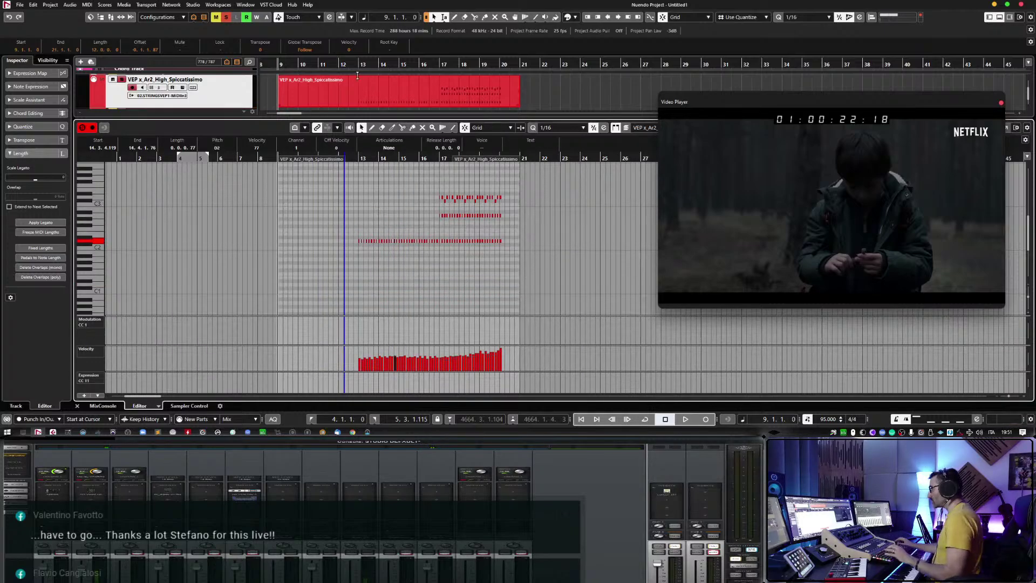
# Play the soloed High Spiccatissimo part from bar 13 and delete its remaining lowest row of repeated notes.
pyautogui.click(159, 92)
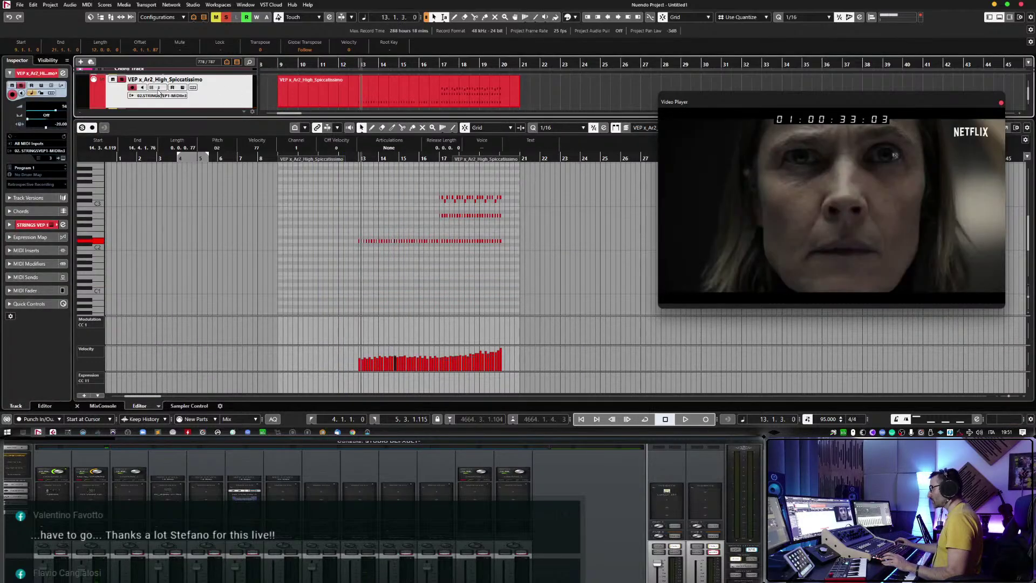
pyautogui.press('space')
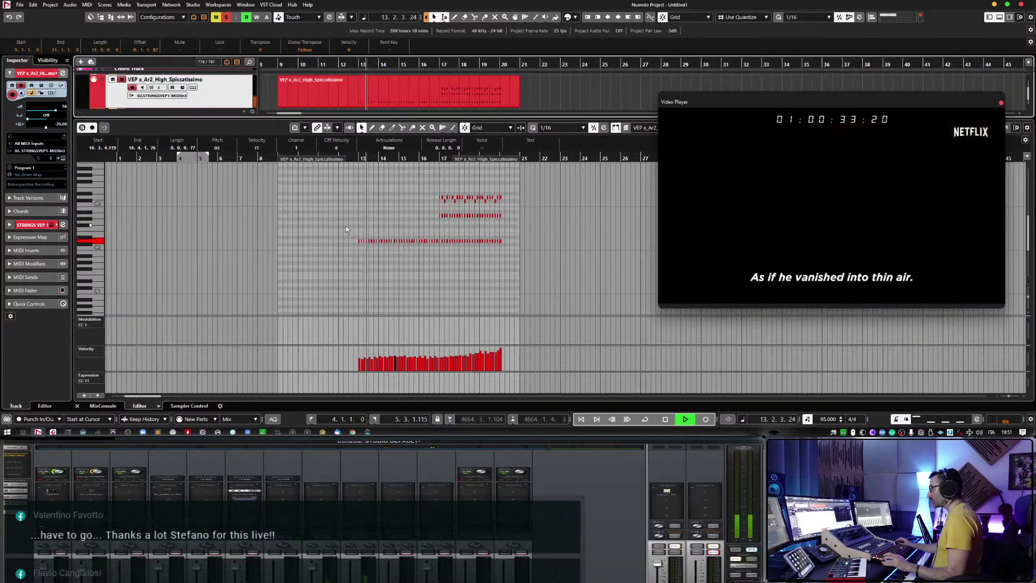
pyautogui.click(432, 156)
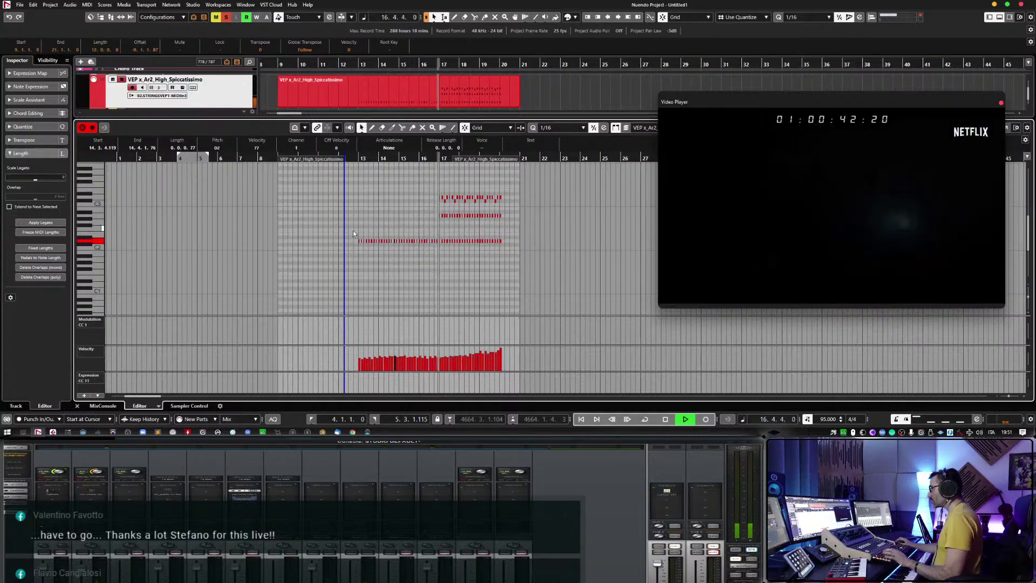
pyautogui.press('Delete')
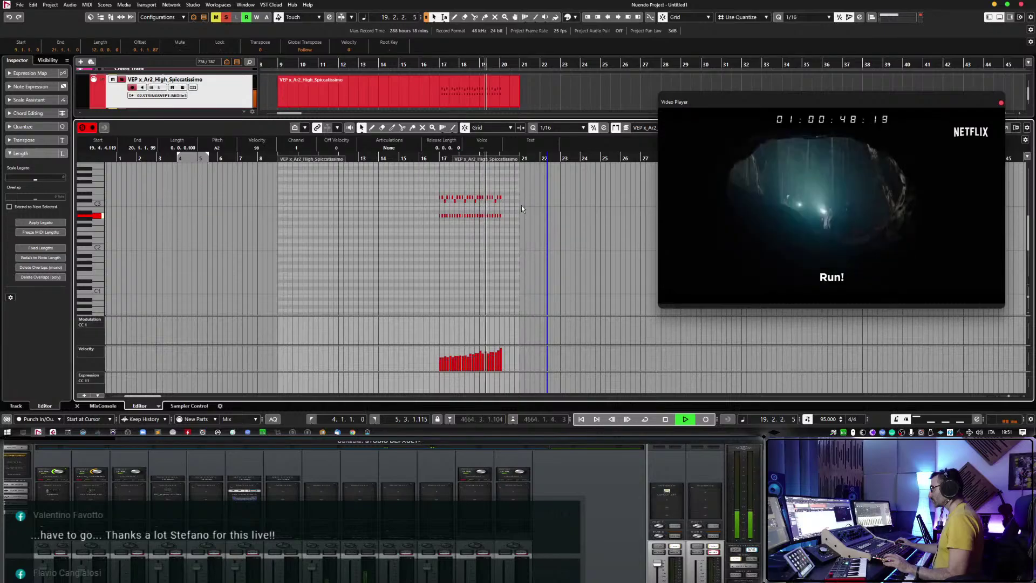
# Transpose the remaining High Spiccatissimo notes in bars 17 to 20 up one octave and play them from about bar 17.
pyautogui.press('space')
pyautogui.hotkey('shift', 'Up')
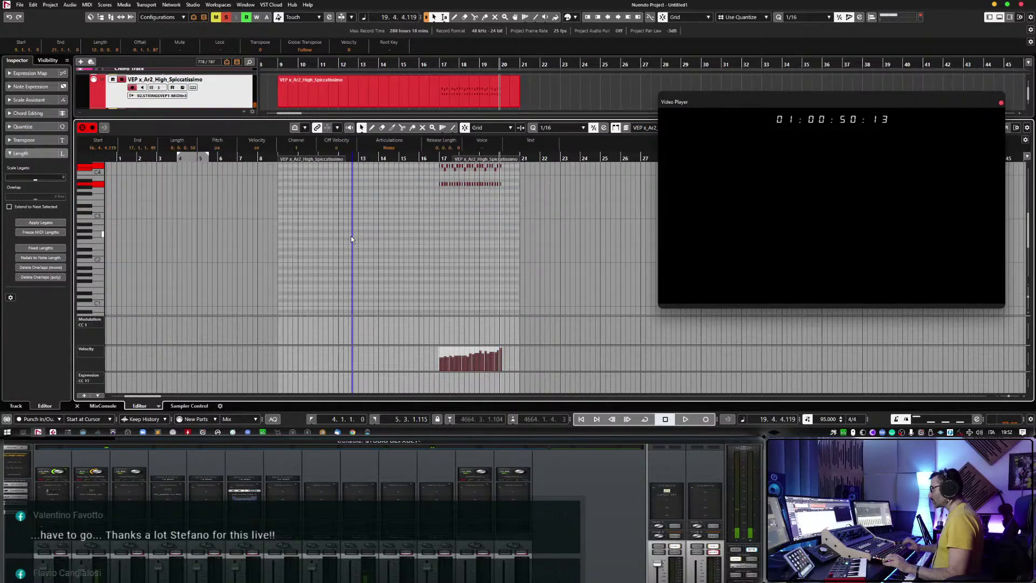
pyautogui.click(436, 178)
pyautogui.press('space')
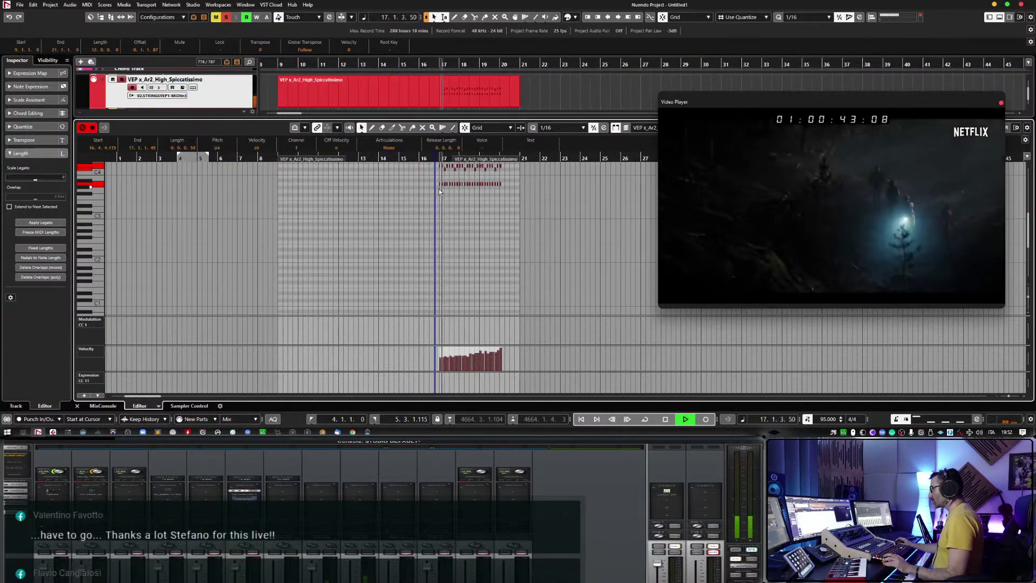
# Clear the solo on the High Spiccatissimo track, stop playback and close the note editor.
pyautogui.click(121, 80)
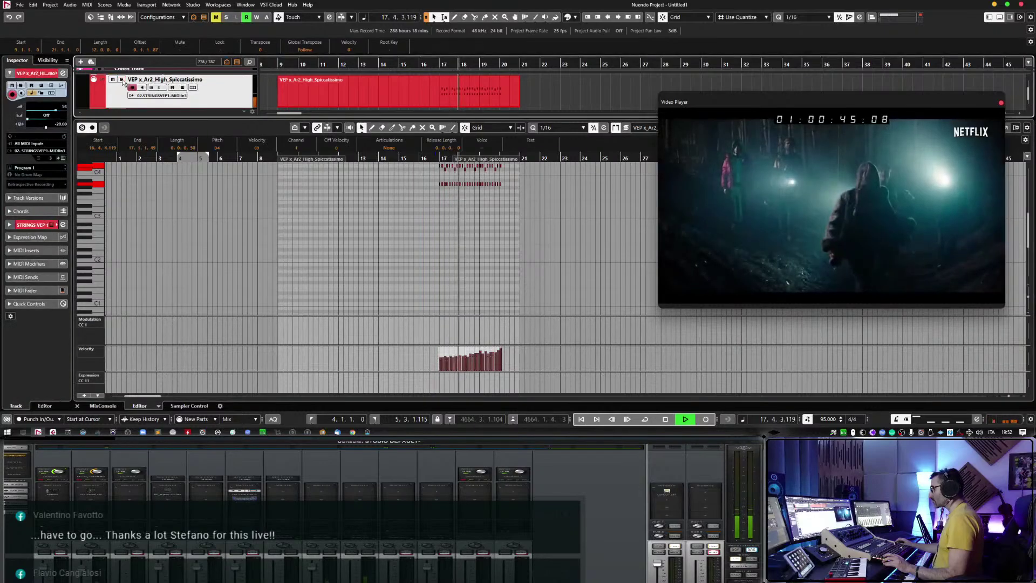
pyautogui.press('space')
pyautogui.click(419, 109)
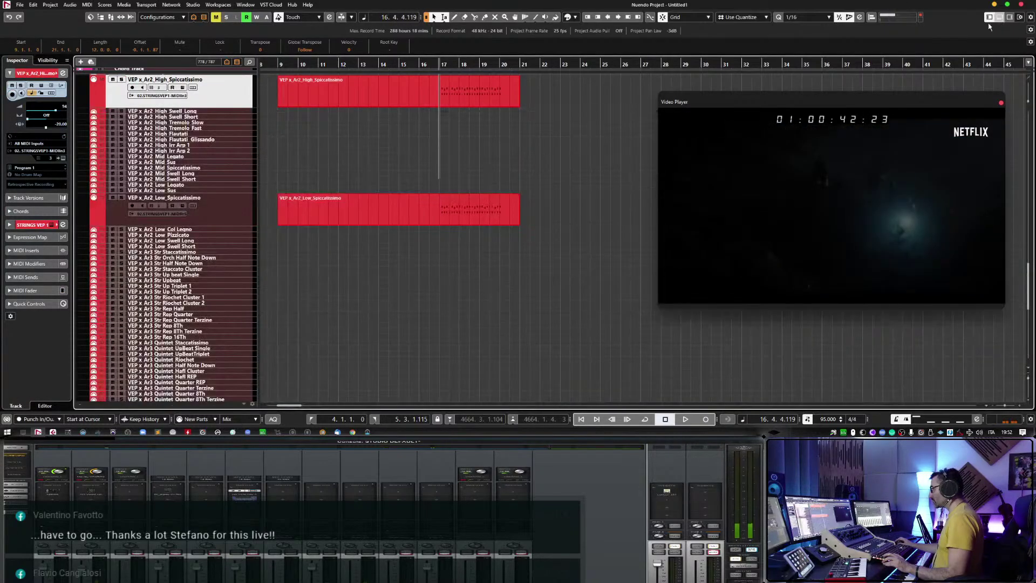
pyautogui.click(999, 18)
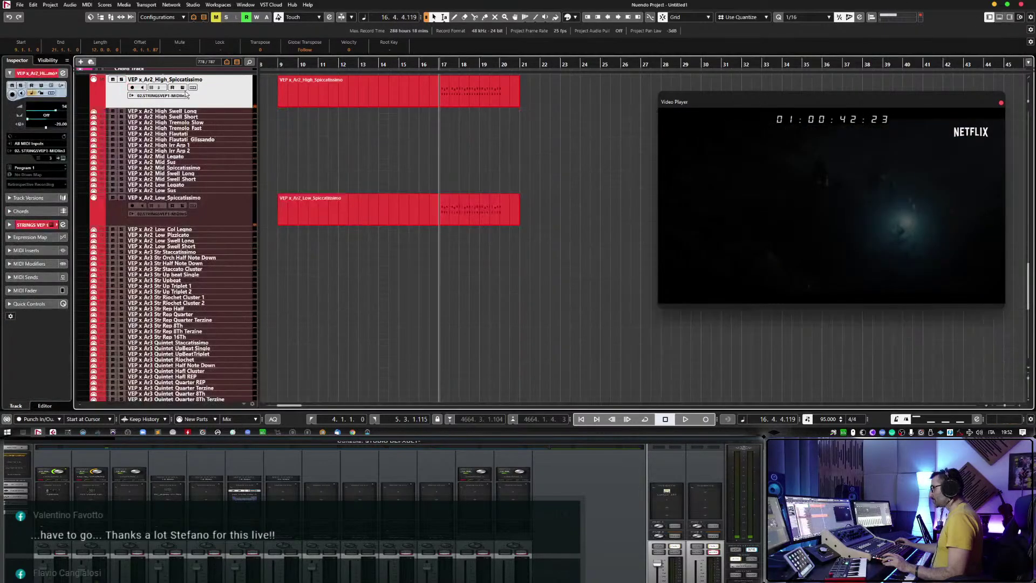
# Fold the automation of the lowest ETEHRA UNIFY 4 (D) track and duplicate that track.
pyautogui.scroll(10, 409, 284)
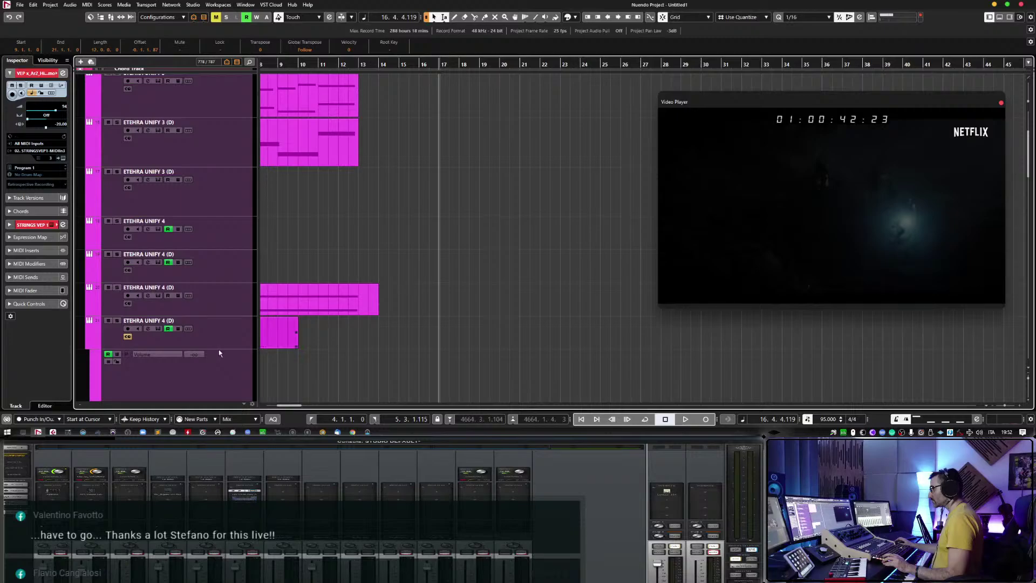
pyautogui.click(164, 340)
pyautogui.press('g')
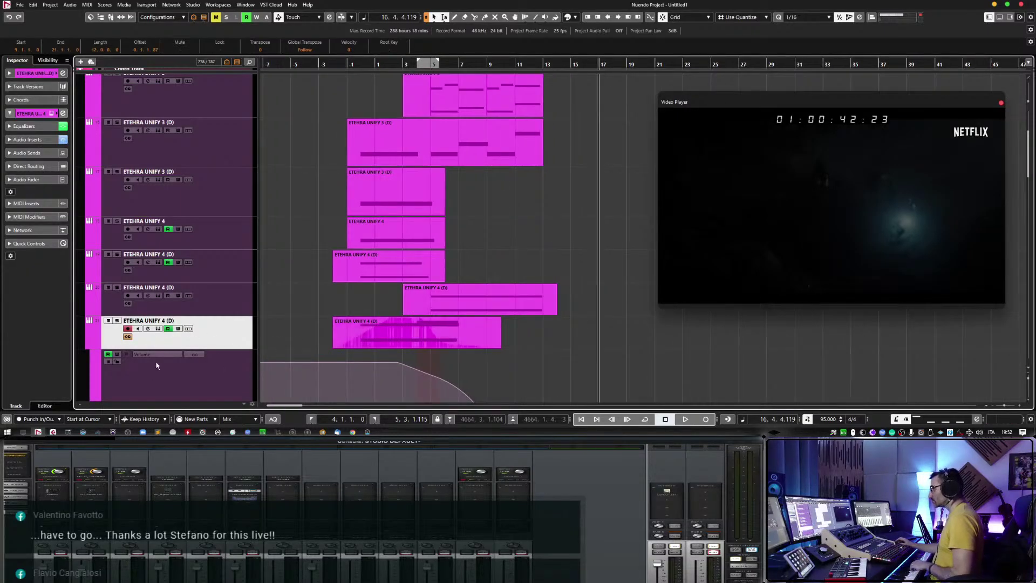
pyautogui.click(89, 346)
pyautogui.rightClick(225, 338)
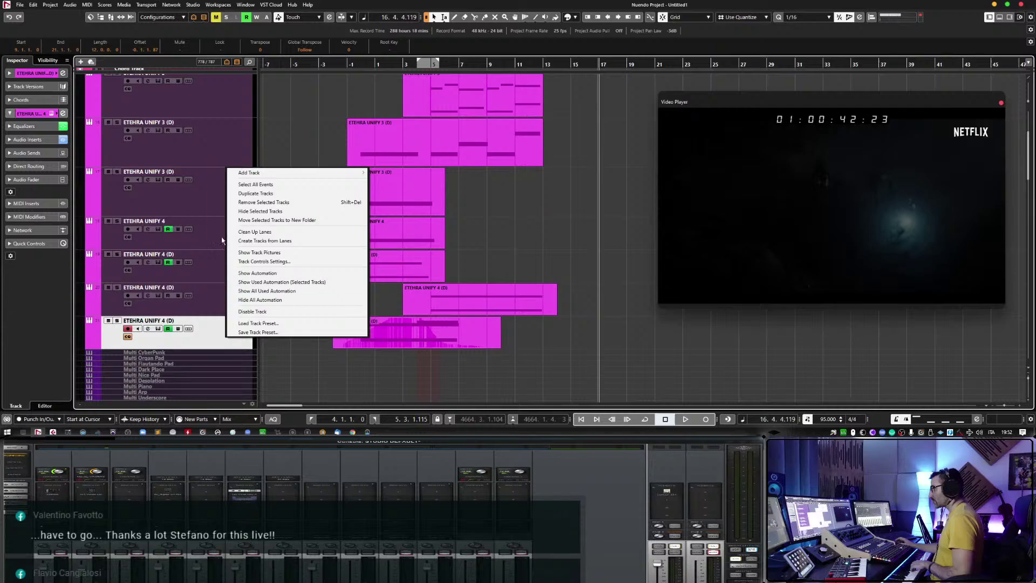
pyautogui.click(245, 193)
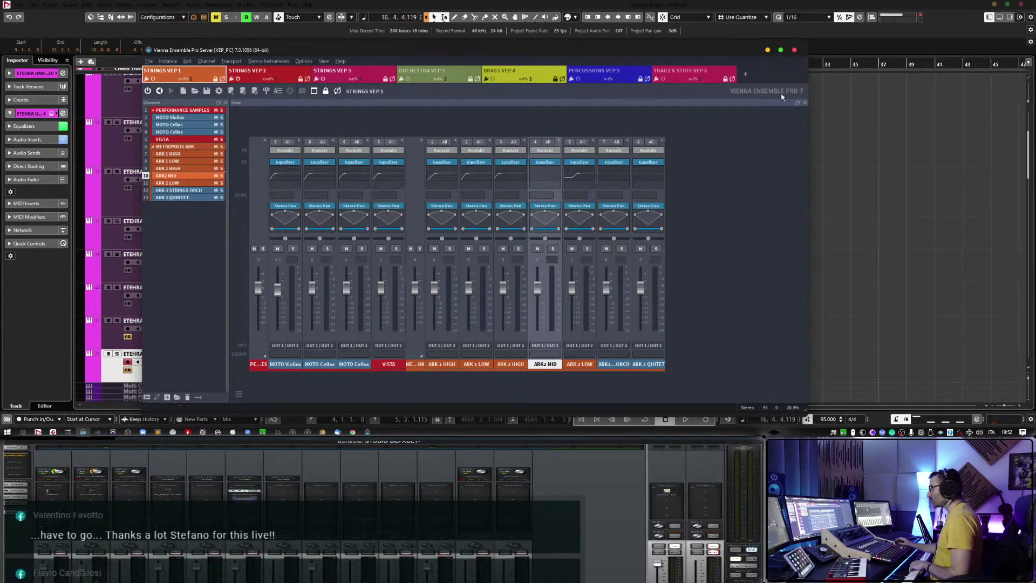
# Minimize Vienna Ensemble Pro and open the duplicated track's Unify instrument in a narrower window beside the track list.
pyautogui.click(767, 50)
pyautogui.scroll(-2, 218, 363)
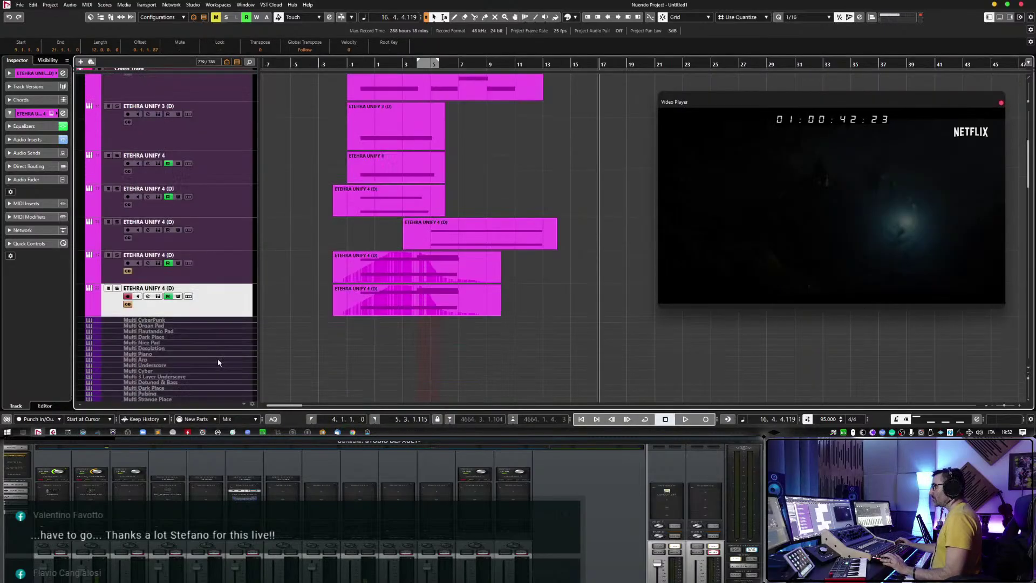
pyautogui.click(158, 296)
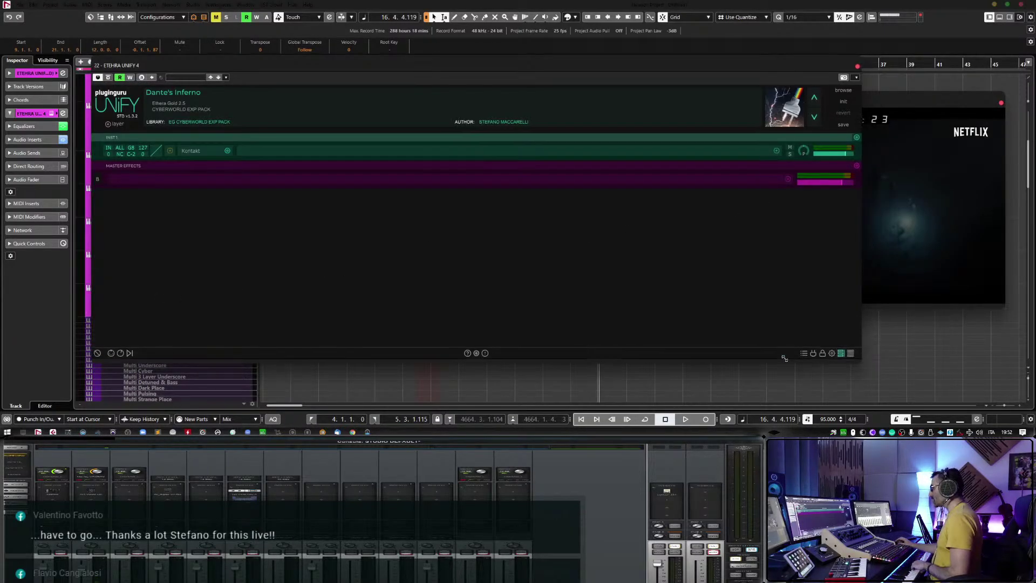
pyautogui.moveTo(865, 354); pyautogui.dragTo(521, 353)
pyautogui.moveTo(475, 67); pyautogui.dragTo(647, 63)
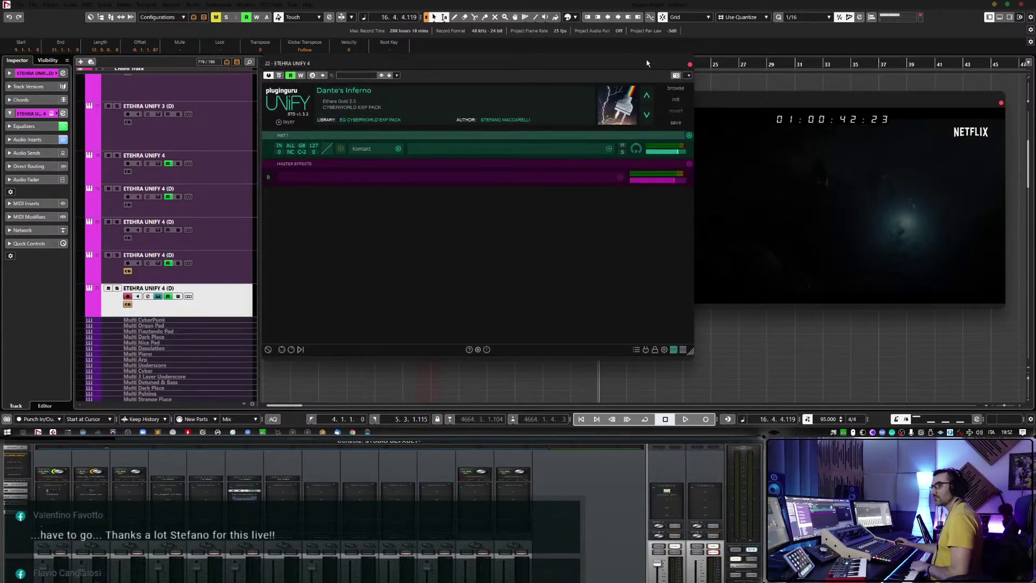
# Turn off automation reading on the duplicated ETEHRA UNIFY 4 (D) track and raise its volume to about -0.78 dB.
pyautogui.click(215, 297)
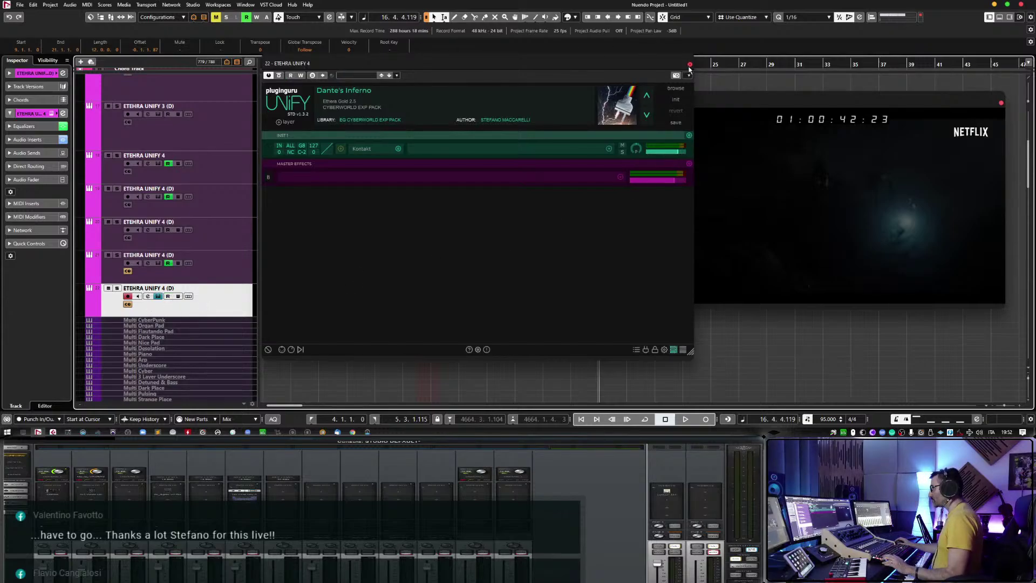
pyautogui.click(666, 70)
pyautogui.click(126, 308)
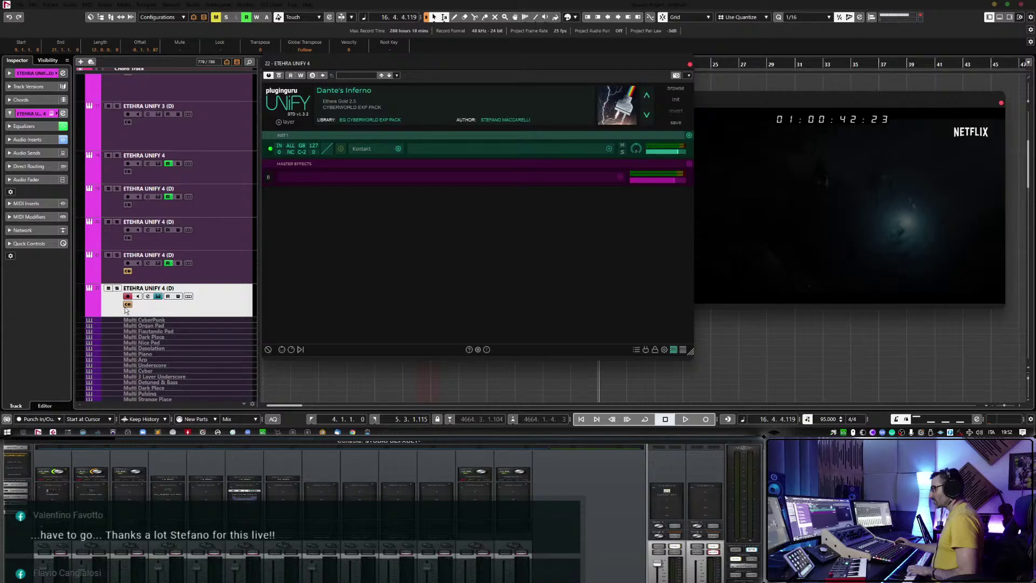
pyautogui.click(89, 313)
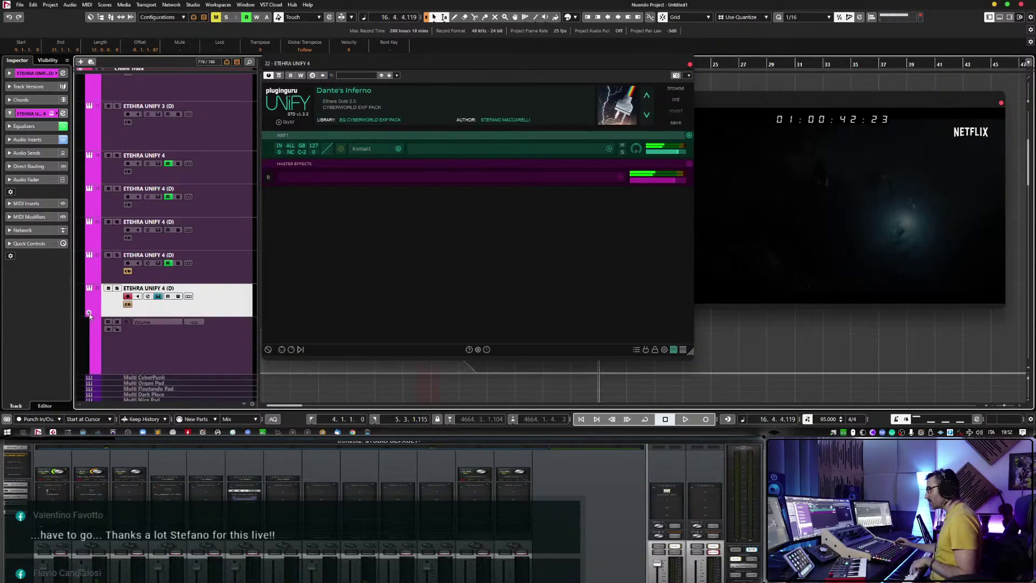
pyautogui.click(39, 179)
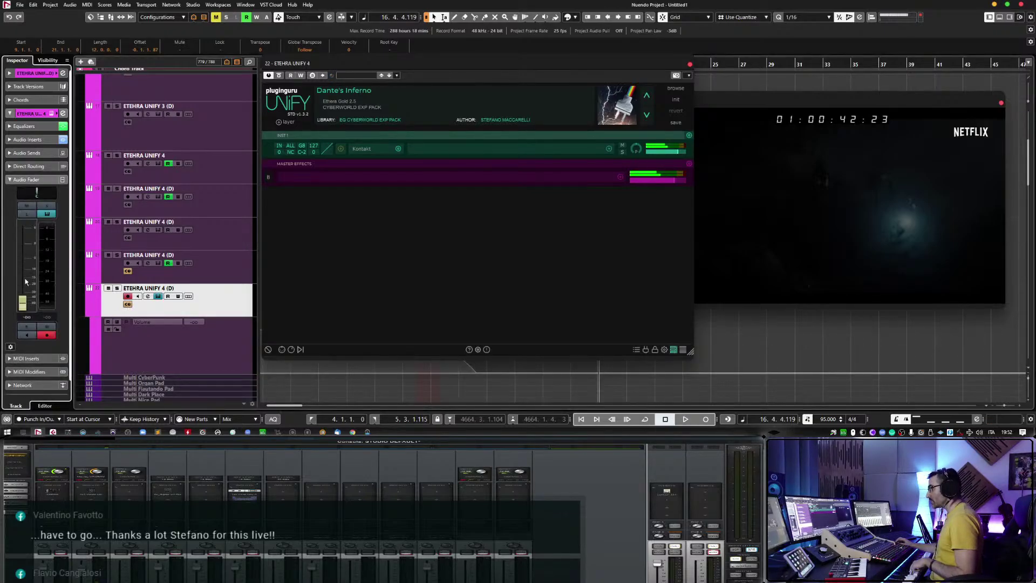
pyautogui.click(225, 276)
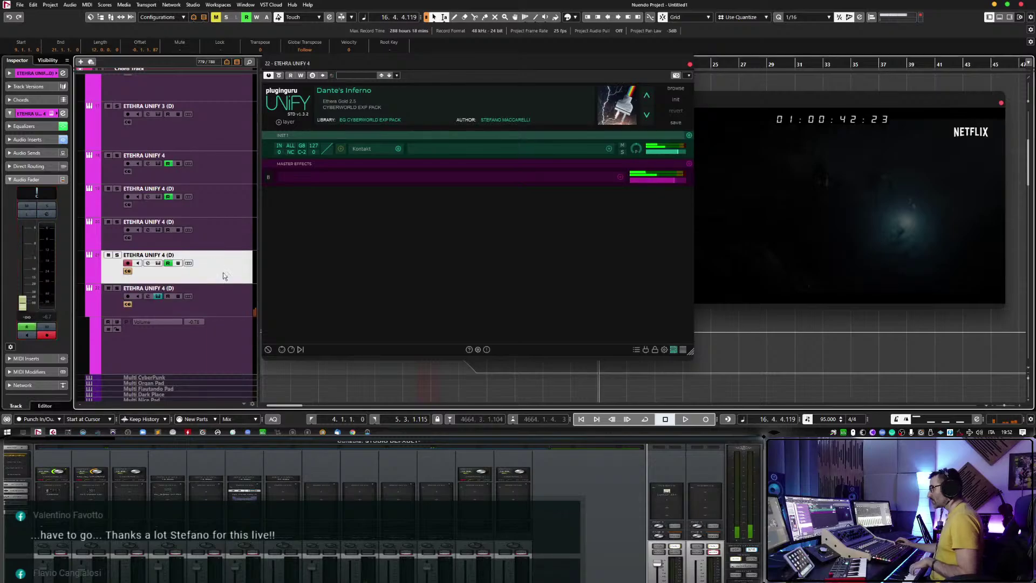
# Close the Unify window and delete the copied part from the duplicated track.
pyautogui.click(689, 65)
pyautogui.click(364, 303)
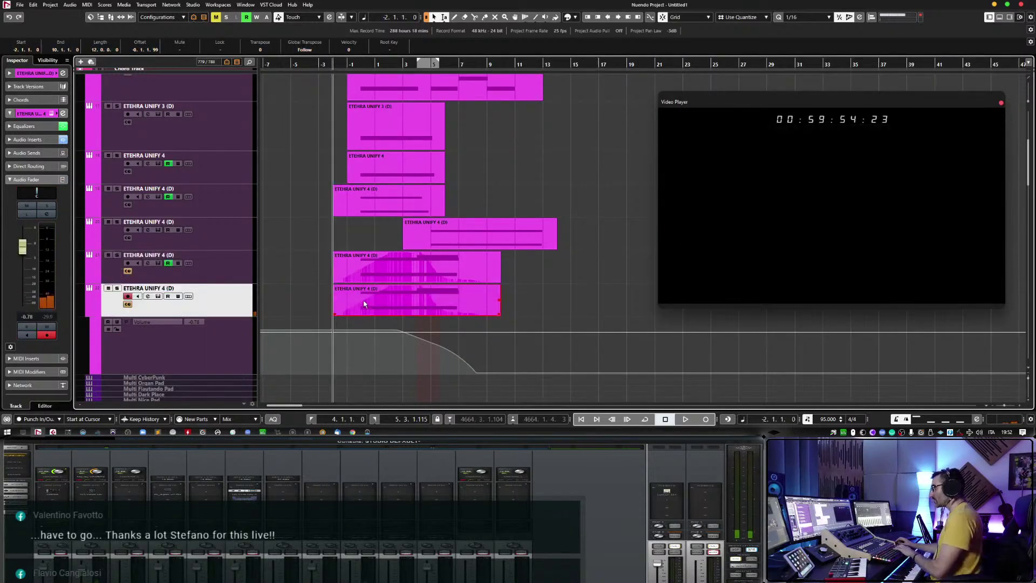
pyautogui.press('Delete')
# Reopen the duplicated track's Dante's Inferno instrument and move its window clear of the video player.
pyautogui.click(163, 276)
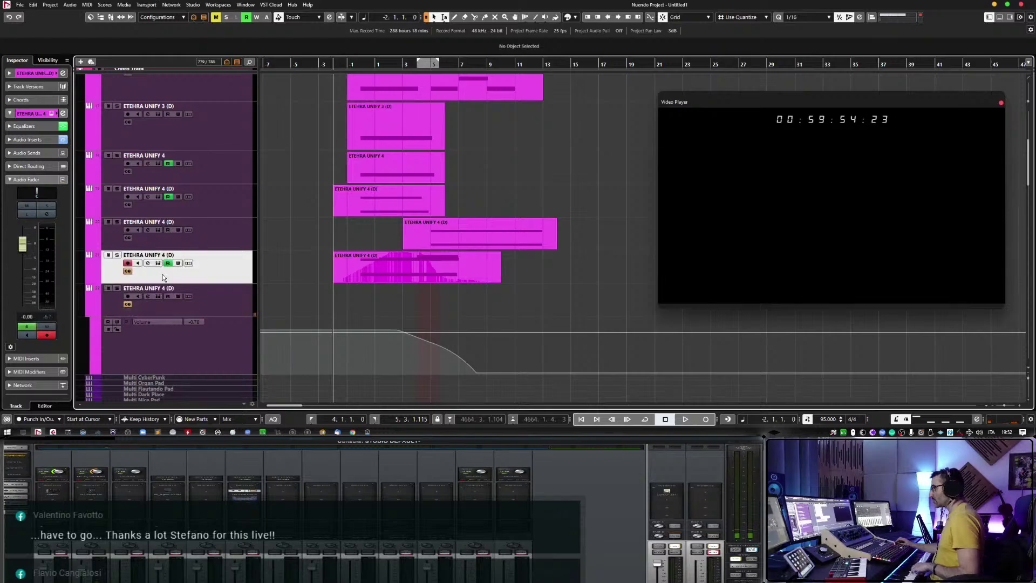
pyautogui.click(405, 65)
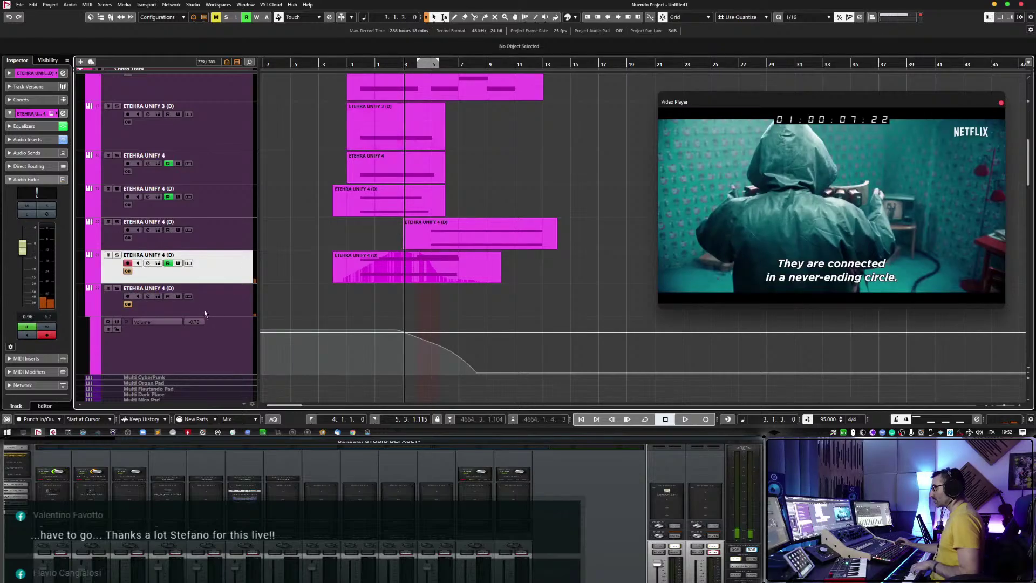
pyautogui.click(148, 291)
pyautogui.click(158, 297)
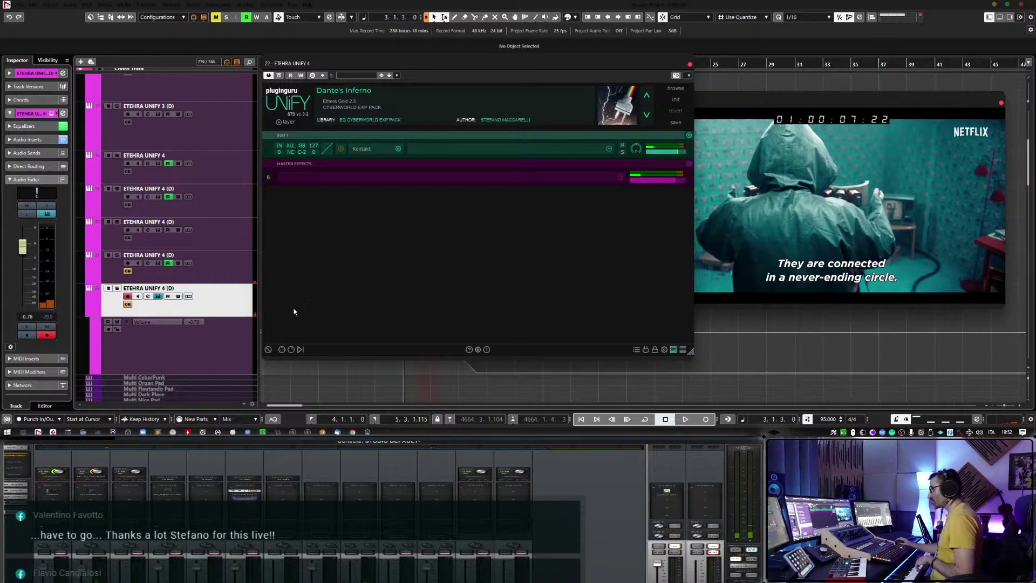
pyautogui.click(25, 252)
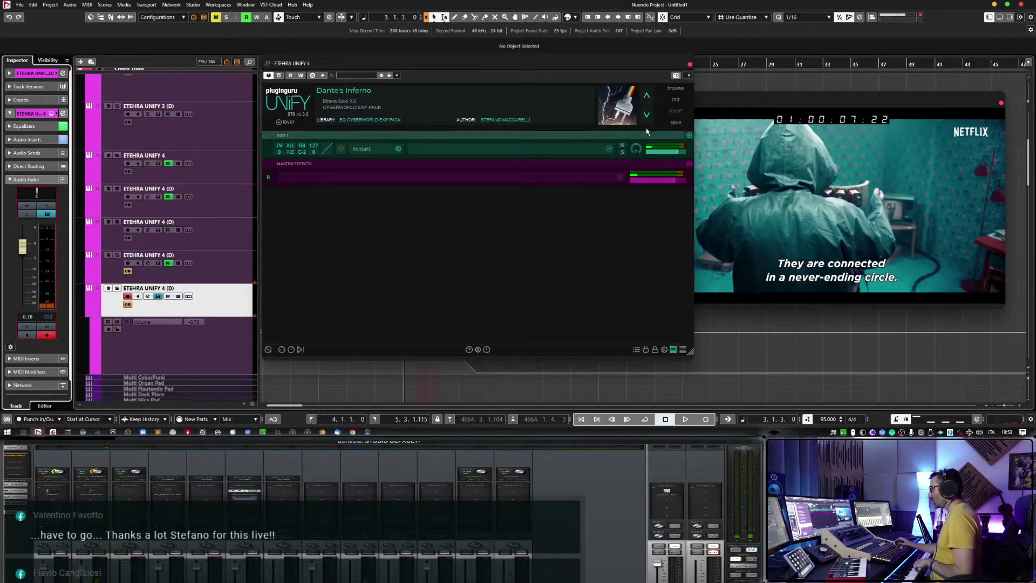
pyautogui.click(675, 74)
pyautogui.click(537, 64)
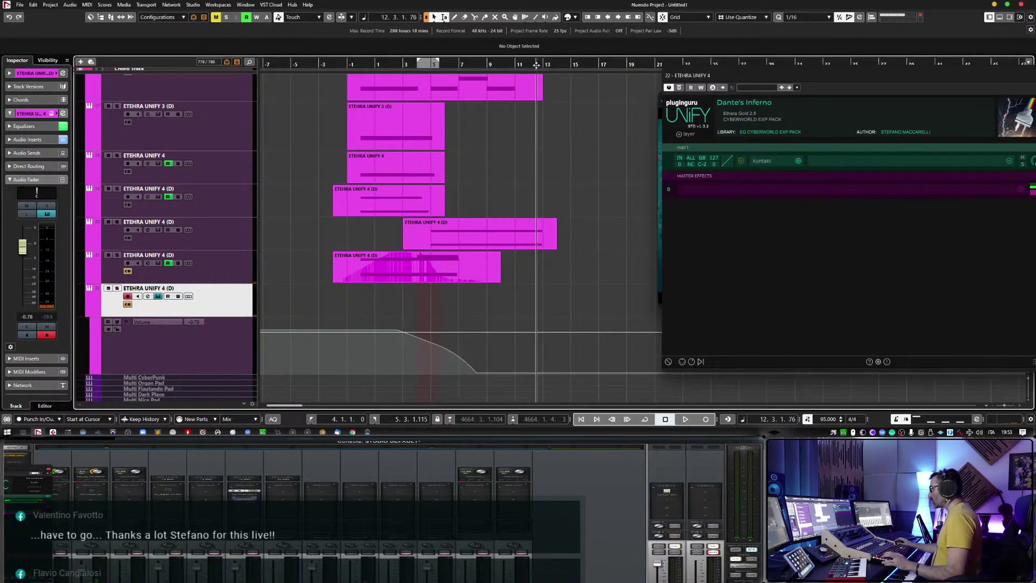
pyautogui.moveTo(715, 80); pyautogui.dragTo(54, 73)
# Play the project with the picture from about bar 9, keeping the duplicated synth track ready for playing along.
pyautogui.click(487, 63)
pyautogui.press('space')
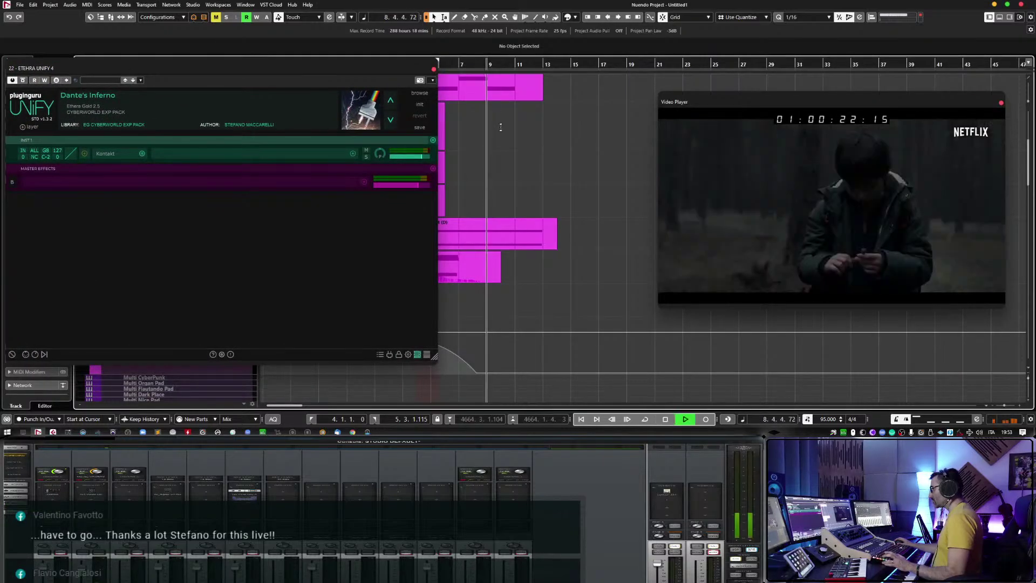
pyautogui.press('h')
pyautogui.press('h')
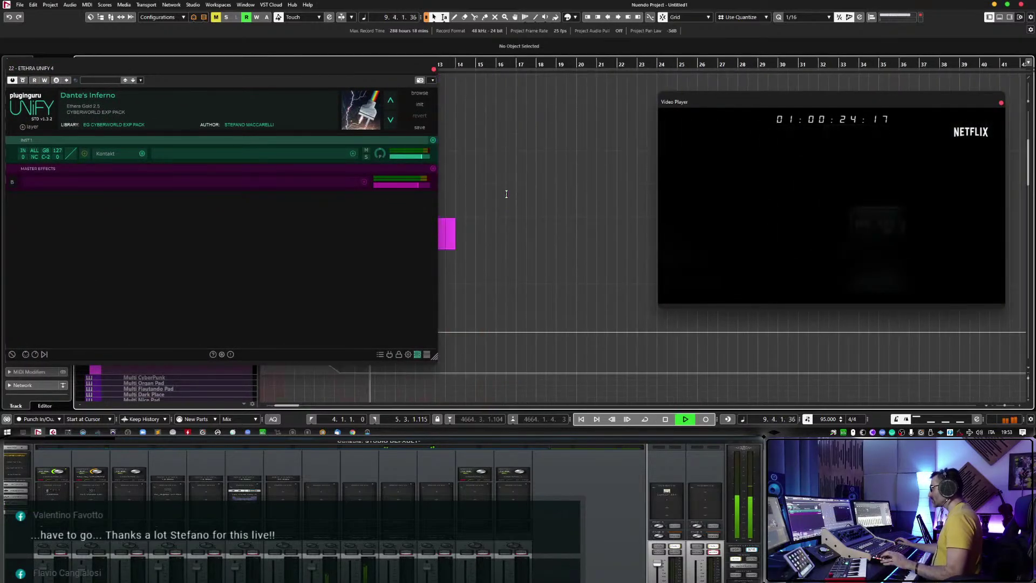
# Stop playback at about bar 13 and load the Distorted Sequence 02 patch in the duplicated track's Unify instrument.
pyautogui.press('g')
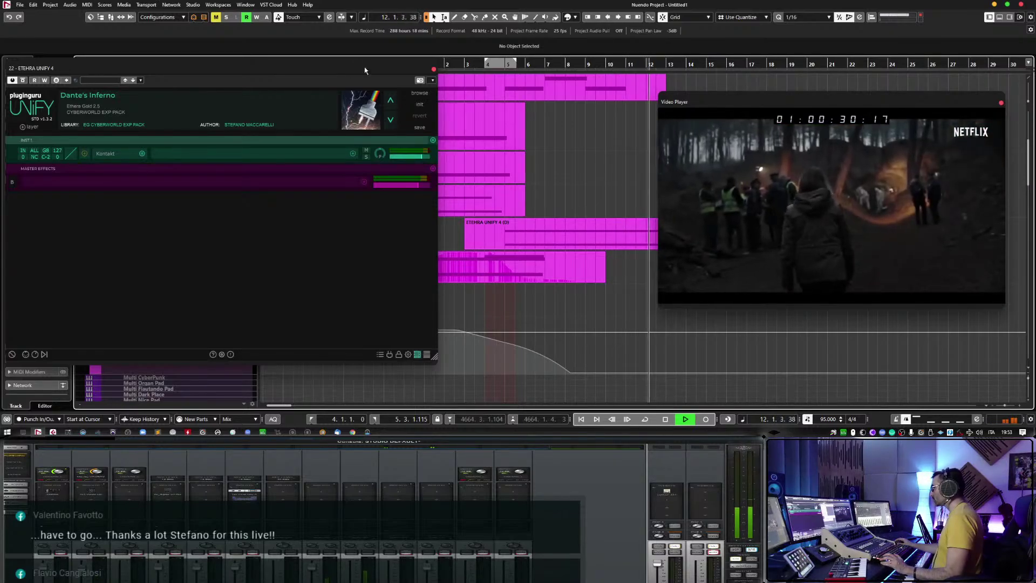
pyautogui.moveTo(365, 69); pyautogui.dragTo(422, 64)
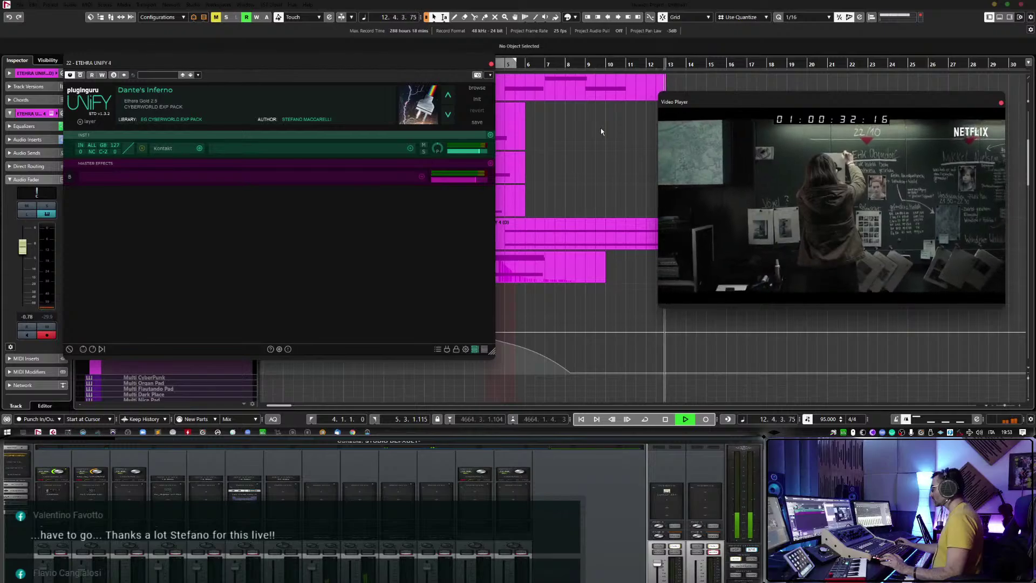
pyautogui.press('space')
pyautogui.click(477, 89)
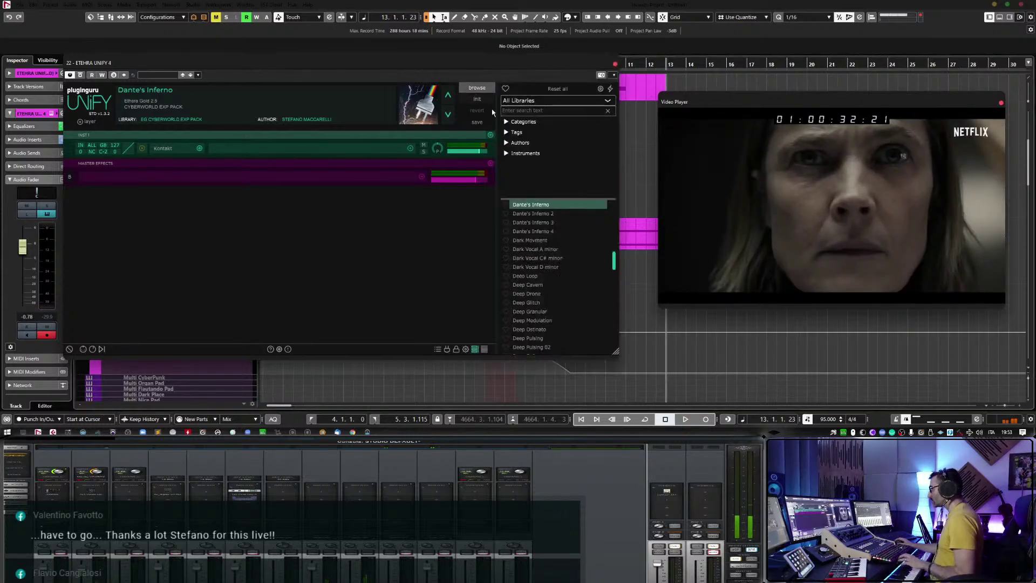
pyautogui.scroll(-4, 559, 284)
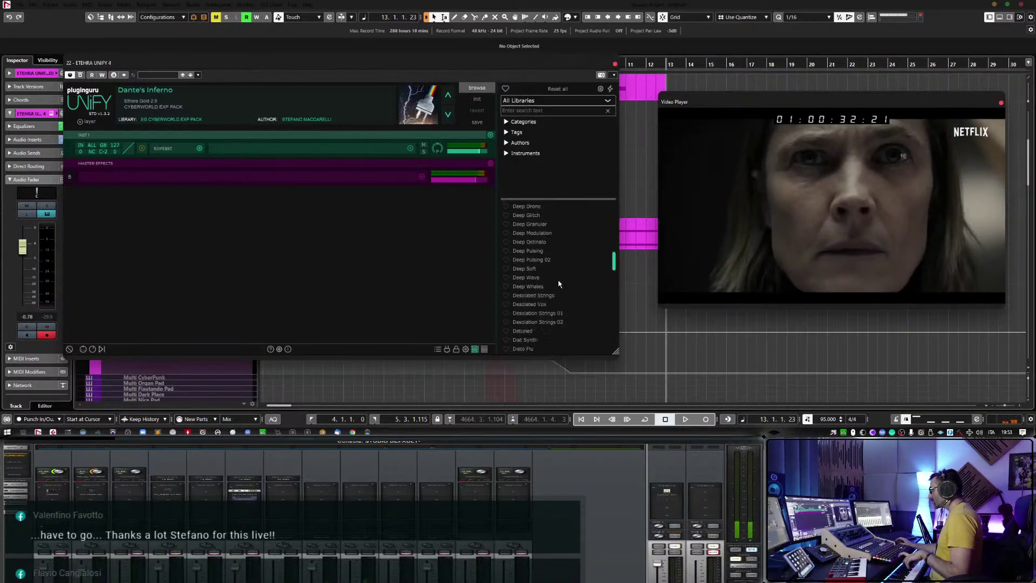
pyautogui.scroll(-3, 558, 284)
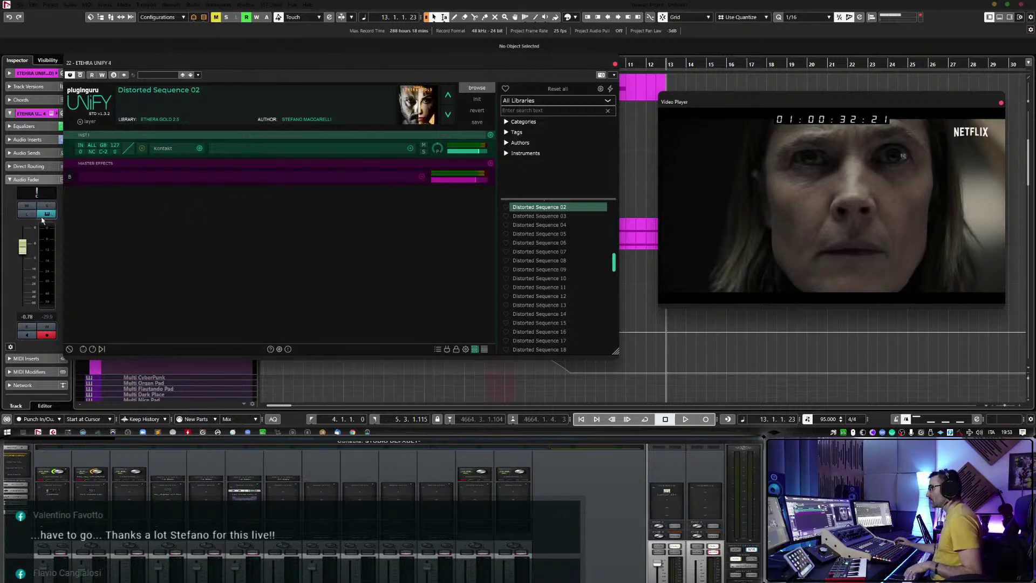
# Lower the duplicated ETEHRA UNIFY 4 (D) track's volume to about -3.85 dB.
pyautogui.moveTo(22, 247); pyautogui.dragTo(26, 253)
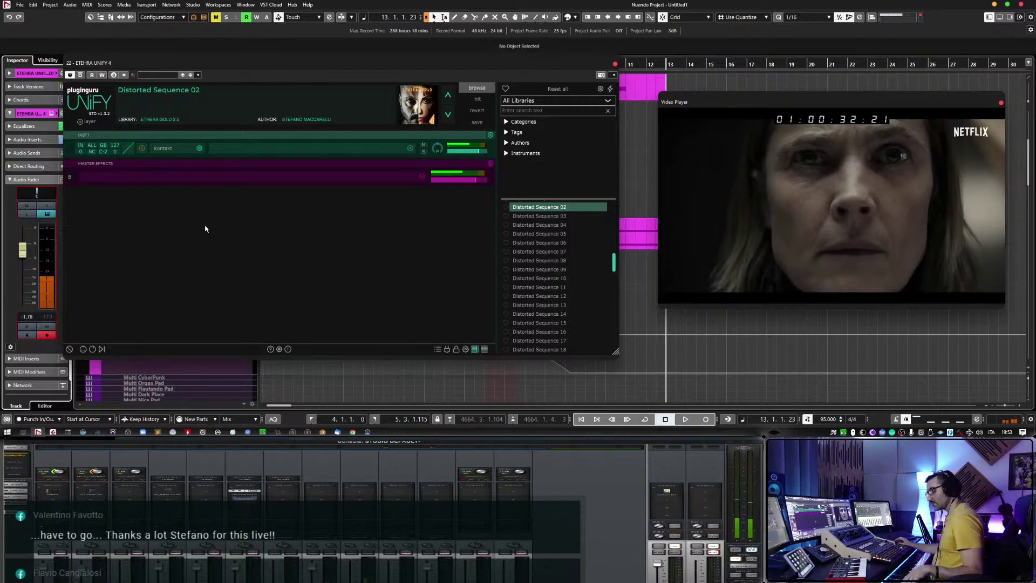
pyautogui.click(23, 139)
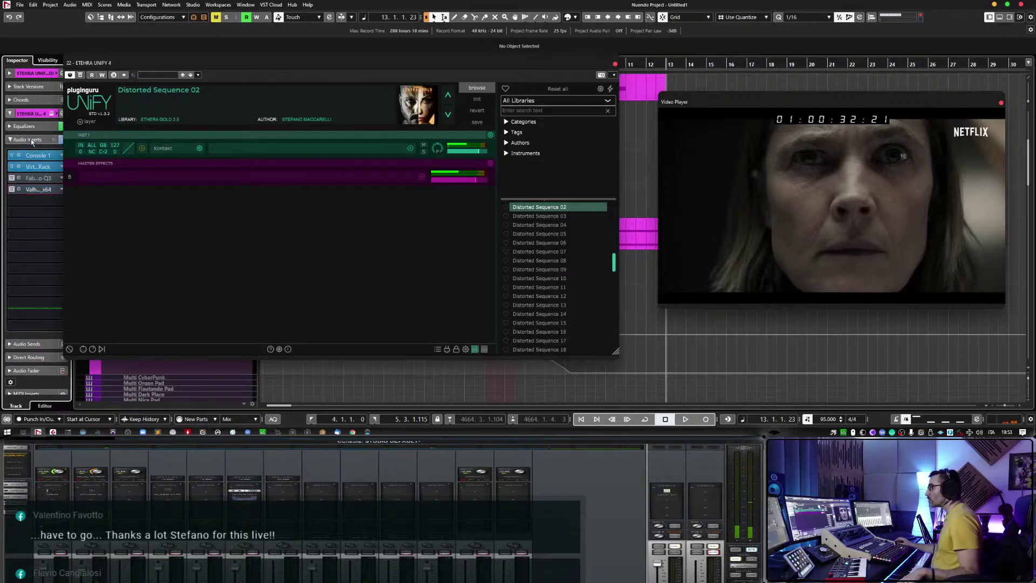
pyautogui.click(30, 138)
pyautogui.click(26, 178)
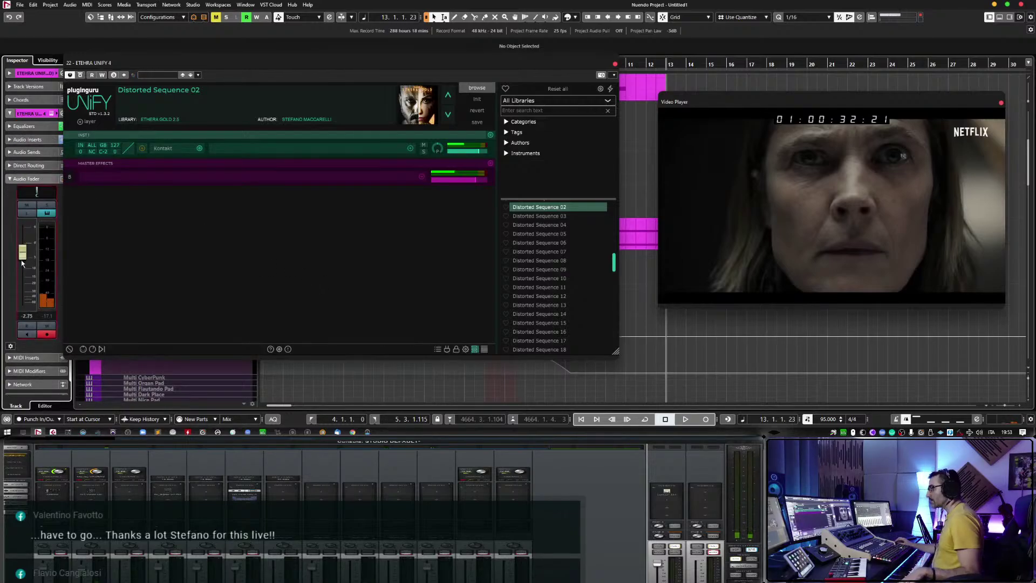
pyautogui.moveTo(22, 264); pyautogui.dragTo(22, 270)
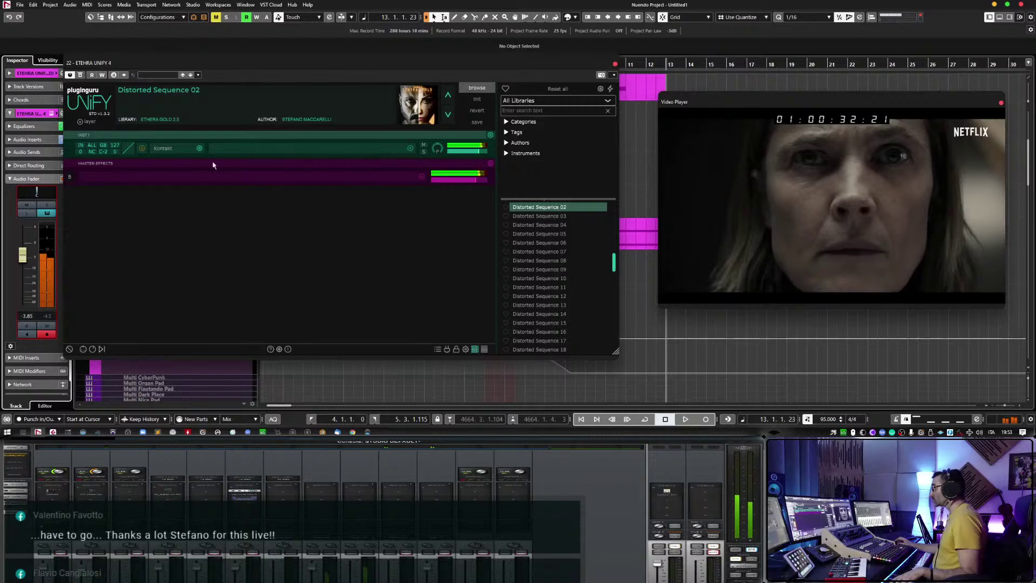
# Inspect the Kontakt instrument inside the Distorted Sequence 02 patch and close both instrument windows.
pyautogui.click(181, 149)
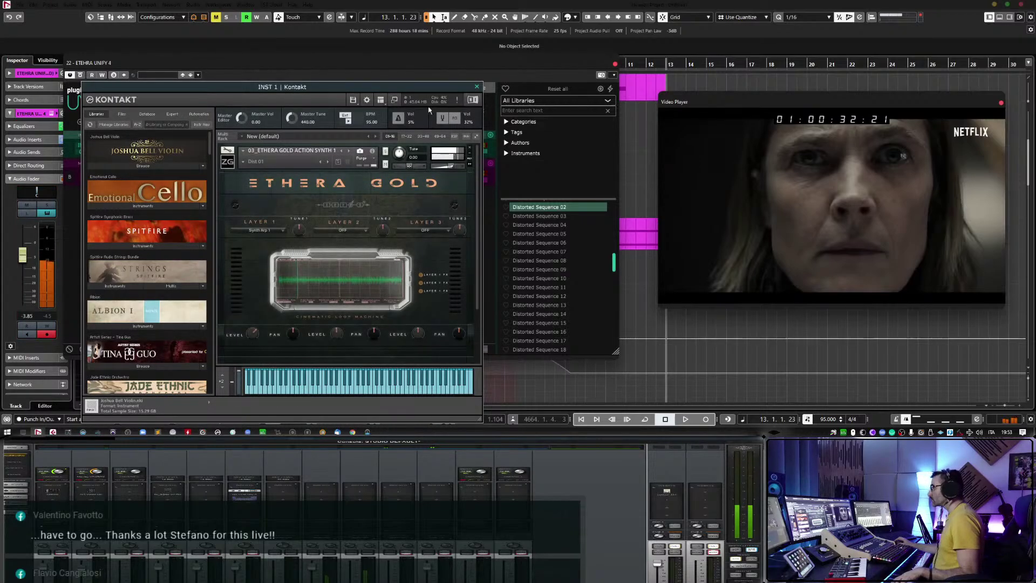
pyautogui.click(477, 86)
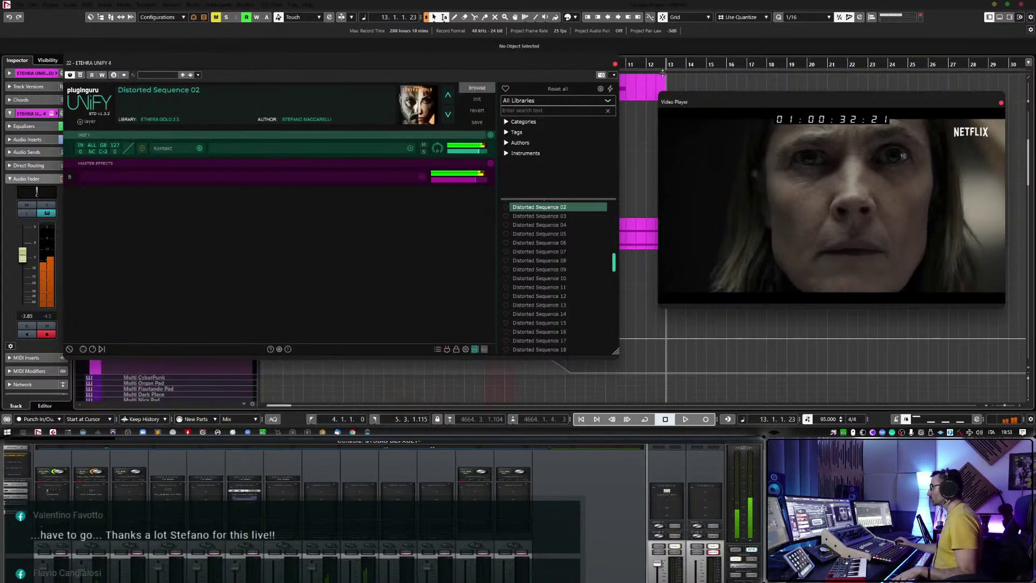
pyautogui.click(615, 64)
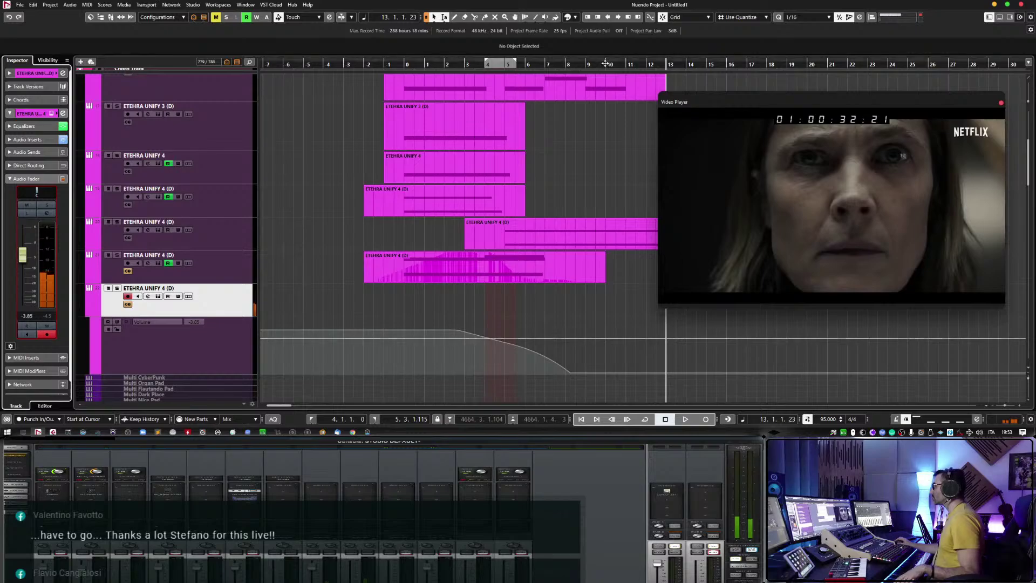
# Play the project from about bar 10 with the picture and lower the duplicated track's volume to about -7.13 dB.
pyautogui.click(607, 64)
pyautogui.press('space')
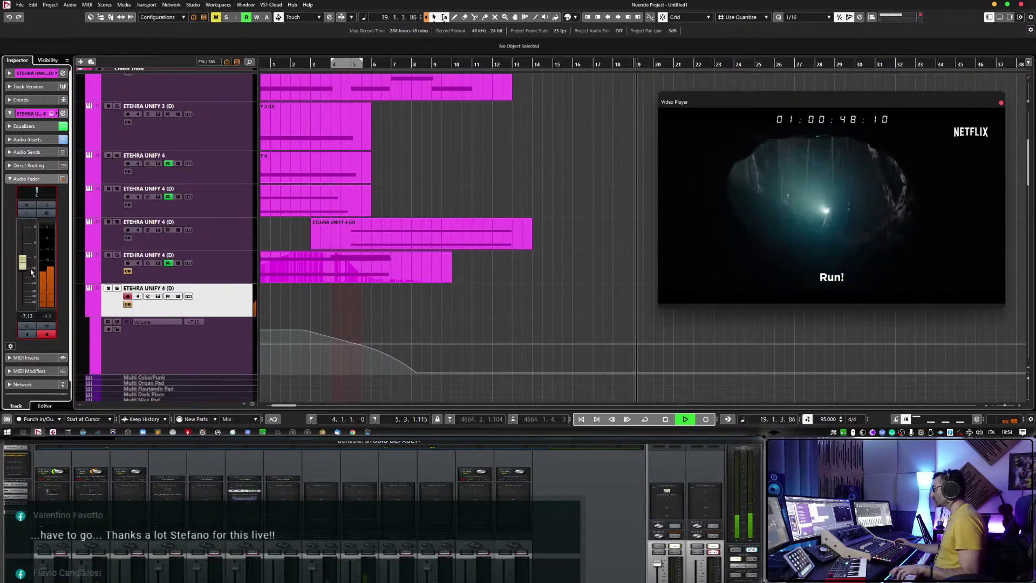
pyautogui.press('space')
pyautogui.click(480, 64)
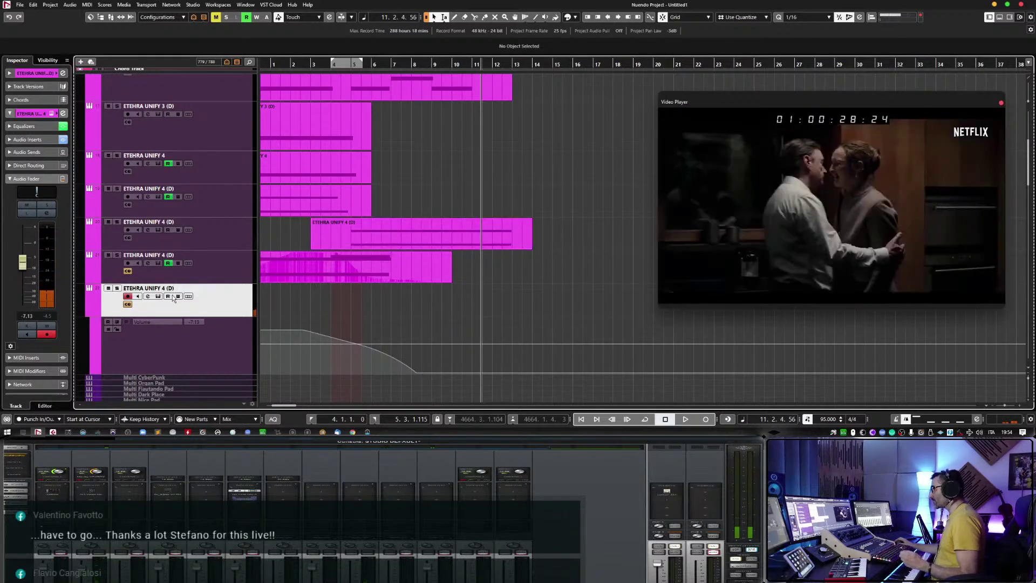
pyautogui.click(159, 296)
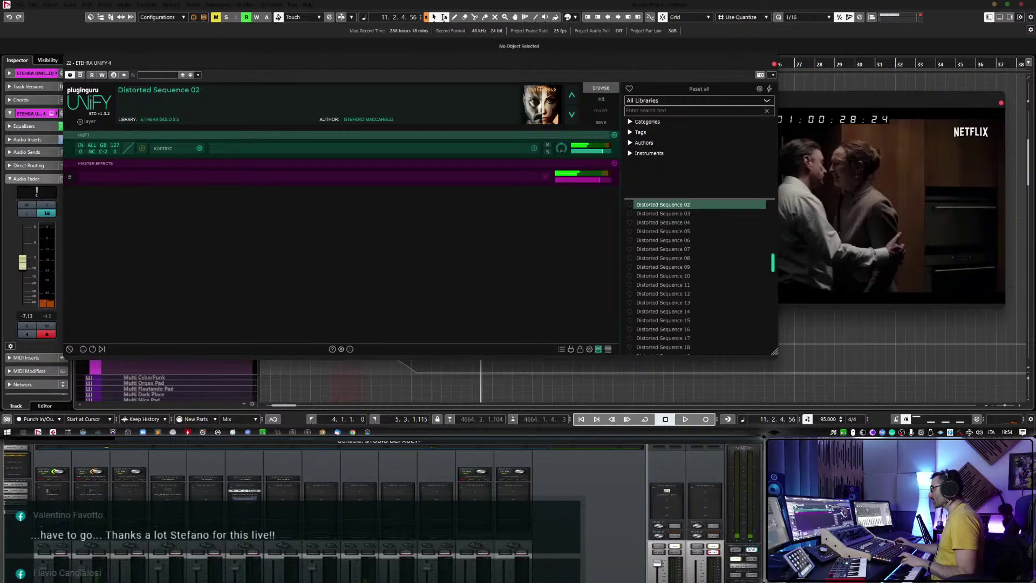
pyautogui.click(773, 64)
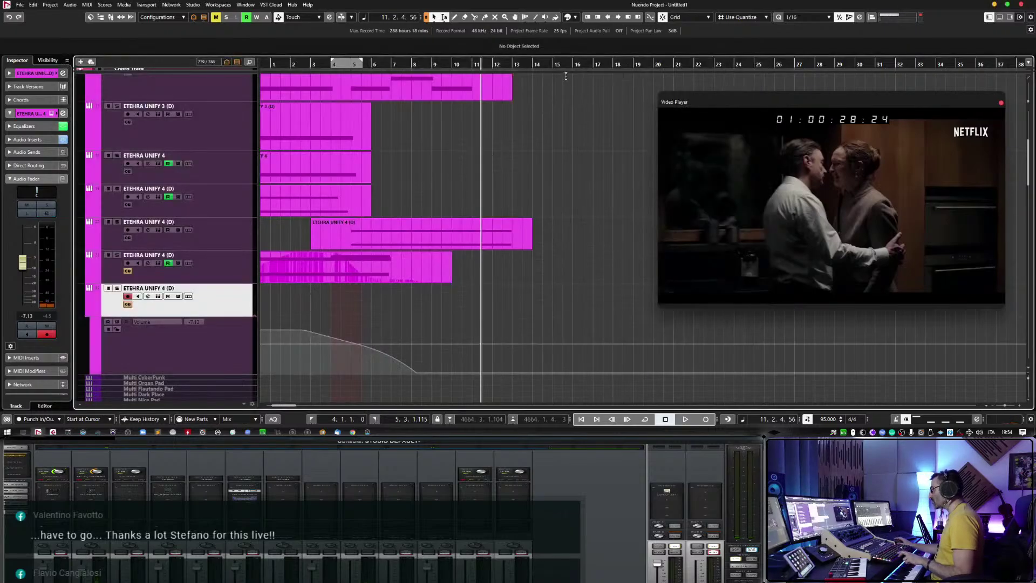
pyautogui.click(472, 64)
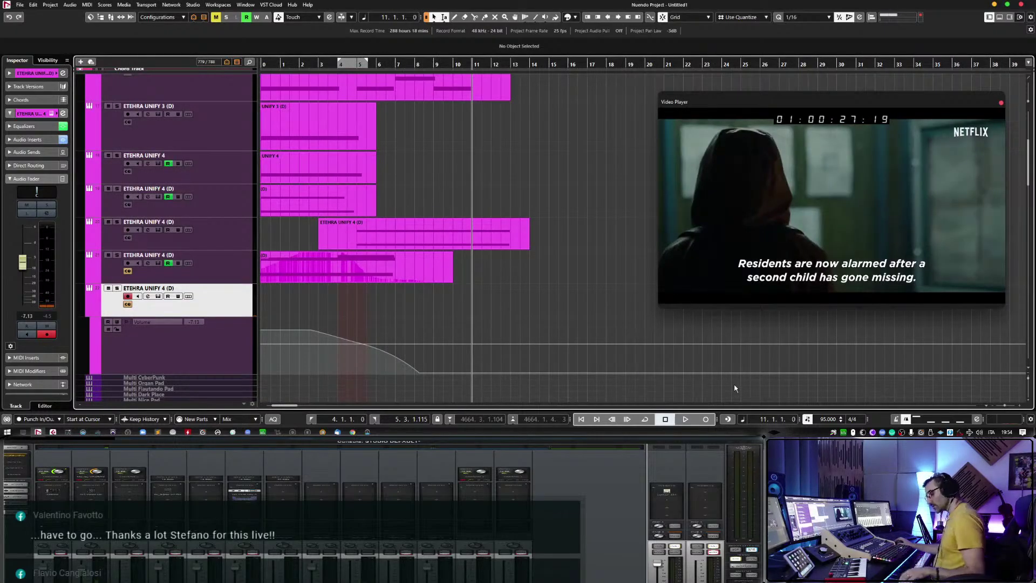
pyautogui.press('KP_Multiply')
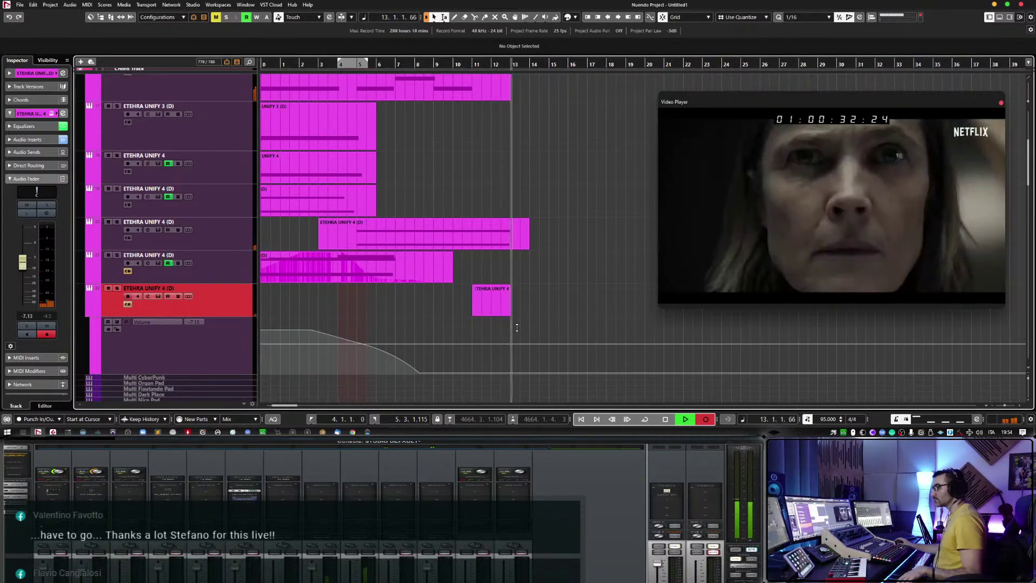
pyautogui.press('space')
# Record a sustained synth note on the duplicated track from bar 12 to about bar 17, lowering its volume to about -7.66 dB.
pyautogui.click(491, 66)
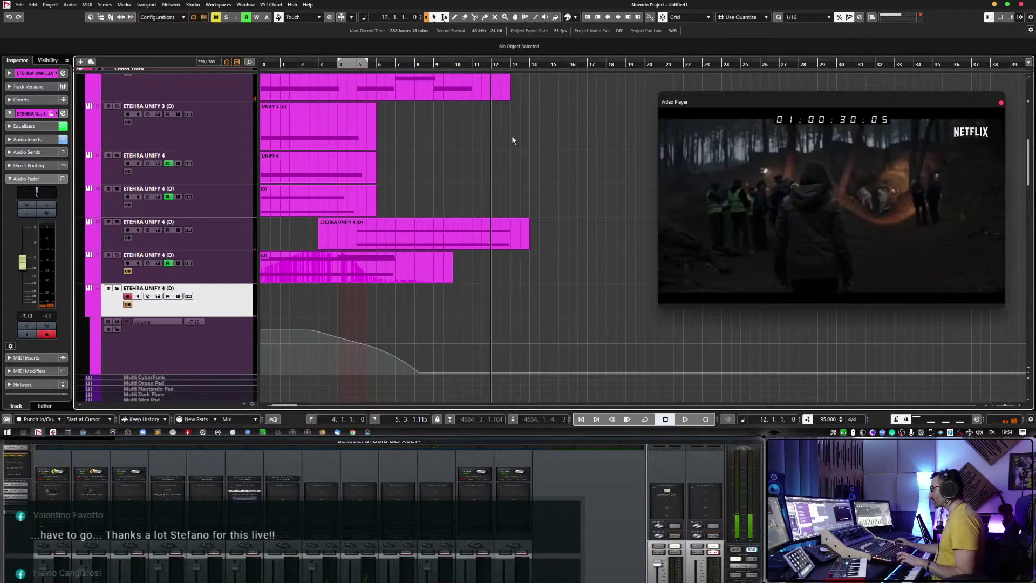
pyautogui.press('KP_Multiply')
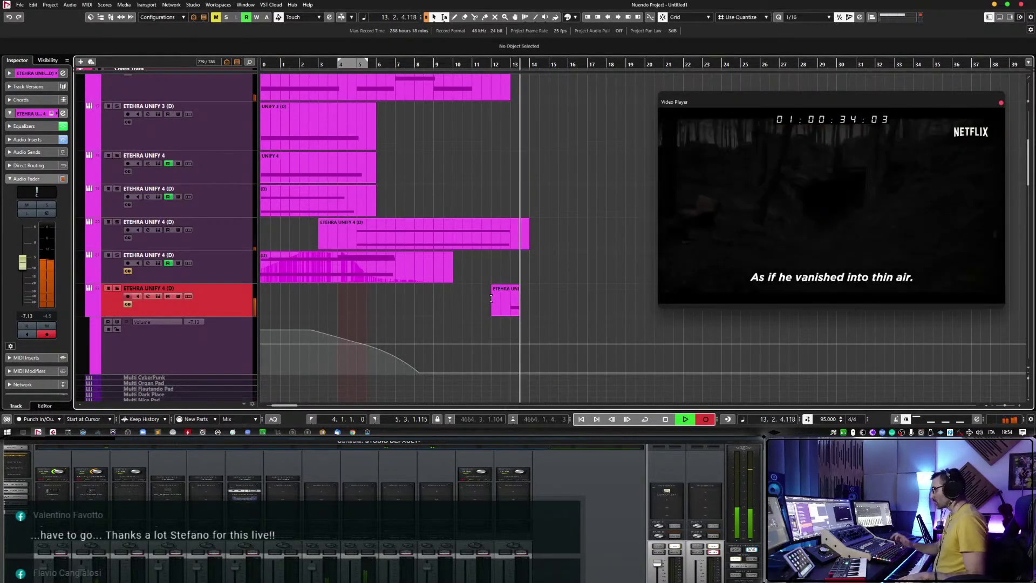
pyautogui.scroll(-1, 48, 261)
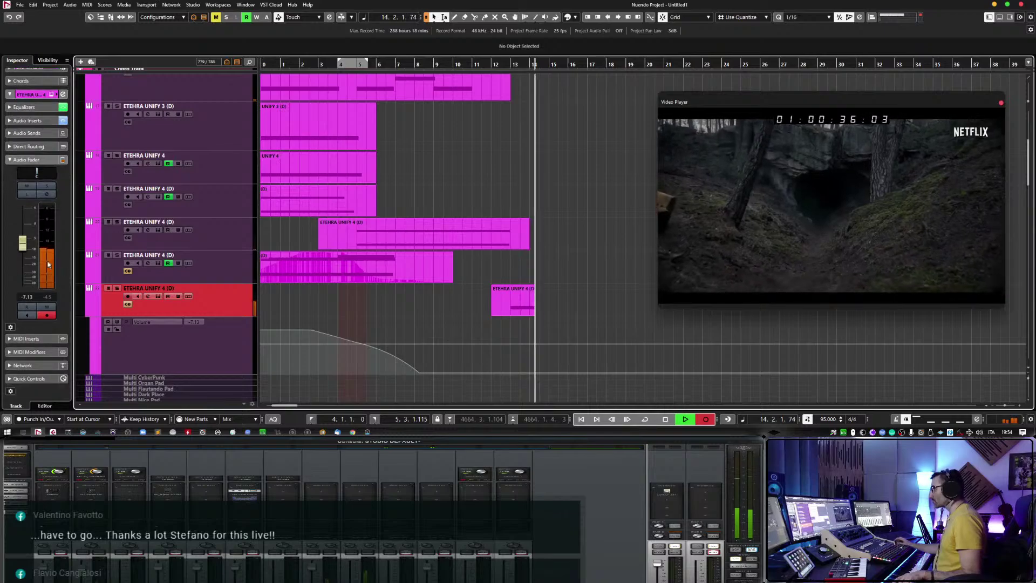
pyautogui.moveTo(24, 250); pyautogui.dragTo(25, 251)
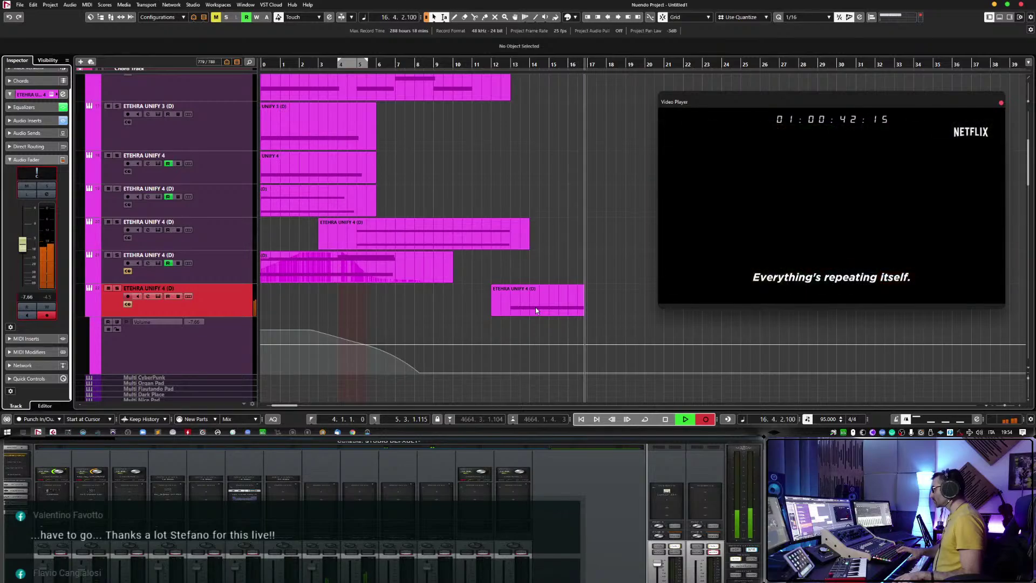
pyautogui.press('space')
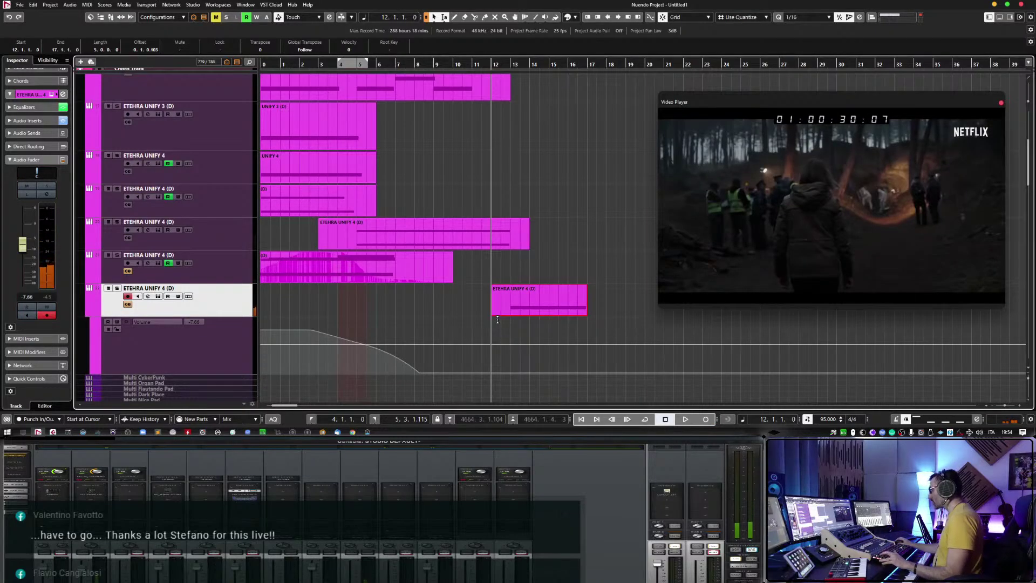
# Open the recorded part's notes, select the sustained note to examine its start closely, and close the note editor.
pyautogui.moveTo(519, 309); pyautogui.dragTo(518, 312)
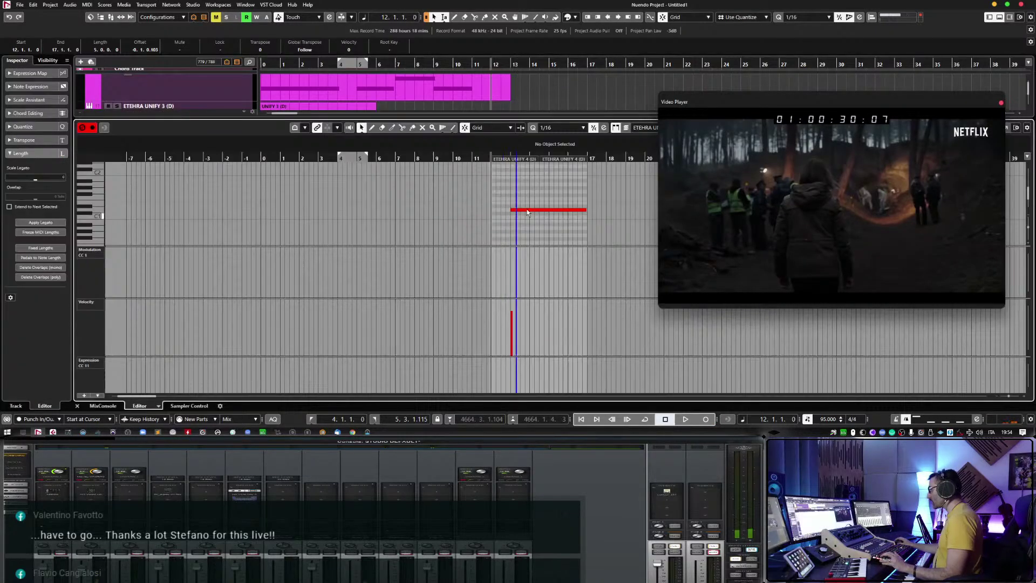
pyautogui.click(537, 210)
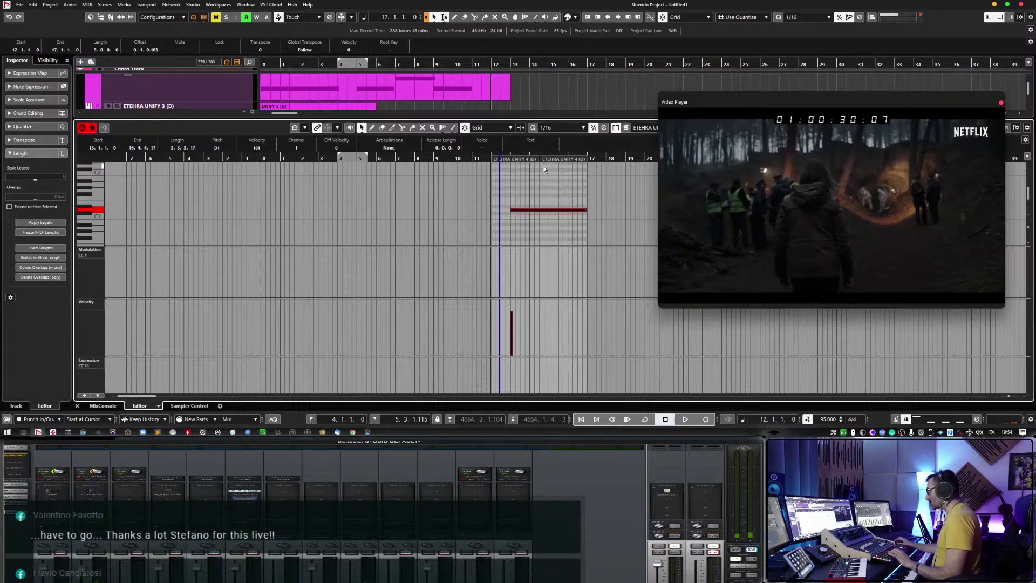
pyautogui.press('h')
pyautogui.press('h')
pyautogui.press('h')
pyautogui.press('h')
pyautogui.press('h')
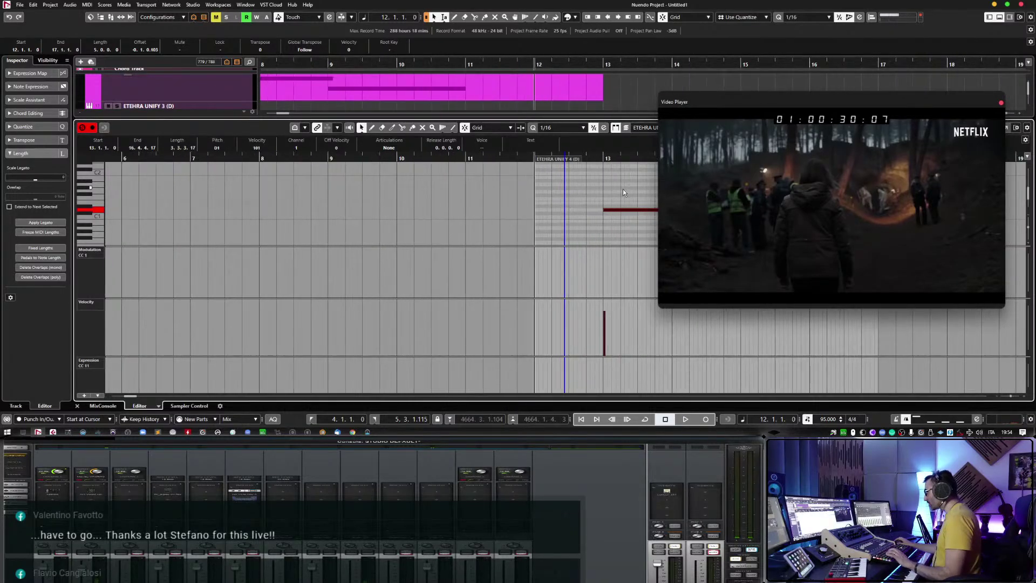
pyautogui.hotkey('ctrl', 'e')
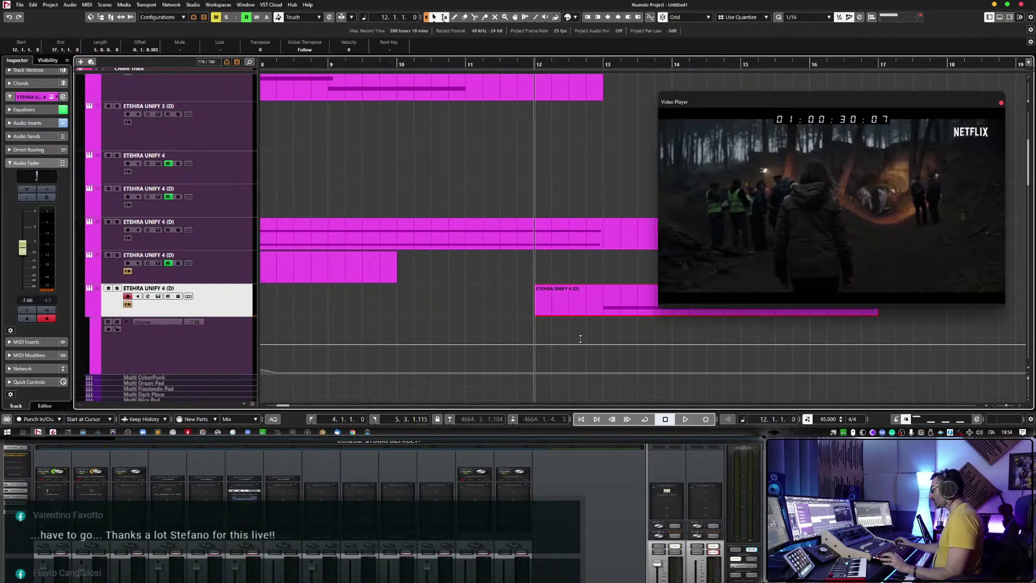
# Trim the start of the recorded synth part to bar 13.
pyautogui.press('g')
pyautogui.press('g')
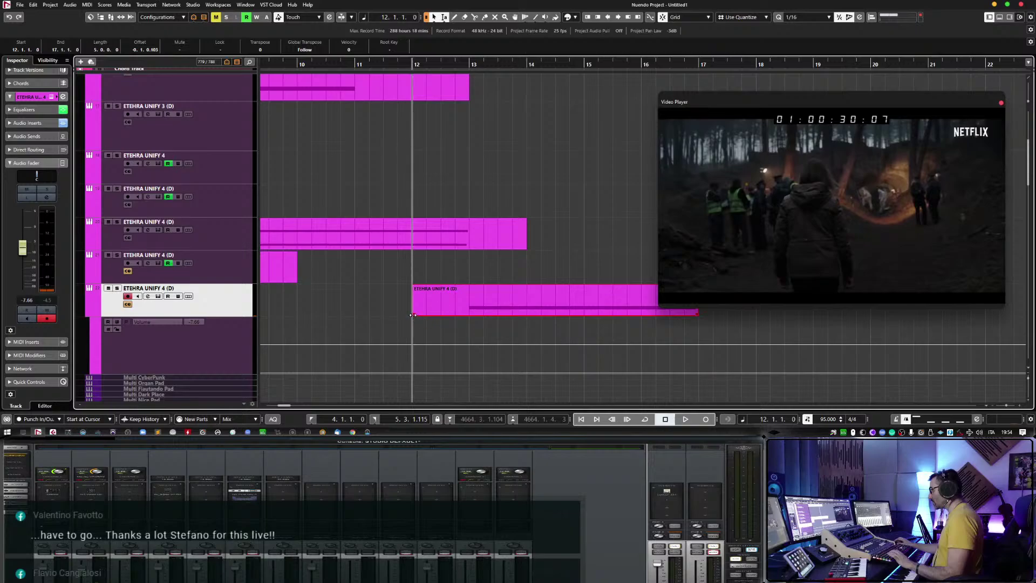
pyautogui.moveTo(417, 312); pyautogui.dragTo(474, 312)
pyautogui.hscroll(5, 513, 340)
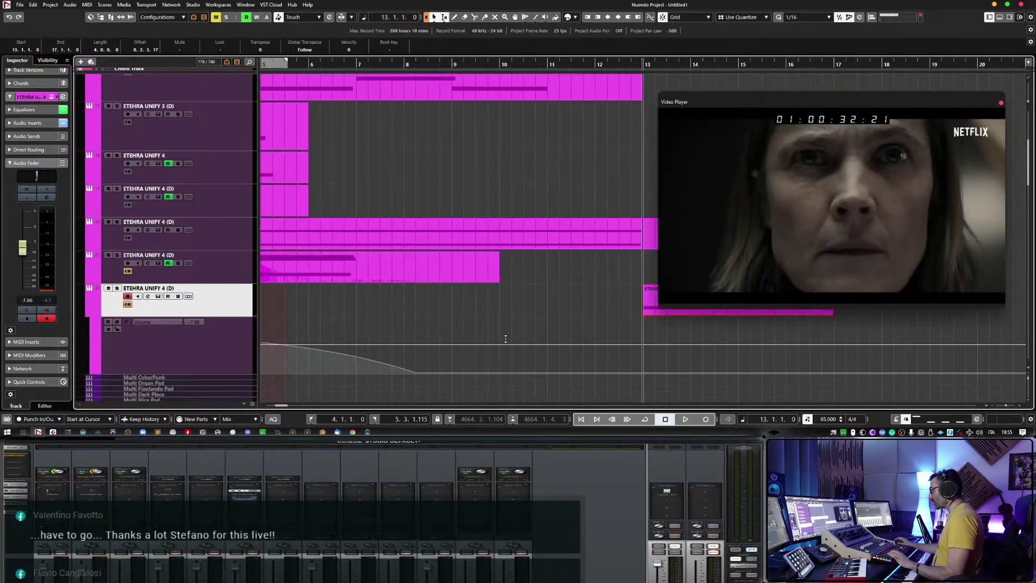
pyautogui.hscroll(-6, 513, 340)
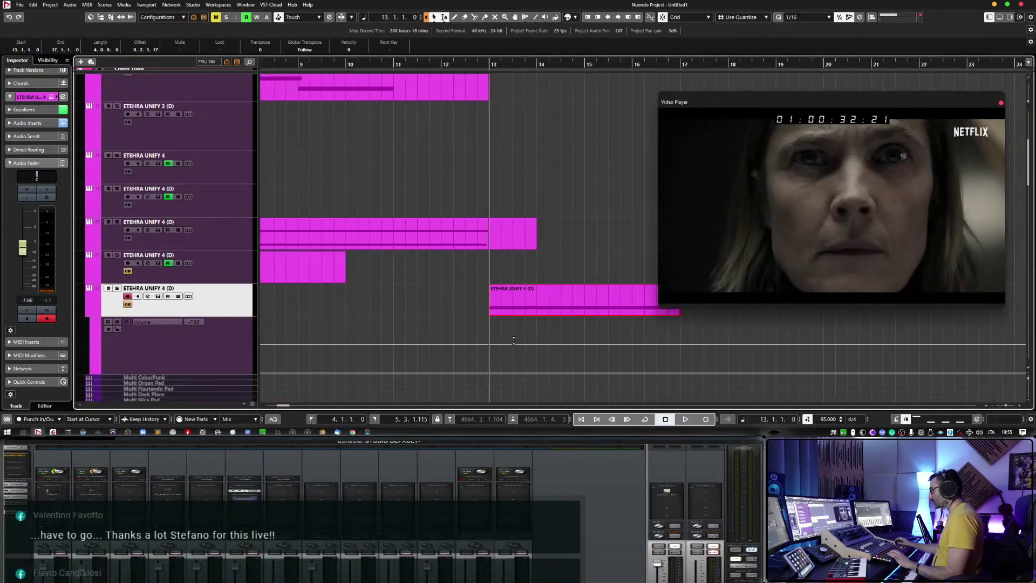
pyautogui.hscroll(2, 513, 340)
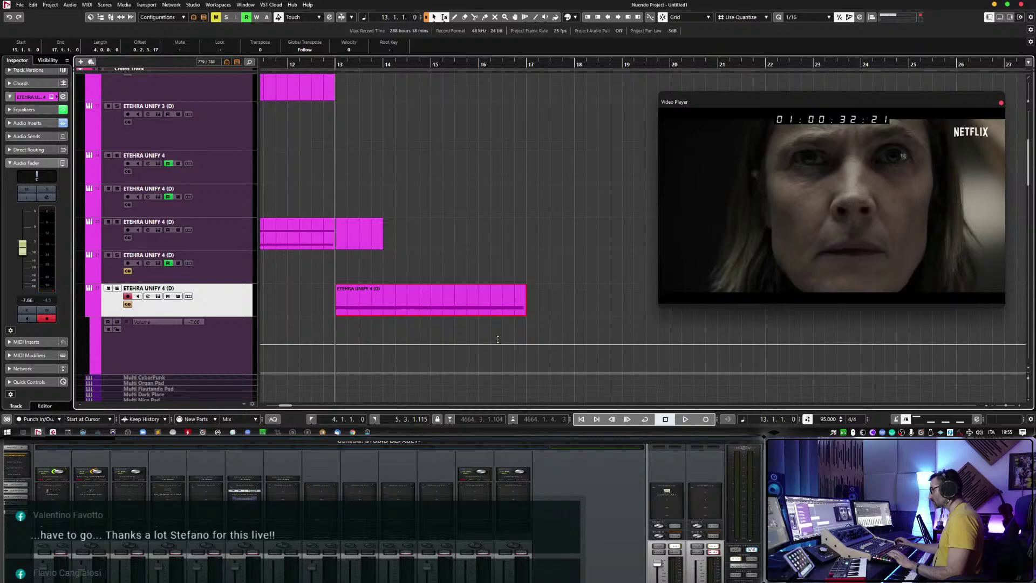
# Extend the recorded part's sustained note to the part's end at bar 17 and close the note editor.
pyautogui.doubleClick(511, 311)
pyautogui.moveTo(527, 157); pyautogui.dragTo(528, 209)
pyautogui.click(523, 209)
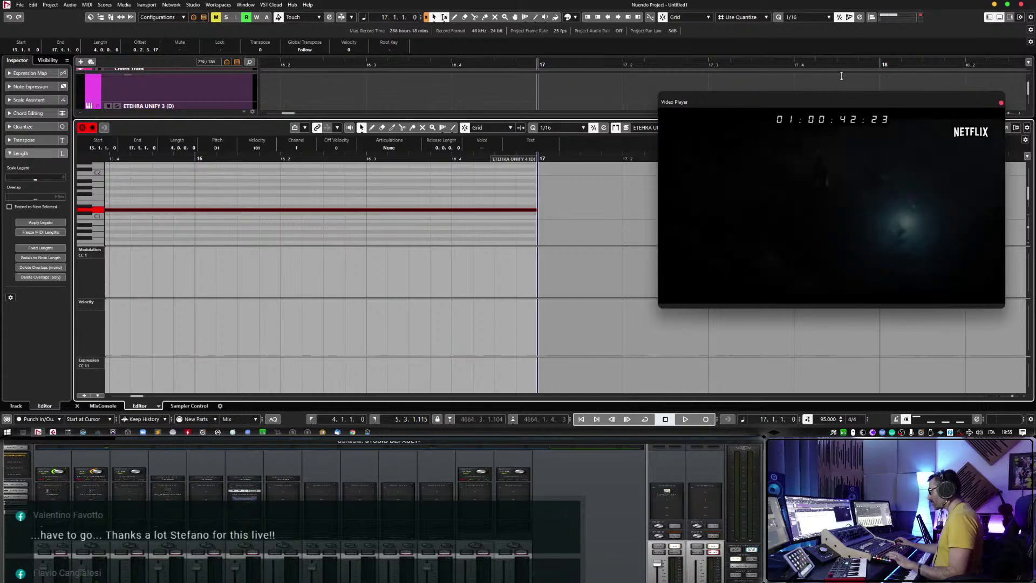
pyautogui.click(999, 17)
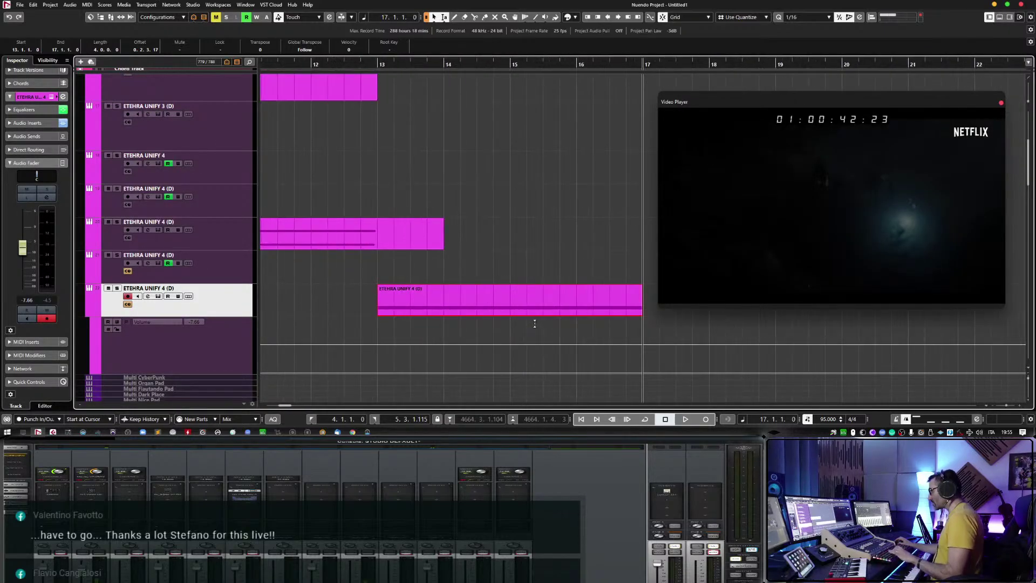
pyautogui.press('g')
pyautogui.press('g')
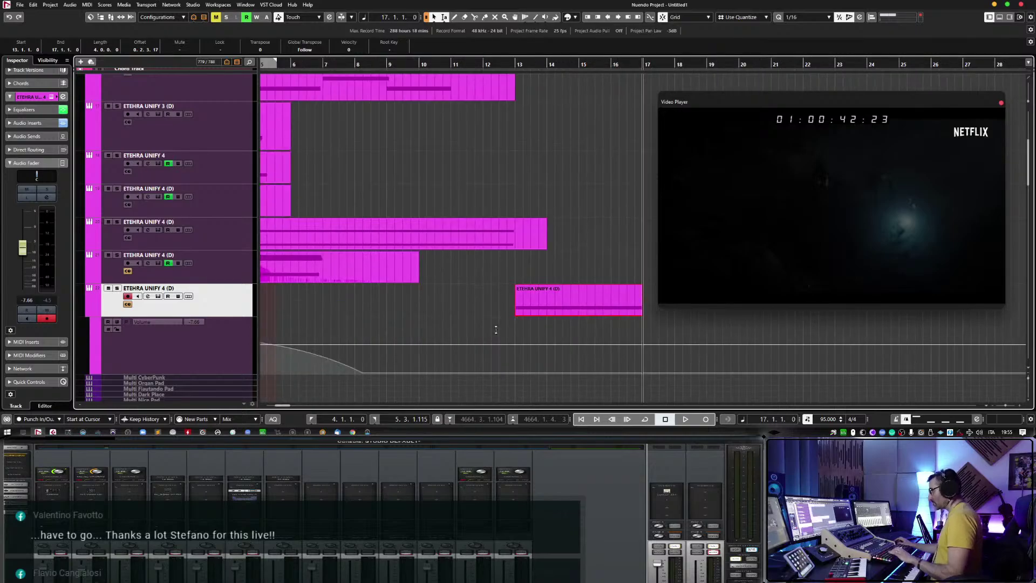
pyautogui.press('g')
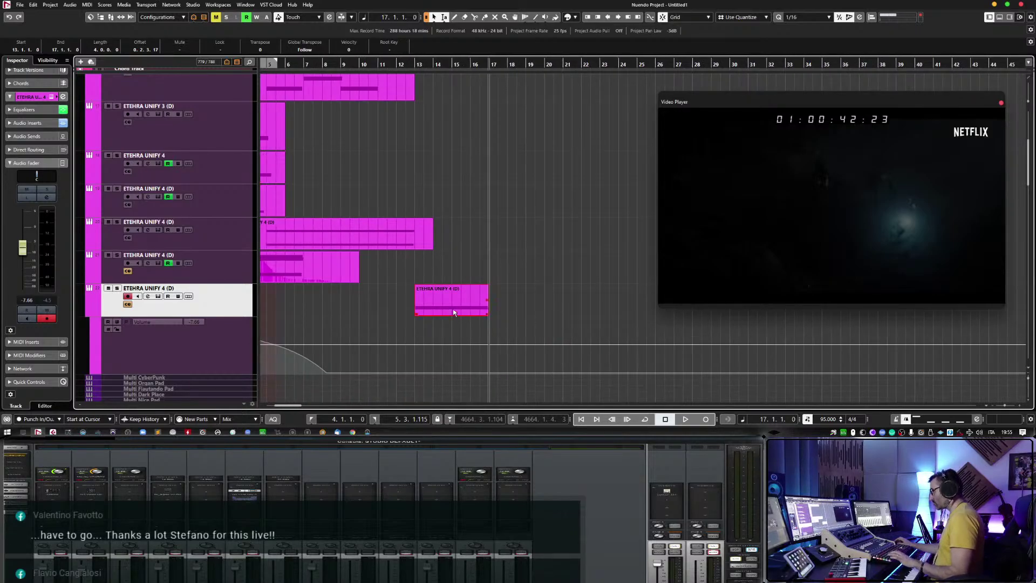
# Duplicate the synth part into bars 17 to 21 and shorten the copy's sustained note to end at bar 20.
pyautogui.hotkey('ctrl', 'd')
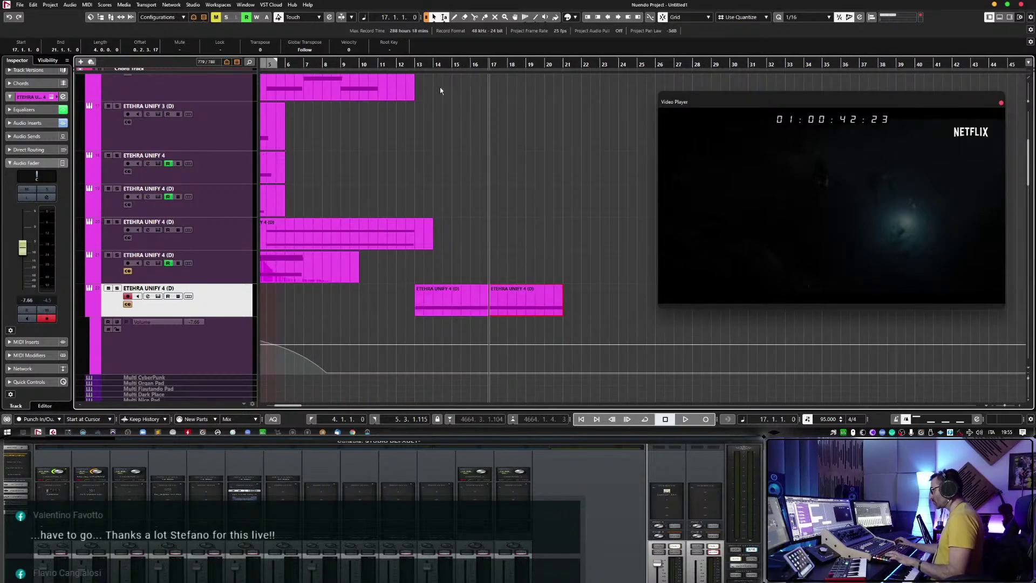
pyautogui.moveTo(561, 65)
pyautogui.mouseDown()
pyautogui.moveTo(542, 73)
pyautogui.moveTo(555, 68)
pyautogui.mouseUp()
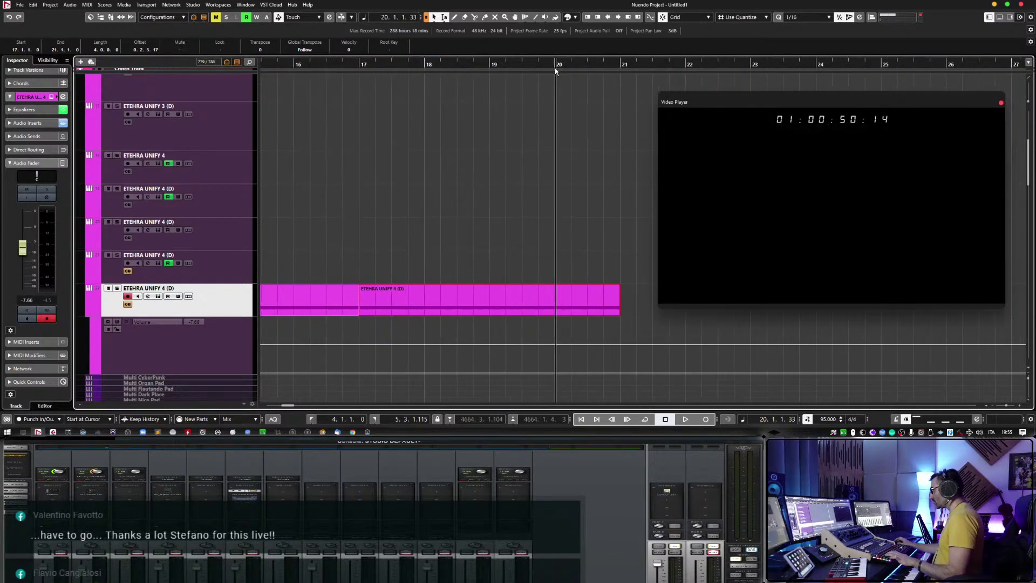
pyautogui.doubleClick(571, 305)
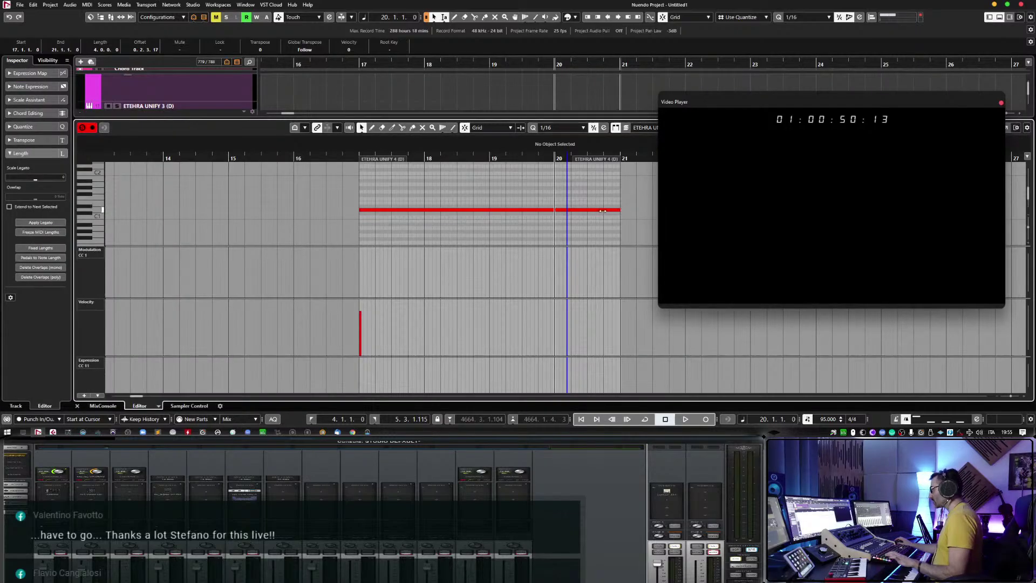
pyautogui.moveTo(603, 211); pyautogui.dragTo(555, 211)
# Play back the shortened note from just before bar 17, closing the note editor during playback.
pyautogui.click(352, 157)
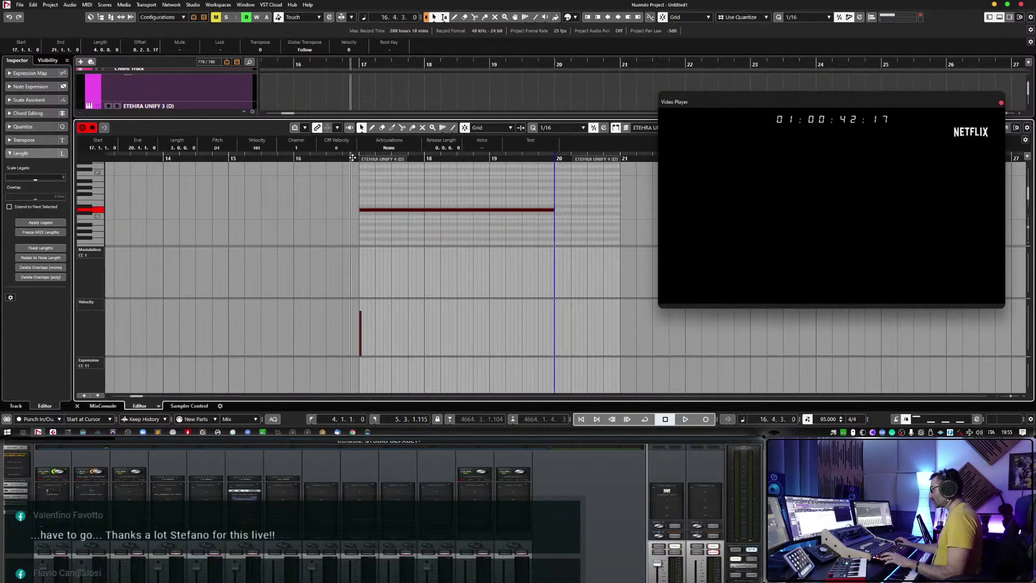
pyautogui.press('space')
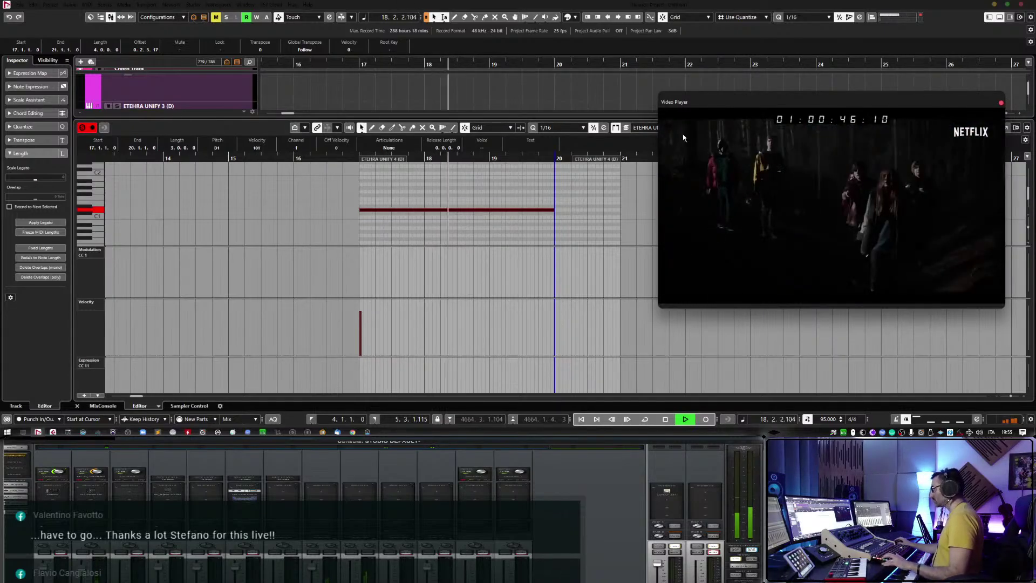
pyautogui.hotkey('ctrl', 'e')
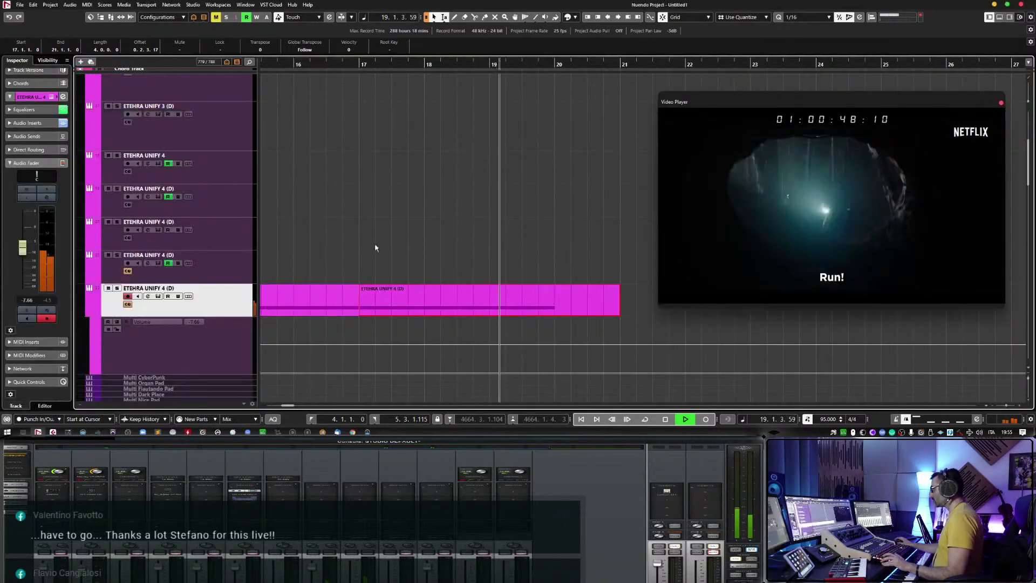
pyautogui.press('space')
# Play back both synth parts from bar 13 and lower the track's volume to -11.0 dB.
pyautogui.scroll(-2, 453, 275)
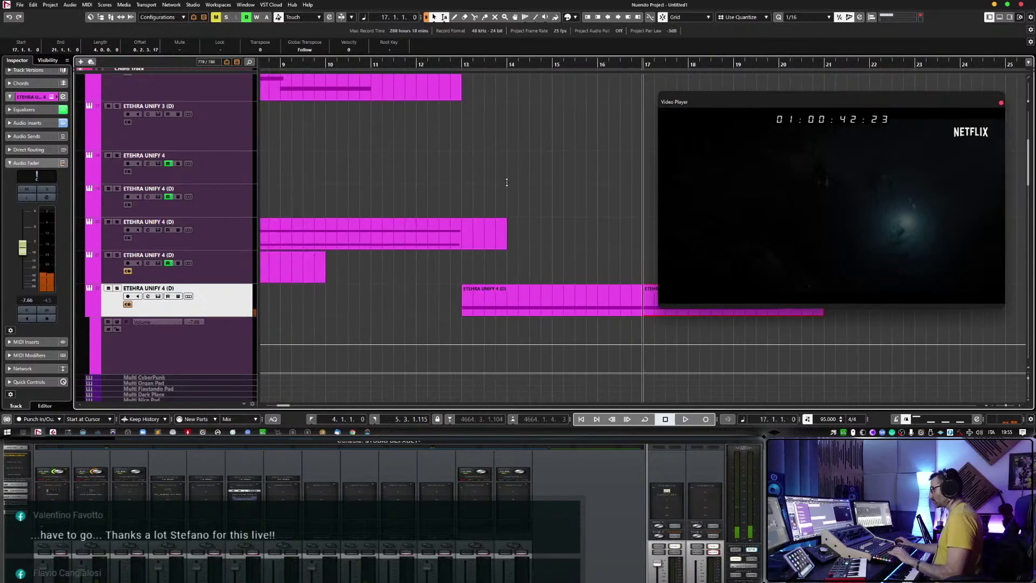
pyautogui.click(463, 61)
pyautogui.press('space')
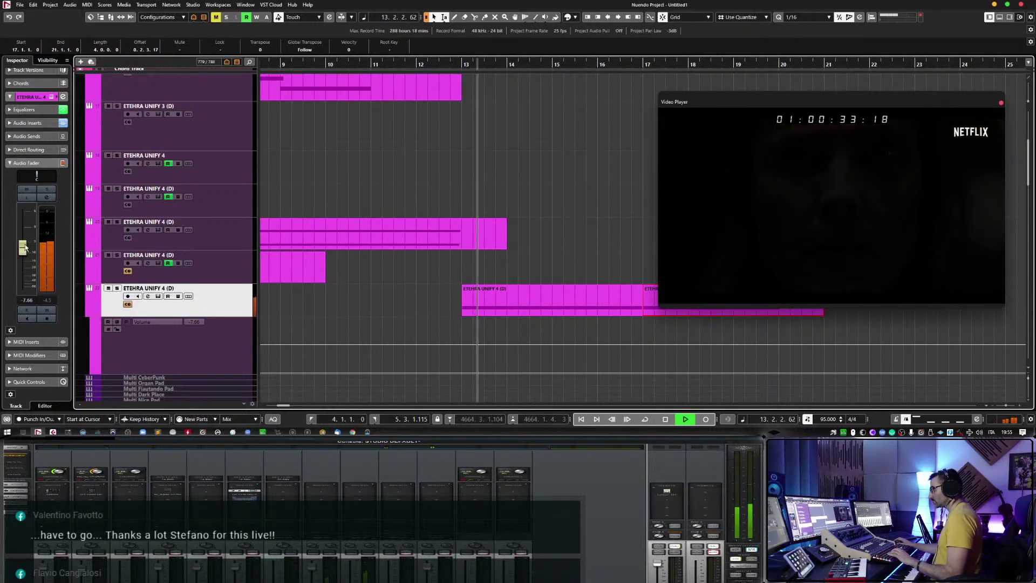
pyautogui.moveTo(25, 248); pyautogui.dragTo(31, 255)
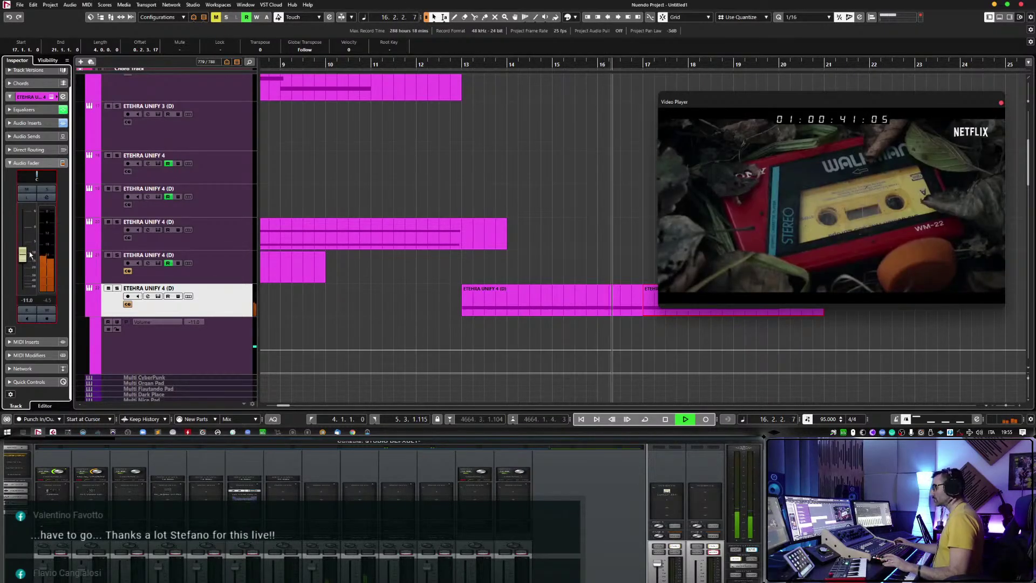
pyautogui.press('g')
pyautogui.press('g')
pyautogui.press('g')
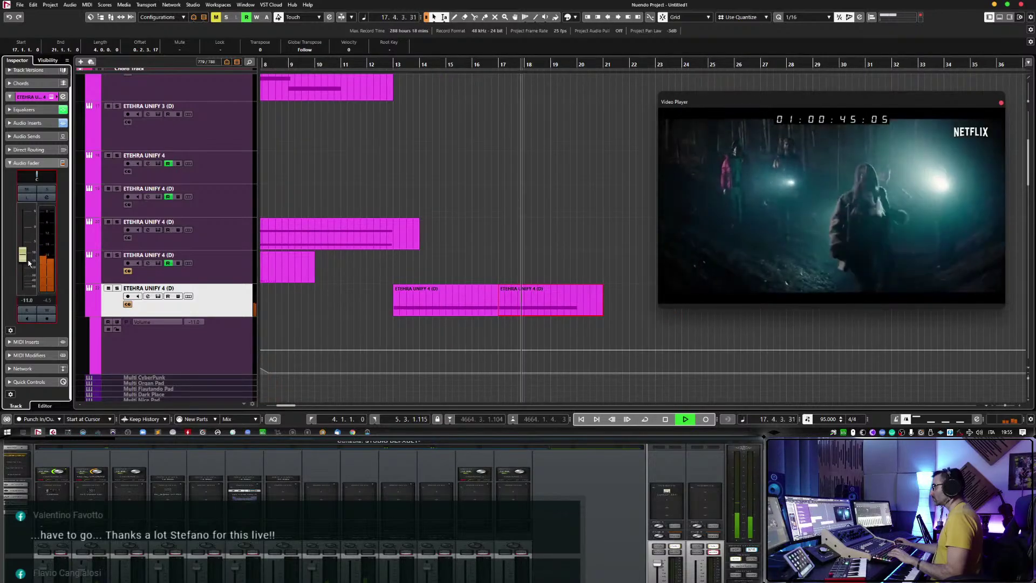
pyautogui.press('space')
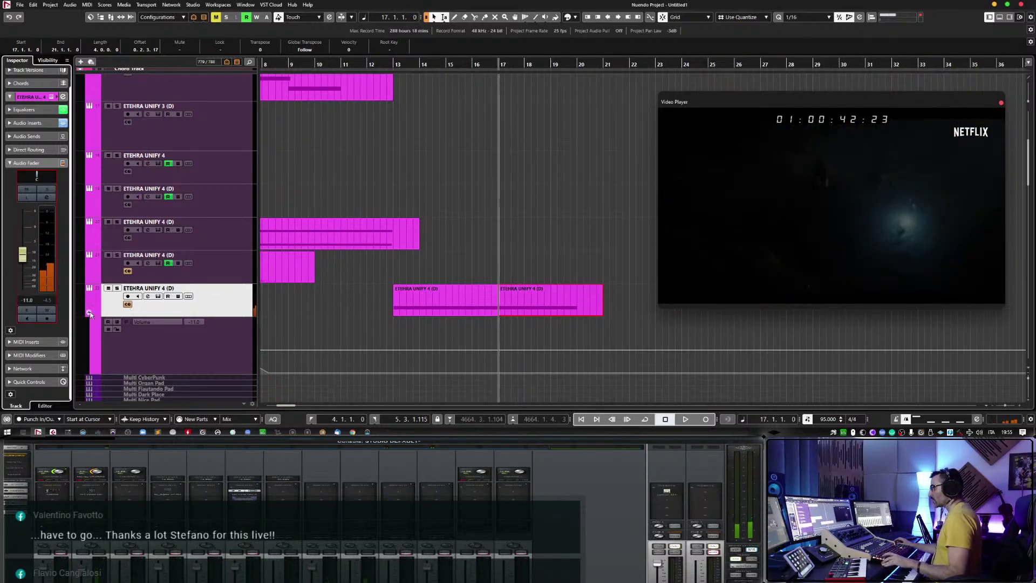
# Hide the synth track's automation lane, duplicate the track, and delete the copied parts from the duplicate.
pyautogui.click(90, 314)
pyautogui.rightClick(254, 302)
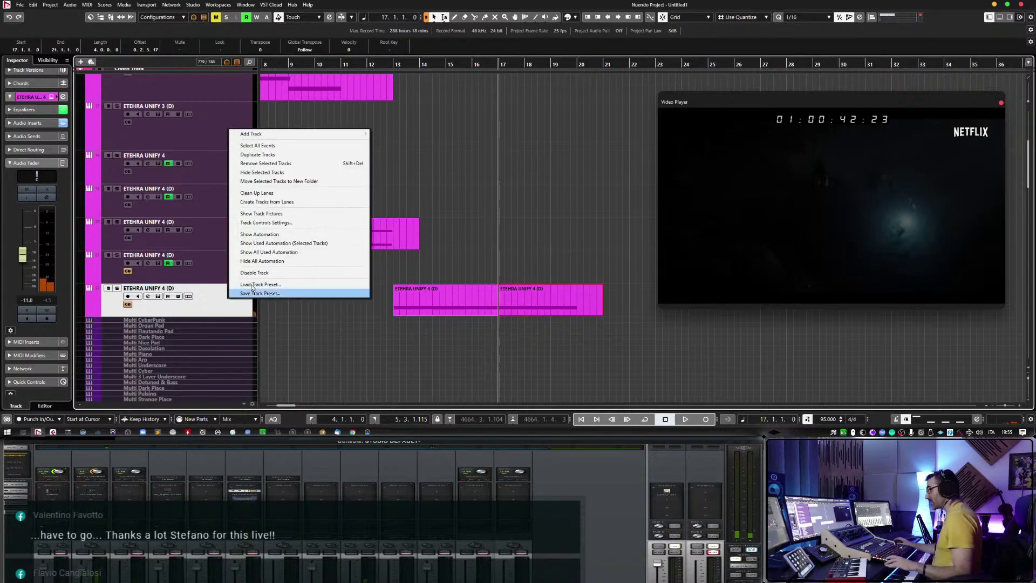
pyautogui.press('Escape')
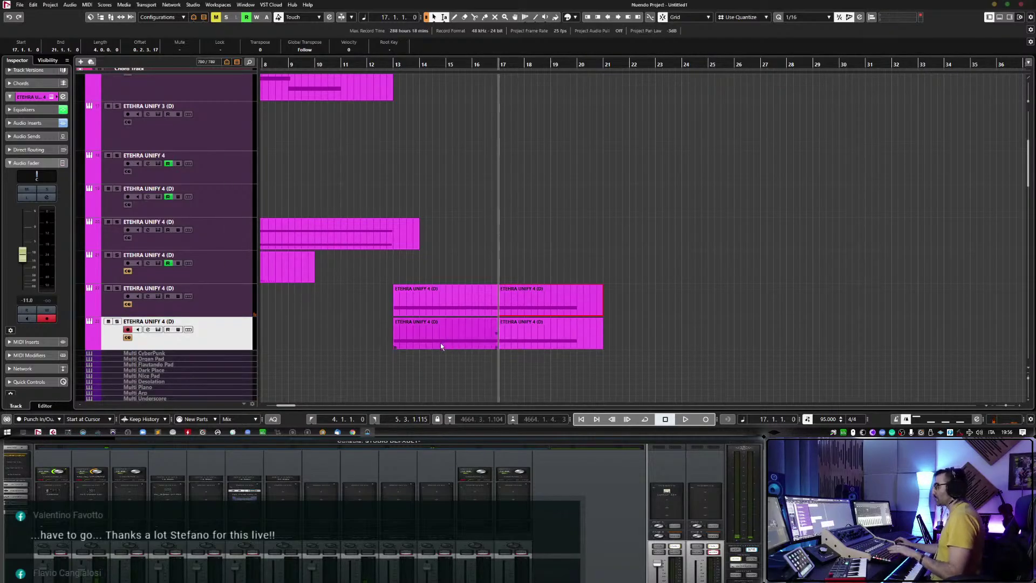
pyautogui.press('Delete')
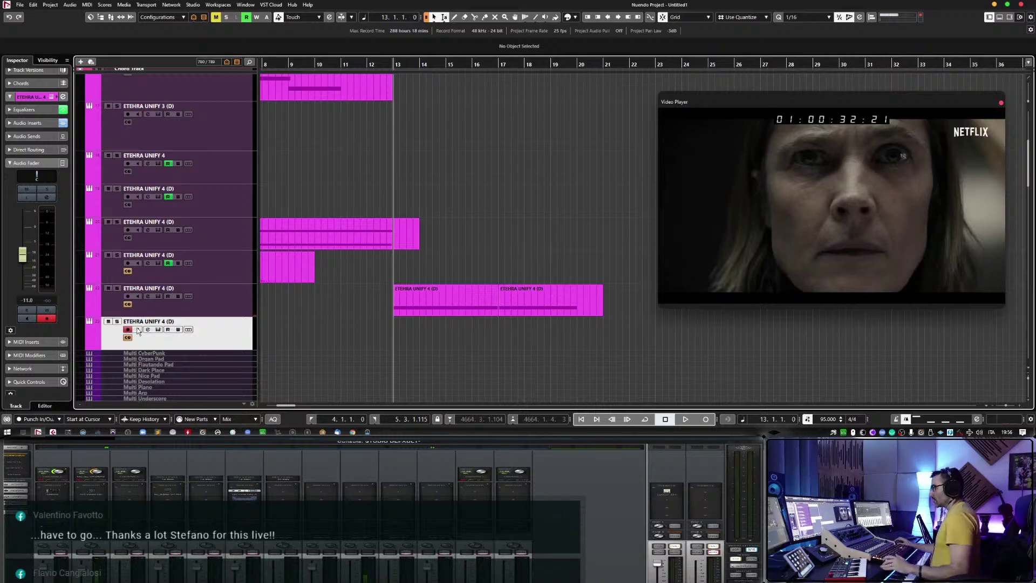
# Open Unify on the new duplicate track, shrink and reposition its window, and raise the track volume to -2.32 dB.
pyautogui.click(159, 329)
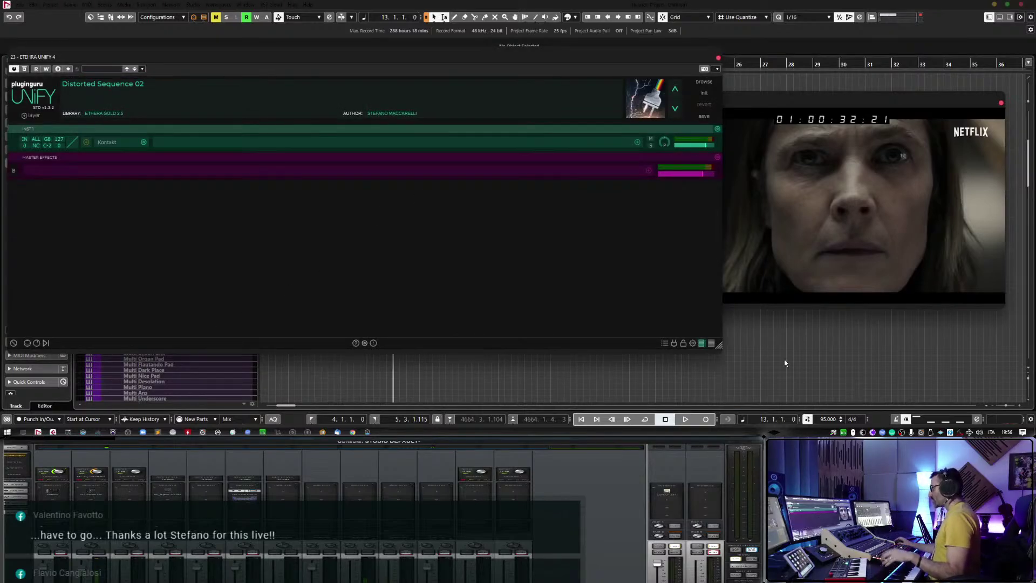
pyautogui.moveTo(715, 346); pyautogui.dragTo(444, 357)
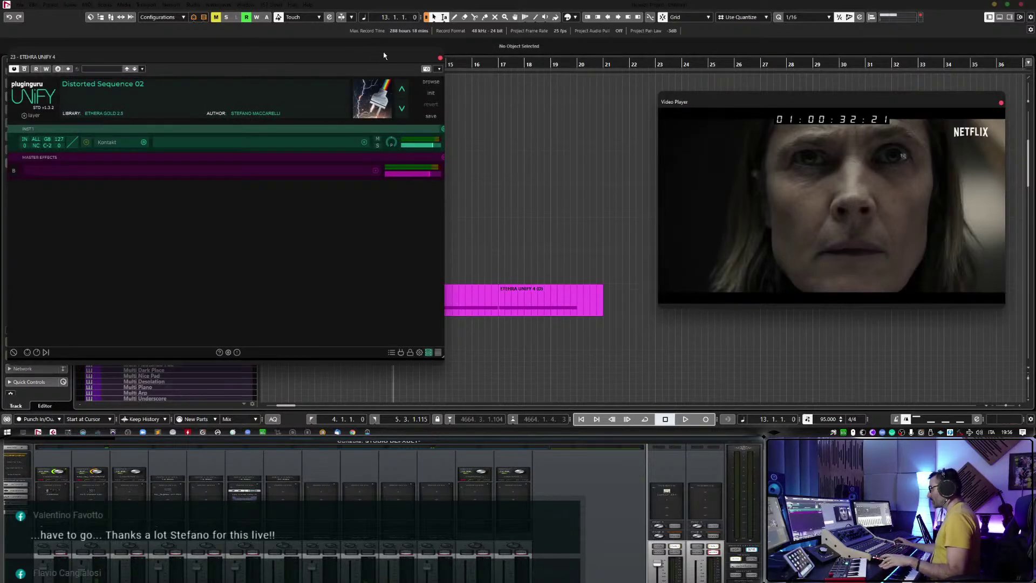
pyautogui.moveTo(384, 55); pyautogui.dragTo(668, 90)
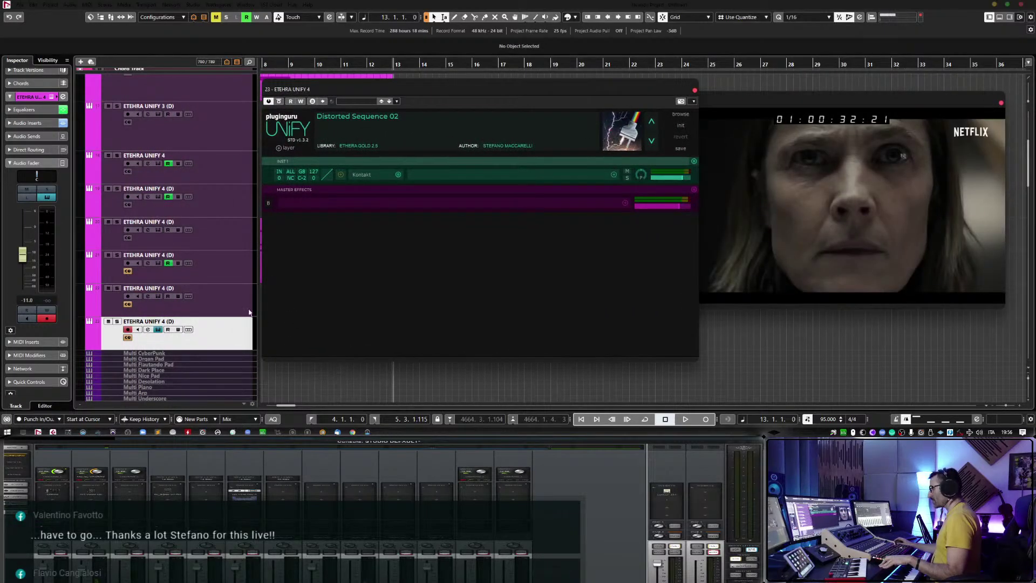
pyautogui.click(220, 335)
pyautogui.moveTo(22, 253); pyautogui.dragTo(22, 235)
pyautogui.moveTo(609, 88); pyautogui.dragTo(389, 84)
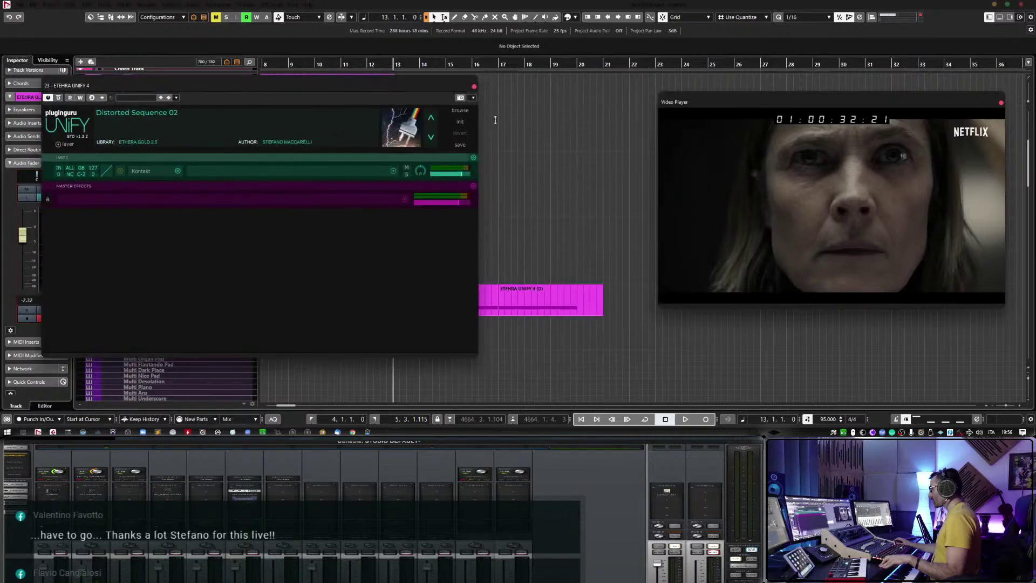
# Search the Unify presets for "organic vi" and load Core Synth - Organic Violin 06.
pyautogui.click(456, 110)
pyautogui.click(530, 134)
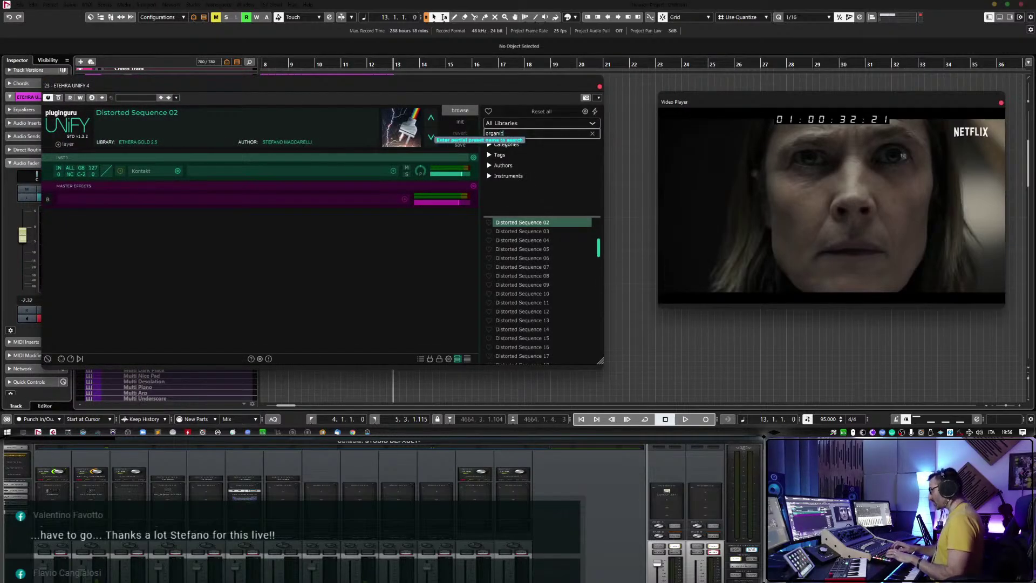
pyautogui.write('organic vi')
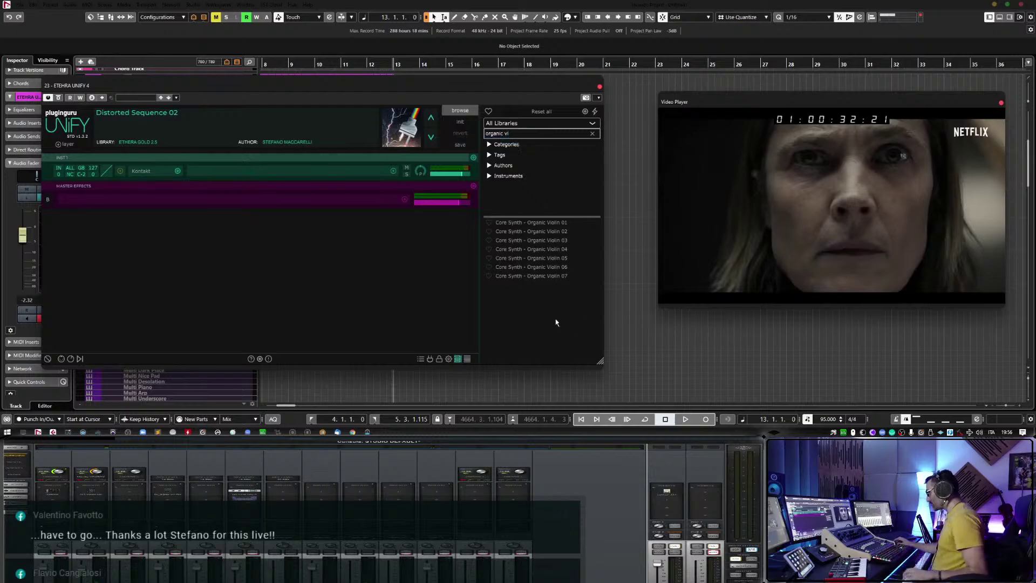
pyautogui.click(570, 302)
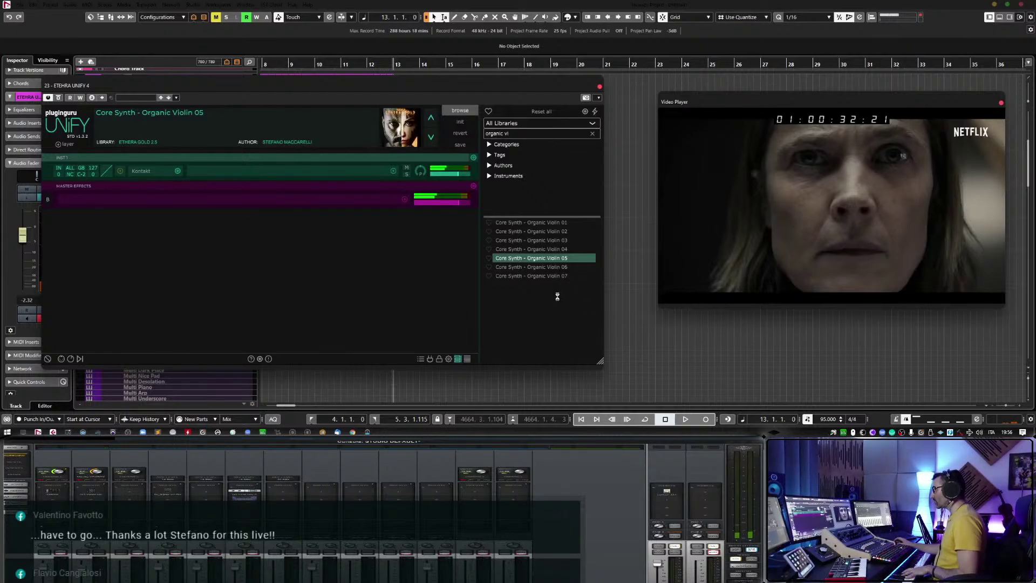
pyautogui.press('Down')
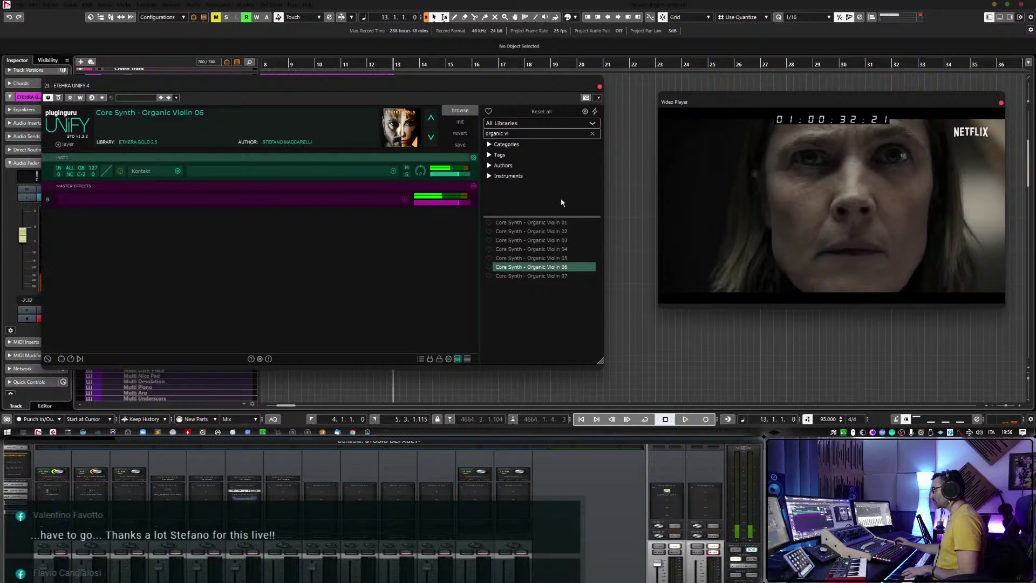
# Move the Unify window clear of the track's fader and lower the track volume to -6.95 dB.
pyautogui.moveTo(110, 259); pyautogui.dragTo(256, 237)
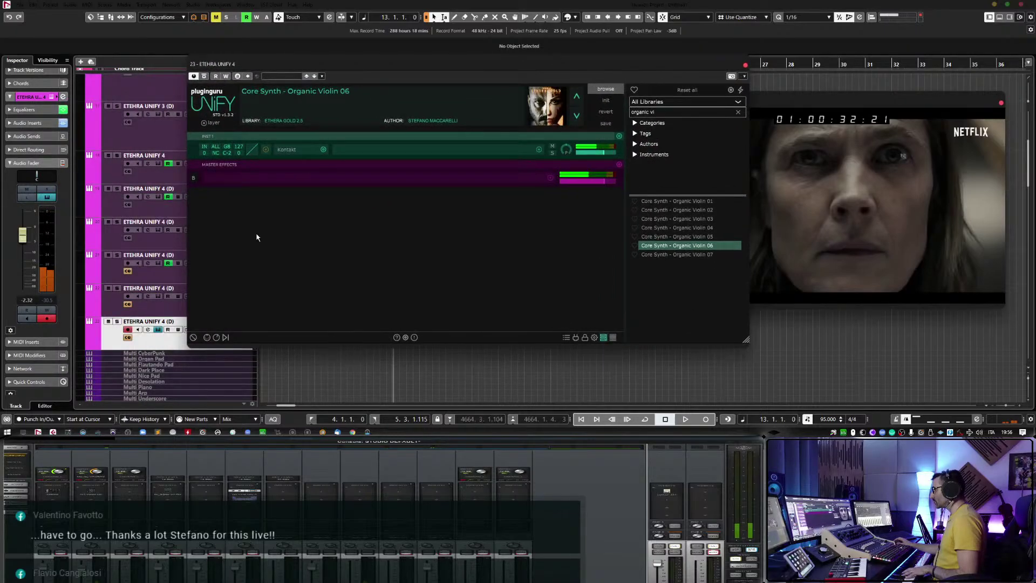
pyautogui.click(24, 244)
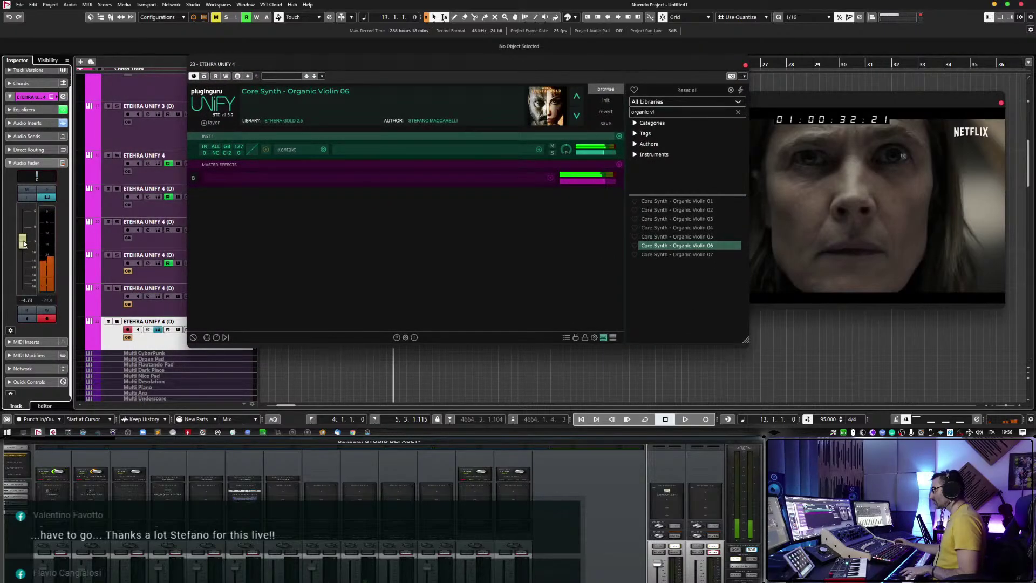
pyautogui.moveTo(24, 248); pyautogui.dragTo(24, 249)
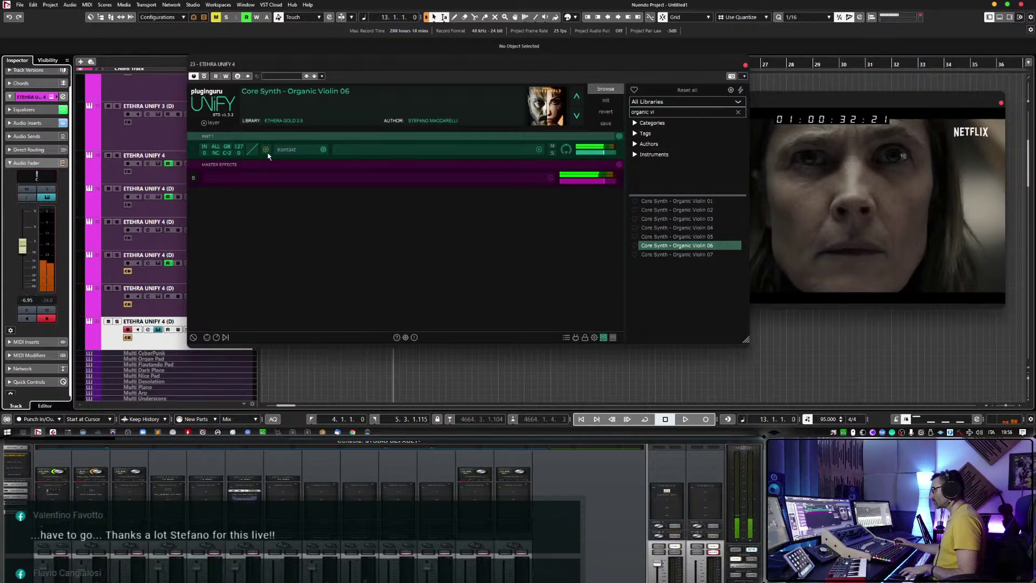
# Open the preset's Kontakt instrument, enlarge its window, and adjust the Layer 3 level and shape.
pyautogui.click(294, 148)
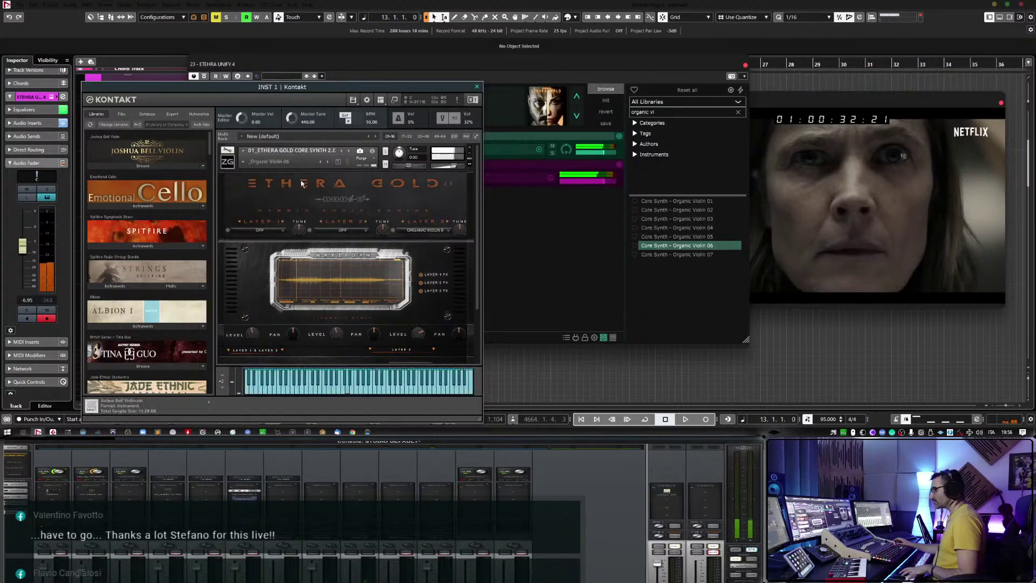
pyautogui.moveTo(457, 88); pyautogui.dragTo(486, 36)
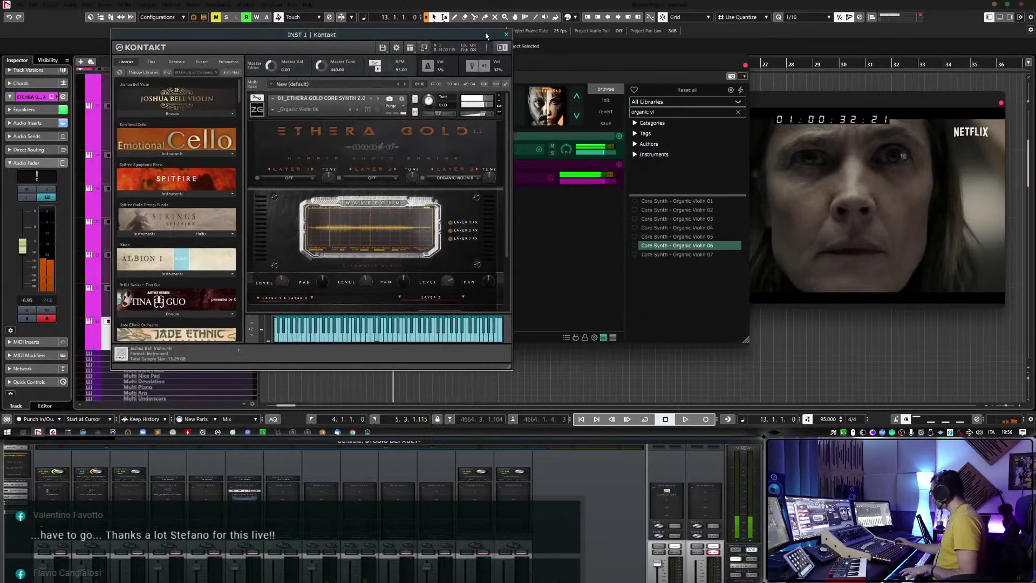
pyautogui.moveTo(509, 369); pyautogui.dragTo(505, 420)
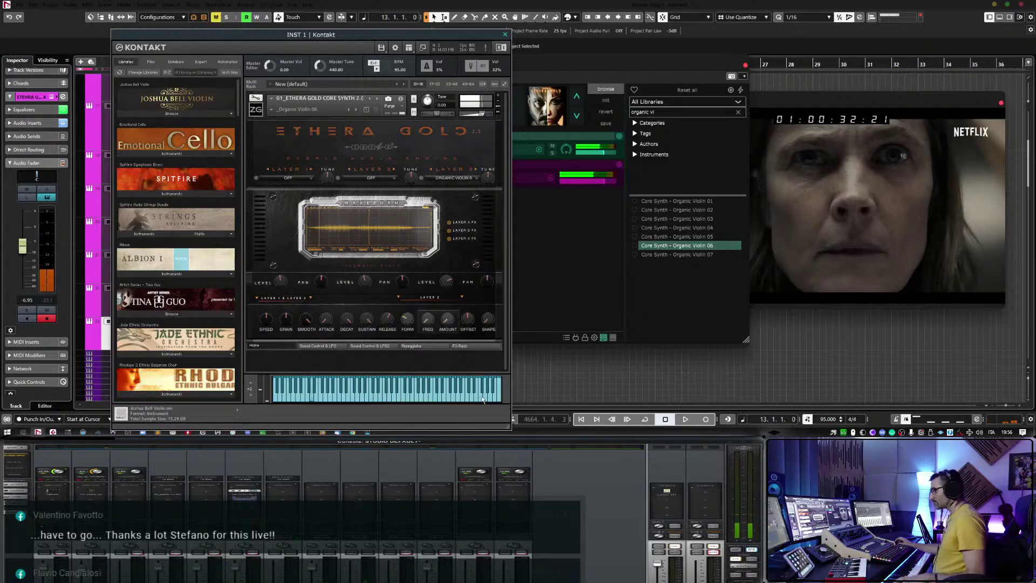
pyautogui.click(450, 285)
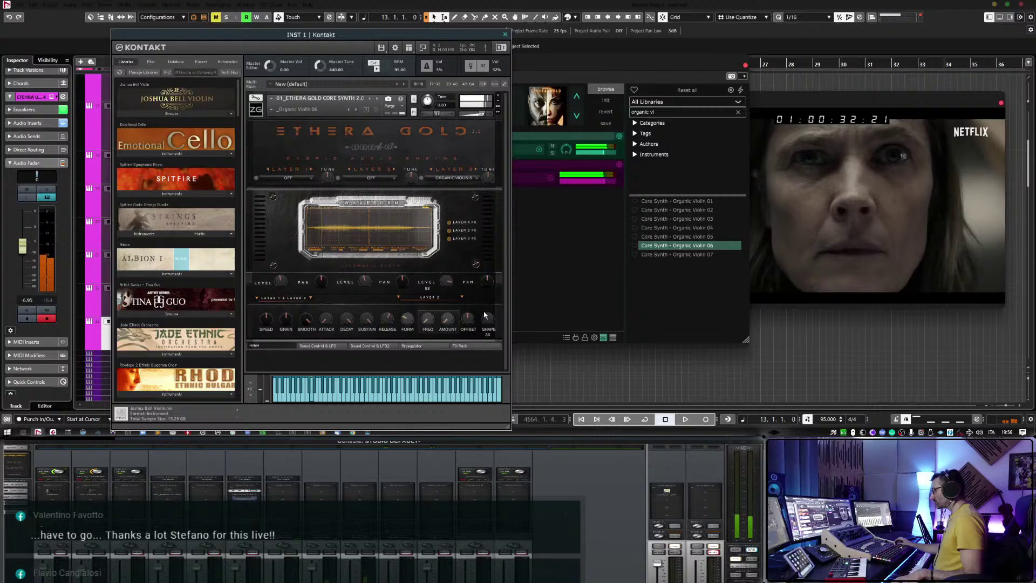
pyautogui.moveTo(485, 312); pyautogui.dragTo(483, 315)
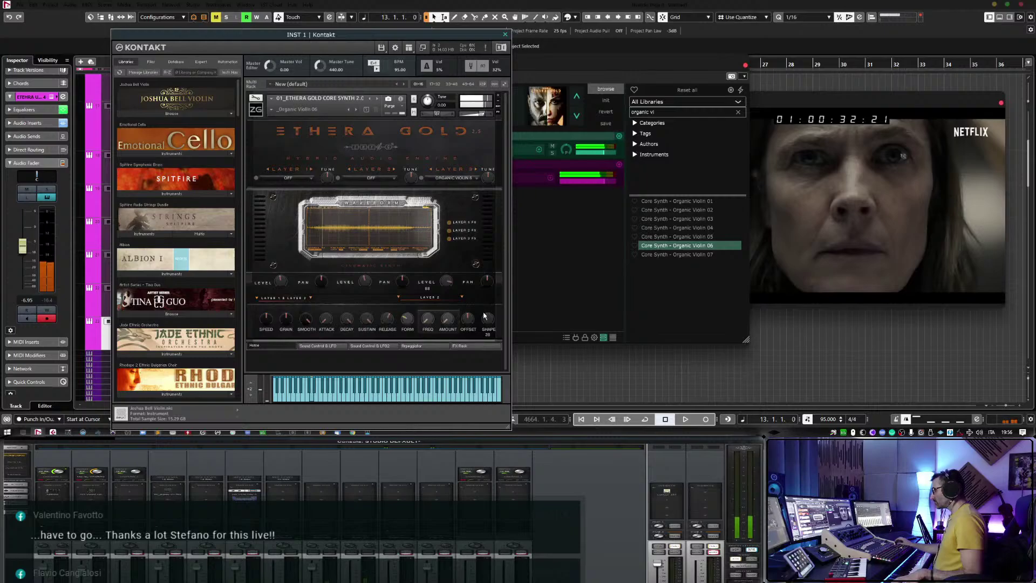
# Set the Transform 2 modulator's rate to 0.02 Hz in the LFO filters and the track volume to -6.10 dB.
pyautogui.click(475, 346)
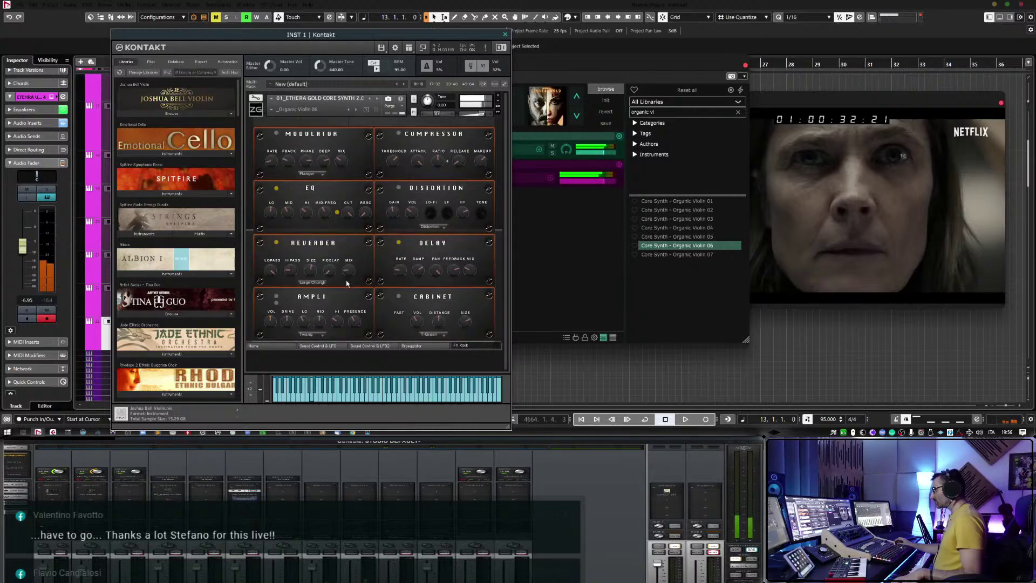
pyautogui.click(311, 347)
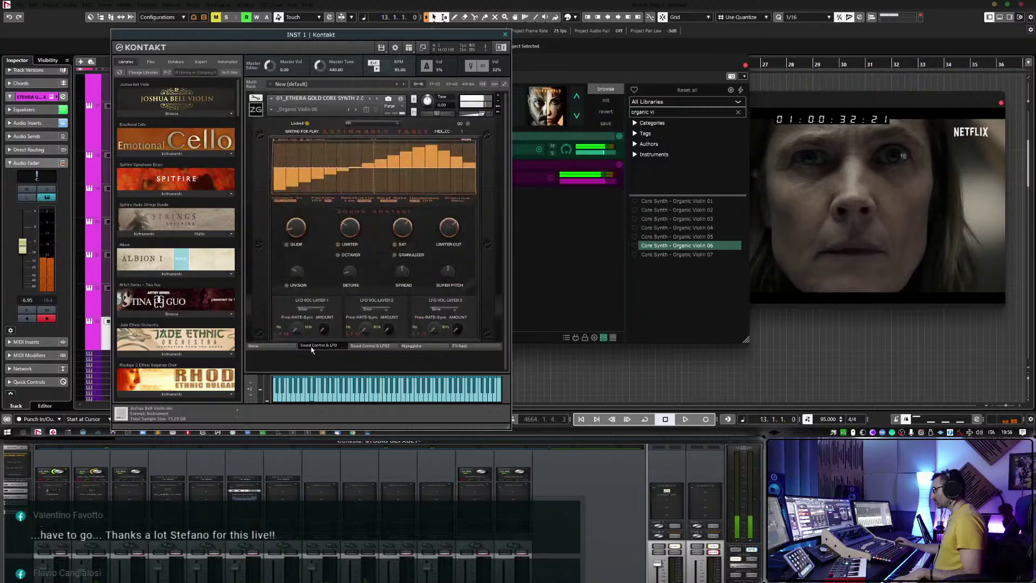
pyautogui.click(368, 347)
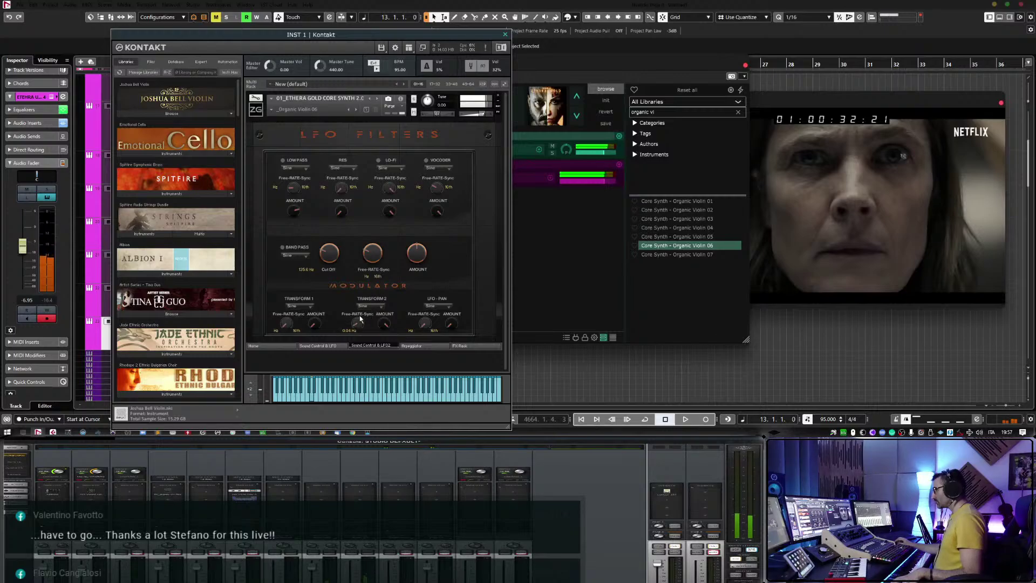
pyautogui.moveTo(359, 319); pyautogui.dragTo(359, 330)
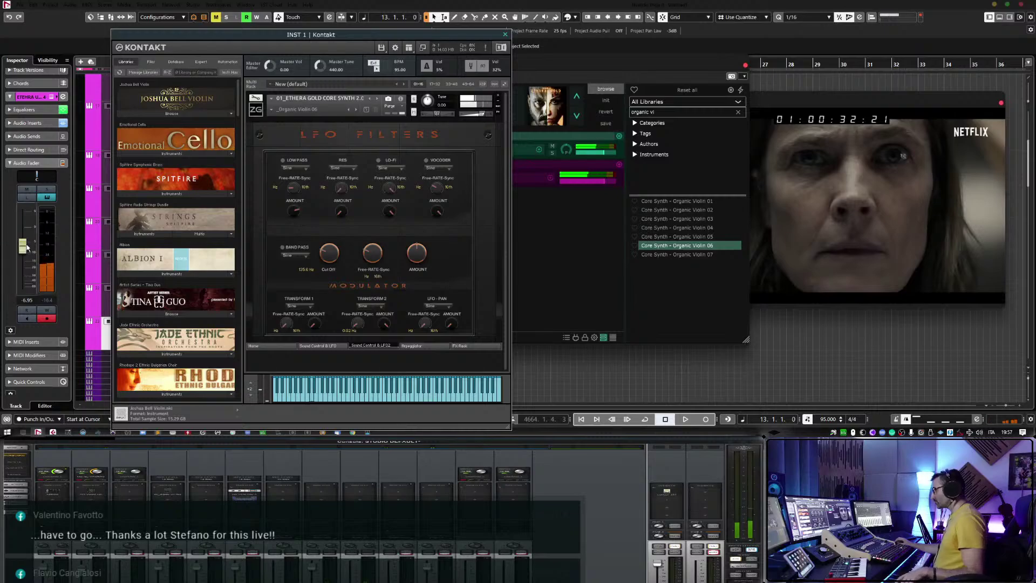
pyautogui.moveTo(26, 247); pyautogui.dragTo(27, 249)
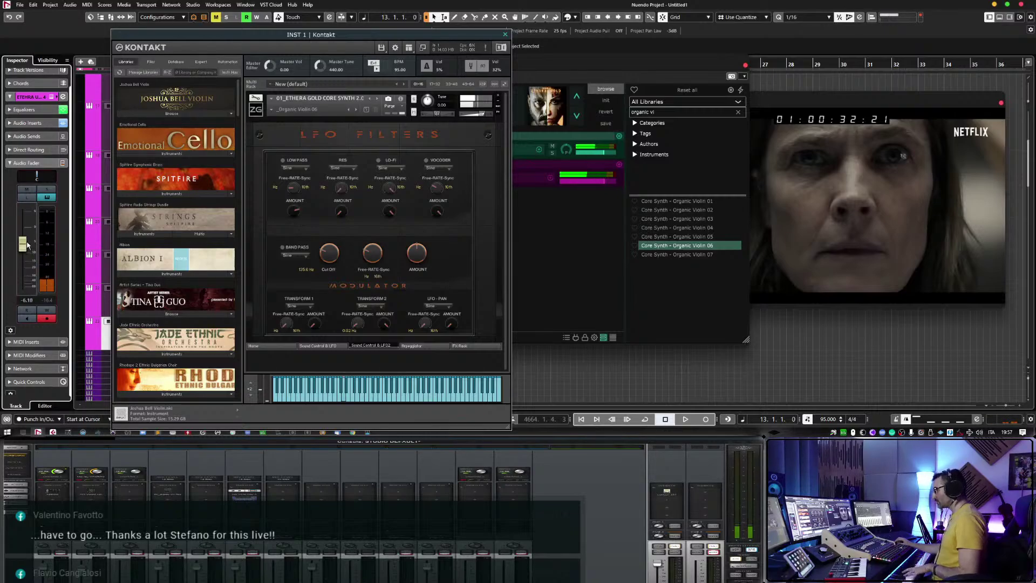
# Enable the track's ValhallaRoom insert and set its predelay to 4.8 ms and its mix to 56.2%, checking the instrument's FX rack.
pyautogui.moveTo(27, 250); pyautogui.dragTo(26, 245)
pyautogui.click(24, 122)
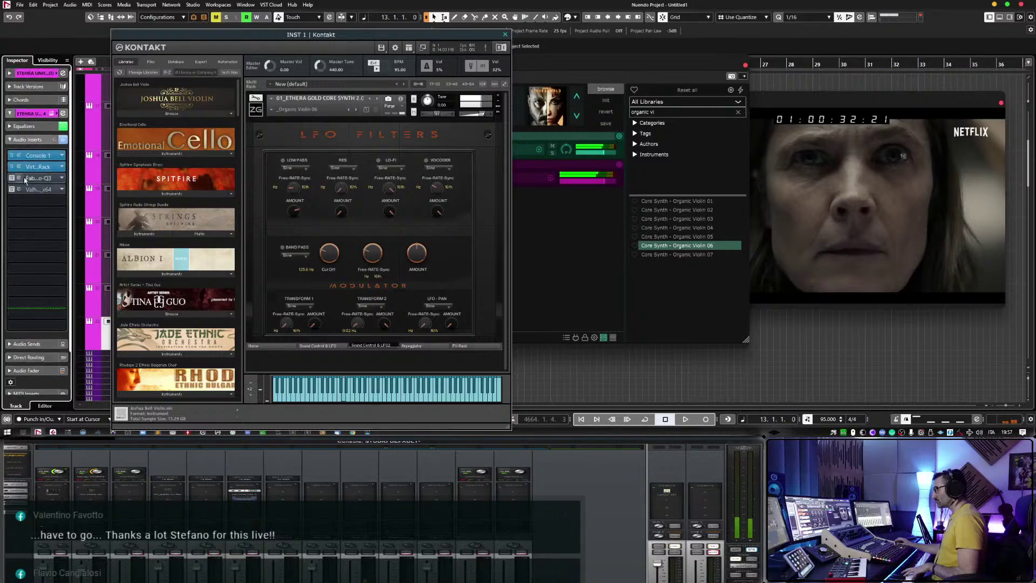
pyautogui.click(19, 190)
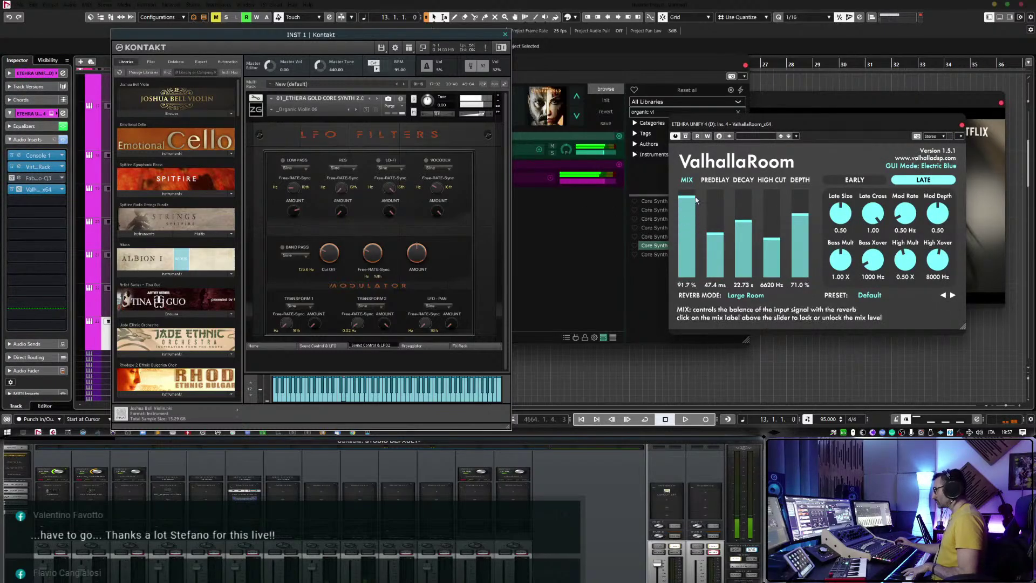
pyautogui.moveTo(724, 243); pyautogui.dragTo(723, 254)
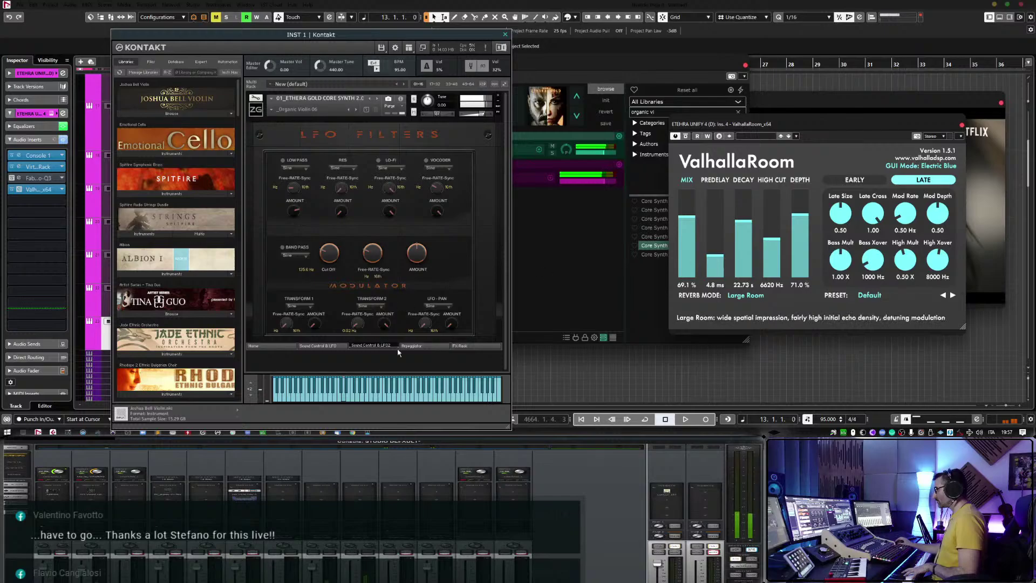
pyautogui.click(482, 348)
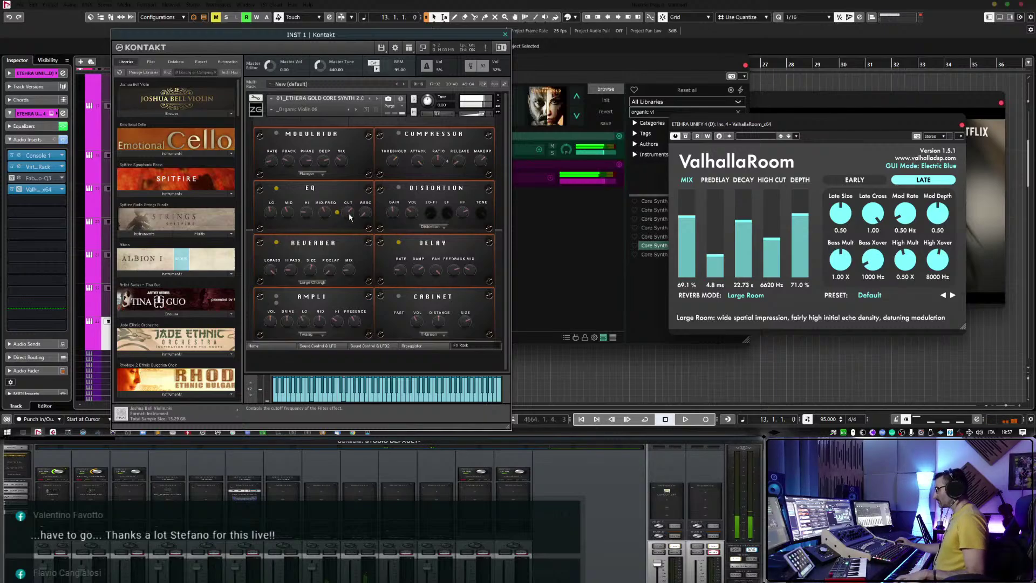
pyautogui.click(279, 347)
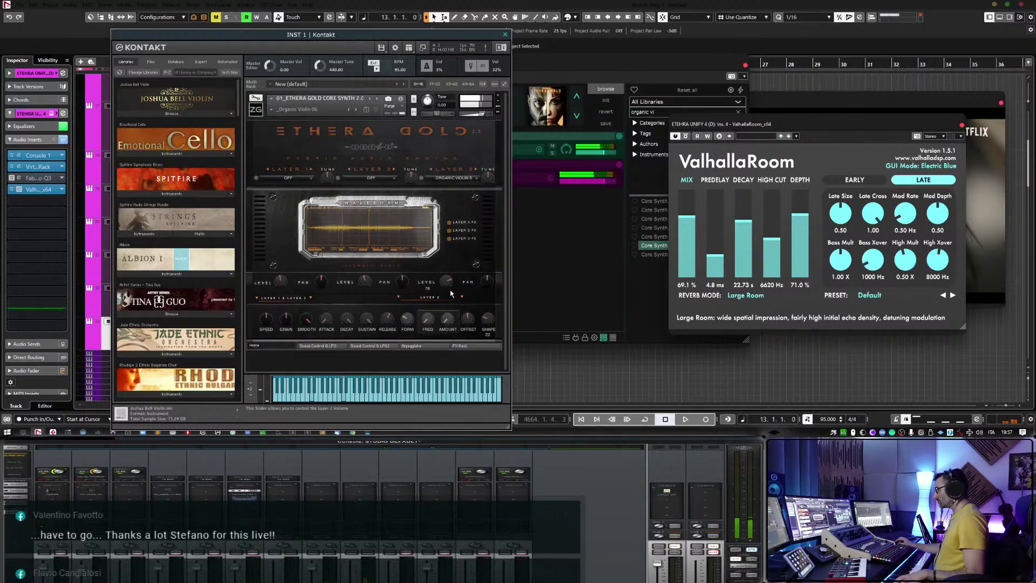
pyautogui.moveTo(687, 219); pyautogui.dragTo(689, 230)
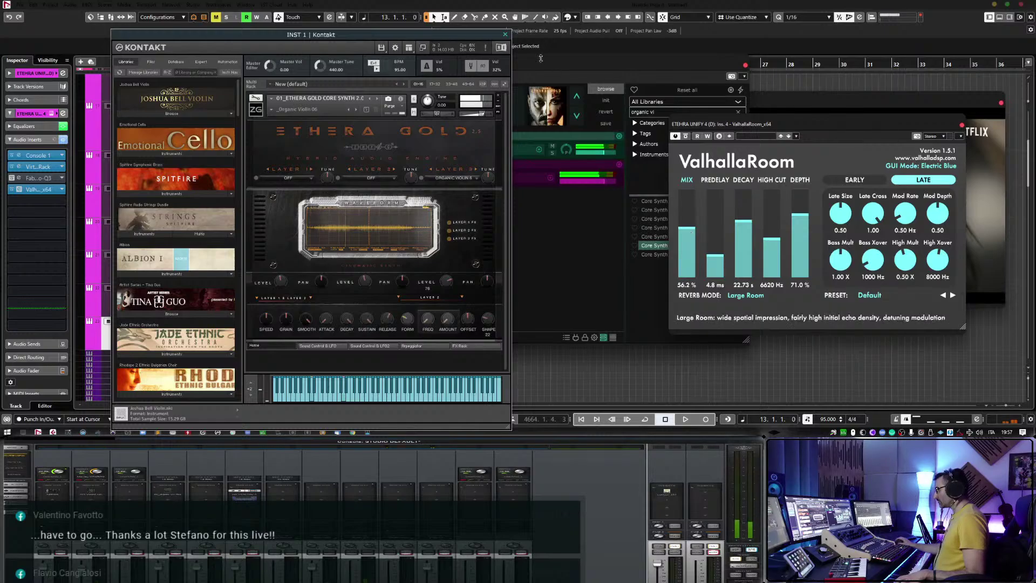
# Close the Kontakt, Unify and ValhallaRoom windows and play the project from bar 11.
pyautogui.click(506, 35)
pyautogui.click(745, 66)
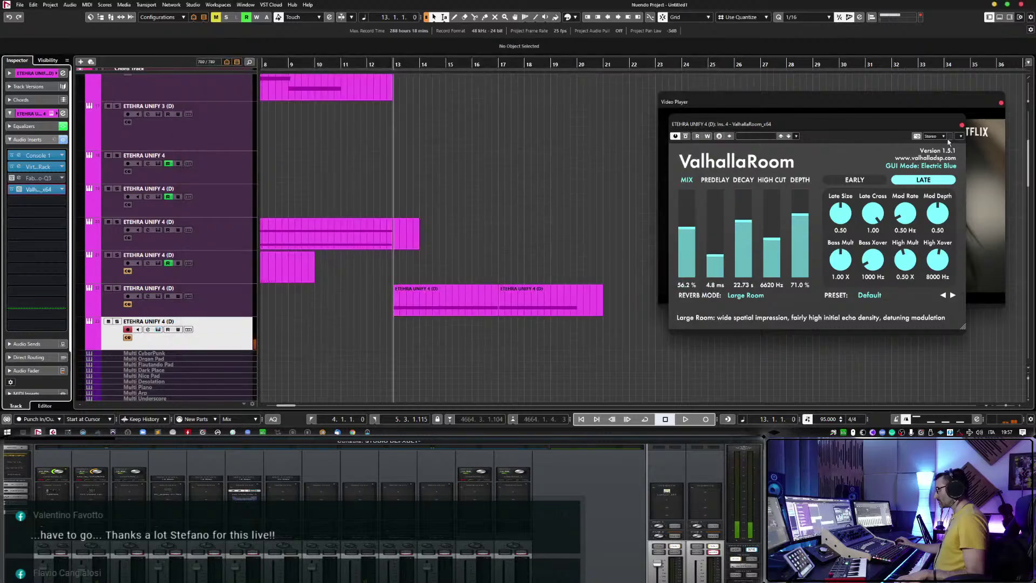
pyautogui.click(961, 128)
pyautogui.click(342, 65)
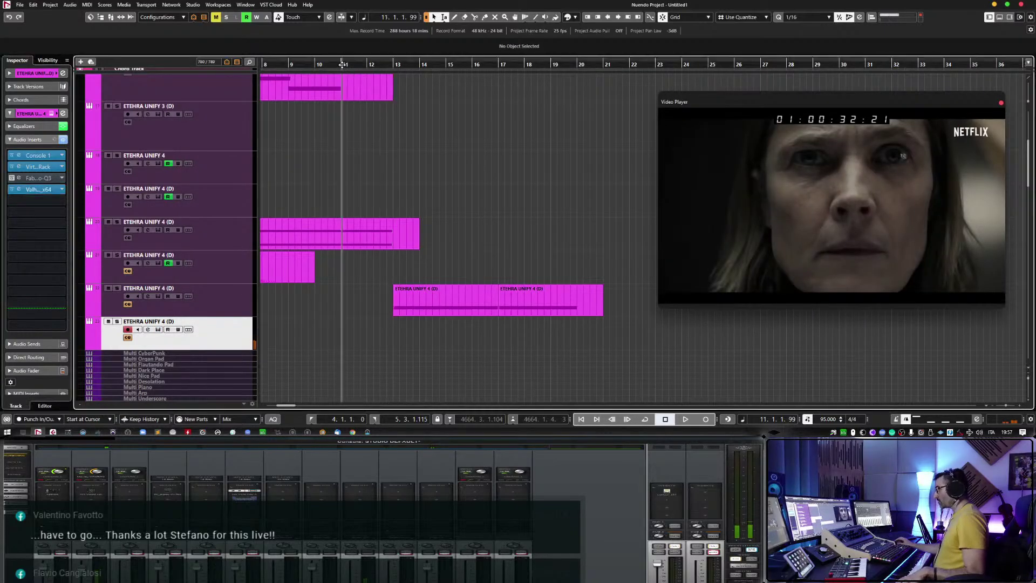
pyautogui.press('space')
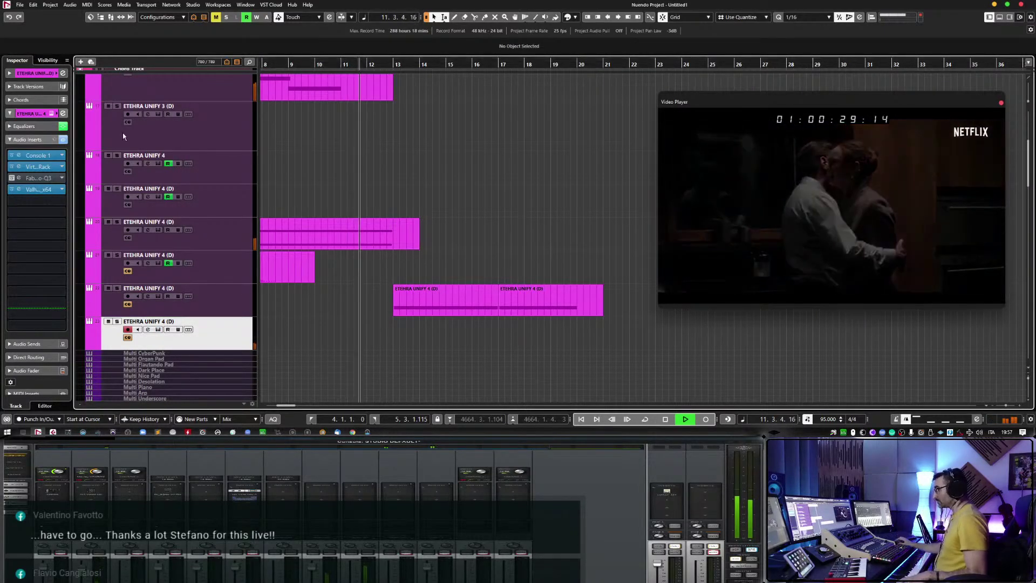
# Set the violin track's volume to -8.03 dB against the playing arrangement, and stop playback around bar 20.
pyautogui.click(39, 139)
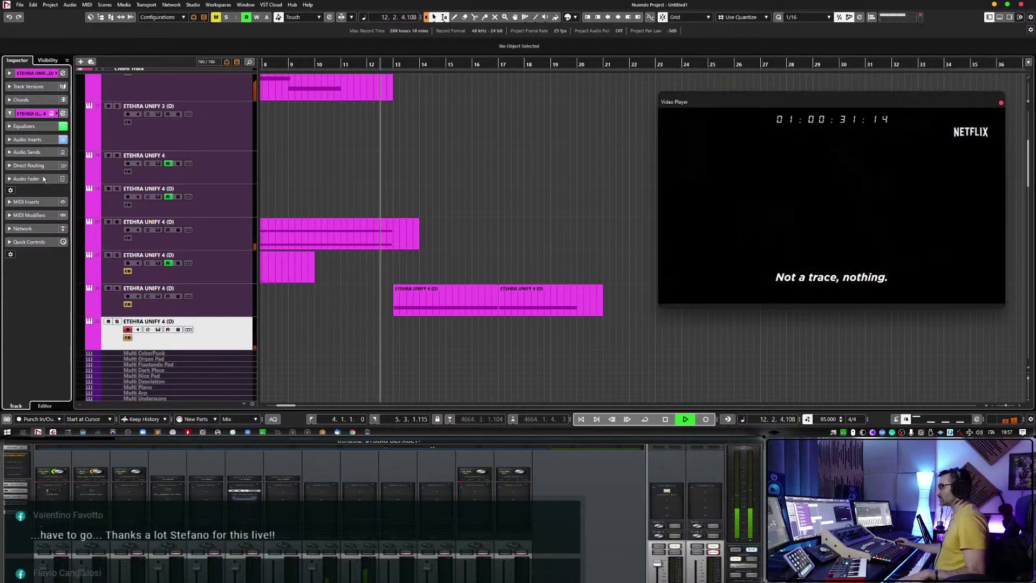
pyautogui.click(43, 177)
pyautogui.scroll(-3, 31, 275)
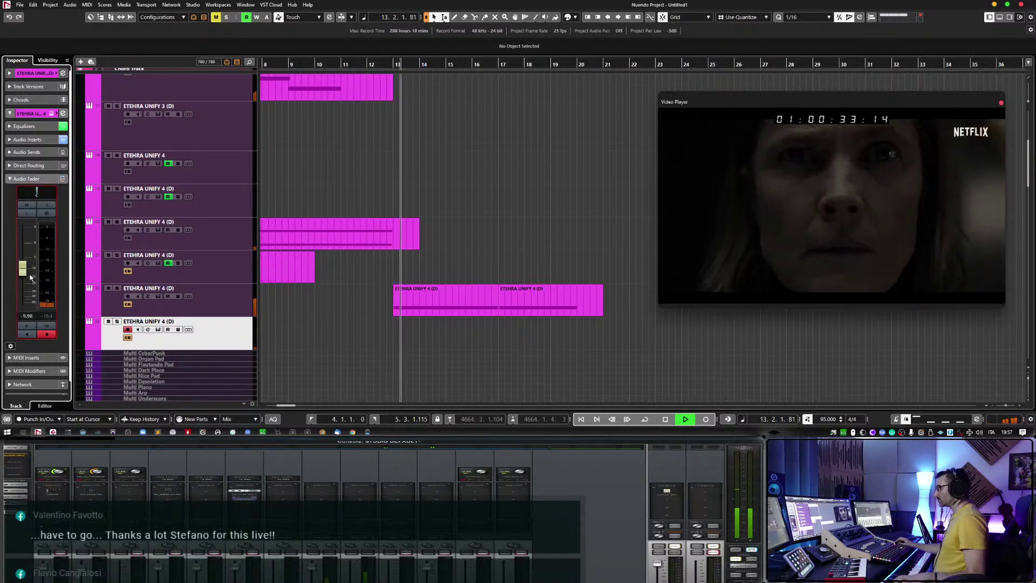
pyautogui.scroll(7, 31, 269)
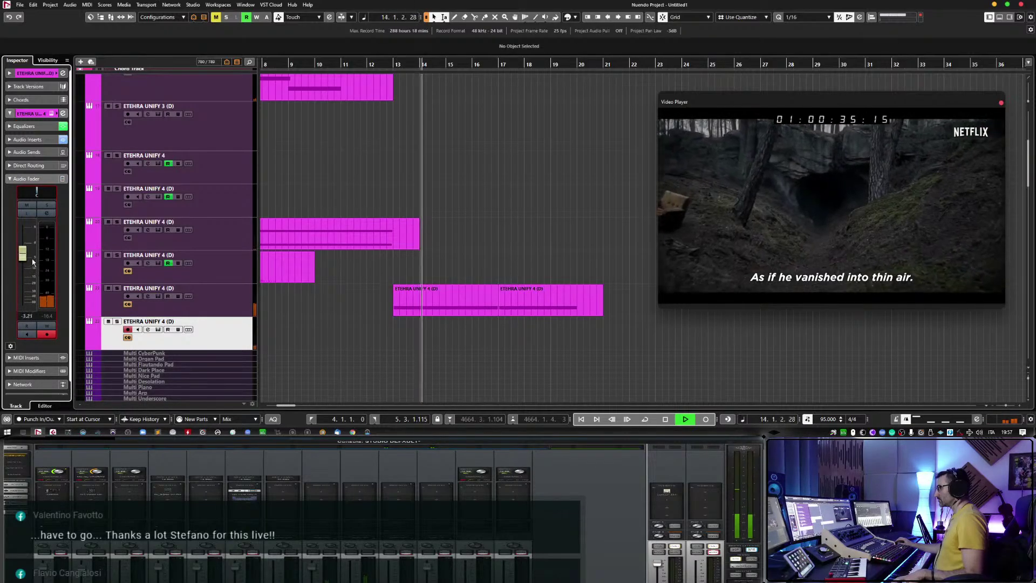
pyautogui.scroll(1, 33, 257)
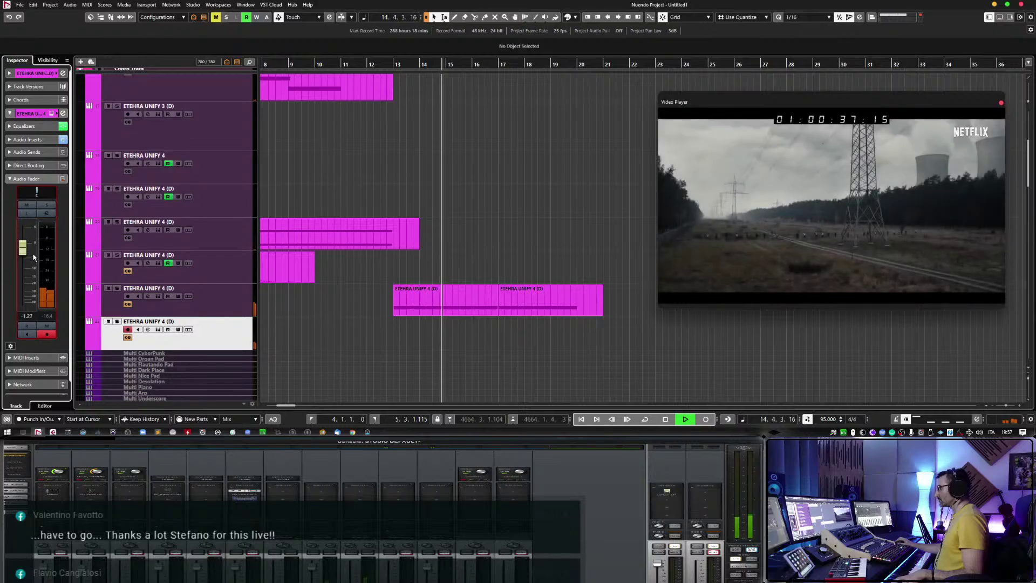
pyautogui.scroll(-1, 33, 258)
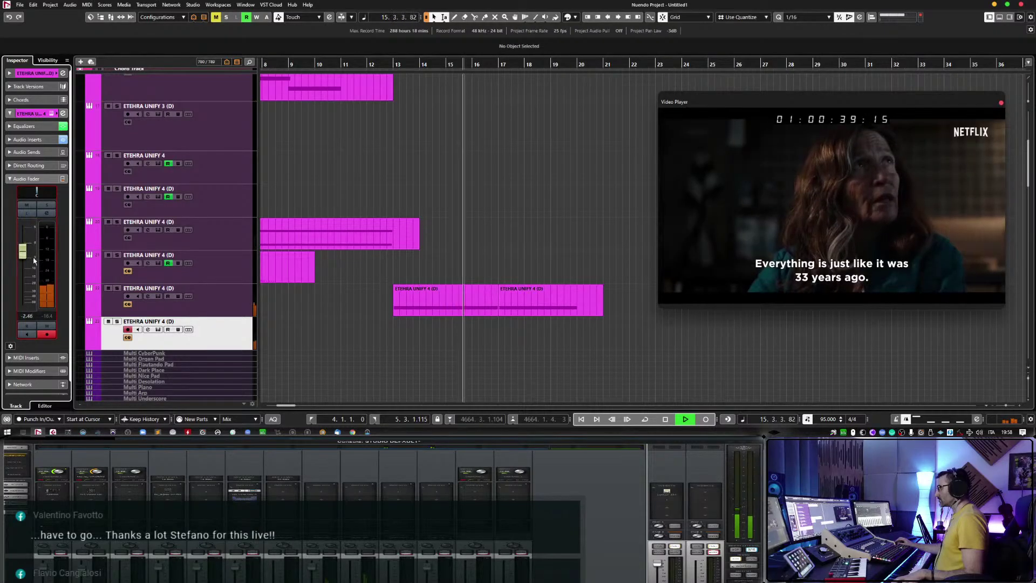
pyautogui.scroll(-1, 33, 262)
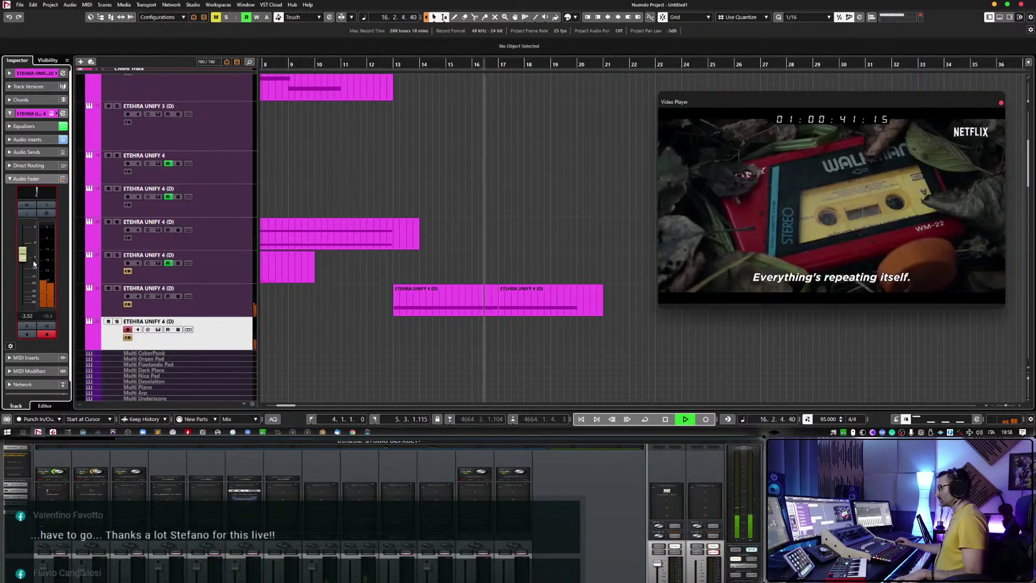
pyautogui.scroll(-1, 34, 266)
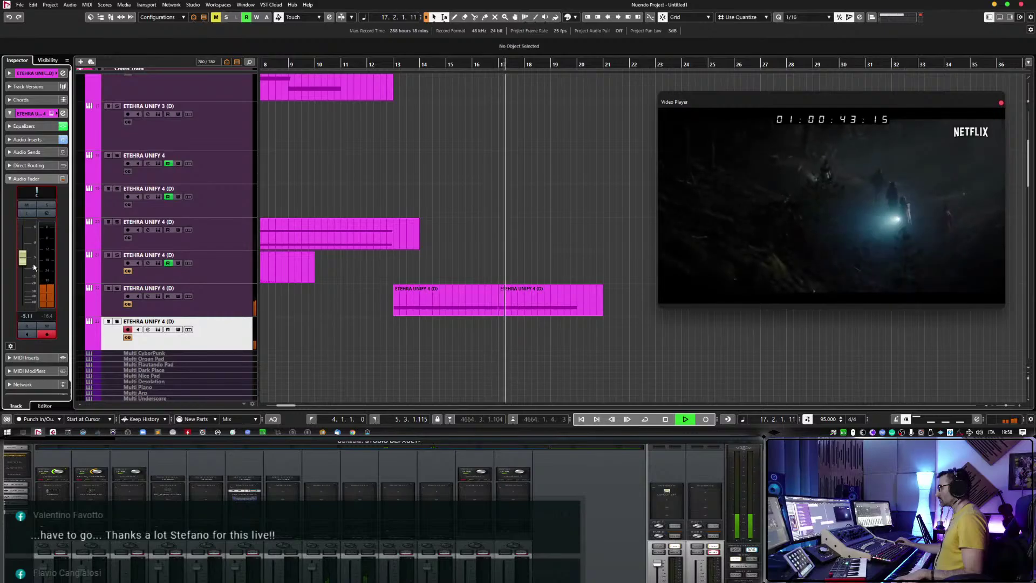
pyautogui.scroll(-1, 34, 268)
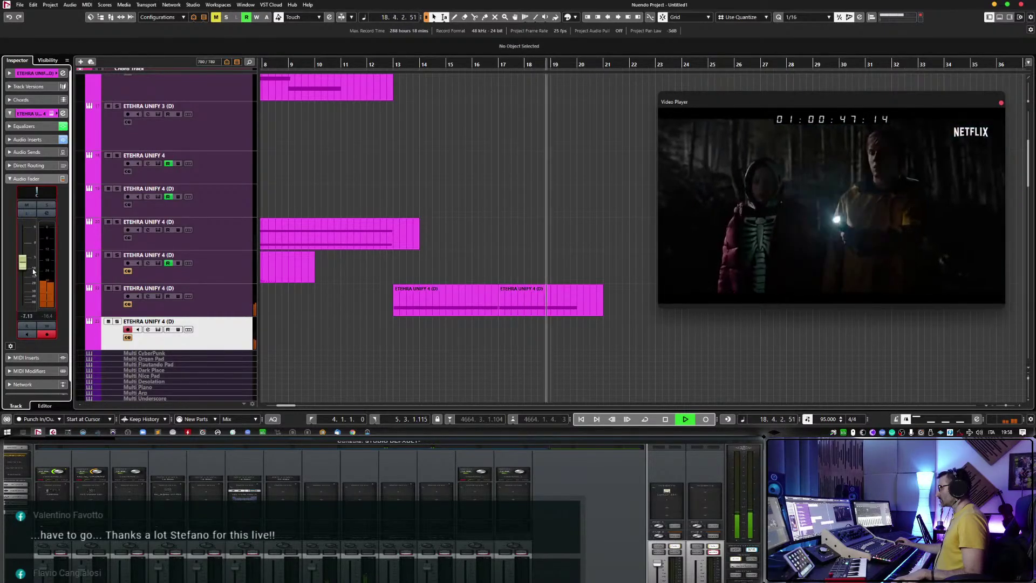
pyautogui.scroll(-1, 34, 270)
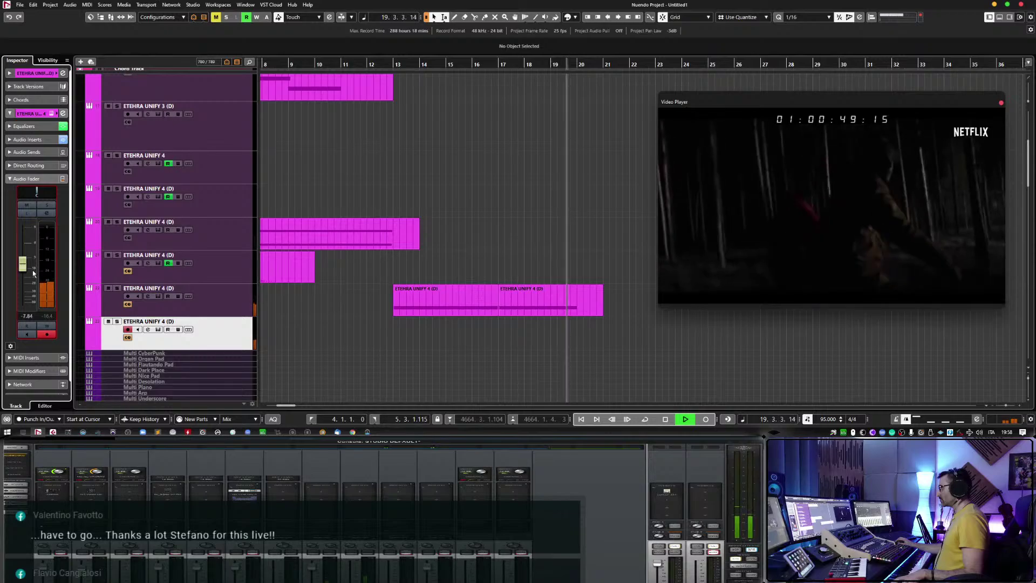
pyautogui.press('space')
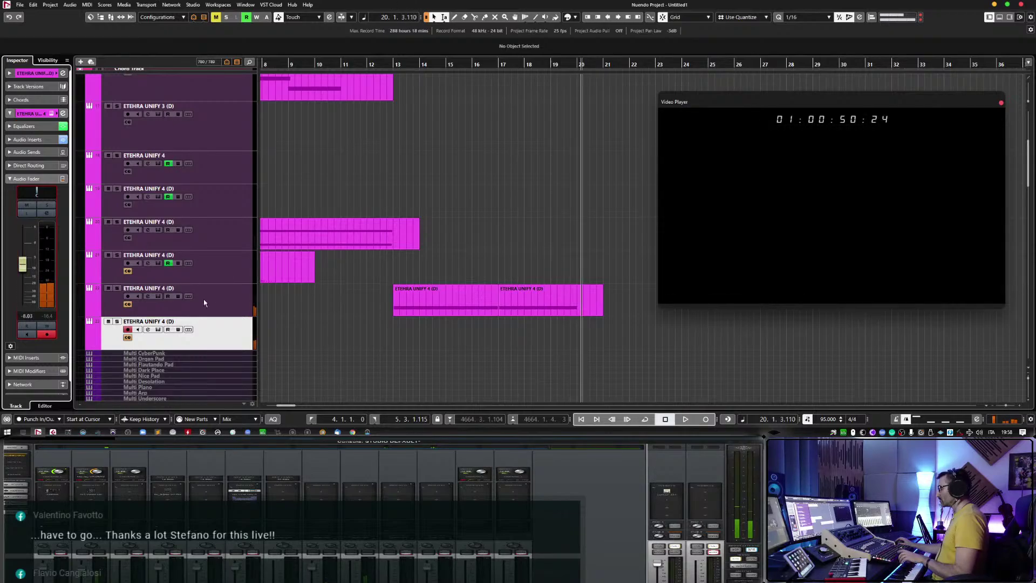
# Reopen the track's Unify instrument, narrow its window, search the presets for "ris" and load Rising 12.
pyautogui.click(158, 329)
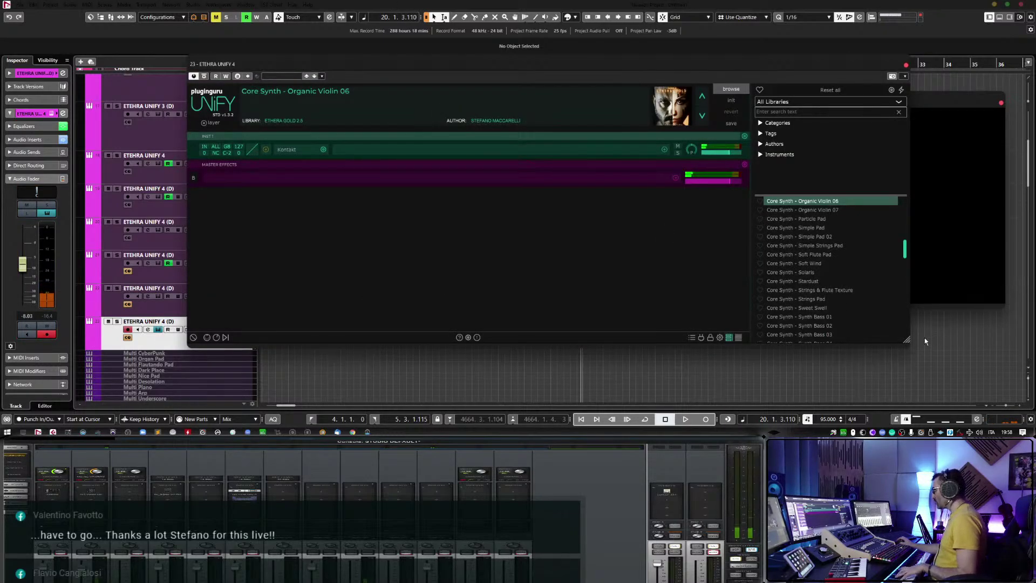
pyautogui.moveTo(906, 343); pyautogui.dragTo(813, 357)
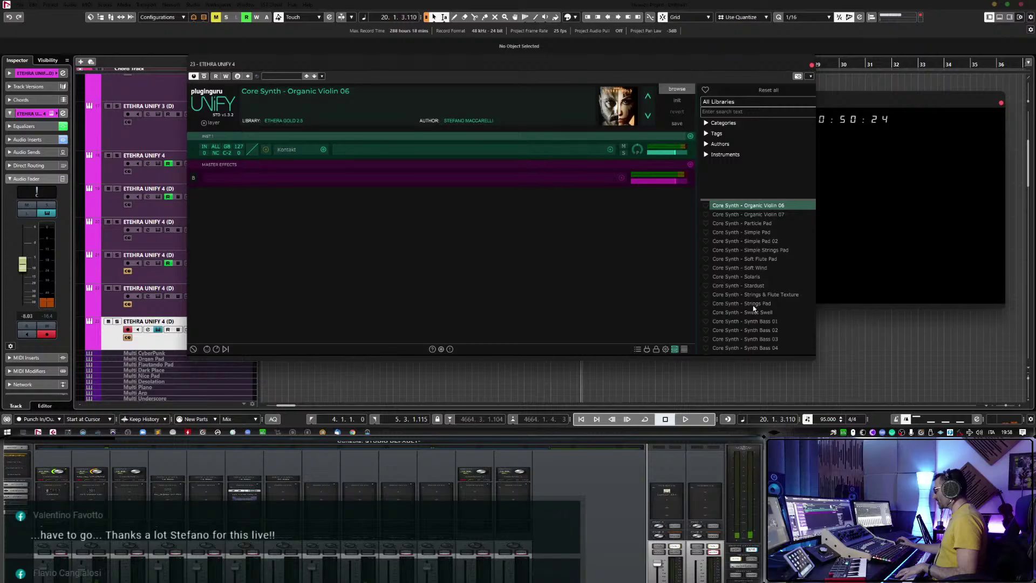
pyautogui.scroll(-2, 754, 308)
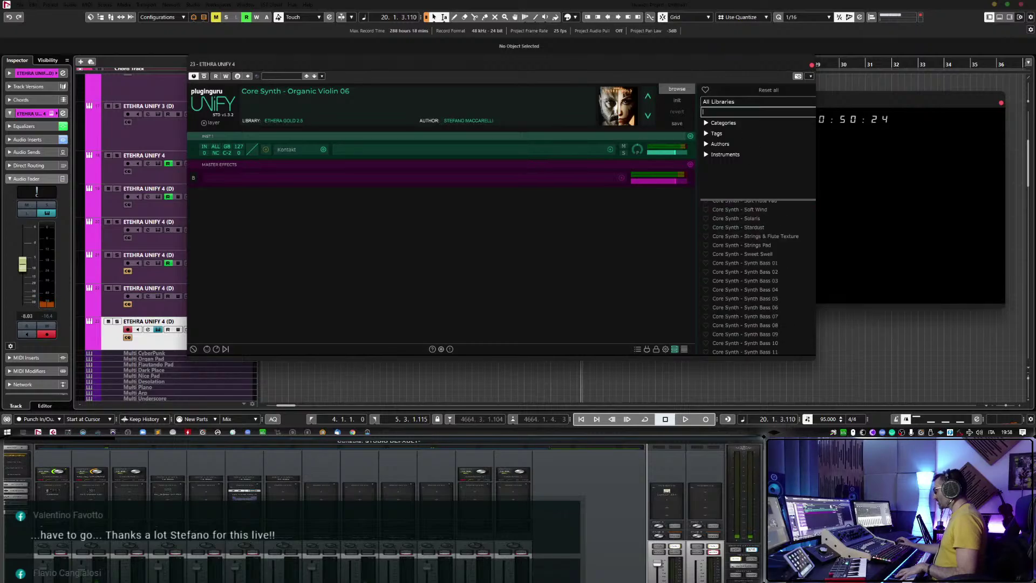
pyautogui.write('ris')
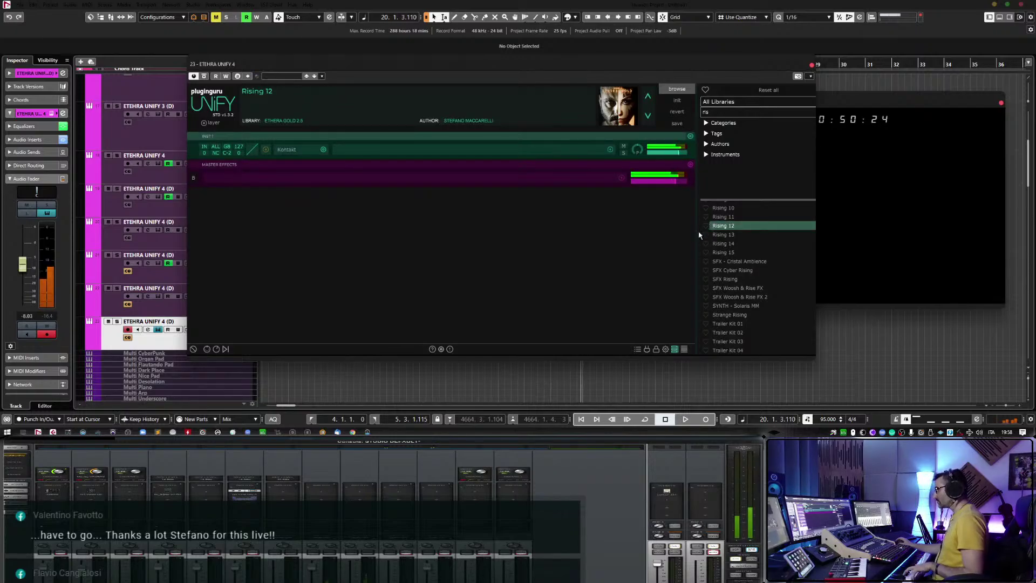
# Audition the Rising 13 and Rising 01 presets, load Rising 02, and set the track volume to -6.10 dB.
pyautogui.click(27, 139)
pyautogui.click(39, 139)
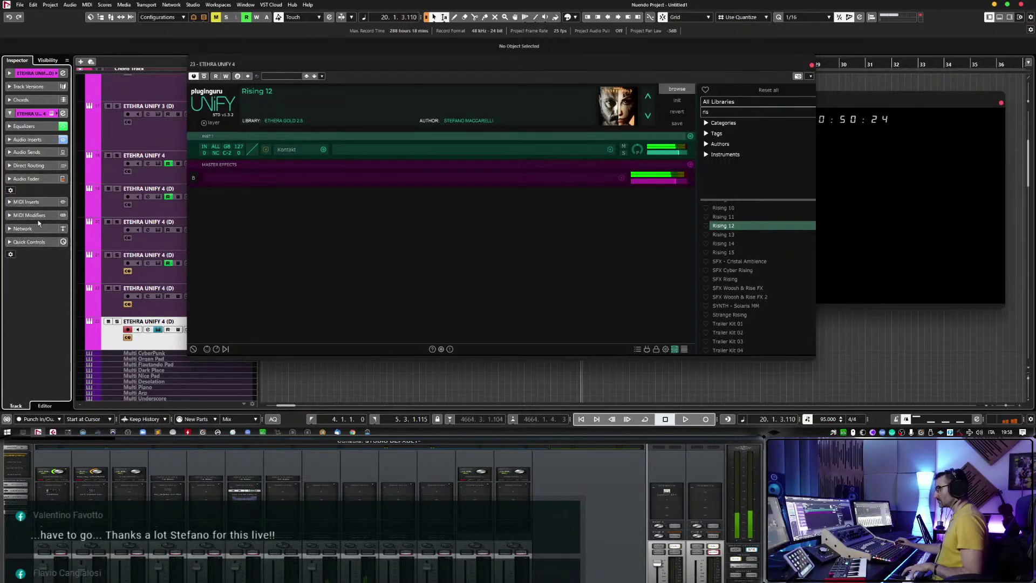
pyautogui.click(26, 178)
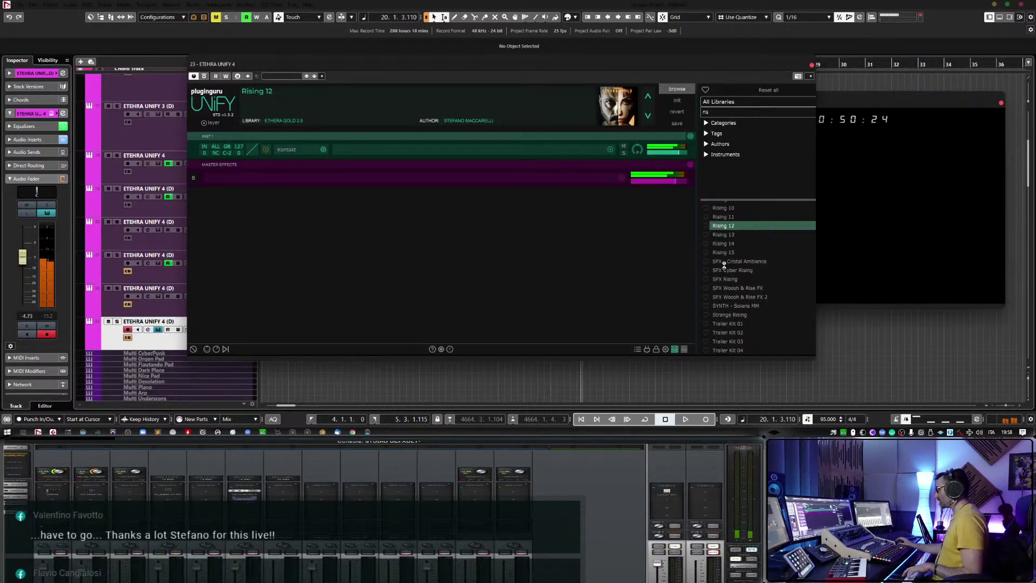
pyautogui.press('Down')
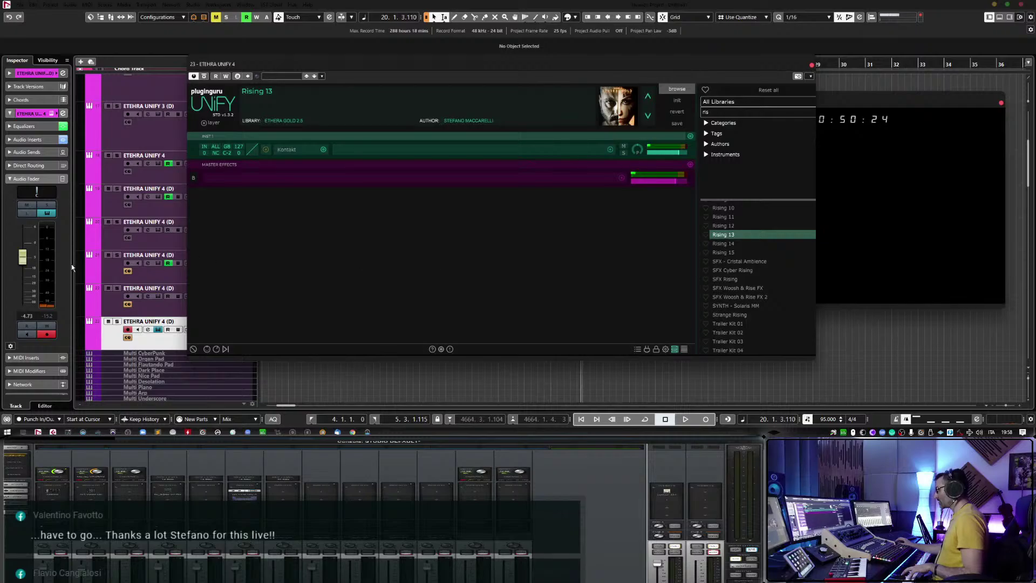
pyautogui.moveTo(29, 260); pyautogui.dragTo(30, 254)
pyautogui.scroll(4, 777, 283)
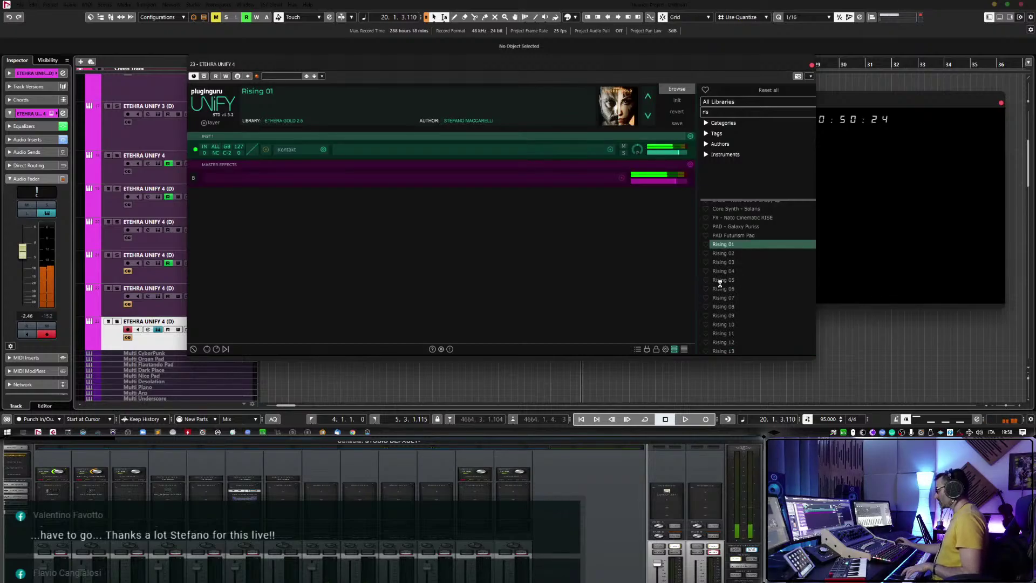
pyautogui.press('Down')
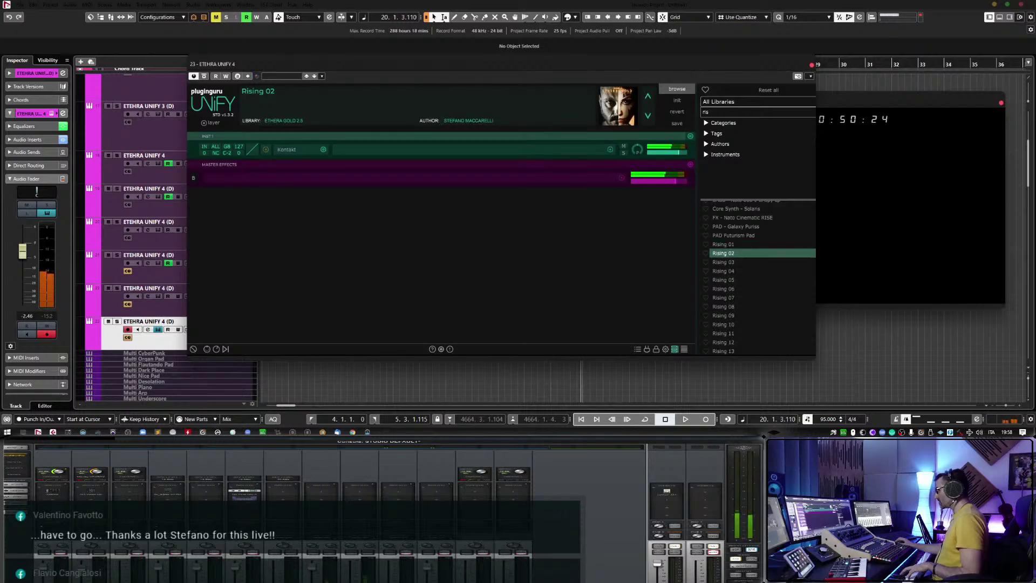
pyautogui.moveTo(23, 251); pyautogui.dragTo(24, 269)
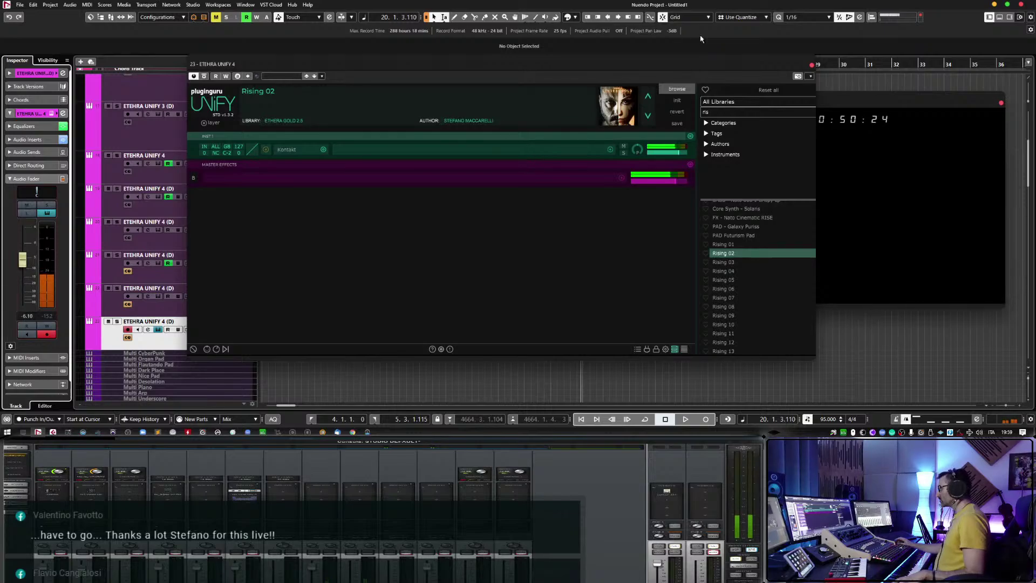
# Close the Unify window, play the arrangement from bar 13, and lower the rising track's volume to about -7.3 dB.
pyautogui.click(811, 65)
pyautogui.doubleClick(394, 65)
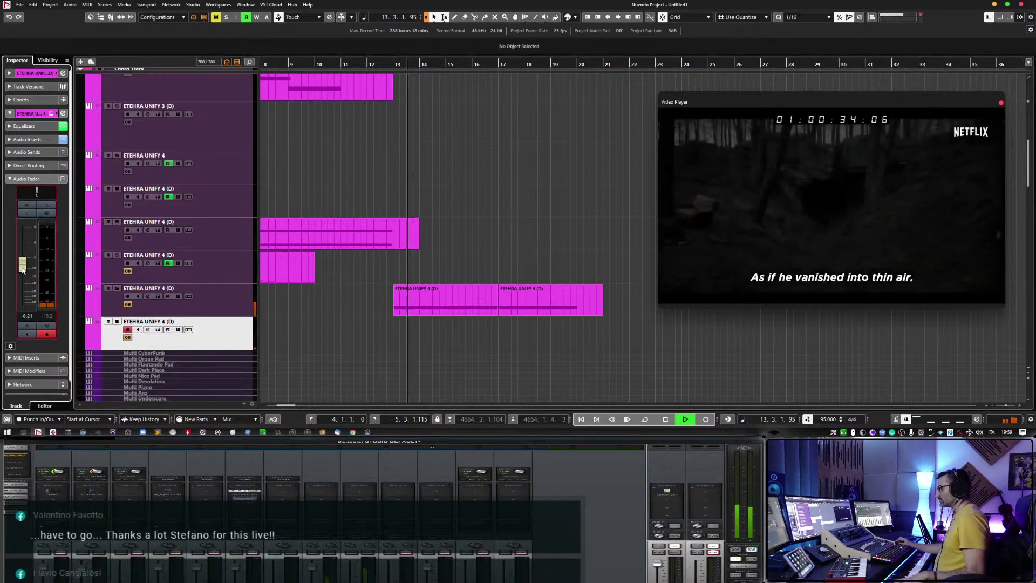
pyautogui.scroll(-5, 503, 301)
pyautogui.scroll(-5, 503, 300)
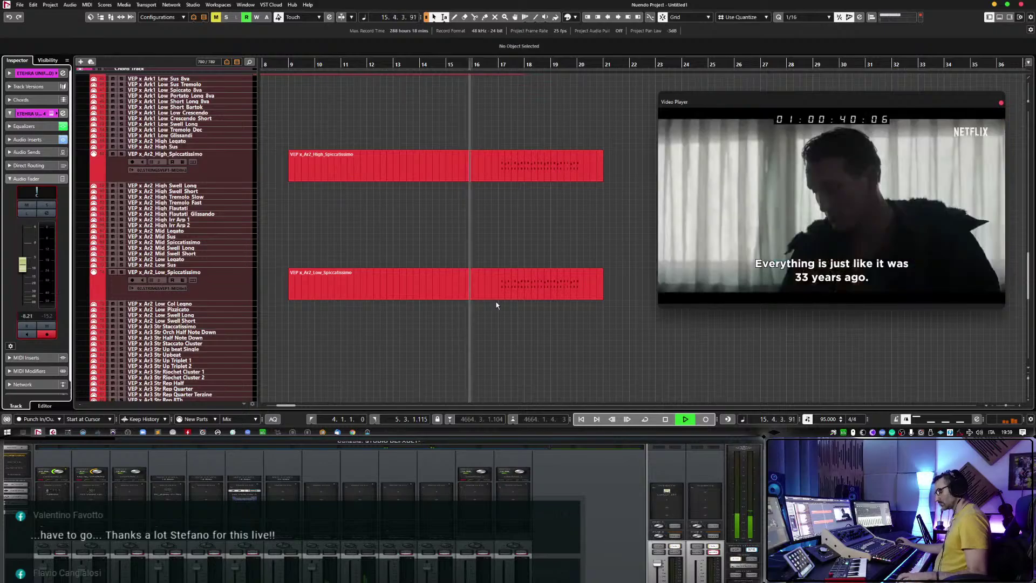
pyautogui.scroll(5, 498, 306)
pyautogui.scroll(5, 497, 305)
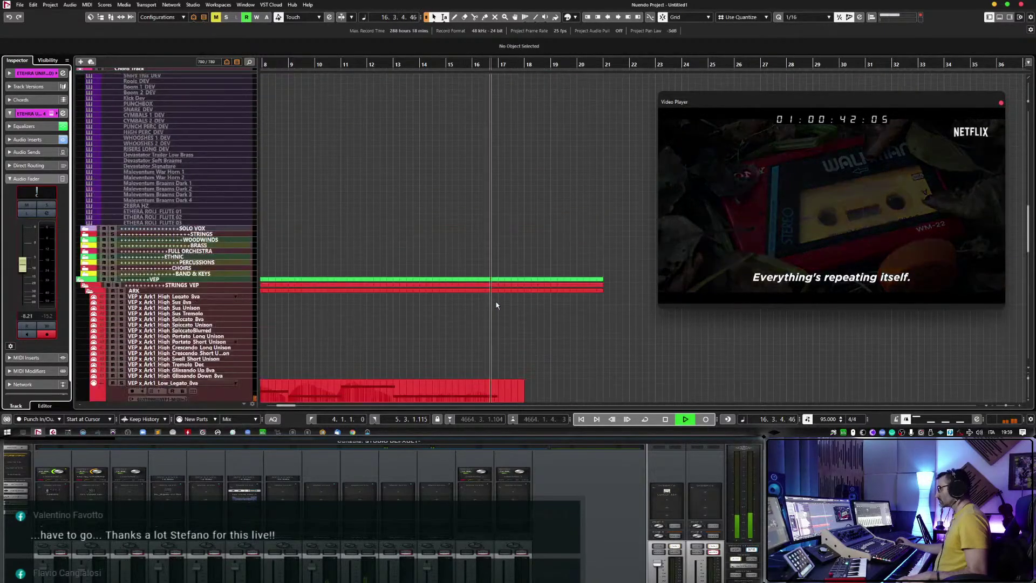
pyautogui.scroll(8, 497, 302)
pyautogui.scroll(-5, 496, 302)
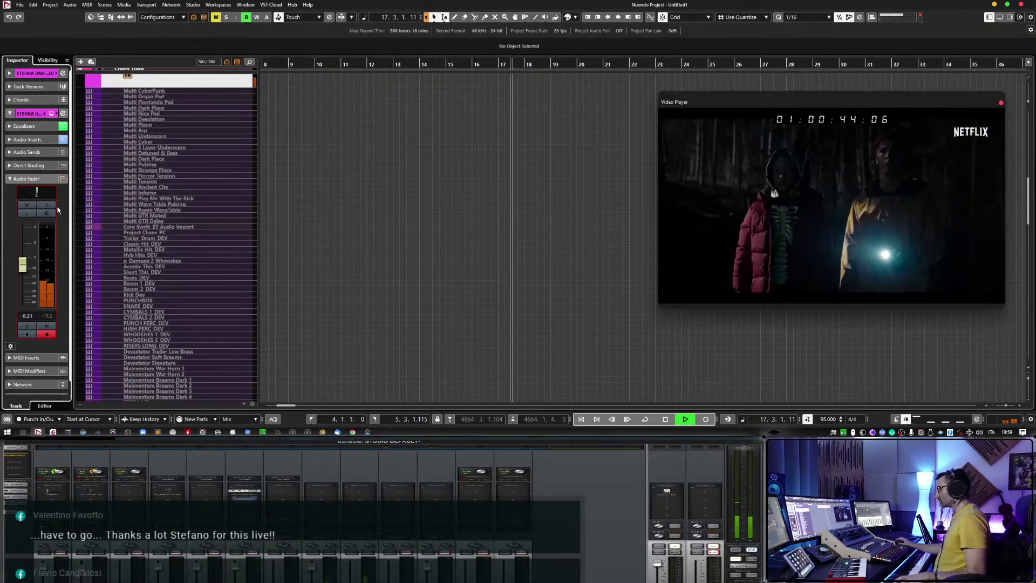
pyautogui.moveTo(22, 268)
pyautogui.mouseDown()
pyautogui.moveTo(26, 279)
pyautogui.moveTo(27, 244)
pyautogui.moveTo(25, 268)
pyautogui.mouseUp()
pyautogui.press('space')
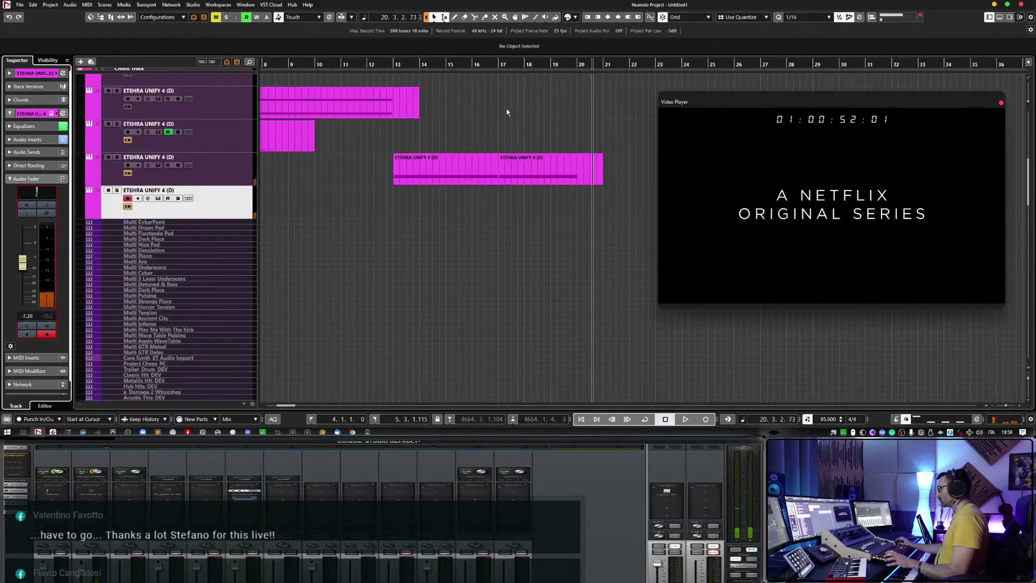
# Record a rising part from bar 16 on the armed Unify track while lowering the track volume to about -11.5 dB.
pyautogui.click(474, 63)
pyautogui.press('KP_Multiply')
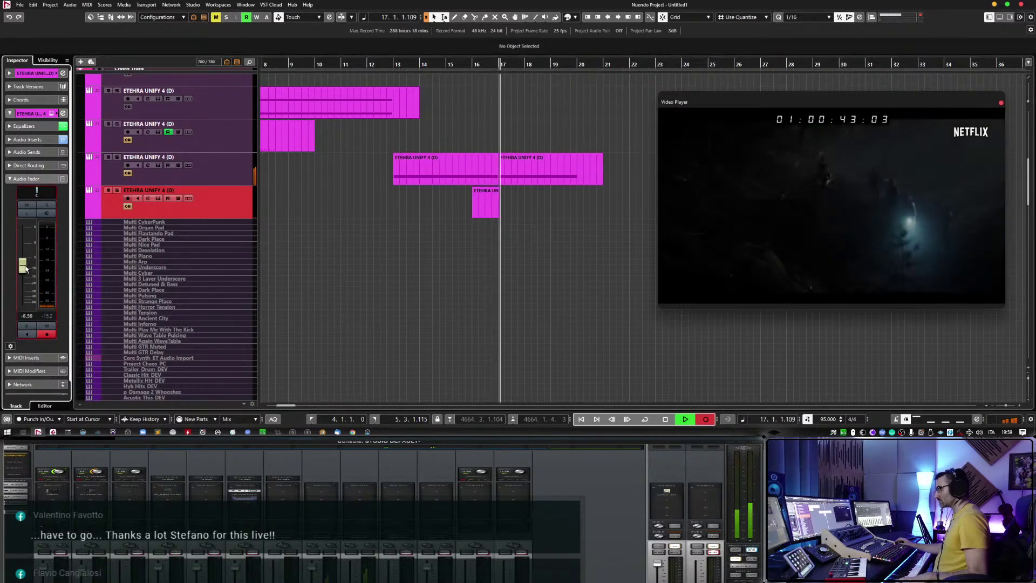
pyautogui.moveTo(22, 263); pyautogui.dragTo(28, 273)
pyautogui.press('space')
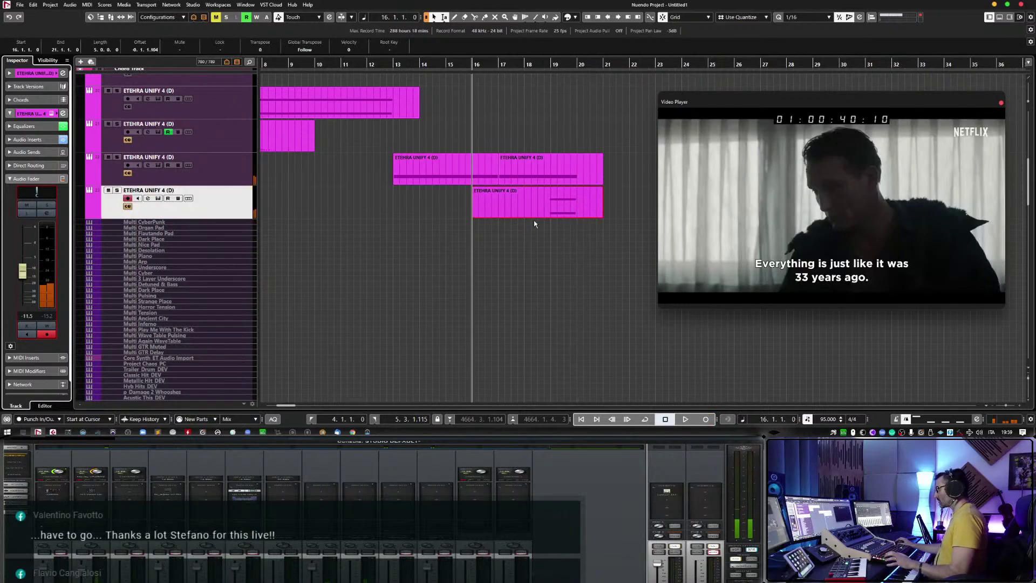
# Open the recorded rising part in the Key Editor, extend both notes' start back to bar 18, and audition the result.
pyautogui.doubleClick(536, 218)
pyautogui.moveTo(571, 179); pyautogui.dragTo(526, 214)
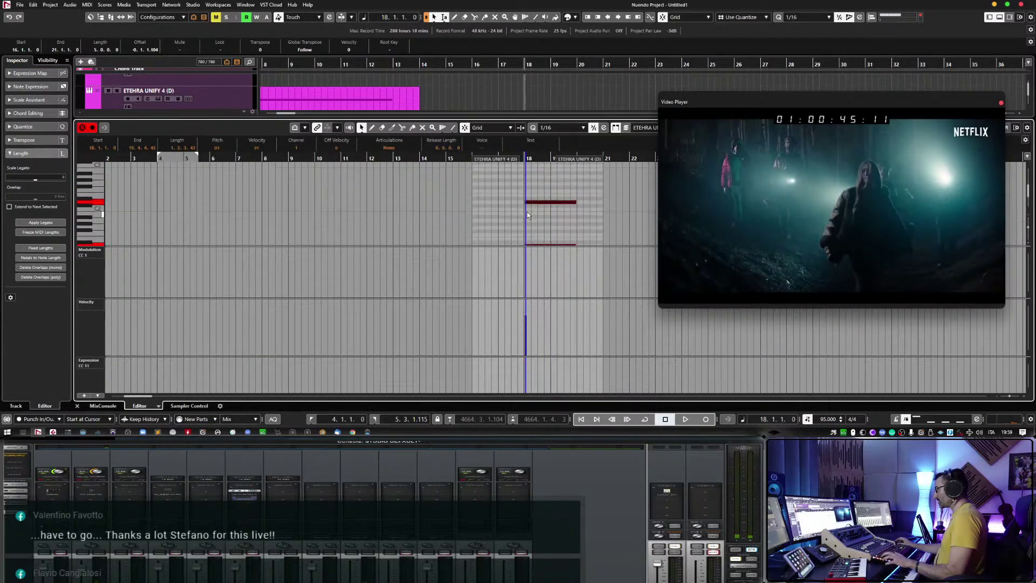
pyautogui.press('space')
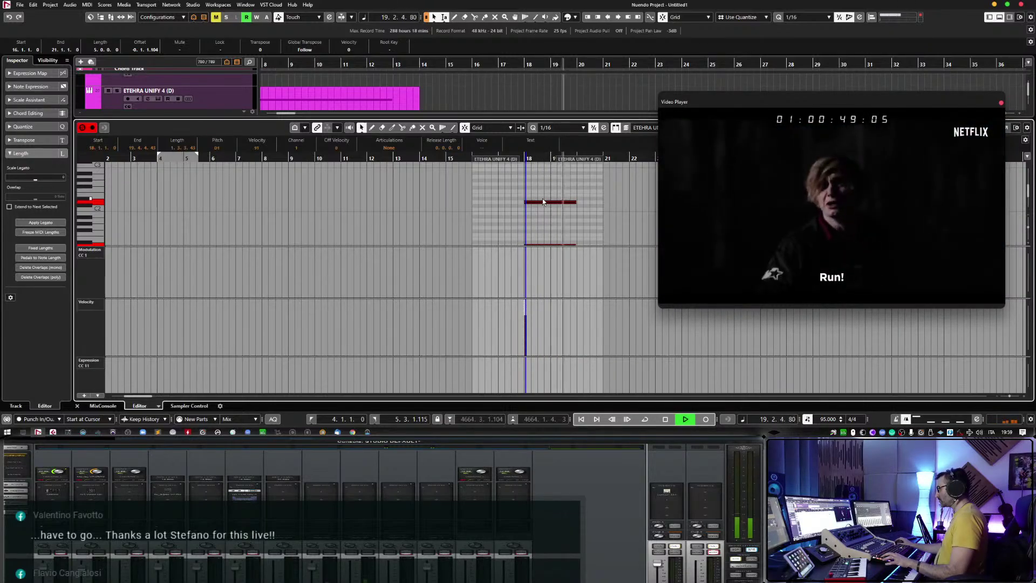
pyautogui.scroll(-1, 542, 199)
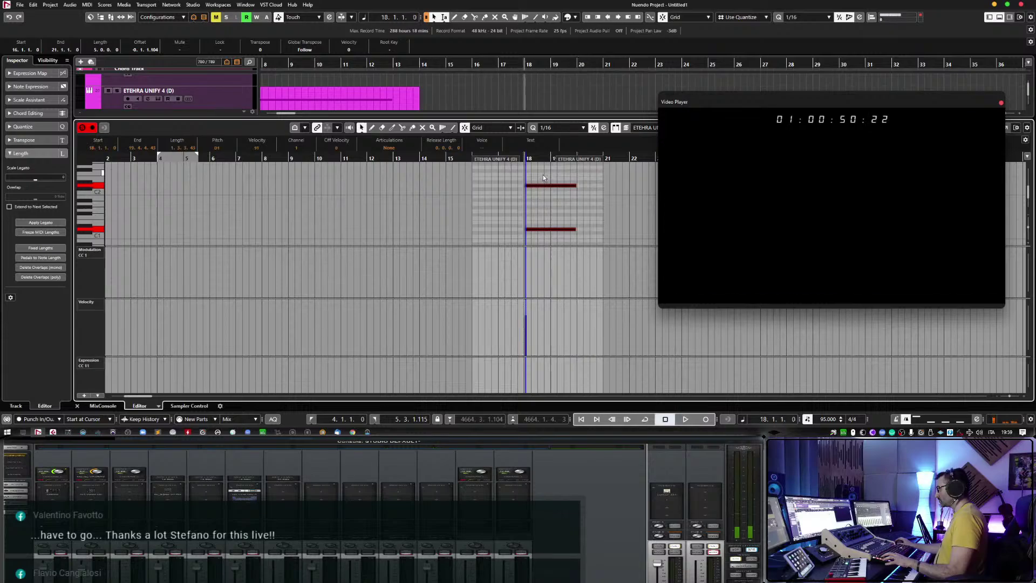
pyautogui.press('space')
# Extend both rising notes' start back to bar 16 and play the passage to check the timing.
pyautogui.moveTo(525, 229); pyautogui.dragTo(473, 229)
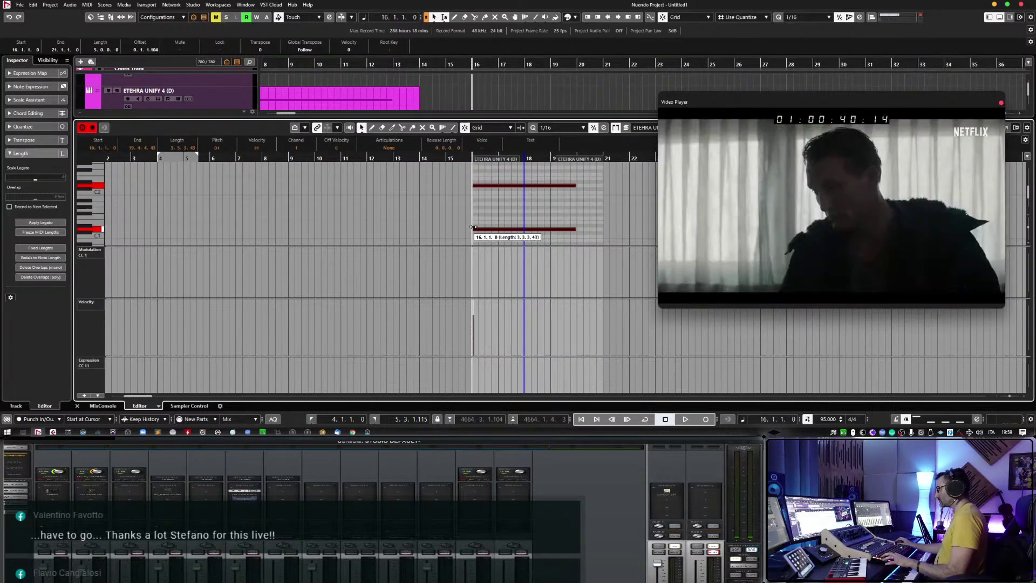
pyautogui.click(465, 165)
pyautogui.press('space')
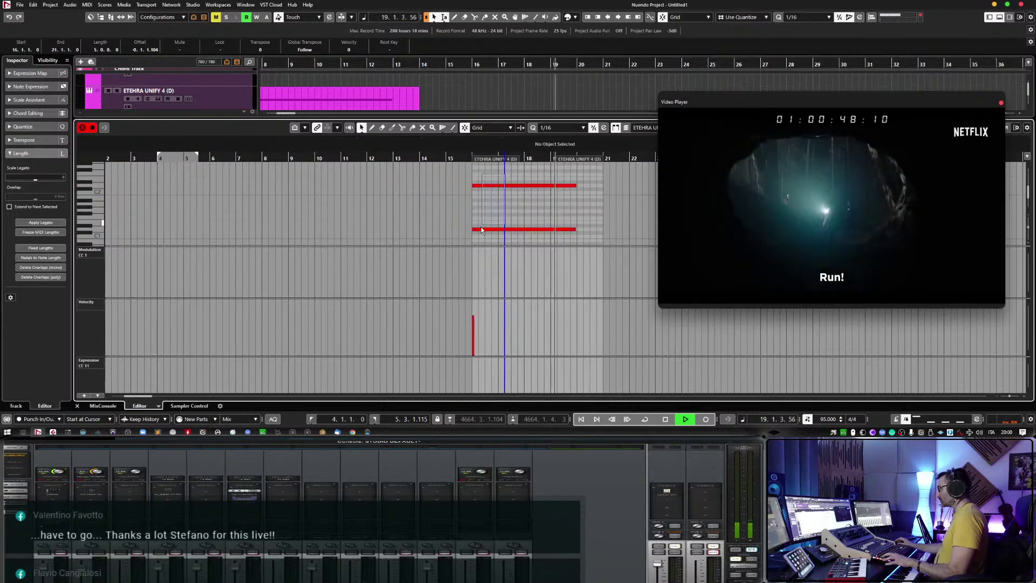
pyautogui.press('space')
# Set both rising notes to start at bar 17, play the passage against the video, and close the editor.
pyautogui.moveTo(472, 229); pyautogui.dragTo(499, 229)
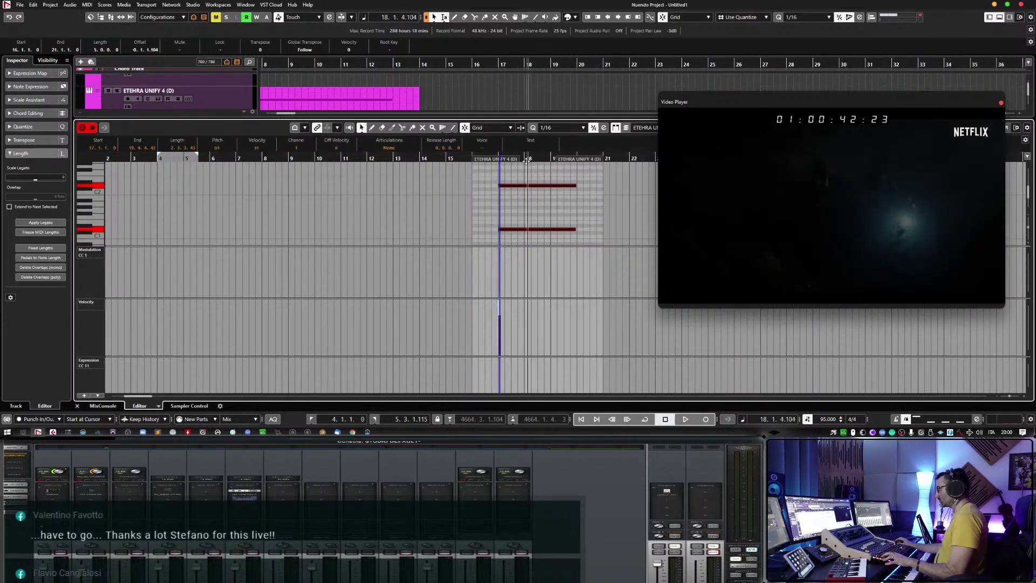
pyautogui.press('space')
pyautogui.press('h')
pyautogui.press('g')
pyautogui.press('g')
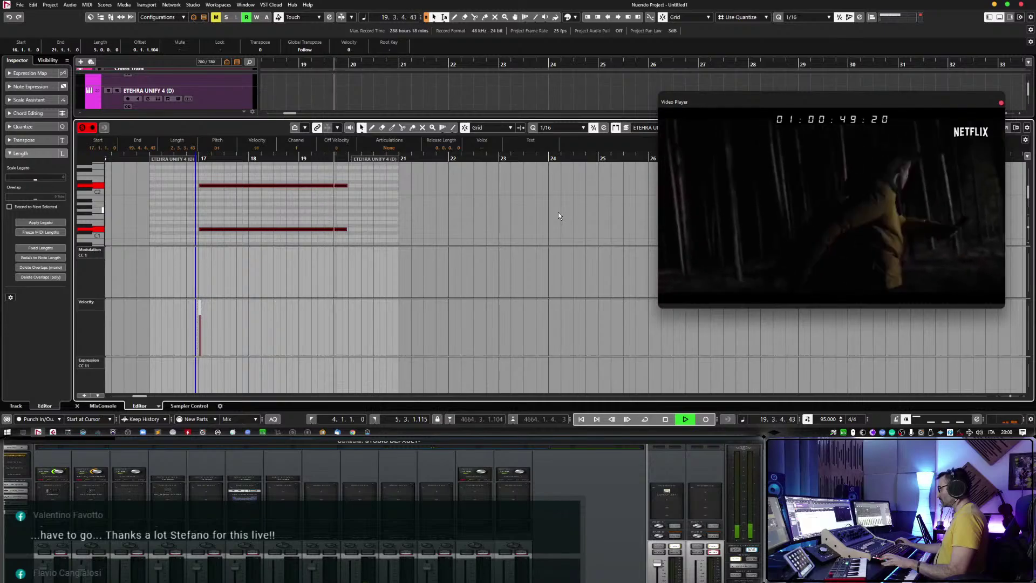
pyautogui.press('space')
pyautogui.hotkey('ctrl', 'e')
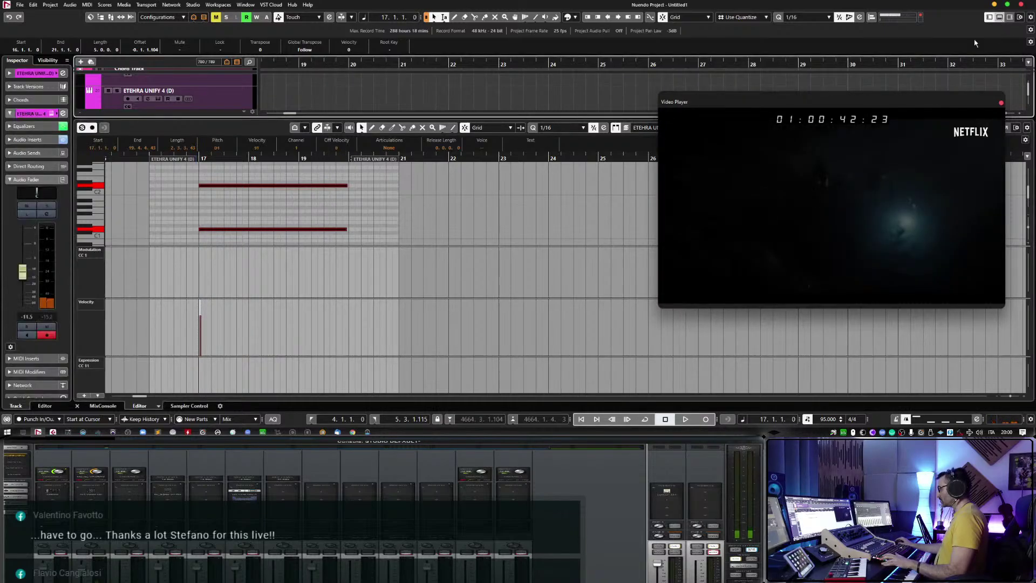
# Show the rising track's volume automation and draw a ramp from silence at 16.2.4 up to -1.10 dB at bar 20.
pyautogui.hscroll(-5, 345, 239)
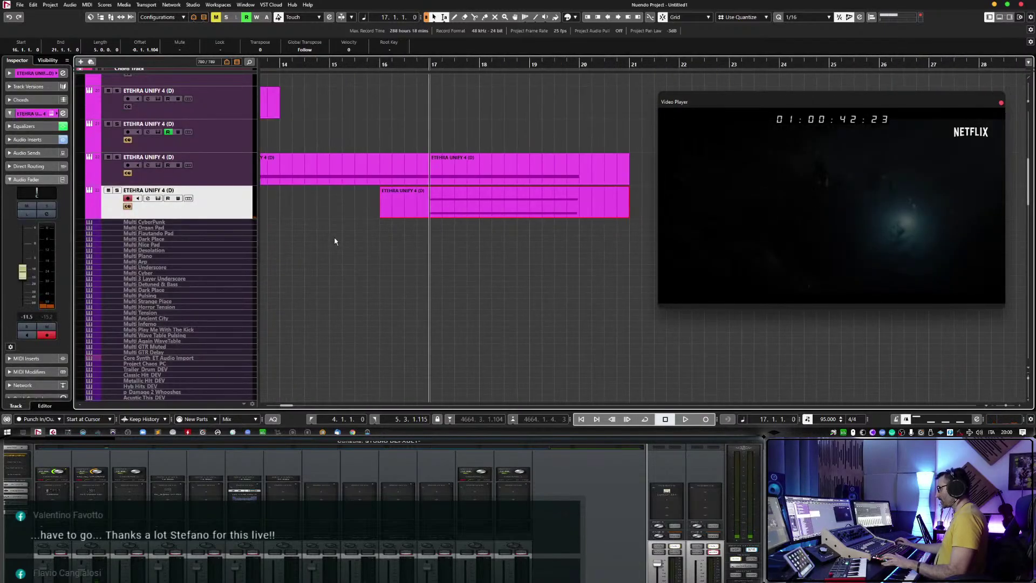
pyautogui.click(89, 214)
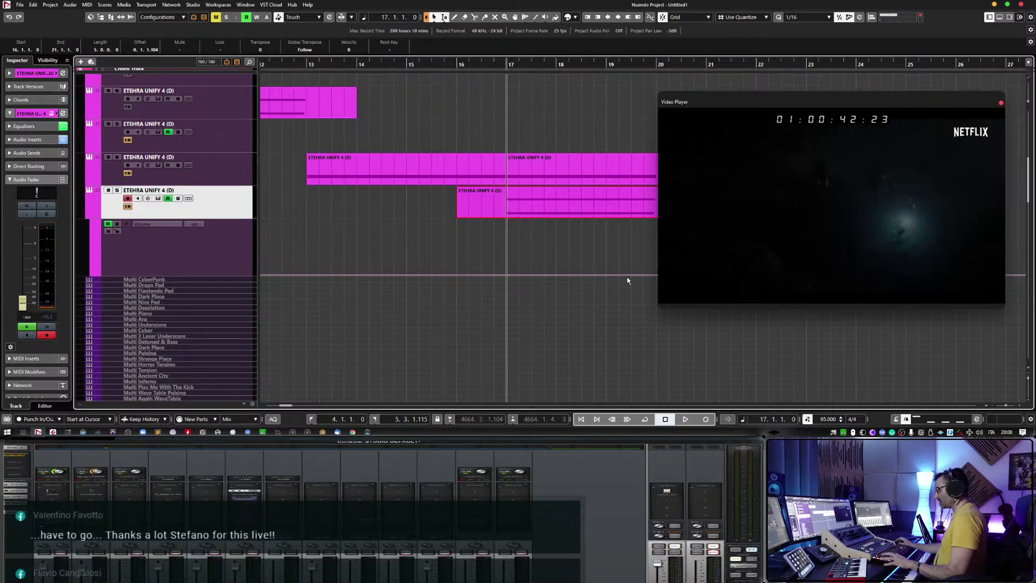
pyautogui.hscroll(-10, 625, 277)
pyautogui.scroll(-3, 622, 273)
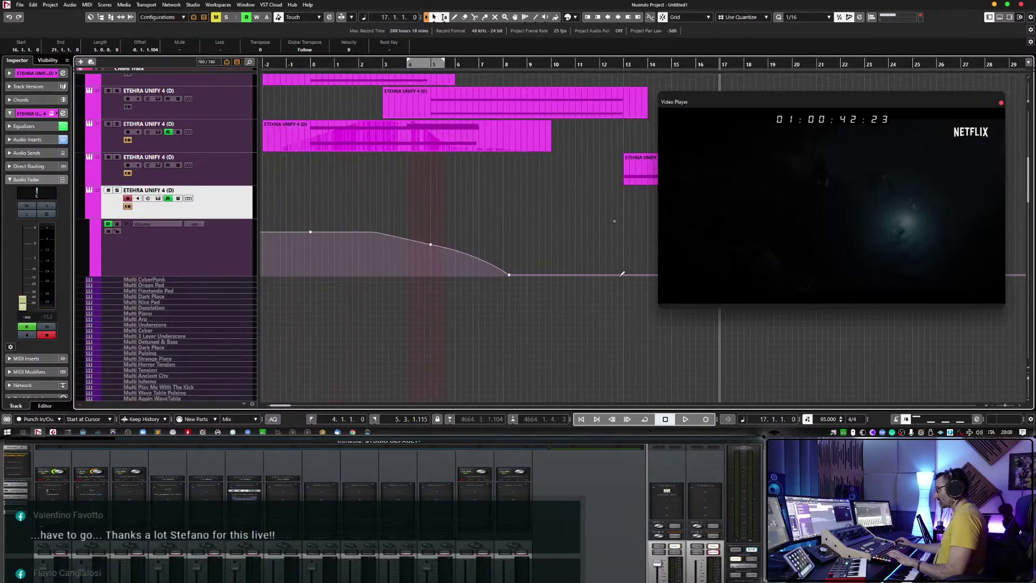
pyautogui.hscroll(3, 622, 274)
pyautogui.scroll(-1, 621, 274)
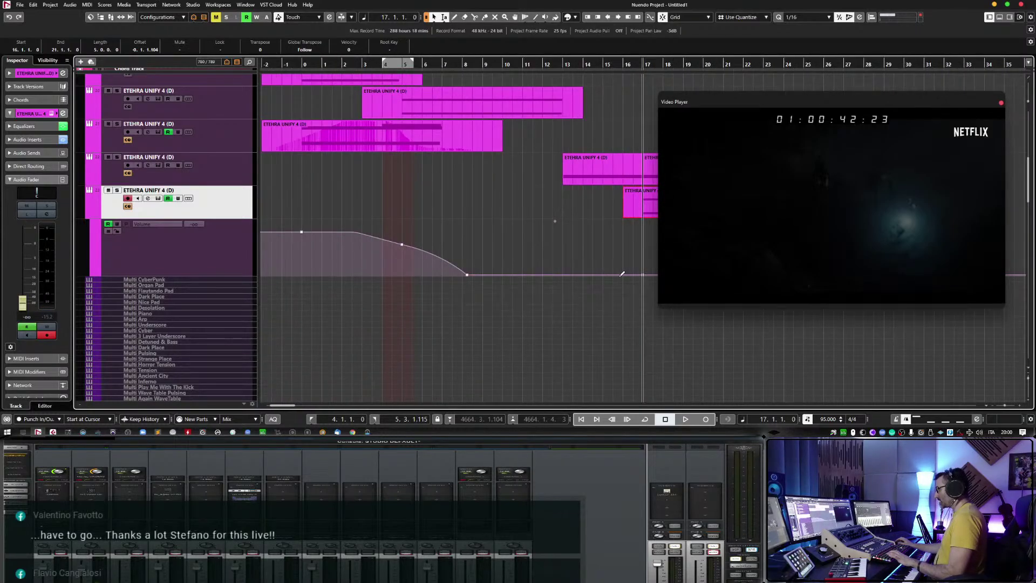
pyautogui.hscroll(4, 622, 274)
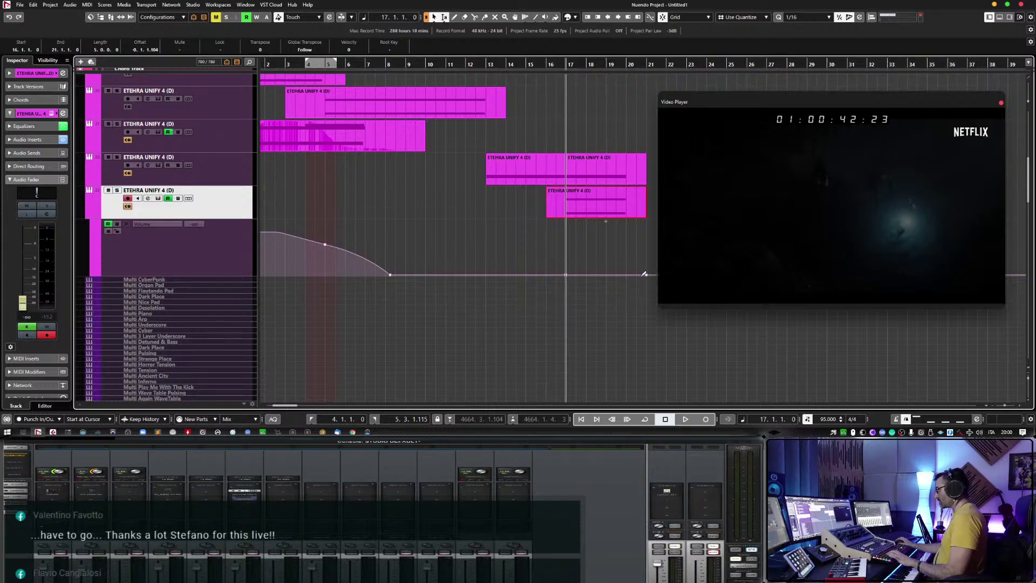
pyautogui.moveTo(647, 278); pyautogui.dragTo(626, 235)
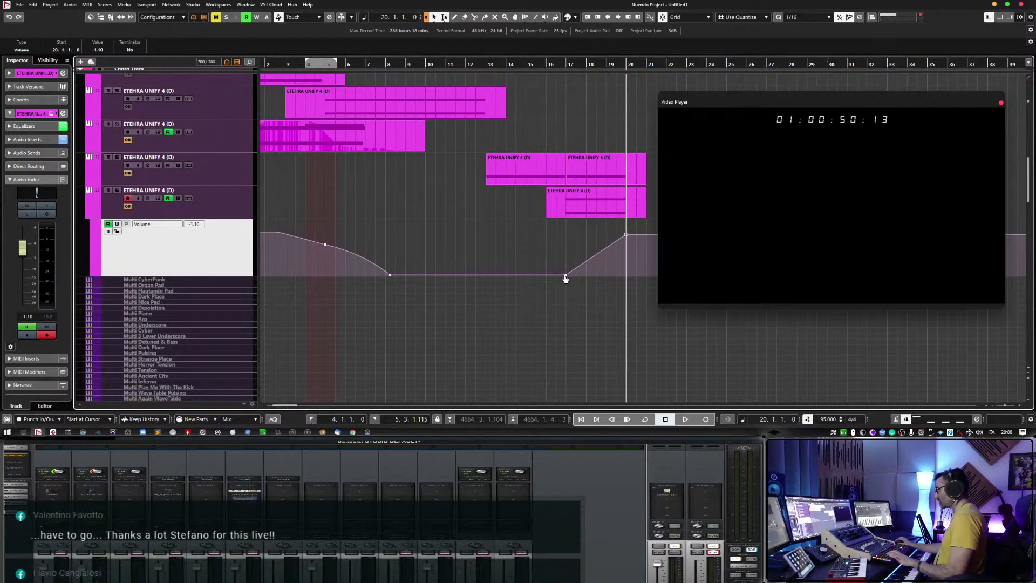
pyautogui.moveTo(565, 279); pyautogui.dragTo(554, 279)
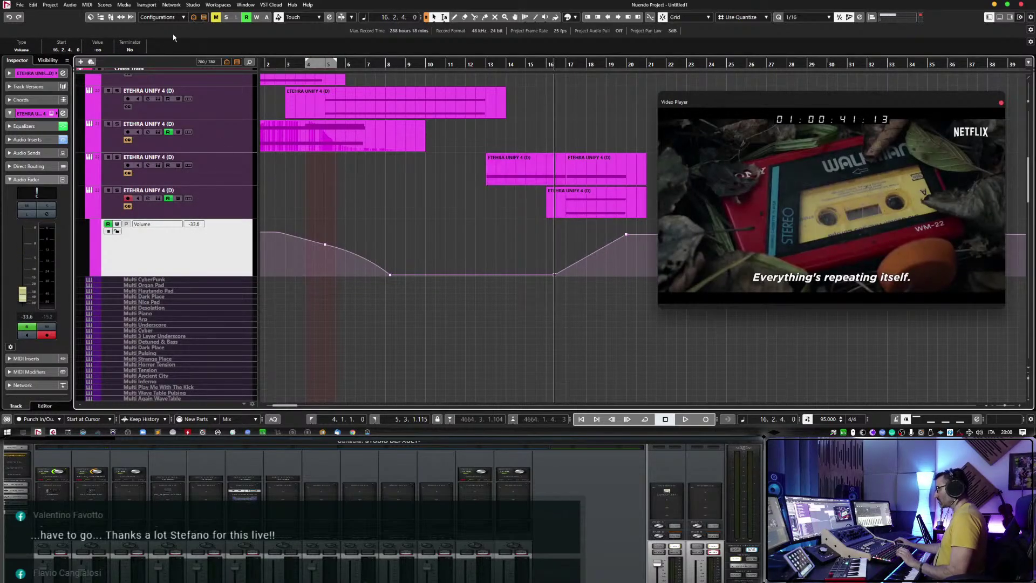
# Bend the volume ramp into an upward curve during playback, peaking just before bar 20, with a drop to silence at 19.4.3.
pyautogui.press('space')
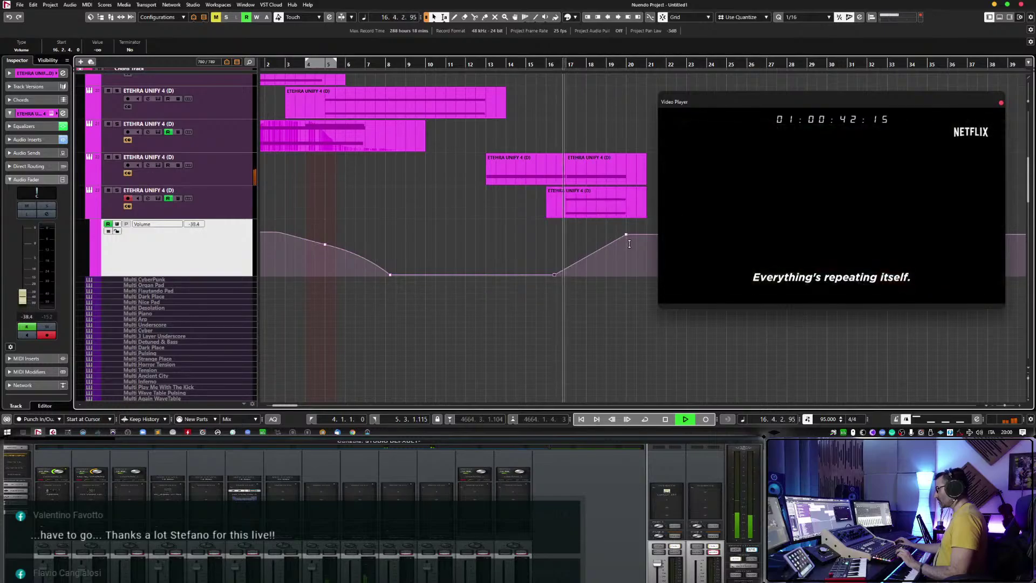
pyautogui.moveTo(626, 236); pyautogui.dragTo(622, 241)
pyautogui.click(590, 266)
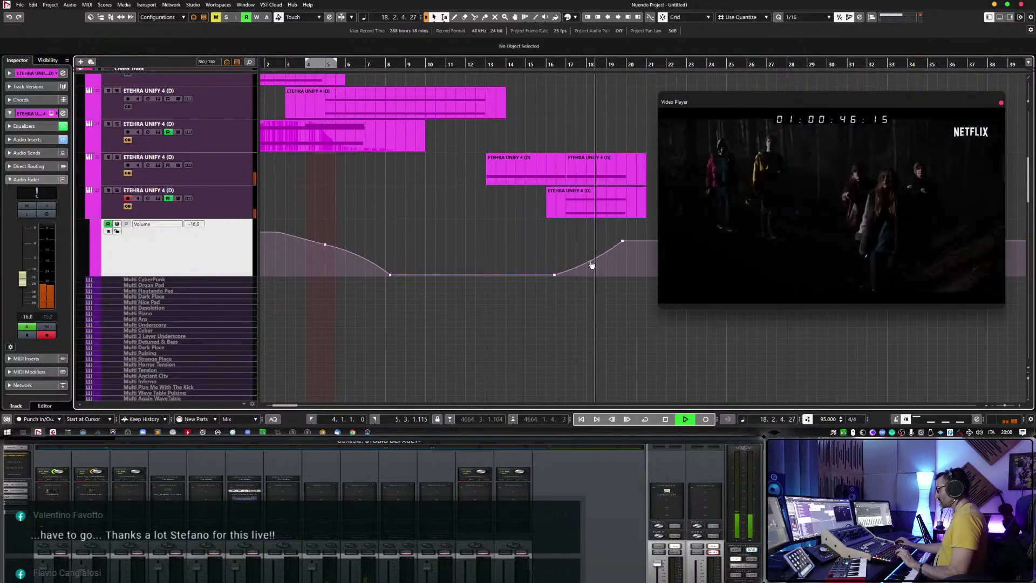
pyautogui.moveTo(622, 240); pyautogui.dragTo(624, 236)
pyautogui.press('space')
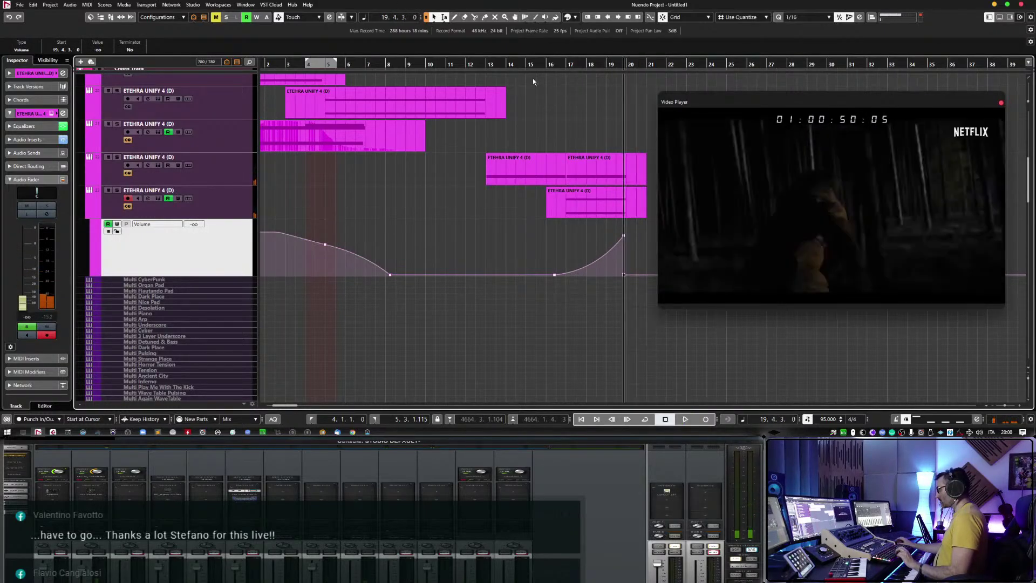
# Play the arrangement from just before bar 16 into bar 20 to check the automated rise, hiding the automation lane.
pyautogui.click(535, 66)
pyautogui.press('space')
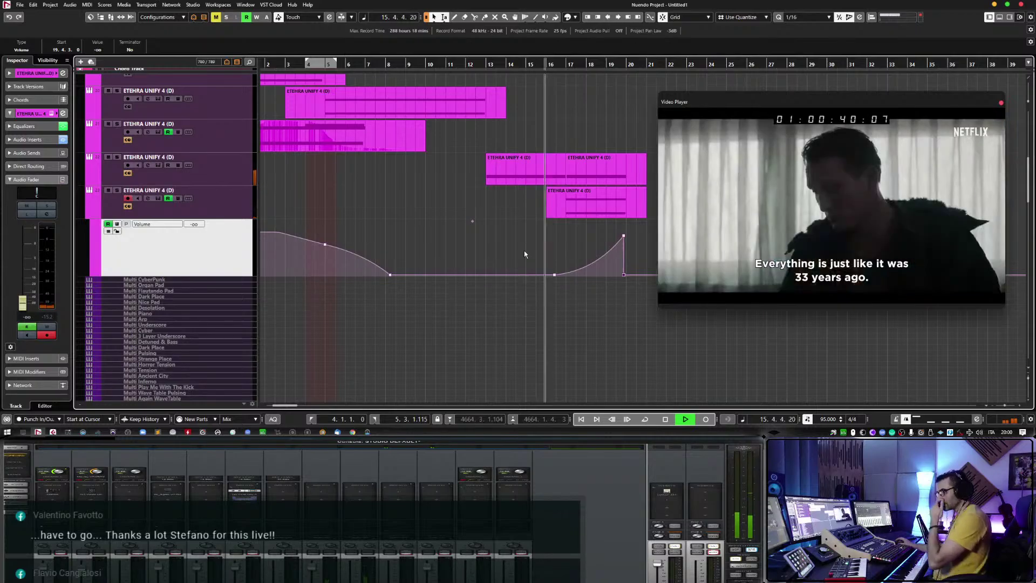
pyautogui.hscroll(-4, 523, 242)
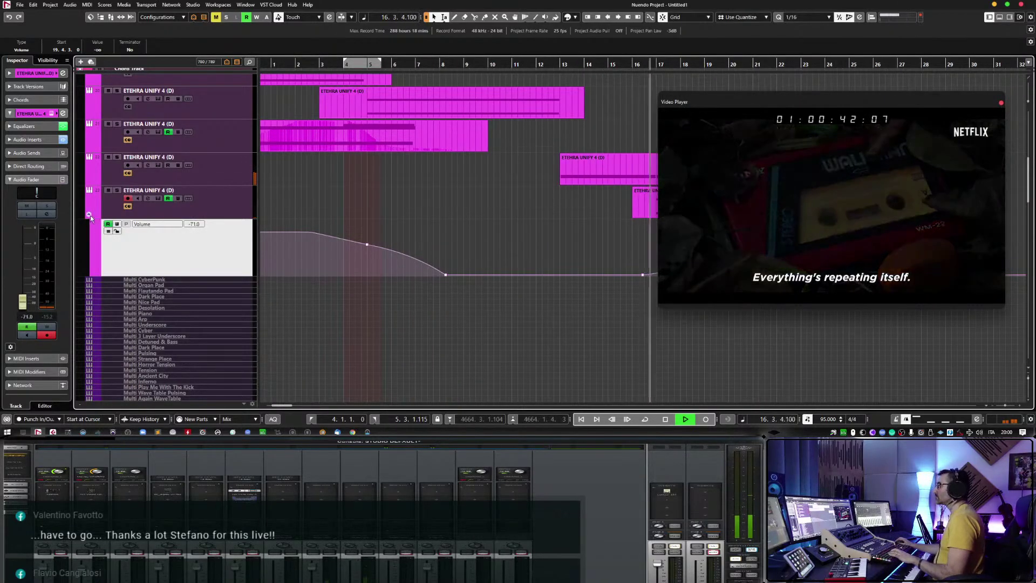
pyautogui.click(90, 216)
pyautogui.scroll(-2, 494, 212)
pyautogui.hscroll(5, 513, 218)
pyautogui.scroll(2, 507, 216)
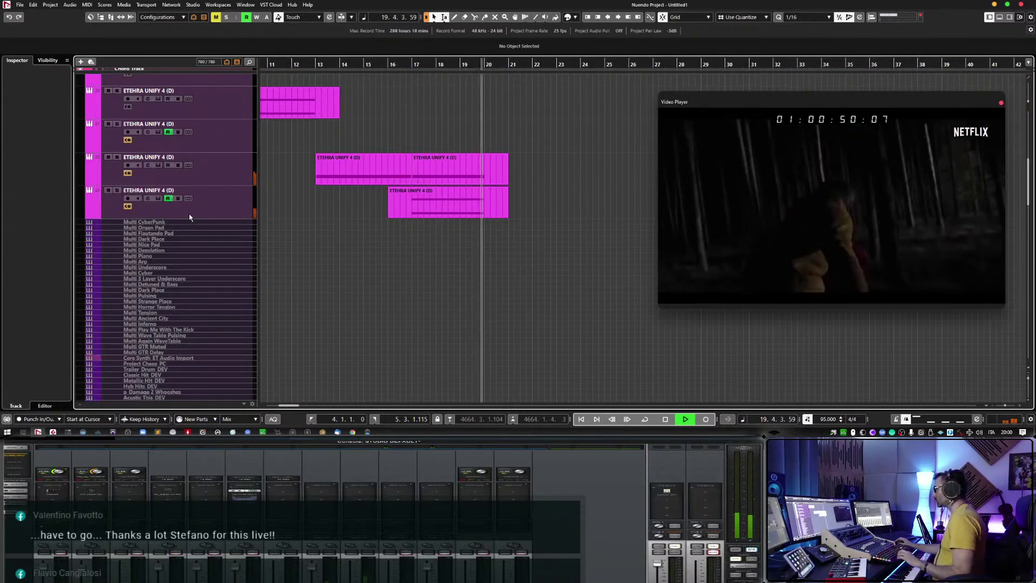
pyautogui.press('space')
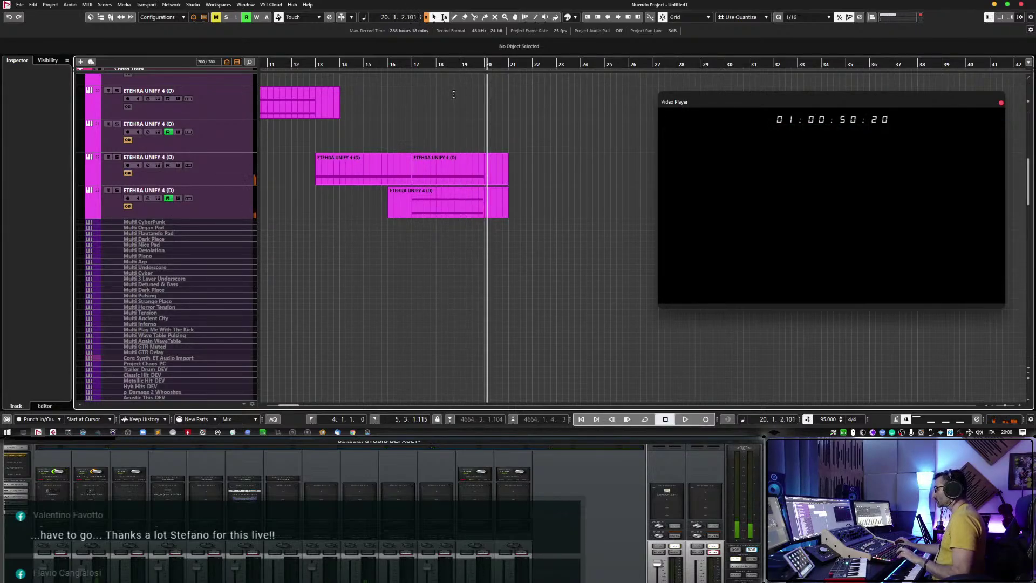
# Move the automation's closing silent point to 20.3.1 and its peak to bar 20 at -1.44 dB, showing the lane only while editing.
pyautogui.click(95, 210)
pyautogui.moveTo(484, 277); pyautogui.dragTo(497, 280)
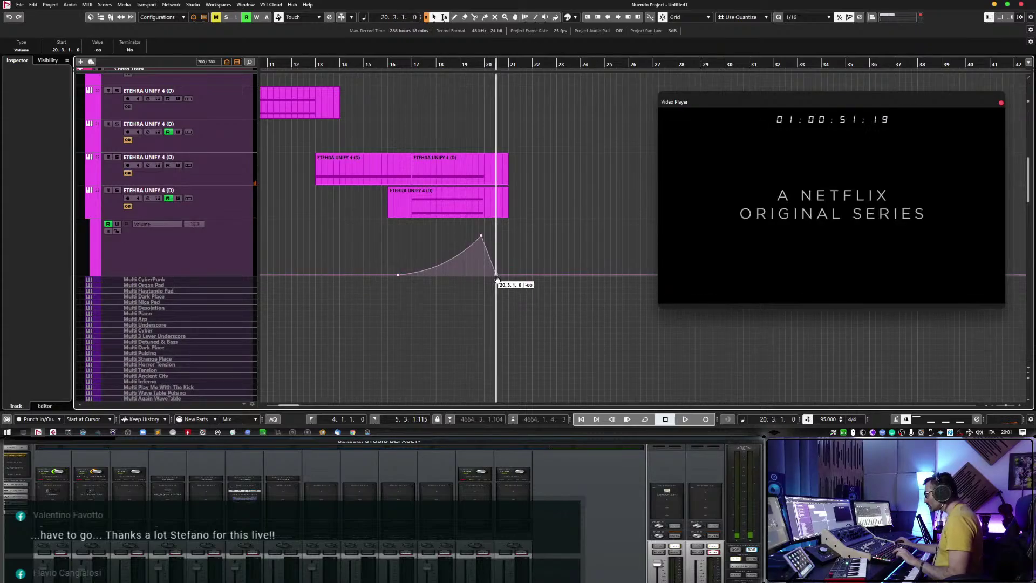
pyautogui.moveTo(481, 238); pyautogui.dragTo(484, 238)
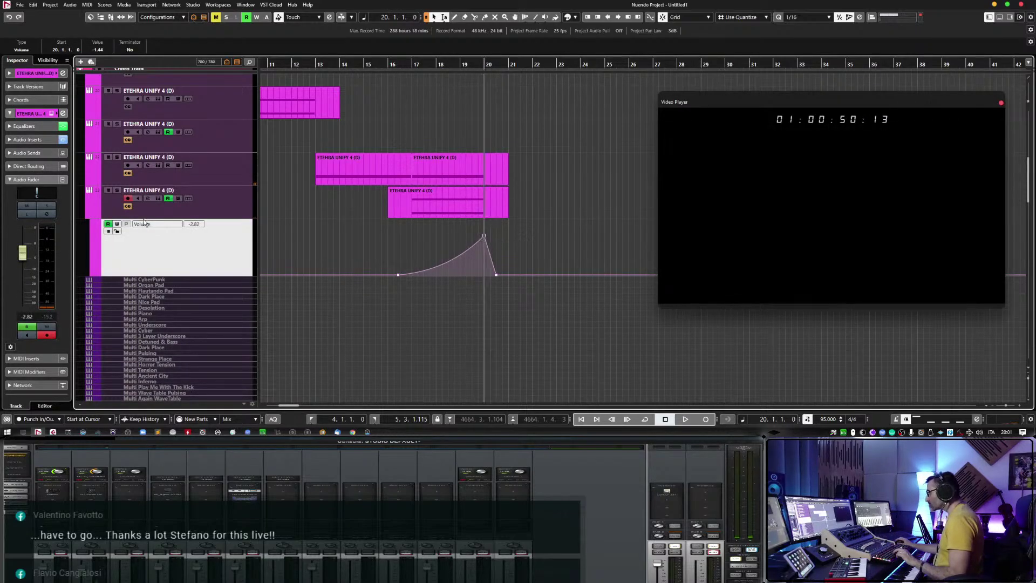
pyautogui.click(86, 216)
# Duplicate the rising Unify track and delete the copied part from the new track.
pyautogui.rightClick(205, 212)
pyautogui.click(272, 262)
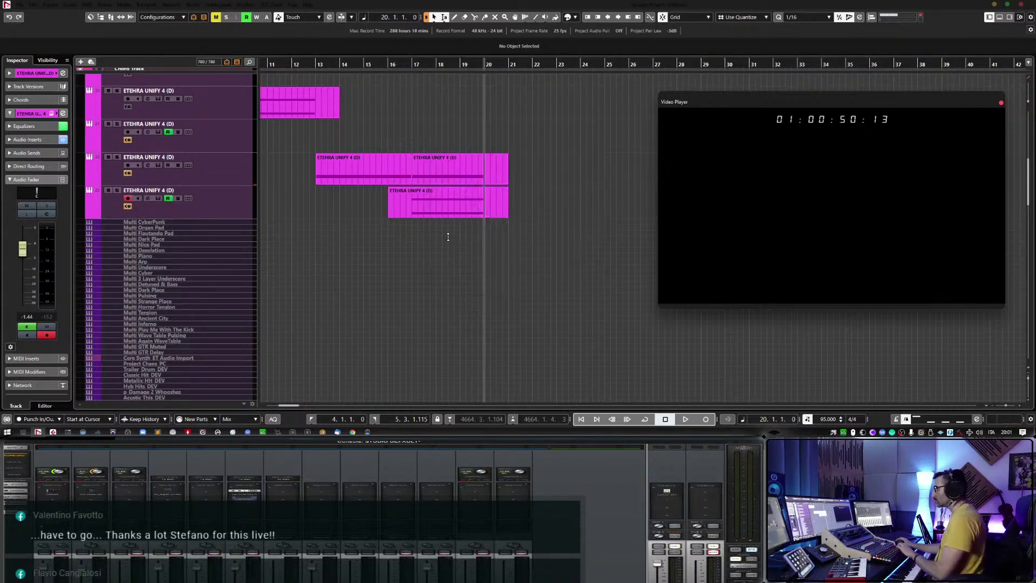
pyautogui.click(428, 248)
pyautogui.press('Delete')
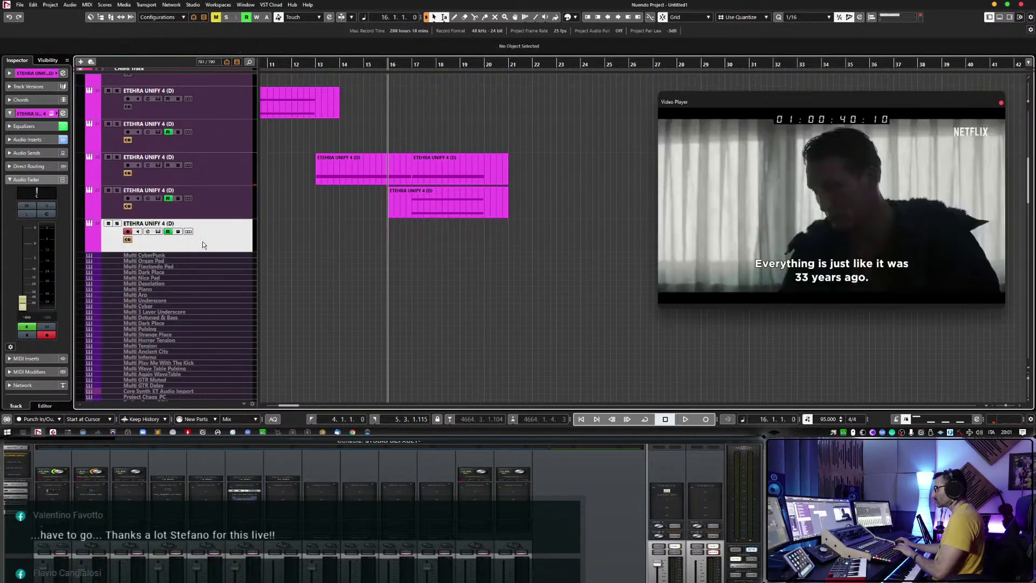
# Open the duplicated track's Unify instrument, set the track volume to -5.50 dB, and reposition the instrument window.
pyautogui.click(157, 231)
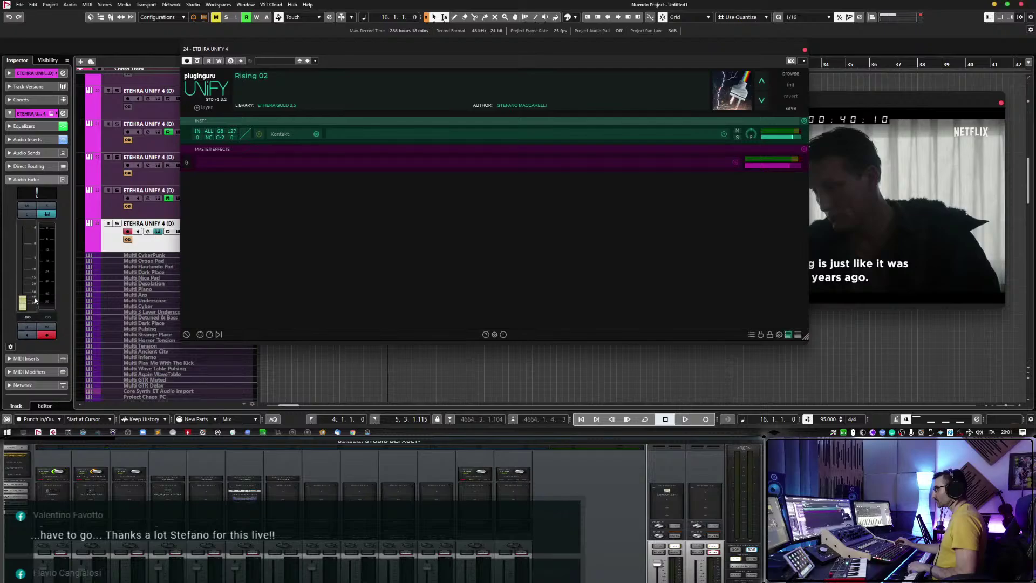
pyautogui.moveTo(22, 302); pyautogui.dragTo(30, 263)
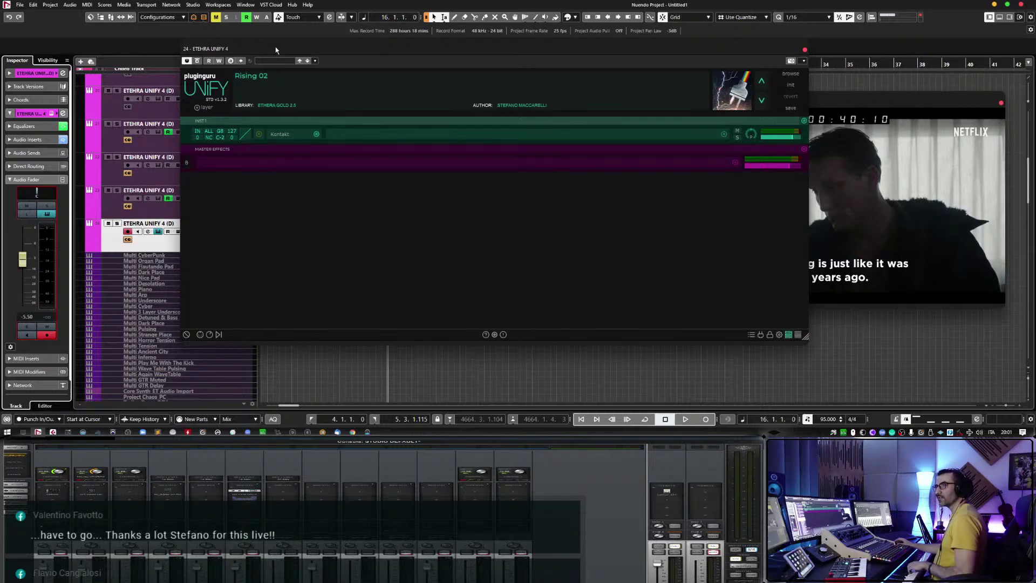
pyautogui.moveTo(325, 48); pyautogui.dragTo(241, 68)
# Search the duplicated track's Unify presets for "trailer kit", load Trailer Kit 03, and close the instrument window.
pyautogui.click(707, 94)
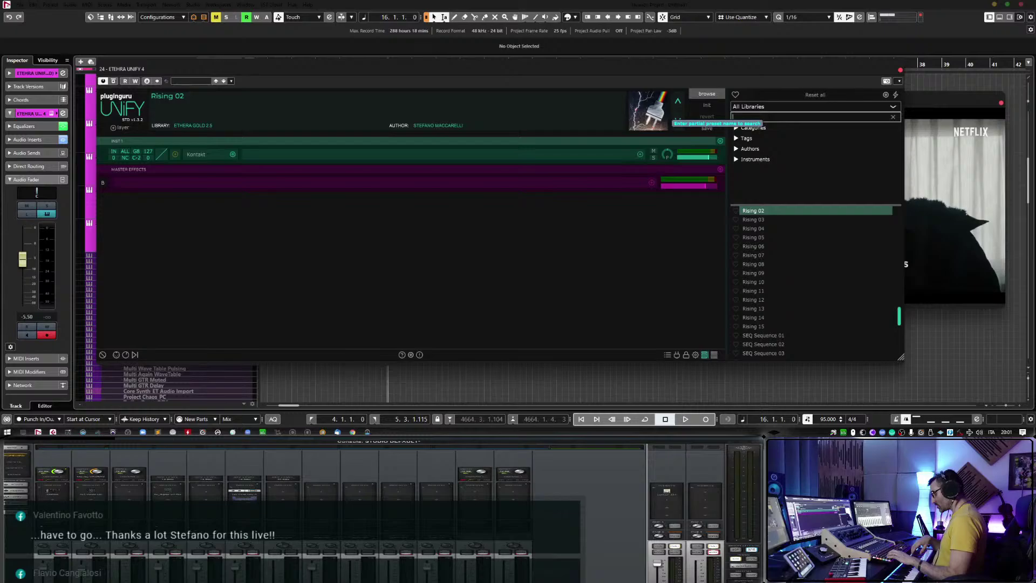
pyautogui.write('trailer')
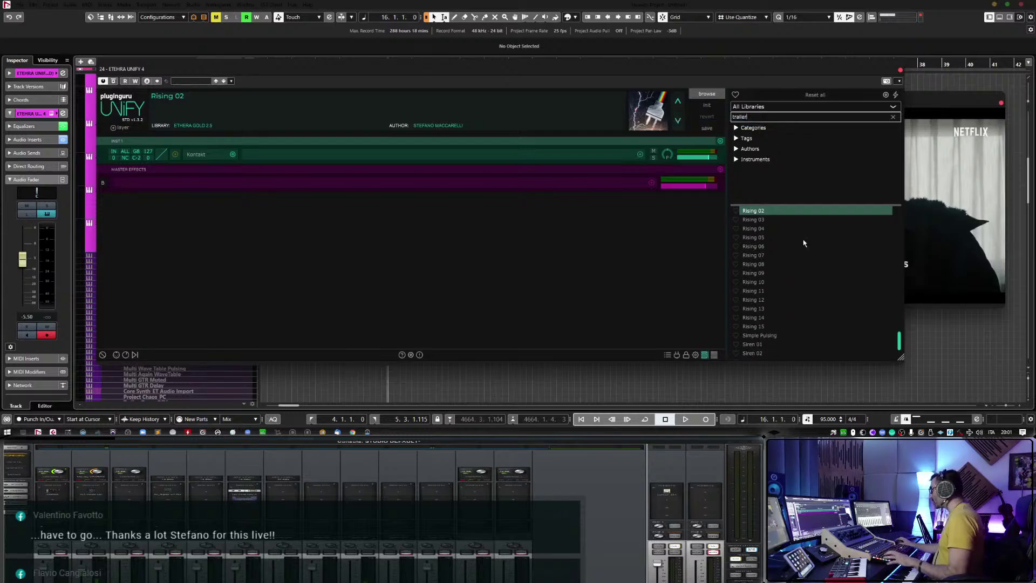
pyautogui.write('ari')
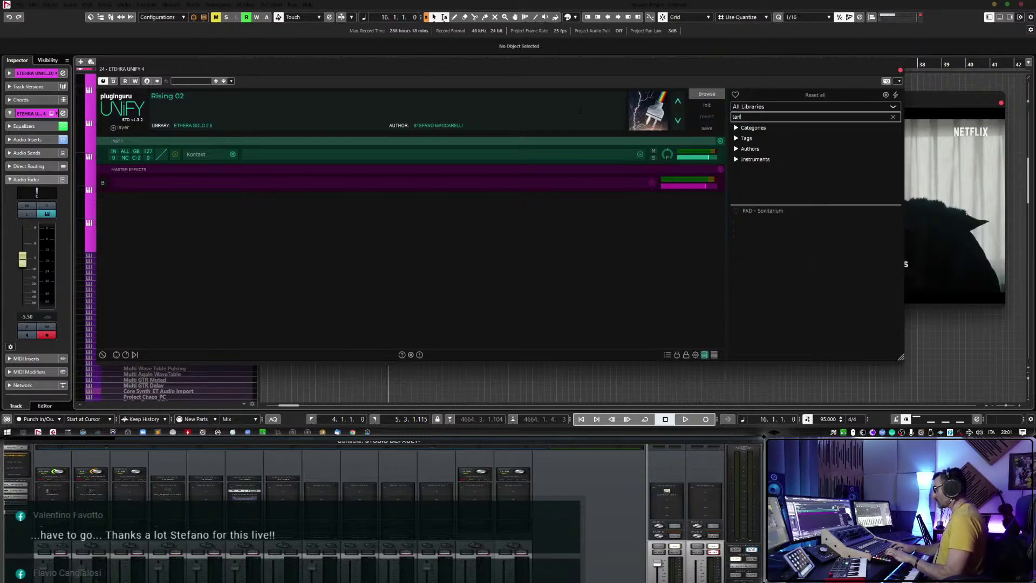
pyautogui.press('BackSpace')
pyautogui.press('BackSpace')
pyautogui.press('BackSpace')
pyautogui.press('BackSpace')
pyautogui.press('BackSpace')
pyautogui.press('BackSpace')
pyautogui.write('ra')
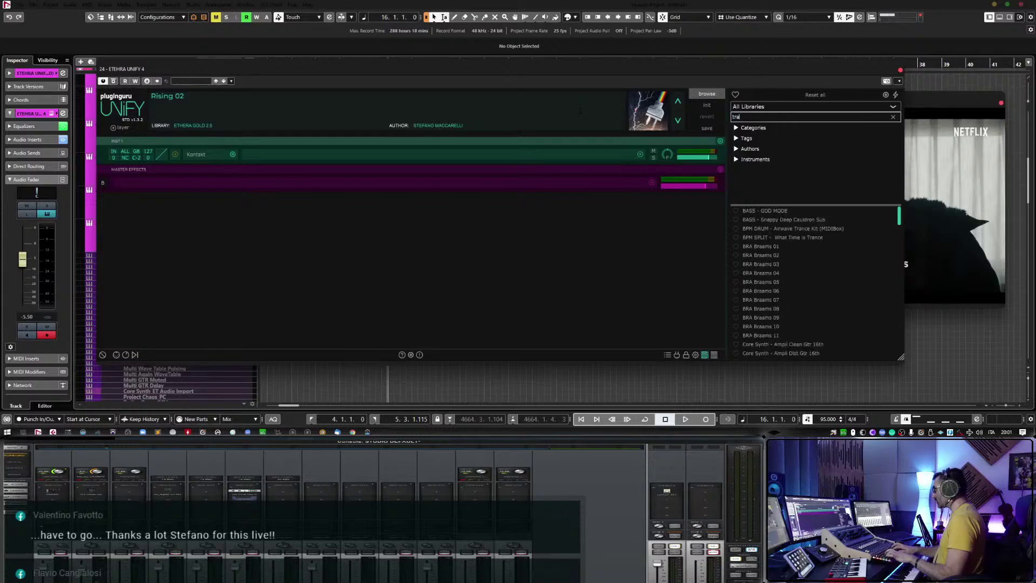
pyautogui.write('iler')
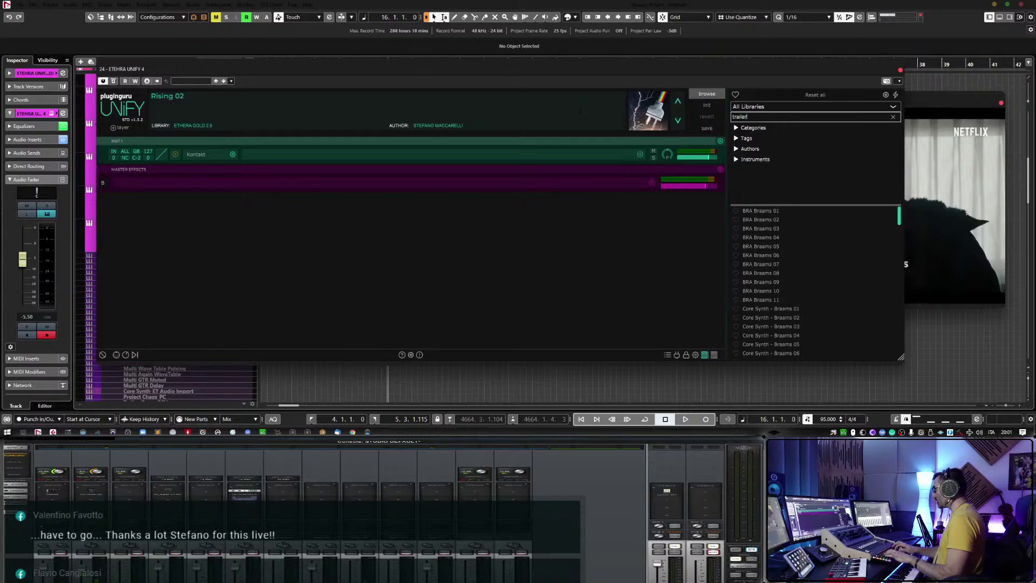
pyautogui.write(' kit')
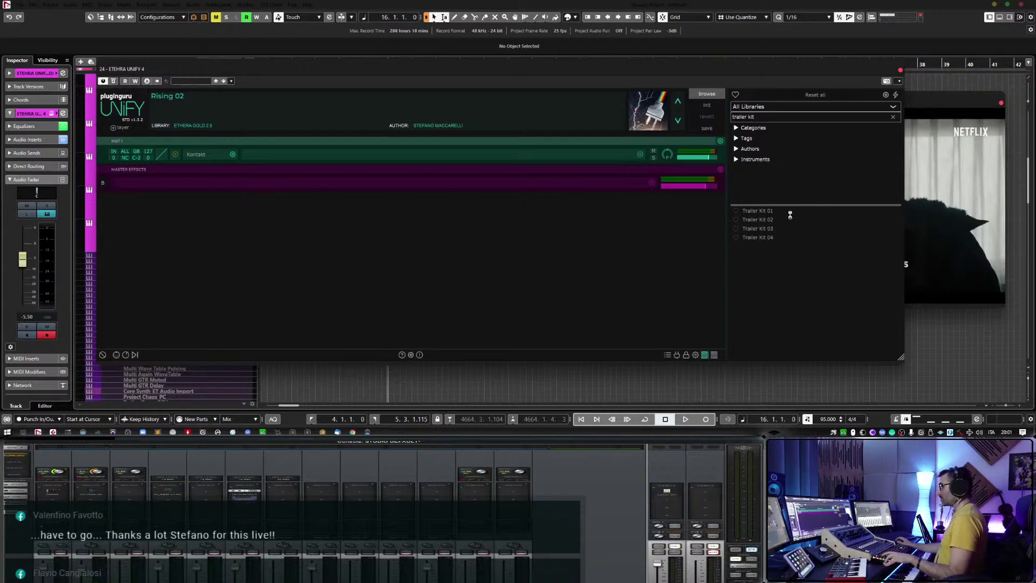
pyautogui.click(790, 218)
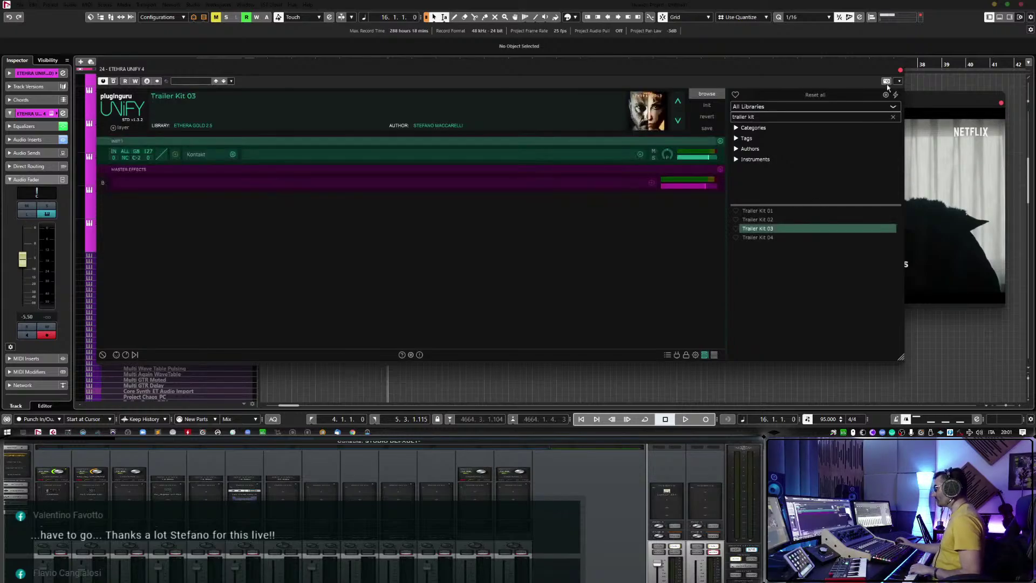
pyautogui.click(900, 69)
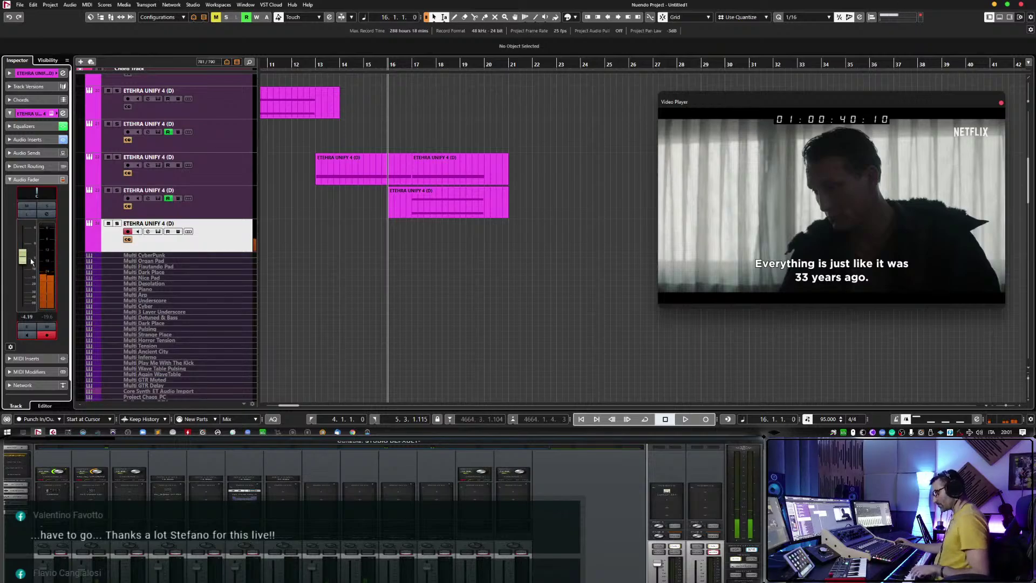
# Look over the duplicated track's equalizer and lower the track volume to -9.37 dB during playback from bar 16.
pyautogui.click(27, 127)
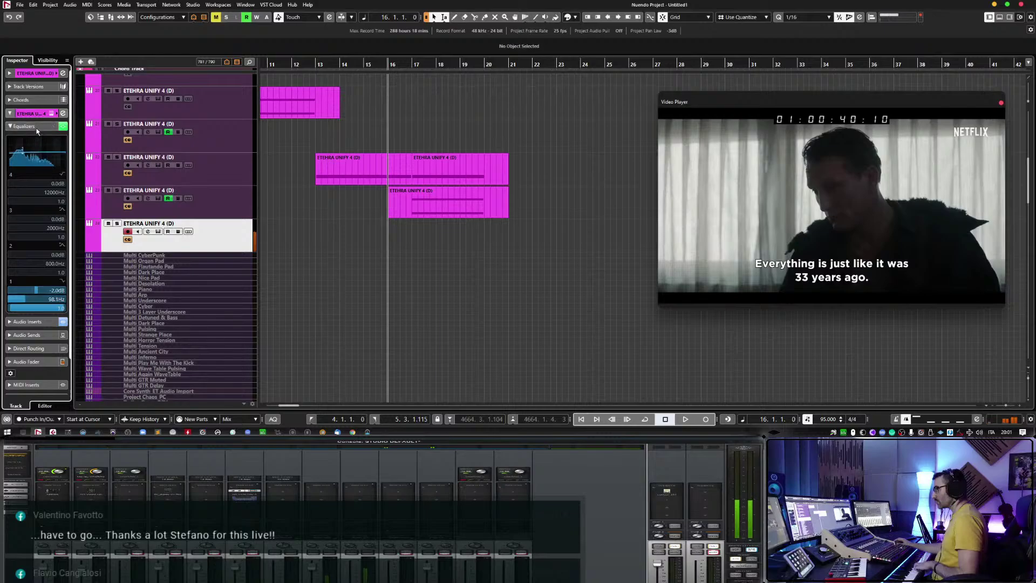
pyautogui.click(36, 127)
pyautogui.click(26, 179)
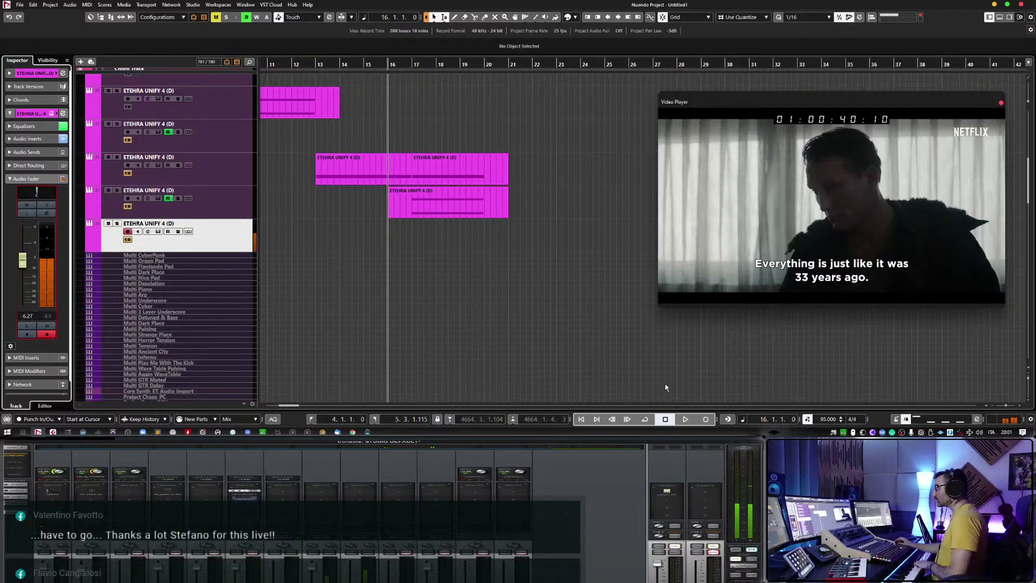
pyautogui.click(684, 418)
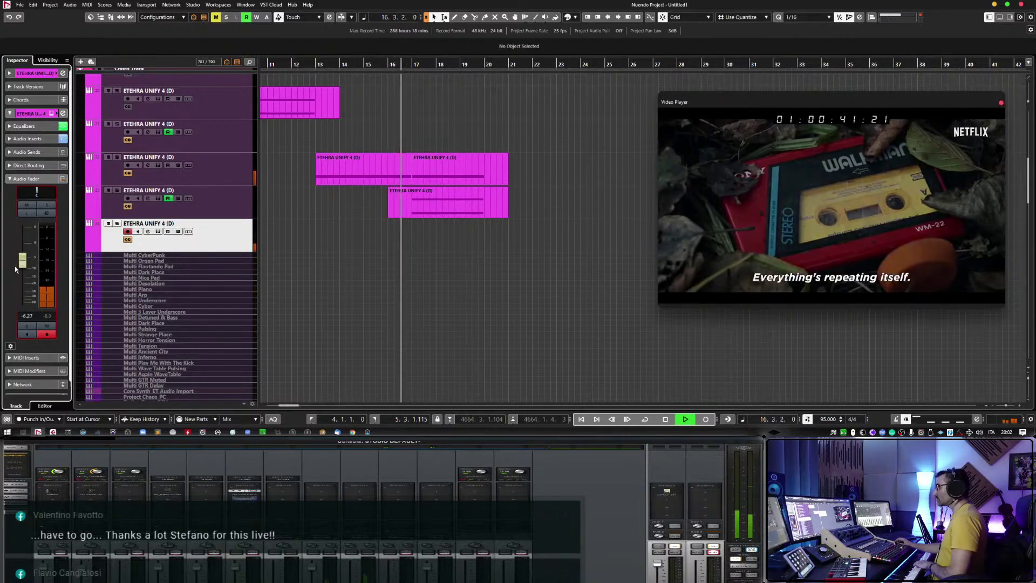
pyautogui.moveTo(29, 266); pyautogui.dragTo(30, 274)
pyautogui.press('space')
# Record a Trailer Kit 03 note on the duplicated track, starting from 17.4.4.
pyautogui.moveTo(435, 65); pyautogui.dragTo(435, 70)
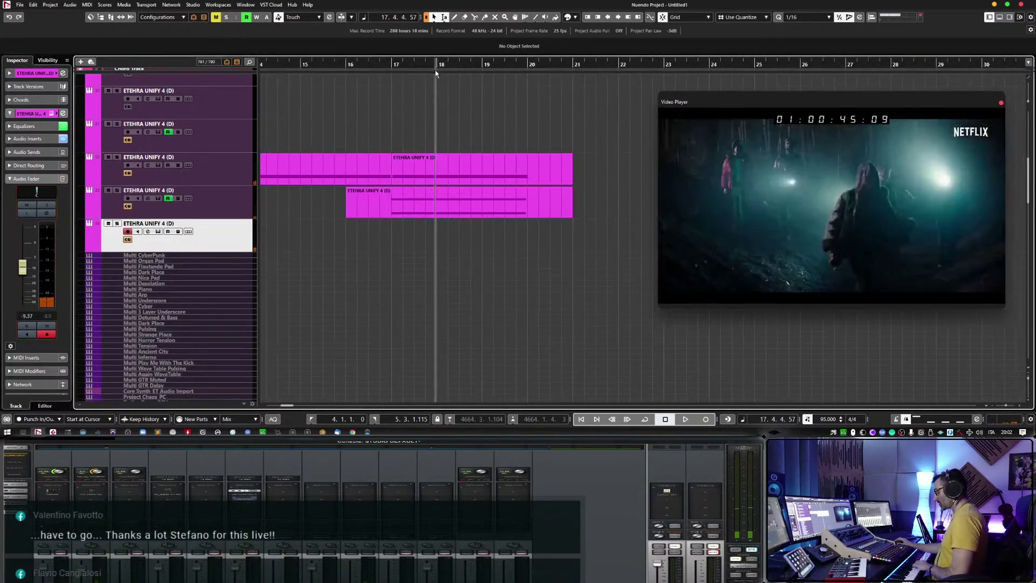
pyautogui.click(434, 70)
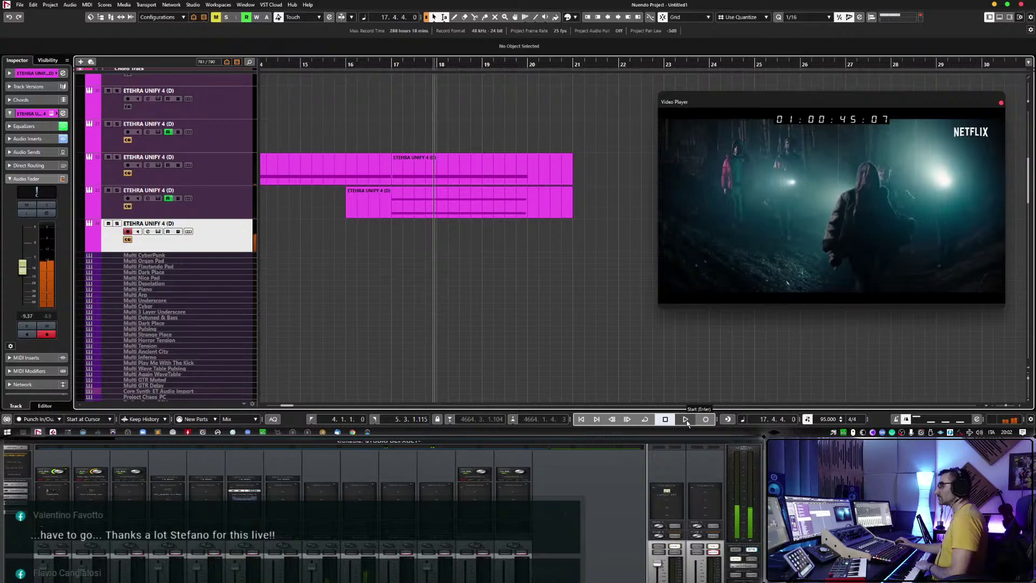
pyautogui.click(705, 419)
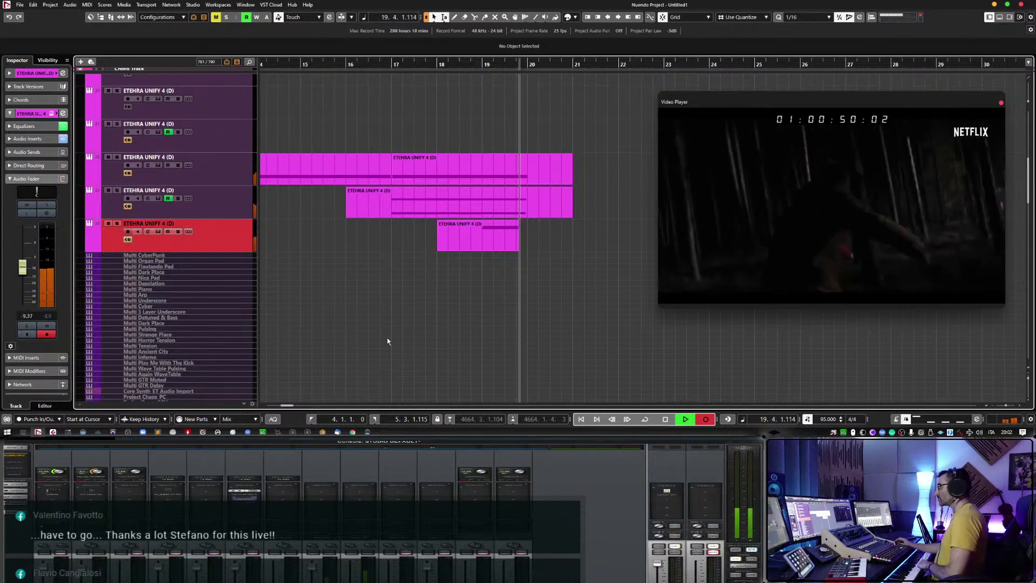
pyautogui.press('space')
# Open the recorded part in the key editor and extend the A3 note's start back to 18.3.1.
pyautogui.doubleClick(510, 247)
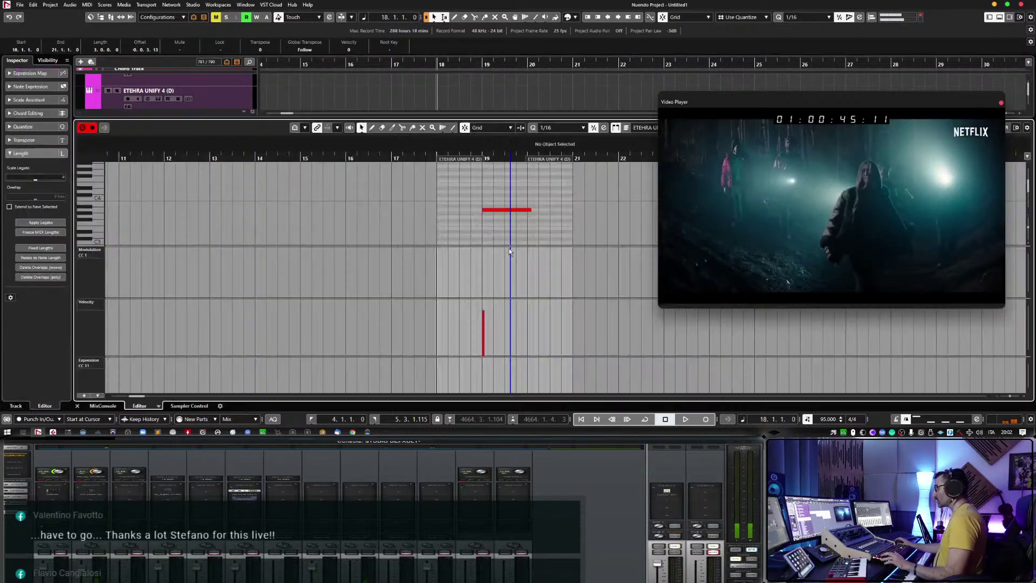
pyautogui.click(482, 209)
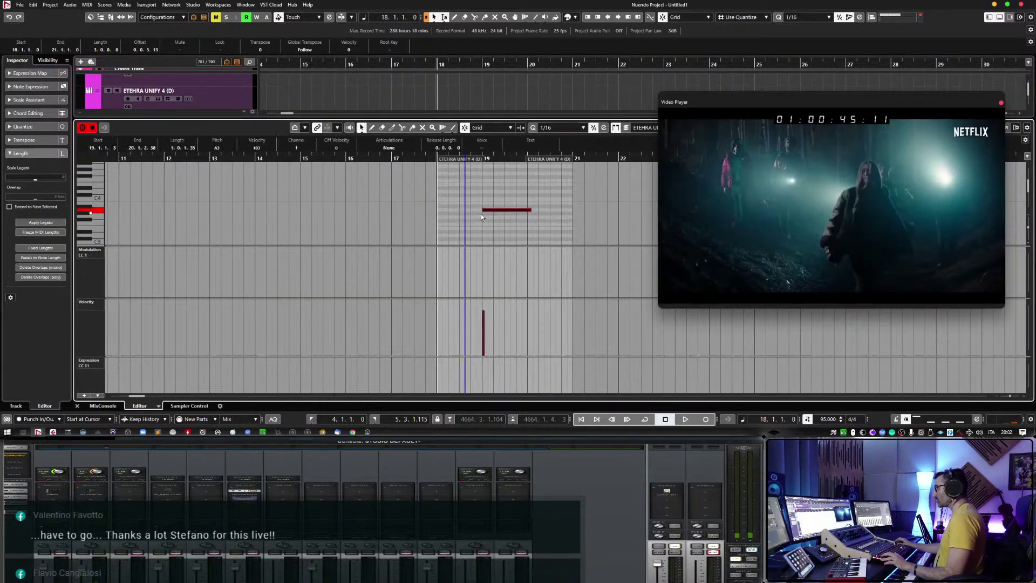
pyautogui.moveTo(481, 210); pyautogui.dragTo(461, 209)
# Play from around bar 17 to check the extended note against the picture, and close the key editor.
pyautogui.click(373, 159)
pyautogui.press('space')
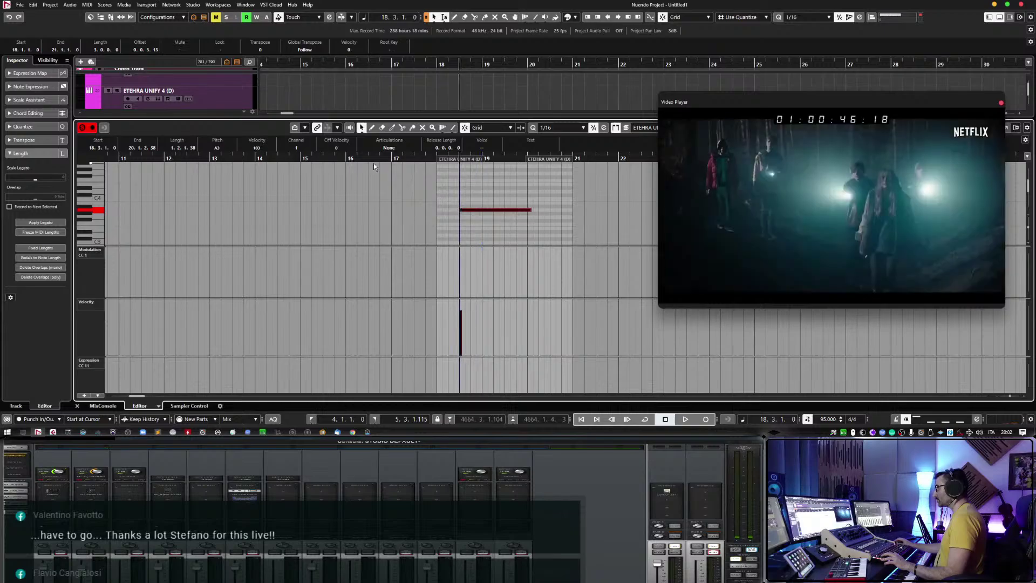
pyautogui.press('h')
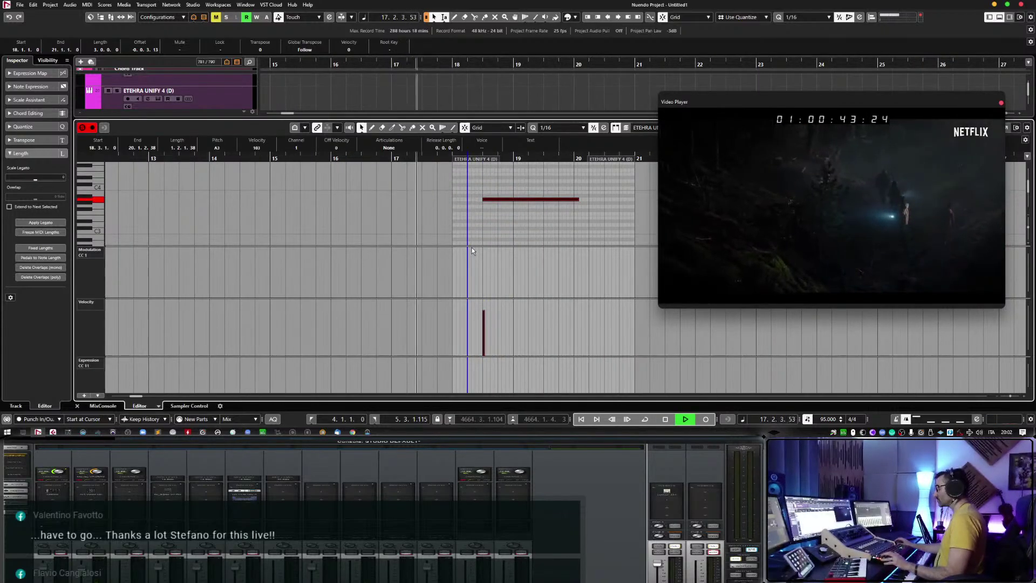
pyautogui.press('space')
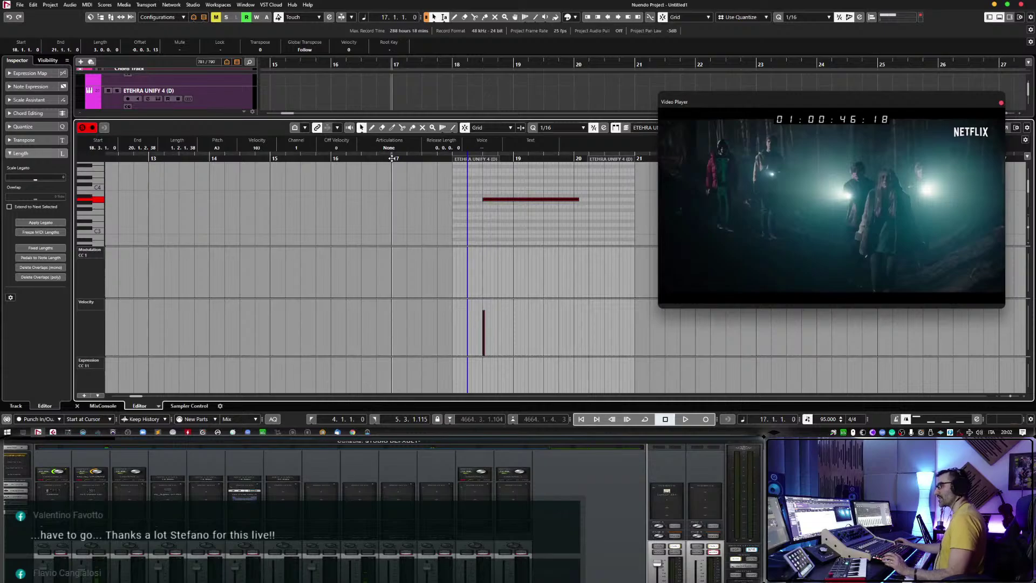
pyautogui.click(381, 160)
pyautogui.press('g')
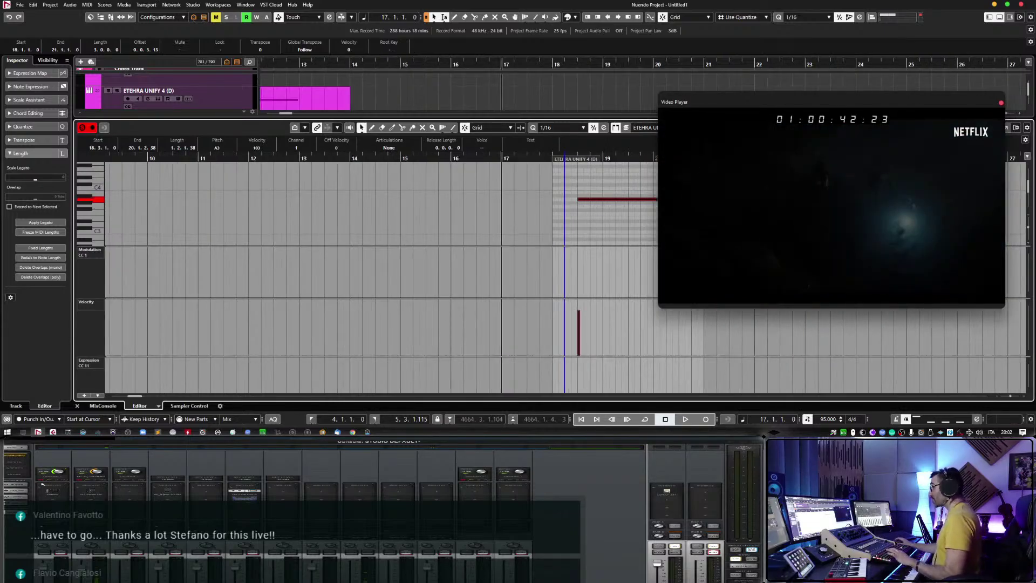
pyautogui.click(999, 16)
# Show the volume automation lane of the Trailer Kit track and enable automation reading.
pyautogui.scroll(4, 387, 252)
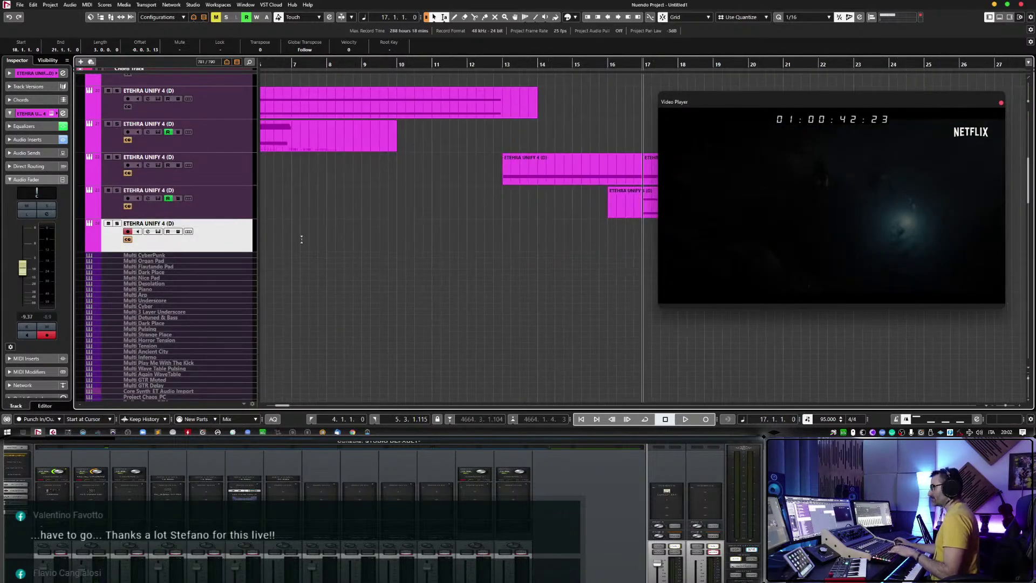
pyautogui.hscroll(5, 382, 250)
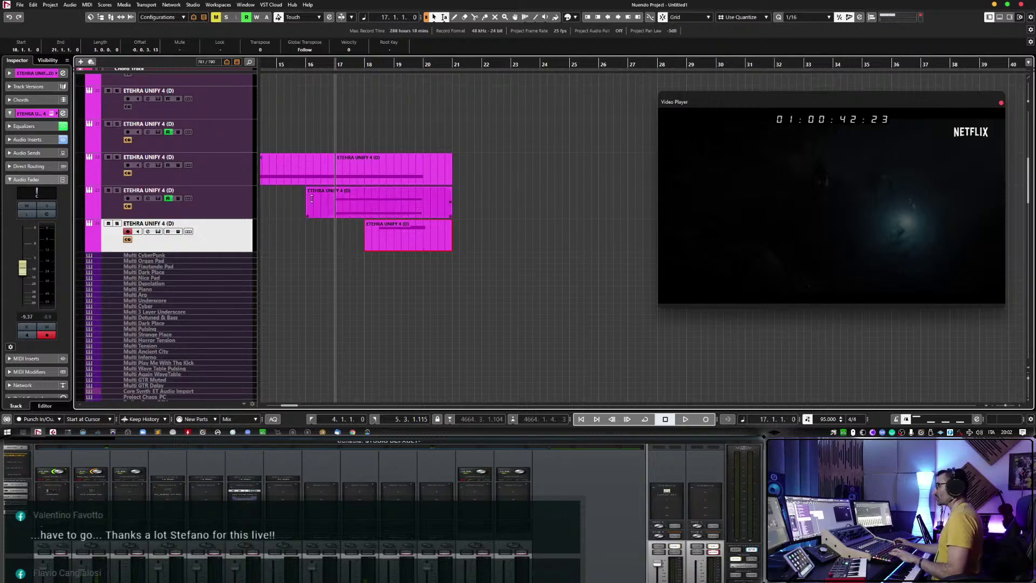
pyautogui.click(89, 250)
pyautogui.scroll(2, 444, 289)
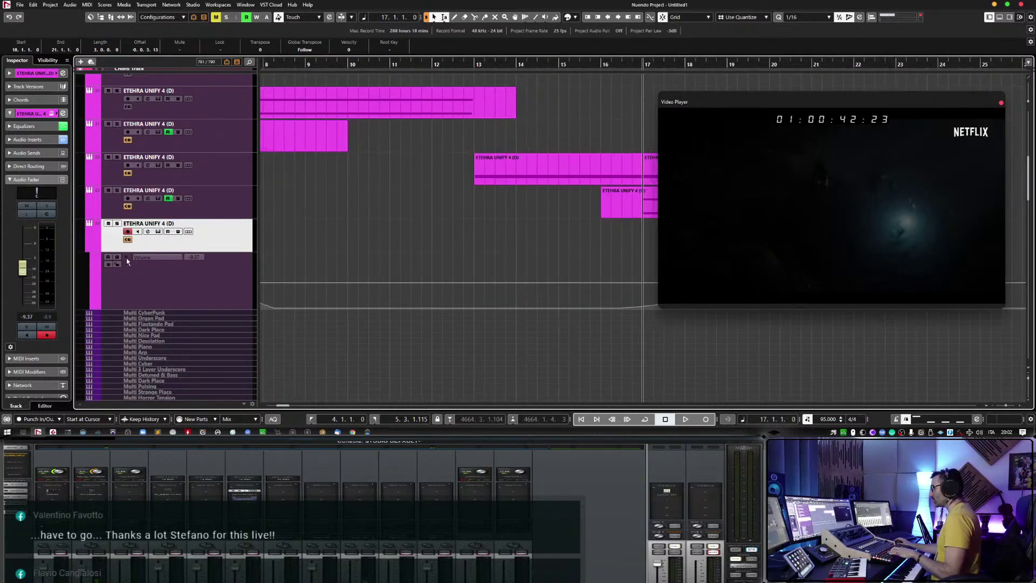
pyautogui.hscroll(5, 515, 306)
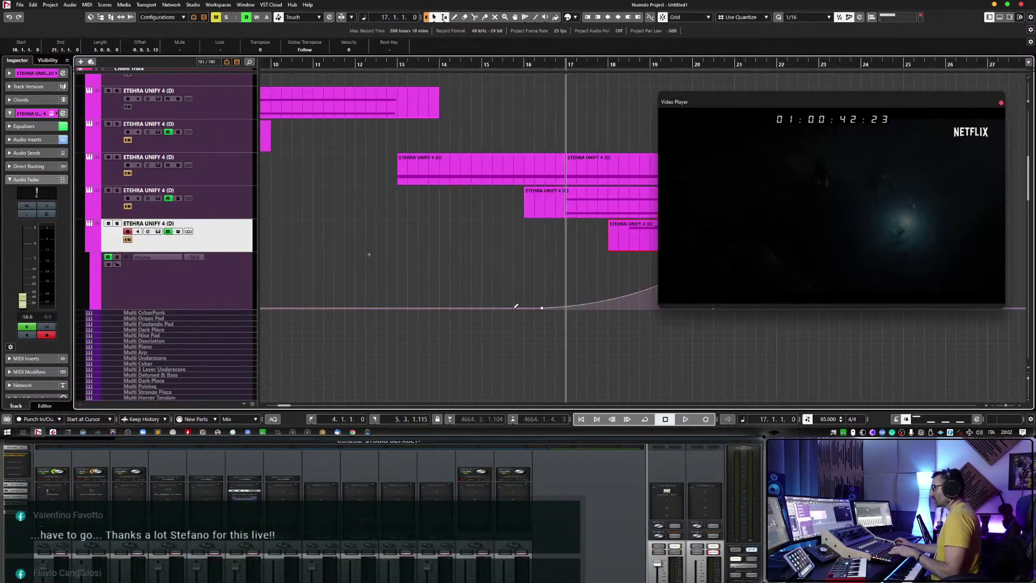
pyautogui.hscroll(-2, 515, 306)
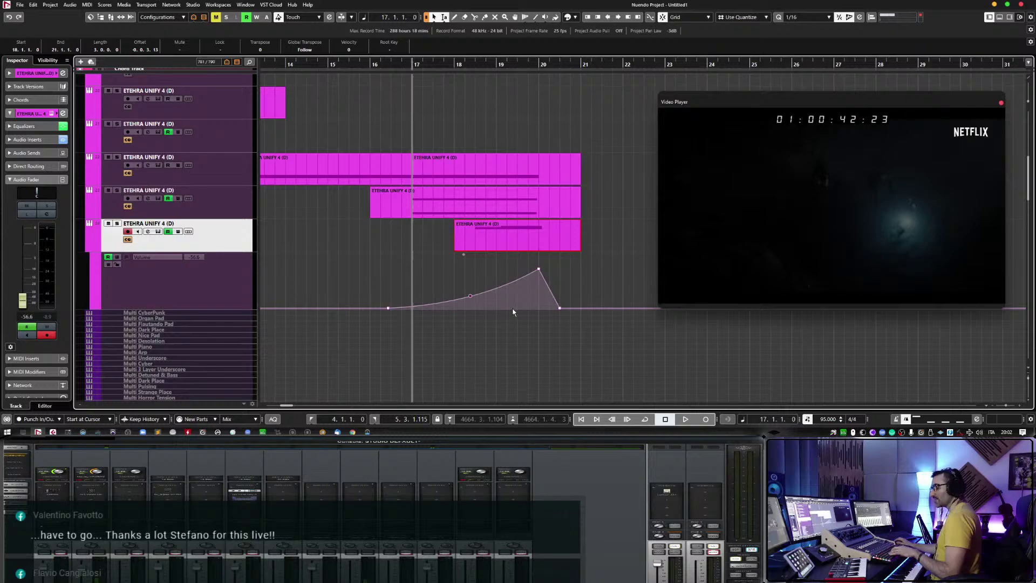
# Raise the volume automation peak at bar 20 to 2.38 dB, reshape the rise, and move the closing point to 20.4.1.
pyautogui.click(538, 270)
pyautogui.moveTo(471, 298); pyautogui.dragTo(471, 291)
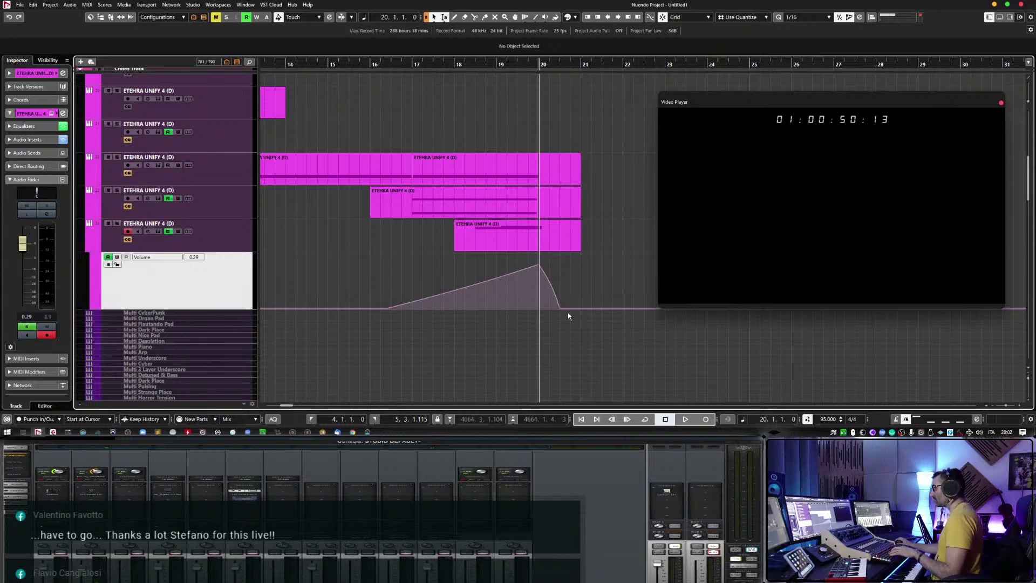
pyautogui.moveTo(561, 311); pyautogui.dragTo(571, 309)
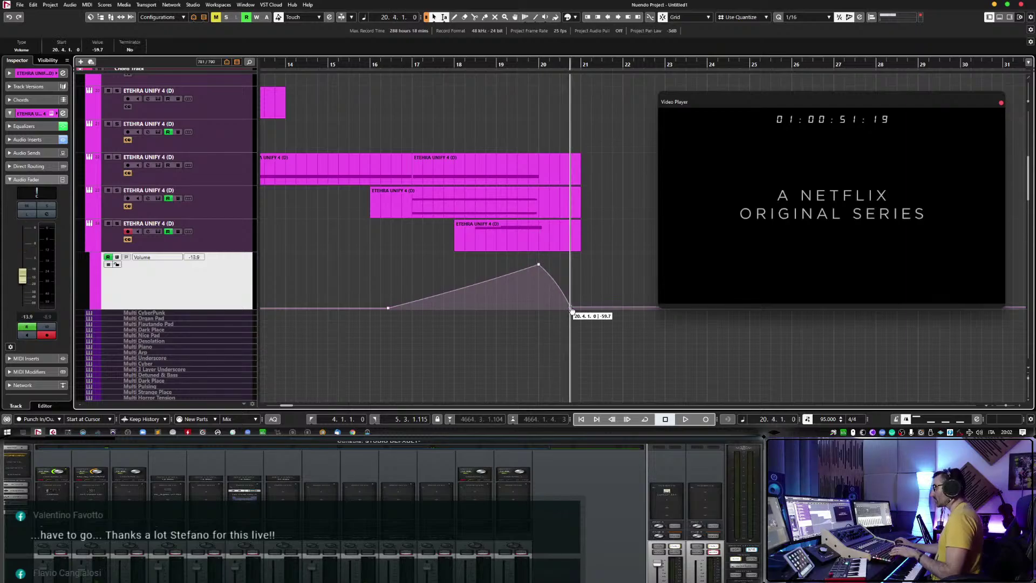
pyautogui.click(540, 265)
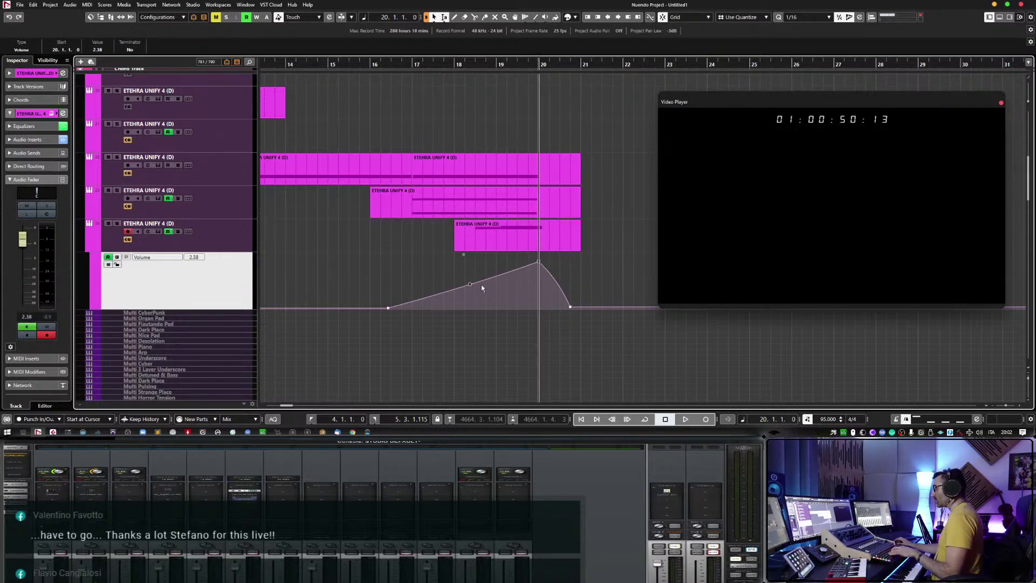
# Play from bar 16 through the title while lowering the automation peak at bar 20 to -1.62 dB.
pyautogui.click(358, 65)
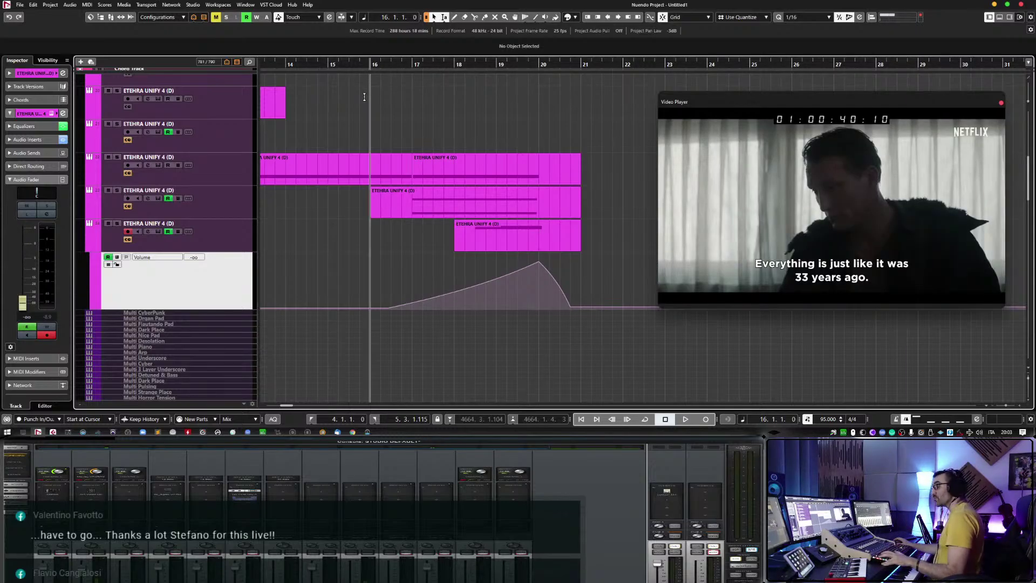
pyautogui.press('space')
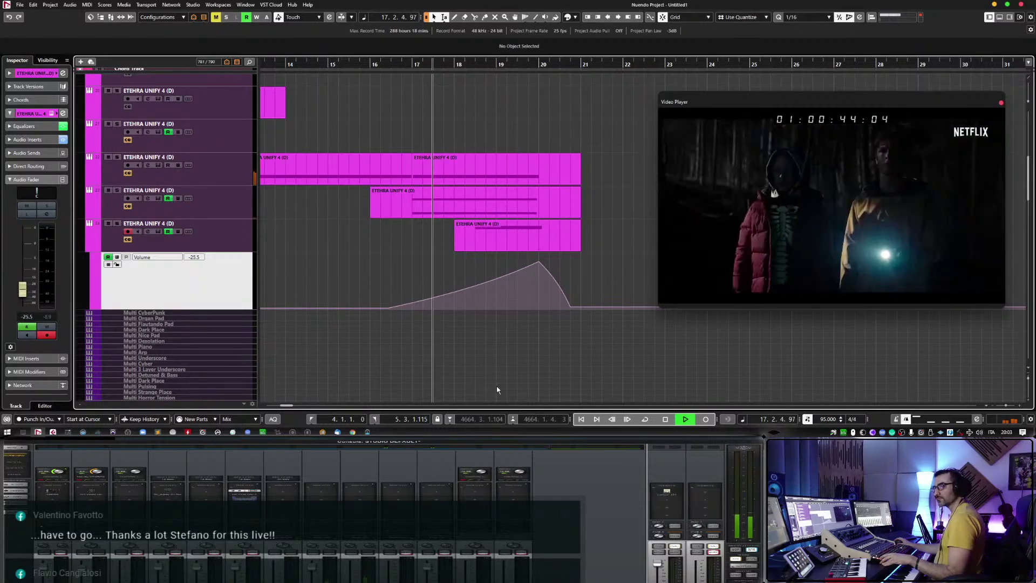
pyautogui.click(538, 263)
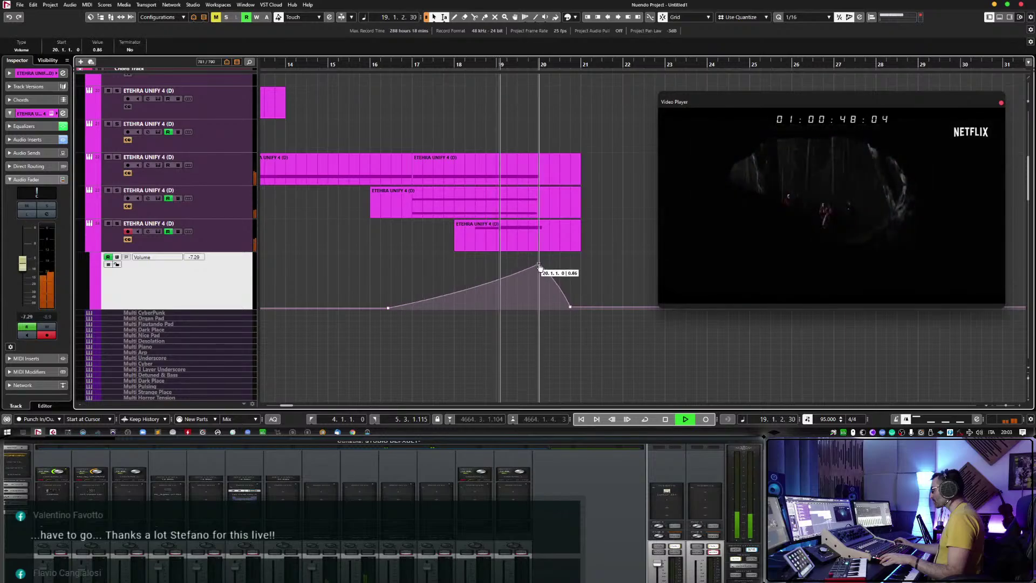
pyautogui.moveTo(538, 265); pyautogui.dragTo(539, 272)
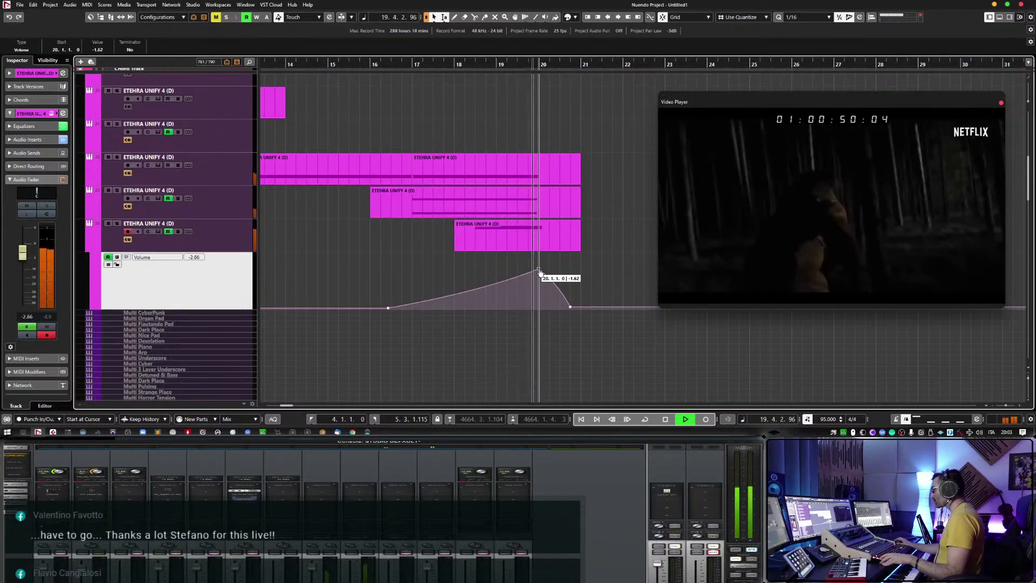
pyautogui.press('space')
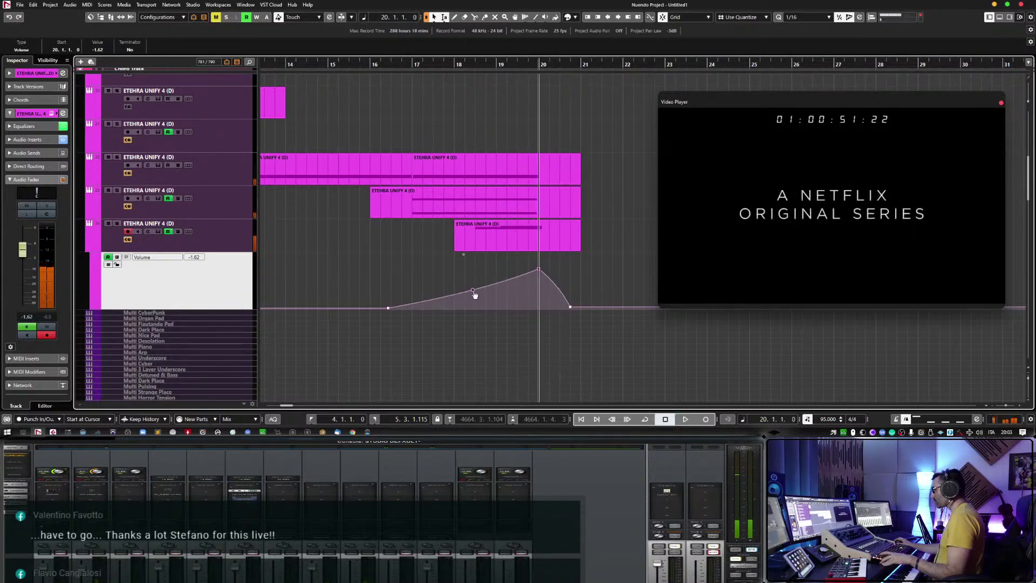
# Deepen the automation's rising curve, lower its peak at bar 20 to -3.60 dB, and hide the automation lane.
pyautogui.click(474, 298)
pyautogui.moveTo(540, 269); pyautogui.dragTo(539, 276)
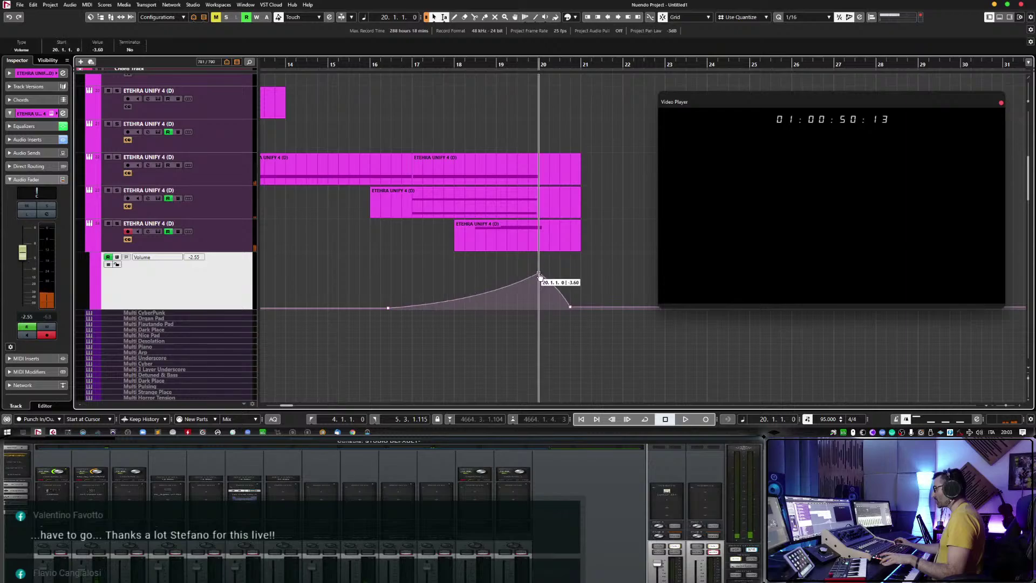
pyautogui.click(91, 246)
pyautogui.press('g')
pyautogui.press('g')
pyautogui.press('g')
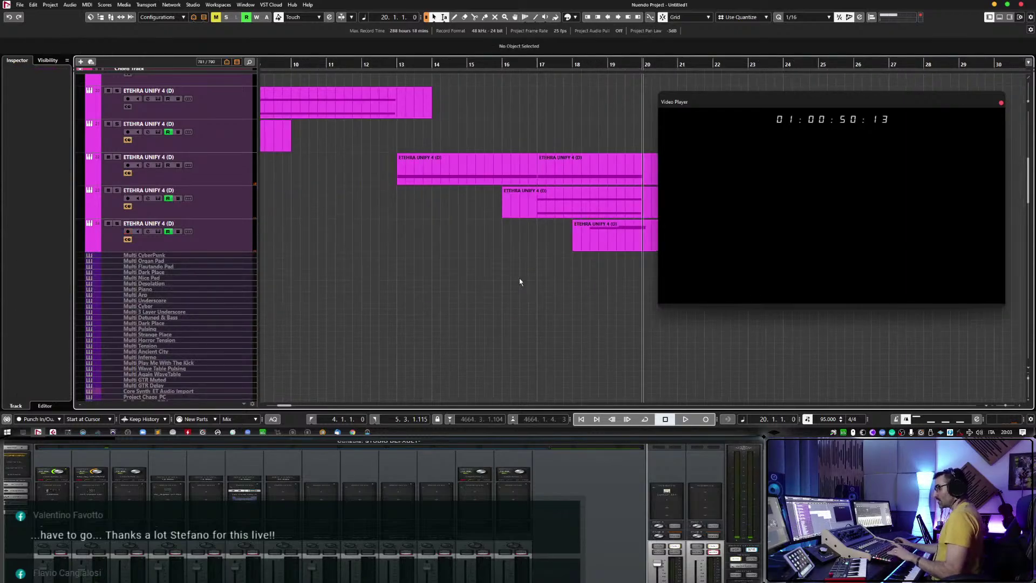
# Place the playback cursor at -3.4.4 just before the first part and reduce the ETEHRA UNIFY tracks' heights so all of them fit.
pyautogui.press('g')
pyautogui.press('g')
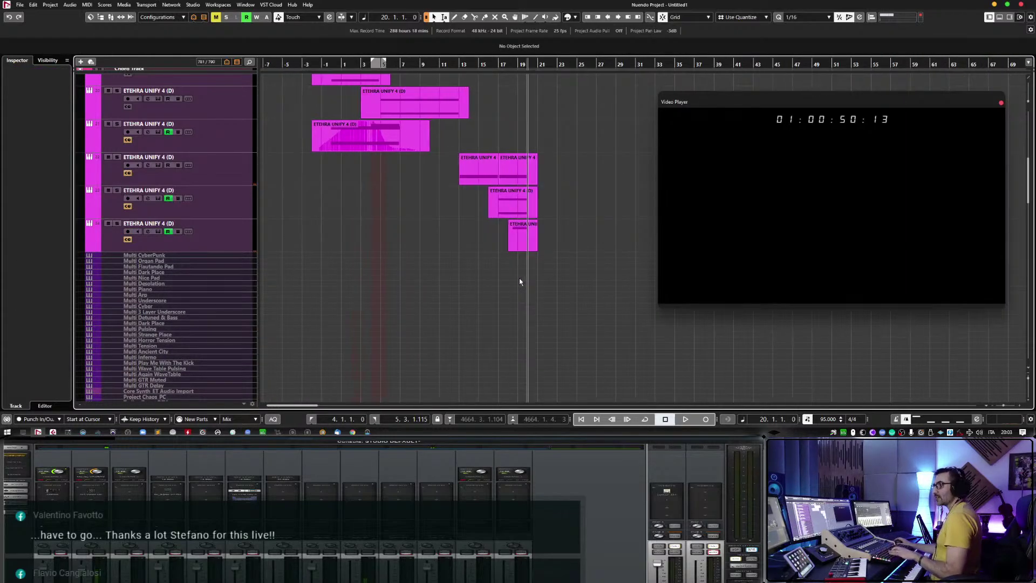
pyautogui.scroll(5, 492, 303)
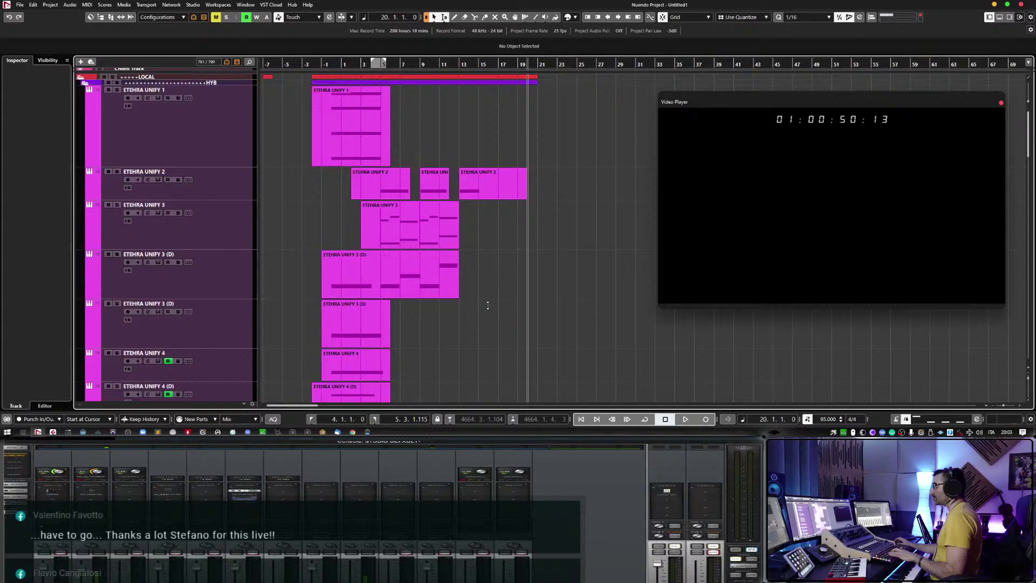
pyautogui.click(305, 65)
pyautogui.press('h')
pyautogui.press('h')
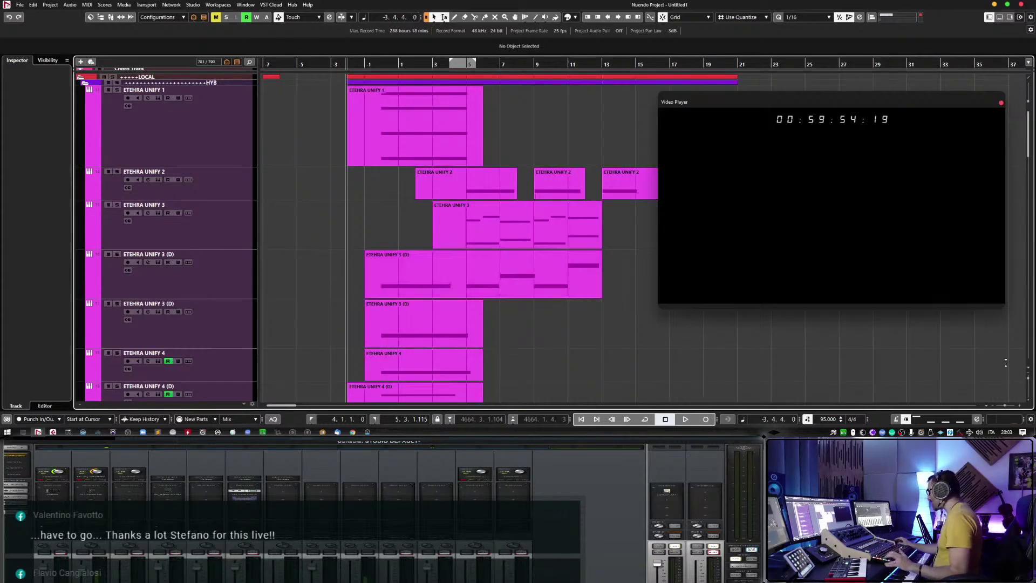
pyautogui.click(1028, 380)
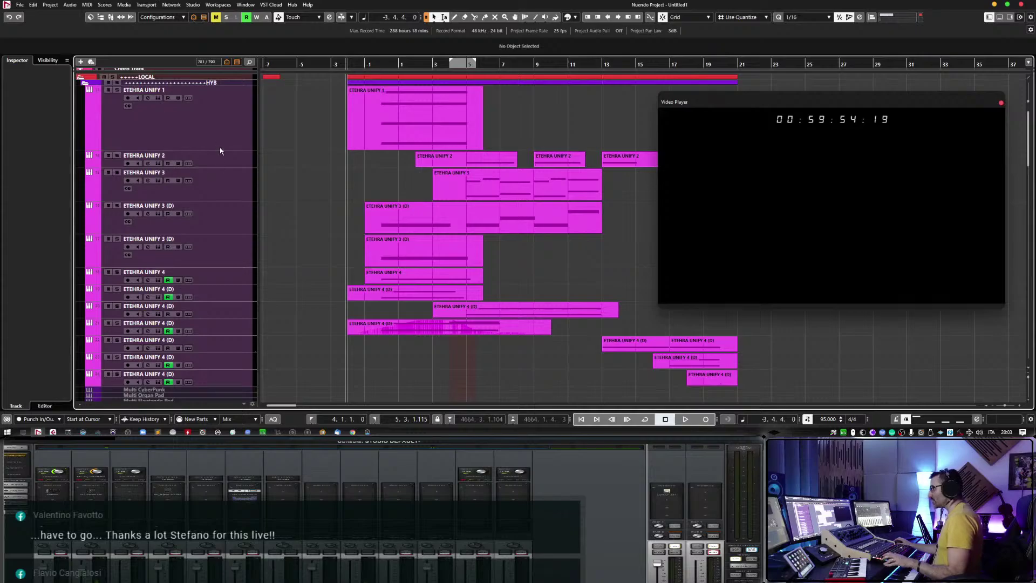
pyautogui.moveTo(221, 152); pyautogui.dragTo(221, 112)
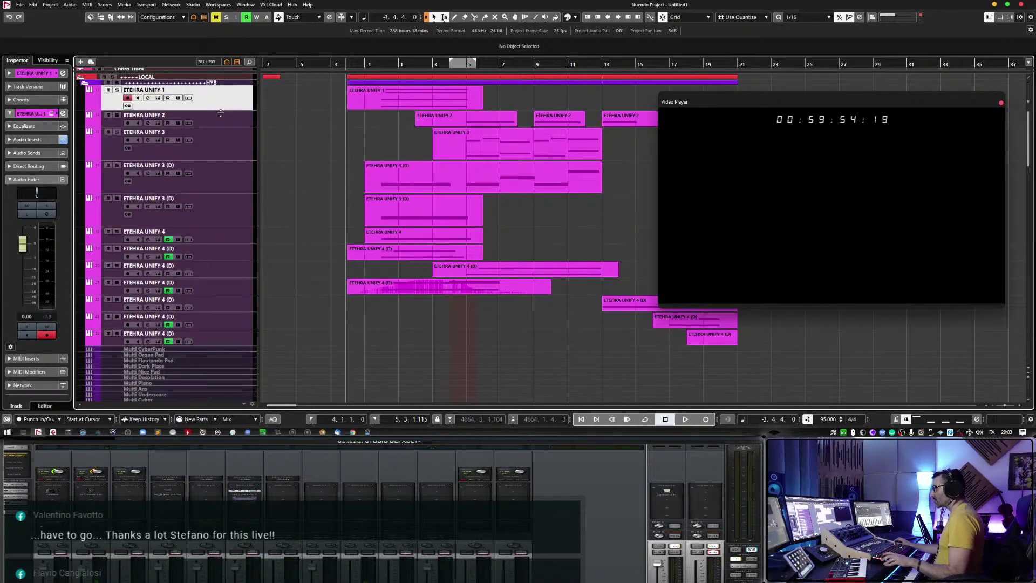
# Disarm recording on ETEHRA UNIFY 1, and play the score from the start with the Video Player moved and enlarged over the arrangement.
pyautogui.click(129, 98)
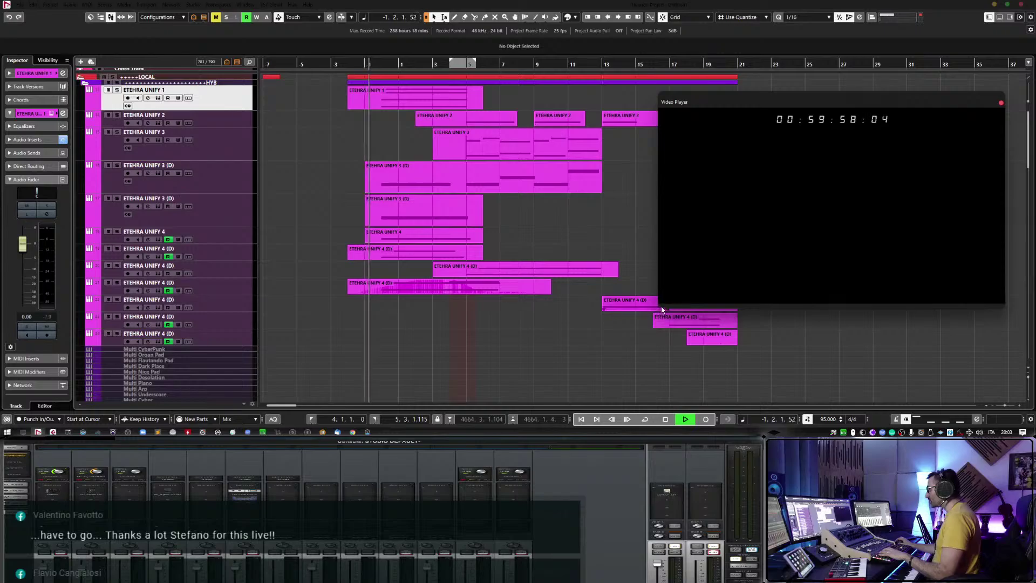
pyautogui.moveTo(726, 102); pyautogui.dragTo(408, 41)
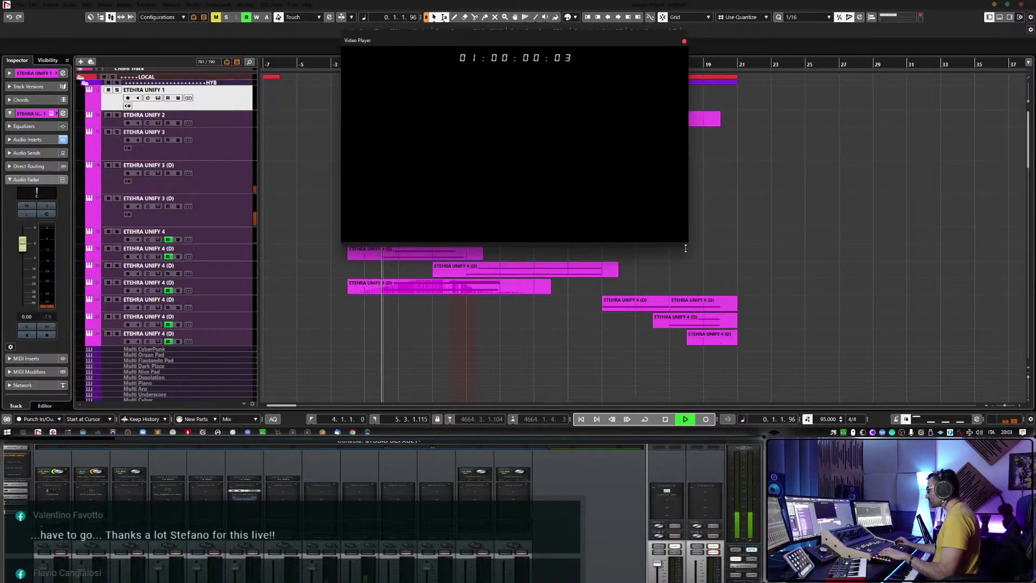
pyautogui.moveTo(685, 248); pyautogui.dragTo(863, 348)
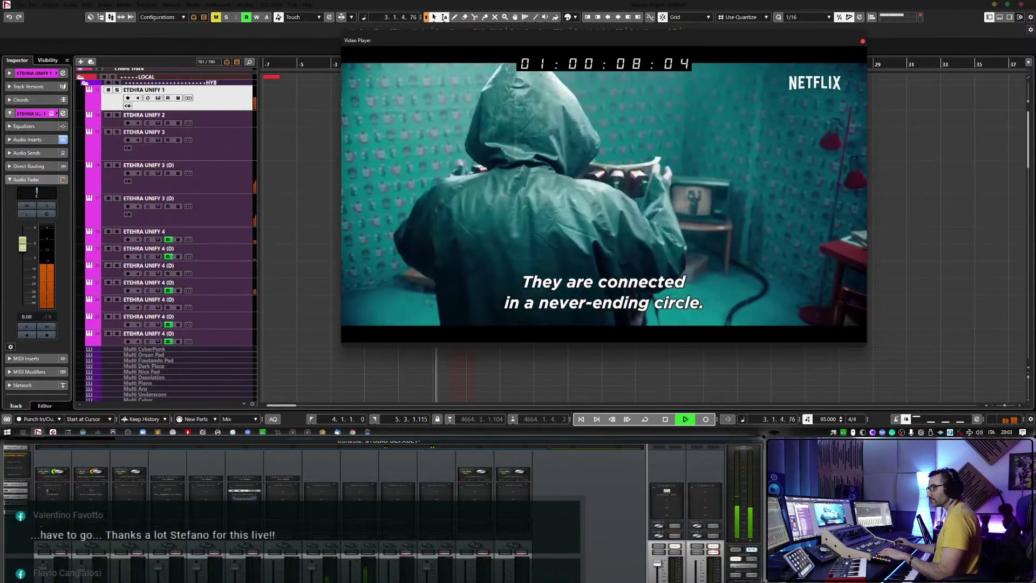
# During playback, deepen the dynamic cuts of the low and 500 Hz bands in the xxALL channel's FabFilter Pro-Q 3, and close it.
pyautogui.press('F2')
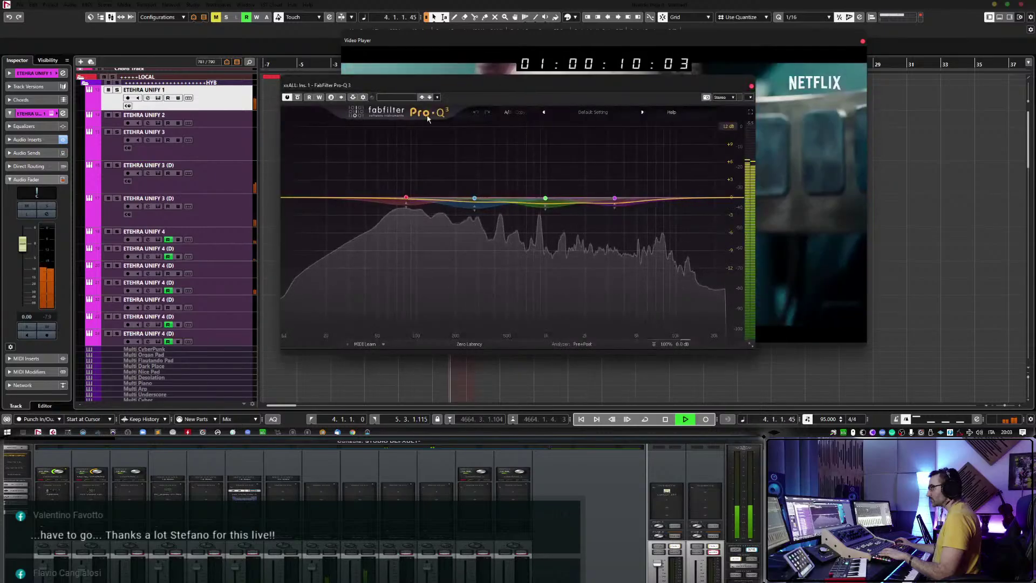
pyautogui.click(462, 82)
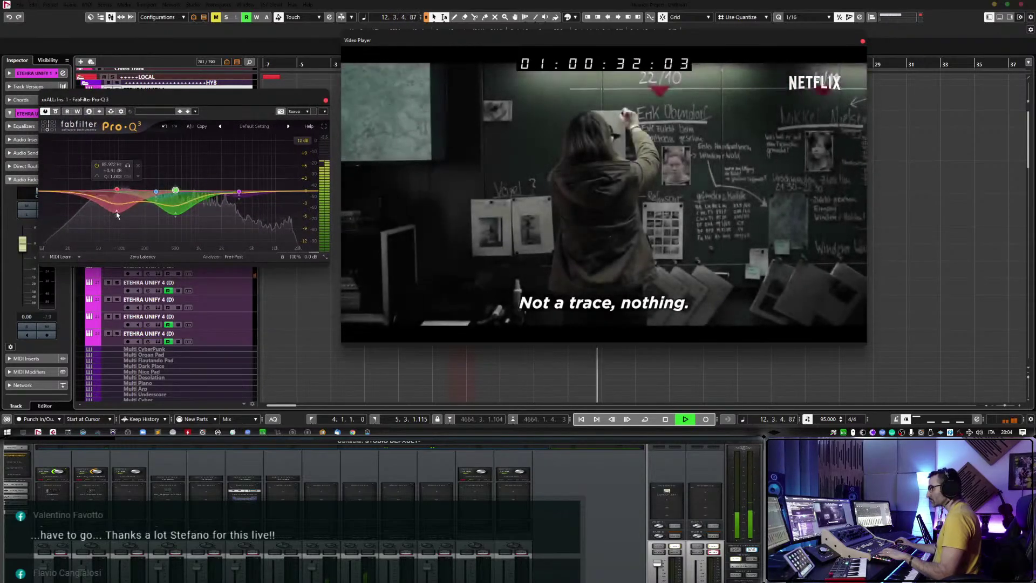
pyautogui.click(117, 208)
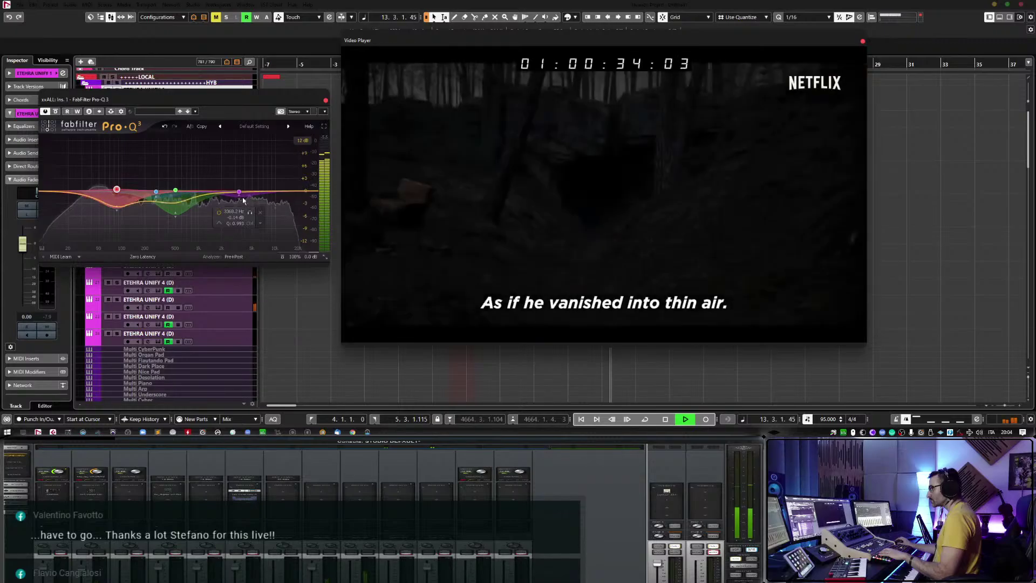
pyautogui.click(175, 189)
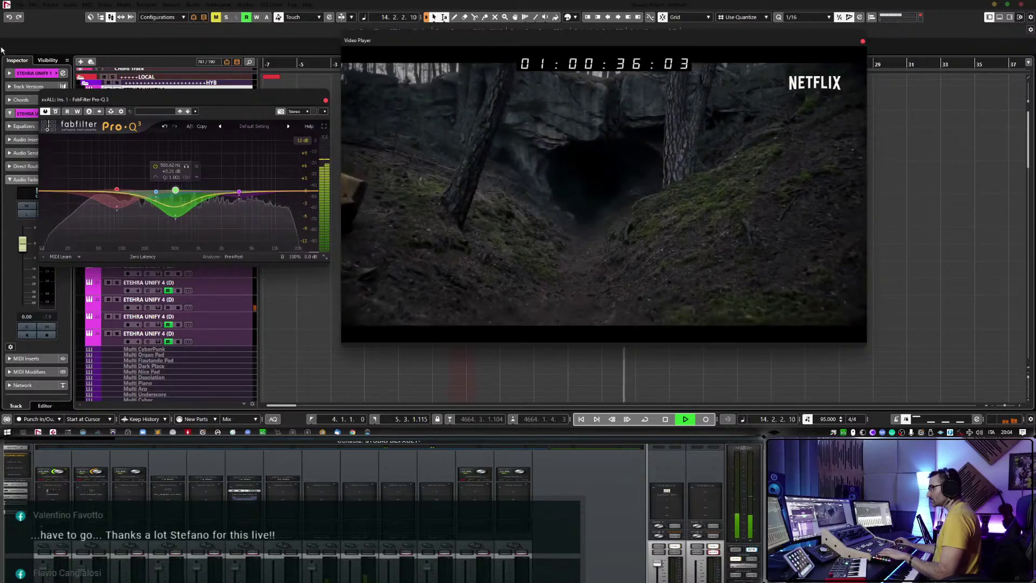
pyautogui.click(325, 100)
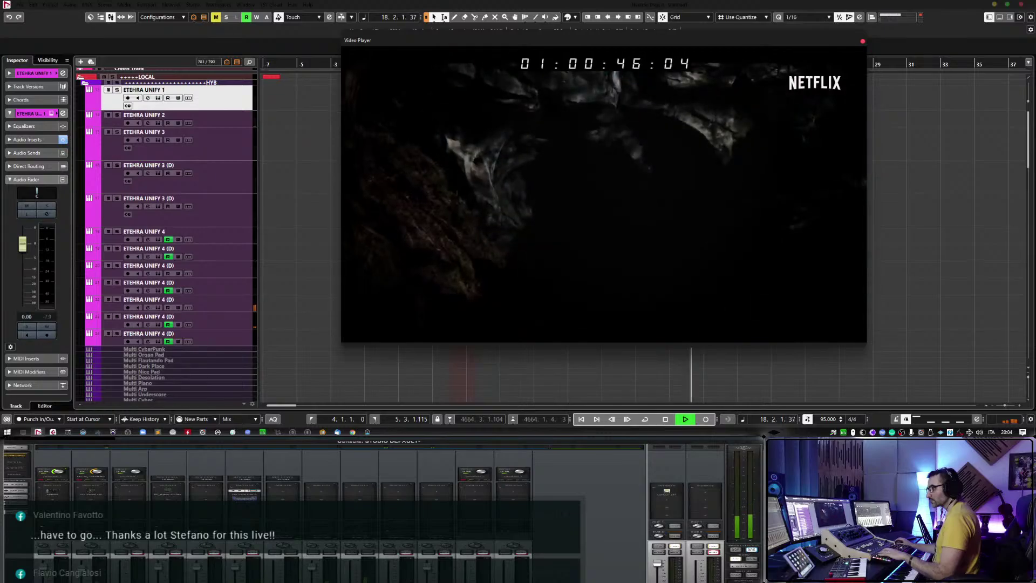
# Locate the VEP x Ar3 Quintet Quarter 16Th string part, stop playback, and shrink and move the Video Player clear of it.
pyautogui.scroll(-5, 296, 261)
pyautogui.scroll(-10, 296, 265)
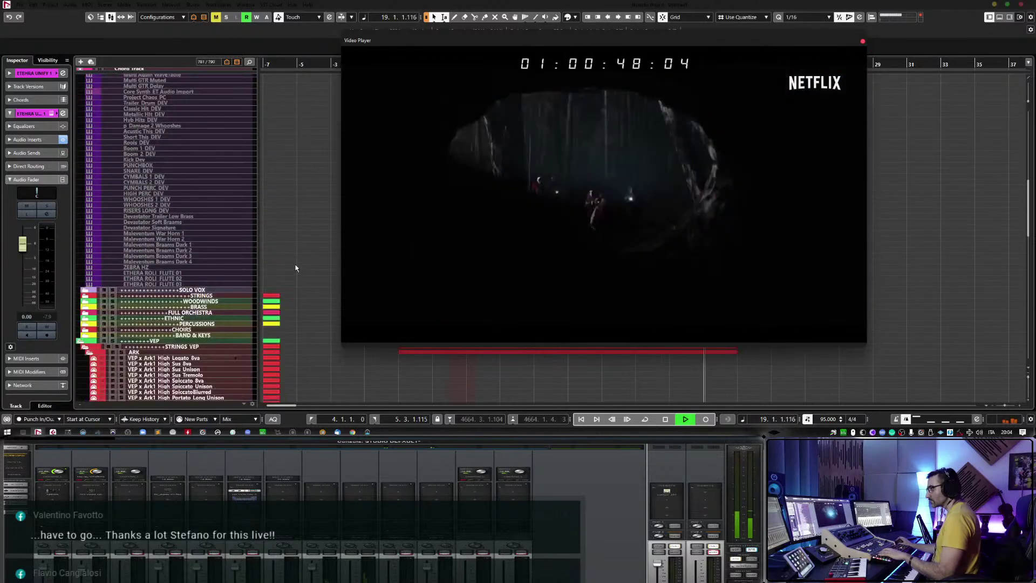
pyautogui.scroll(-15, 295, 268)
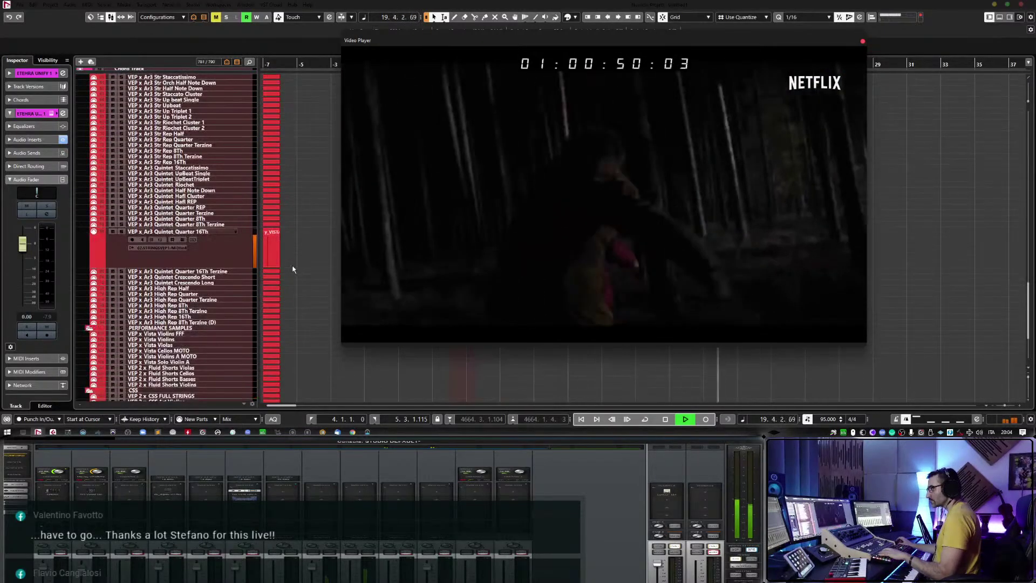
pyautogui.click(205, 281)
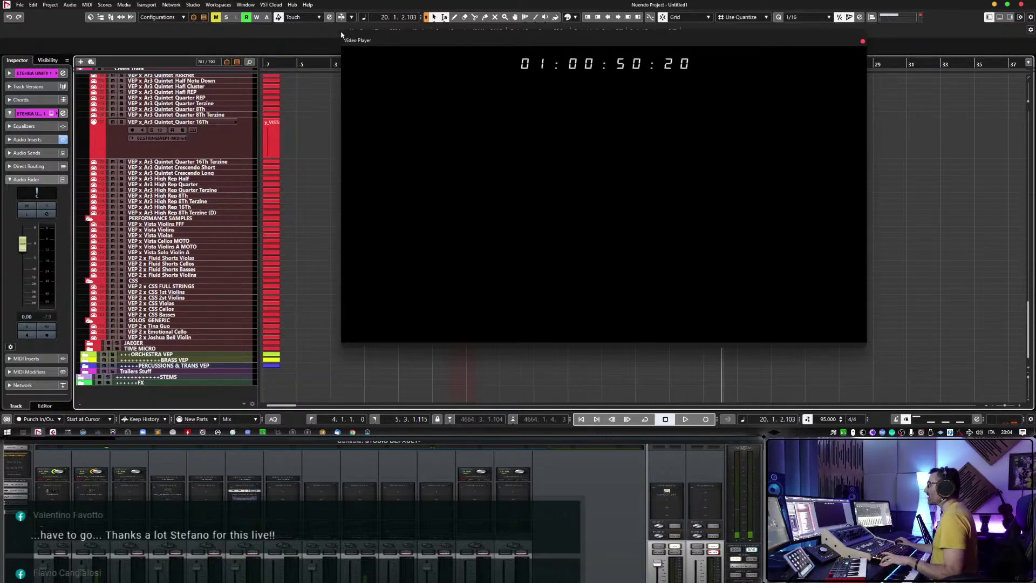
pyautogui.moveTo(341, 34); pyautogui.dragTo(554, 128)
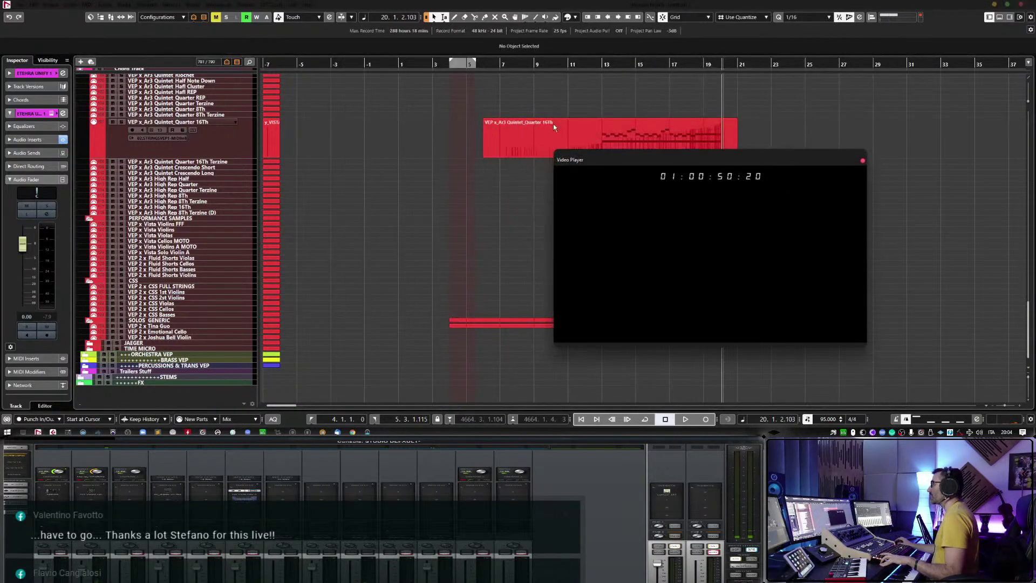
pyautogui.moveTo(678, 167); pyautogui.dragTo(885, 114)
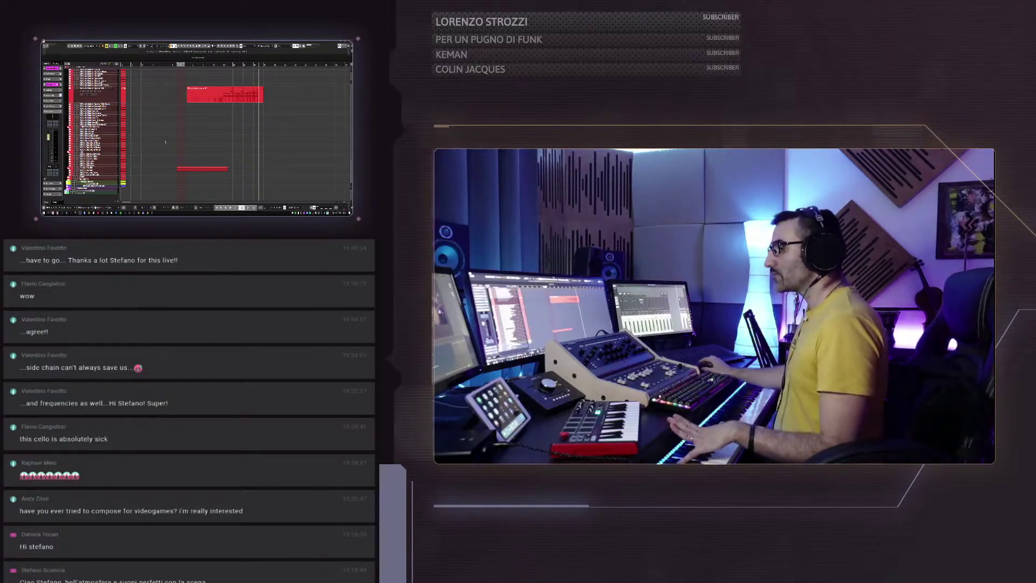
# Return to the ETEHRA UNIFY tracks and shrink the Unify plugin window holding the TXT Metal patch to uncover the arrangement.
pyautogui.scroll(5, 156, 143)
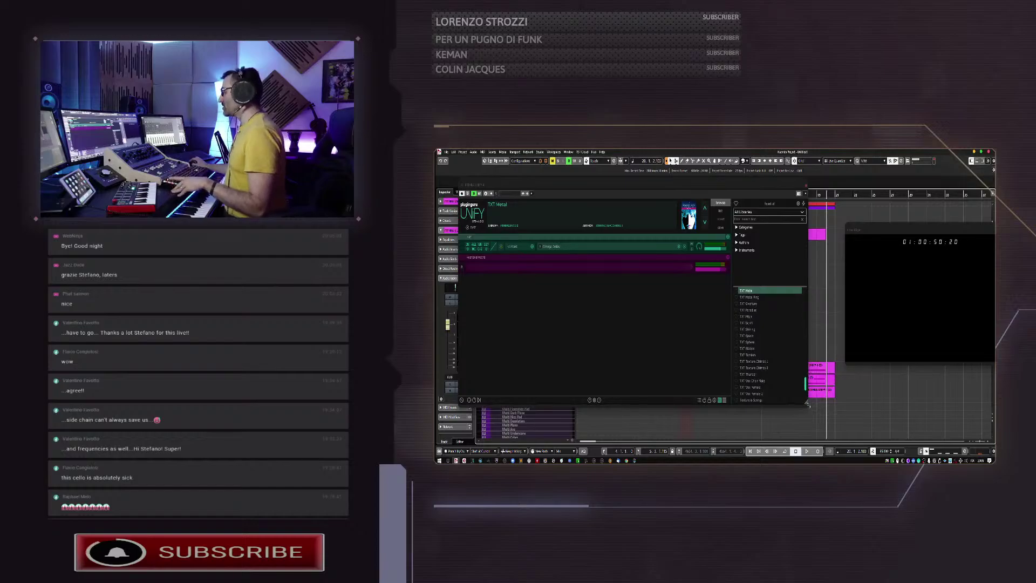
pyautogui.moveTo(807, 405); pyautogui.dragTo(707, 392)
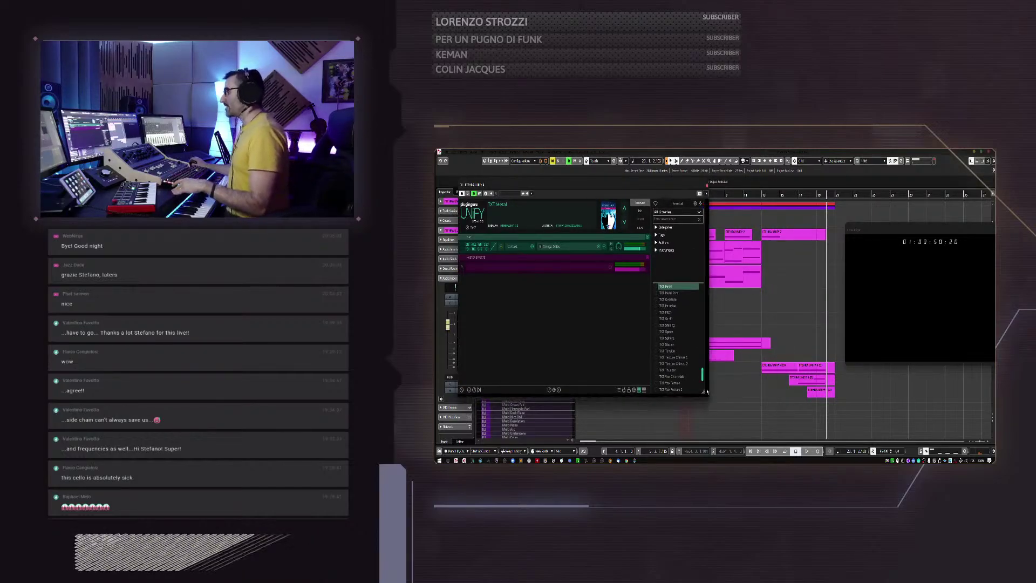